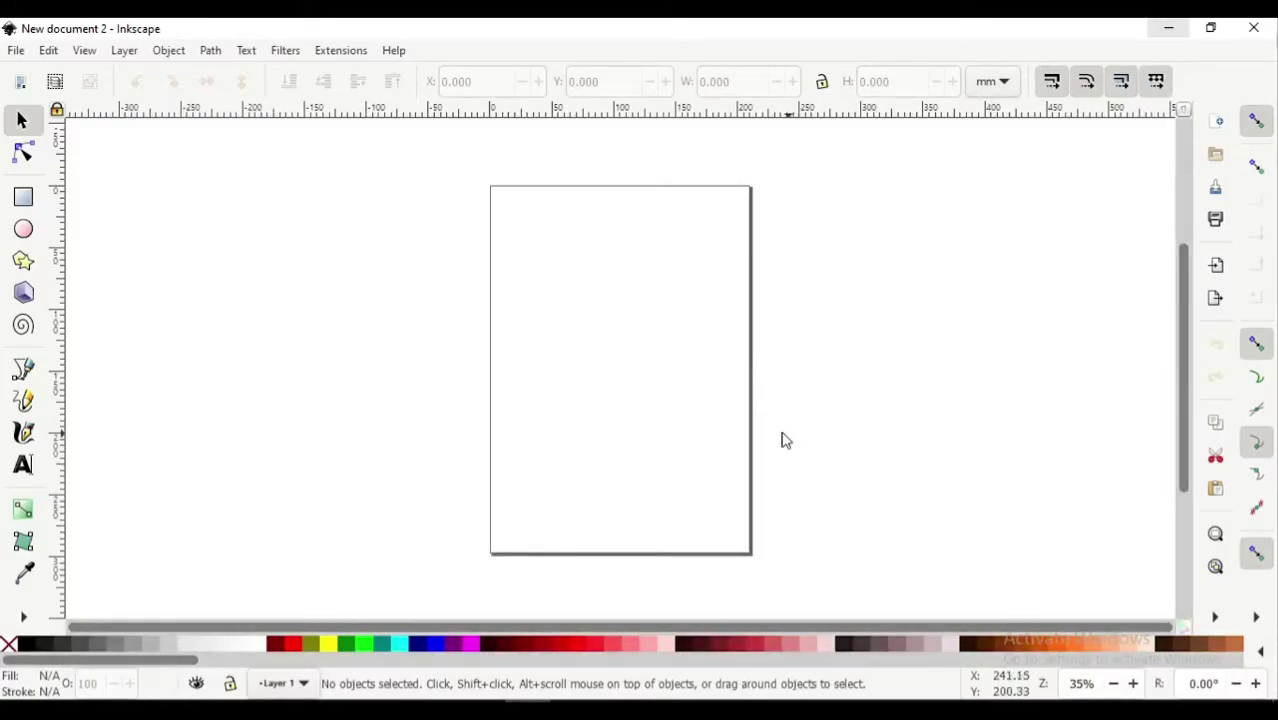
Turn off Show page border in Document Properties, leaving a plain white canvas
click(14, 50)
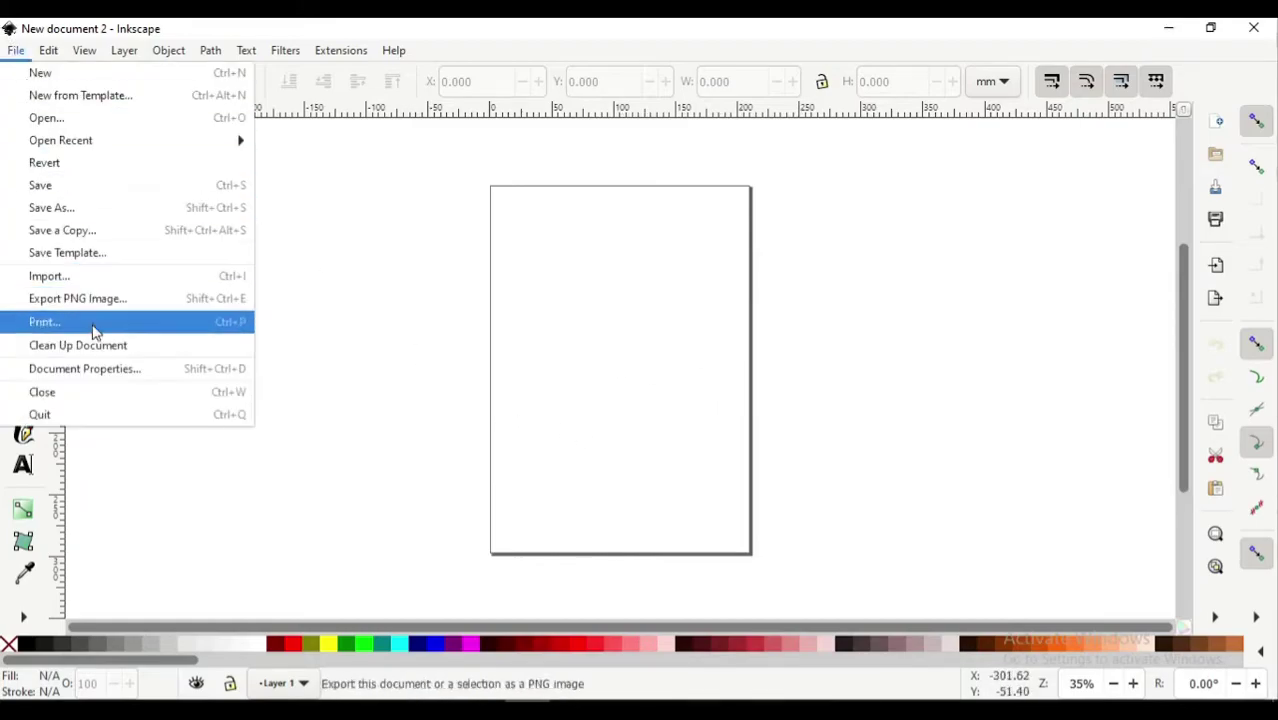
click(118, 370)
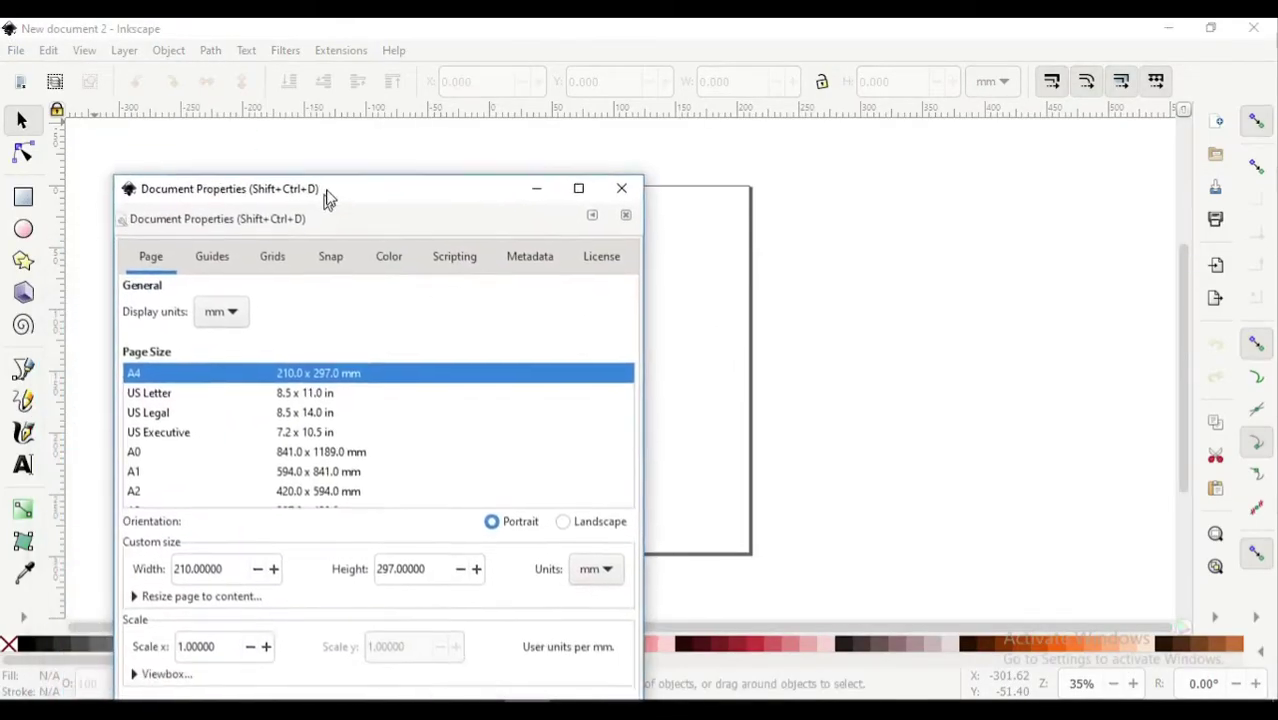
click(465, 625)
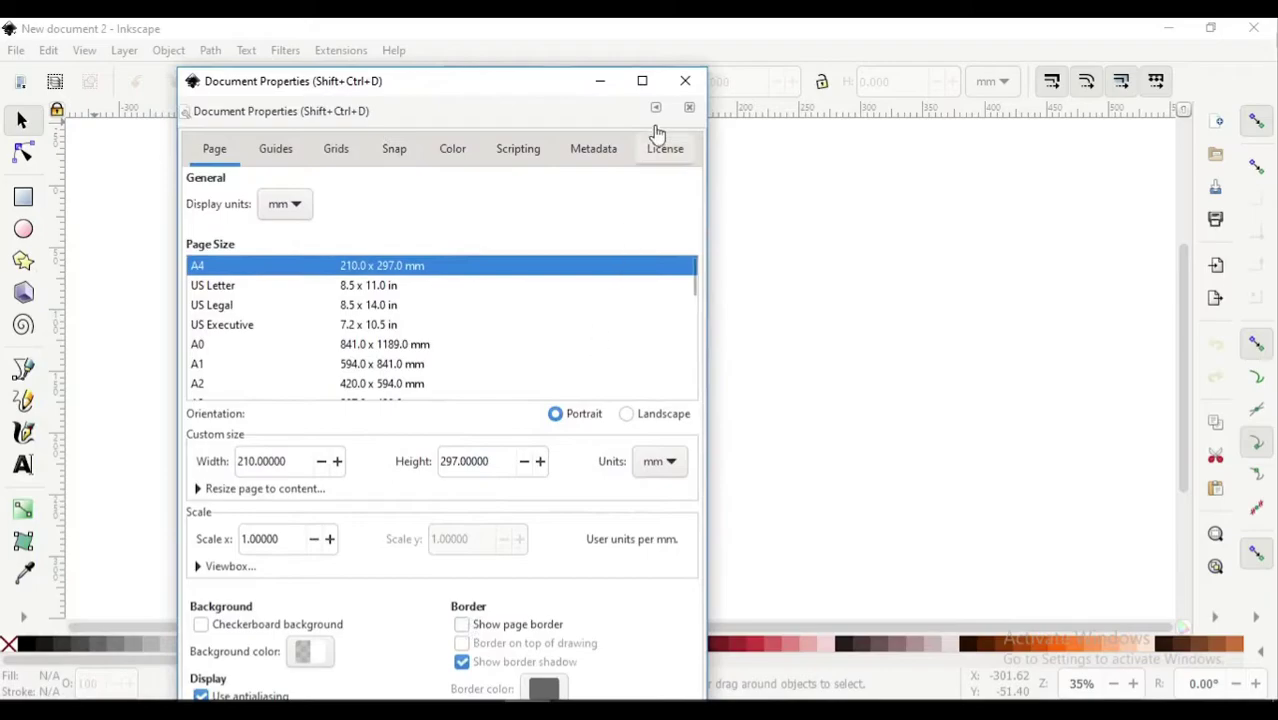
click(685, 81)
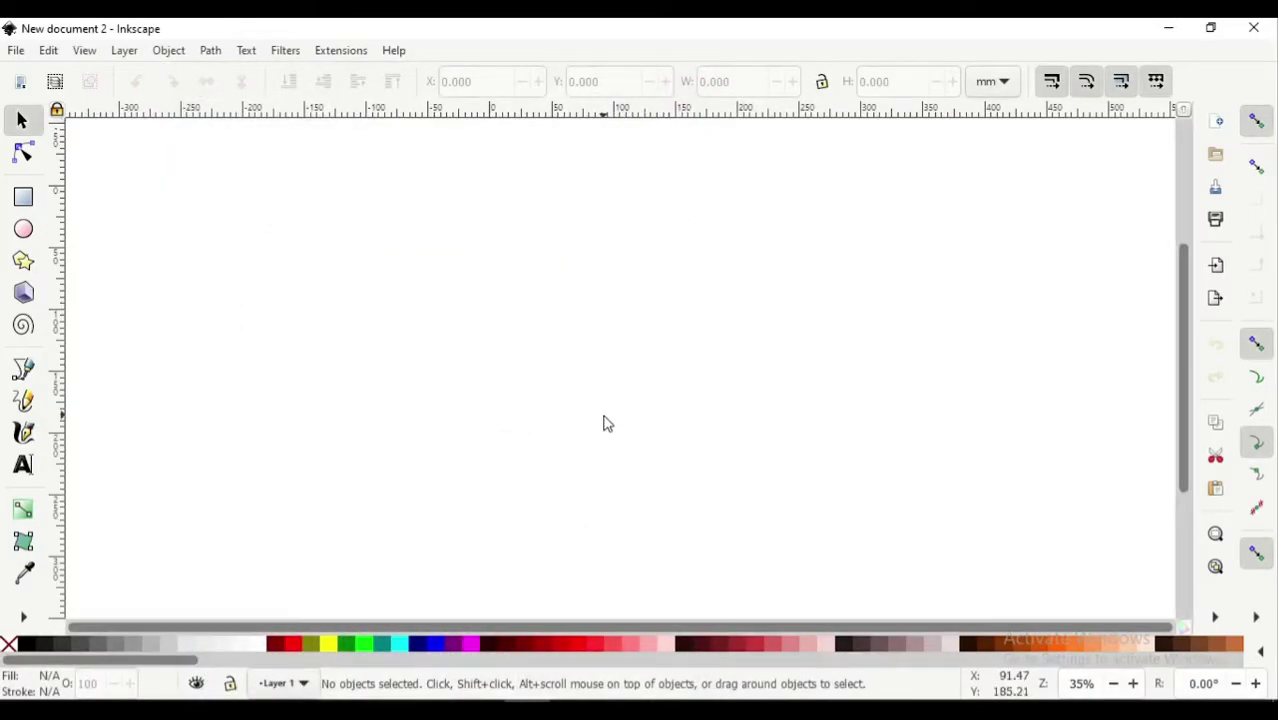
Draw a large red circle with the Ellipse tool
ctrl+scroll(593, 362, up, 1)
ctrl+scroll(593, 362, up, 1)
ctrl+scroll(593, 362, up, 1)
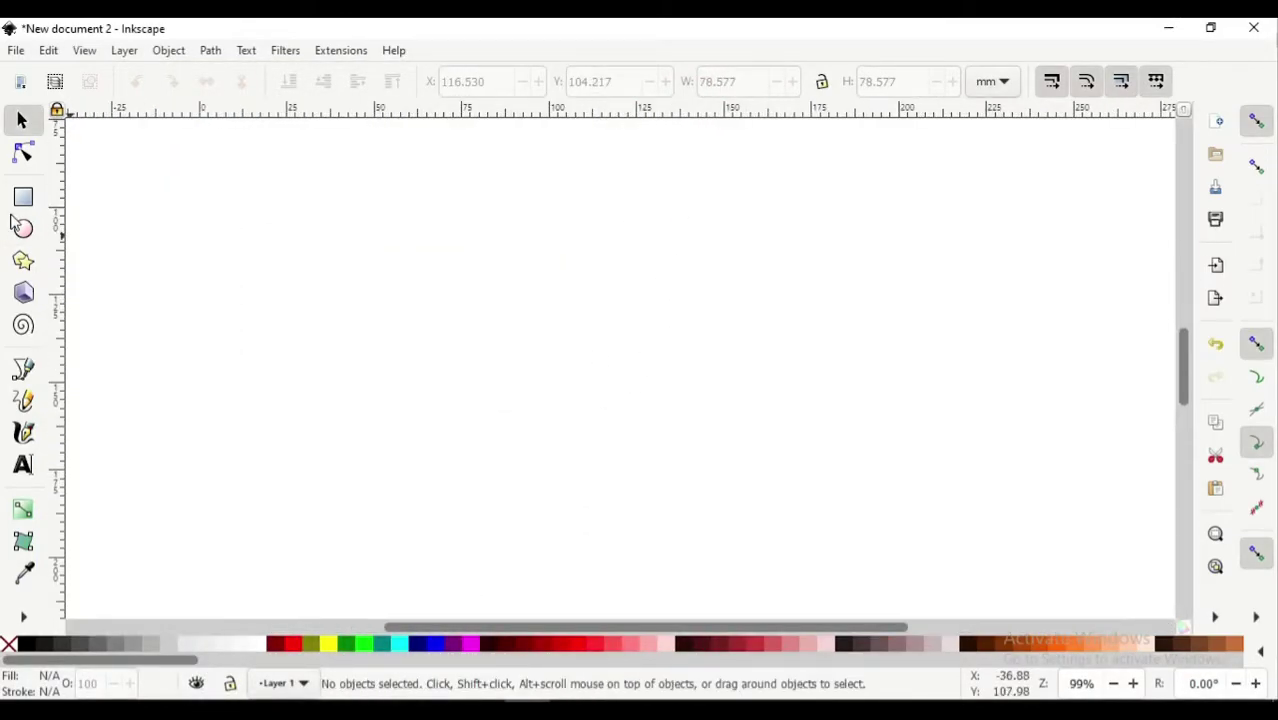
click(22, 229)
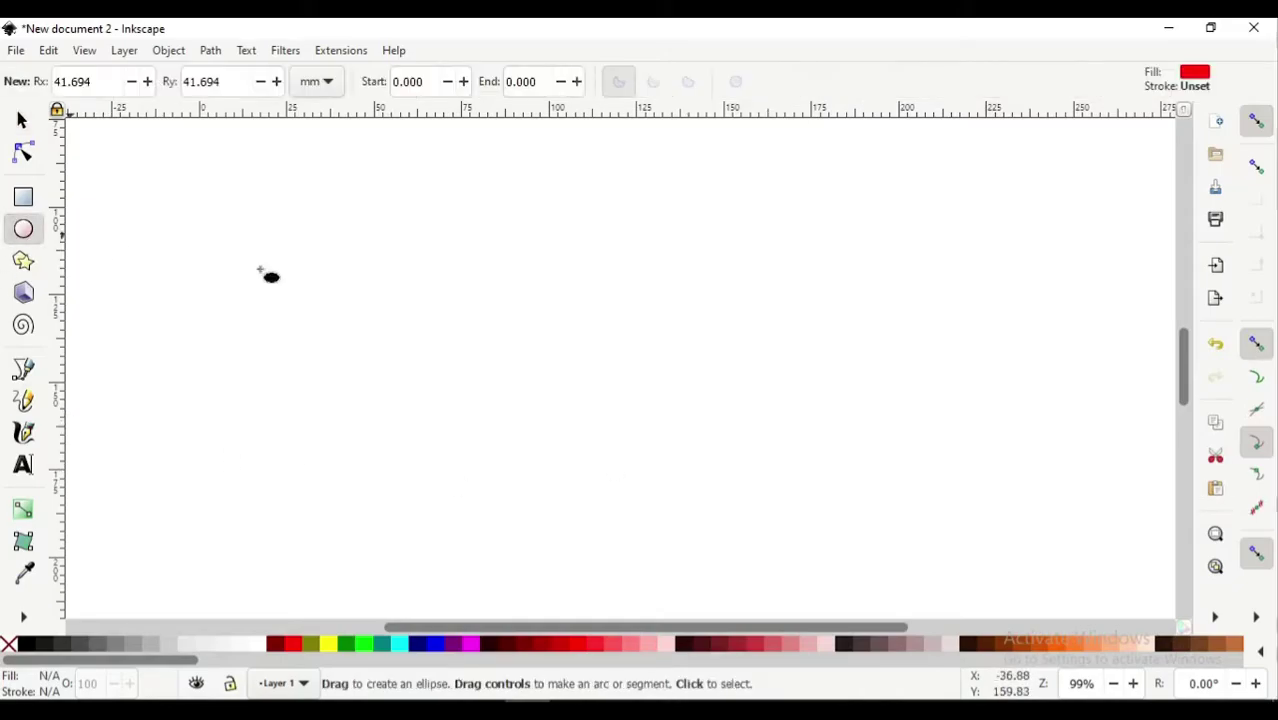
drag(618, 320, 804, 470)
ctrl+scroll(713, 485, up, 1)
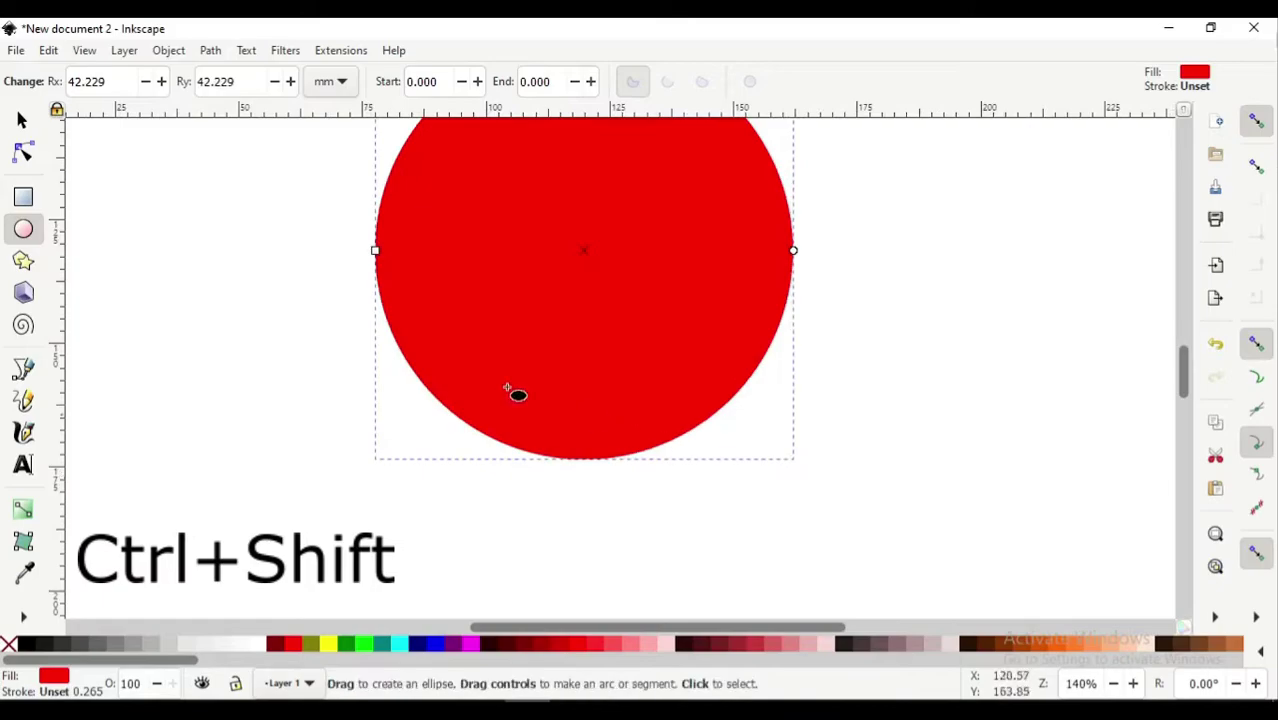
Duplicate the circle, shrink the copy to about 30.4 mm wide, and place it overlapping the bottom as a chin
click(25, 121)
right_click(578, 170)
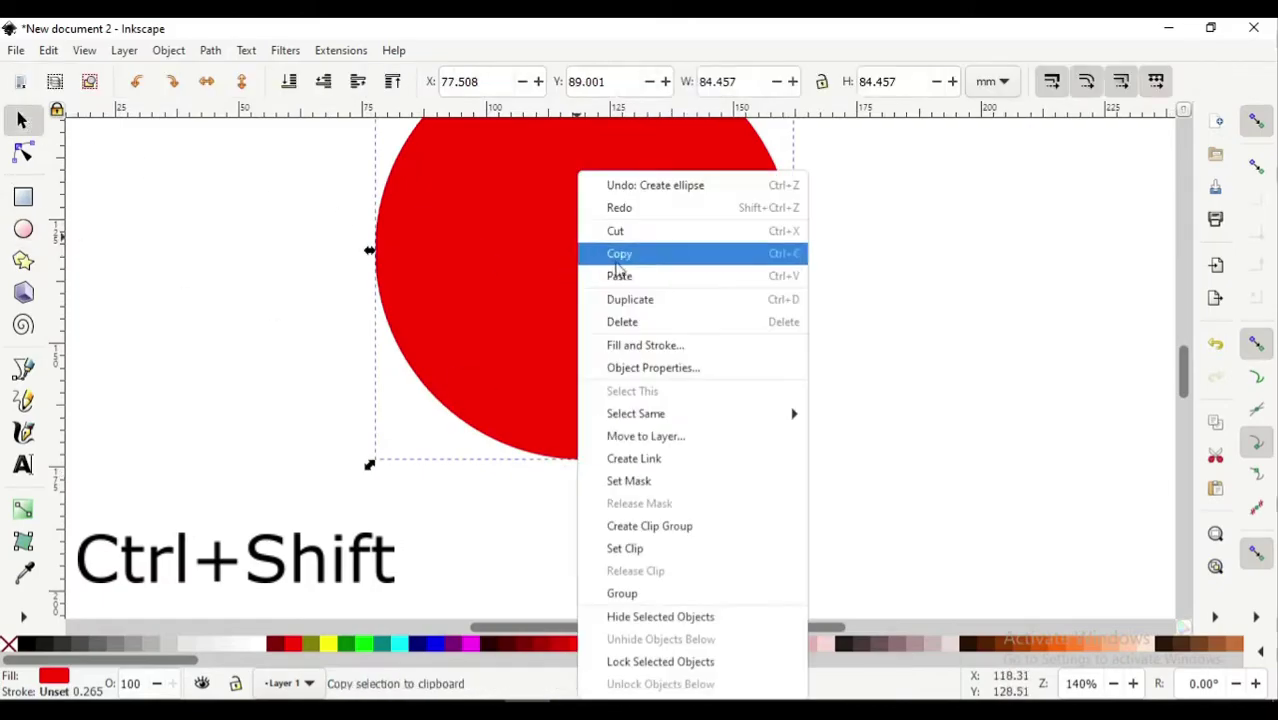
click(650, 300)
drag(803, 472, 716, 411)
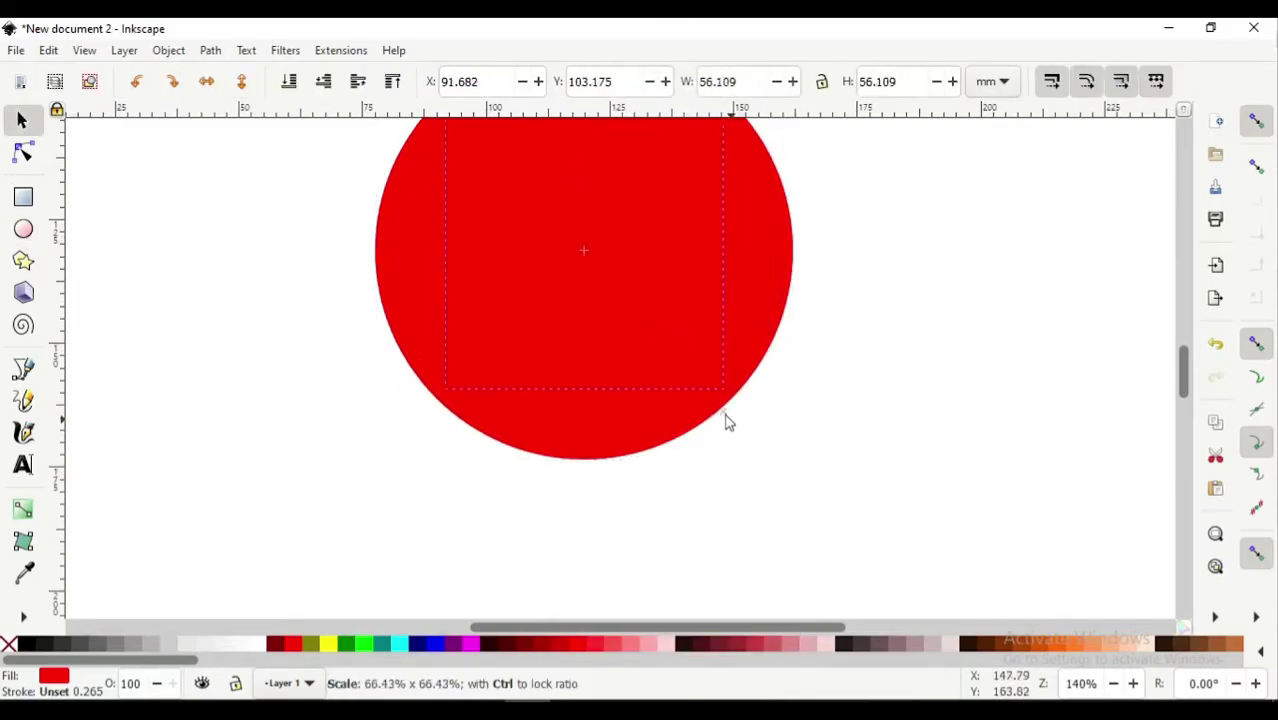
drag(613, 262, 608, 456)
drag(694, 569, 665, 543)
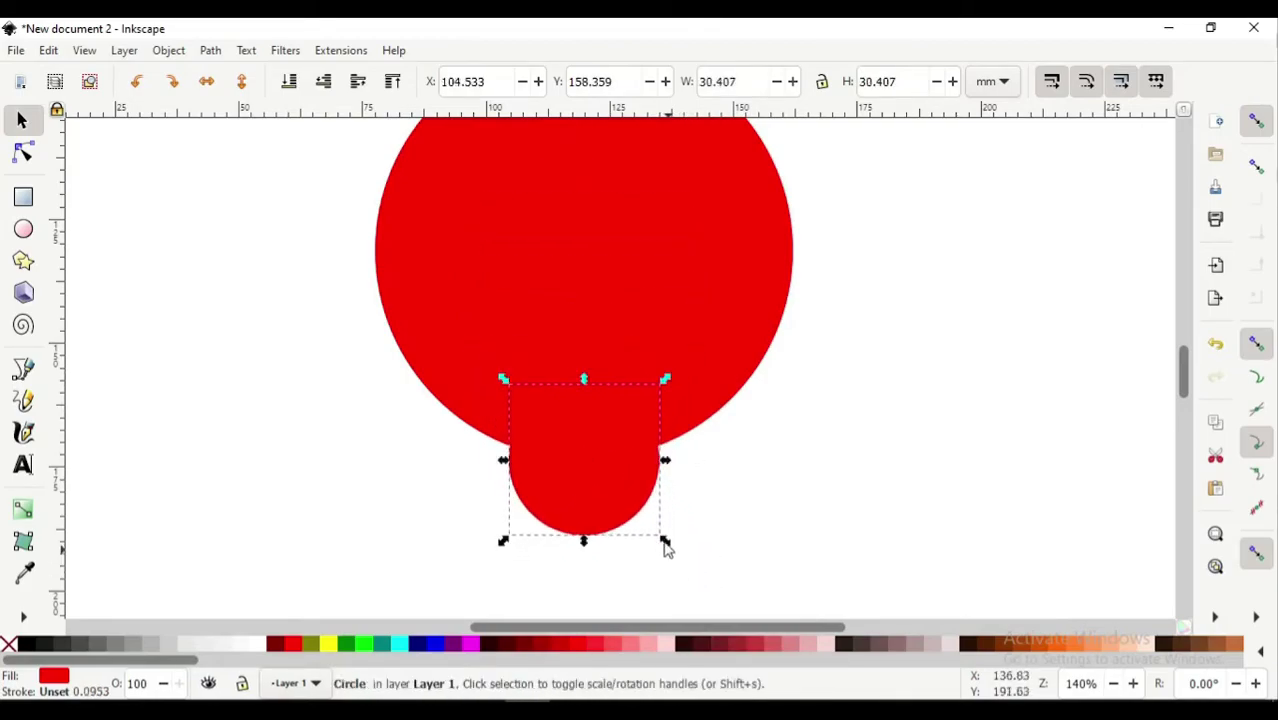
drag(568, 489, 571, 464)
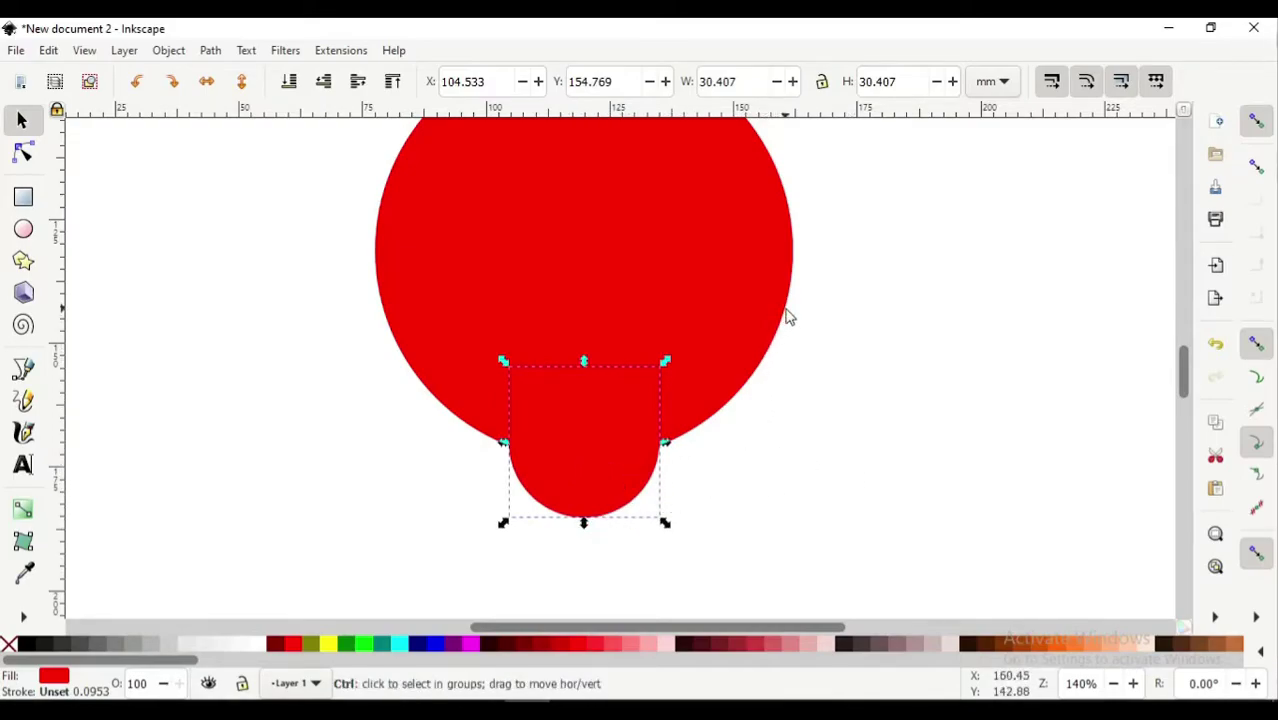
scroll(787, 316, down, 1)
scroll(787, 316, up, 1)
click(860, 458)
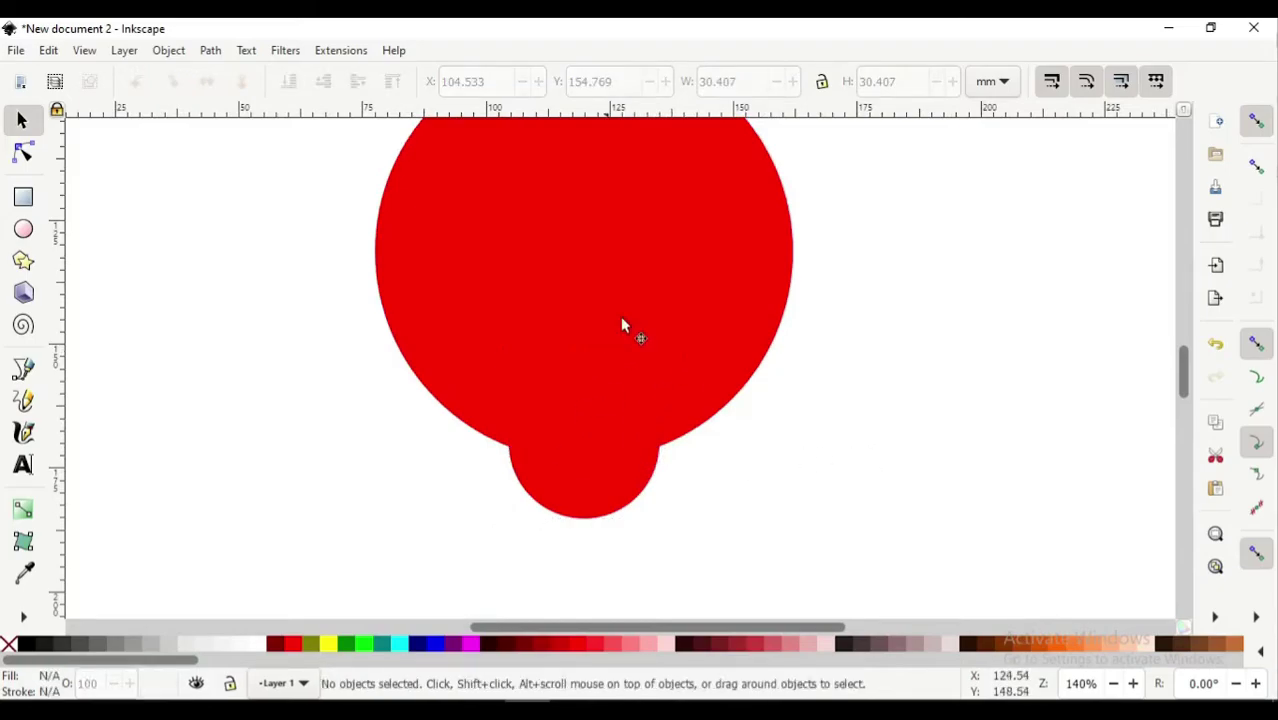
Select the big circle and the chin circle and combine them with Path > Union
click(643, 287)
shift+click(588, 510)
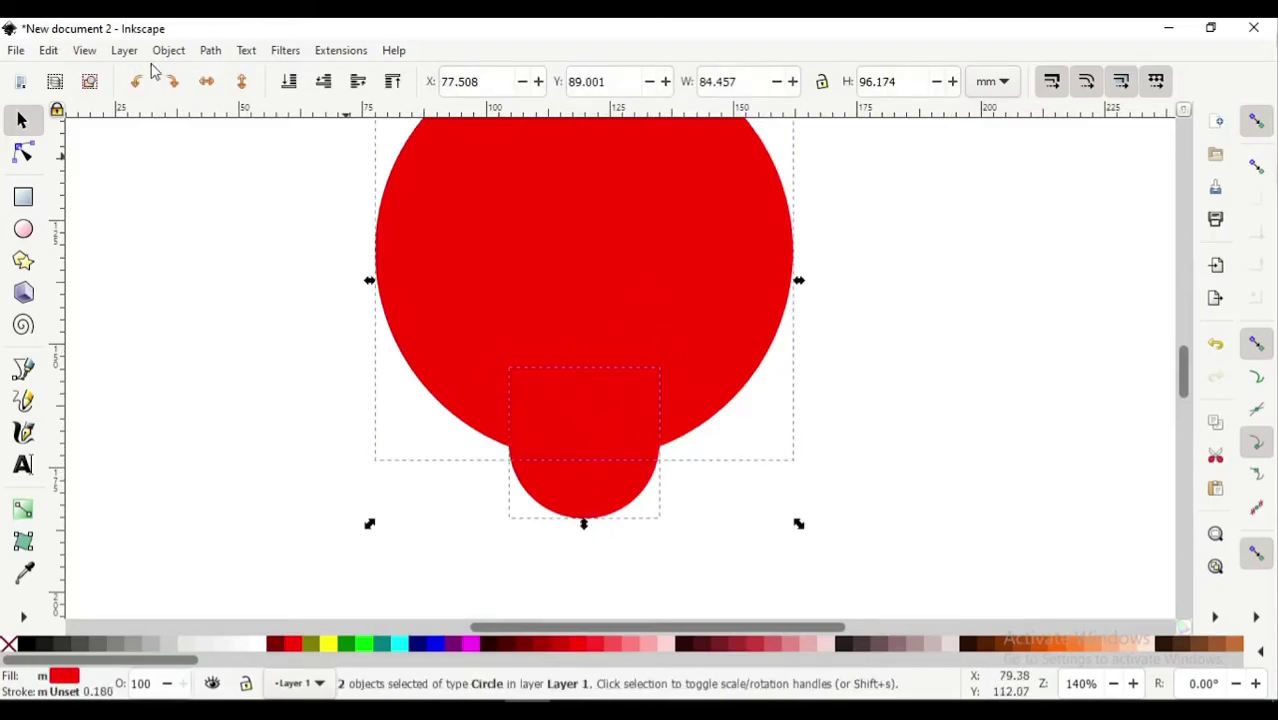
click(212, 51)
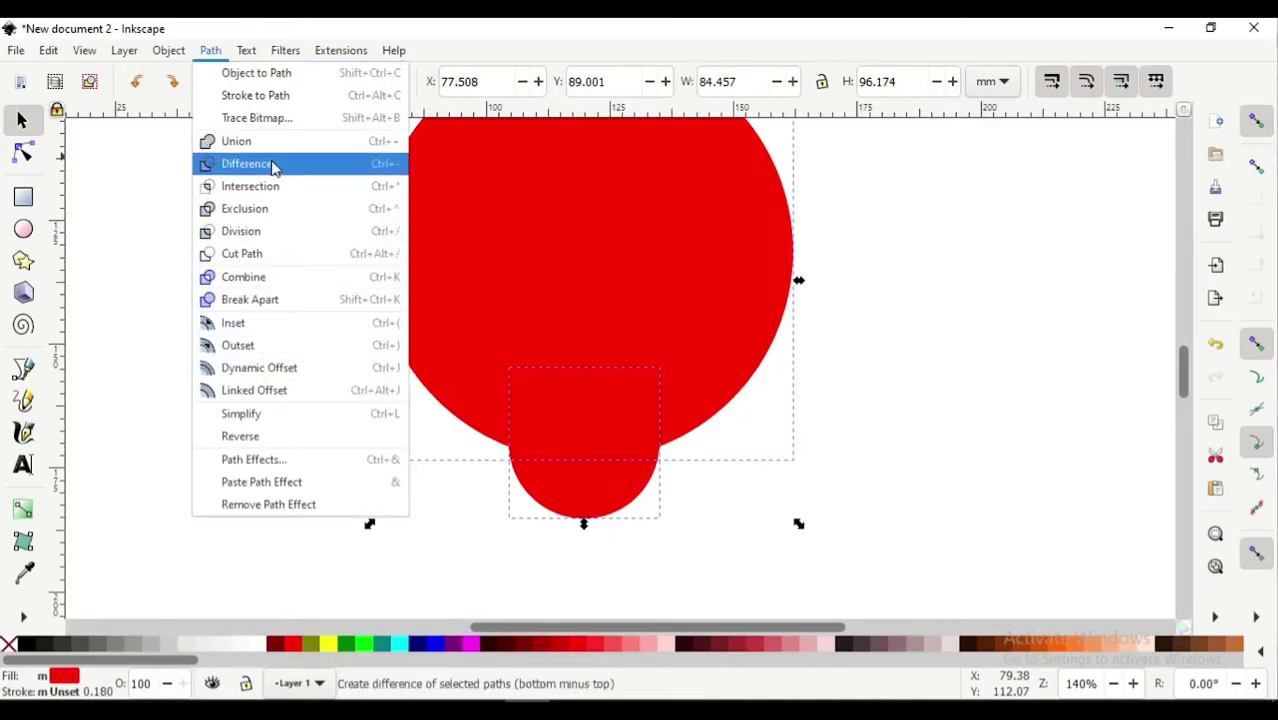
click(275, 140)
click(300, 337)
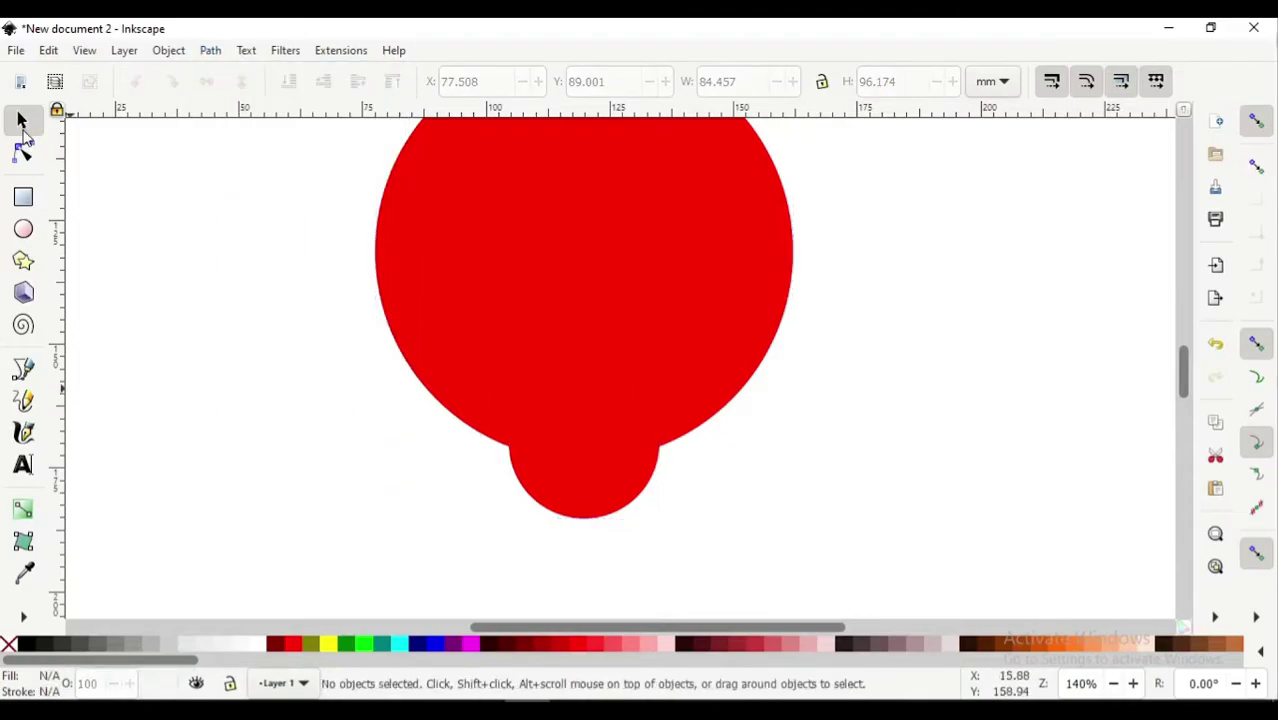
click(24, 369)
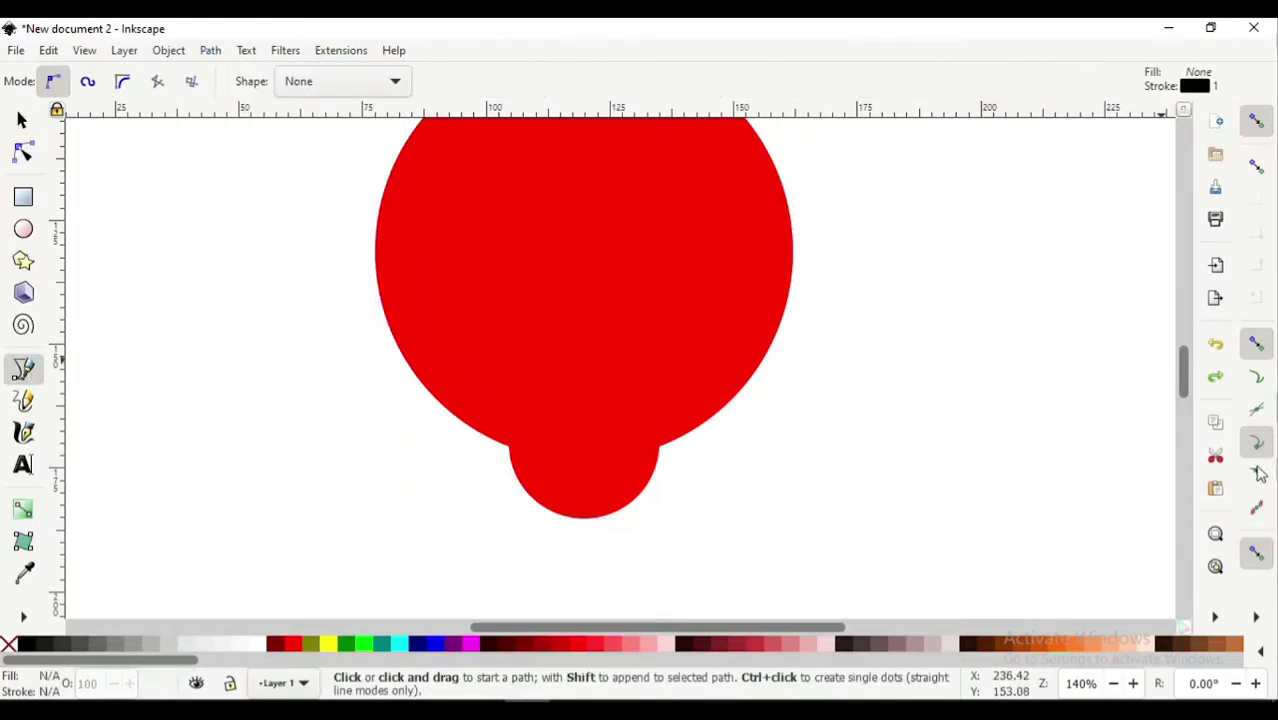
Draw a line from the head's right edge to the chin bottom and bend it at a new middle node
click(792, 254)
double_click(584, 518)
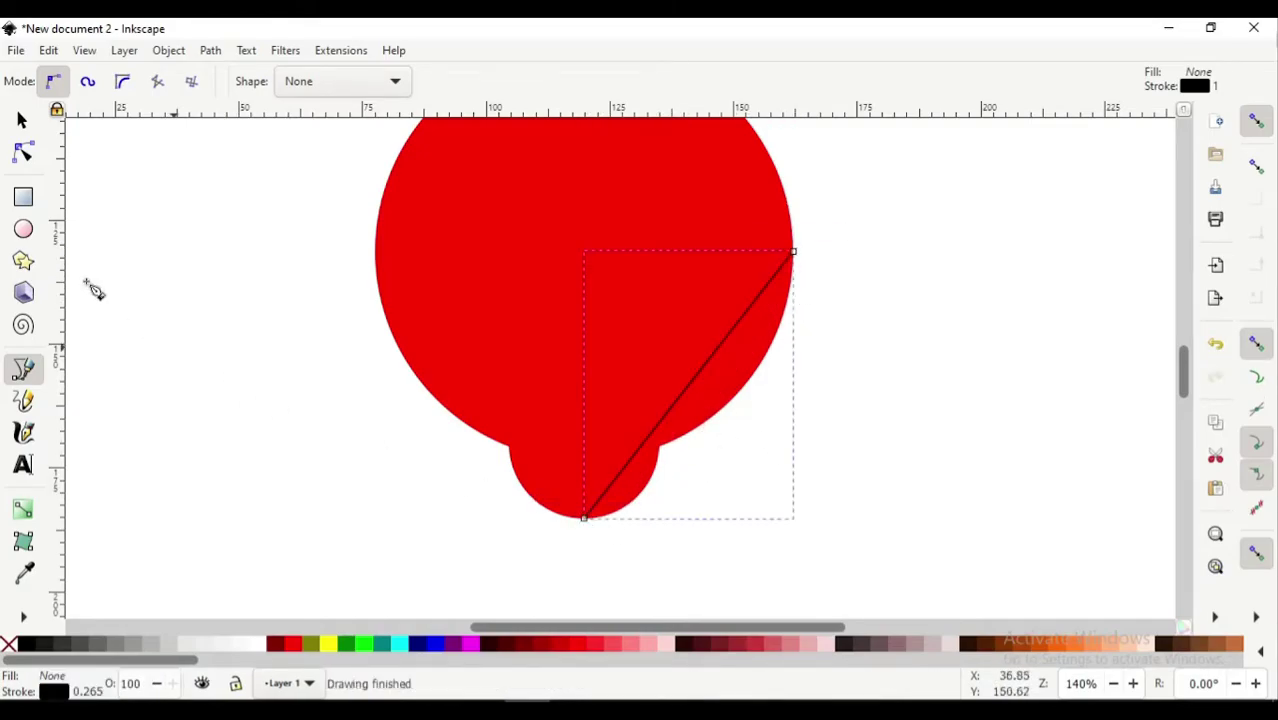
click(23, 151)
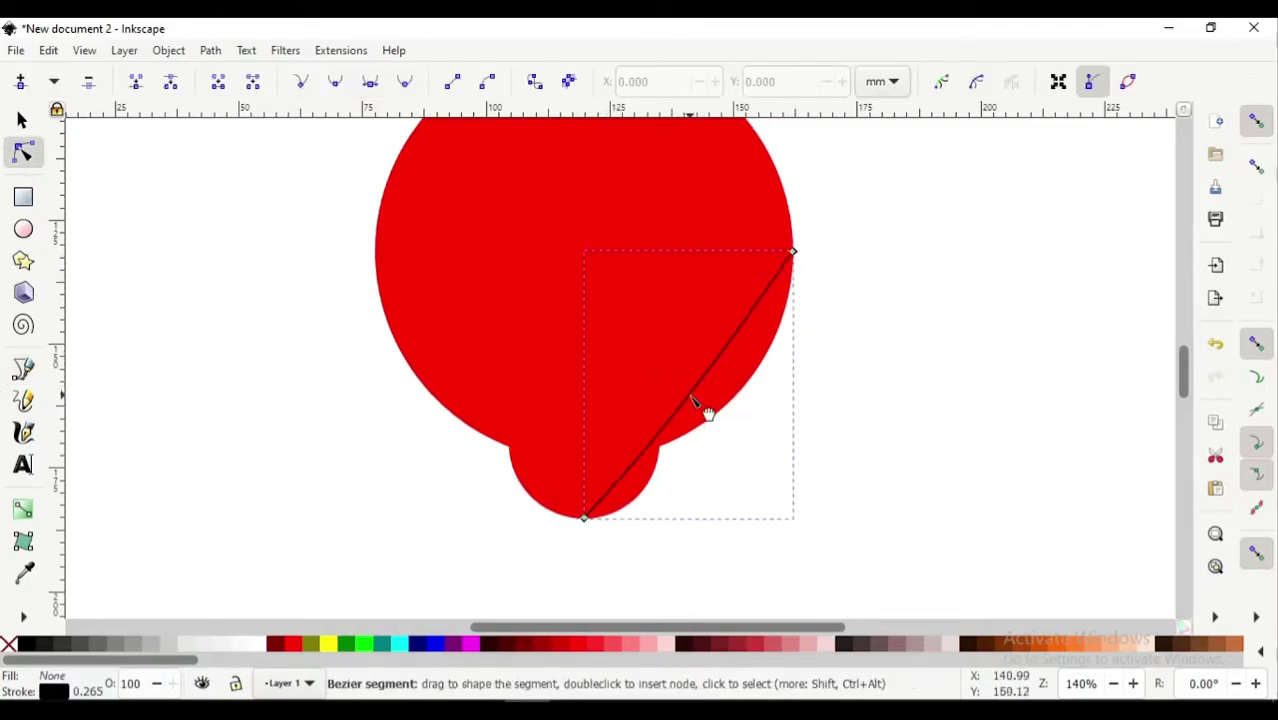
double_click(692, 398)
drag(690, 394, 719, 447)
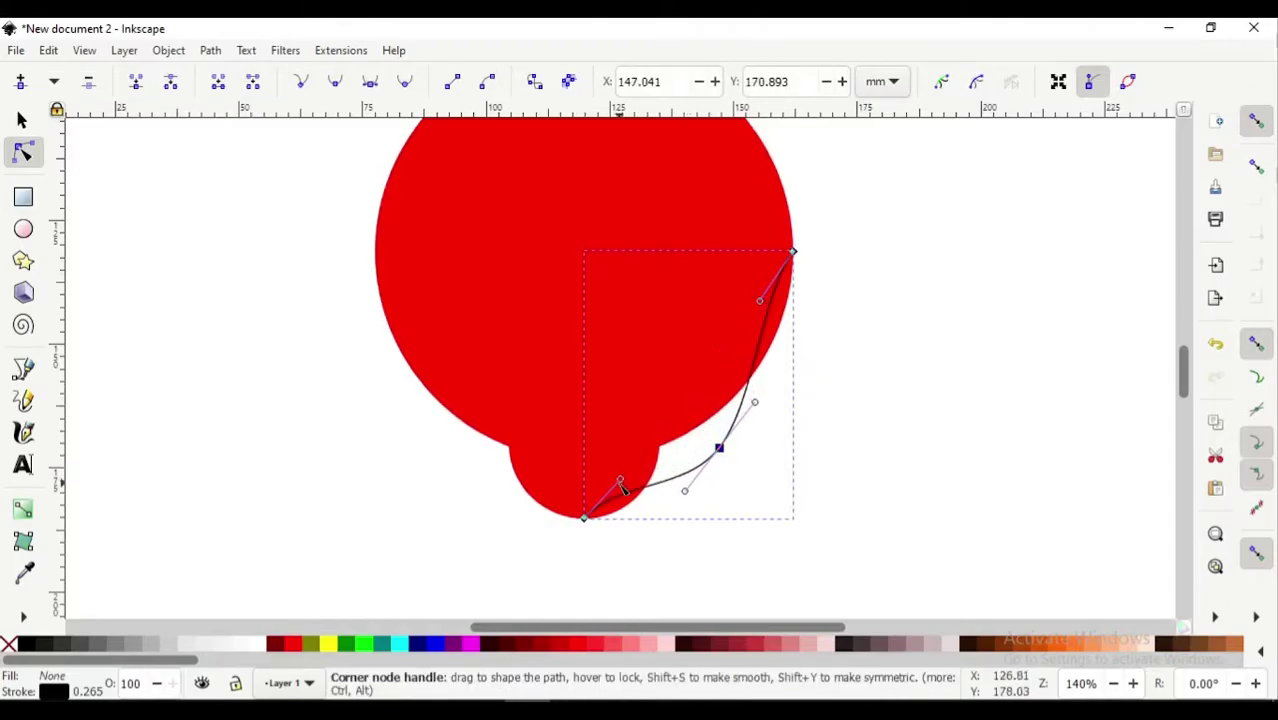
Refine the jaw curve to about 42.4 by 54.1 mm with an outward upper bulge, then select it
drag(621, 482, 631, 511)
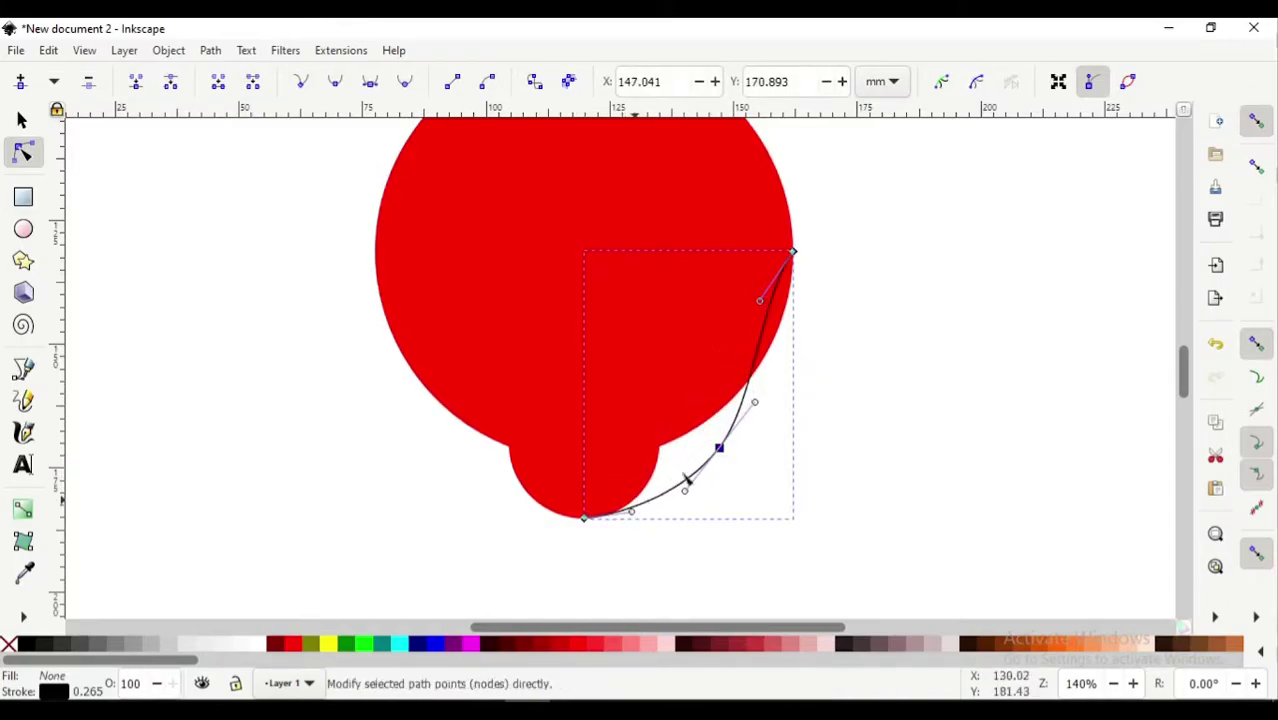
drag(763, 297, 797, 304)
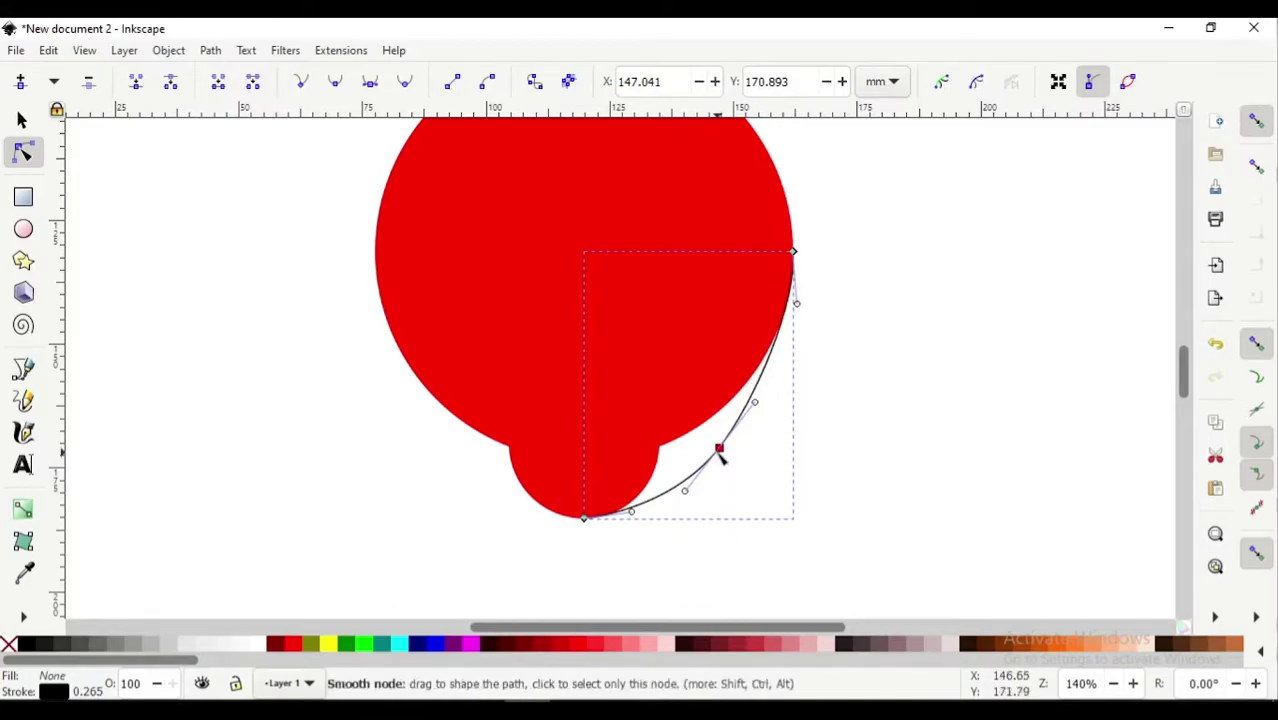
drag(726, 453, 737, 452)
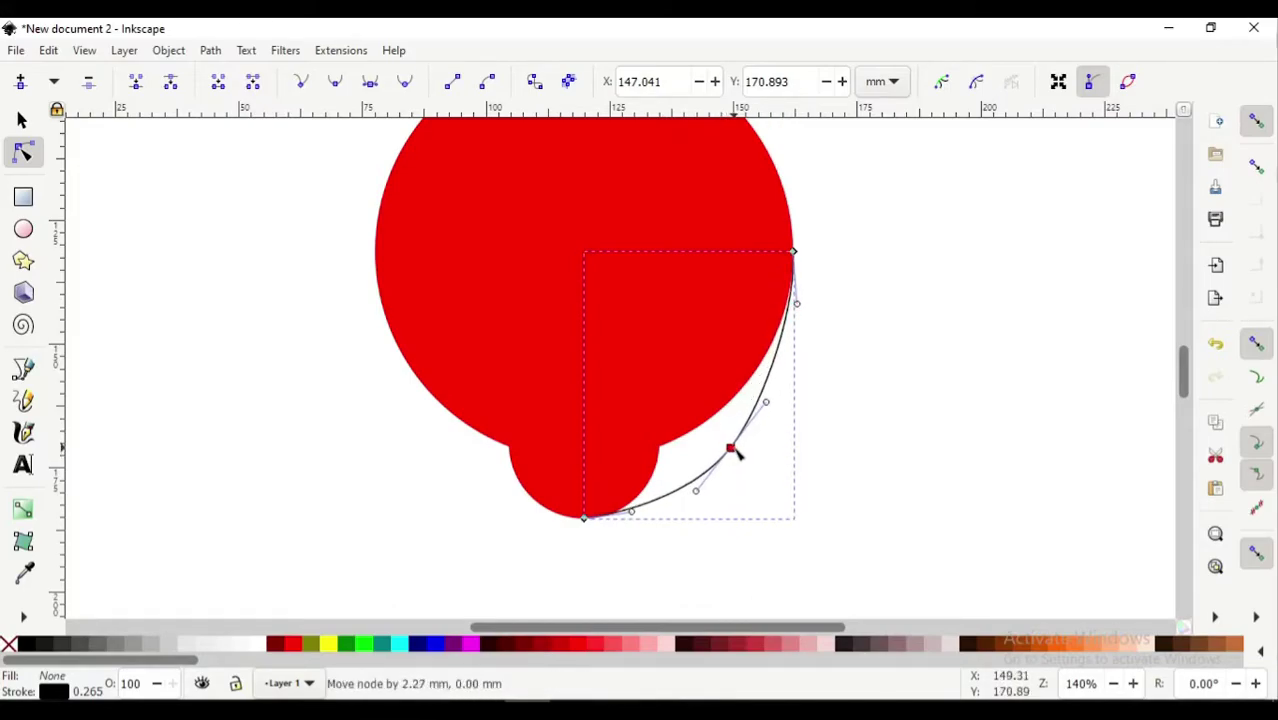
drag(800, 313, 799, 321)
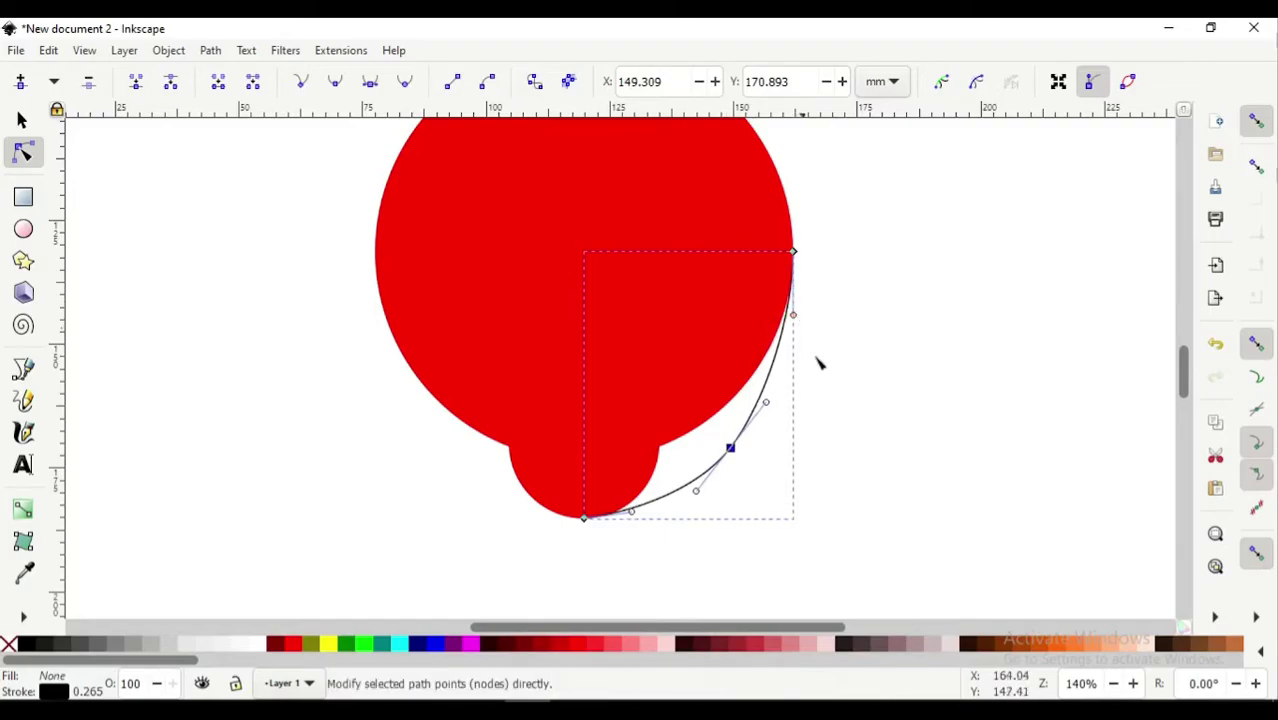
click(847, 401)
click(845, 397)
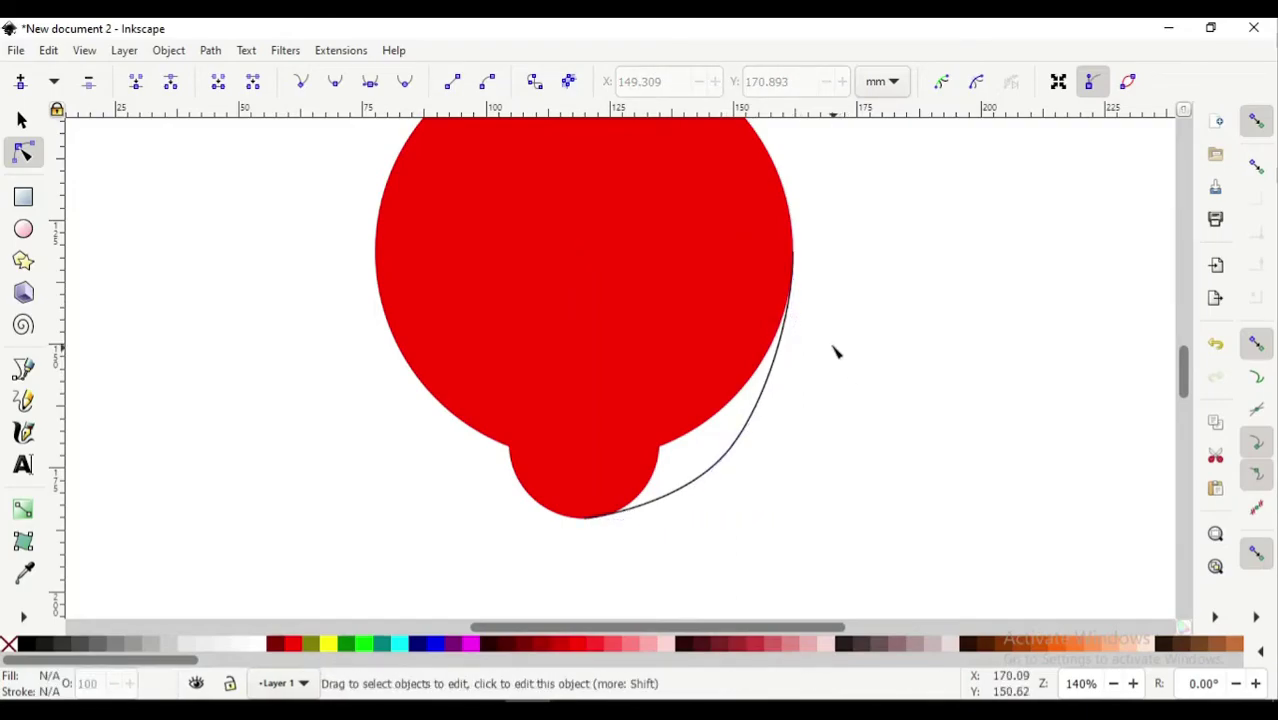
scroll(822, 334, up, 3)
scroll(799, 328, down, 2)
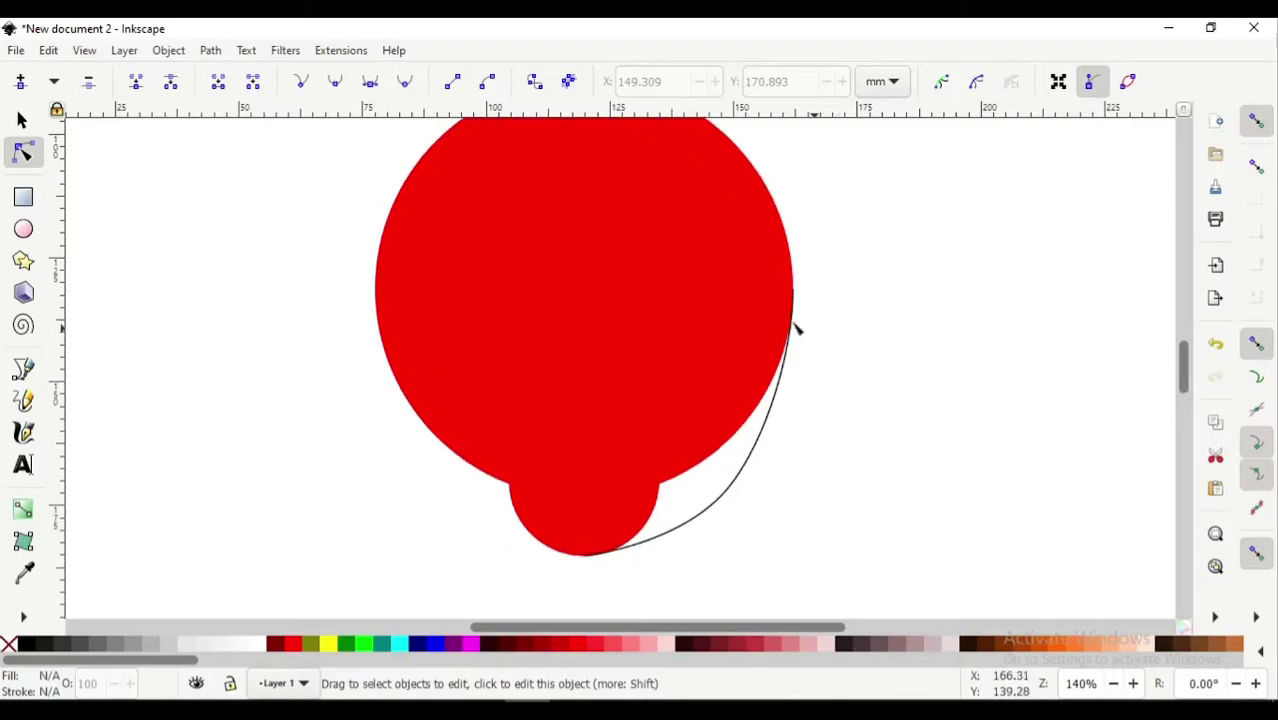
click(22, 120)
scroll(715, 460, down, 1)
click(727, 449)
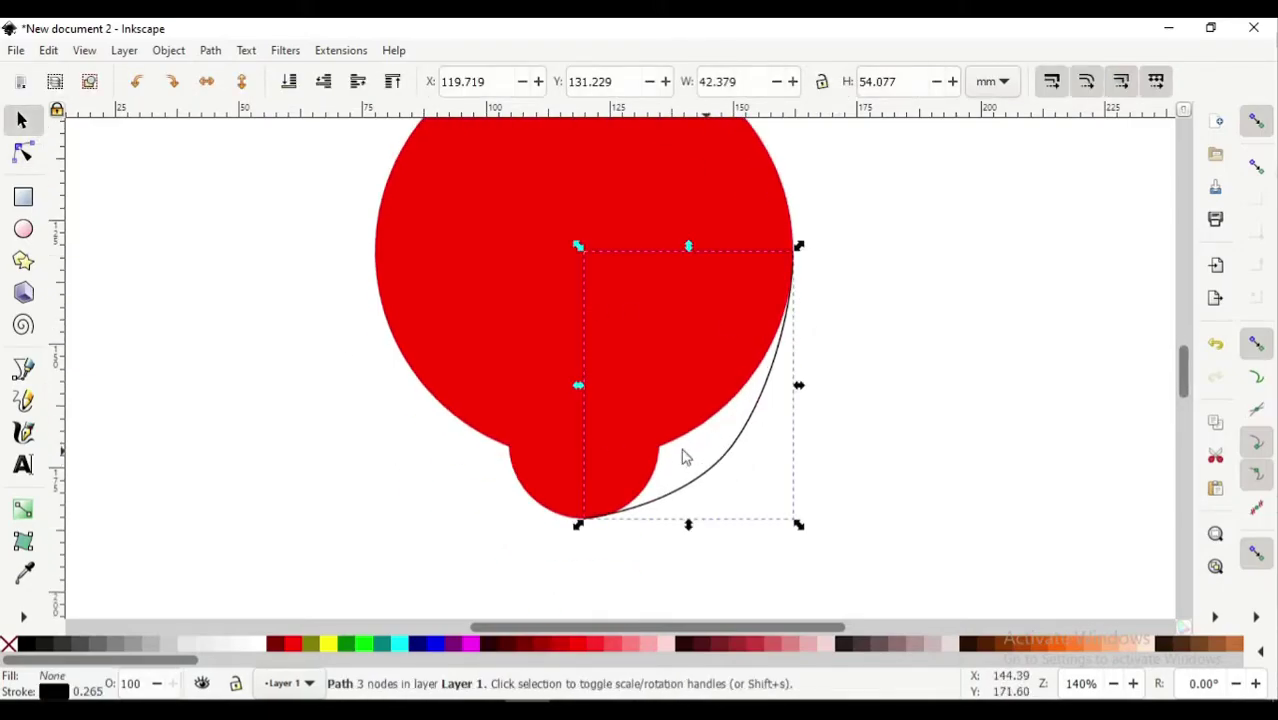
Duplicate the jaw line, flip the copy horizontally, and join it at the chin as the left jawline
right_click(740, 447)
click(795, 310)
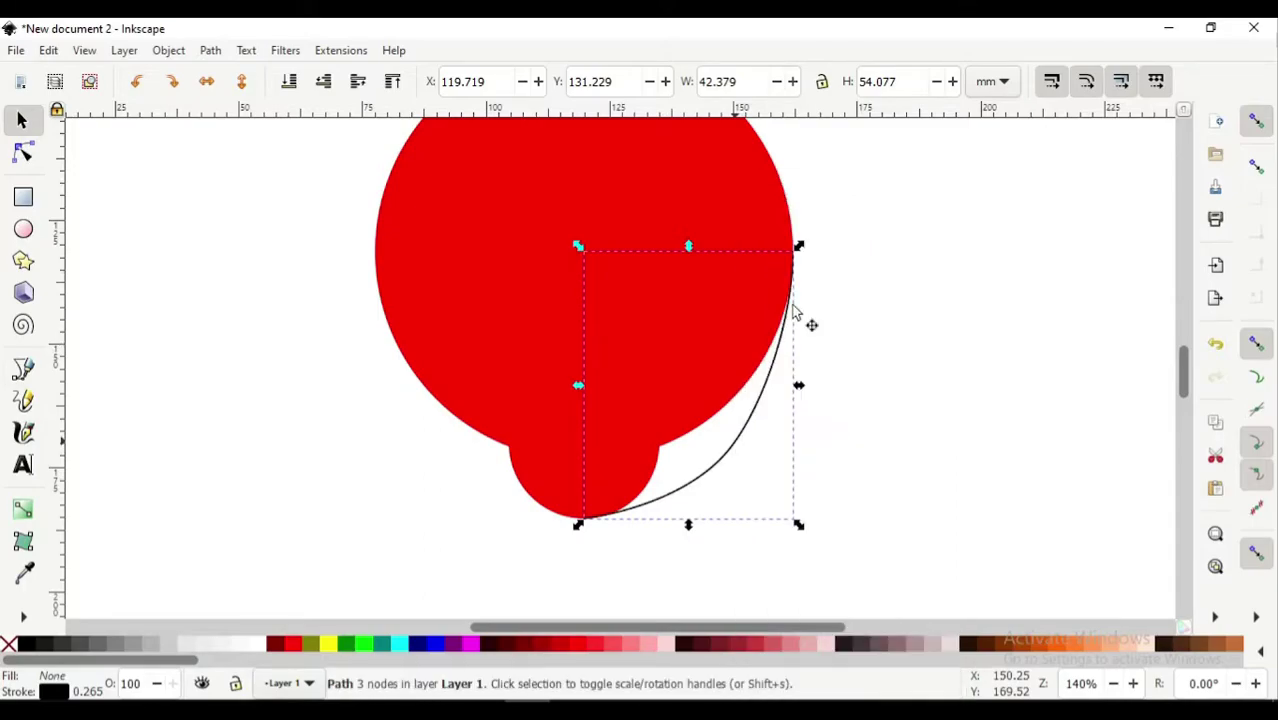
mouse_move(742, 459)
mouse_down()
mouse_move(598, 455)
mouse_move(489, 494)
mouse_up()
click(207, 81)
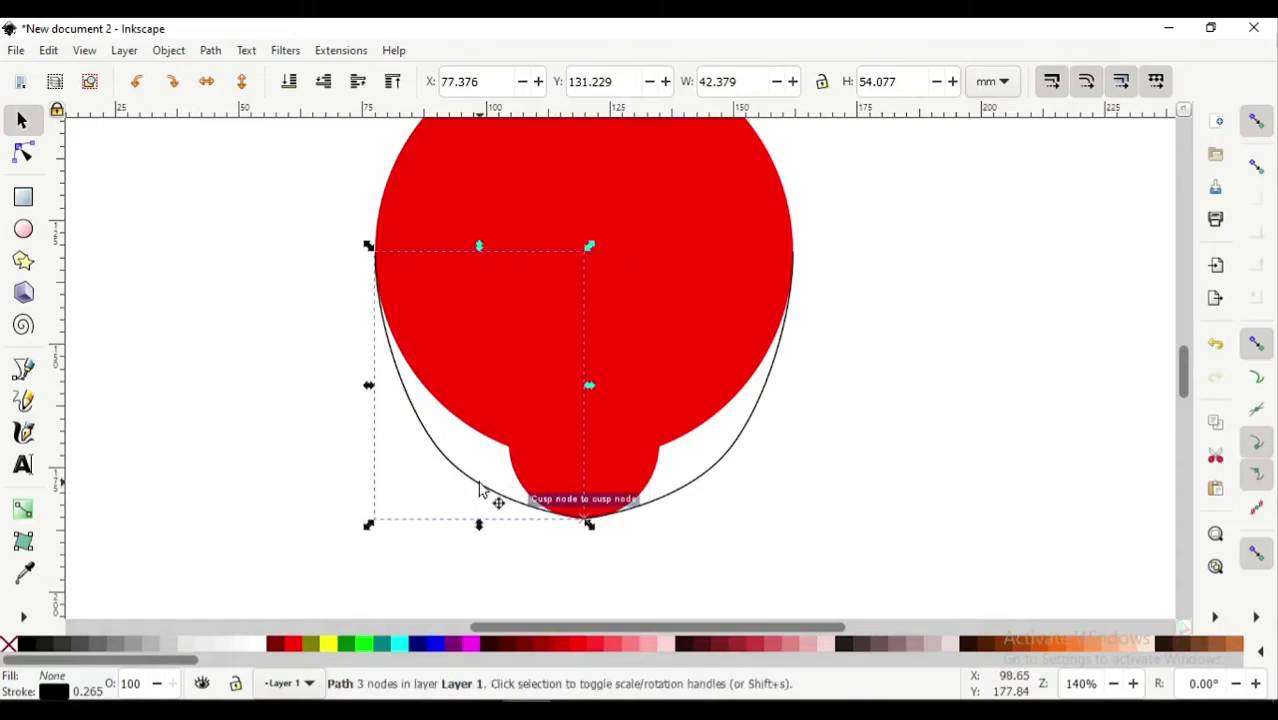
click(930, 492)
Zoom in to inspect the U-shaped outline and select the left black jaw curve
scroll(900, 490, up, 2)
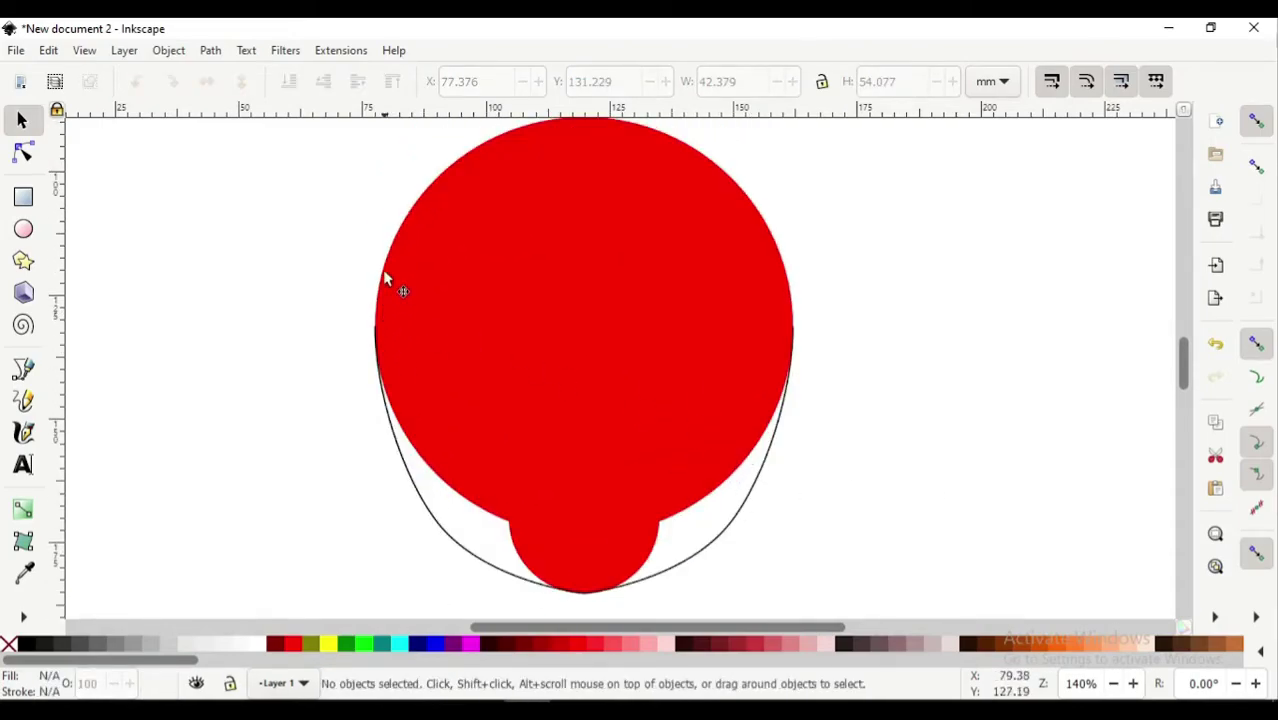
scroll(612, 470, down, 2)
ctrl+scroll(617, 482, up, 1)
scroll(645, 548, up, 1)
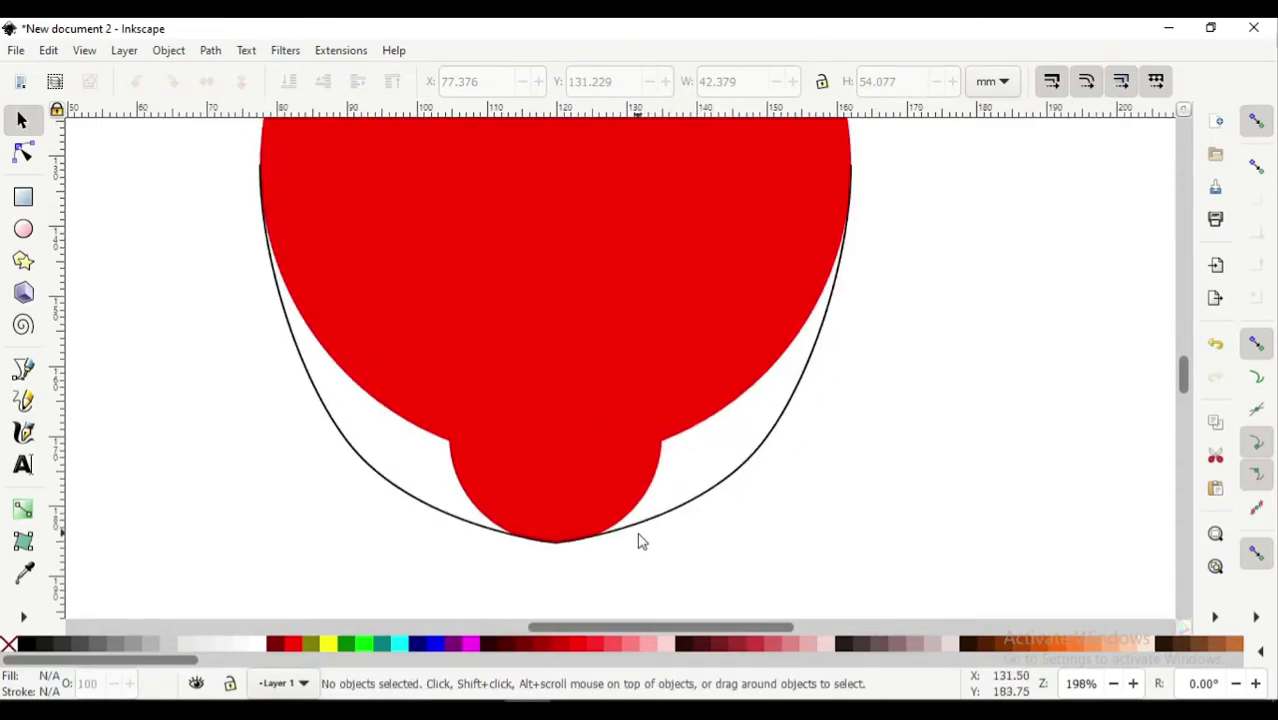
scroll(639, 538, up, 2)
ctrl+scroll(640, 540, down, 1)
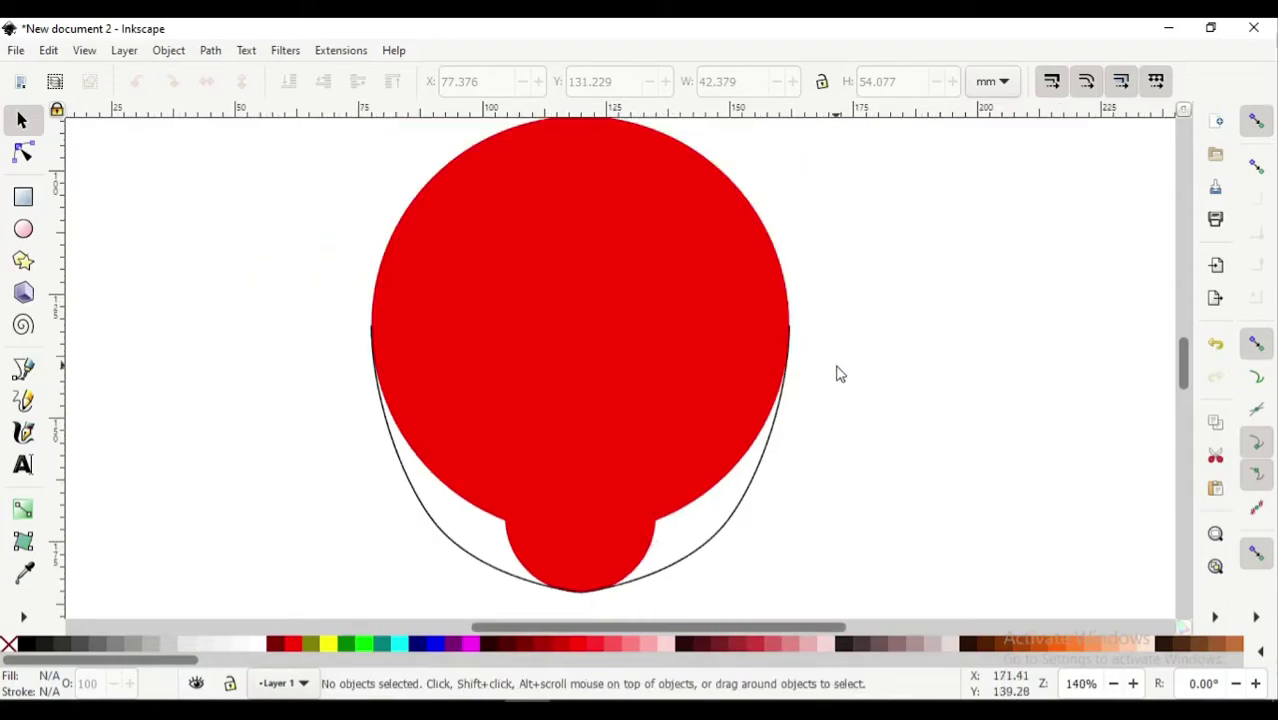
click(614, 421)
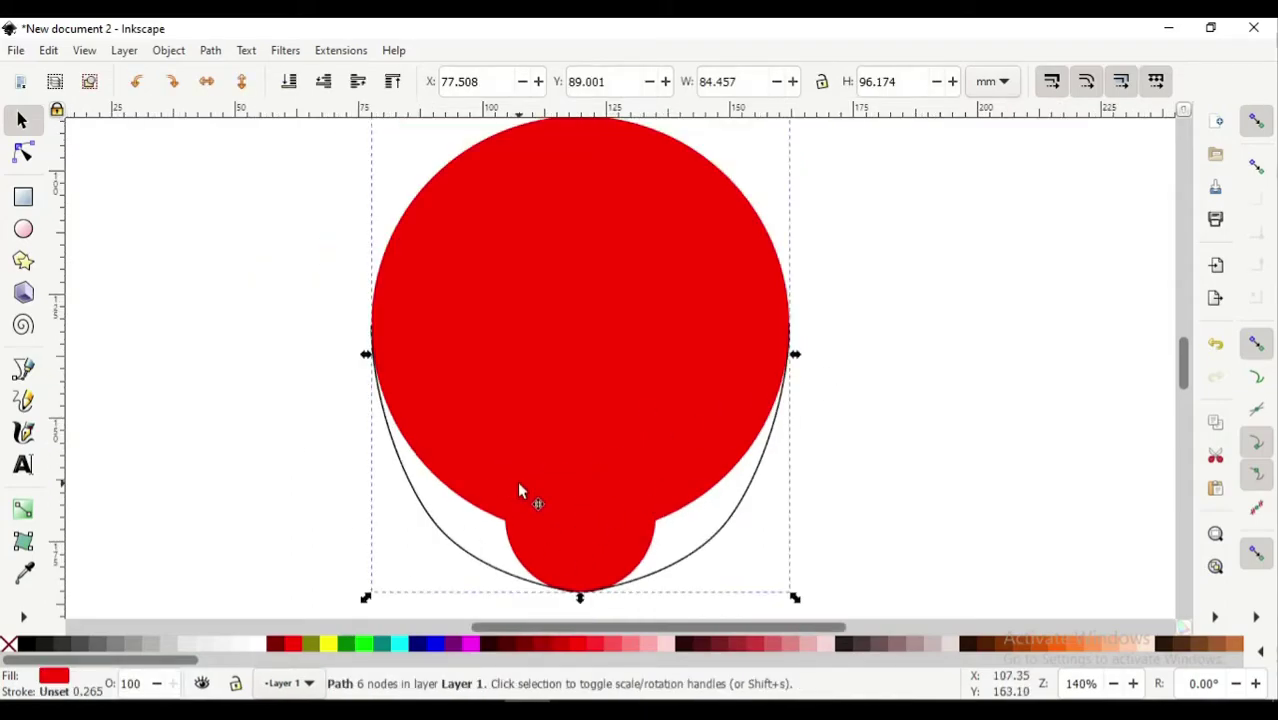
scroll(522, 491, down, 2)
click(776, 400)
ctrl+scroll(481, 462, up, 1)
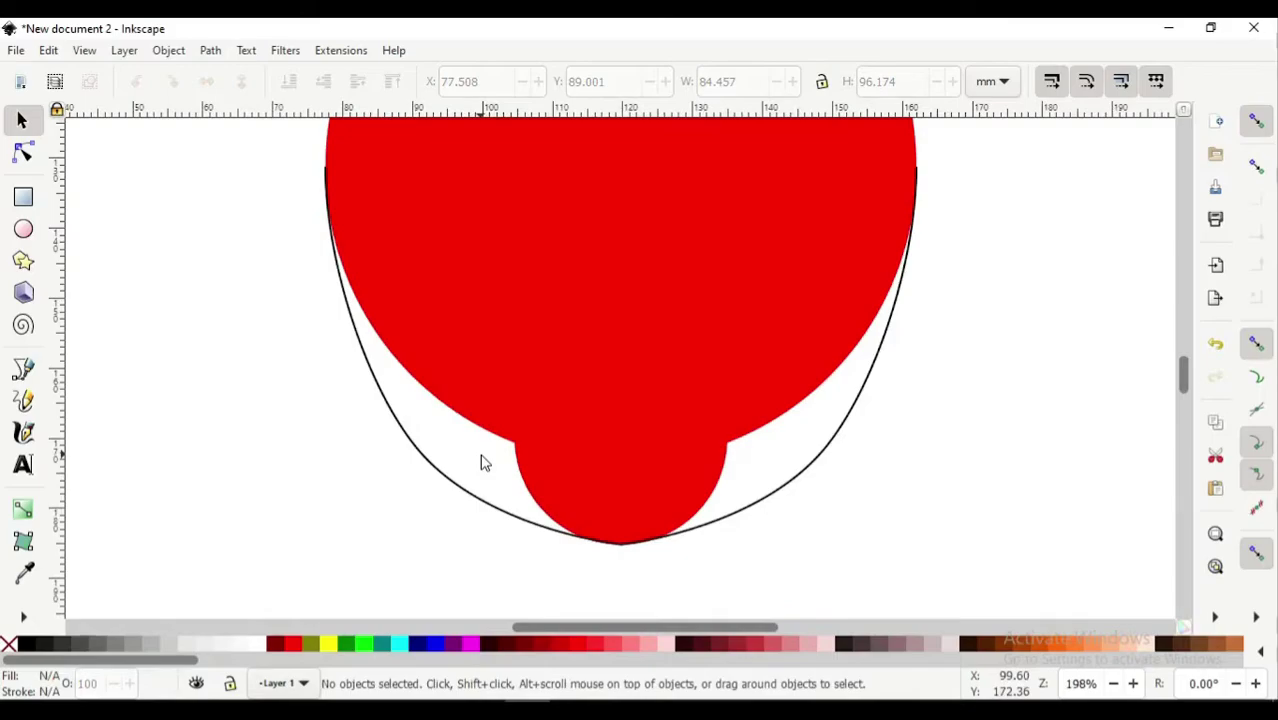
click(25, 152)
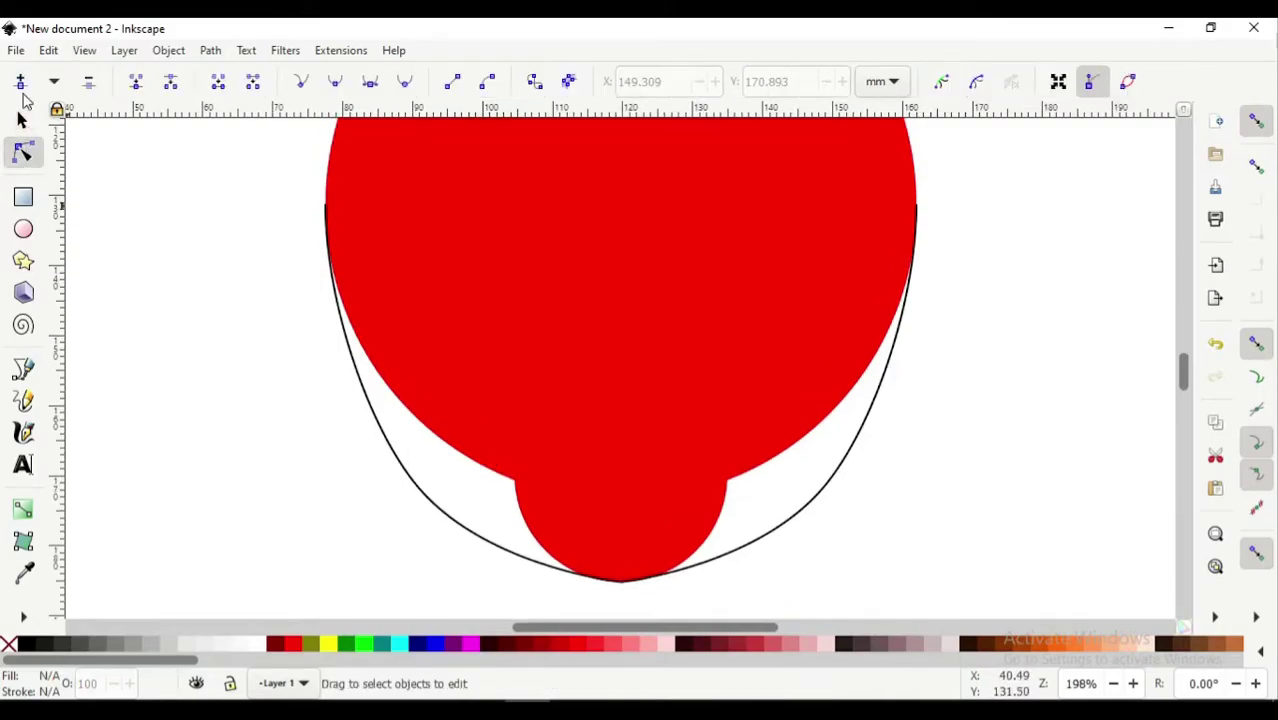
click(22, 122)
click(420, 490)
Union the red shape with each jaw curve in turn into one 10-node face path
shift+click(729, 308)
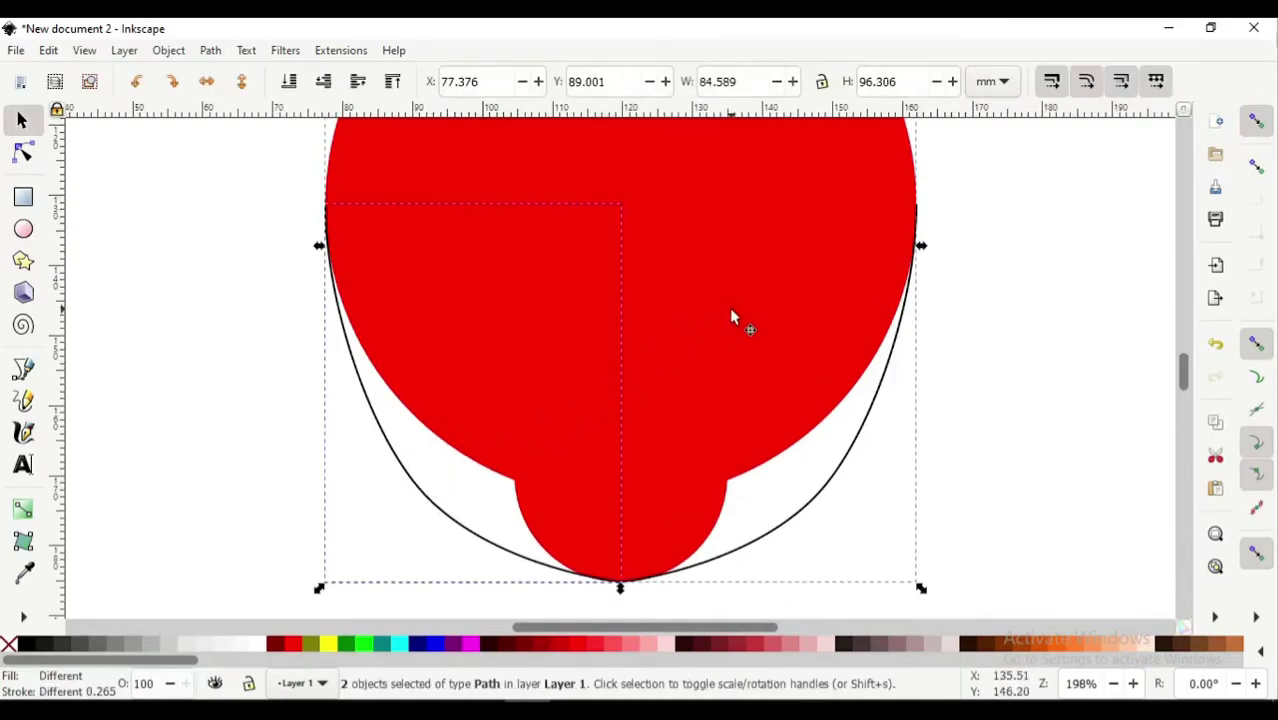
click(210, 50)
click(241, 143)
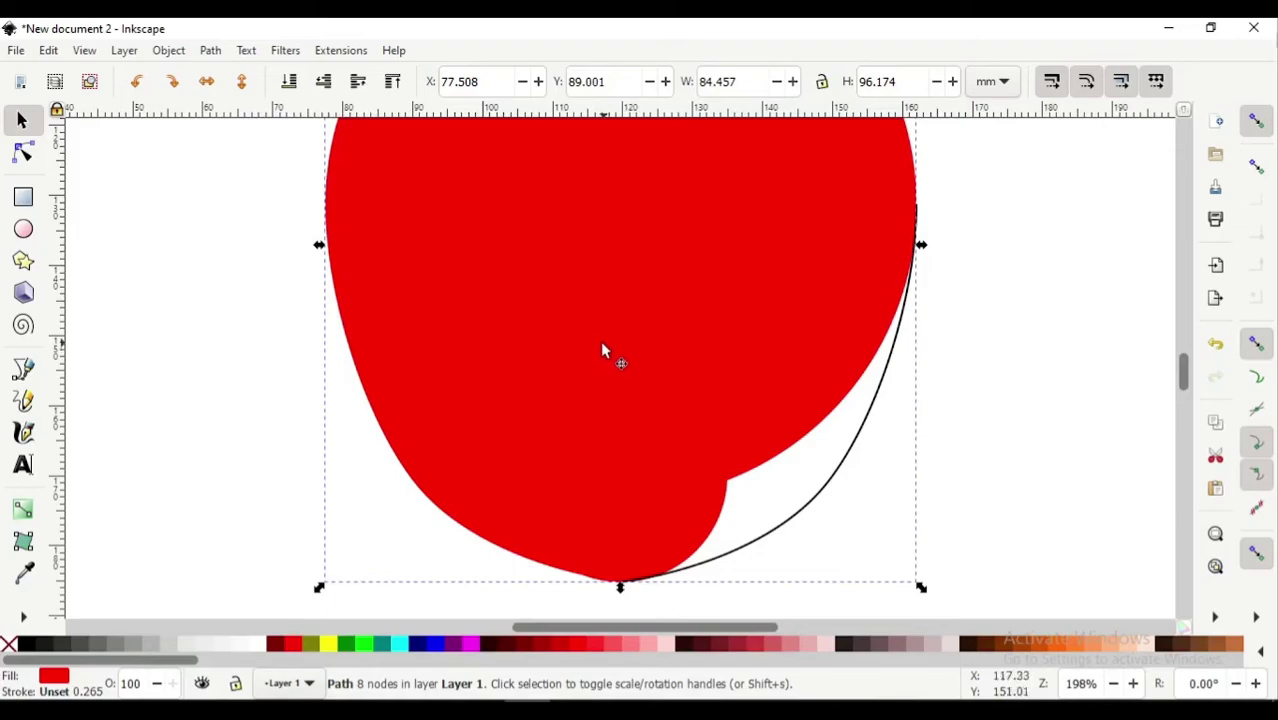
shift+click(817, 490)
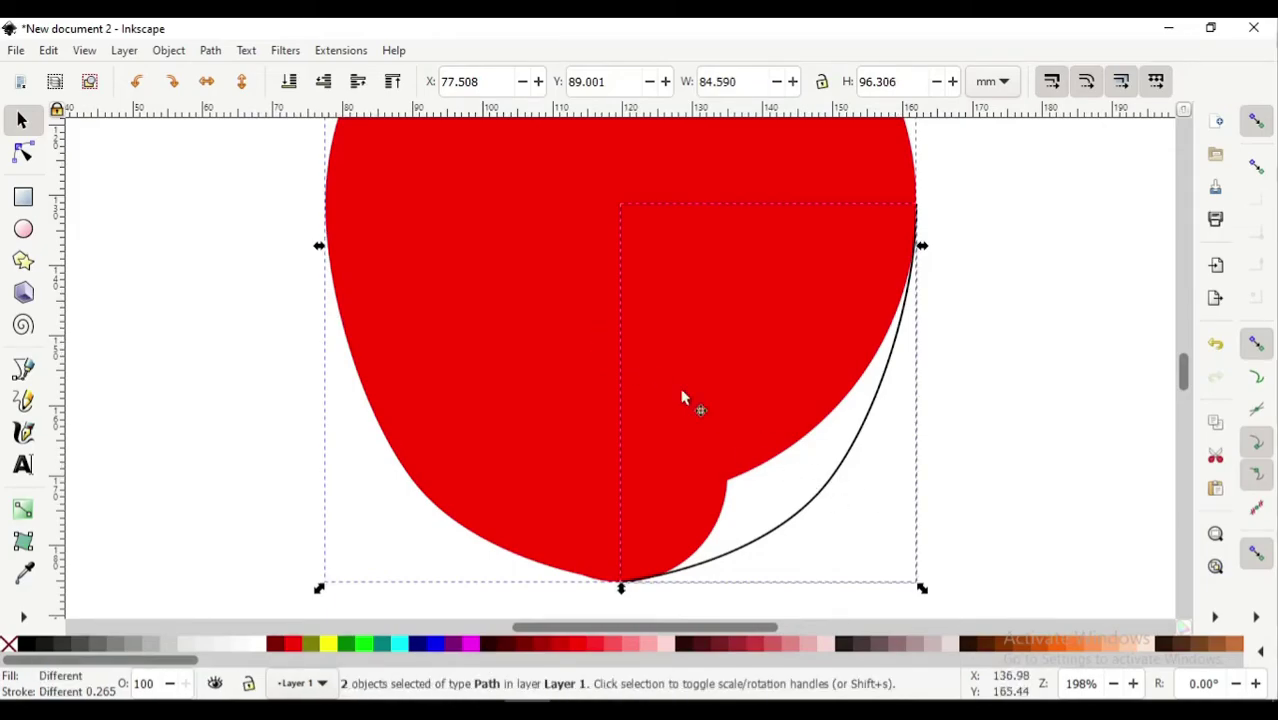
click(210, 50)
click(241, 141)
Zoom around to inspect the merged face shape, then reselect it
scroll(800, 342, down, 1)
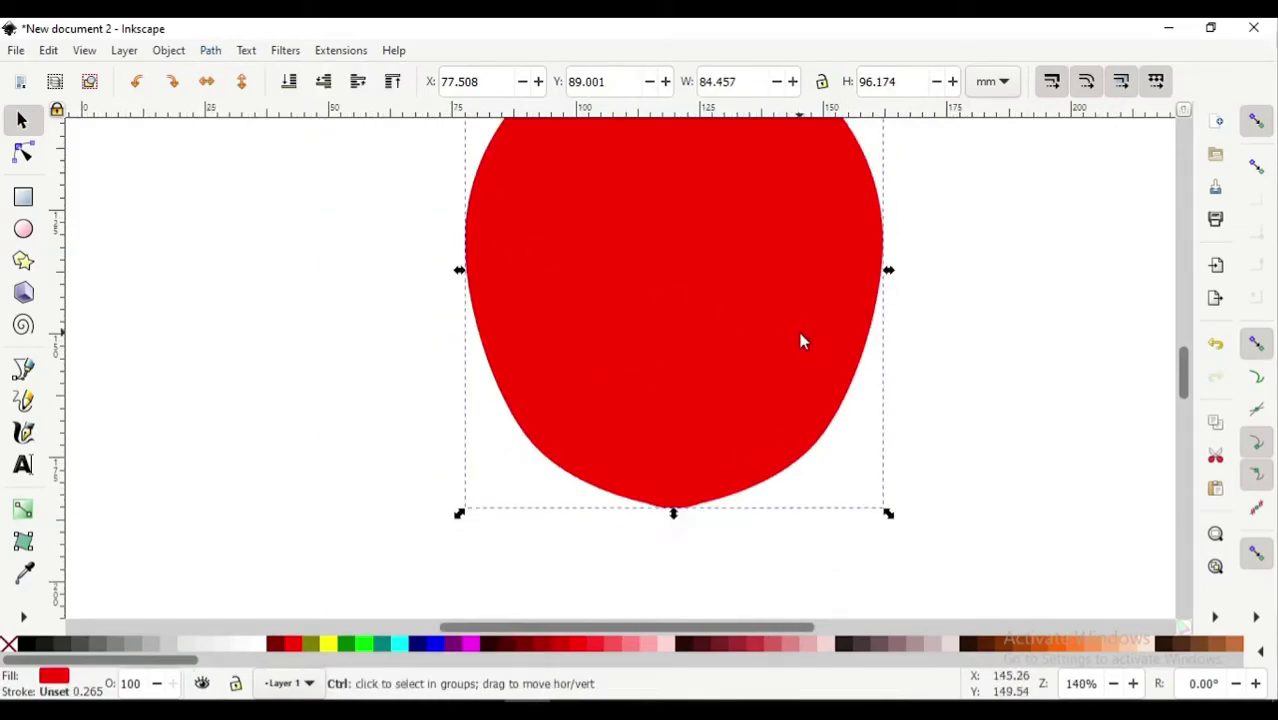
click(1015, 334)
scroll(975, 334, up, 2)
scroll(975, 334, up, 1)
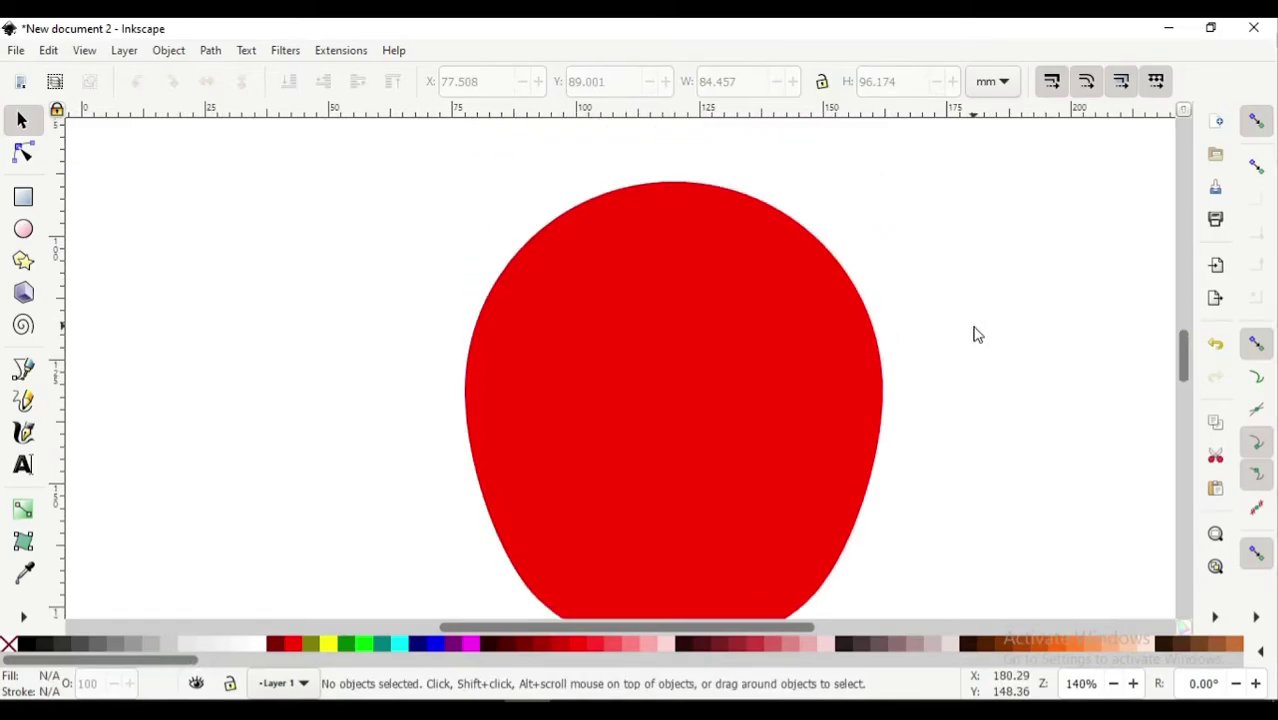
scroll(977, 334, down, 1)
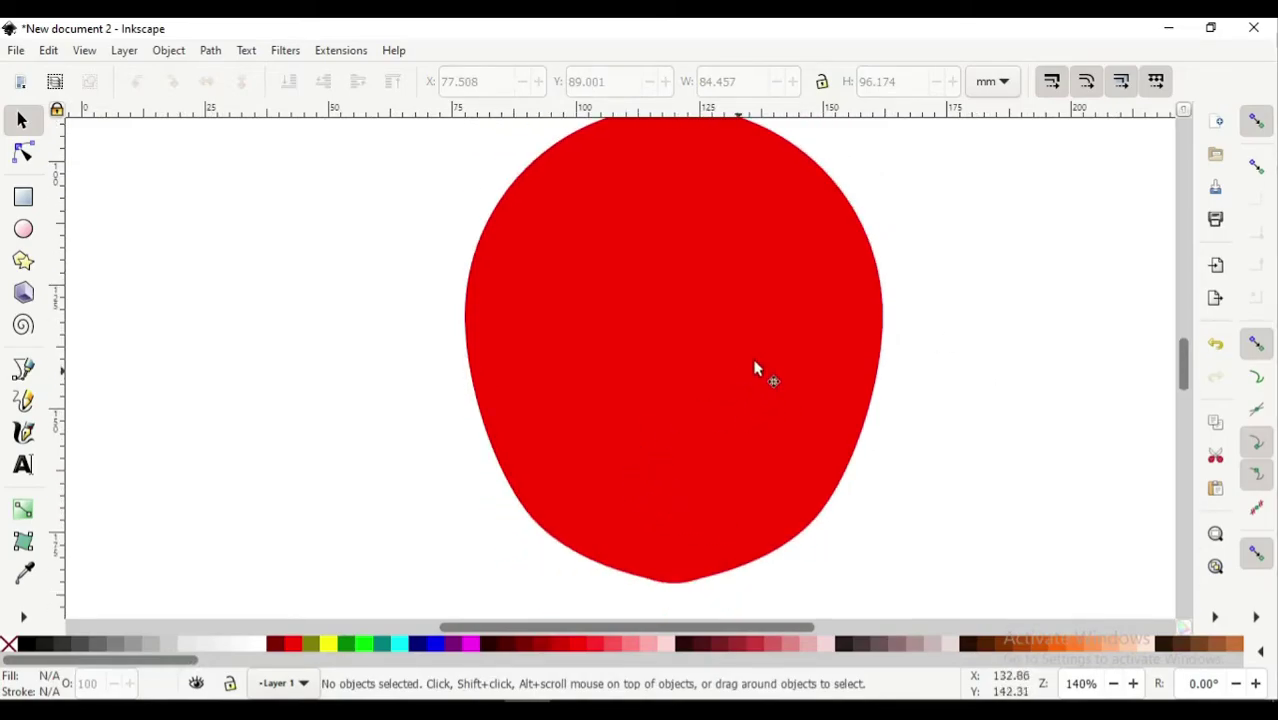
scroll(830, 400, down, 2)
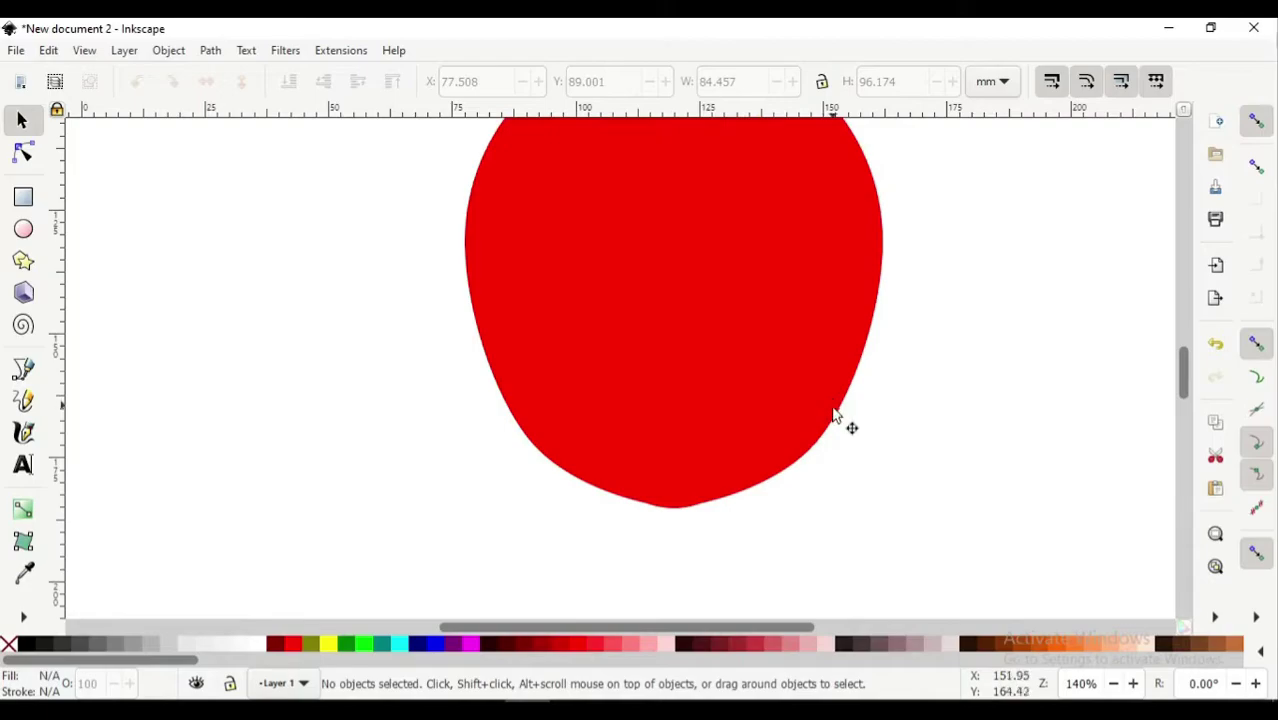
ctrl+scroll(830, 455, up, 1)
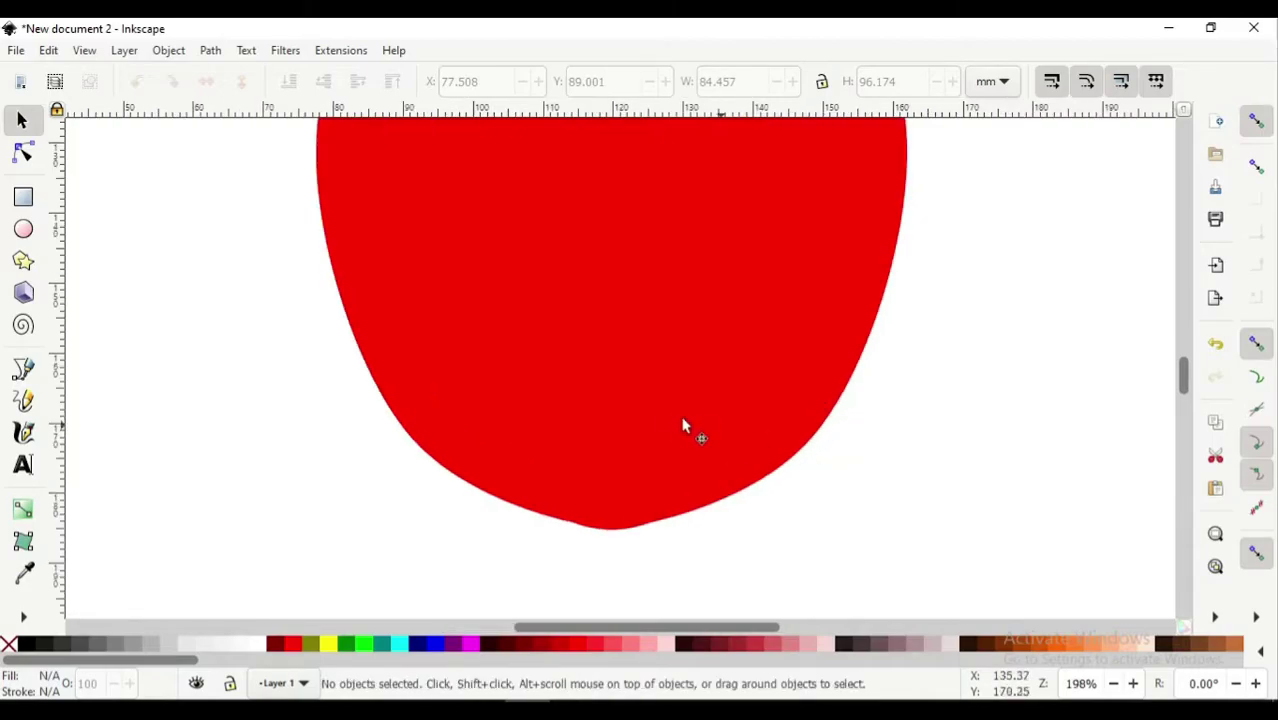
scroll(603, 390, up, 2)
scroll(602, 390, up, 2)
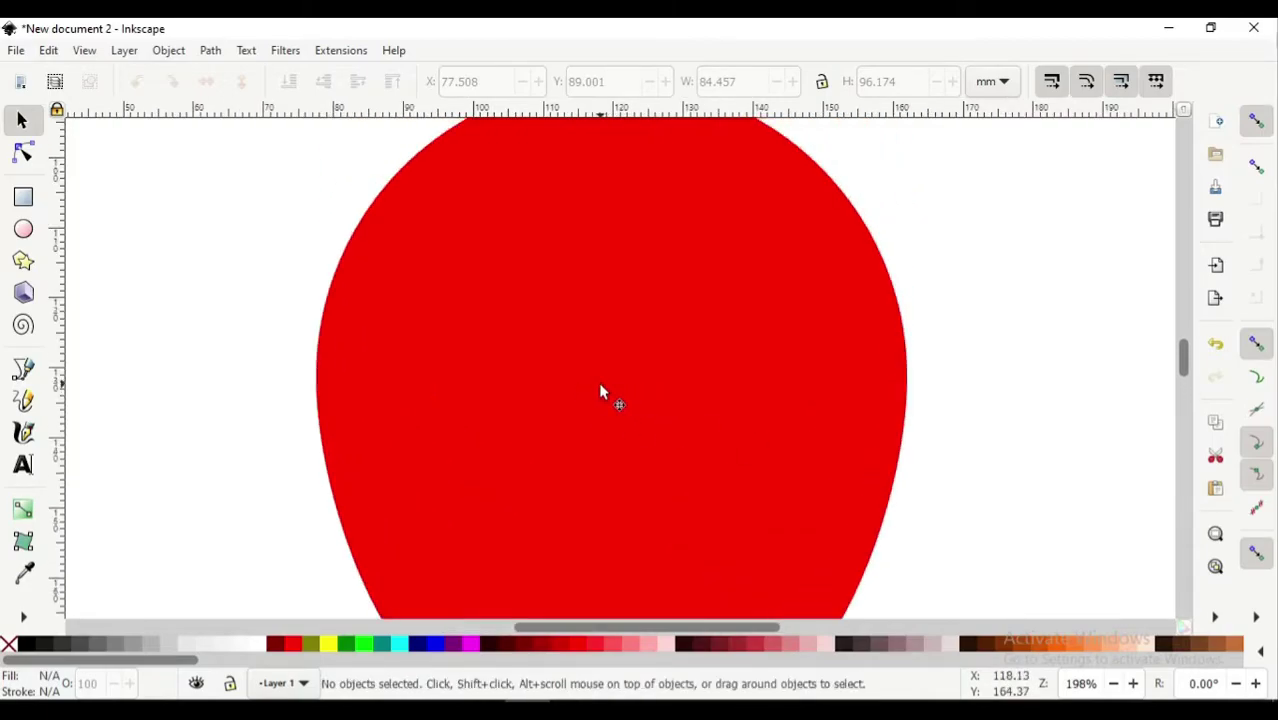
ctrl+scroll(602, 390, down, 1)
scroll(600, 390, down, 3)
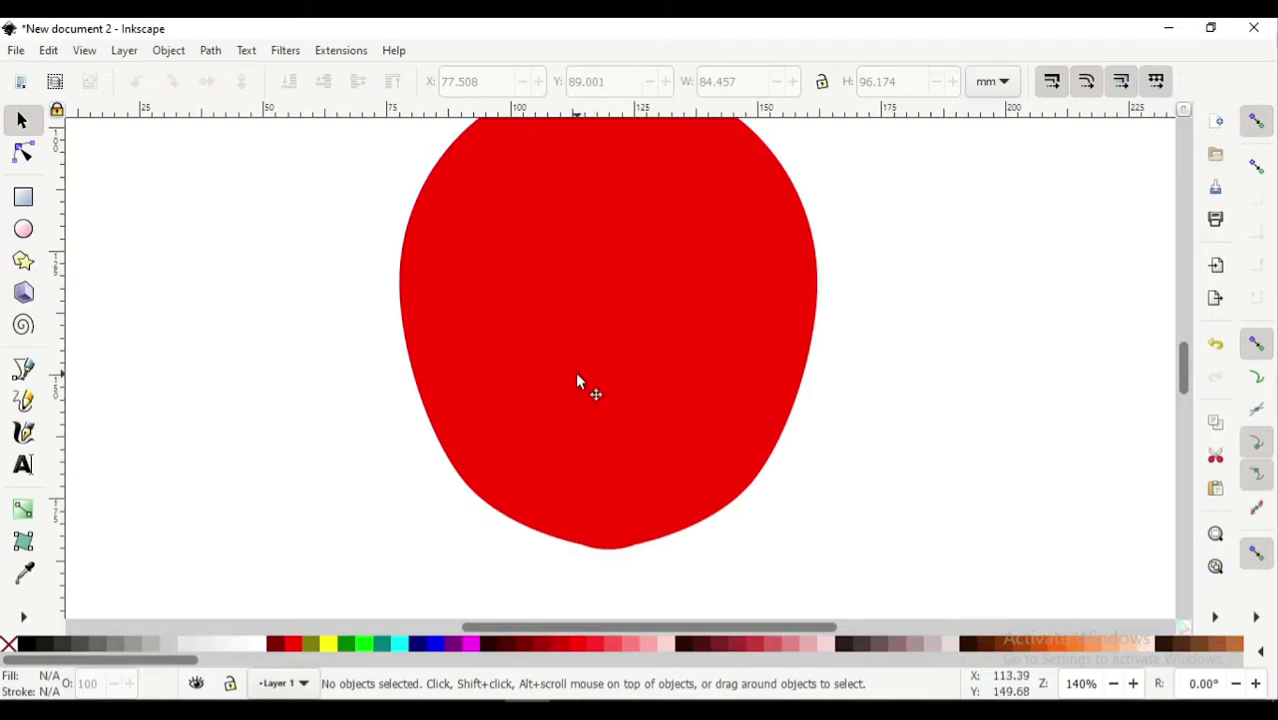
click(577, 381)
scroll(567, 383, up, 2)
scroll(565, 383, down, 2)
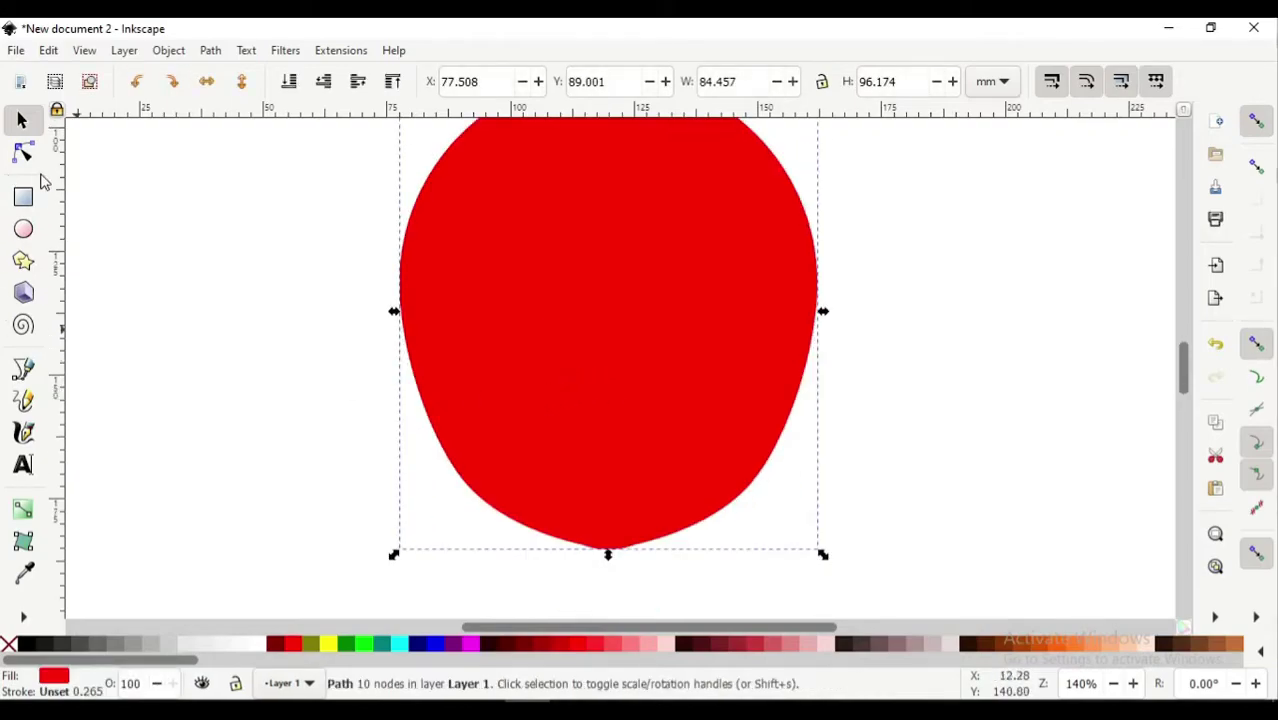
Undo an accidental black fill and set the face's stroke paint to flat black in Fill and Stroke
click(28, 643)
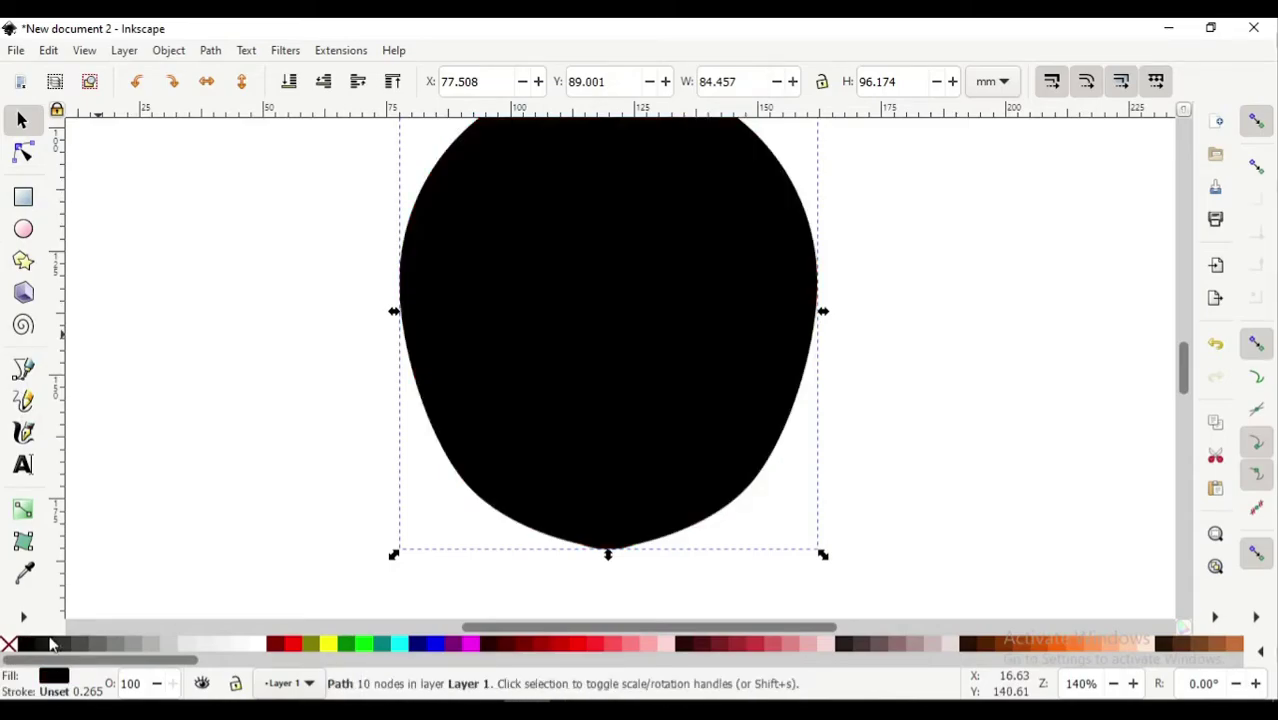
key(ctrl+z)
click(1216, 618)
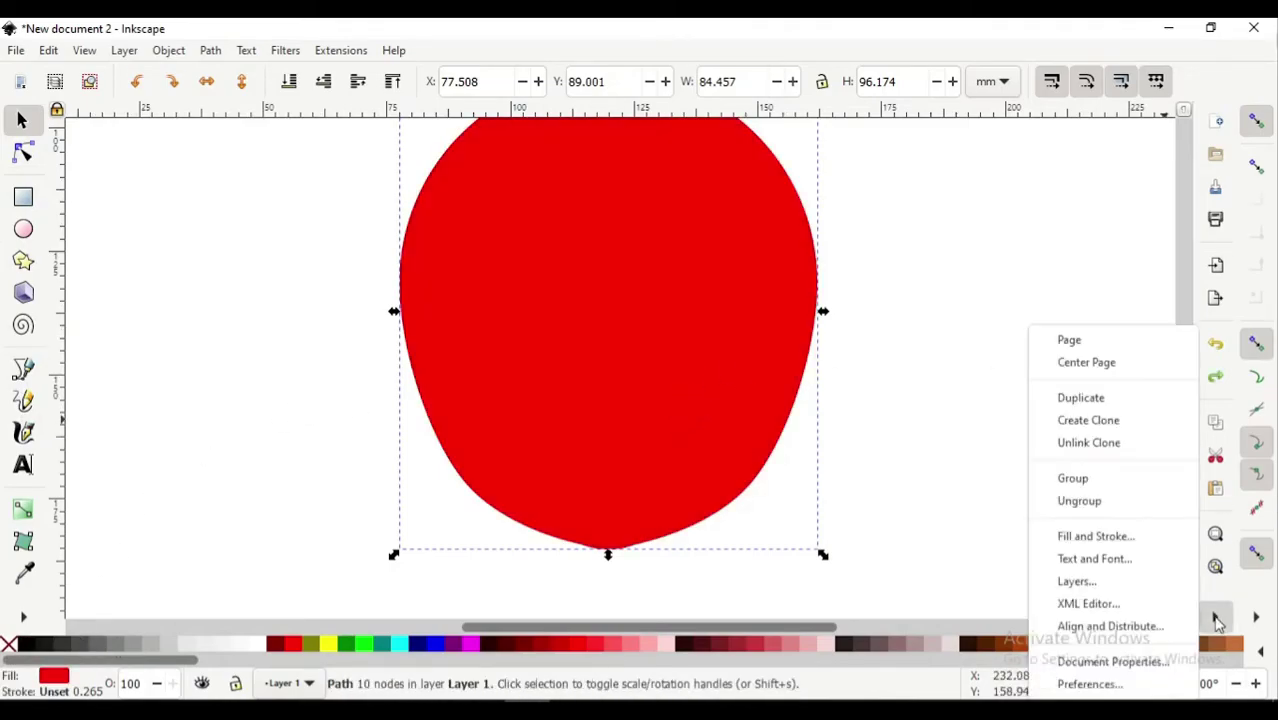
click(1166, 540)
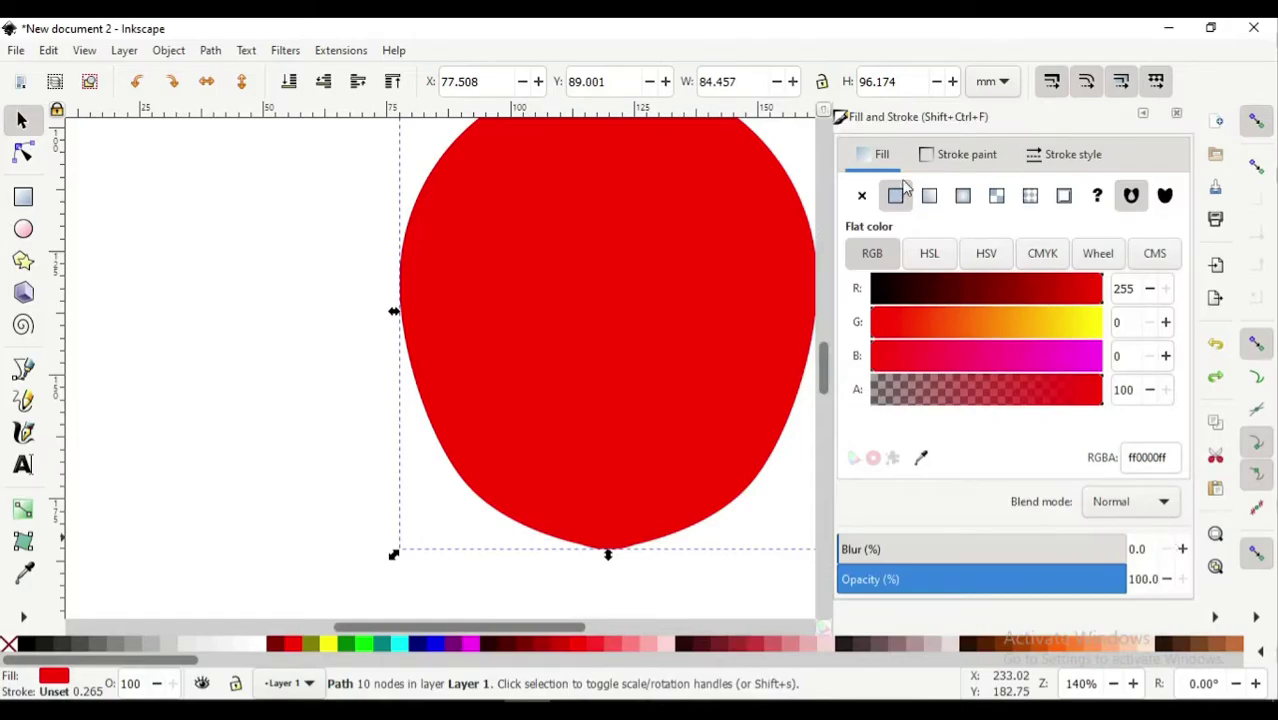
click(960, 154)
click(895, 195)
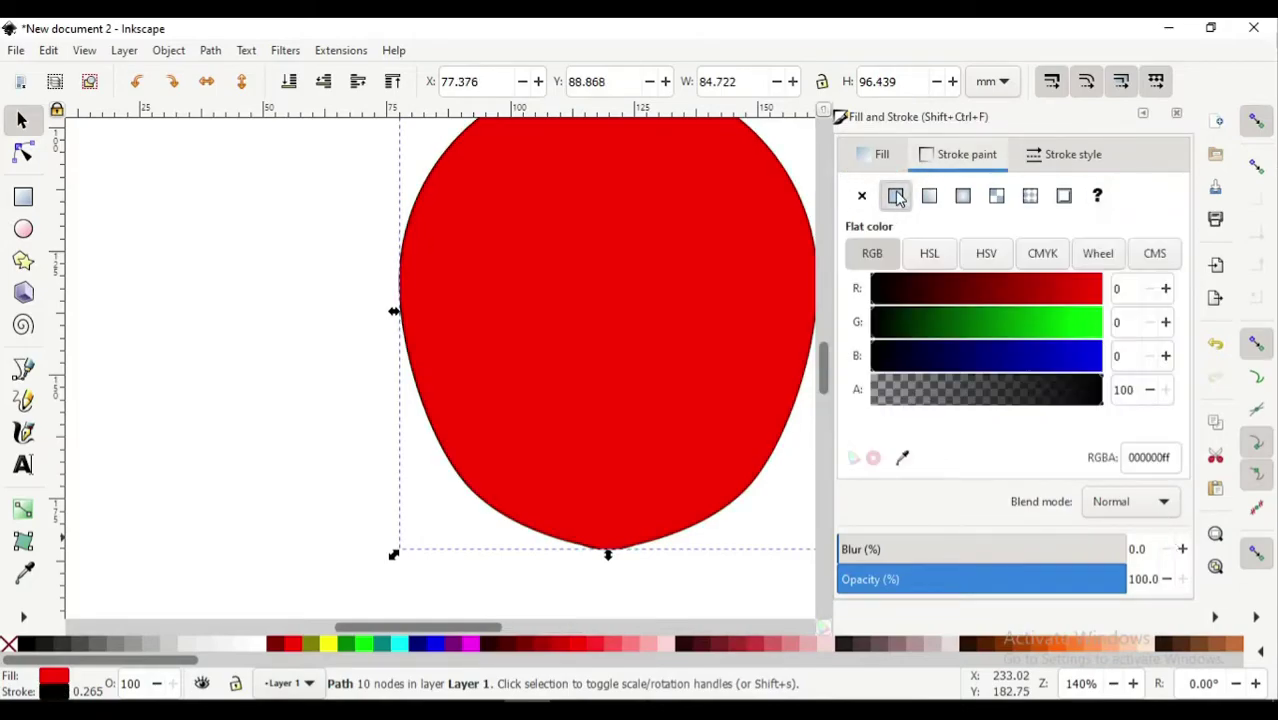
click(284, 410)
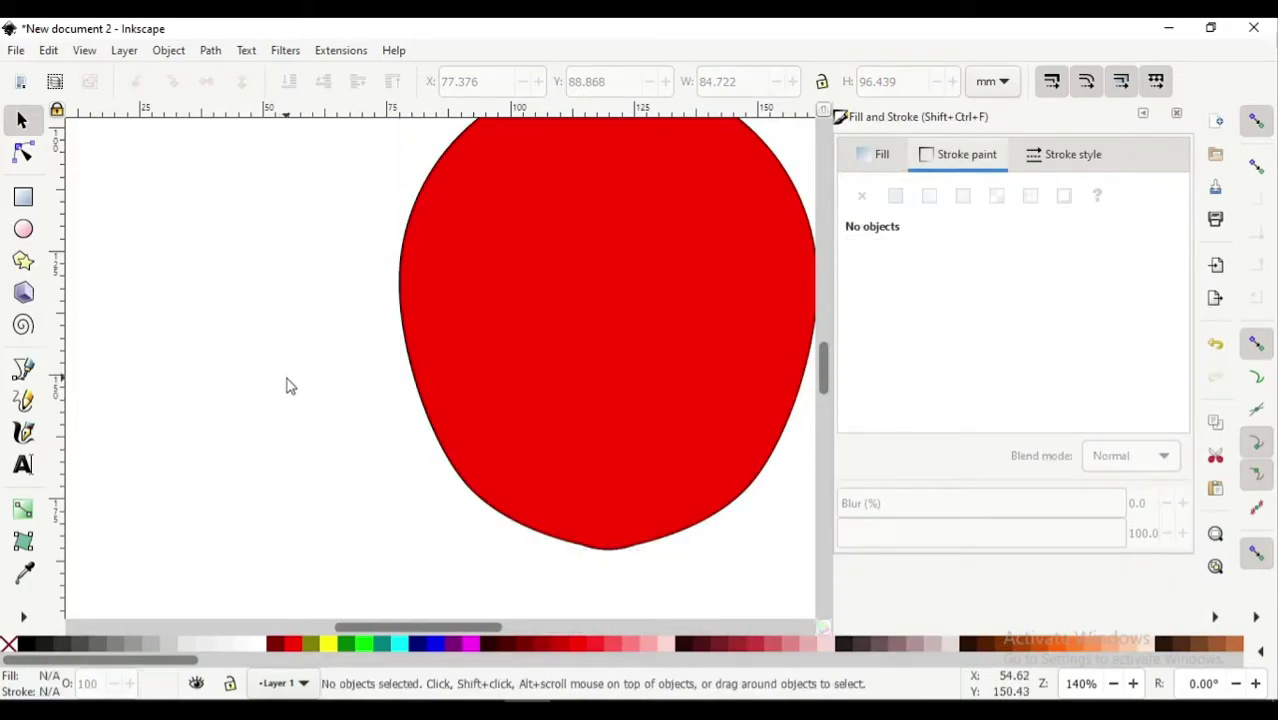
drag(388, 627, 432, 622)
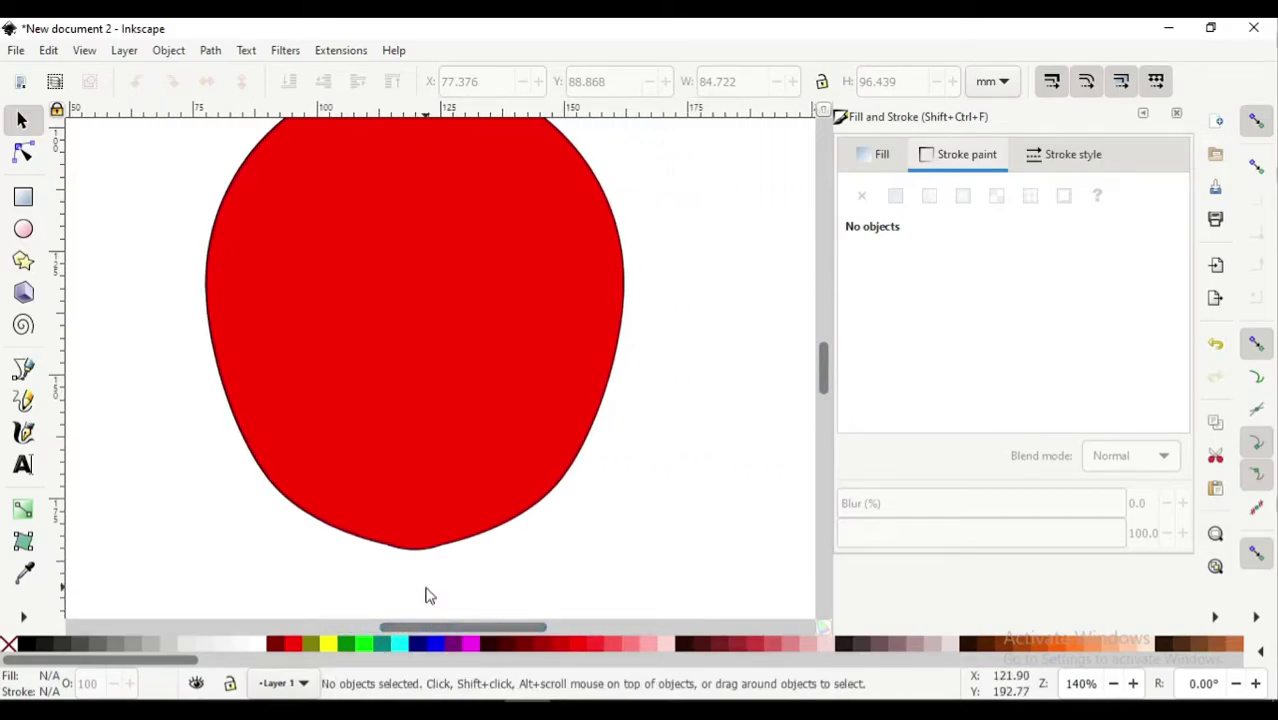
click(575, 362)
Narrow the face to about 91% of its width
drag(630, 309, 613, 327)
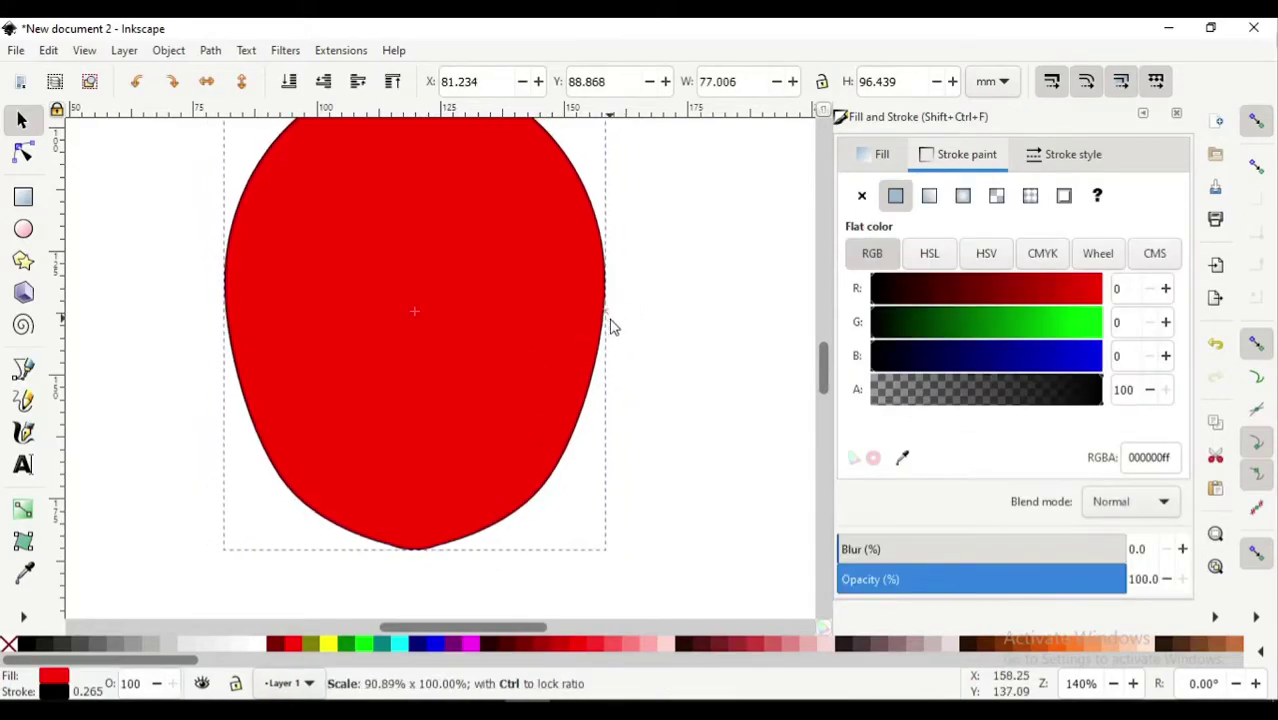
key(Escape)
ctrl+scroll(544, 402, down, 2)
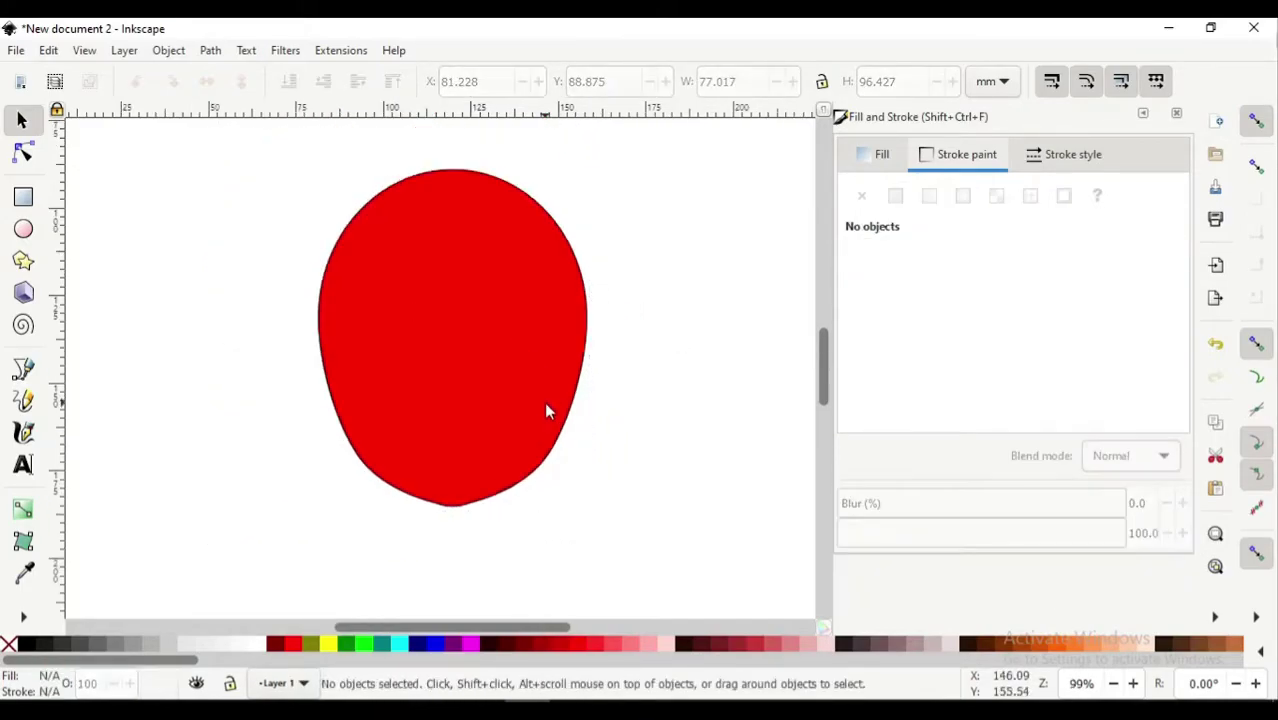
ctrl+scroll(531, 540, up, 2)
scroll(515, 520, down, 1)
Fill the face with the light peach swatch (#FFE6D5)
click(23, 151)
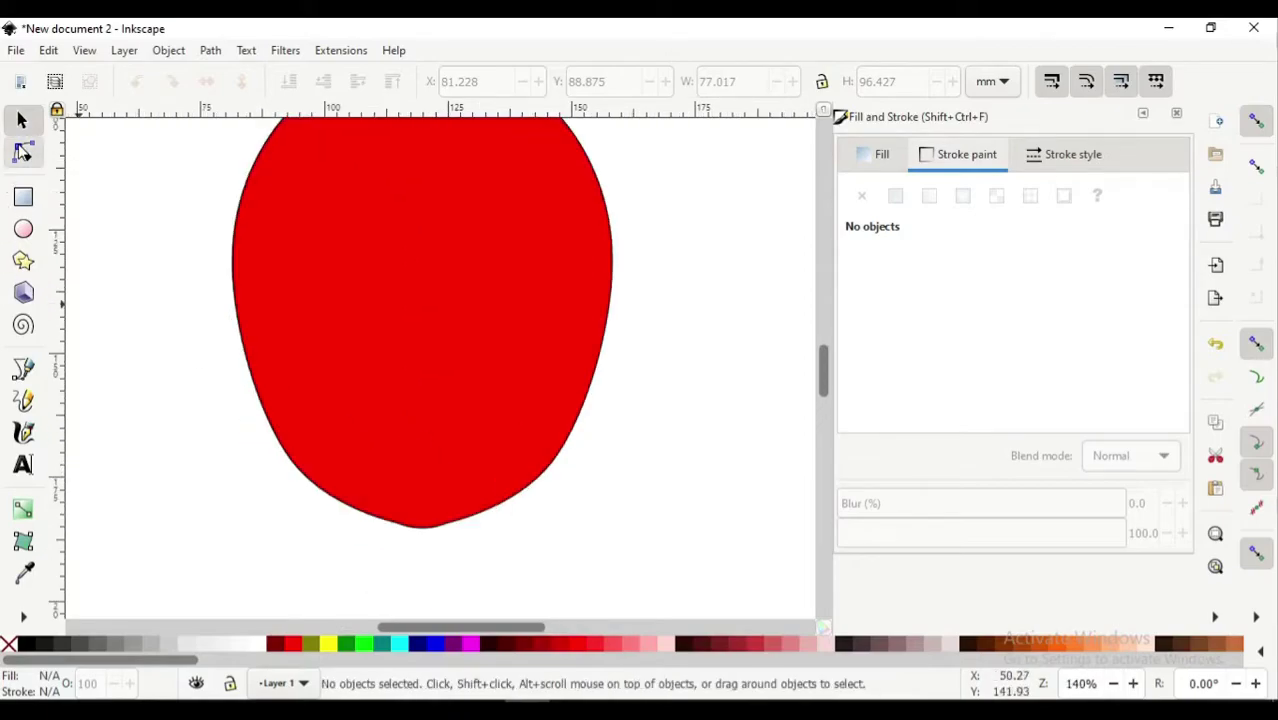
click(23, 368)
scroll(226, 258, up, 1)
scroll(240, 300, up, 1)
key(s)
click(613, 500)
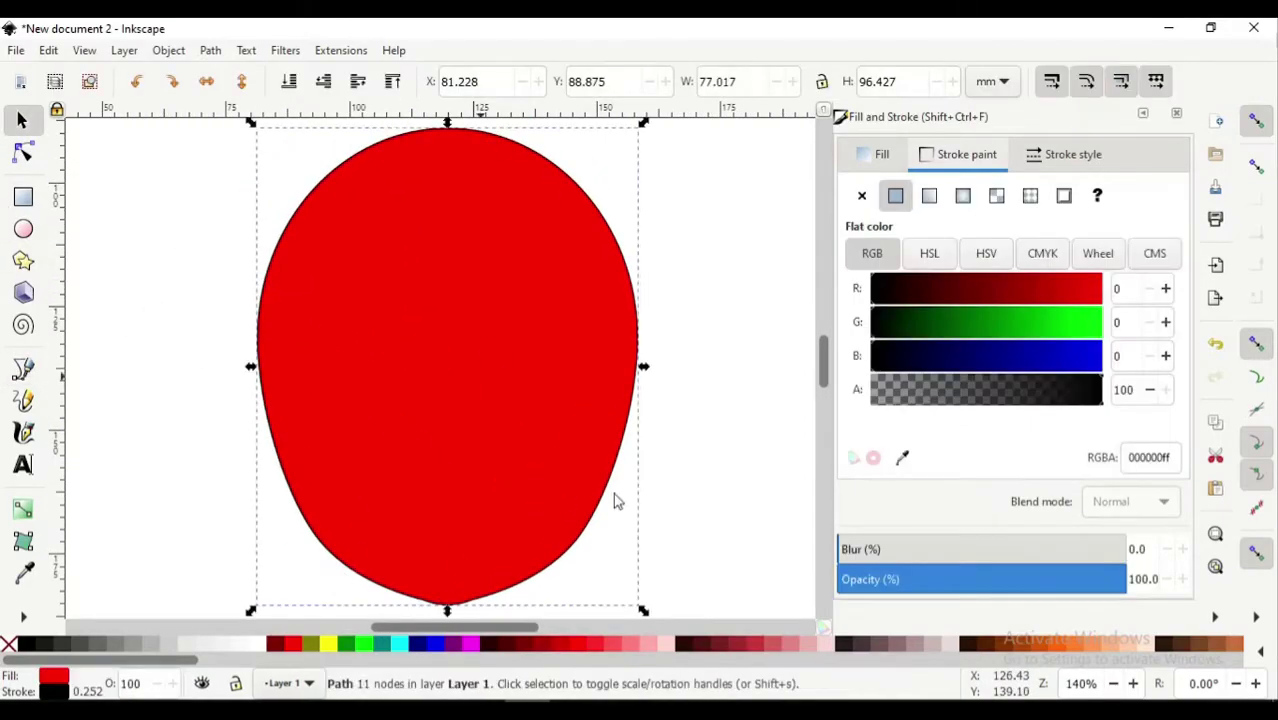
click(1143, 648)
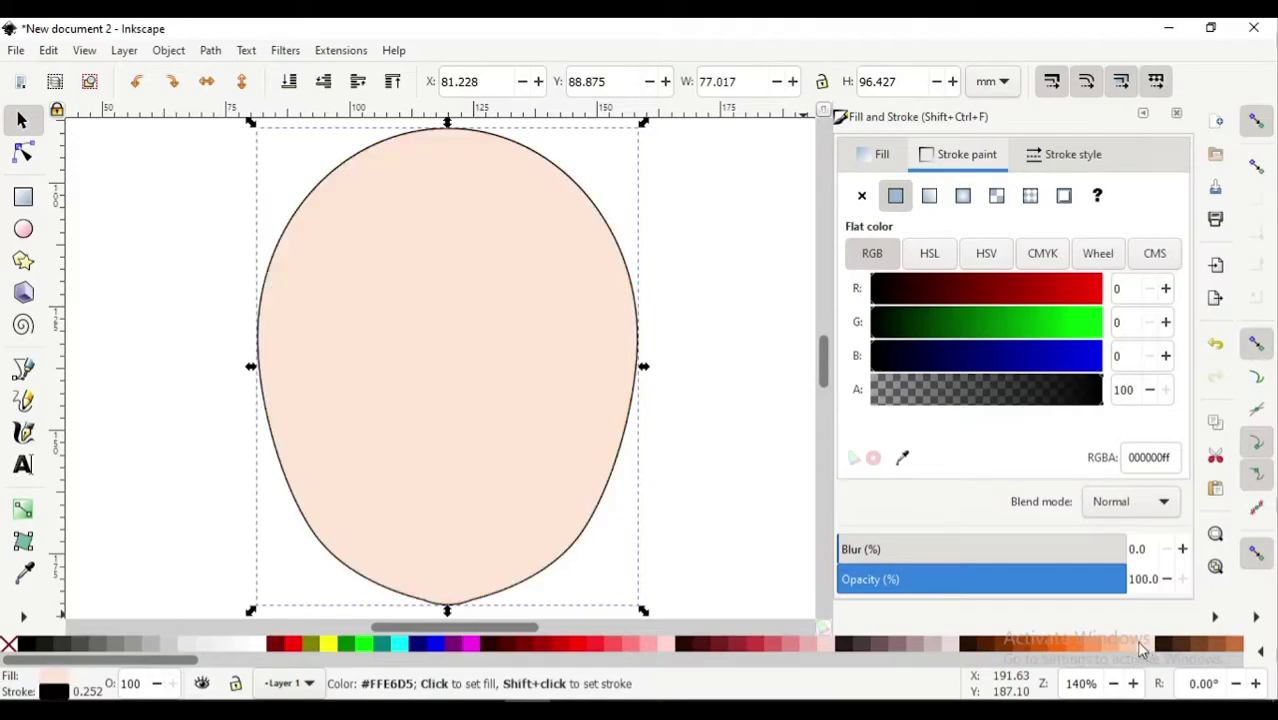
click(785, 326)
scroll(771, 349, down, 1)
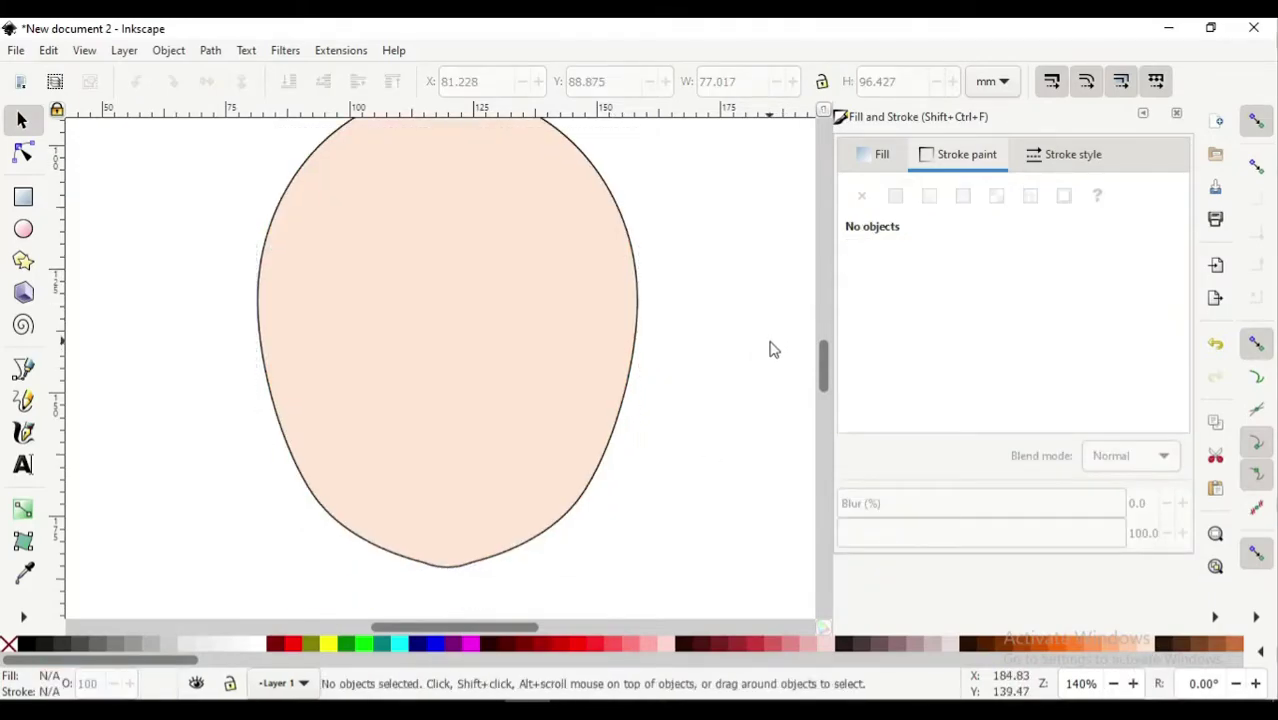
click(490, 335)
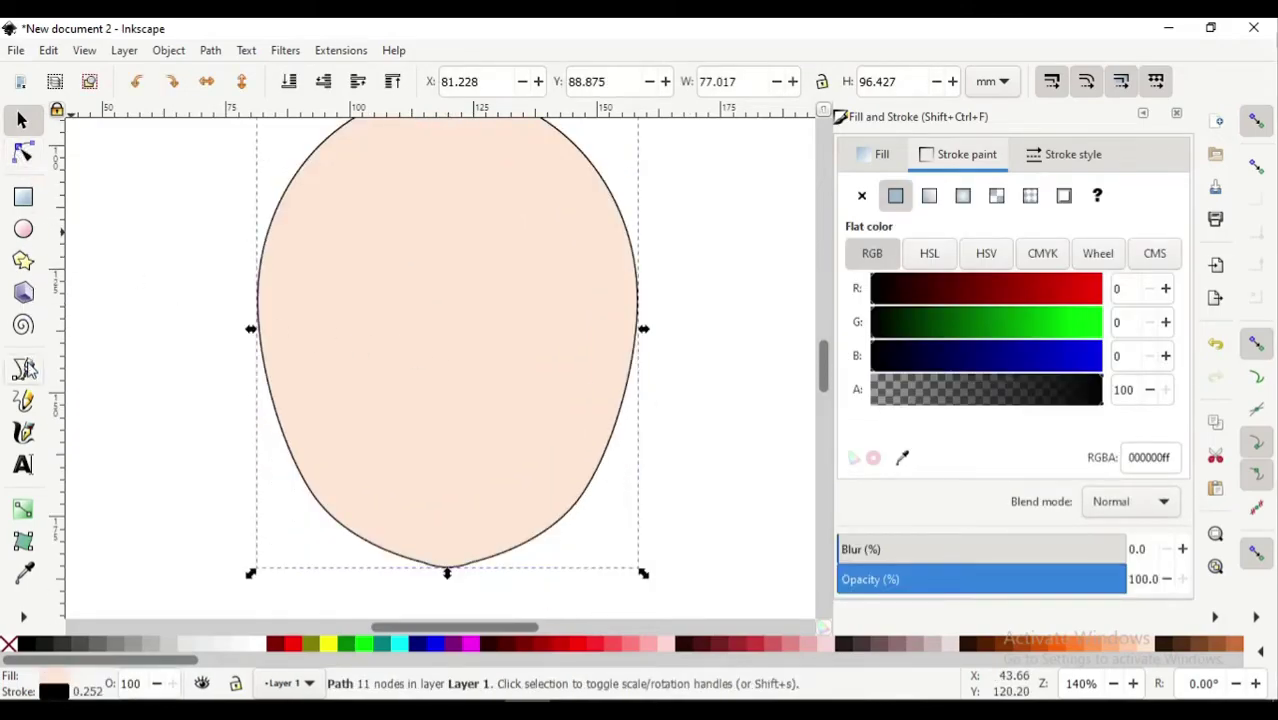
Draw a straight Pen line across the face at mid-height, from its left edge to its right edge
click(25, 370)
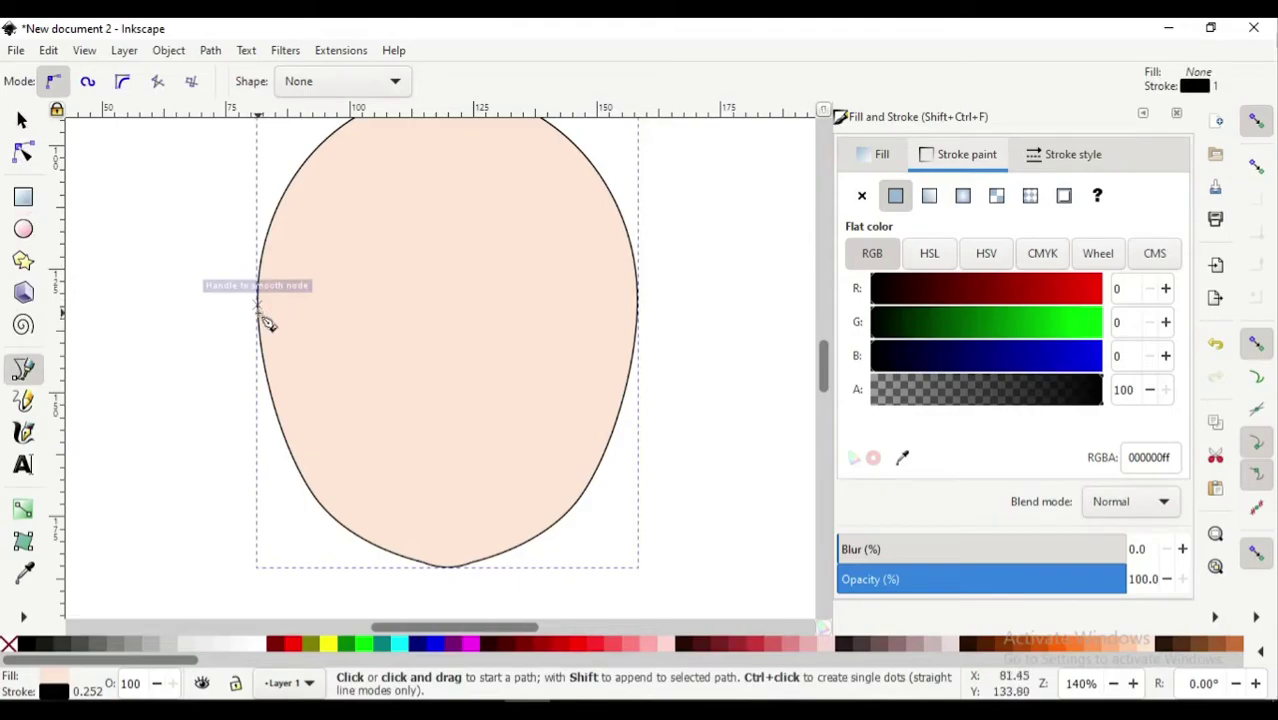
click(258, 305)
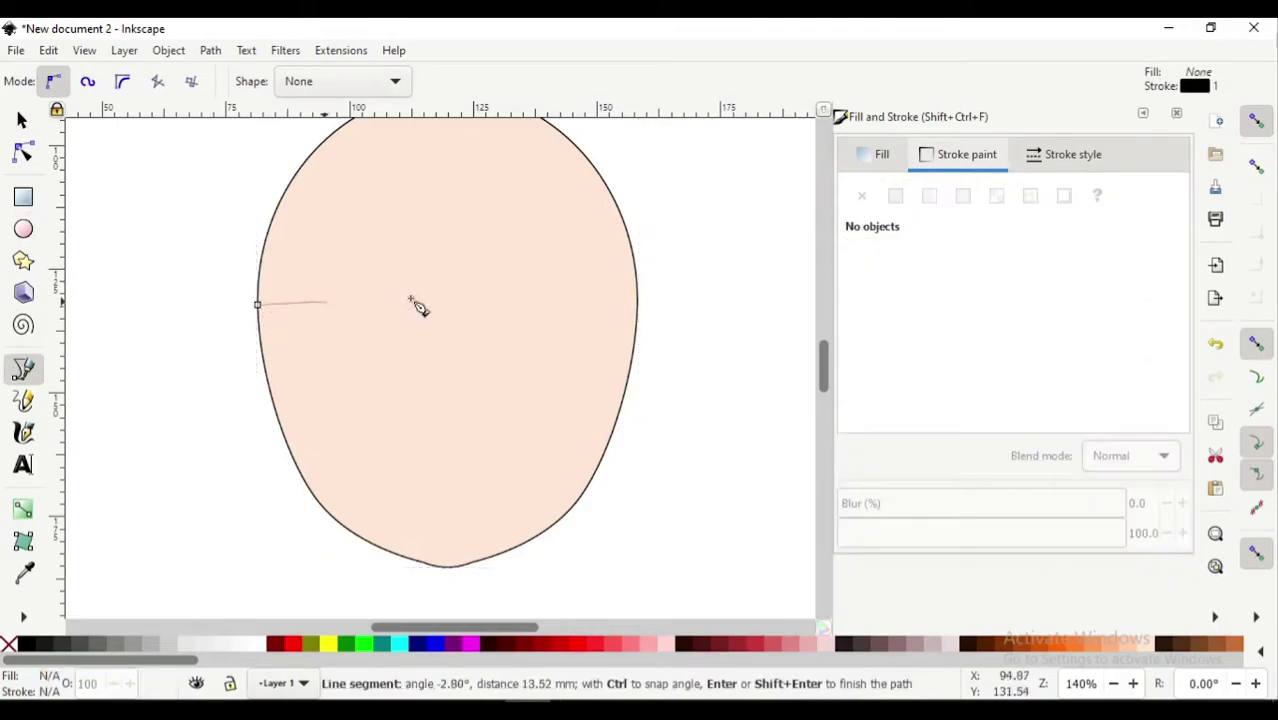
click(636, 305)
scroll(644, 313, up, 2)
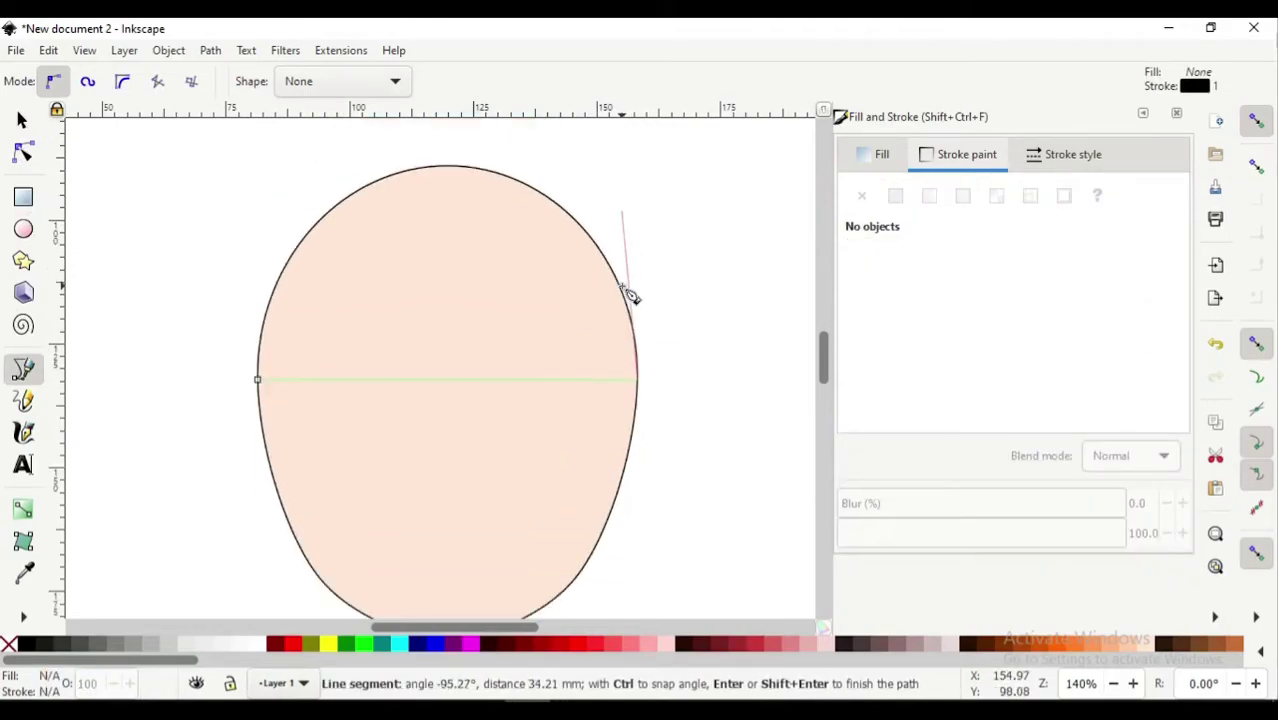
scroll(636, 500, down, 2)
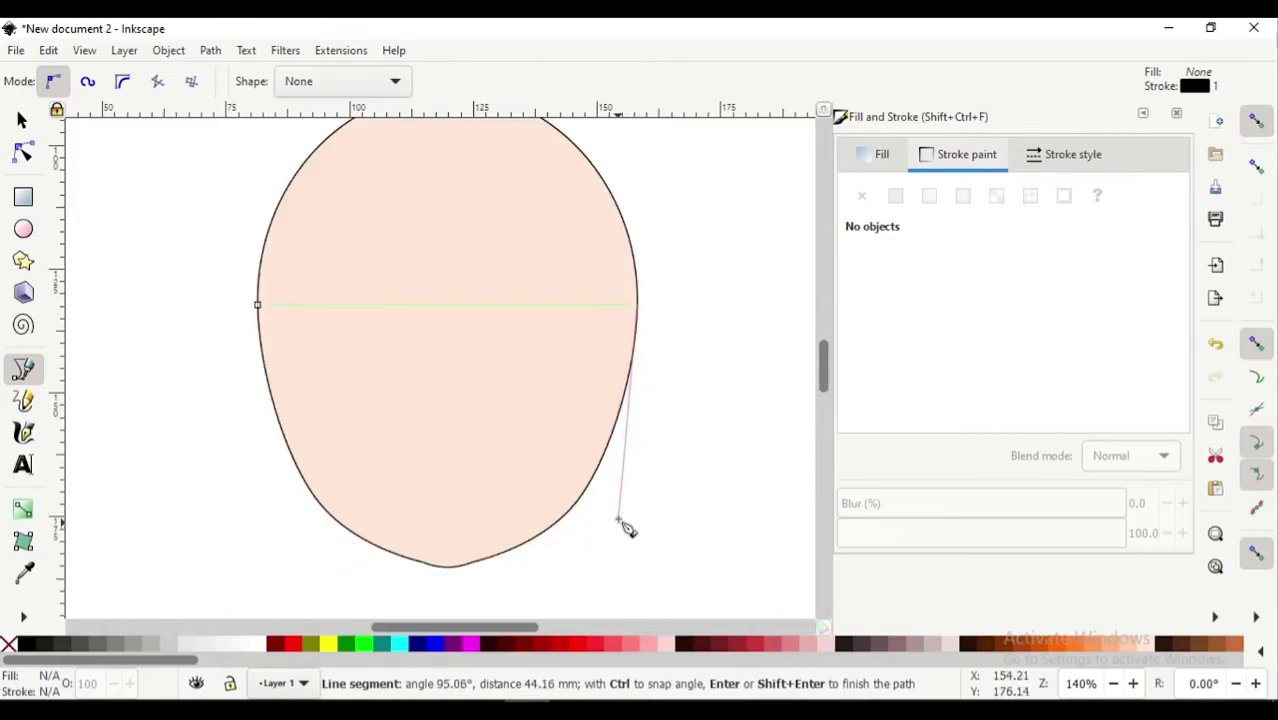
key(Return)
scroll(330, 410, up, 2)
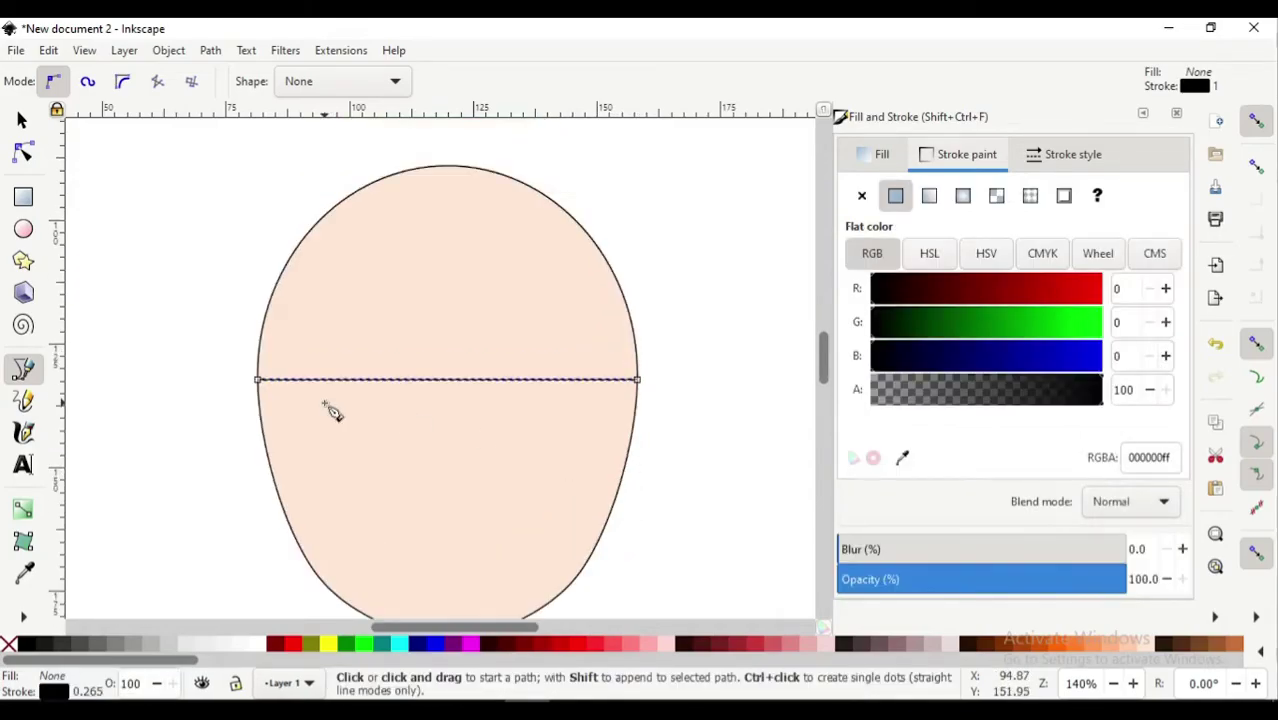
click(25, 230)
key(s)
scroll(297, 307, right, 2)
scroll(289, 341, left, 2)
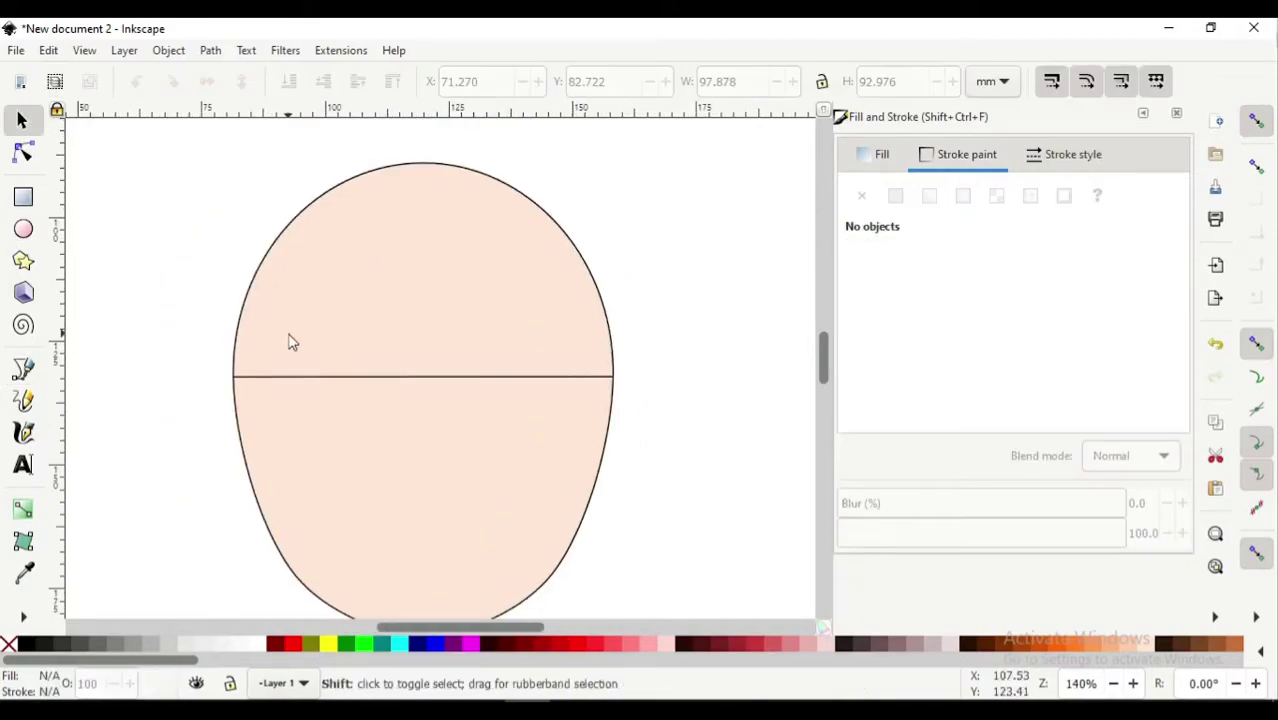
scroll(289, 341, right, 2)
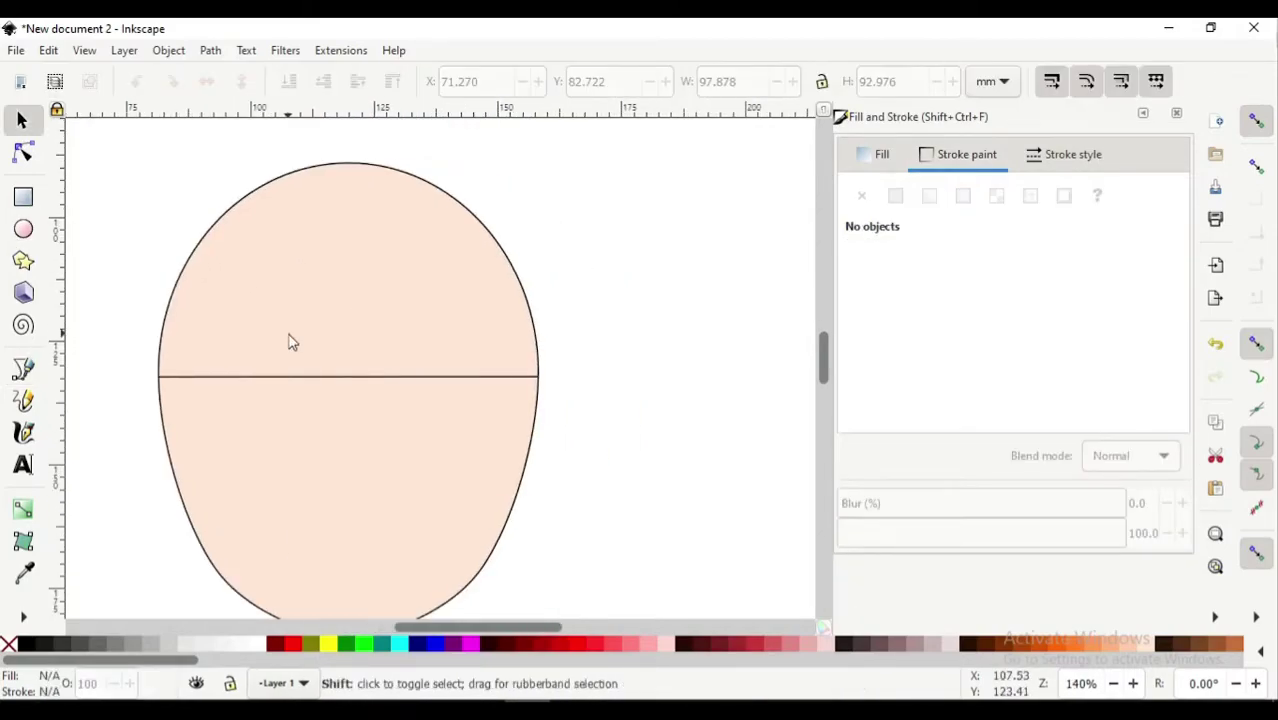
Draw a closed three-point Pen shape from above the head down the face's right side
click(24, 370)
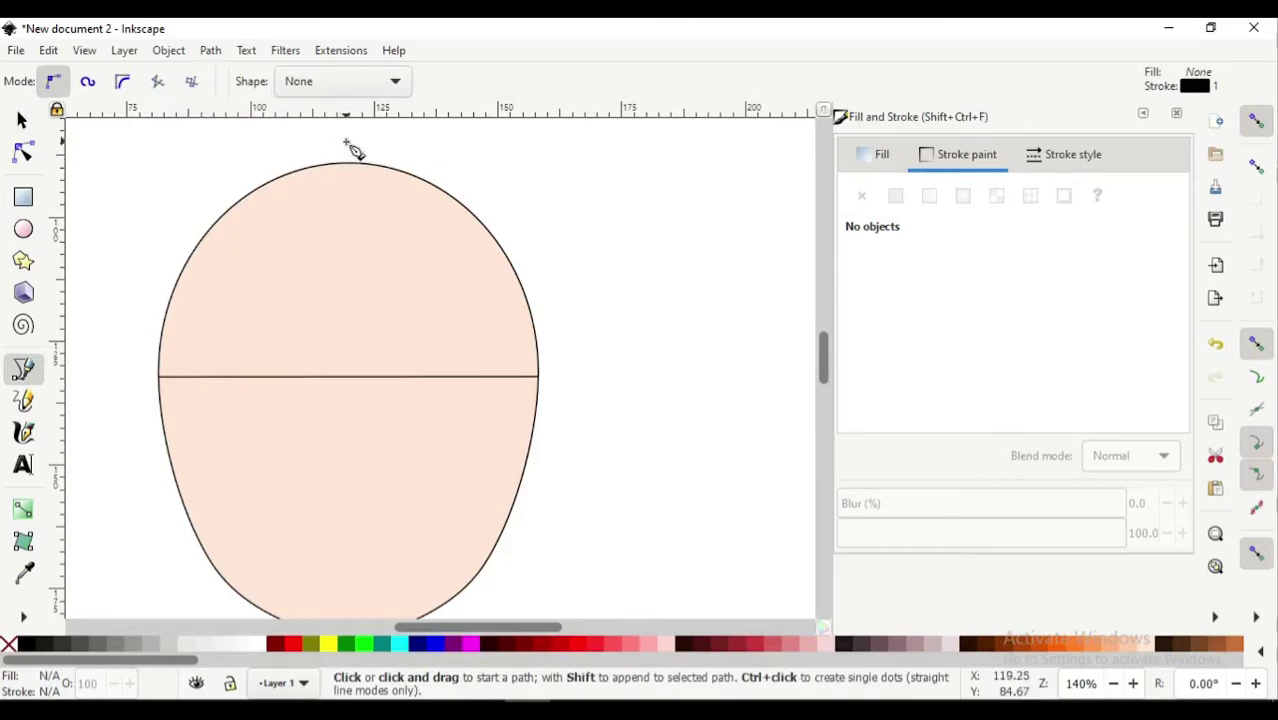
click(346, 143)
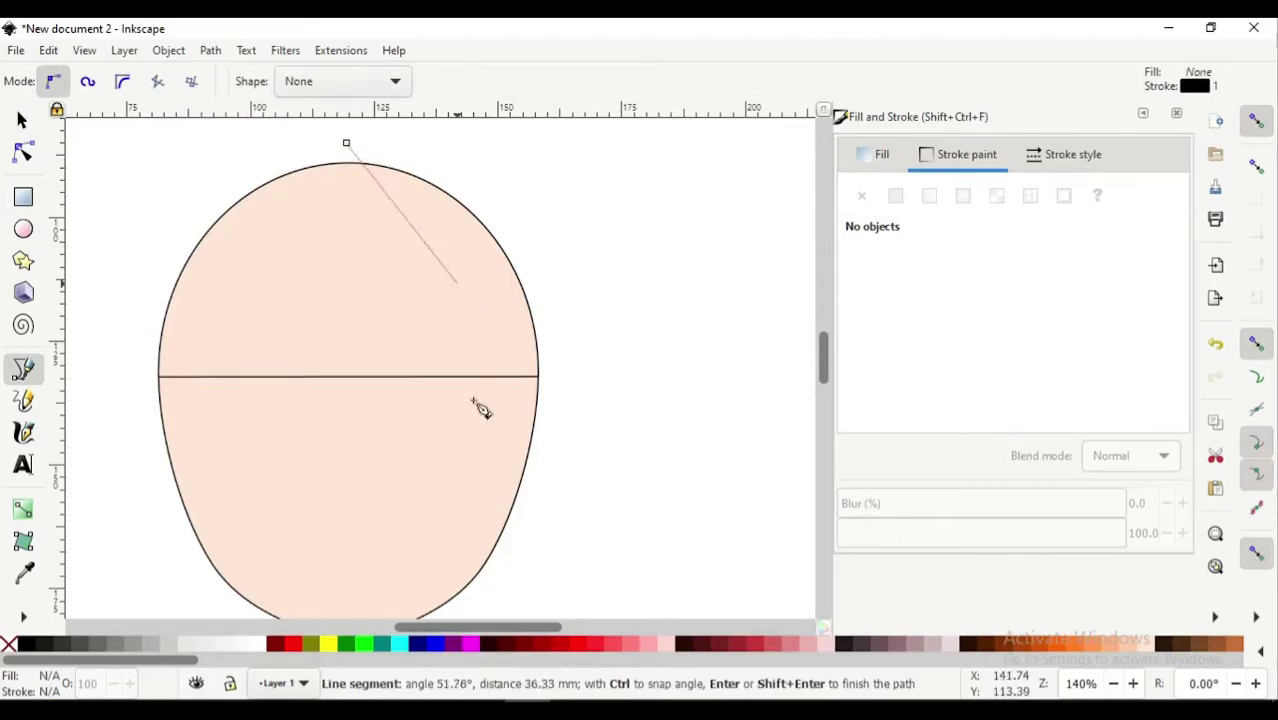
click(524, 578)
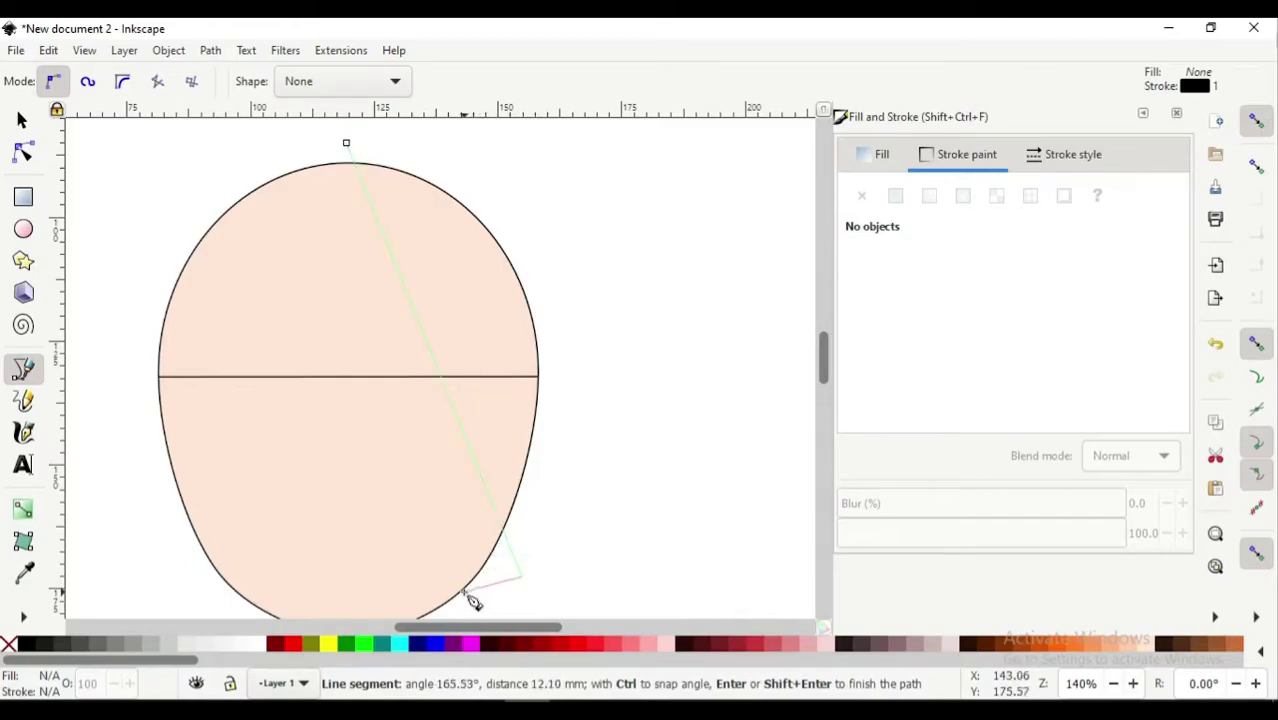
click(463, 589)
click(346, 143)
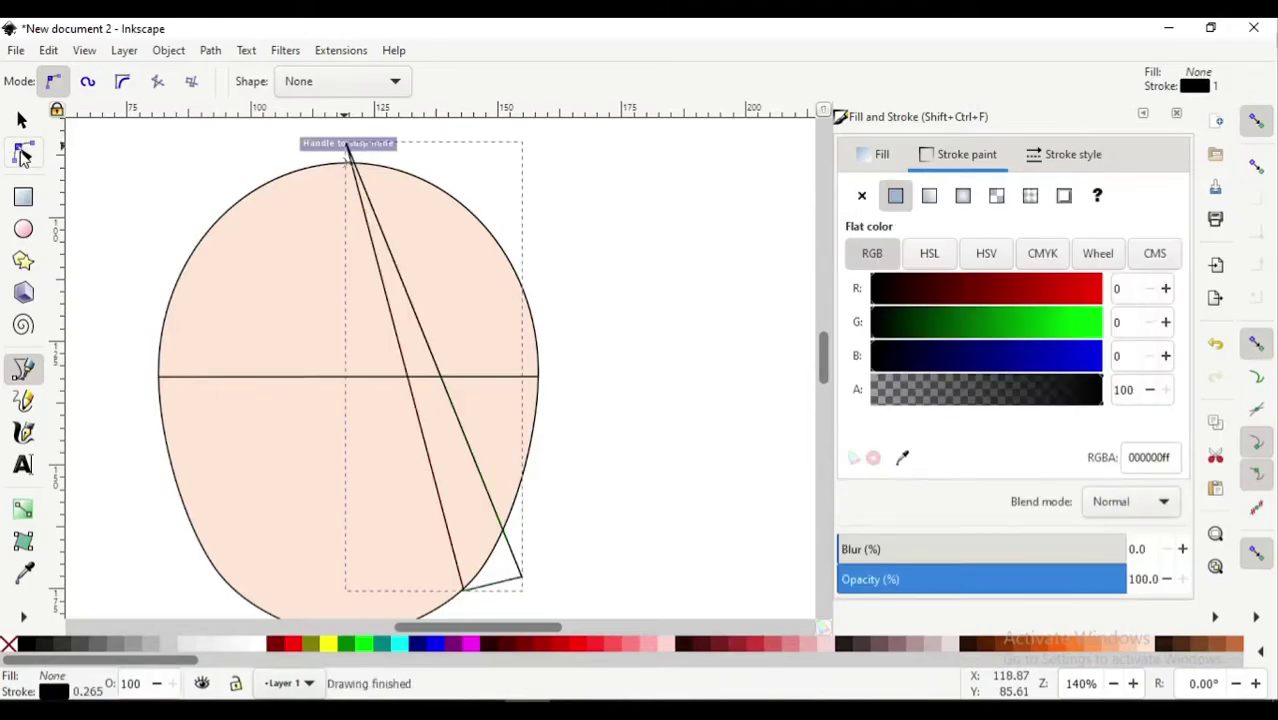
Bow the shape's right edge outward so it arcs outside the head like hair
key(n)
drag(405, 305, 540, 385)
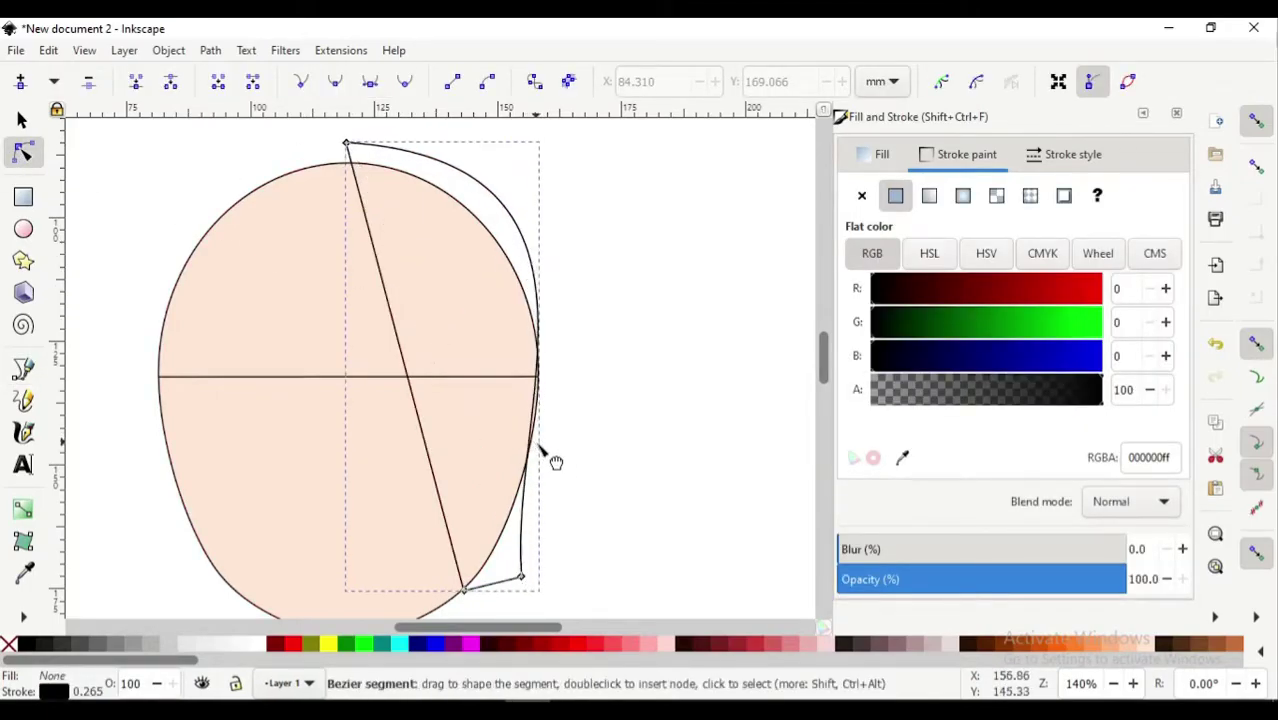
drag(548, 456, 579, 476)
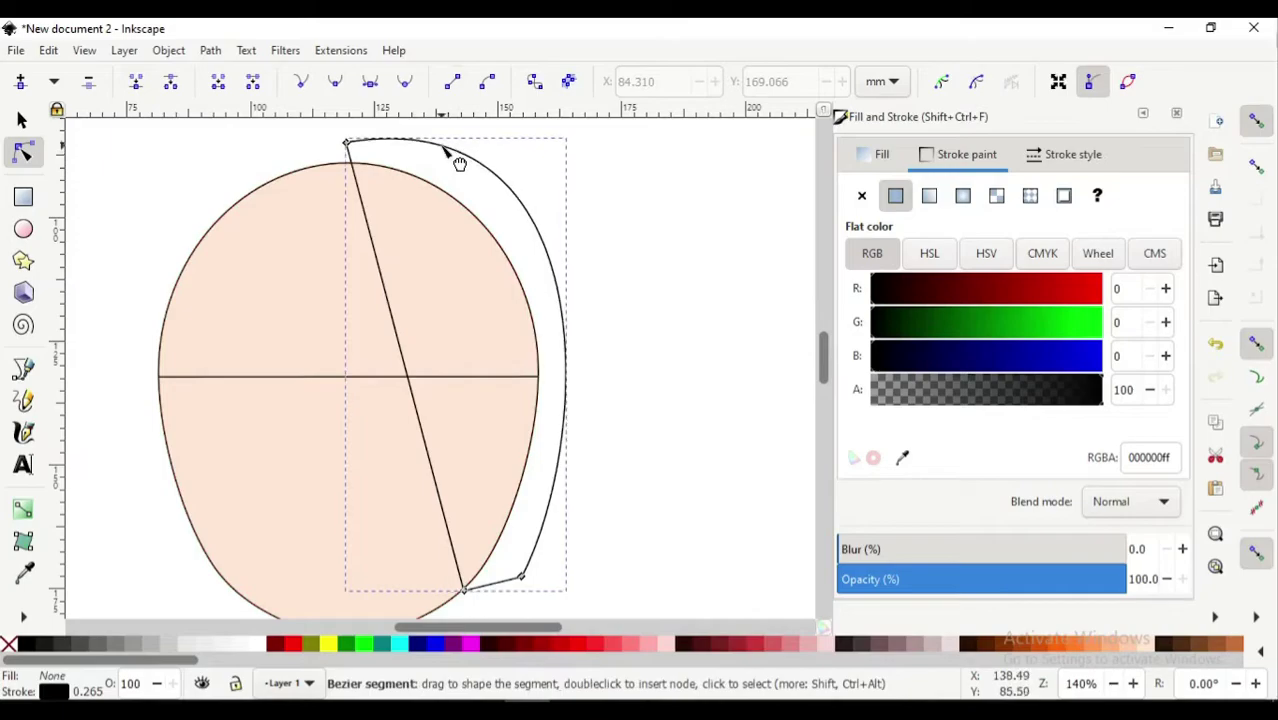
drag(573, 418, 597, 443)
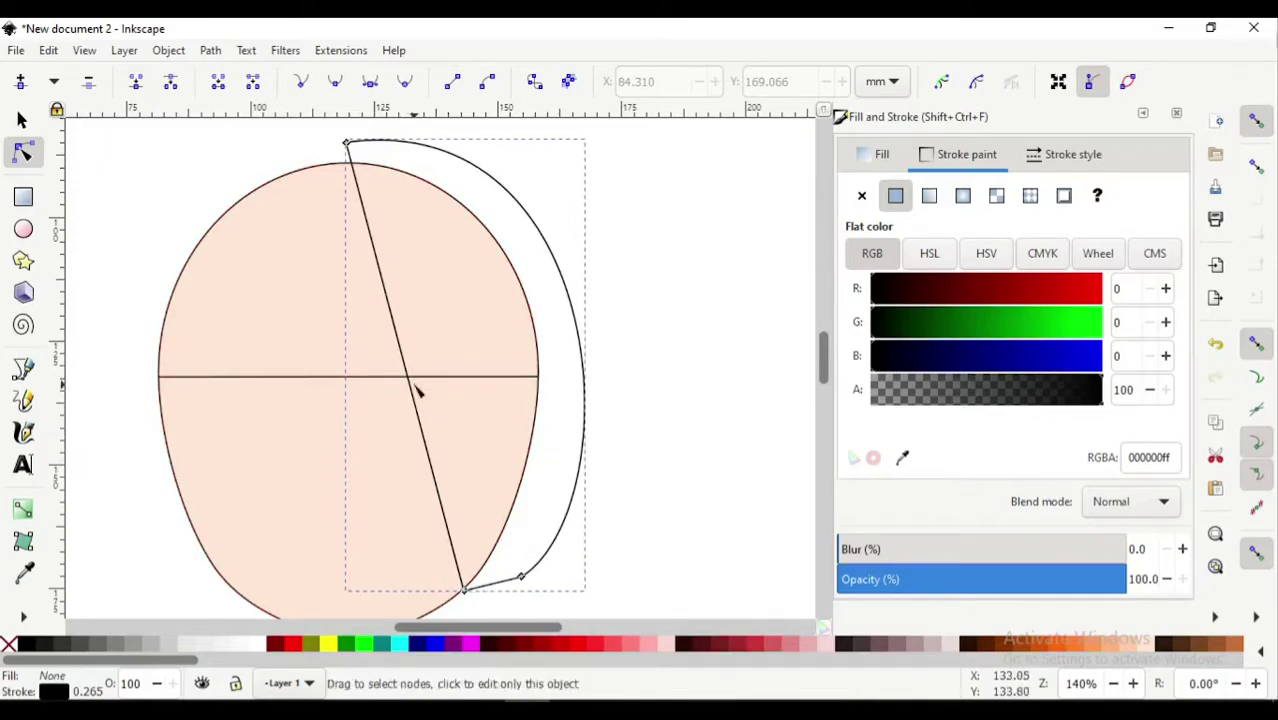
Send the right hair shape behind the face and nudge its top corner node slightly left
key(s)
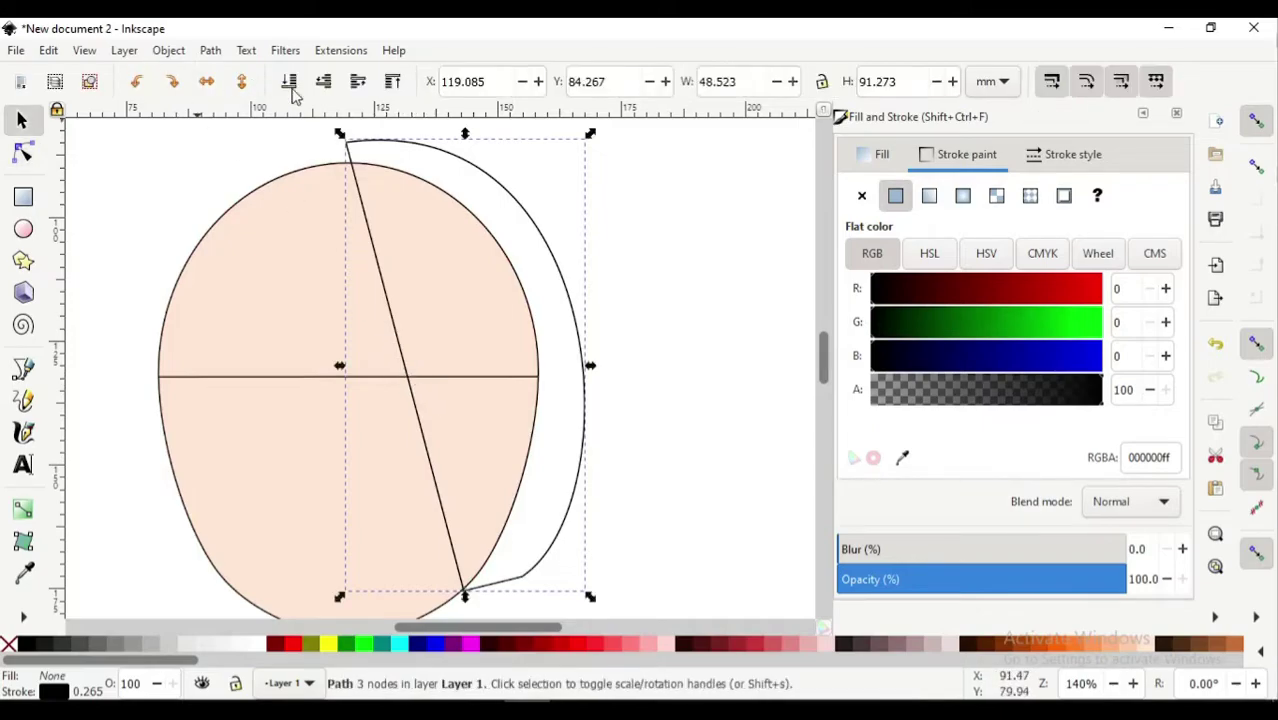
click(289, 81)
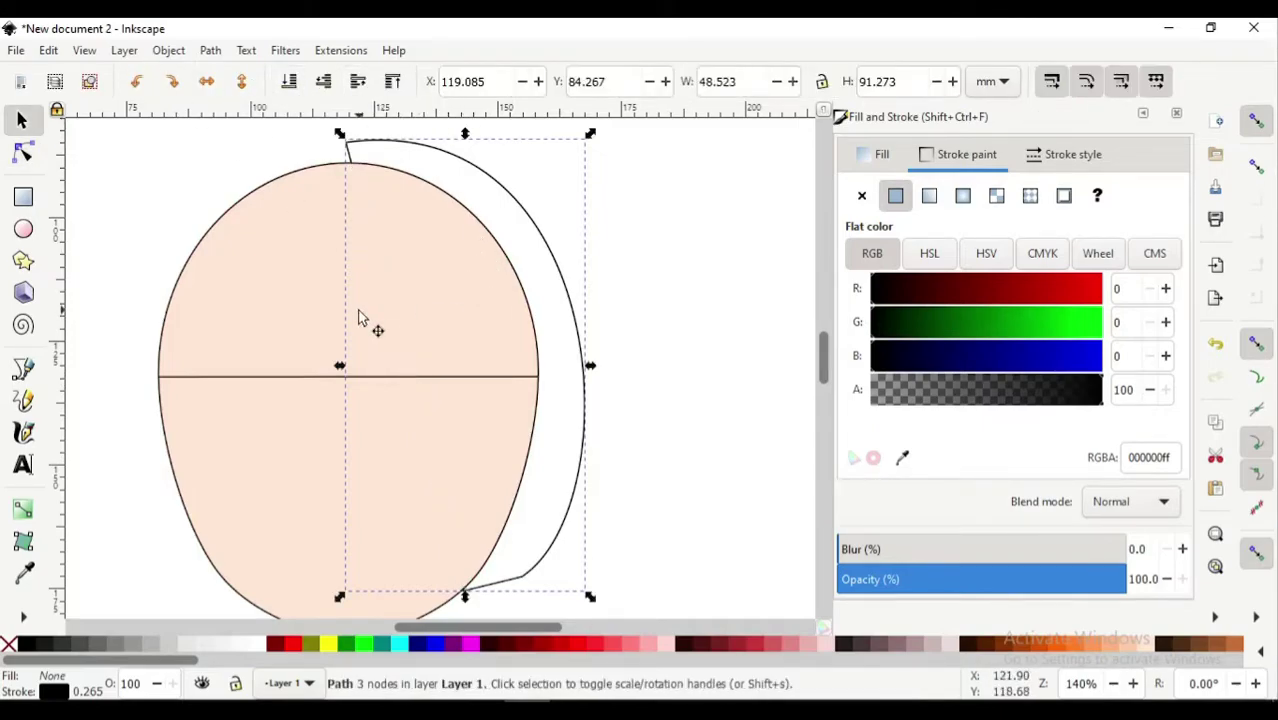
key(n)
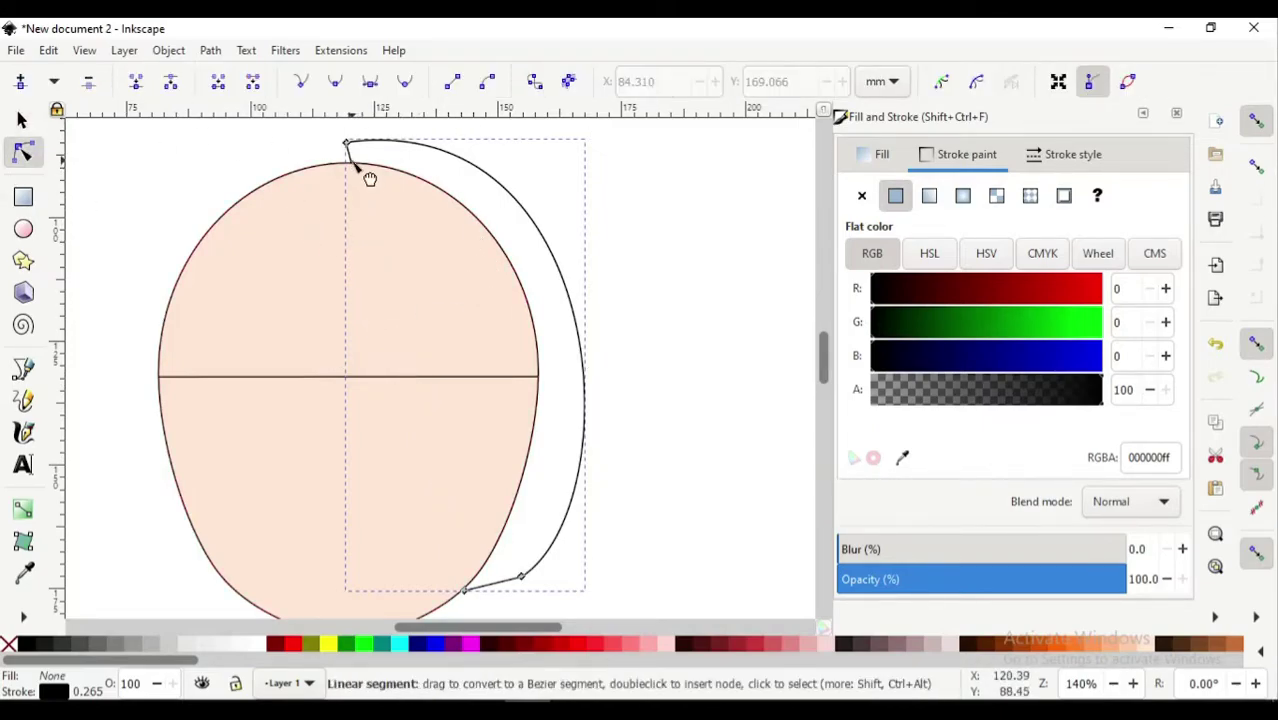
click(347, 146)
drag(349, 163, 344, 163)
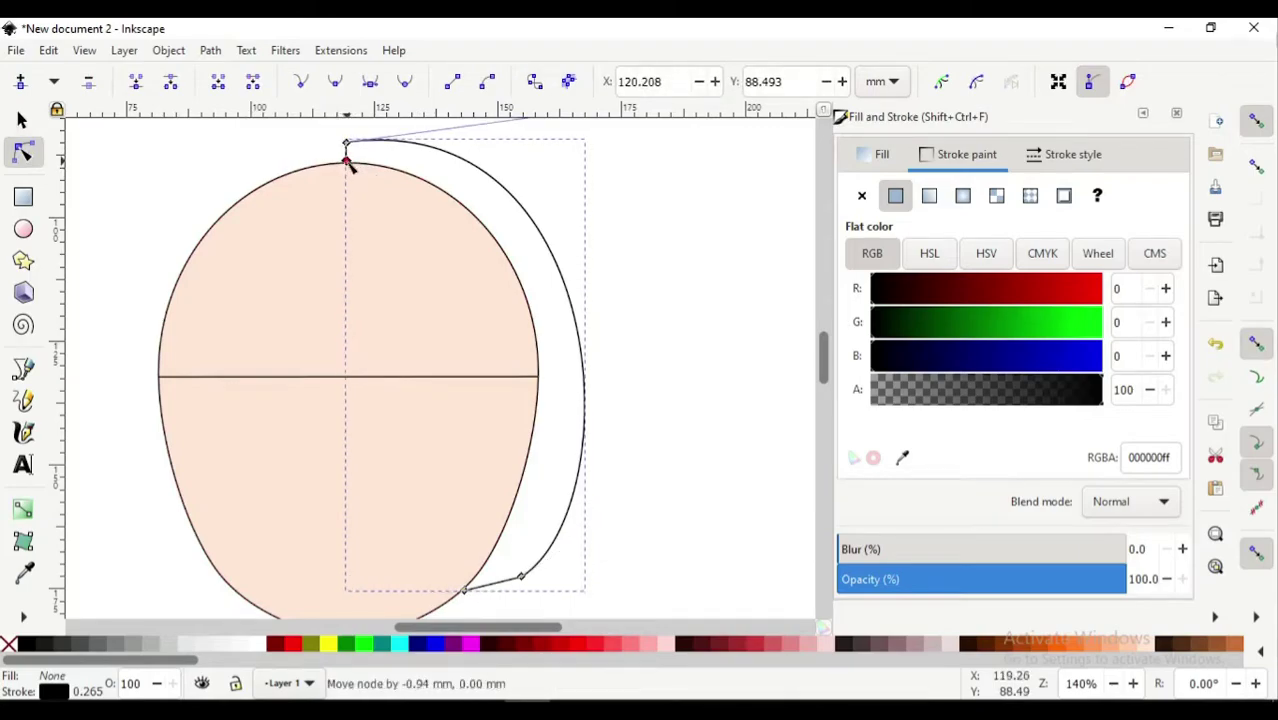
click(640, 214)
click(640, 214)
key(s)
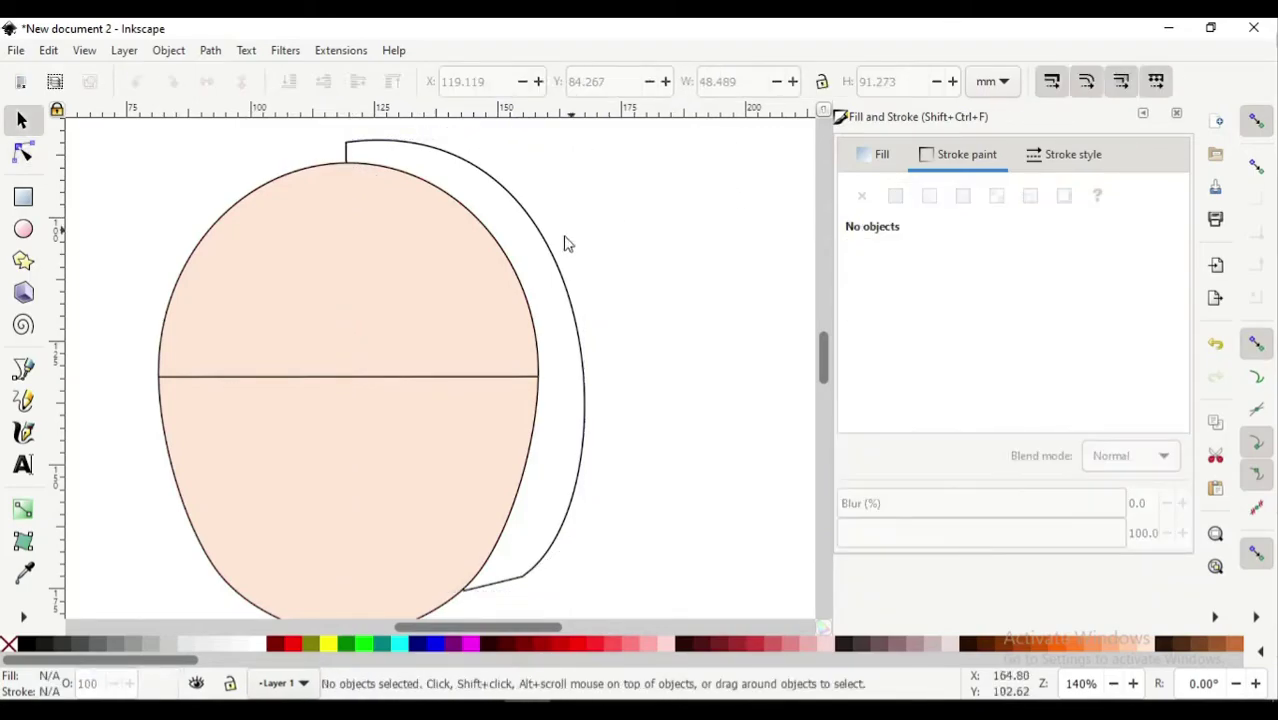
Duplicate the 48.5 × 91.3 mm hair shape, flip the copy horizontally and place it on the left
click(549, 253)
scroll(545, 253, down, 2)
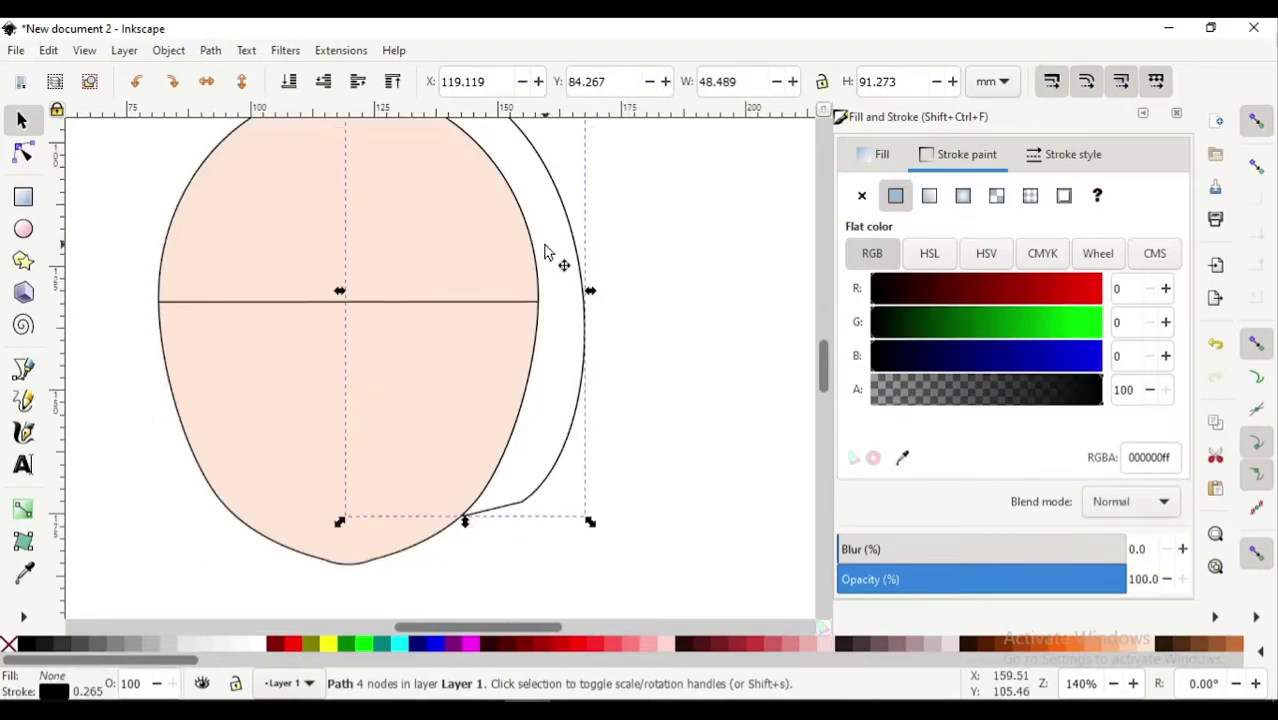
right_click(575, 361)
click(568, 295)
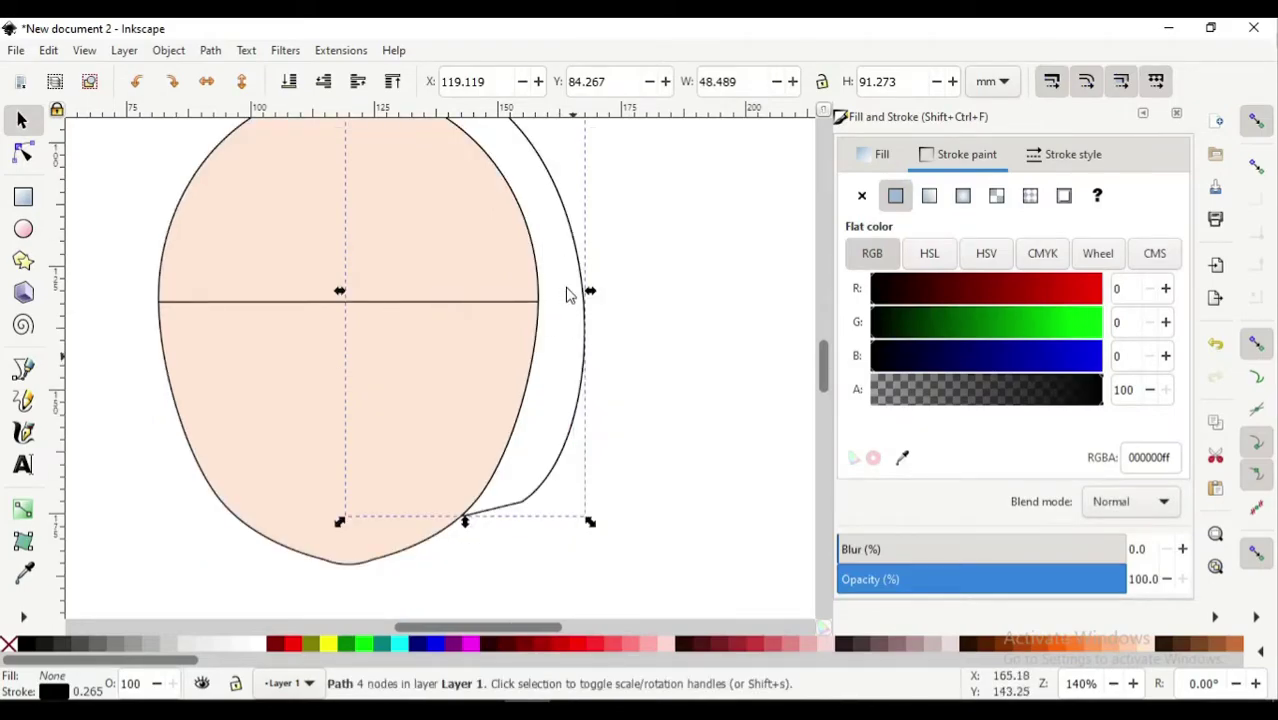
right_click(588, 298)
click(633, 307)
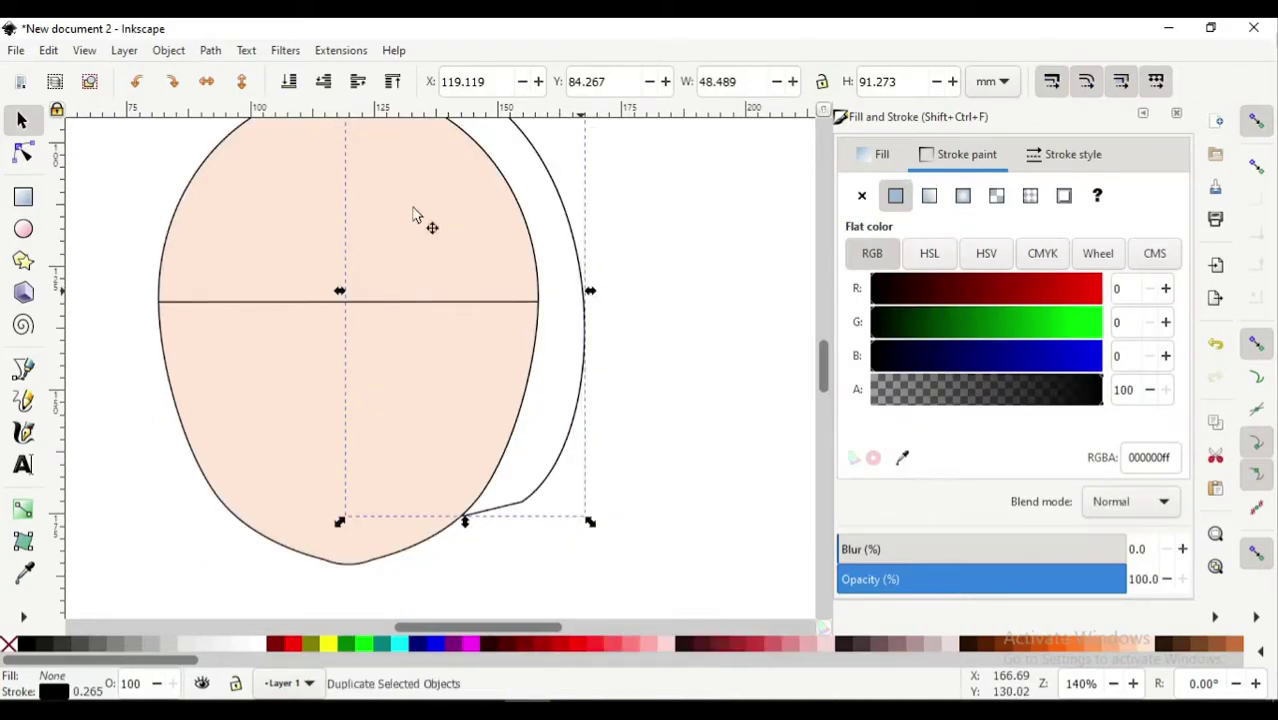
click(207, 83)
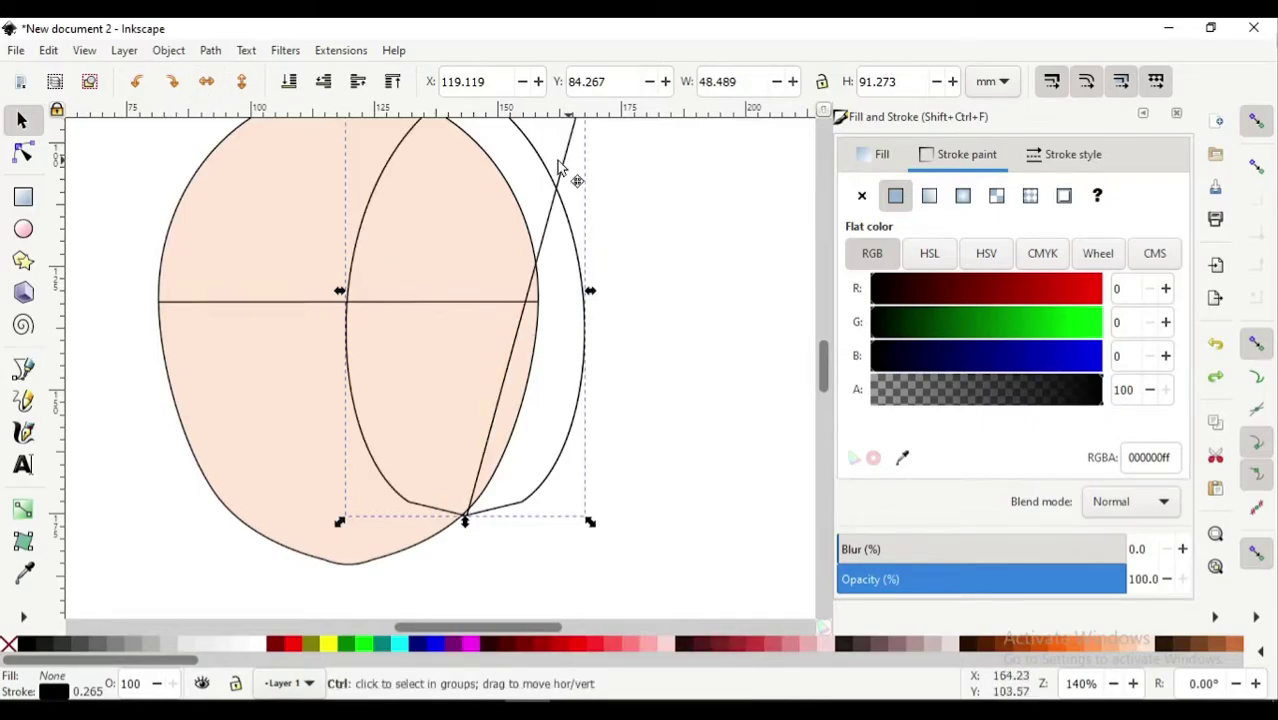
mouse_move(562, 166)
mouse_down()
mouse_move(322, 197)
mouse_move(333, 197)
mouse_up()
scroll(298, 258, up, 3)
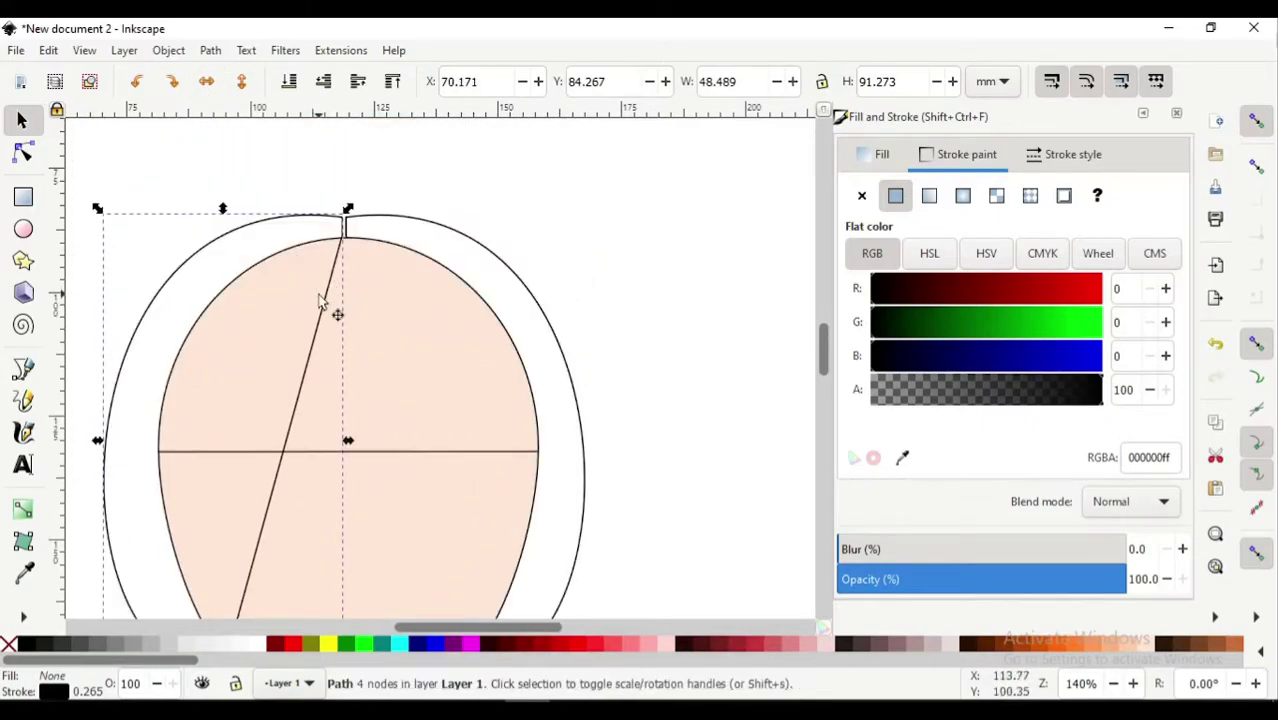
Nudge the left hair half so it meets the right half at the top
drag(320, 300, 325, 300)
key(Escape)
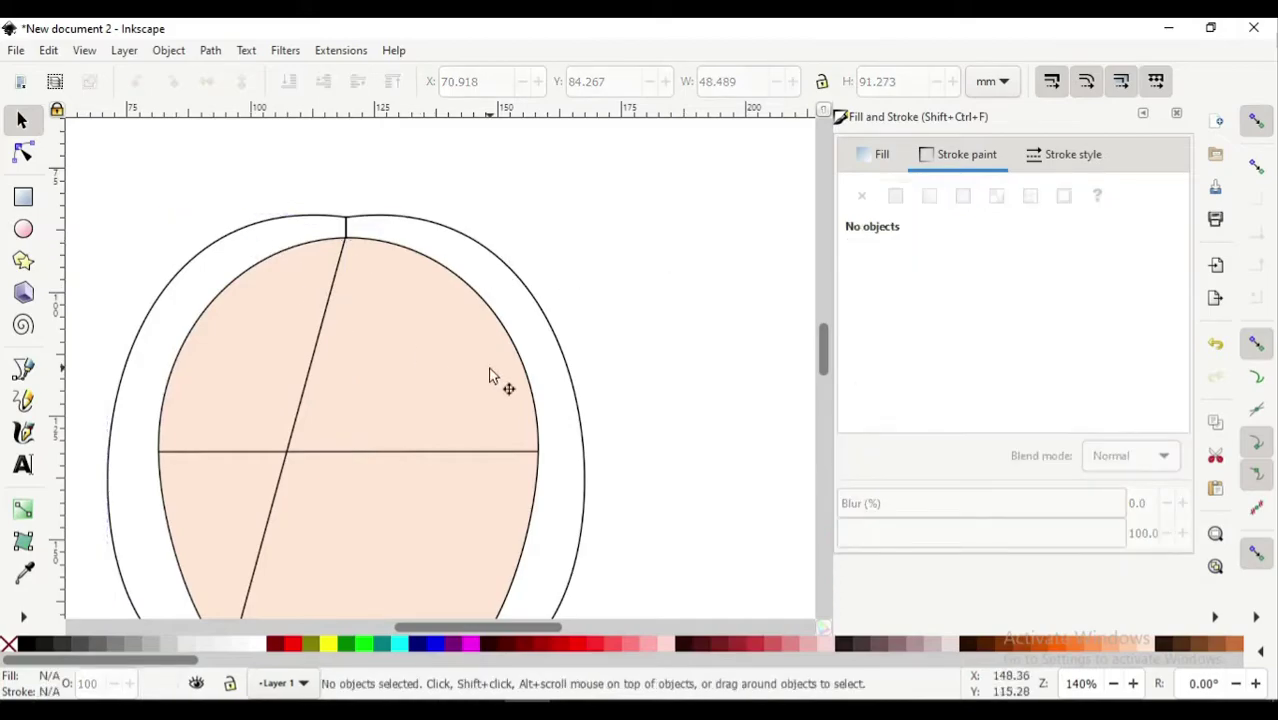
click(252, 225)
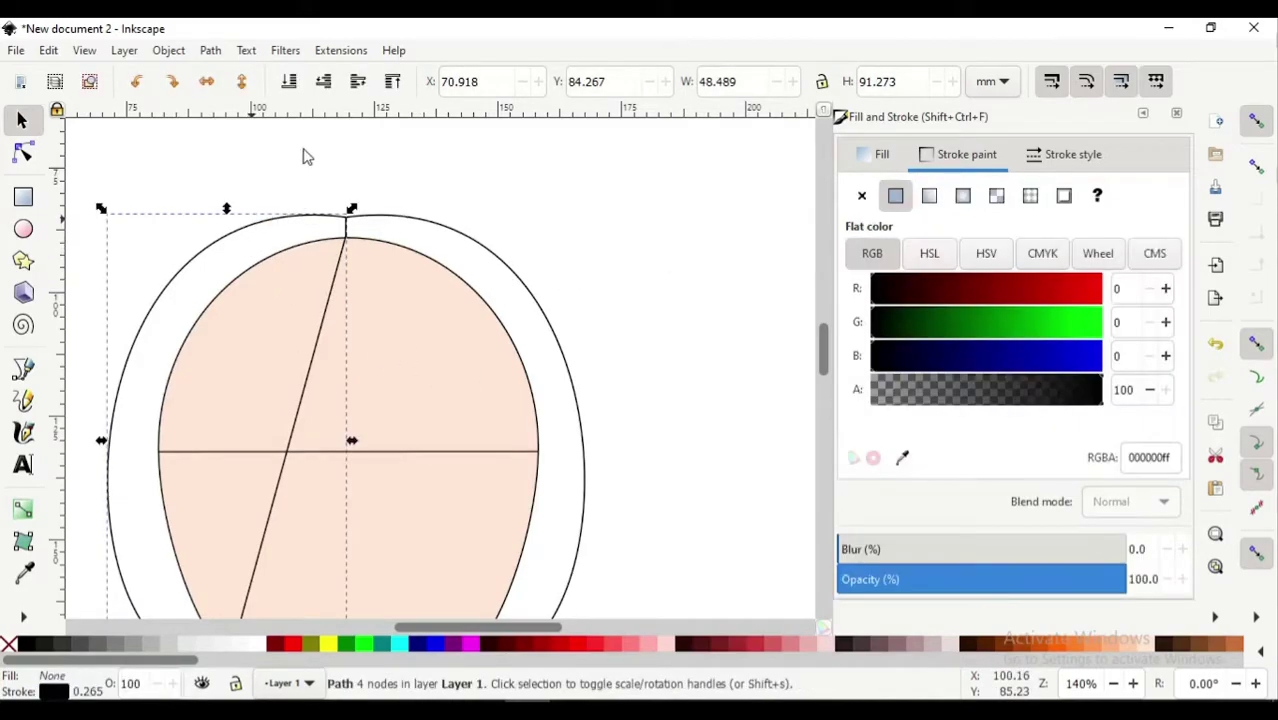
click(643, 282)
scroll(643, 284, down, 1)
scroll(551, 309, down, 2)
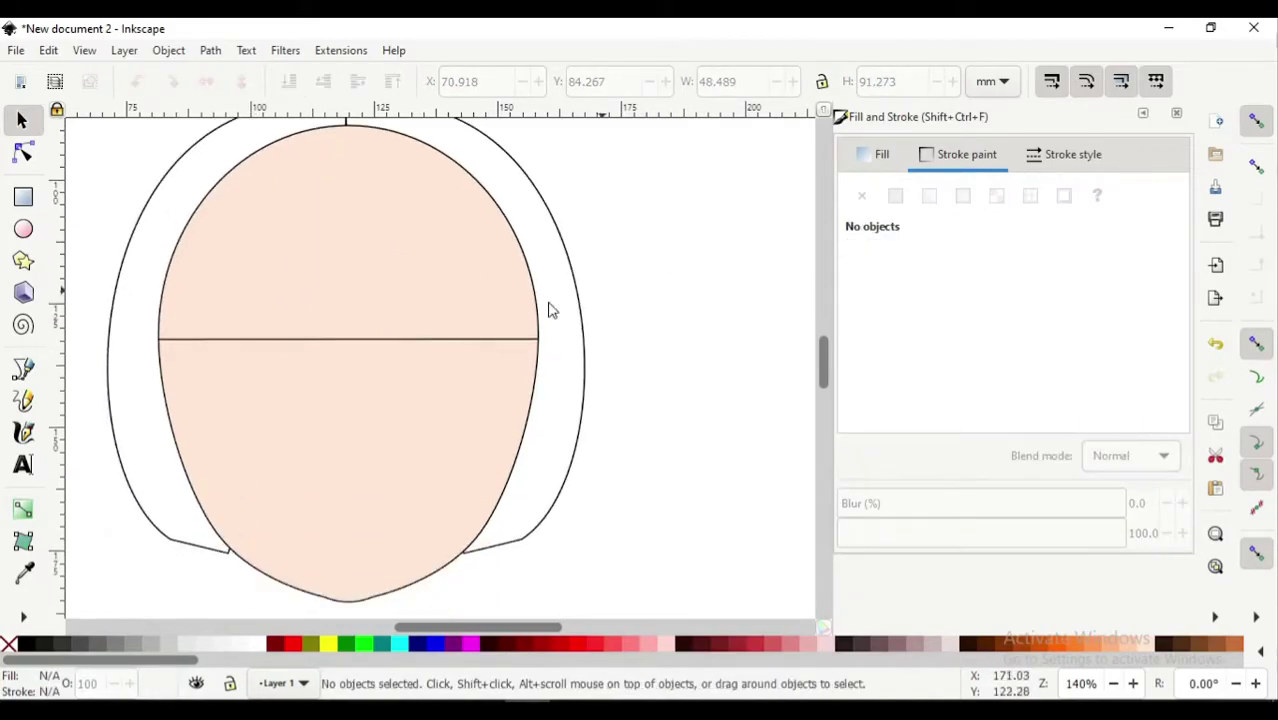
scroll(450, 370, up, 2)
Union both hair halves into one 7-node path of about 96.7 × 91.3 mm
click(325, 414)
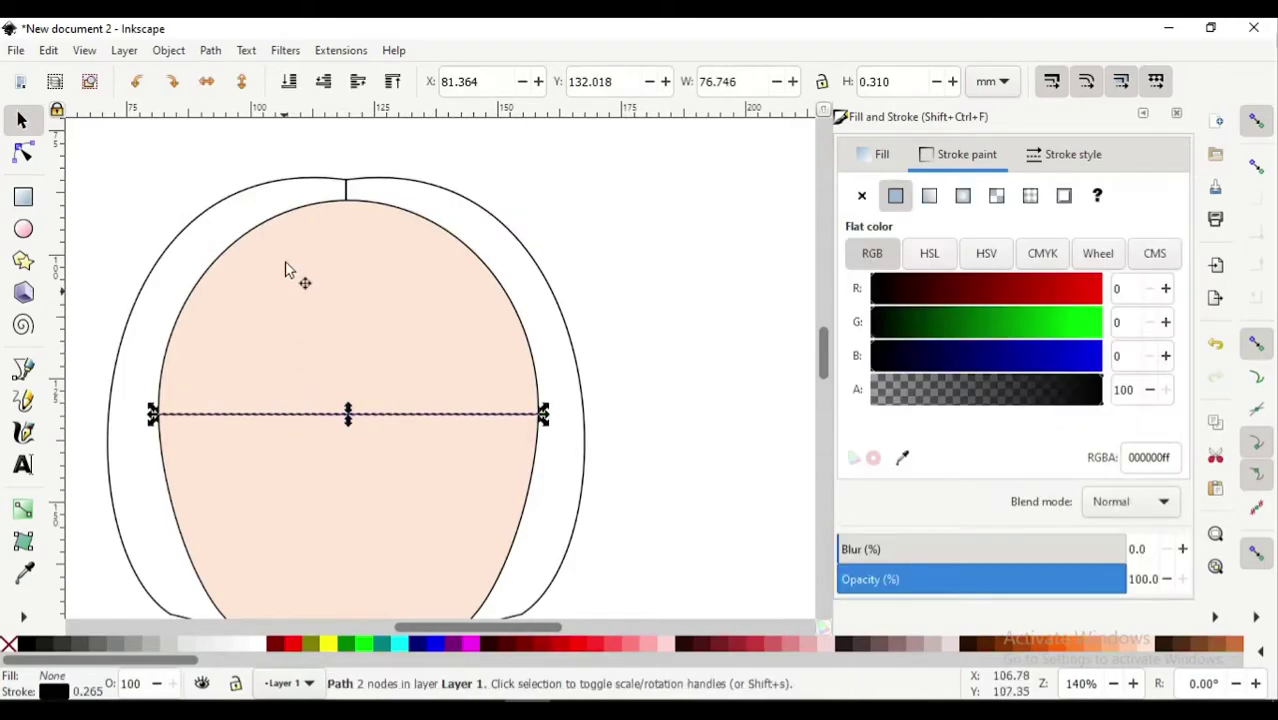
shift+click(344, 190)
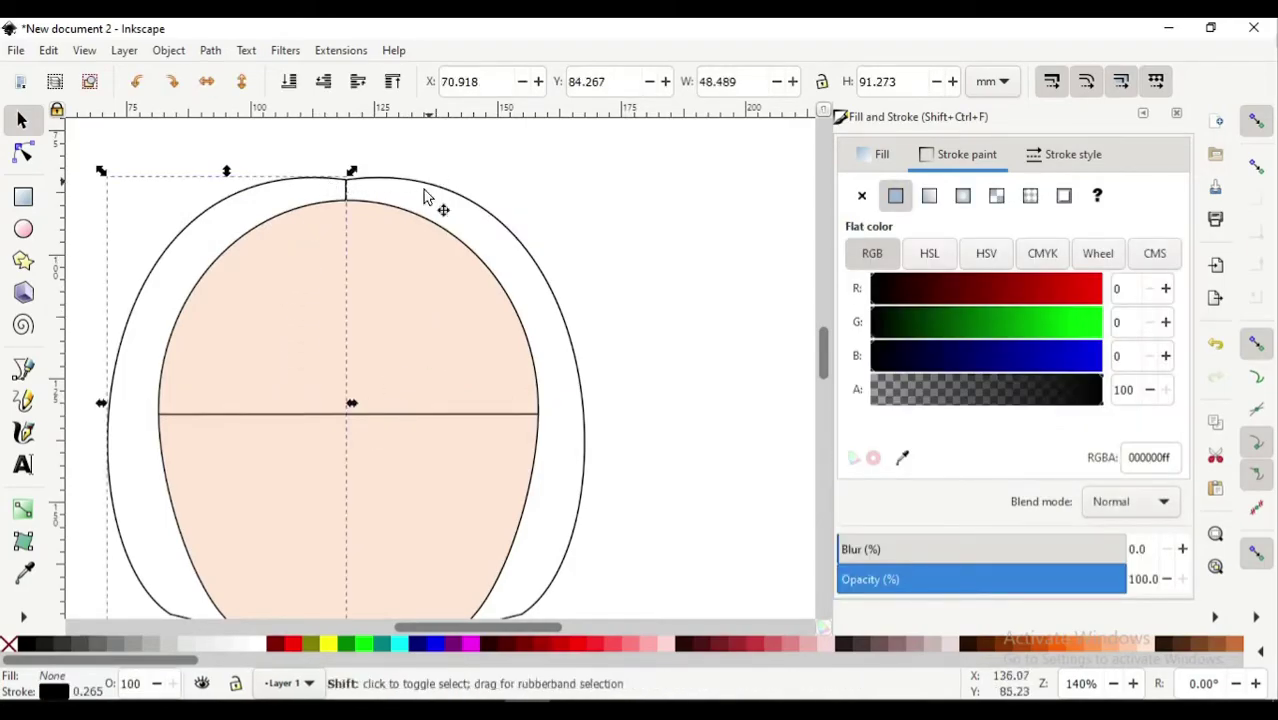
click(210, 50)
click(250, 141)
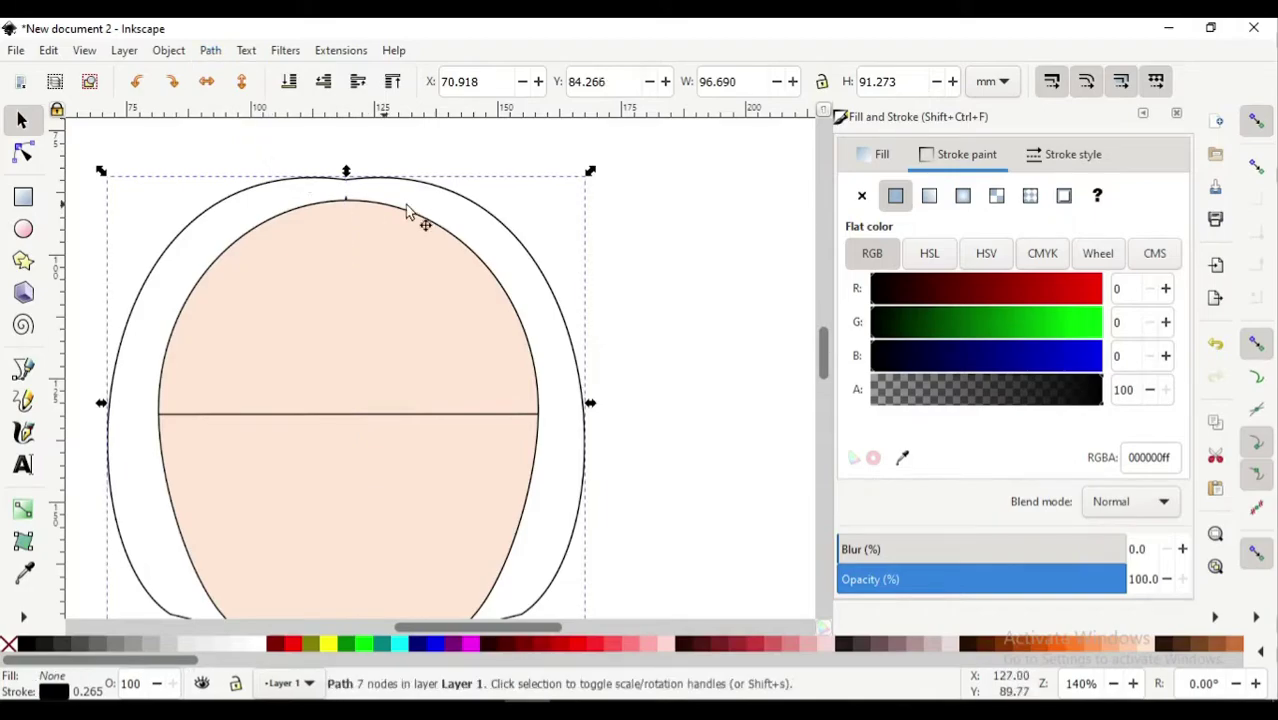
click(450, 153)
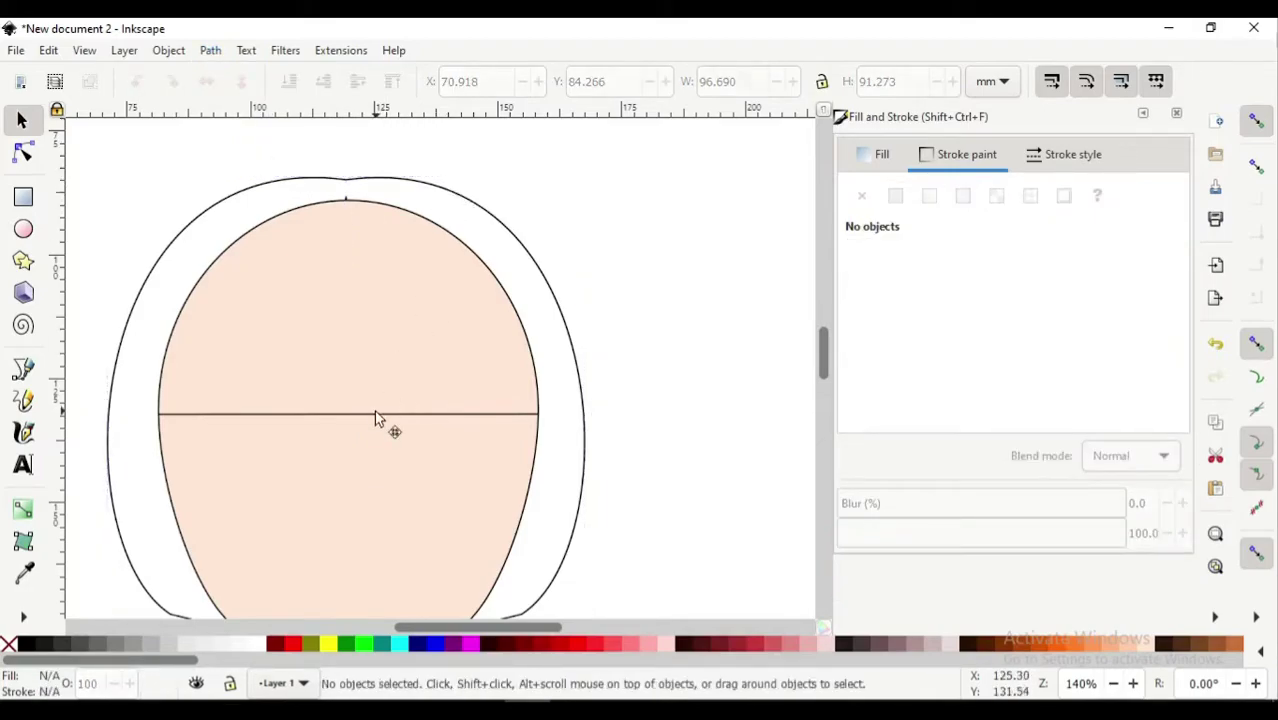
scroll(218, 373, down, 2)
scroll(123, 370, left, 1)
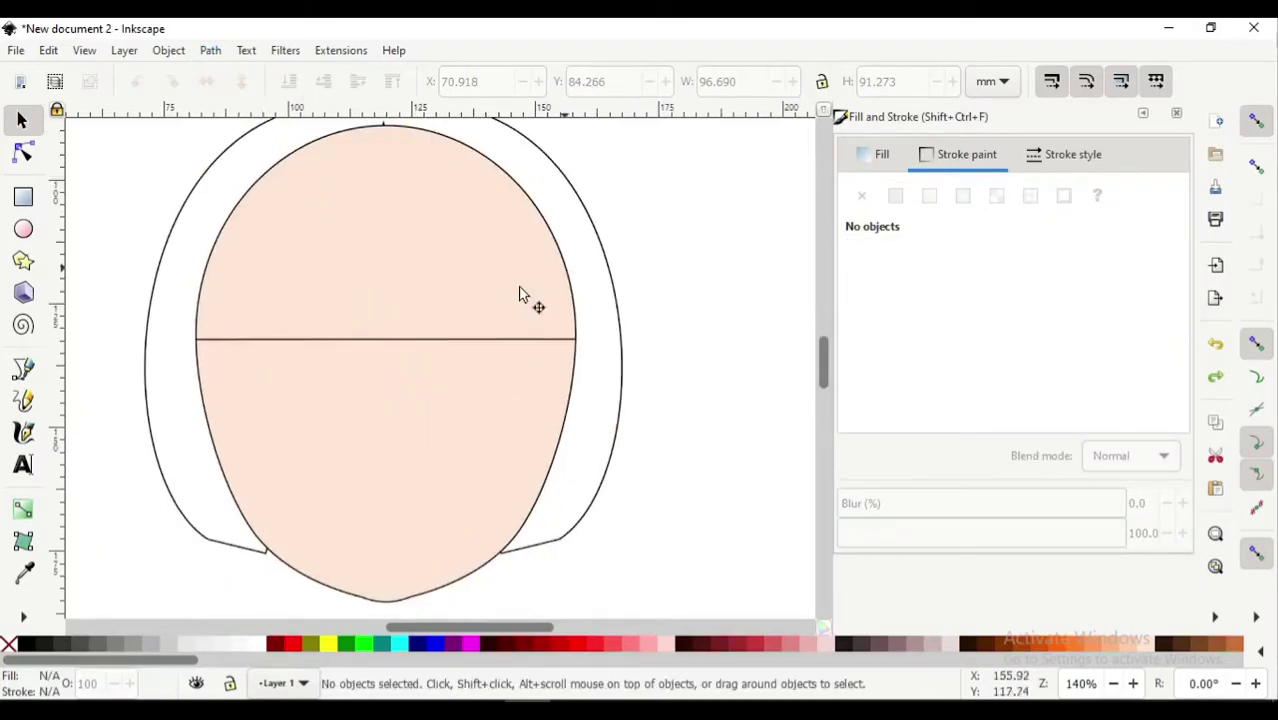
scroll(365, 330, up, 1)
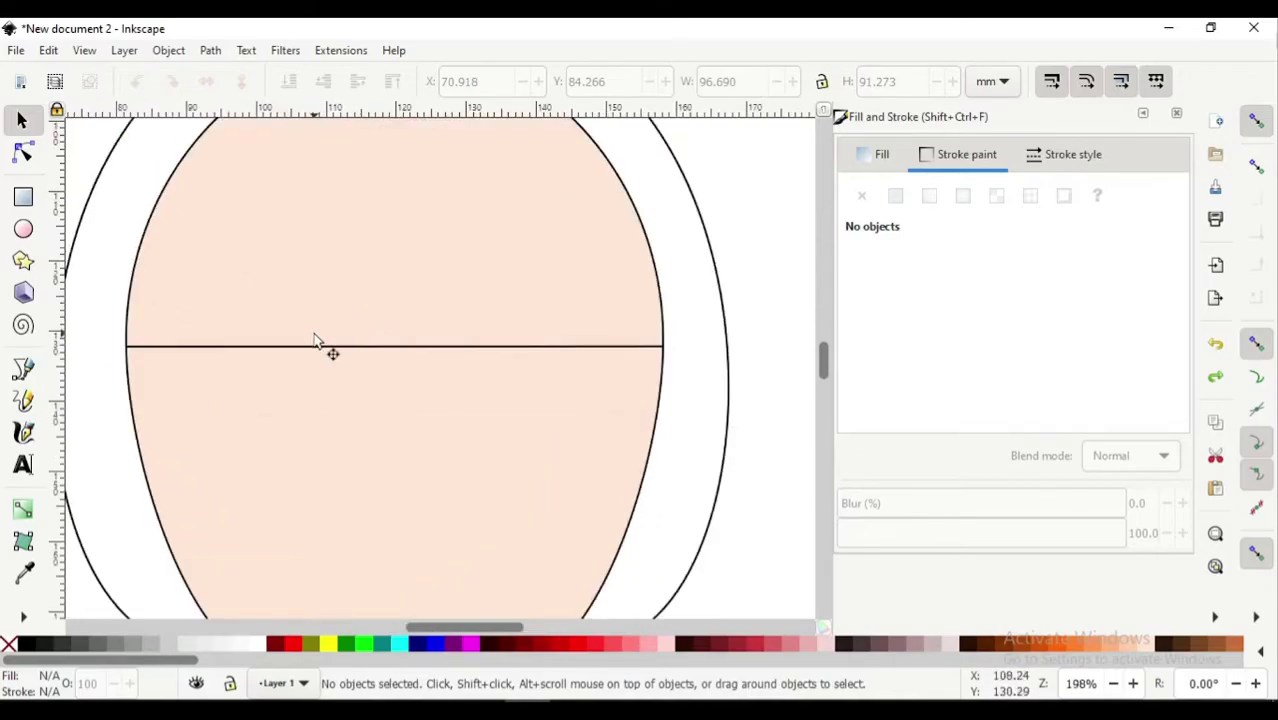
scroll(314, 340, up, 2)
scroll(160, 440, up, 2)
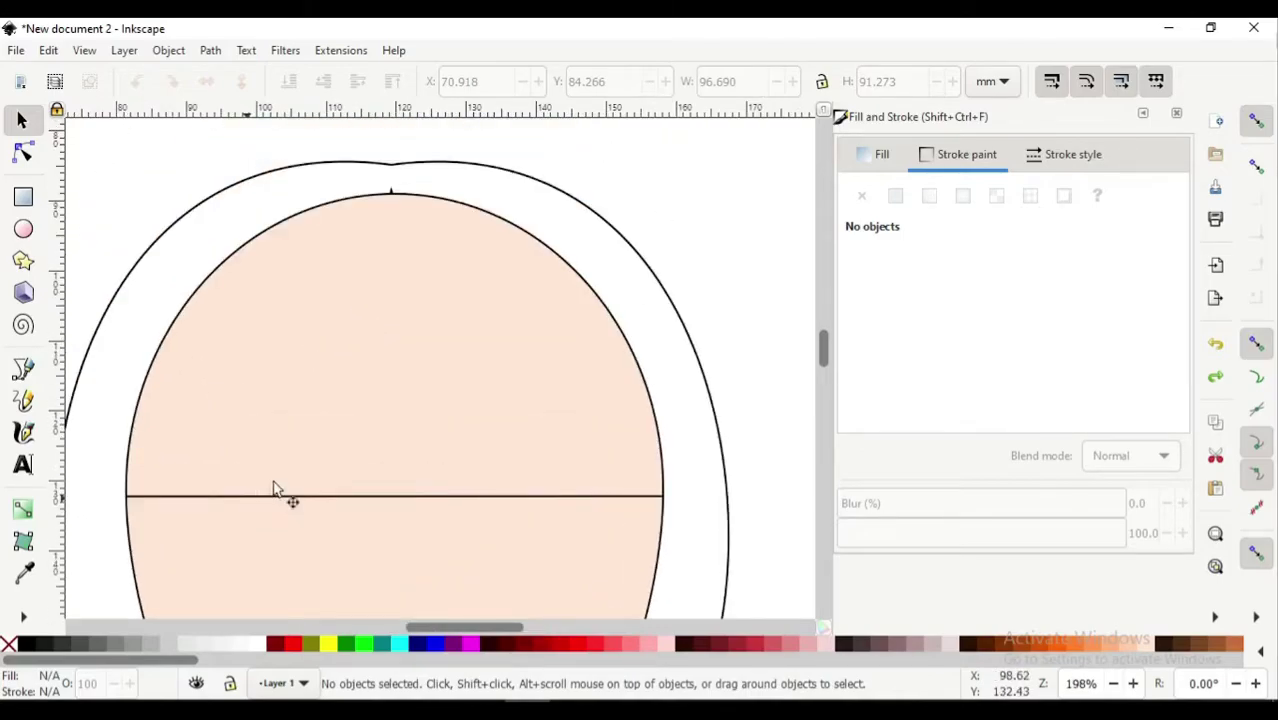
click(275, 492)
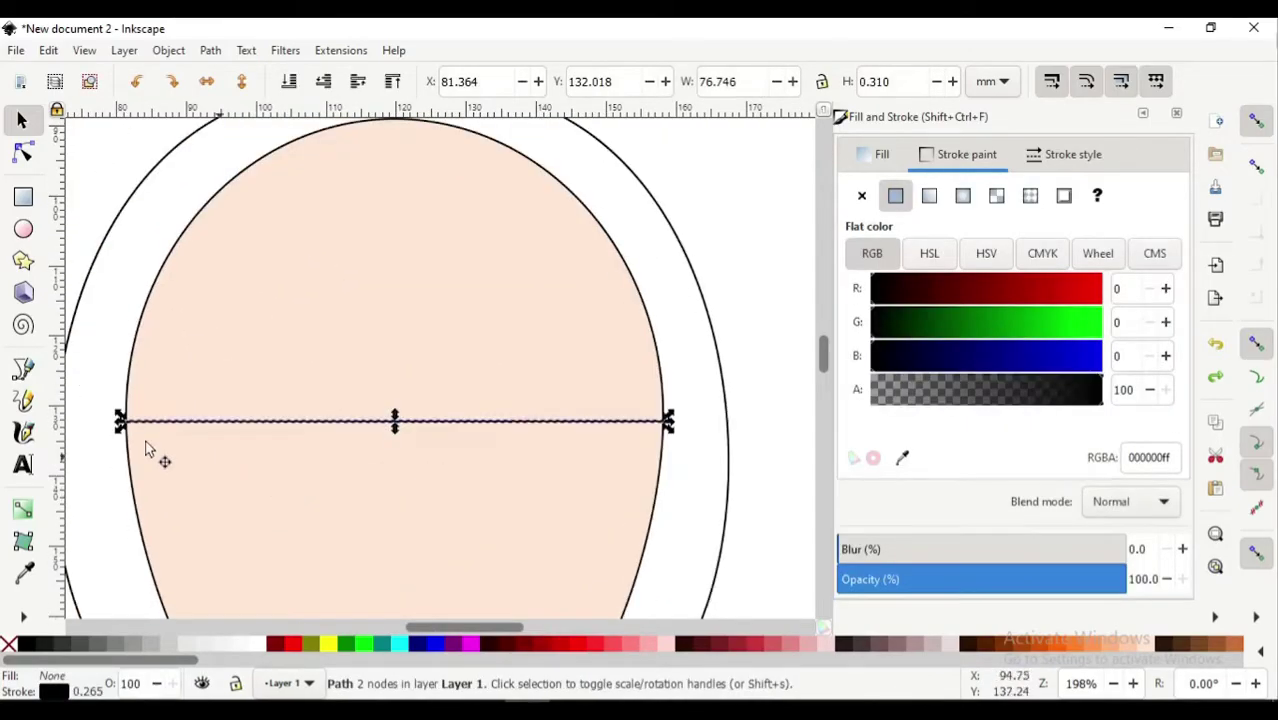
Draw a rectangle covering the upper face
click(23, 197)
mouse_move(125, 210)
mouse_down()
mouse_move(373, 495)
mouse_move(681, 502)
mouse_up()
key(s)
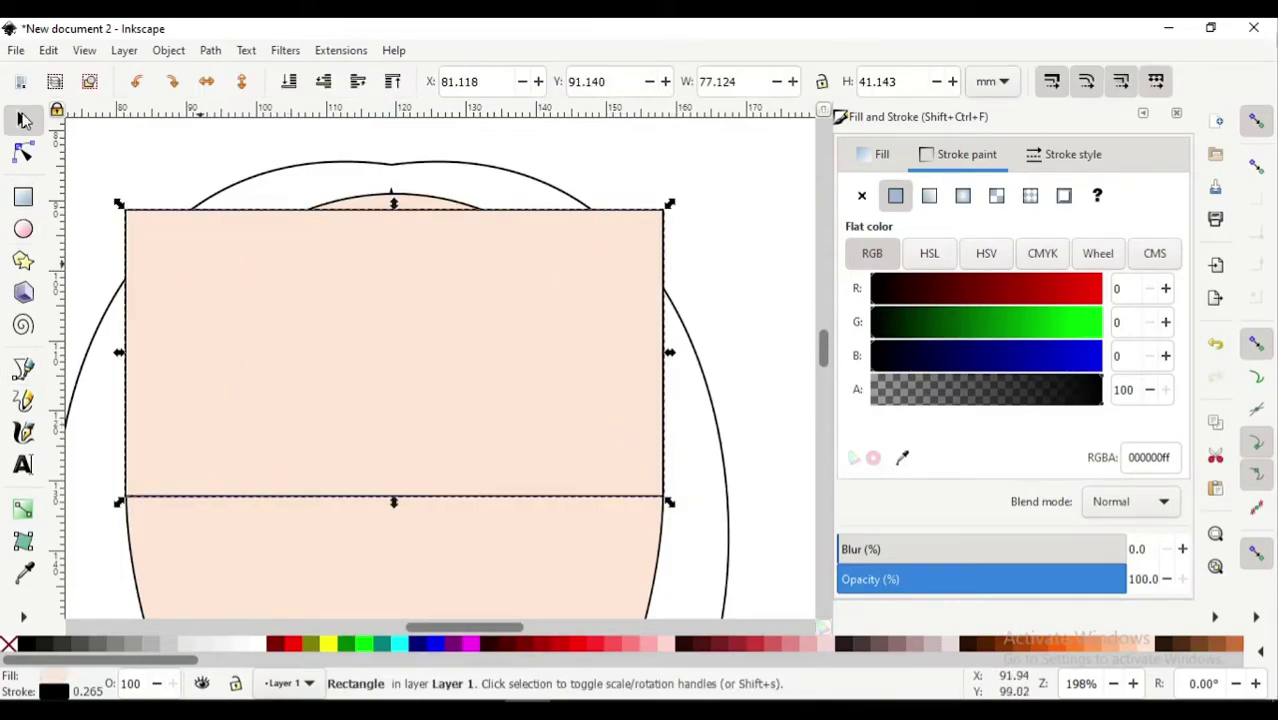
Reshape the rectangle into a 78.5 × 44.1 mm dome with inward top corners and curved sides
click(23, 152)
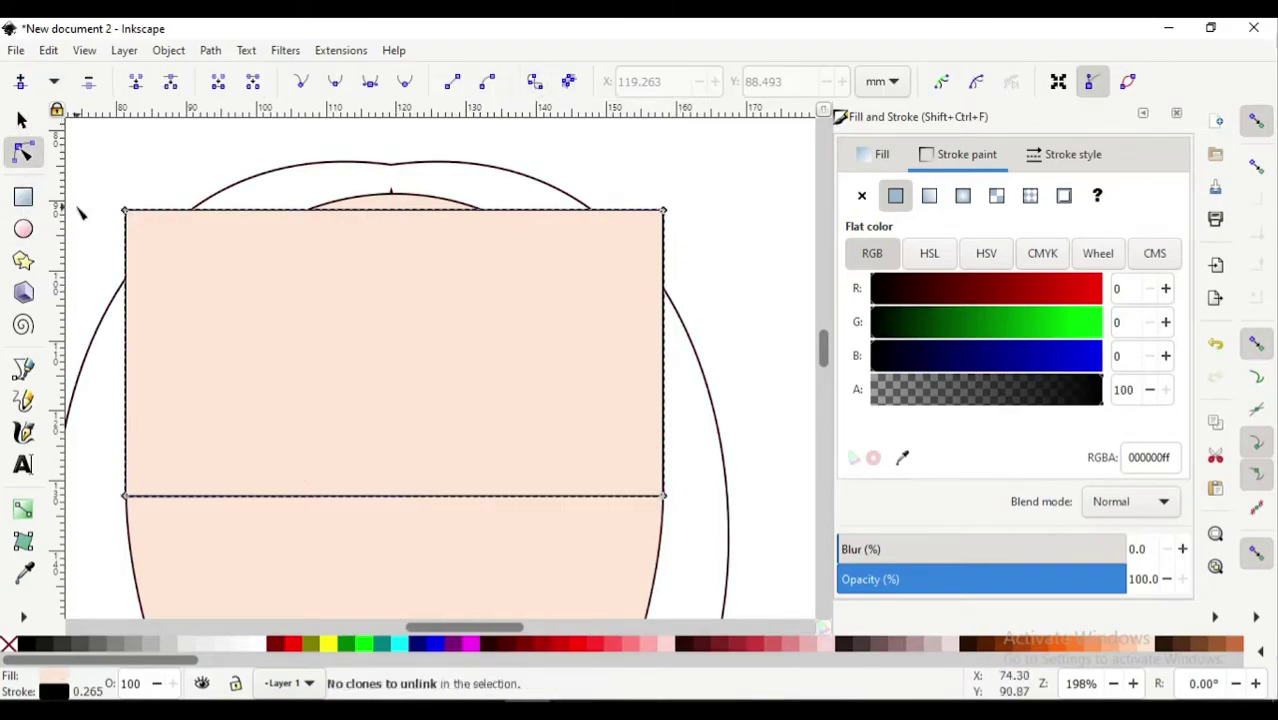
click(1057, 82)
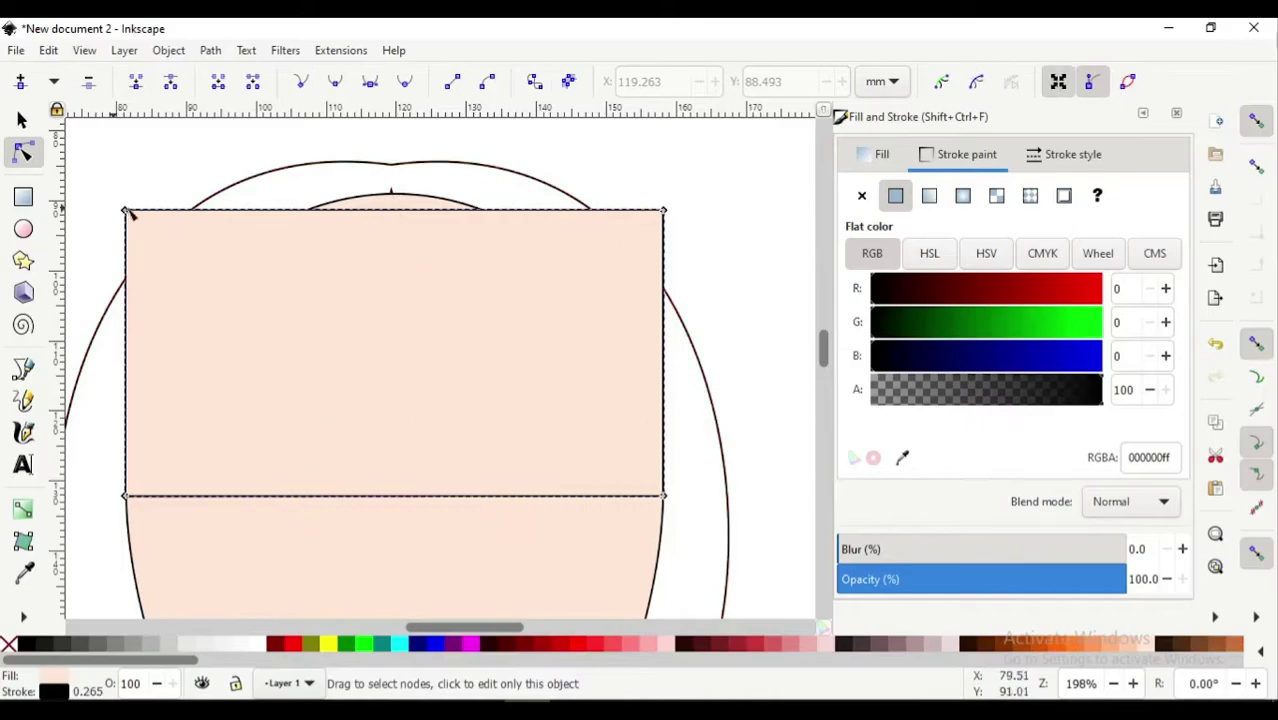
drag(124, 210, 140, 211)
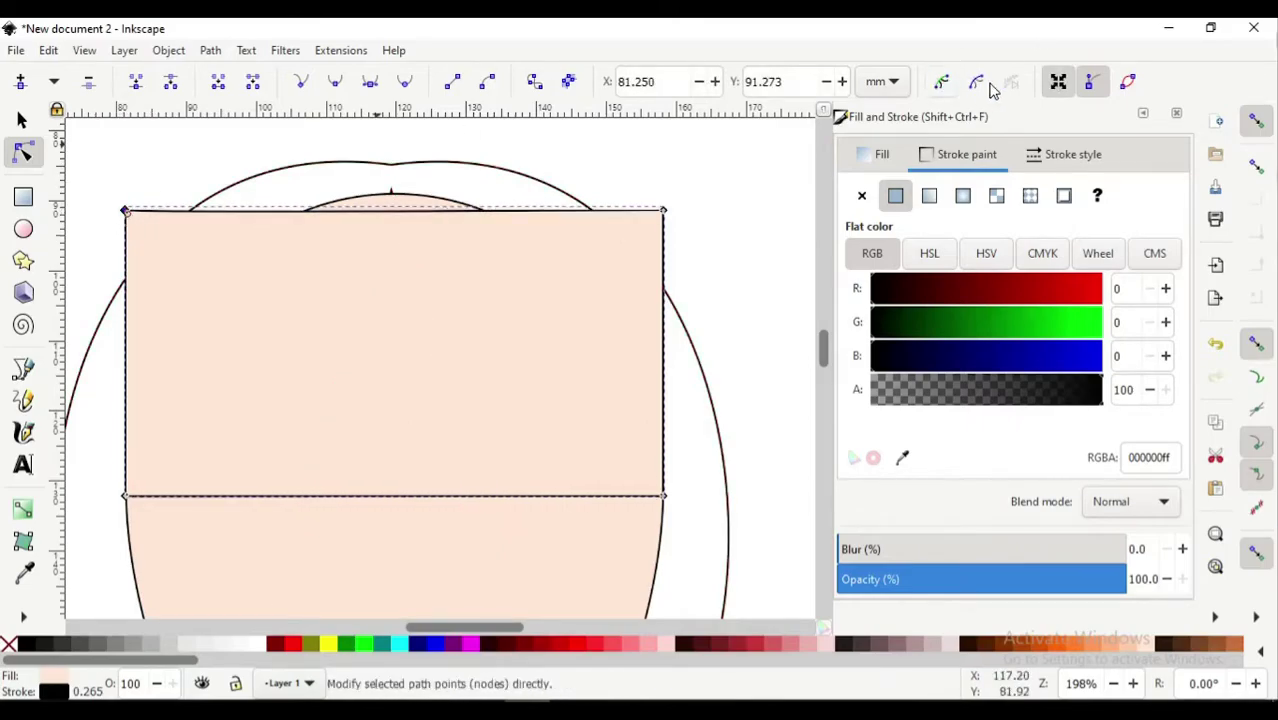
drag(663, 210, 561, 215)
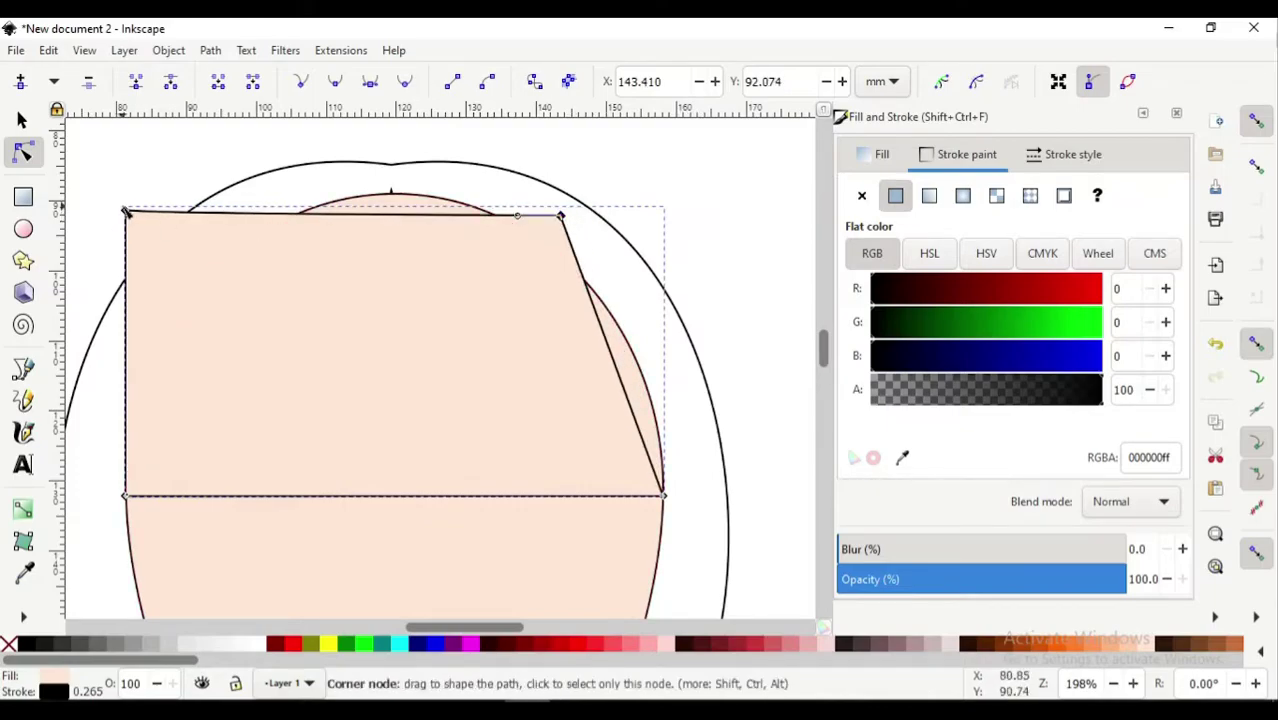
drag(140, 221, 207, 228)
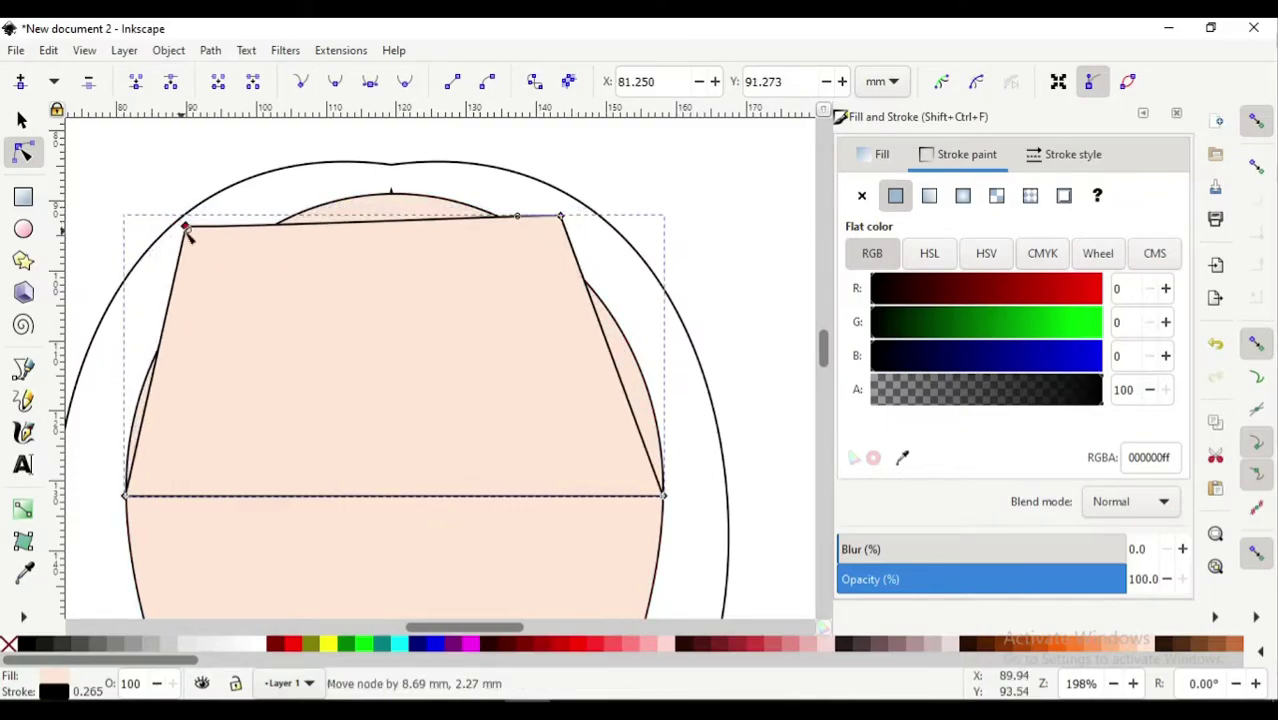
drag(396, 239, 397, 189)
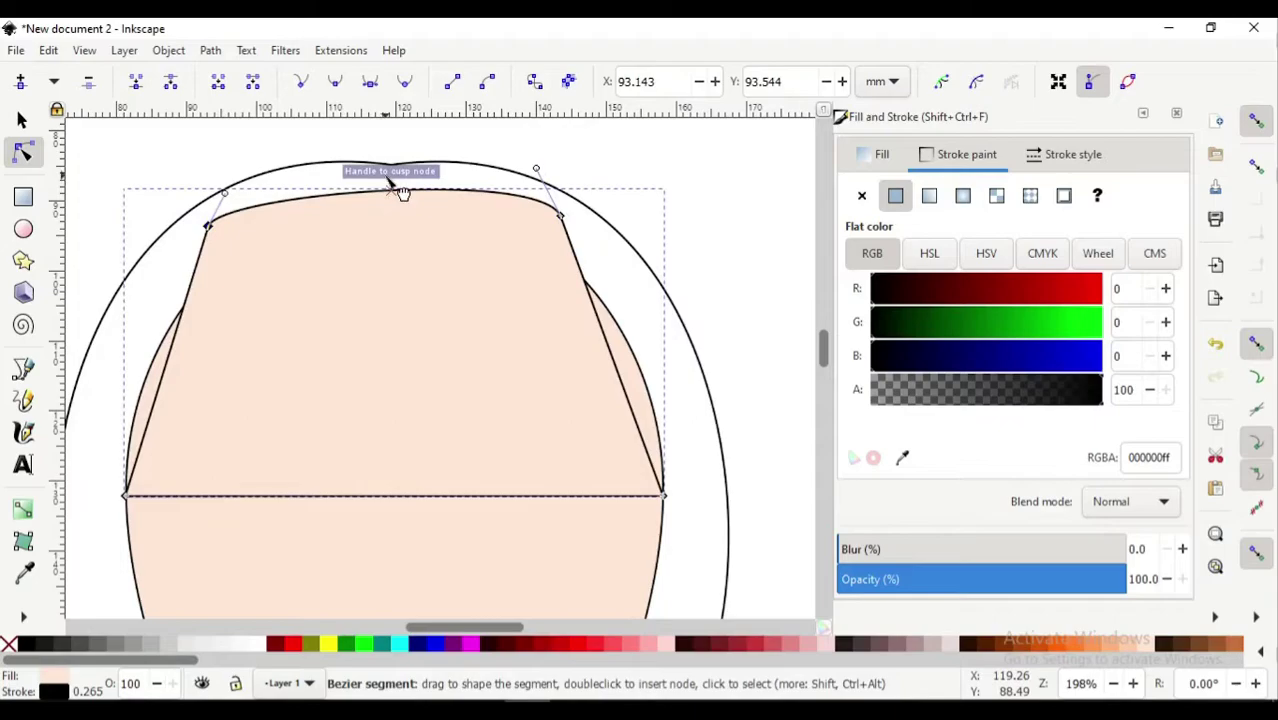
drag(177, 397, 143, 391)
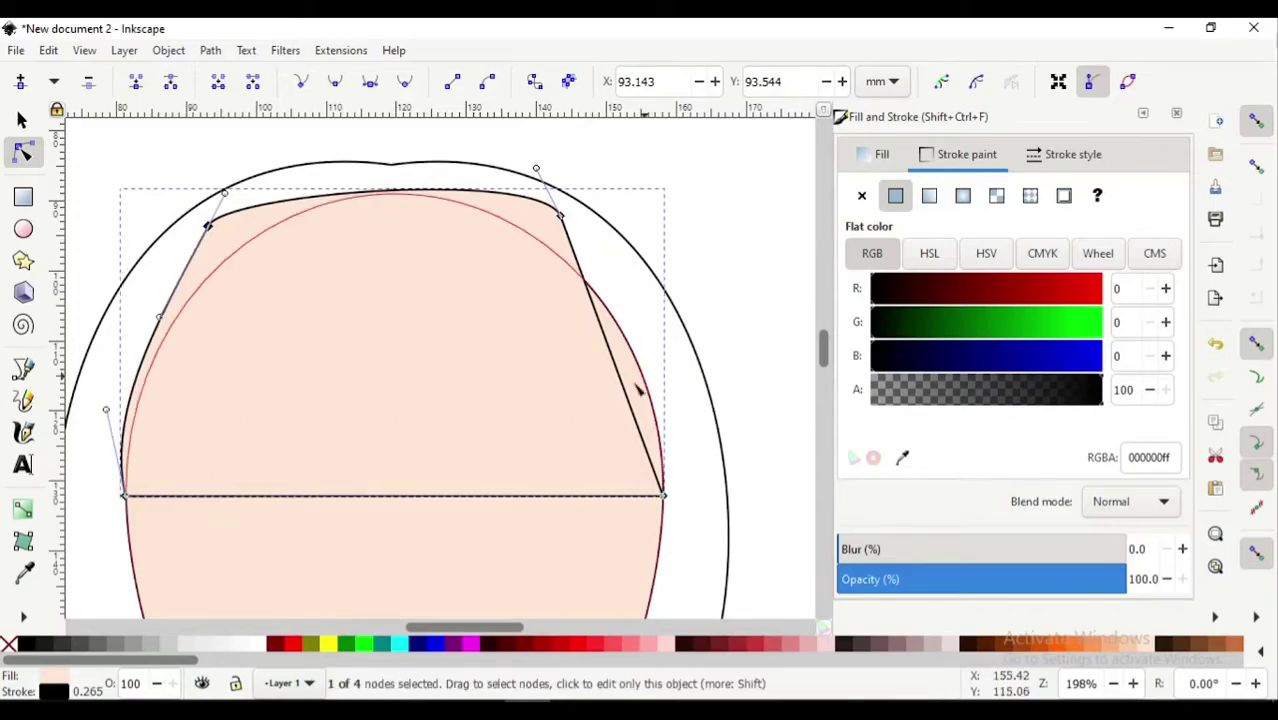
drag(639, 390, 670, 402)
Remove the bangs shape's outline and keep it stacked above the face
key(s)
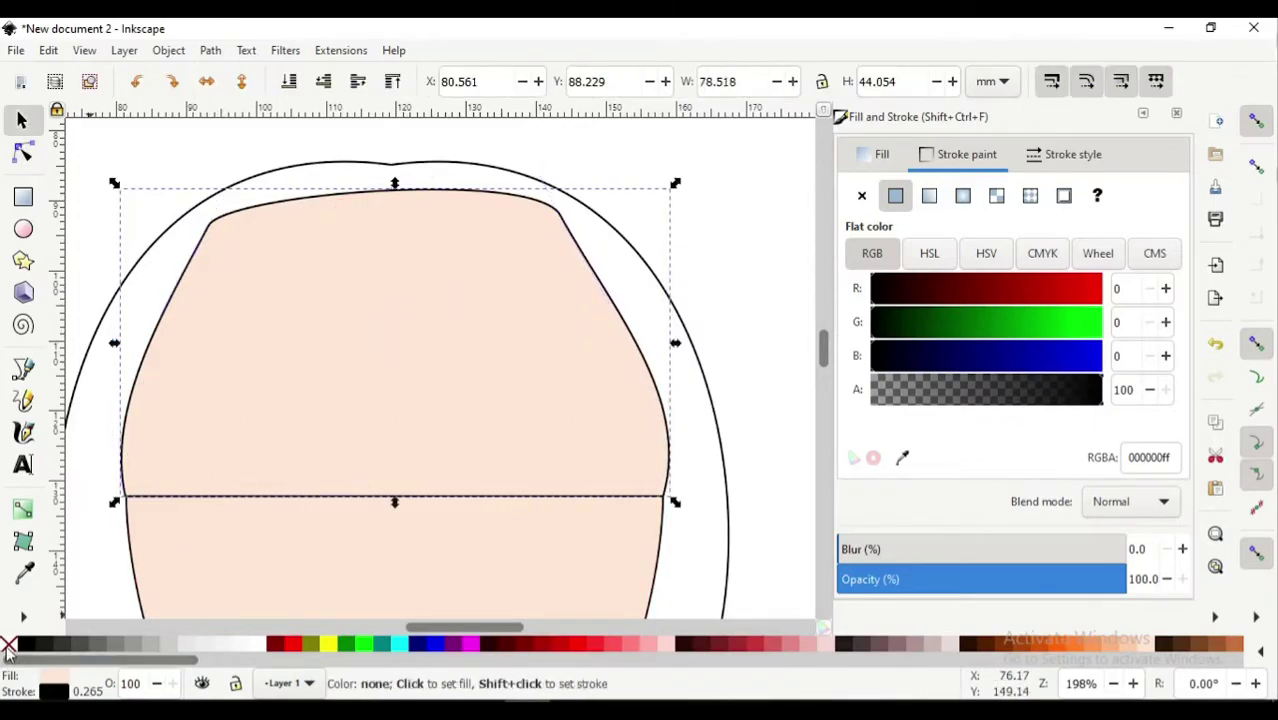
shift+click(8, 643)
scroll(513, 376, down, 2)
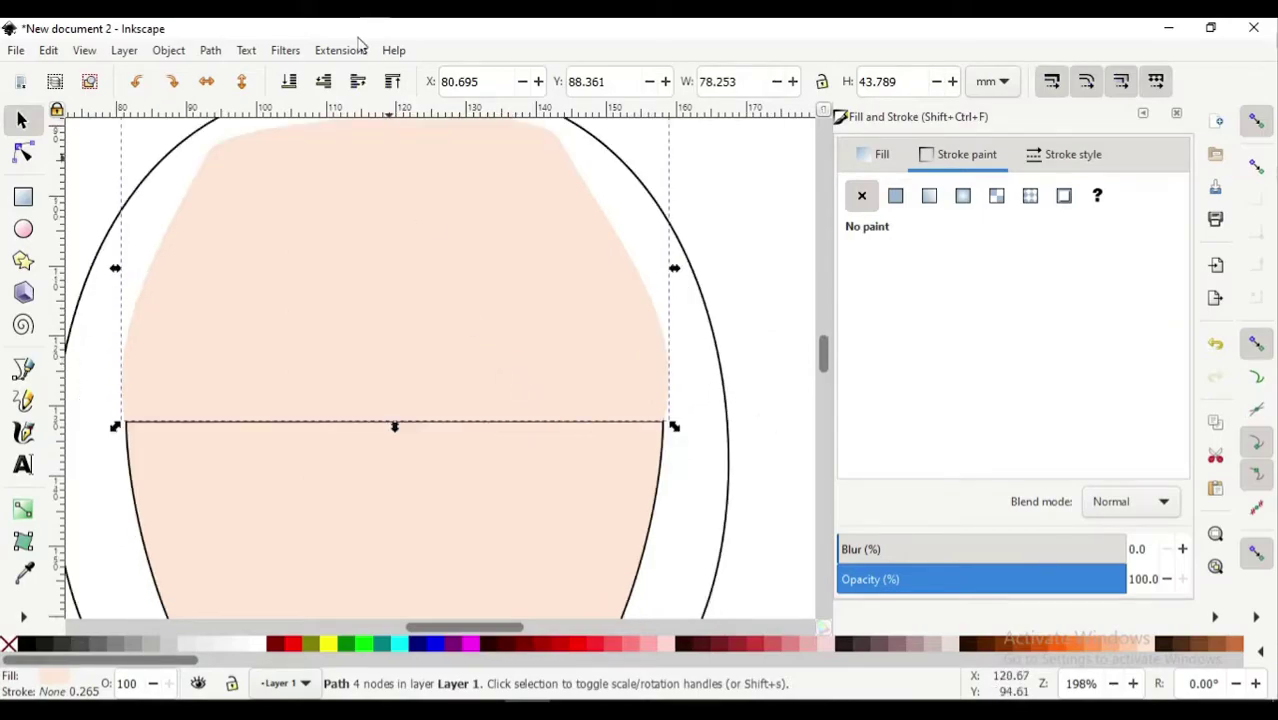
click(322, 84)
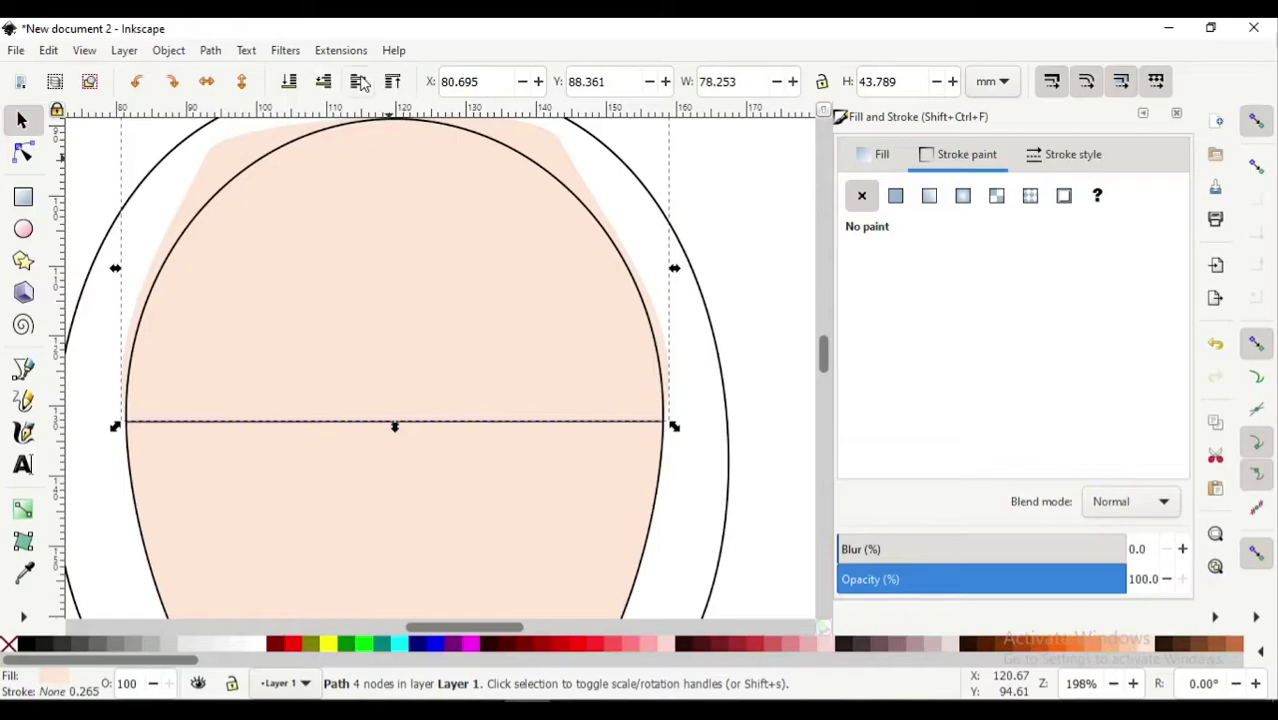
click(358, 84)
click(632, 426)
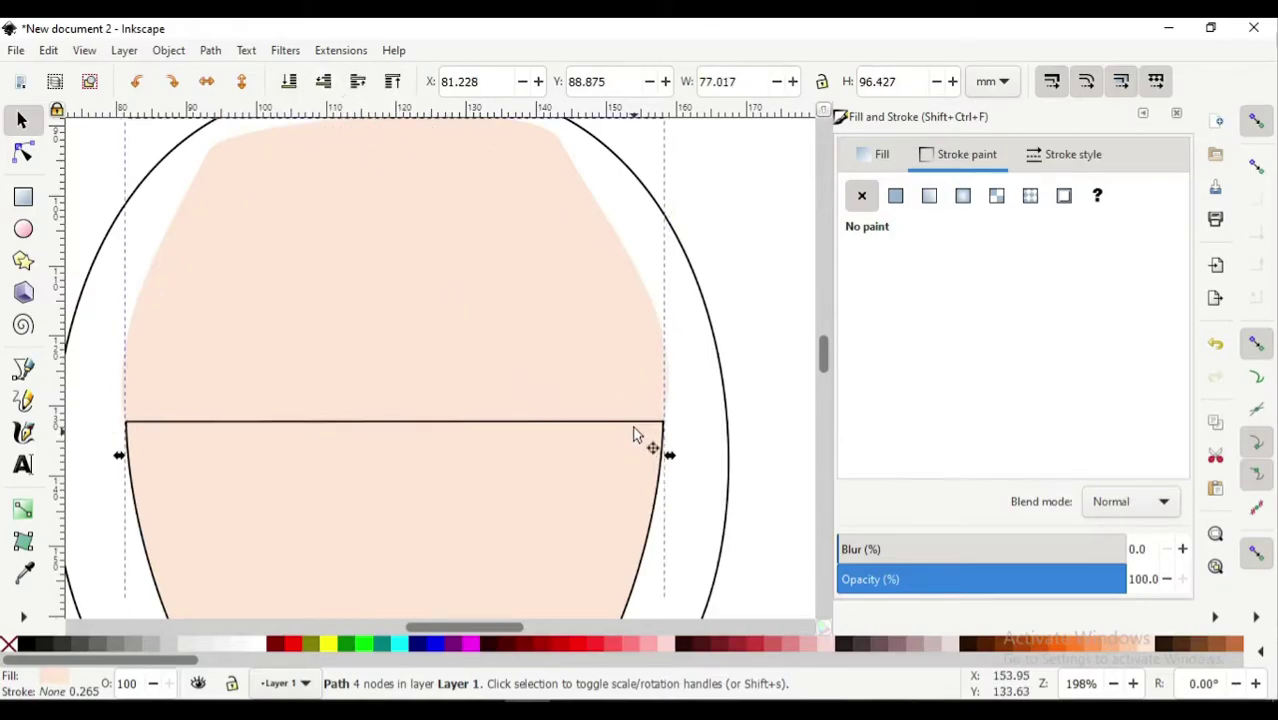
click(762, 272)
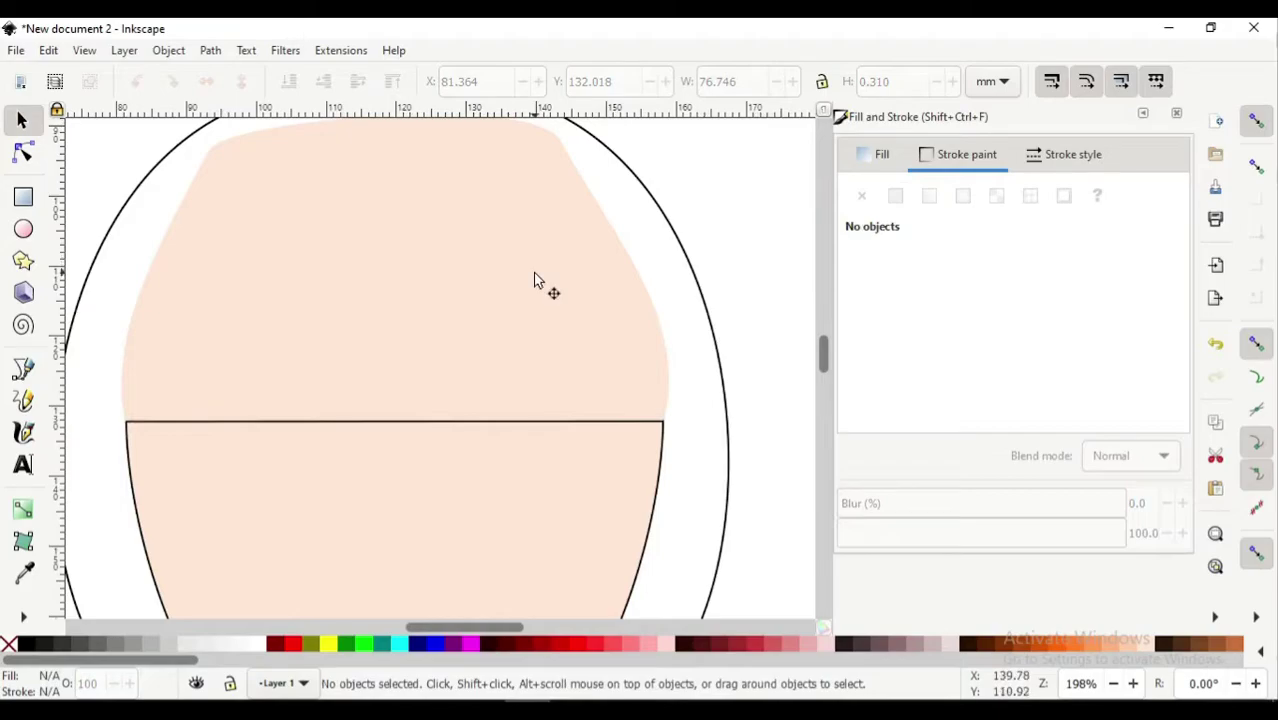
click(534, 280)
scroll(535, 279, up, 2)
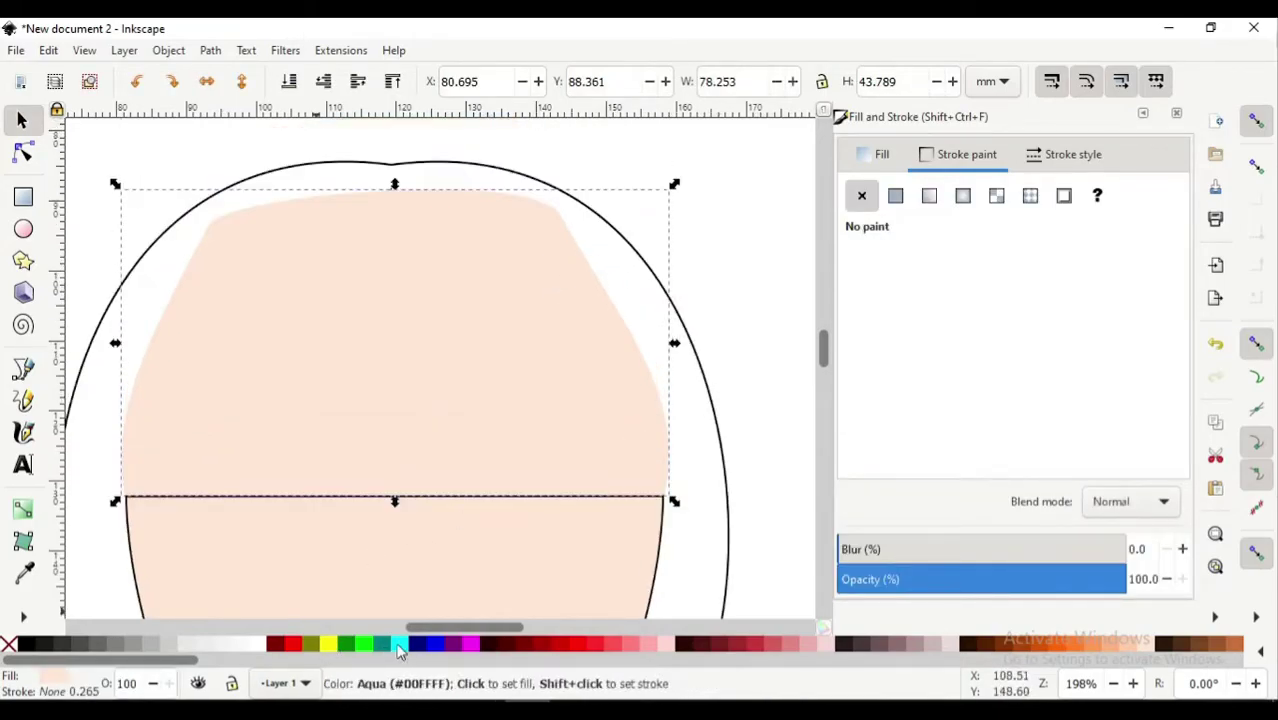
Fill the bangs dark brown and copy that brown onto the outer head outline with the Dropper
click(904, 645)
click(848, 645)
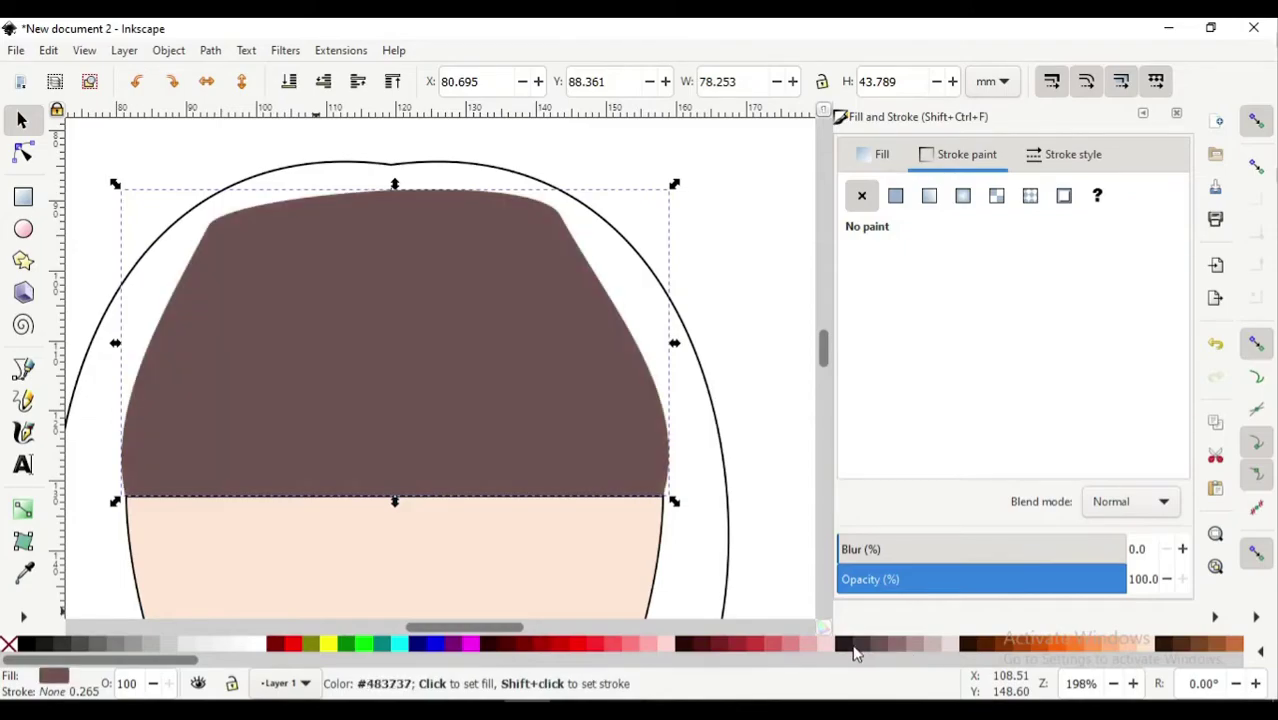
click(727, 494)
click(24, 573)
click(397, 388)
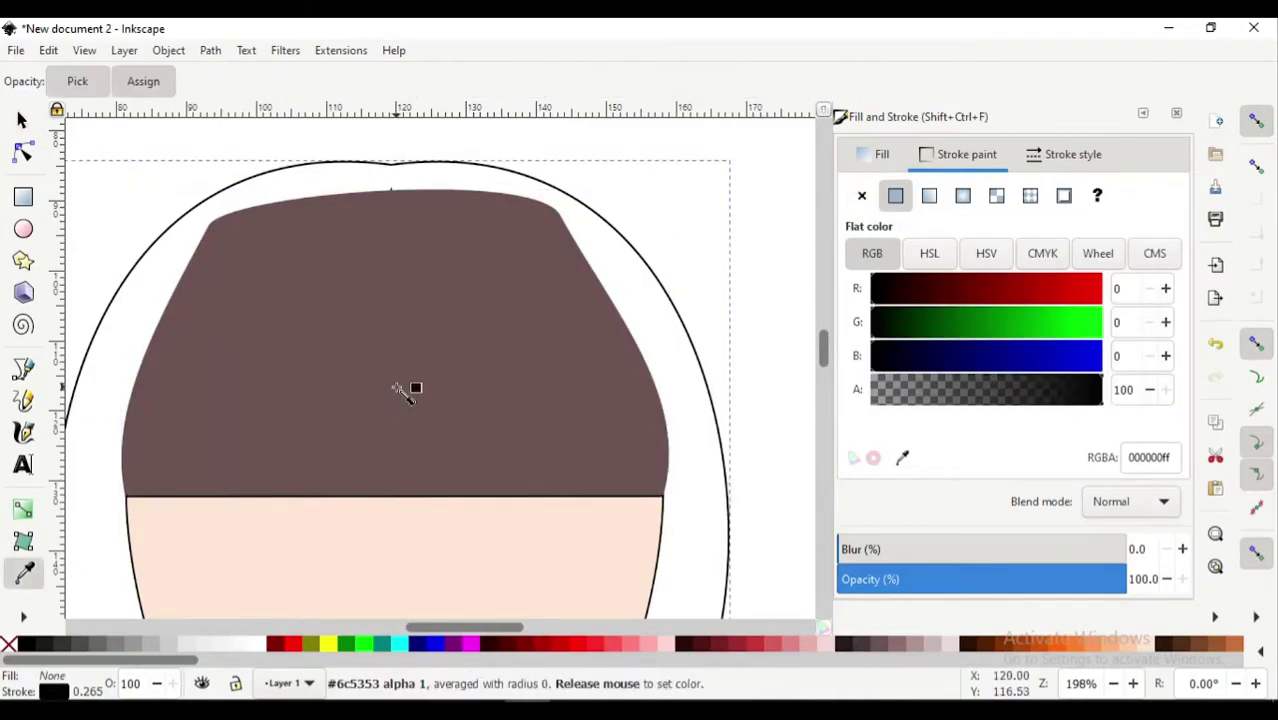
click(24, 119)
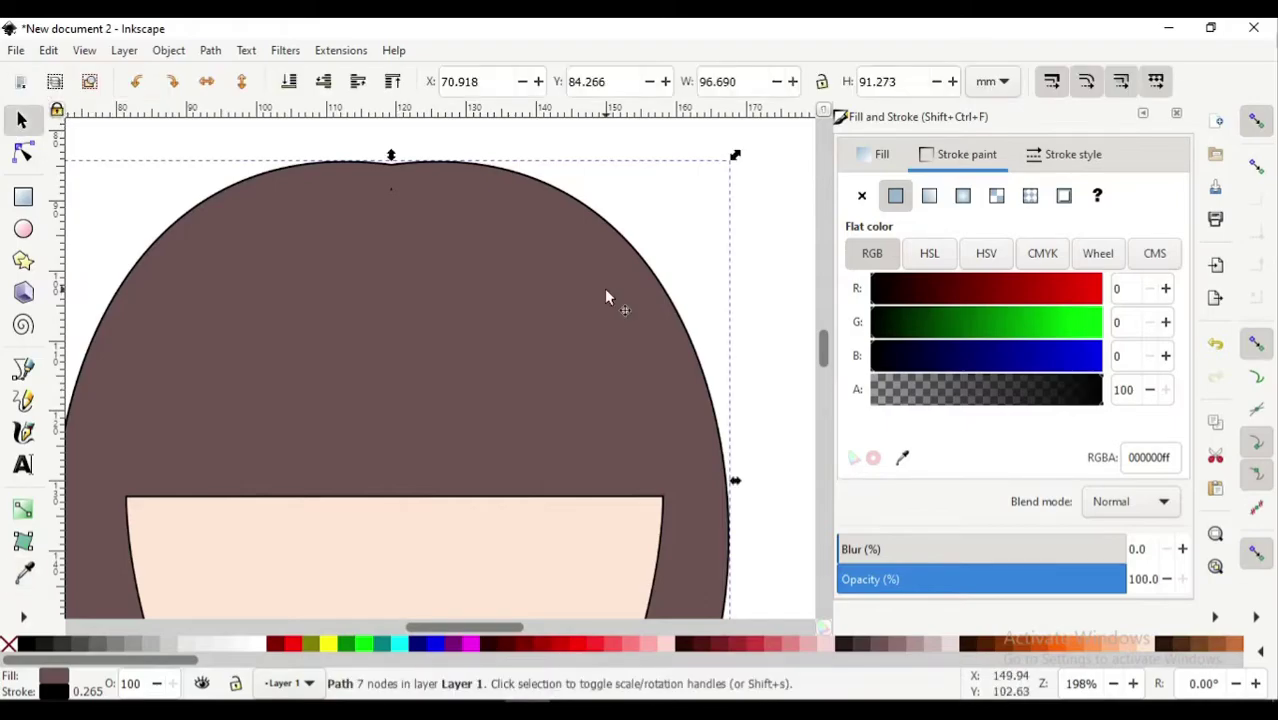
ctrl+scroll(605, 289, down, 1)
scroll(605, 289, down, 3)
scroll(605, 289, up, 2)
ctrl+scroll(552, 340, up, 1)
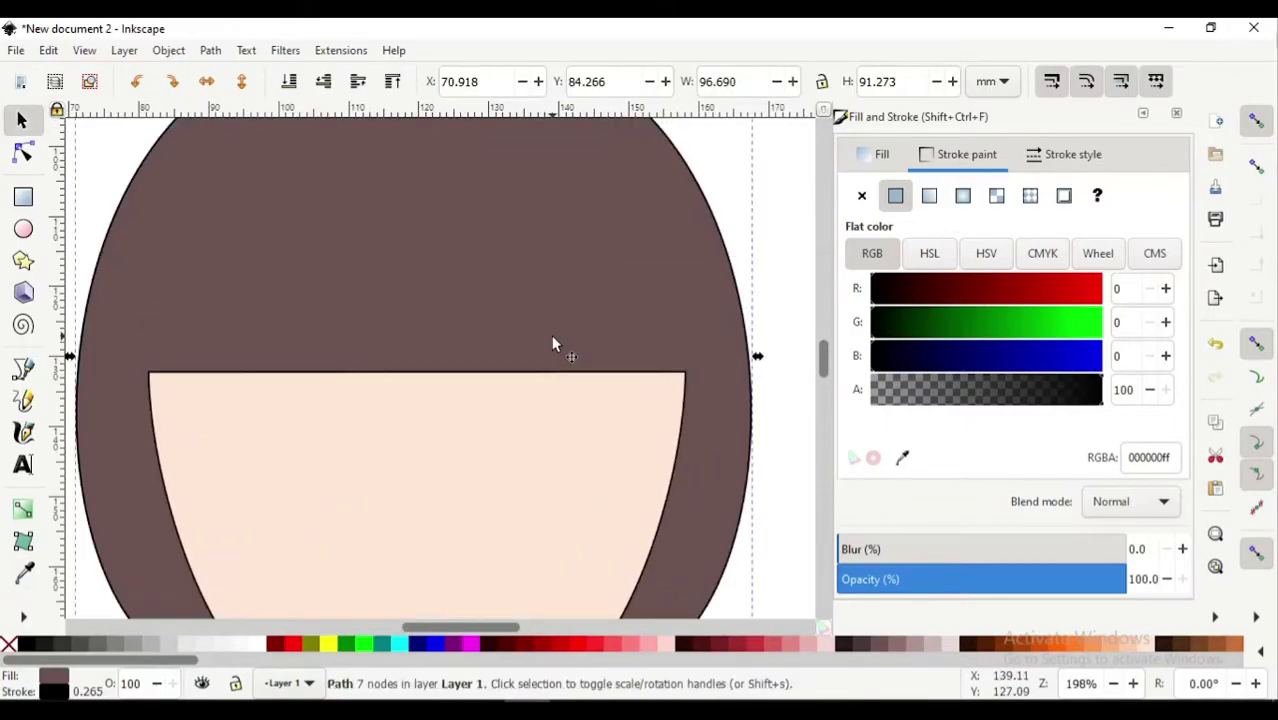
scroll(552, 340, up, 1)
scroll(552, 340, down, 1)
scroll(339, 318, up, 1)
Draw a curved strand line on the bangs' left and curve the bangs' lower edge slightly upward
click(23, 368)
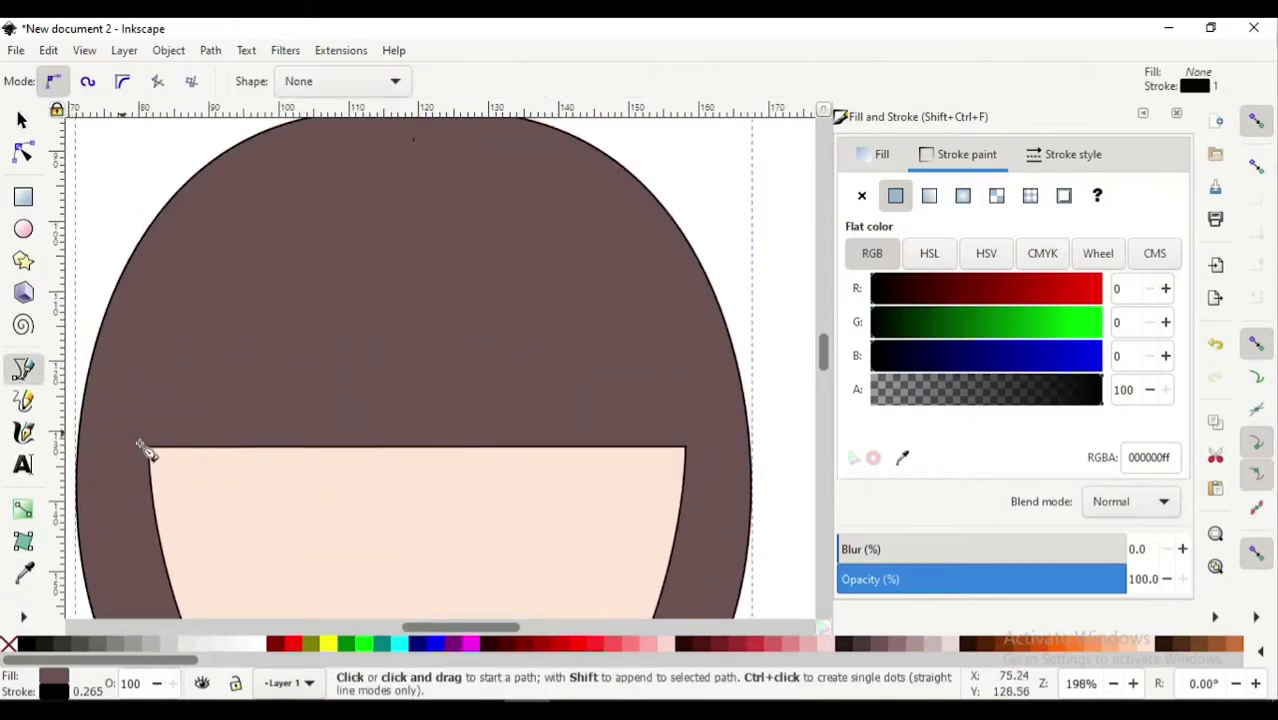
click(148, 448)
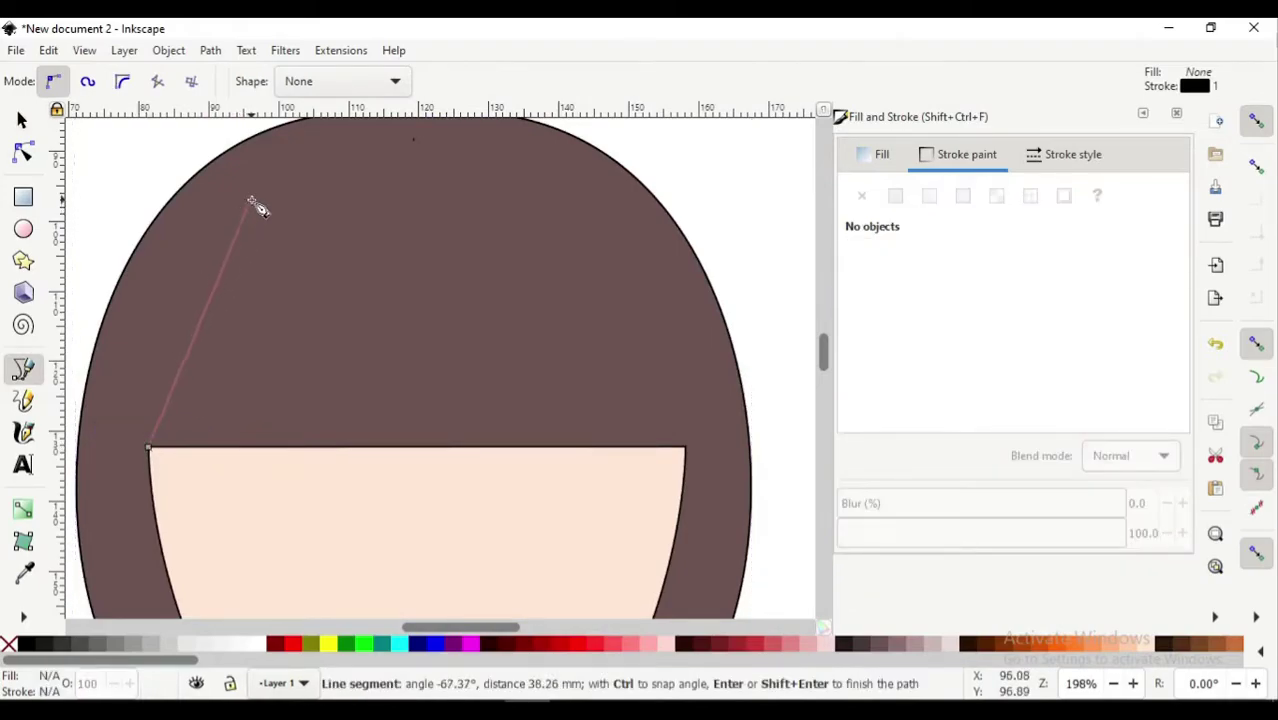
double_click(250, 200)
key(n)
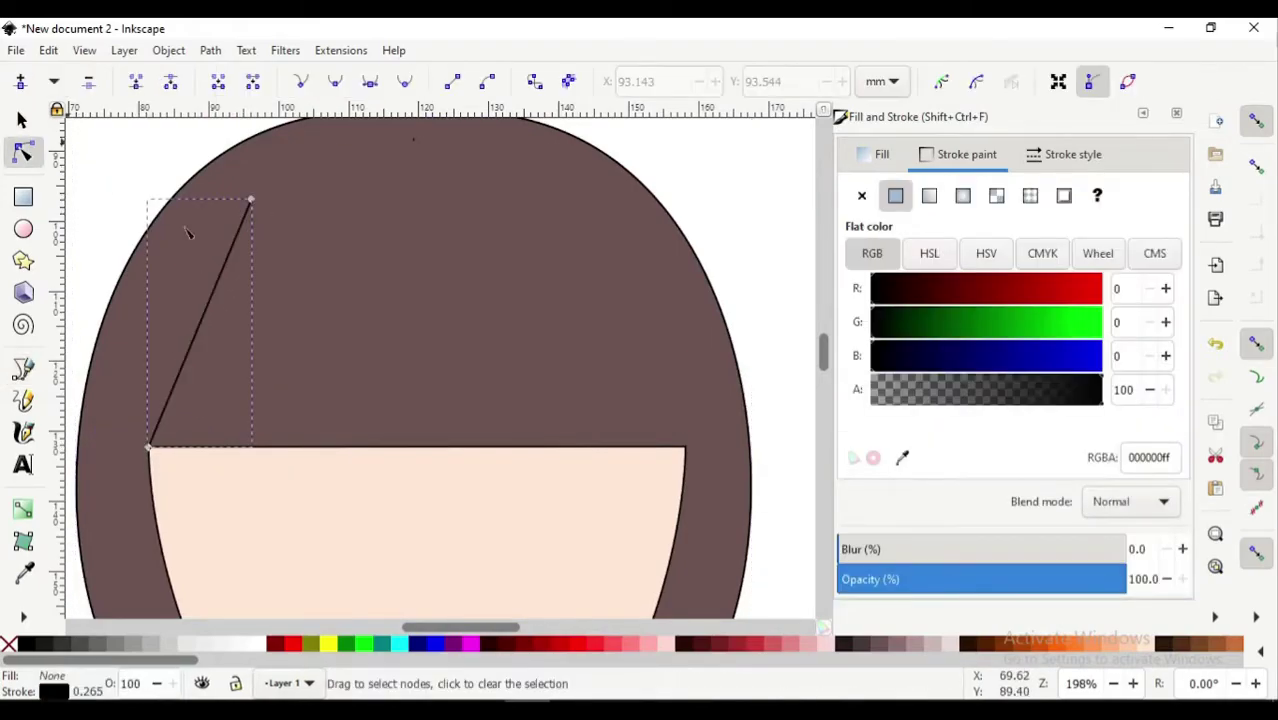
drag(205, 318, 200, 329)
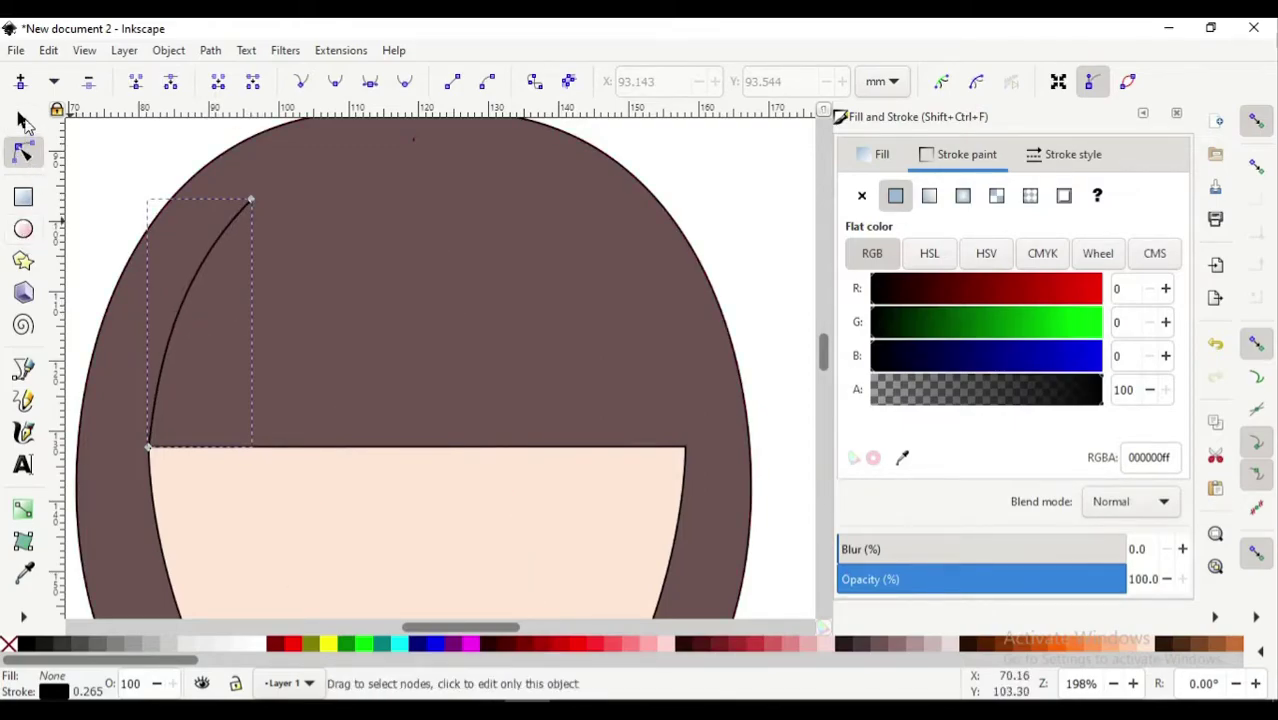
click(396, 447)
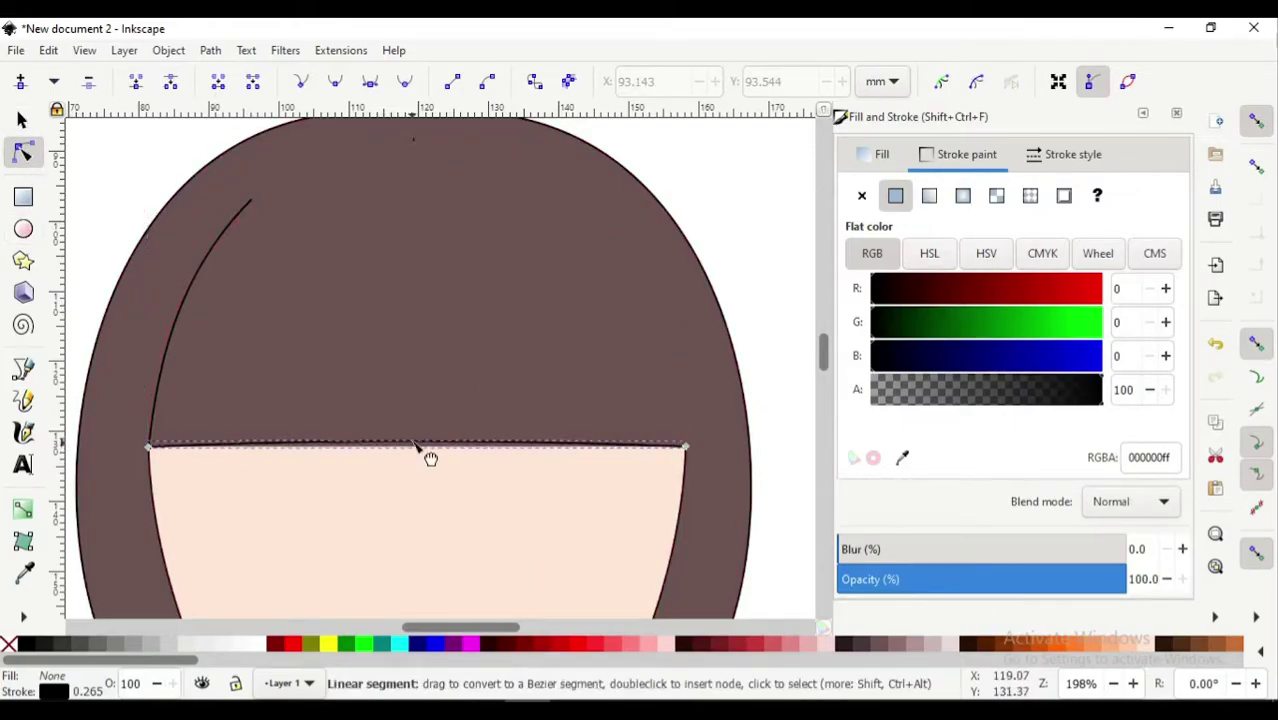
drag(420, 447, 415, 436)
click(418, 455)
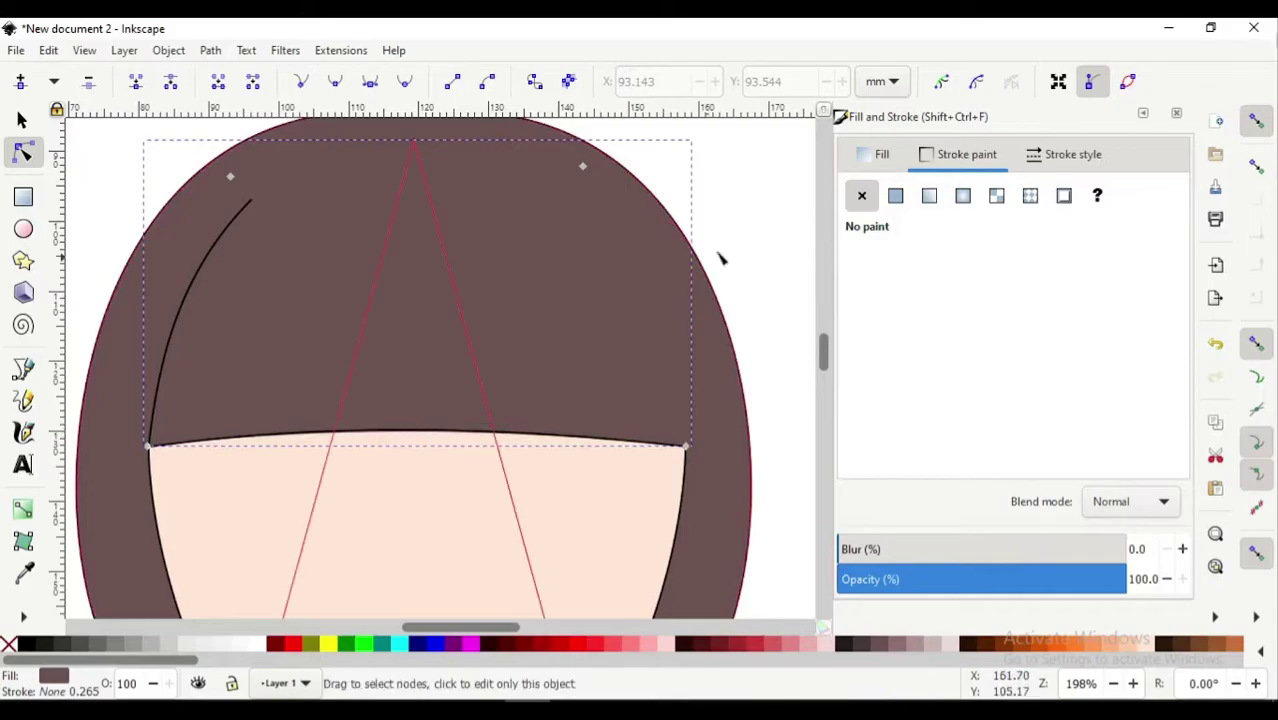
key(Escape)
Add a curved strand line at the bangs' right corner
click(24, 369)
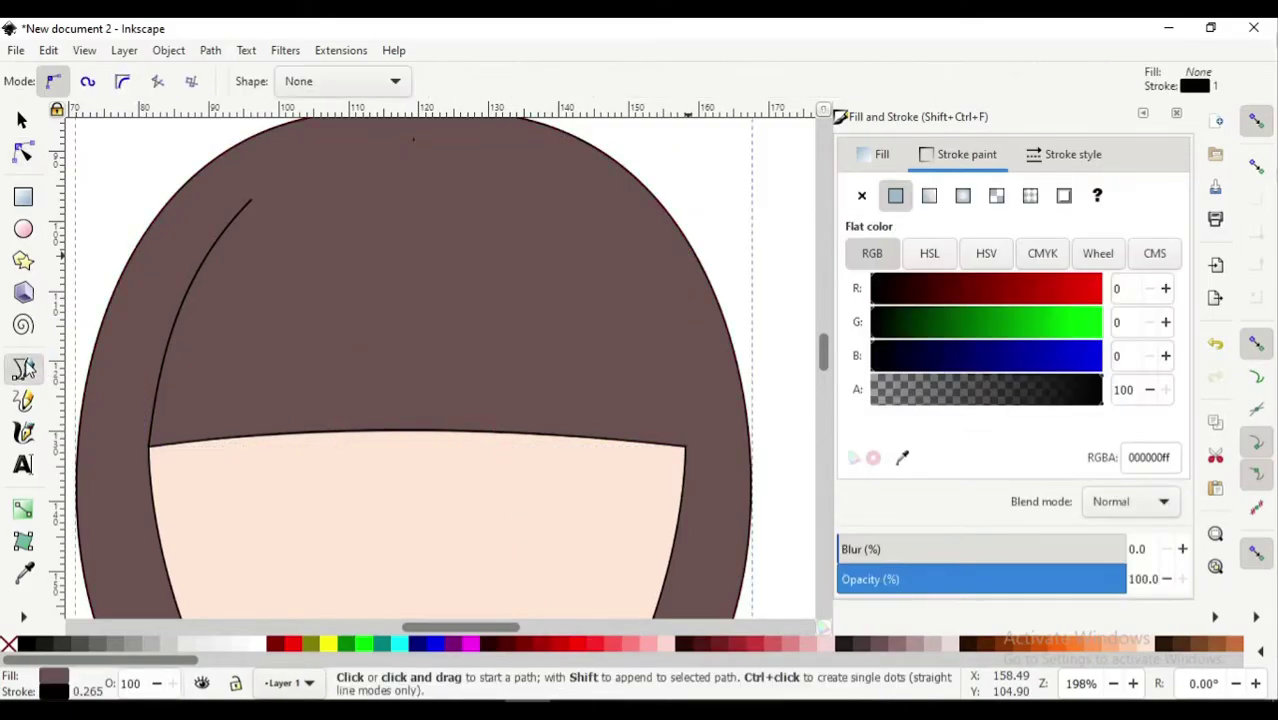
click(685, 447)
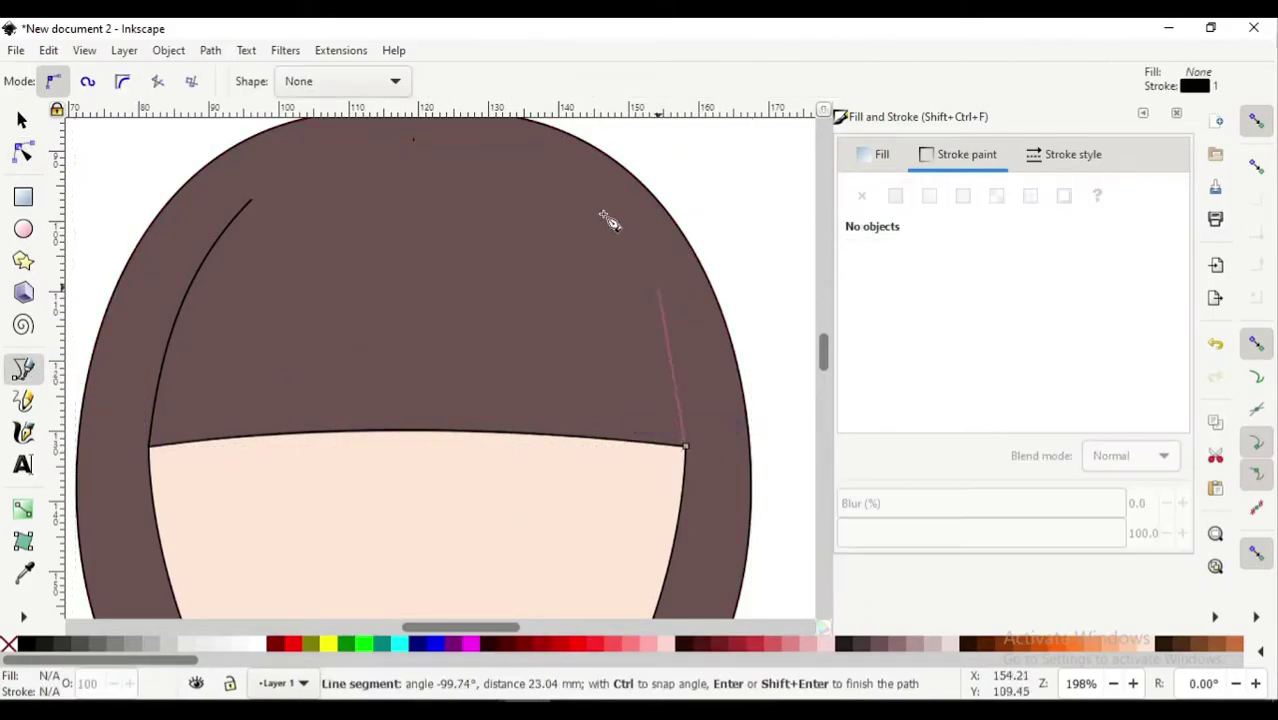
key(Return)
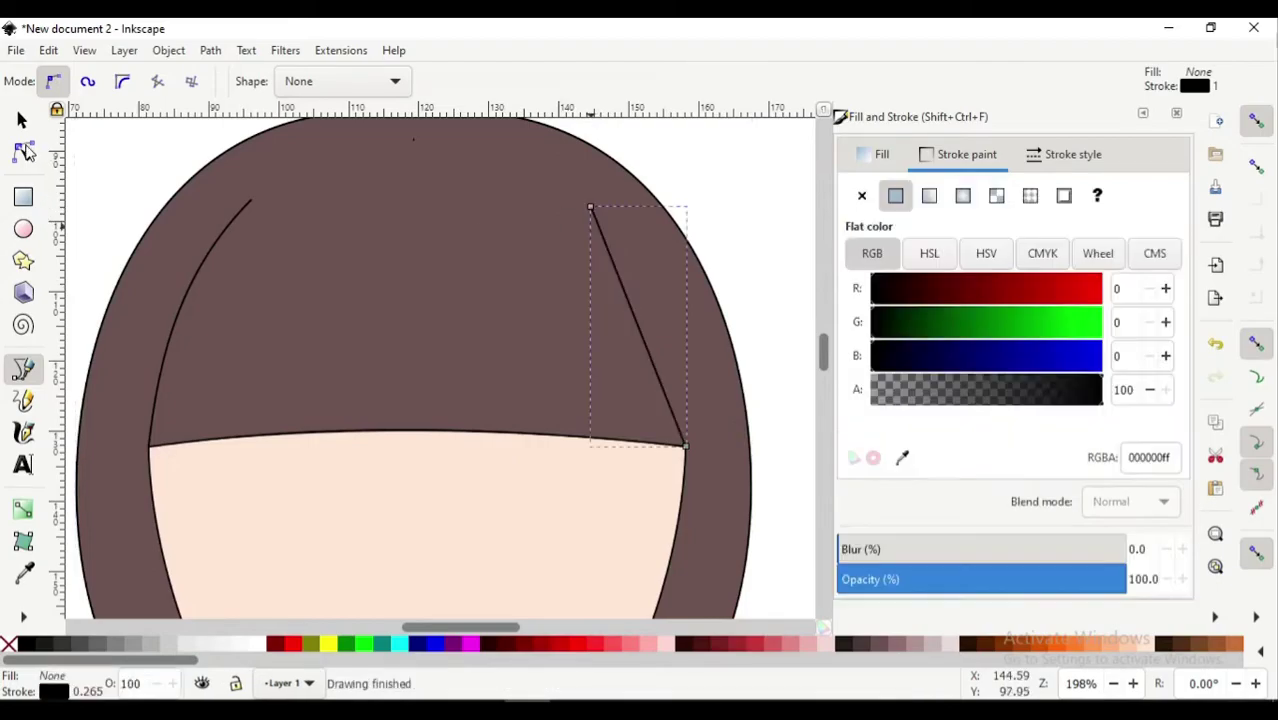
click(24, 151)
drag(650, 339, 675, 336)
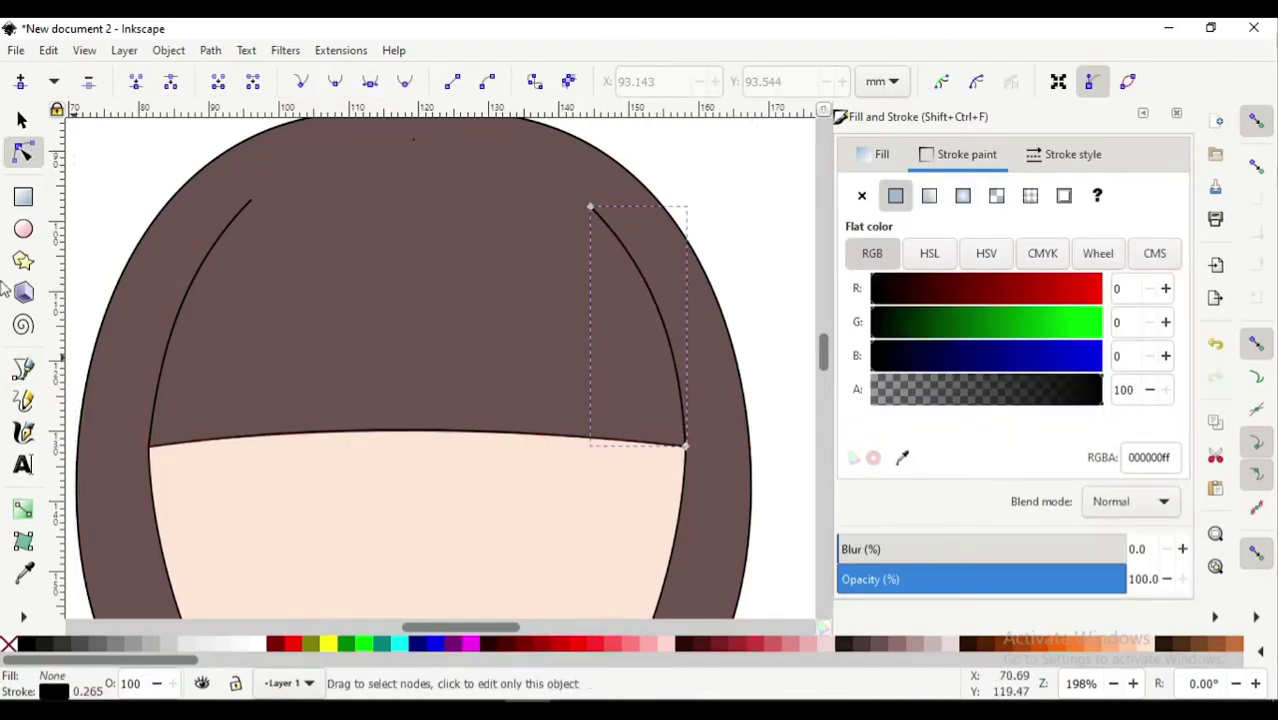
Draw two more strands up from the bangs' lower edge, snapping the vertical one onto the hairline
click(36, 368)
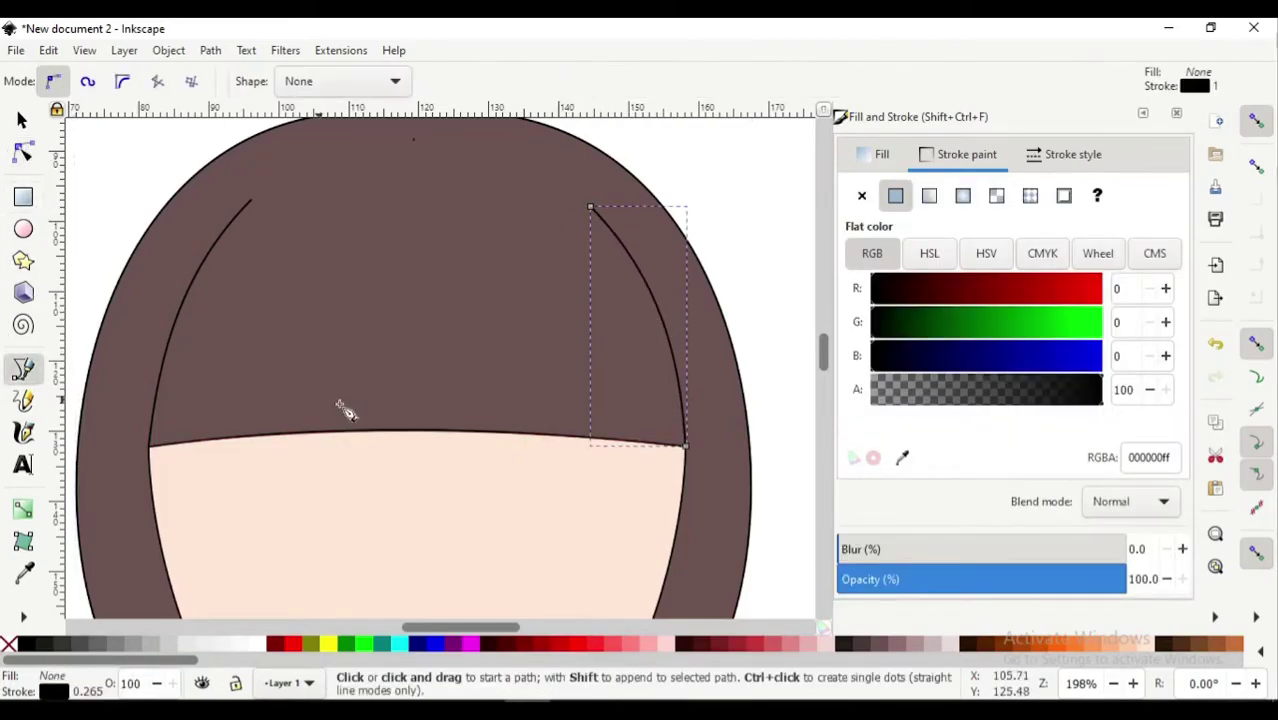
click(297, 434)
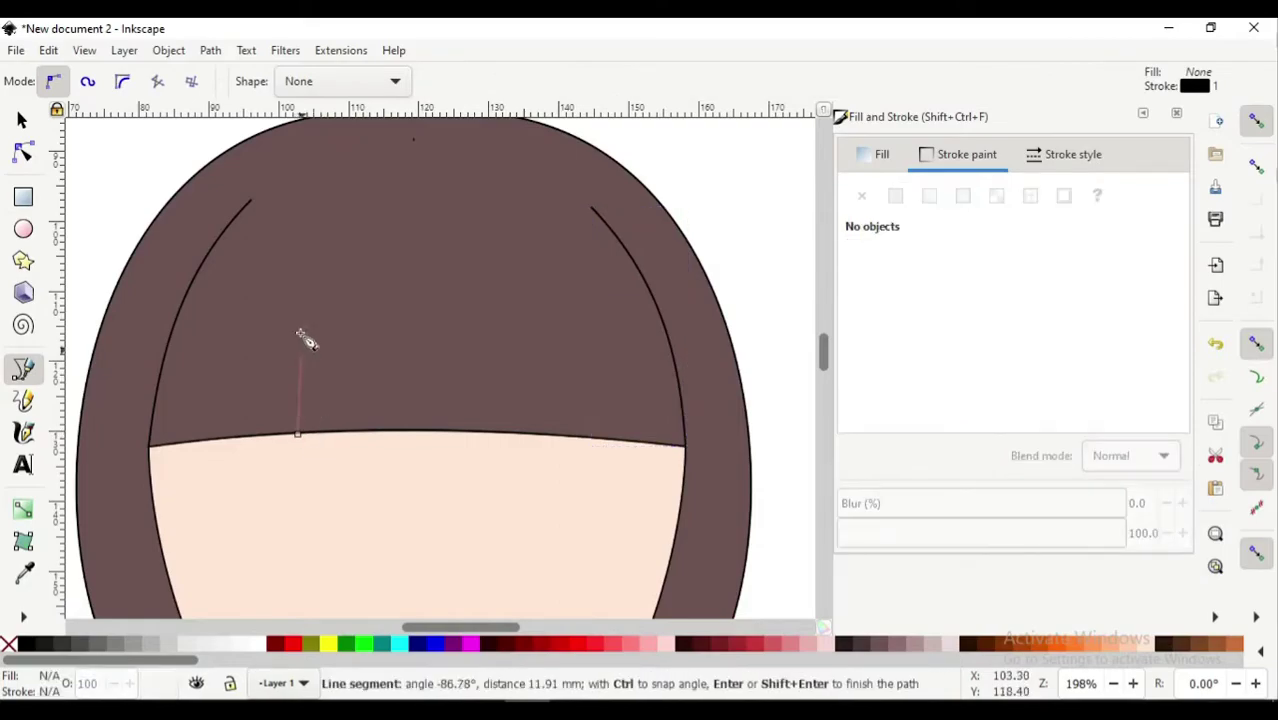
double_click(338, 197)
key(n)
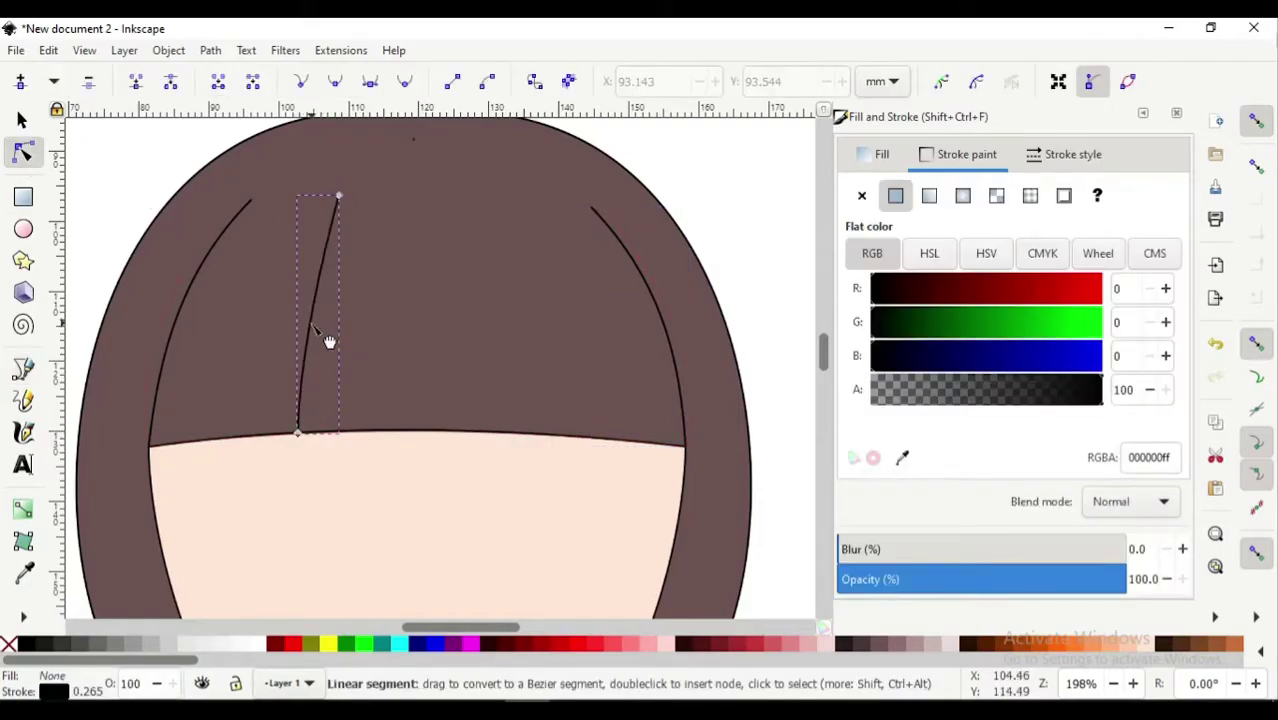
click(23, 368)
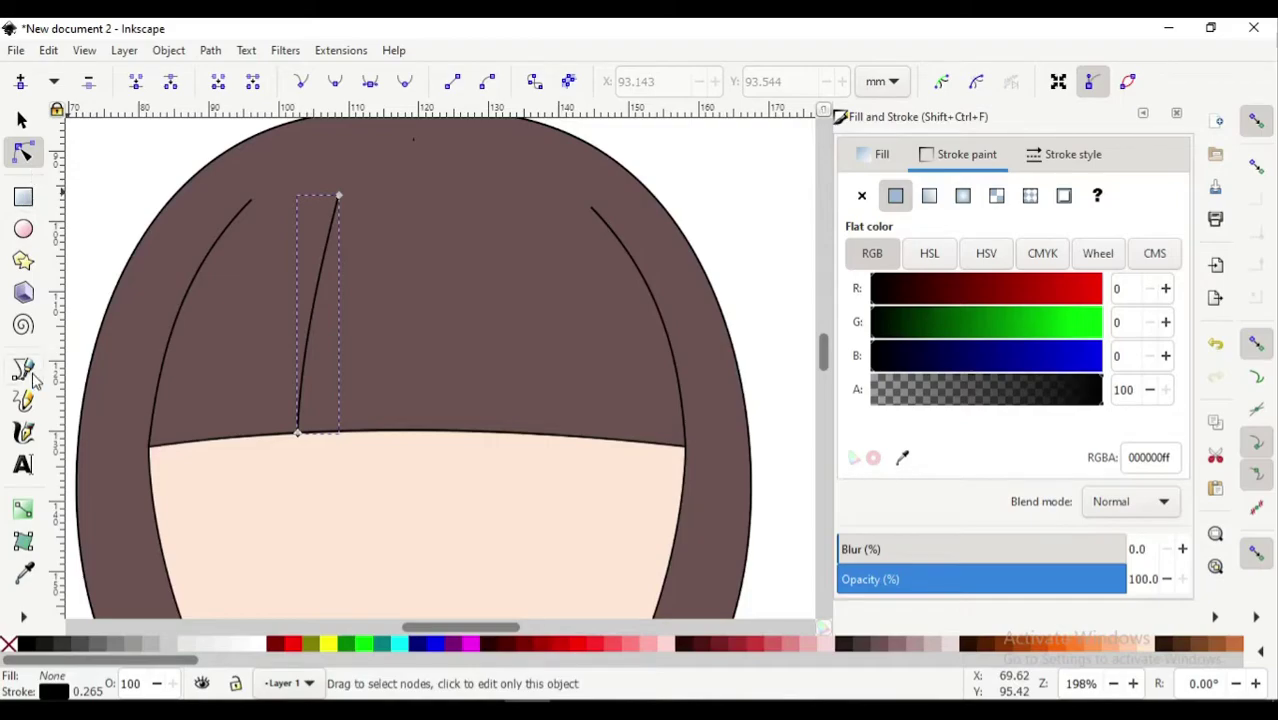
click(428, 433)
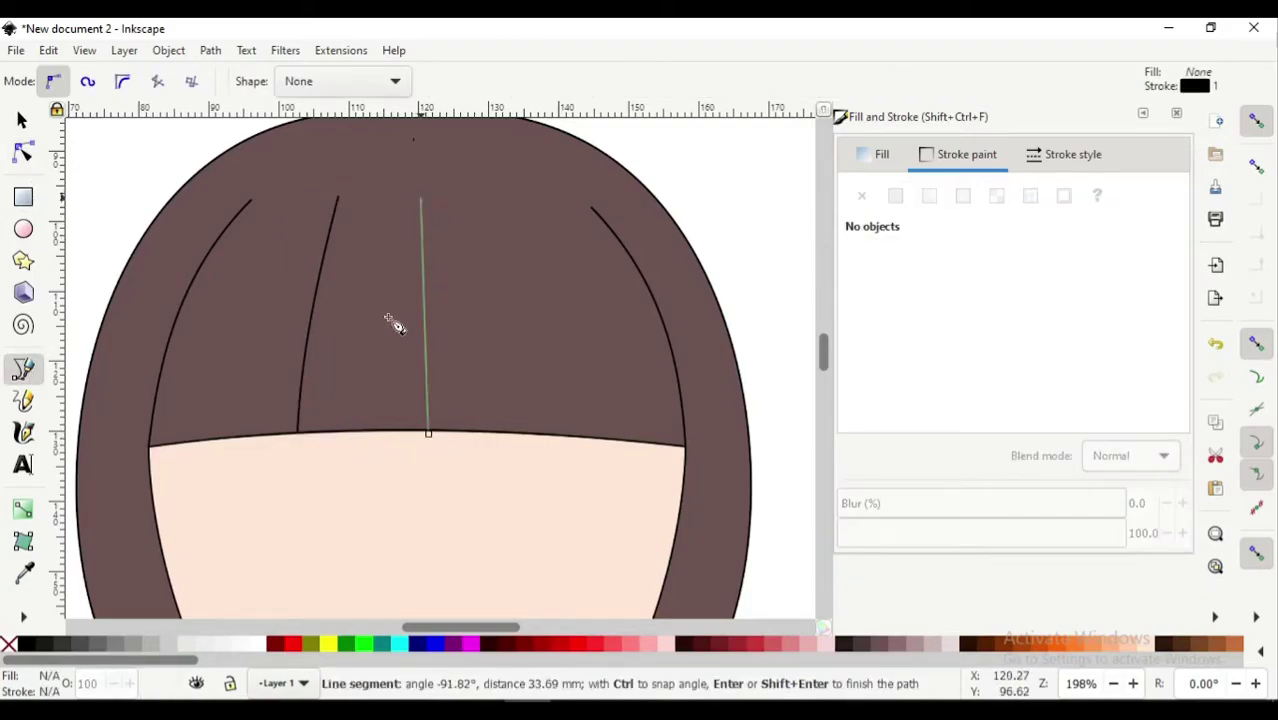
key(Return)
click(23, 151)
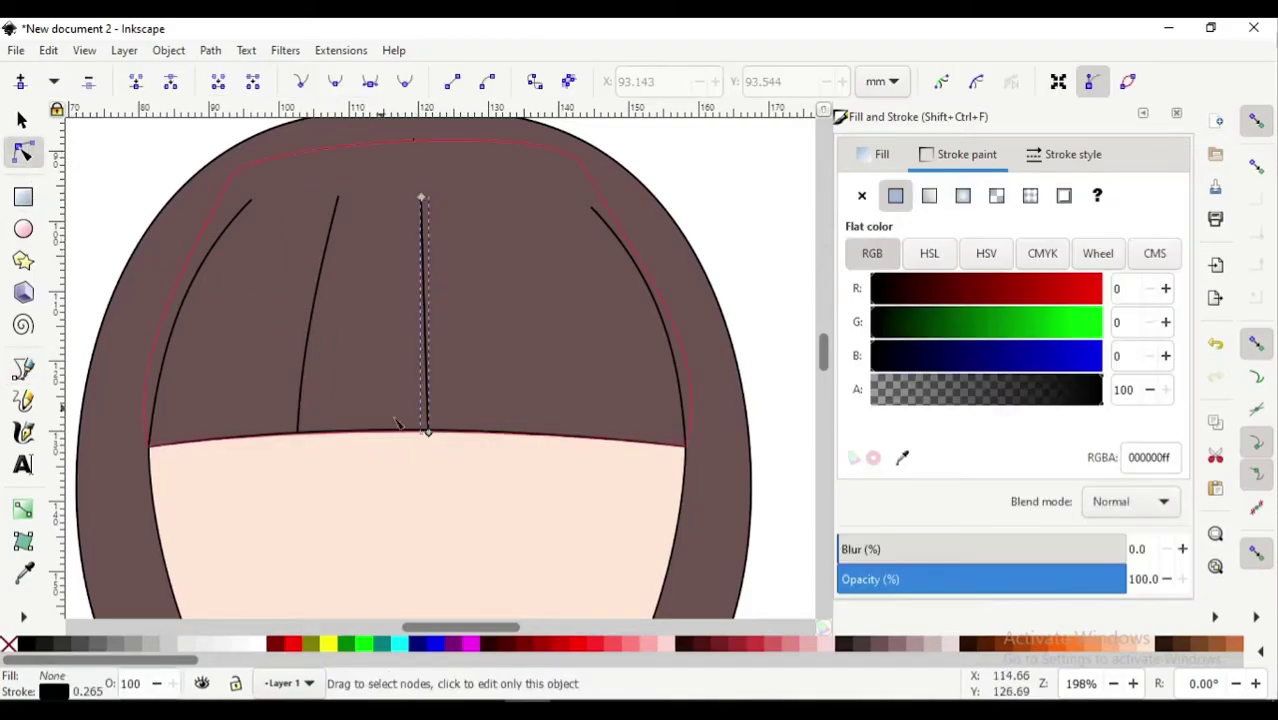
double_click(441, 349)
drag(428, 433, 427, 429)
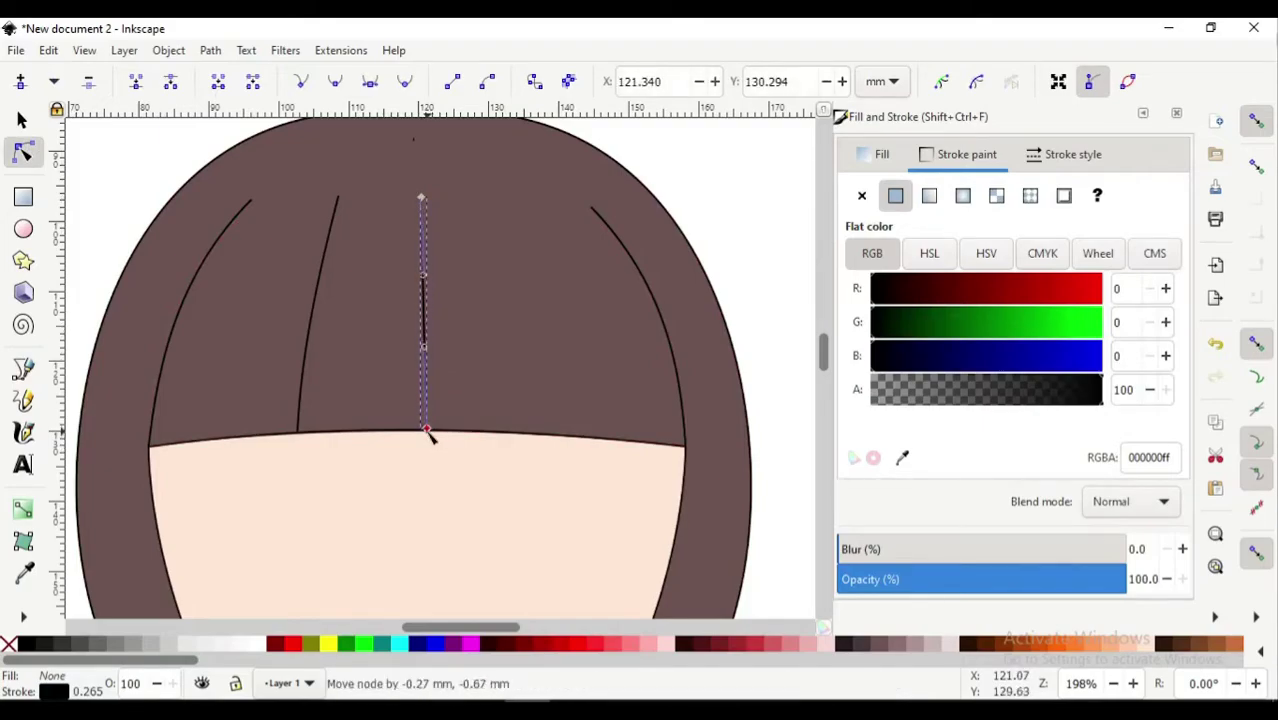
Add another gently curved strand right of centre on the bangs
key(b)
click(555, 435)
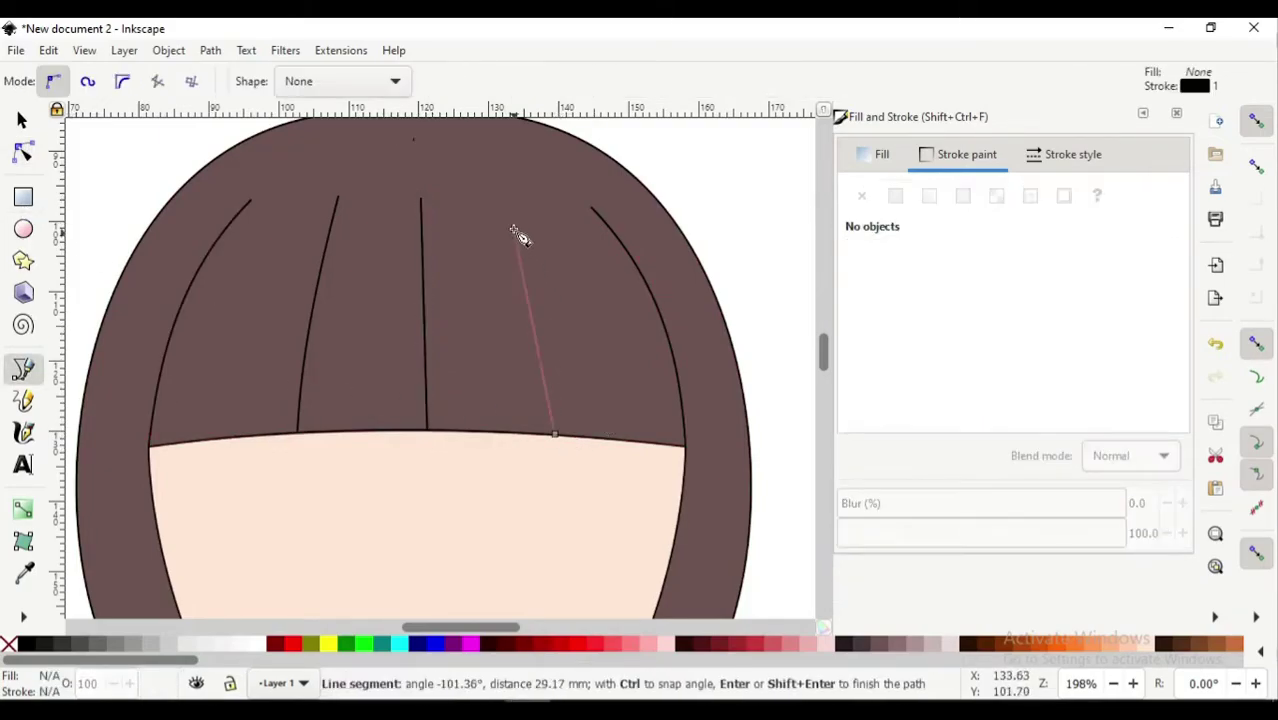
double_click(517, 207)
key(n)
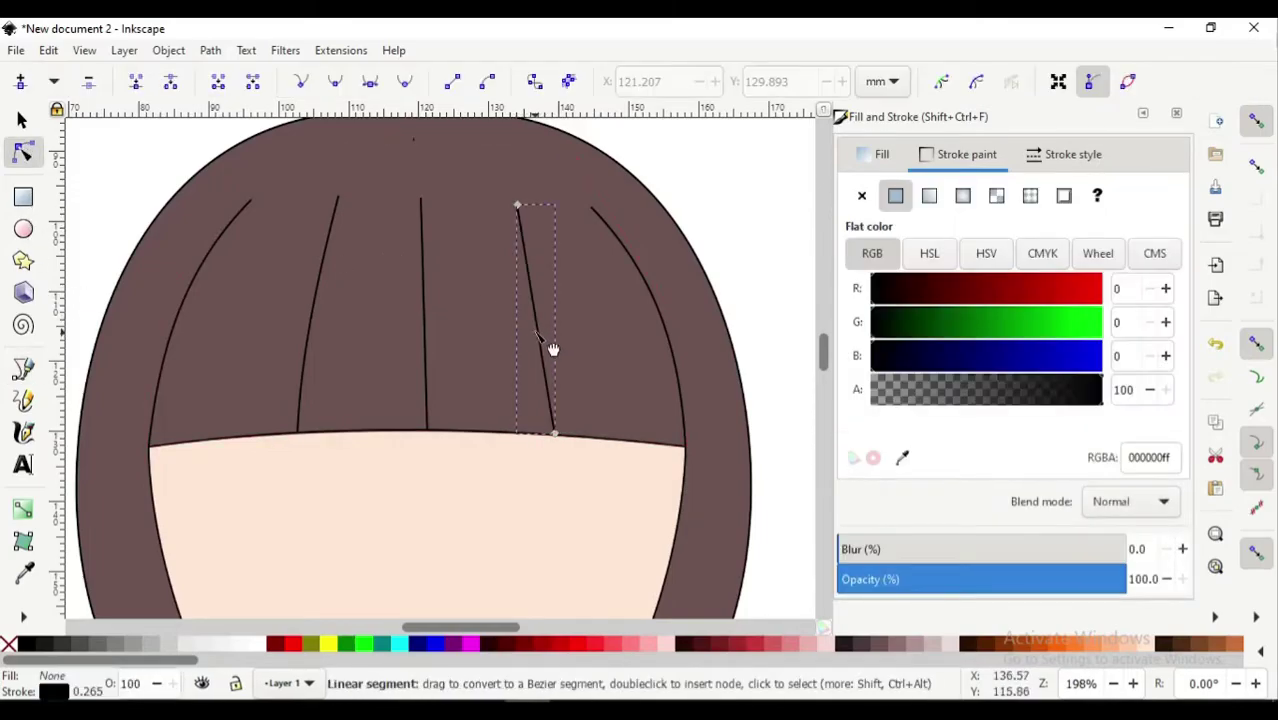
drag(550, 345, 562, 354)
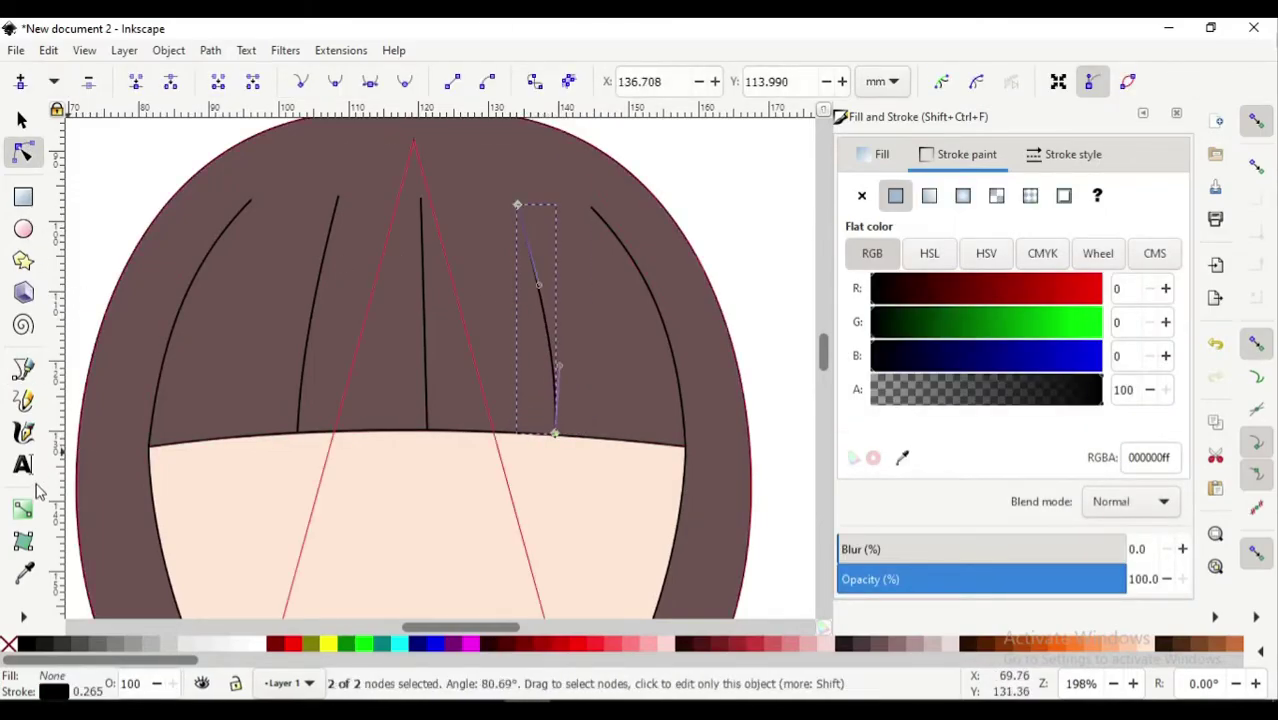
Add a short central strand plus further strands near the left and right of the bangs
key(b)
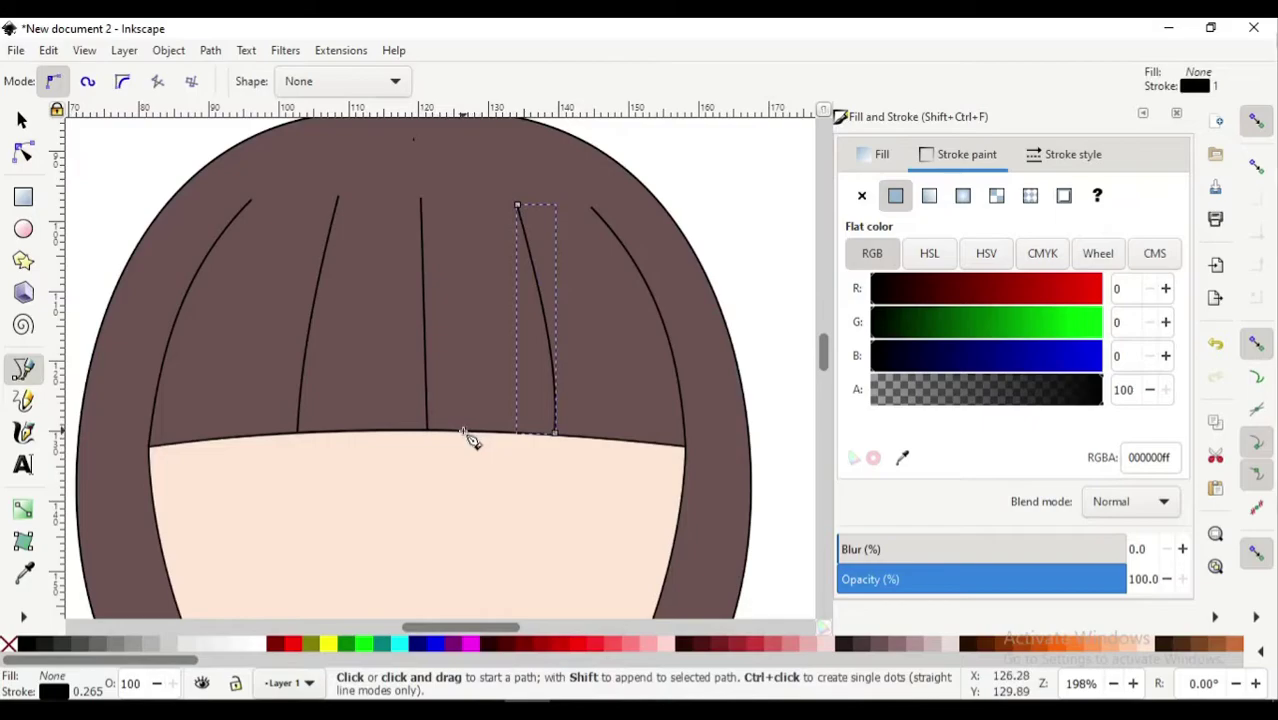
click(463, 432)
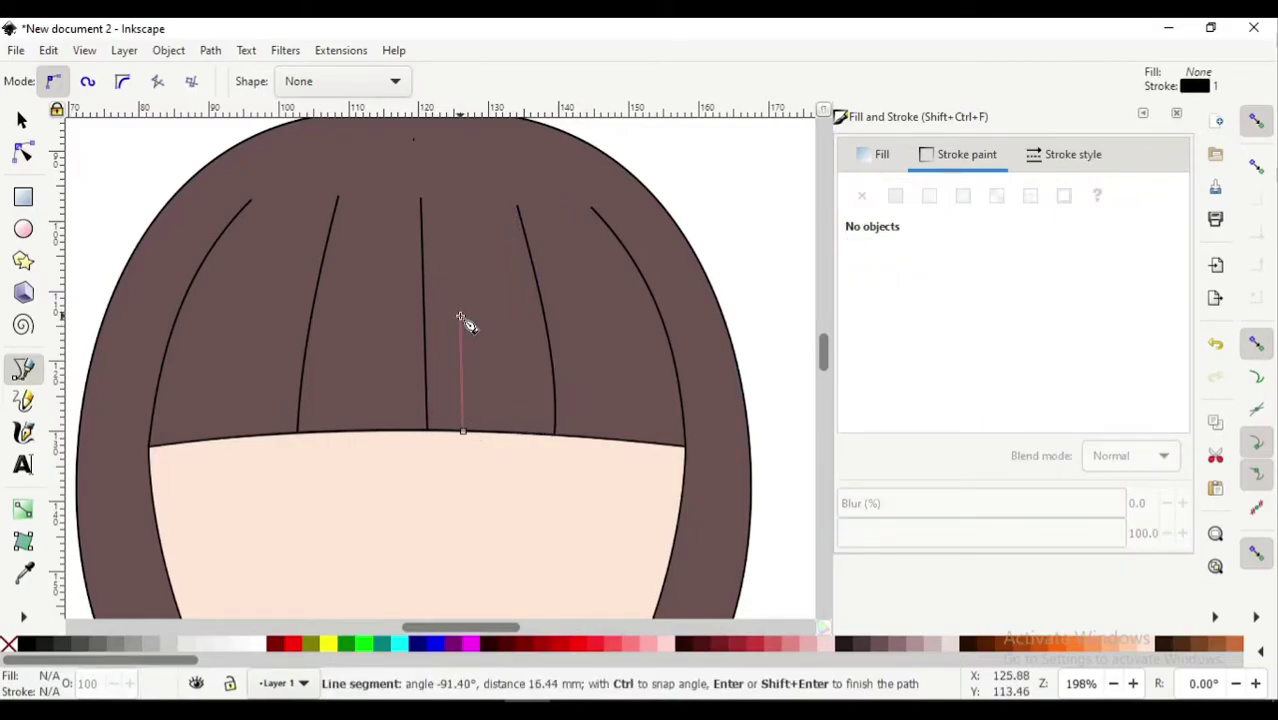
key(Return)
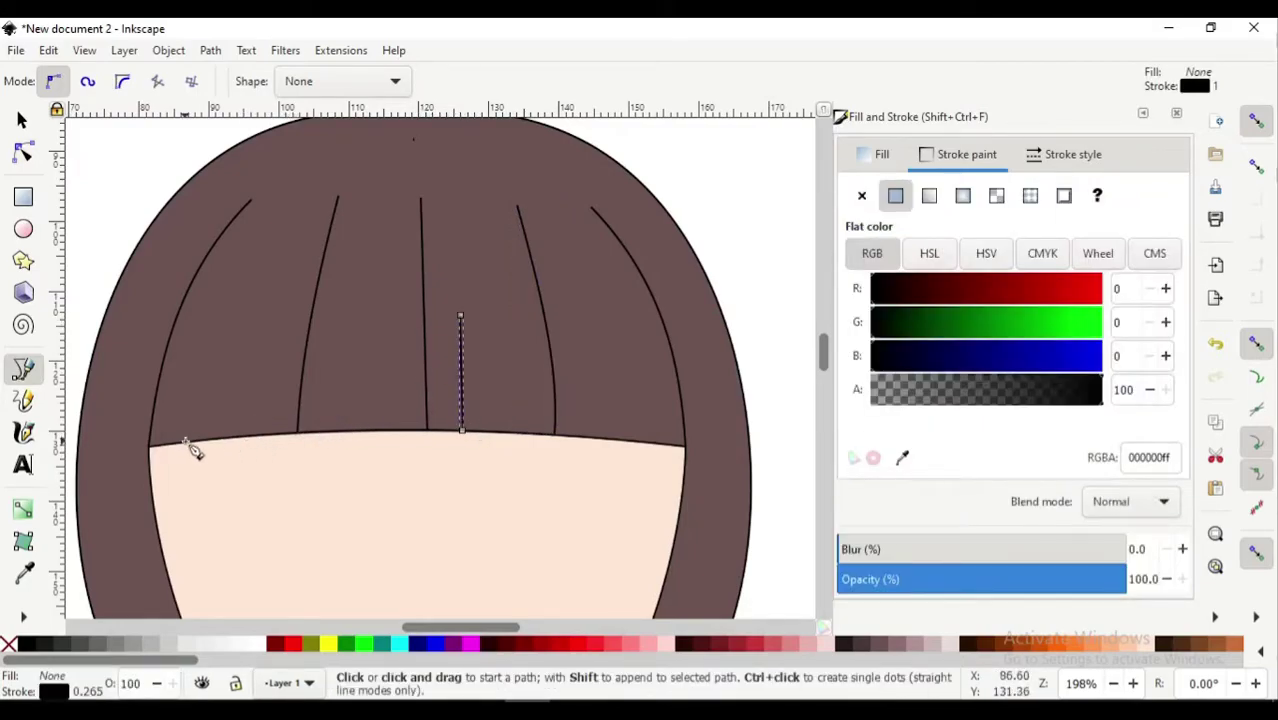
click(185, 444)
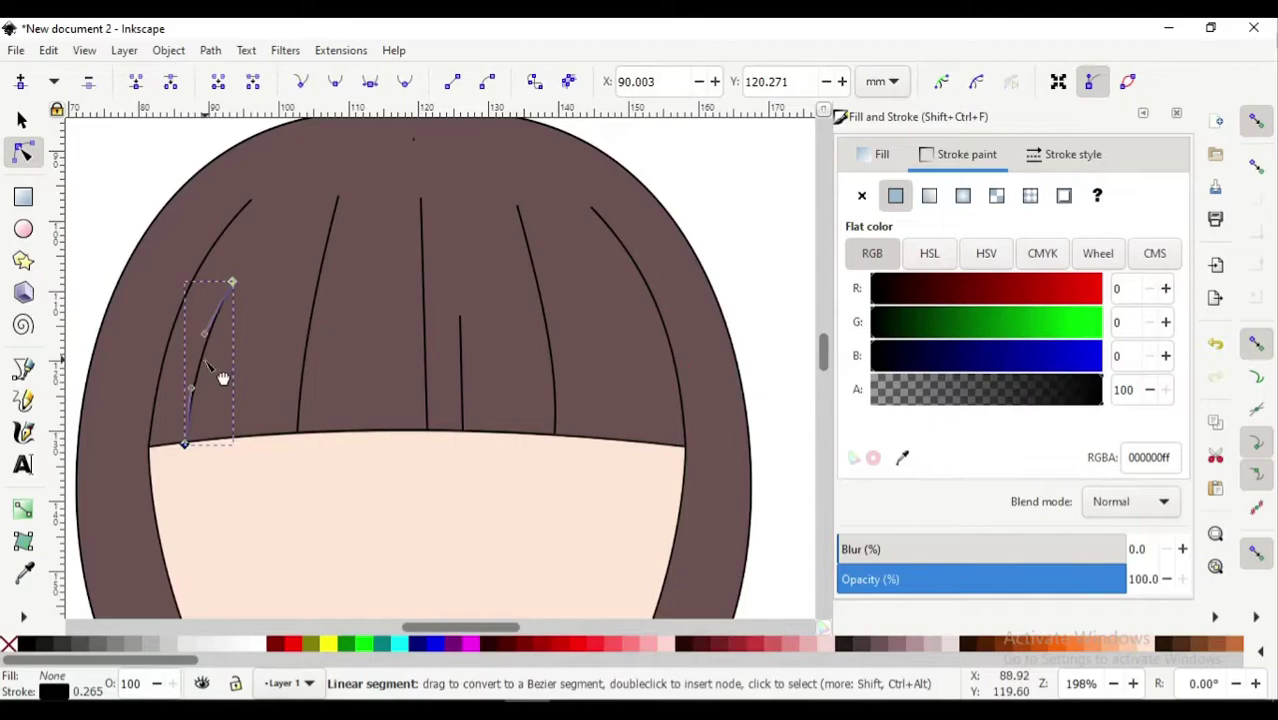
click(250, 464)
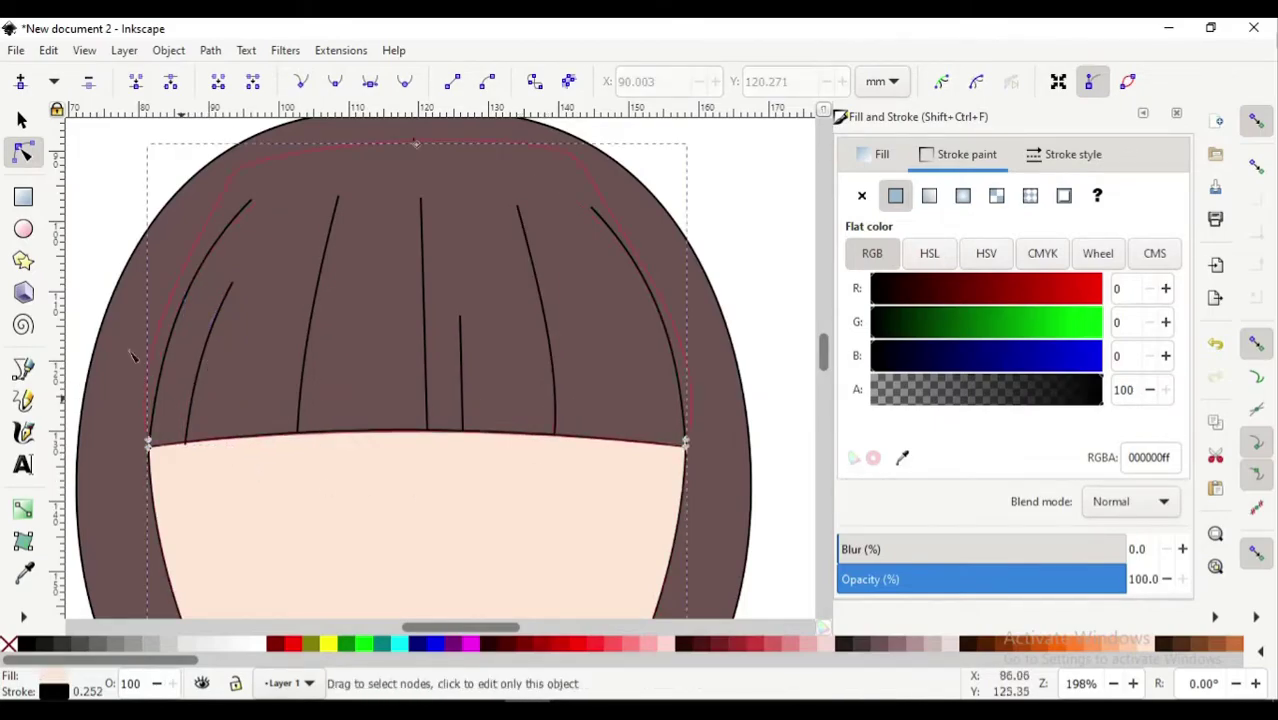
click(25, 368)
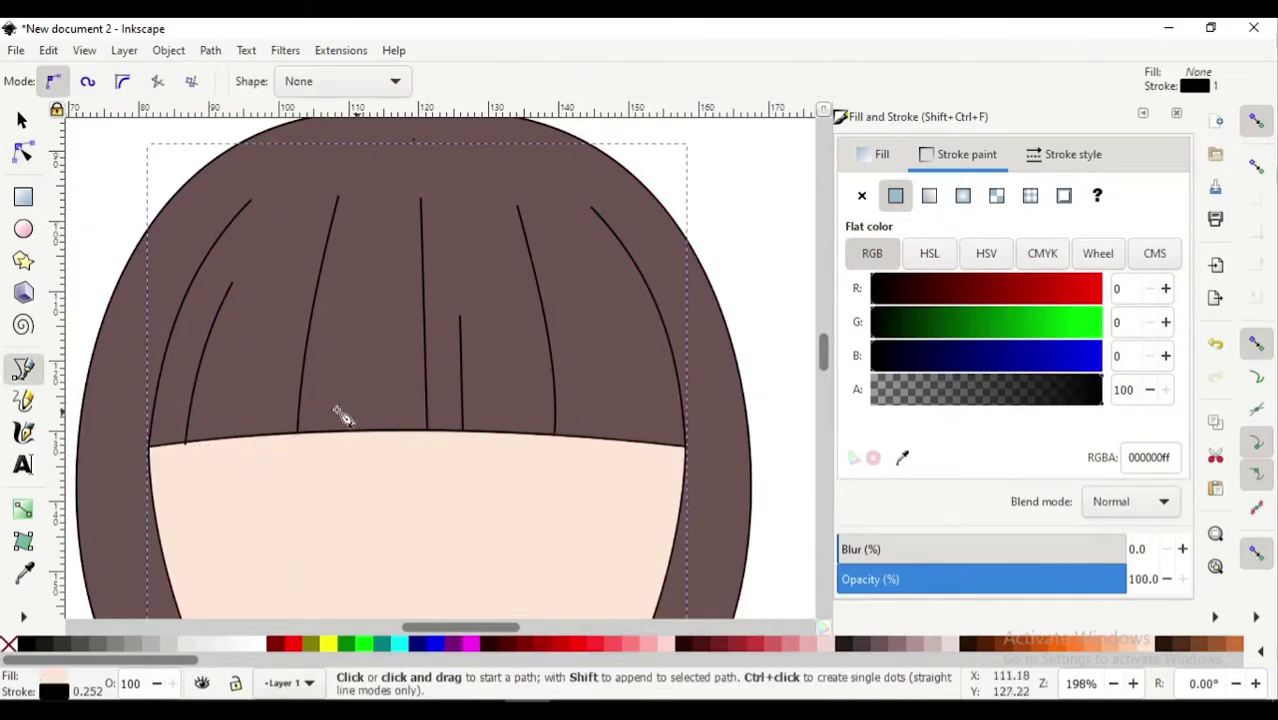
click(645, 432)
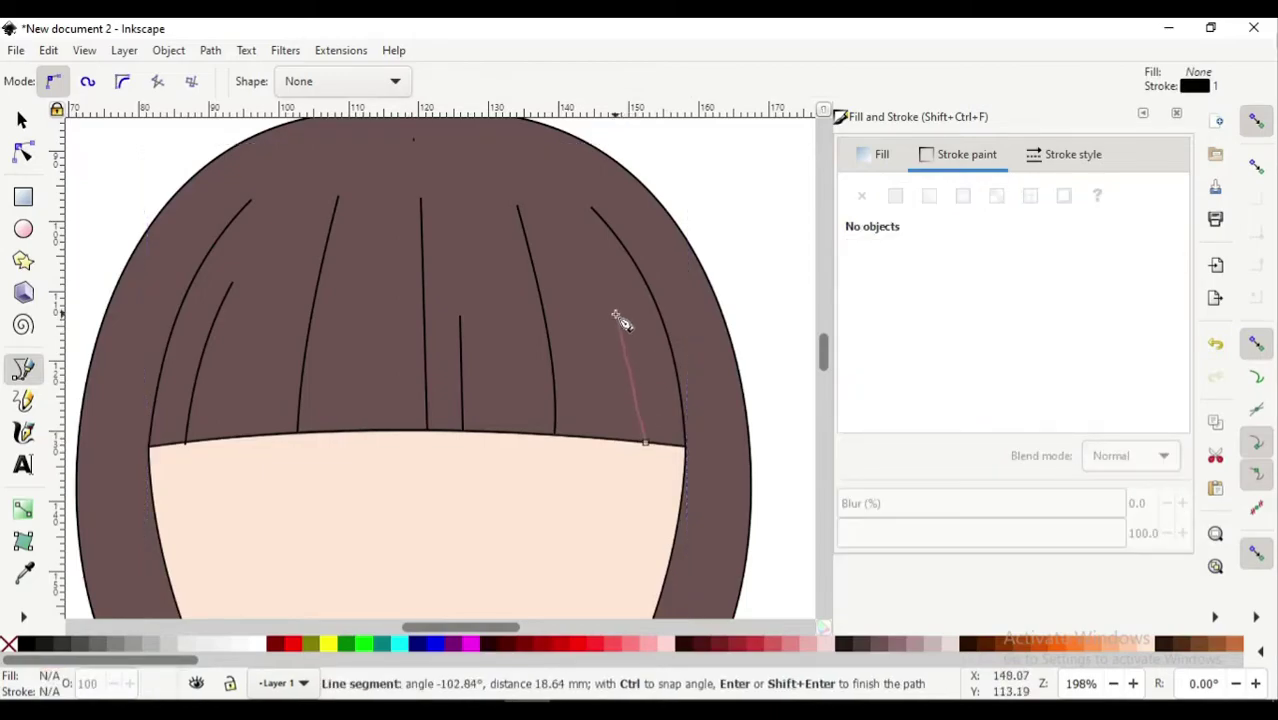
key(Return)
click(23, 152)
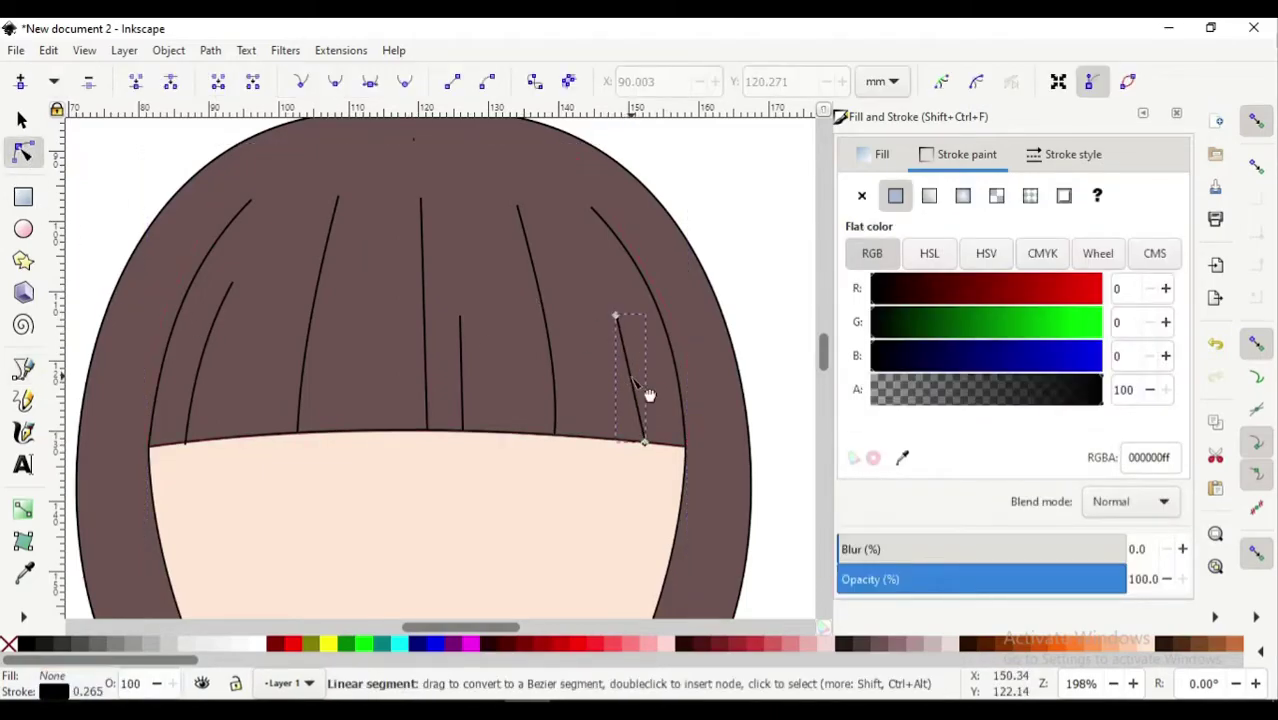
click(750, 229)
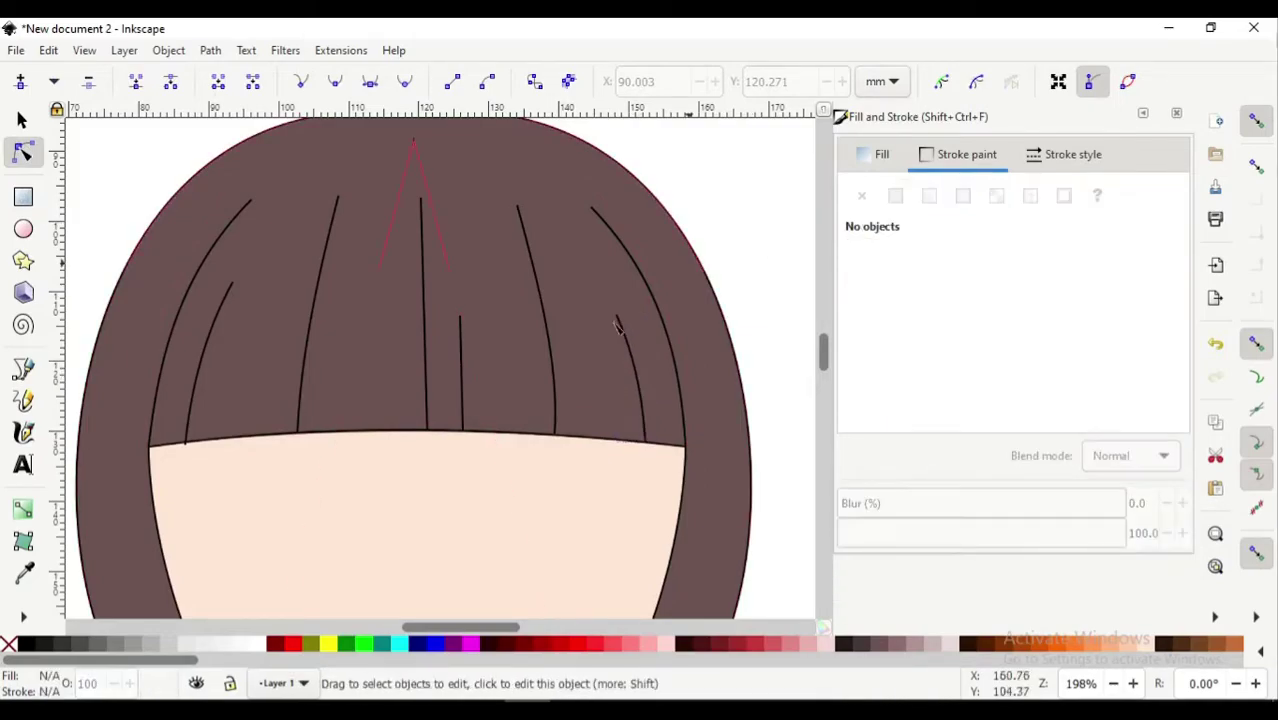
scroll(393, 476, up, 3)
scroll(527, 548, down, 2)
scroll(527, 548, down, 1)
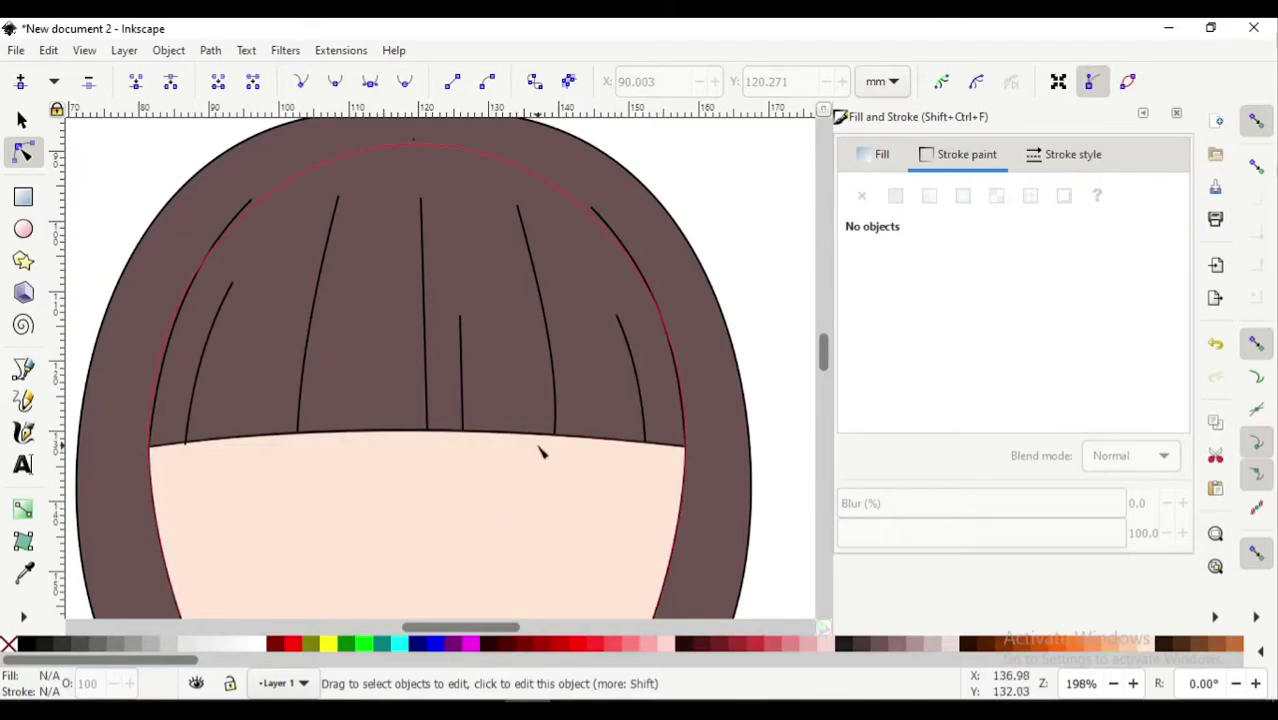
scroll(542, 448, down, 1)
scroll(542, 448, down, 1)
scroll(540, 452, down, 1)
scroll(540, 452, up, 1)
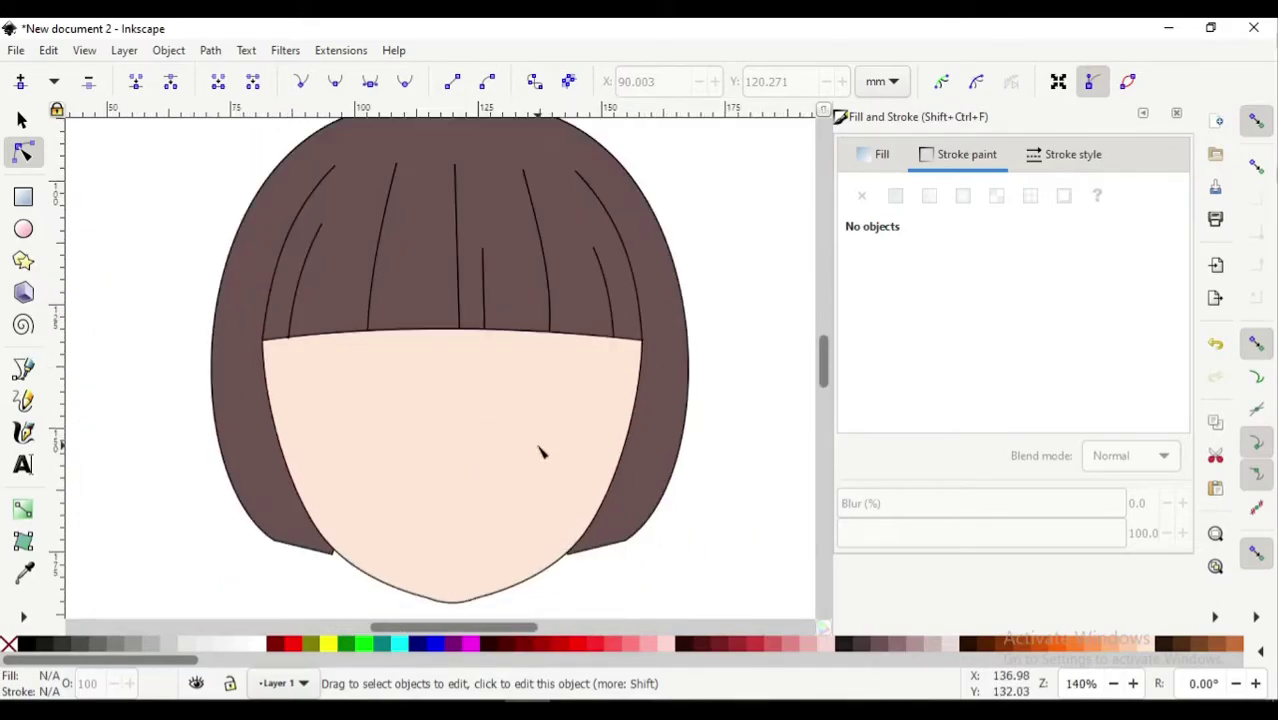
scroll(540, 452, up, 1)
scroll(538, 450, up, 3)
scroll(538, 450, up, 1)
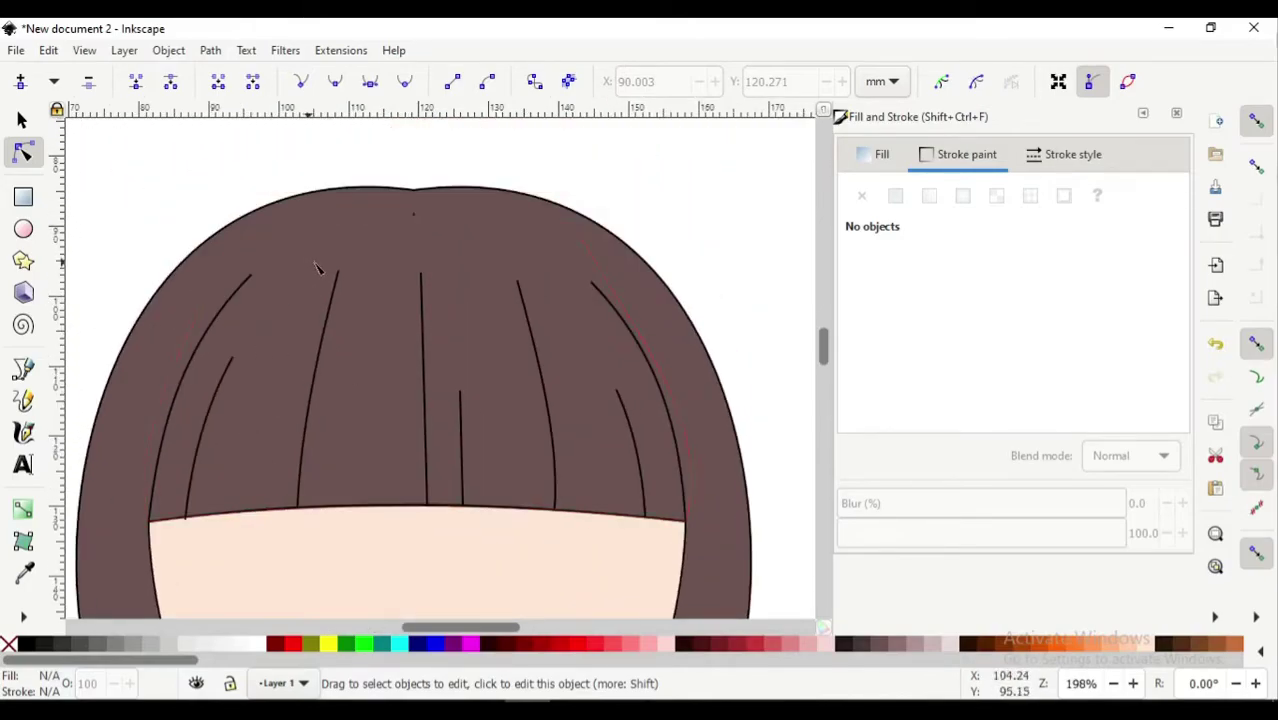
Duplicate the face shape, raise the copy to the top and remove its outline
click(385, 449)
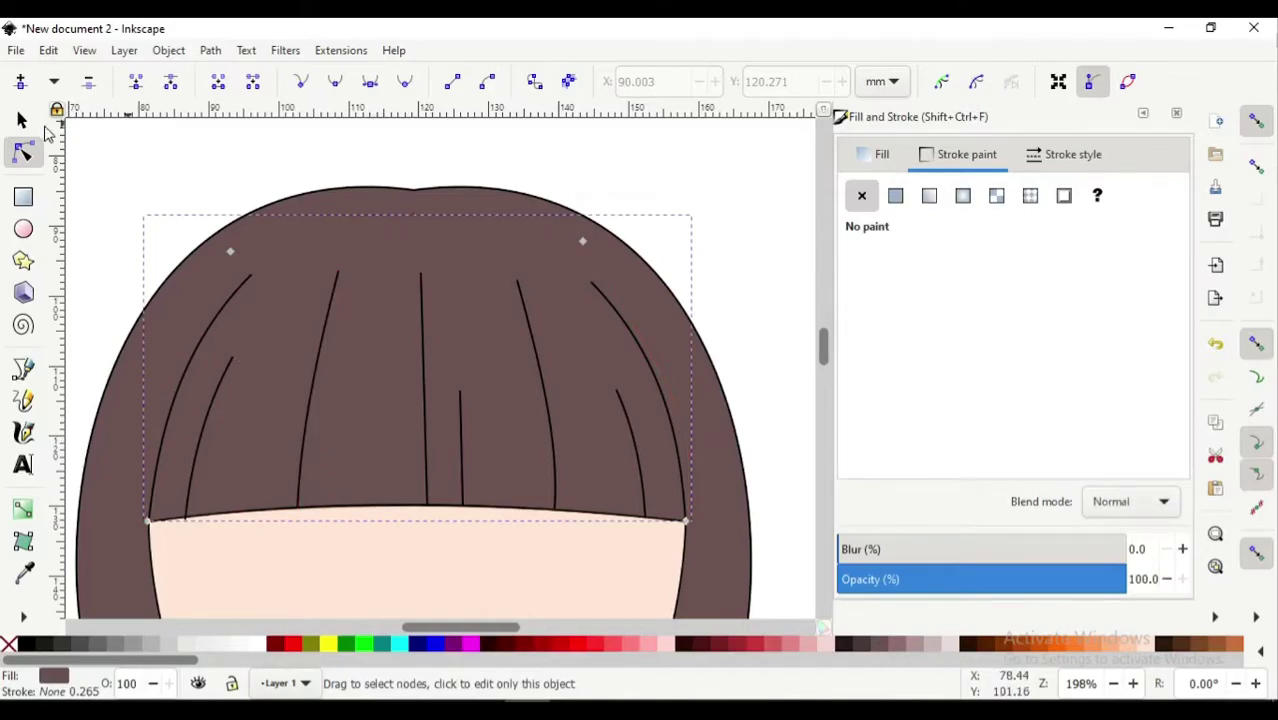
click(24, 124)
scroll(488, 515, down, 1)
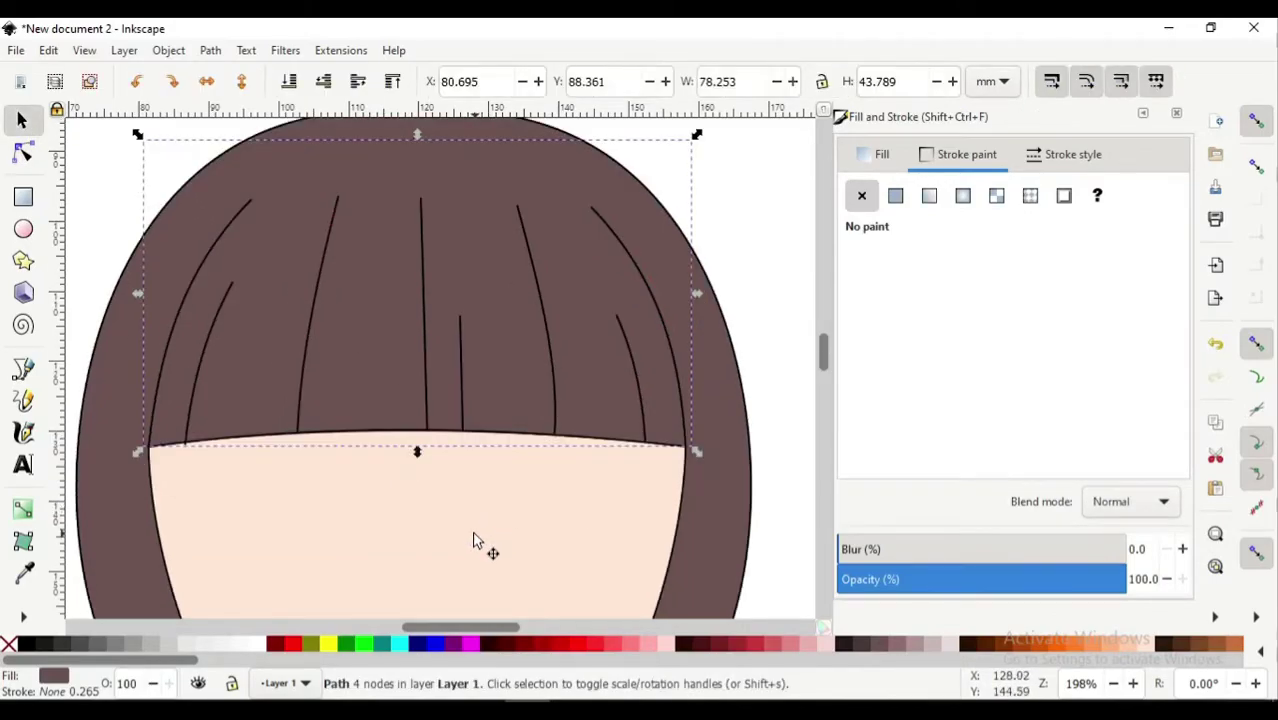
click(475, 540)
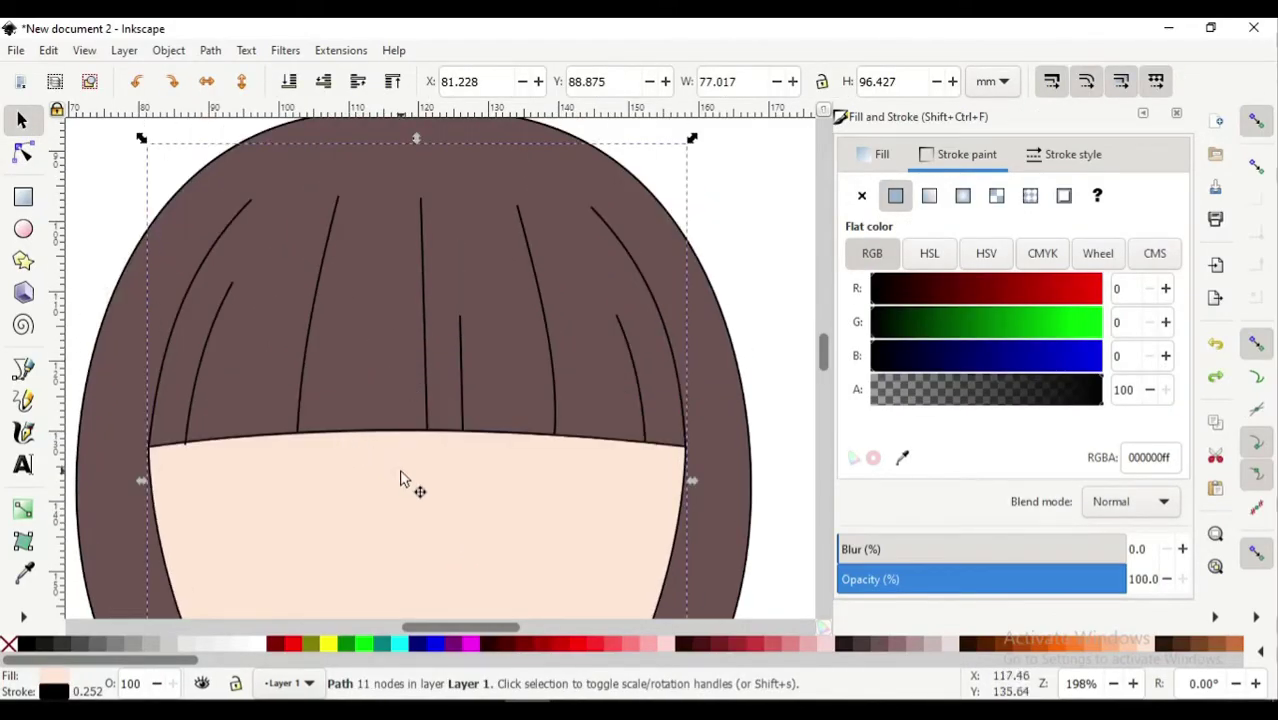
click(394, 350)
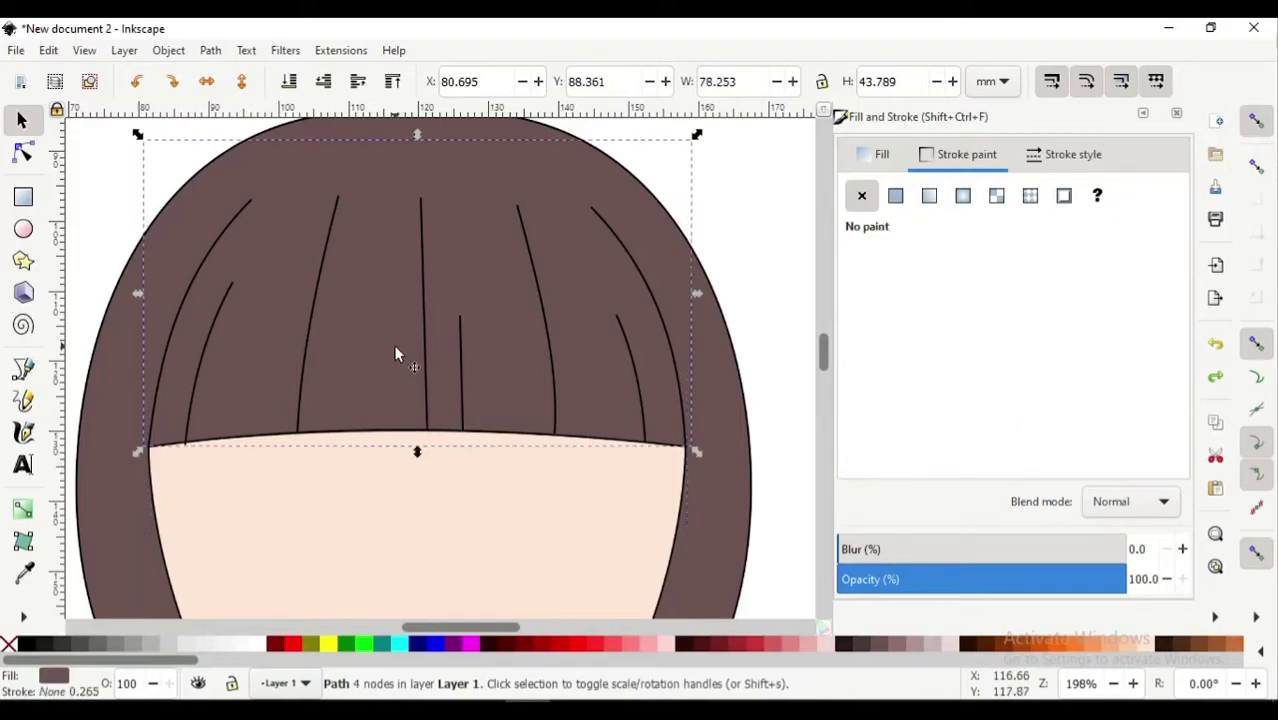
click(436, 513)
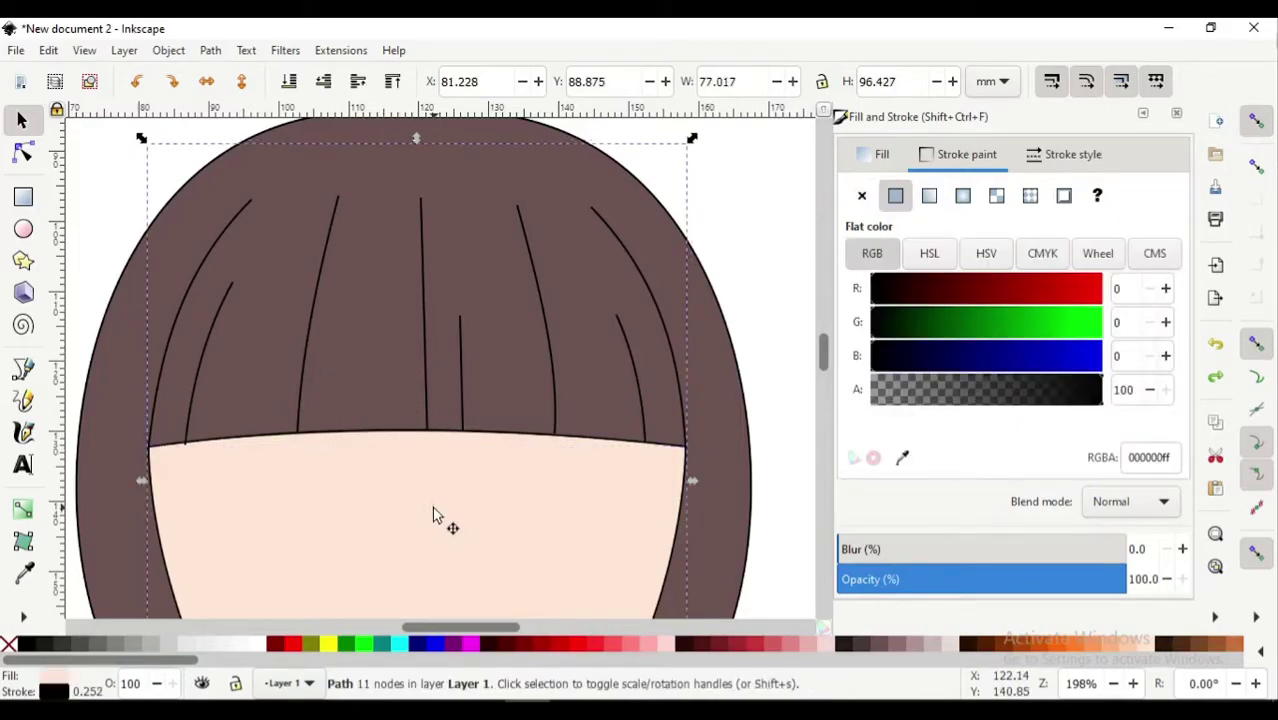
key(Escape)
scroll(433, 513, down, 1)
click(490, 447)
right_click(490, 447)
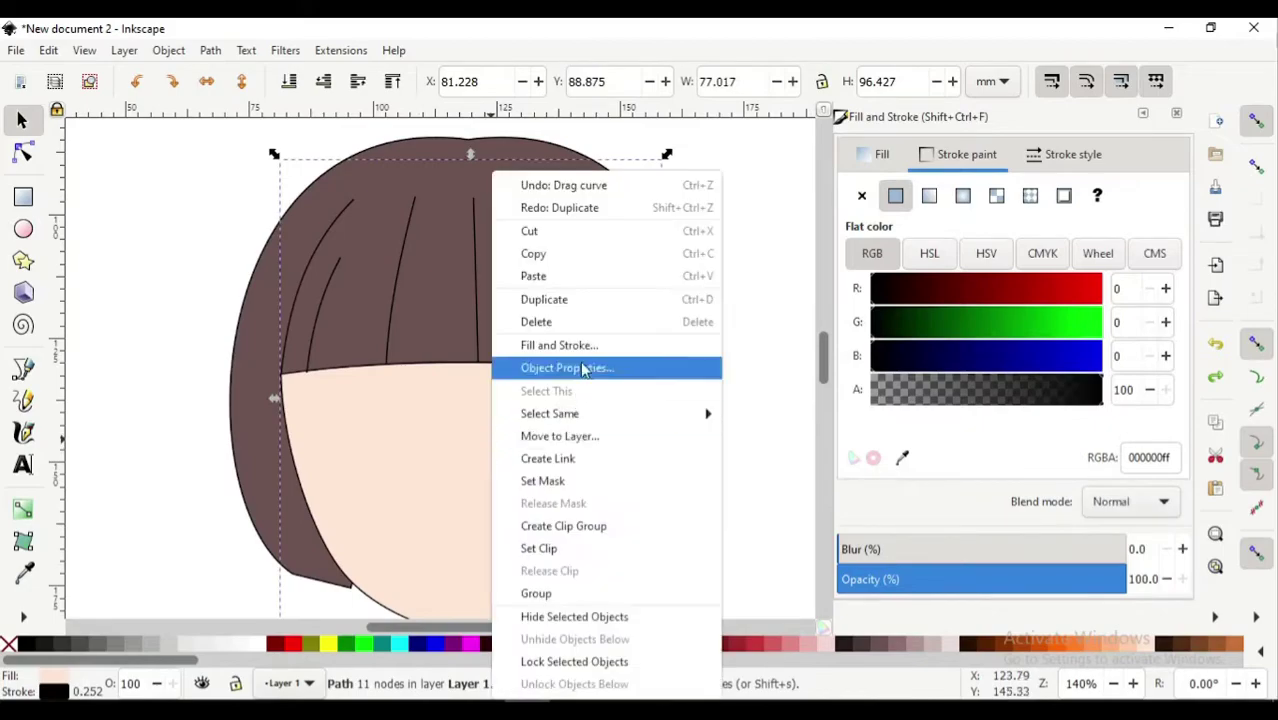
click(573, 300)
key(Home)
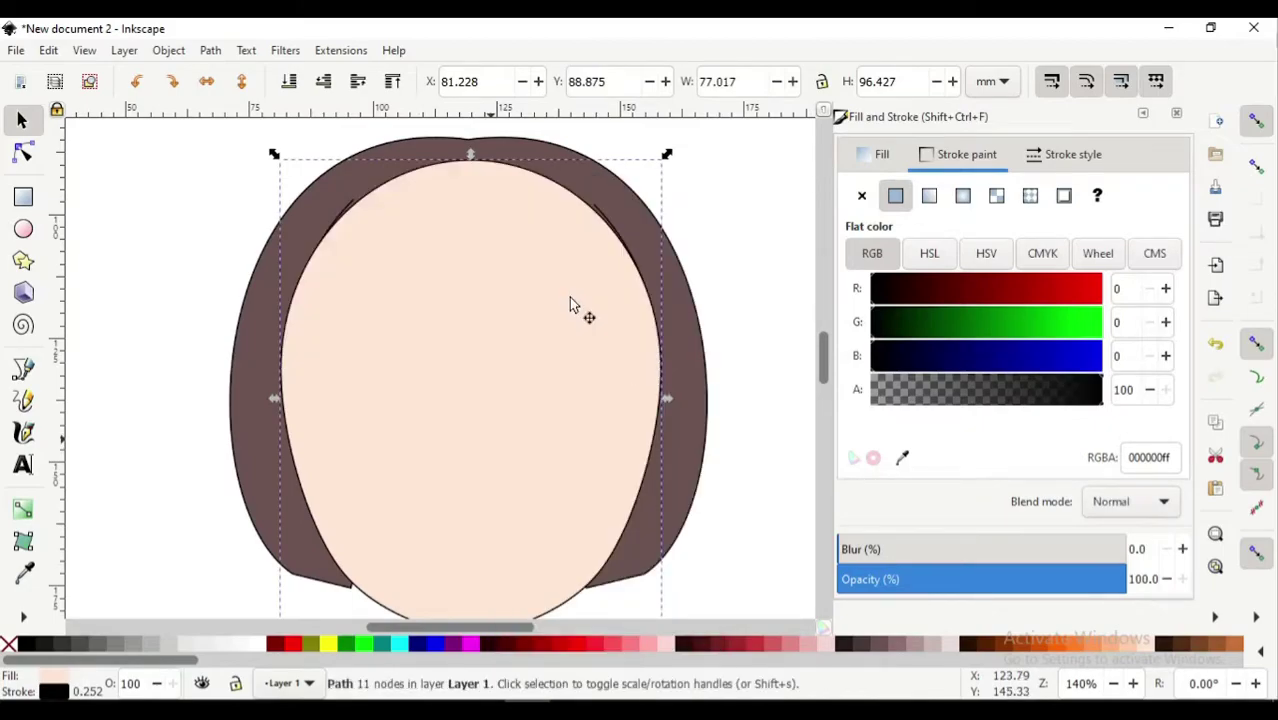
shift+click(8, 644)
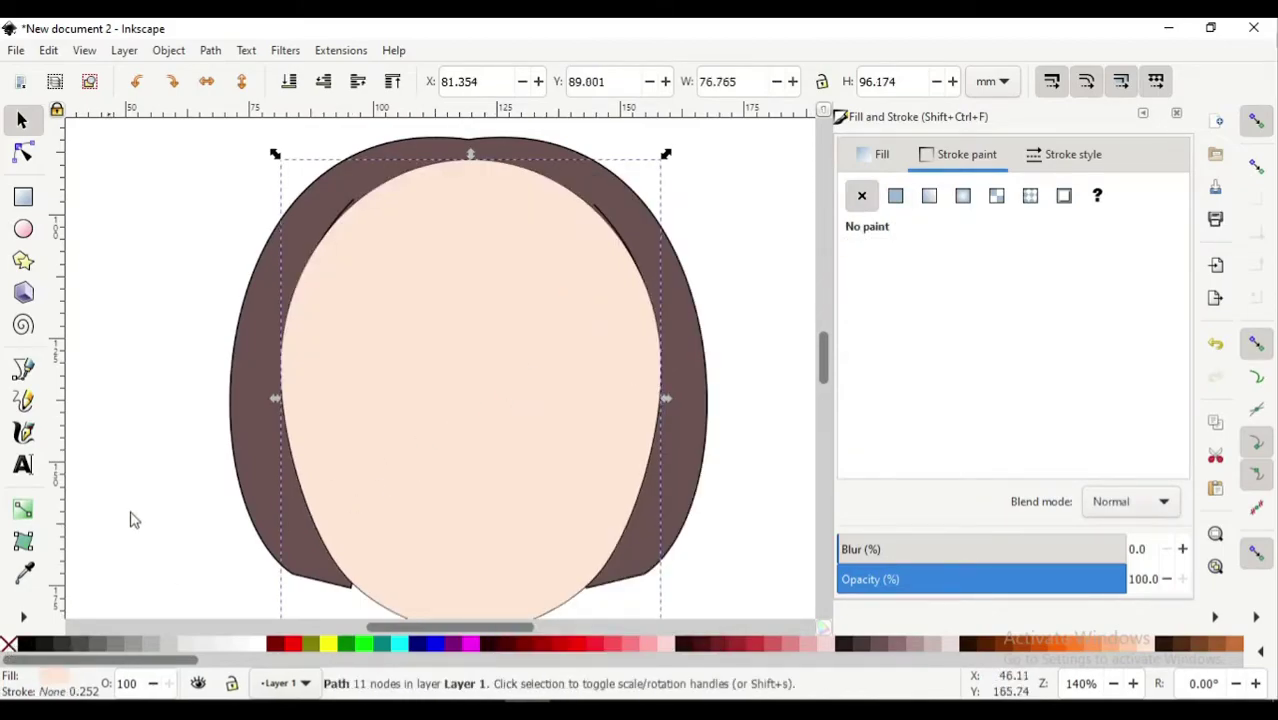
Select the face copy with the bangs and apply Object > Clip > Set
shift+click(365, 190)
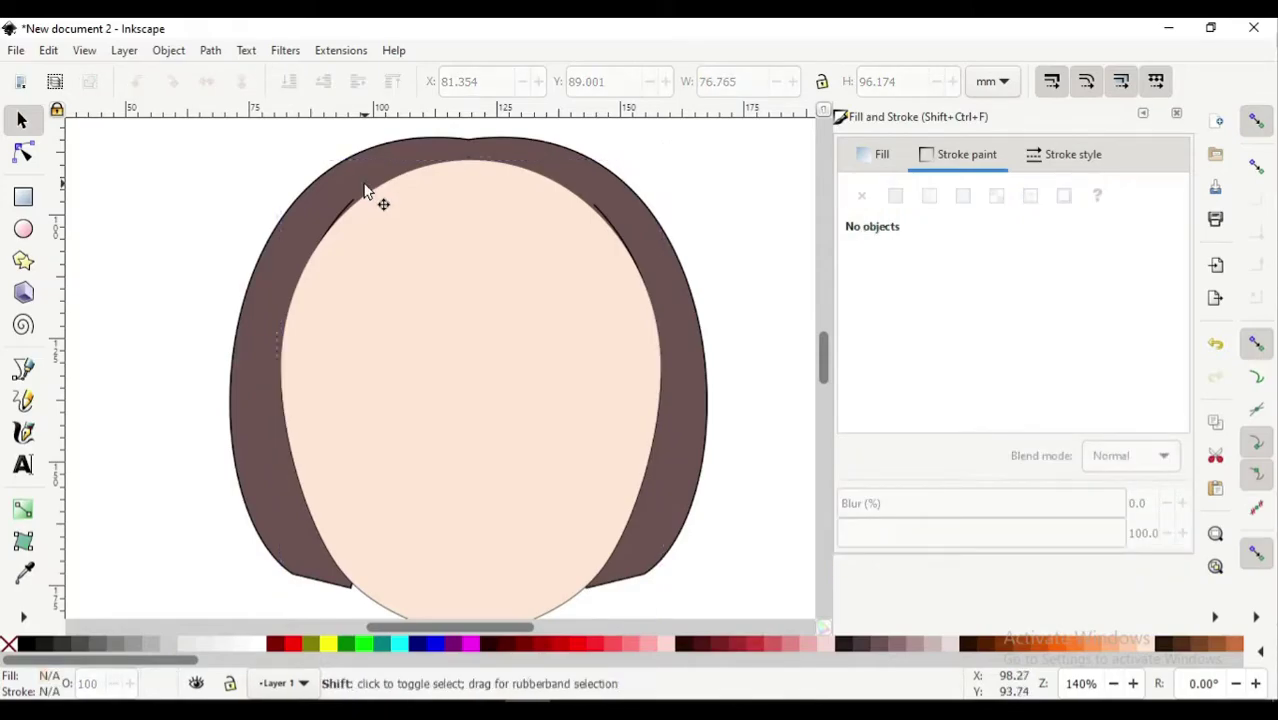
click(462, 402)
shift+click(458, 418)
click(210, 50)
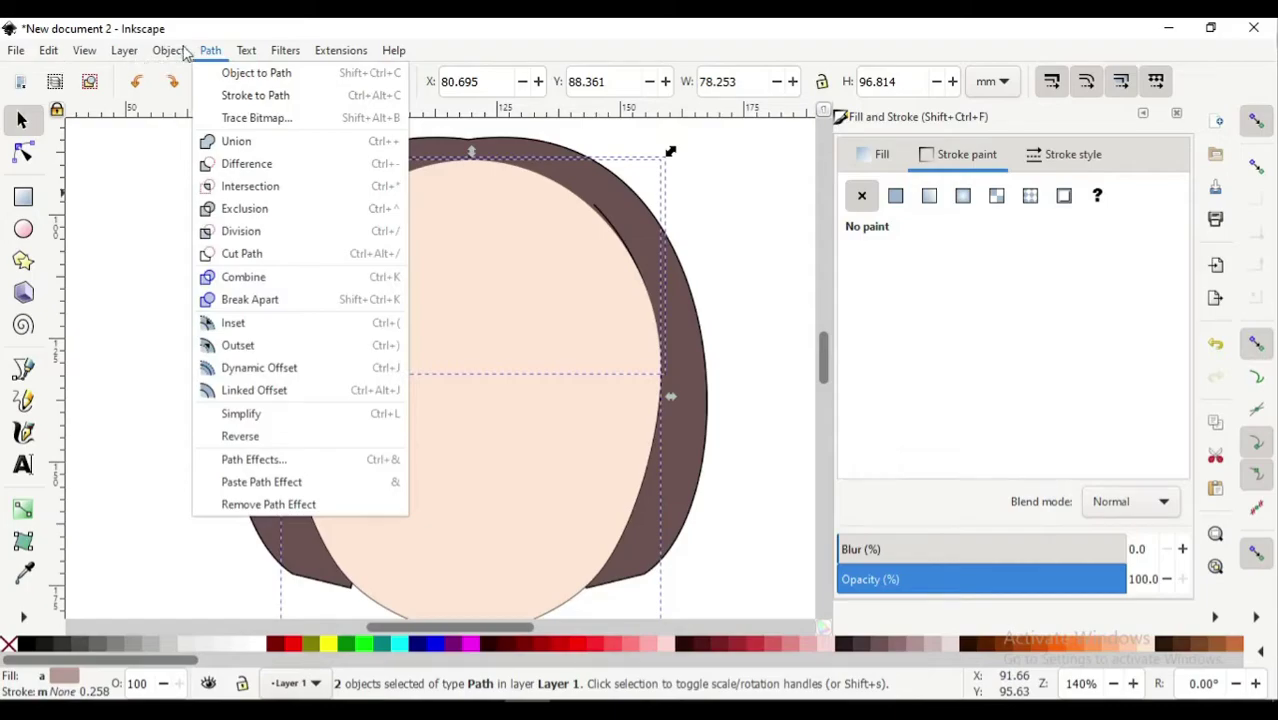
click(164, 52)
click(168, 50)
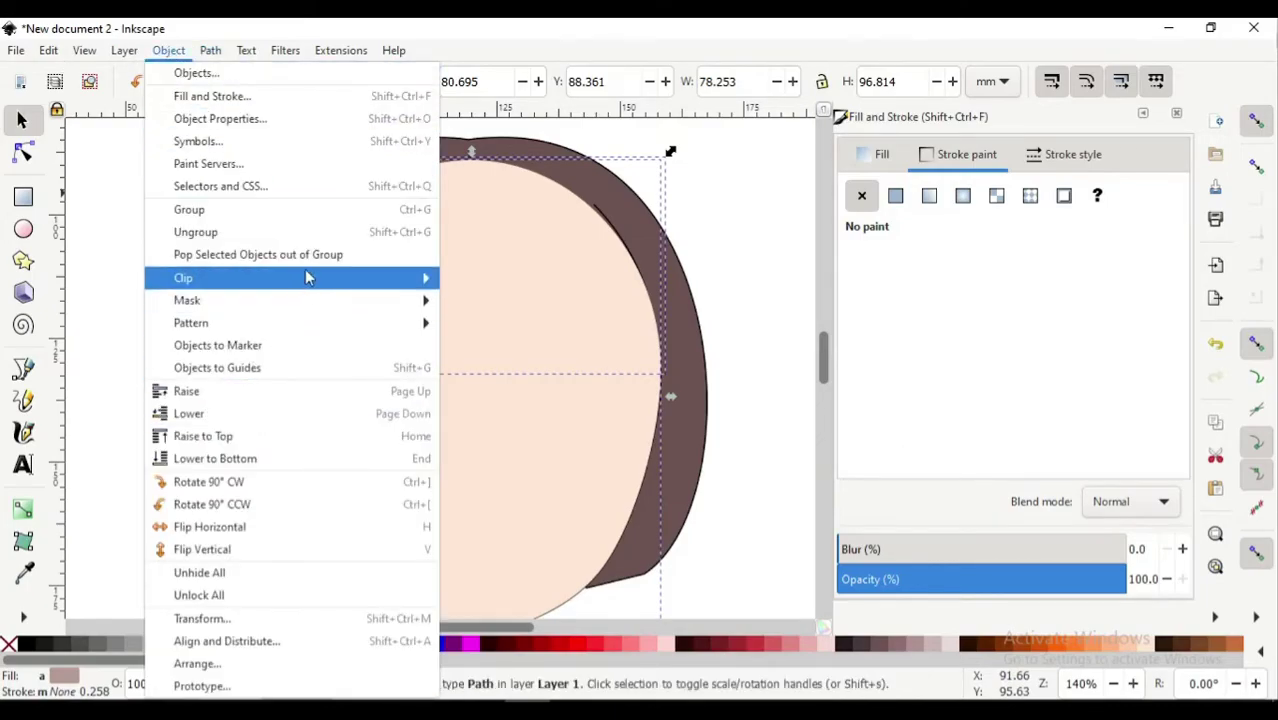
click(497, 280)
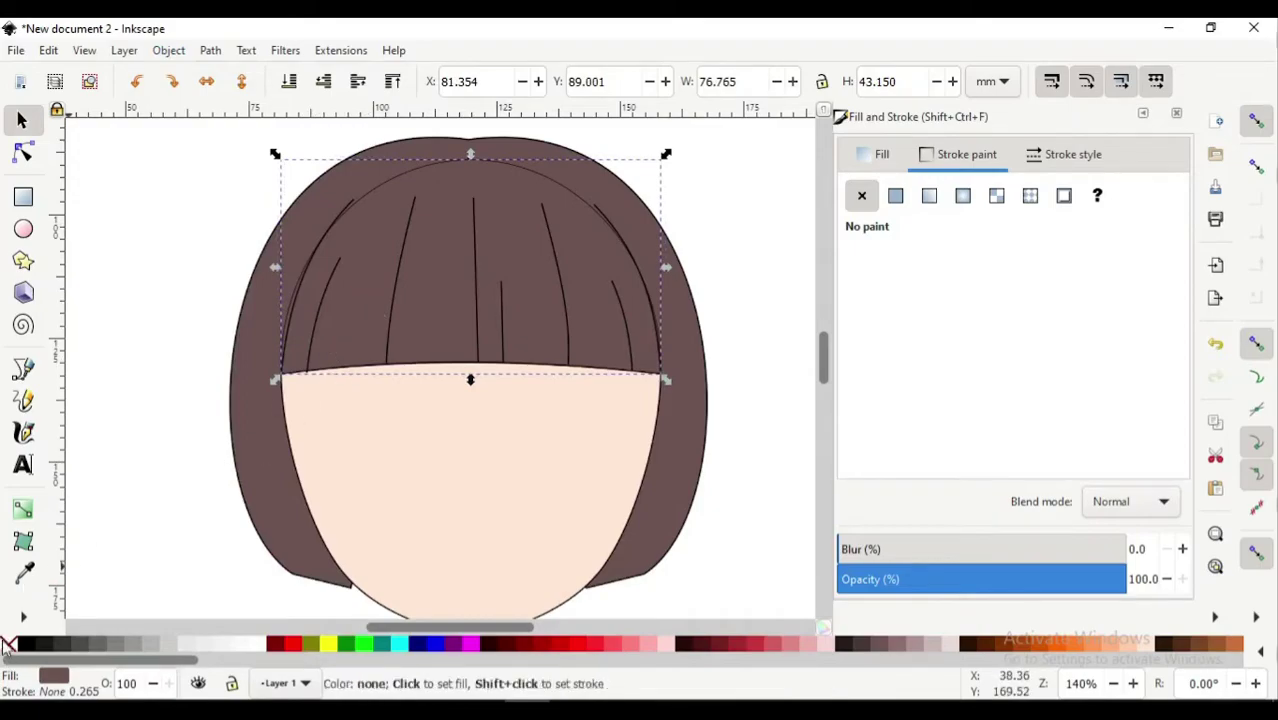
Move the clipped bangs down into place on the hair
ctrl+scroll(376, 250, up, 2)
scroll(376, 250, up, 3)
mouse_move(379, 249)
mouse_down()
mouse_move(430, 302)
mouse_move(416, 307)
mouse_up()
ctrl+scroll(416, 307, down, 2)
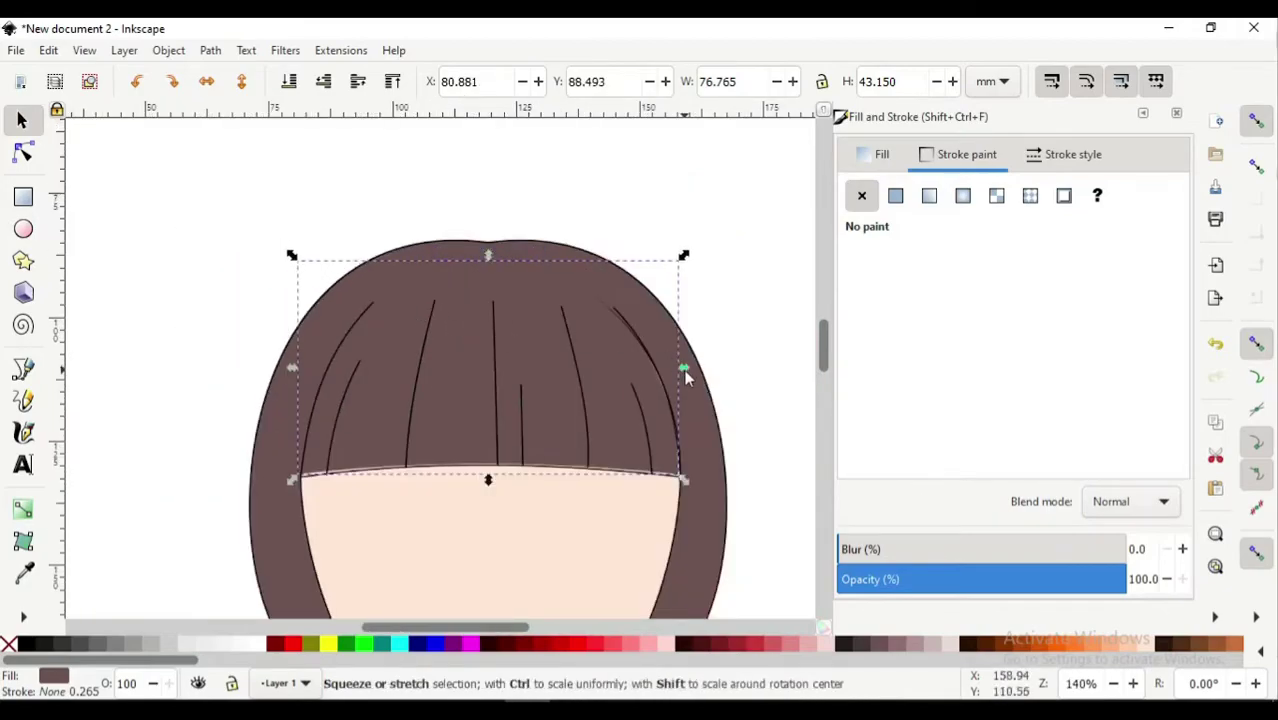
drag(684, 372, 686, 368)
Turn off snapping and stretch the bangs slightly to about 77.5 × 44.3 mm
click(1260, 121)
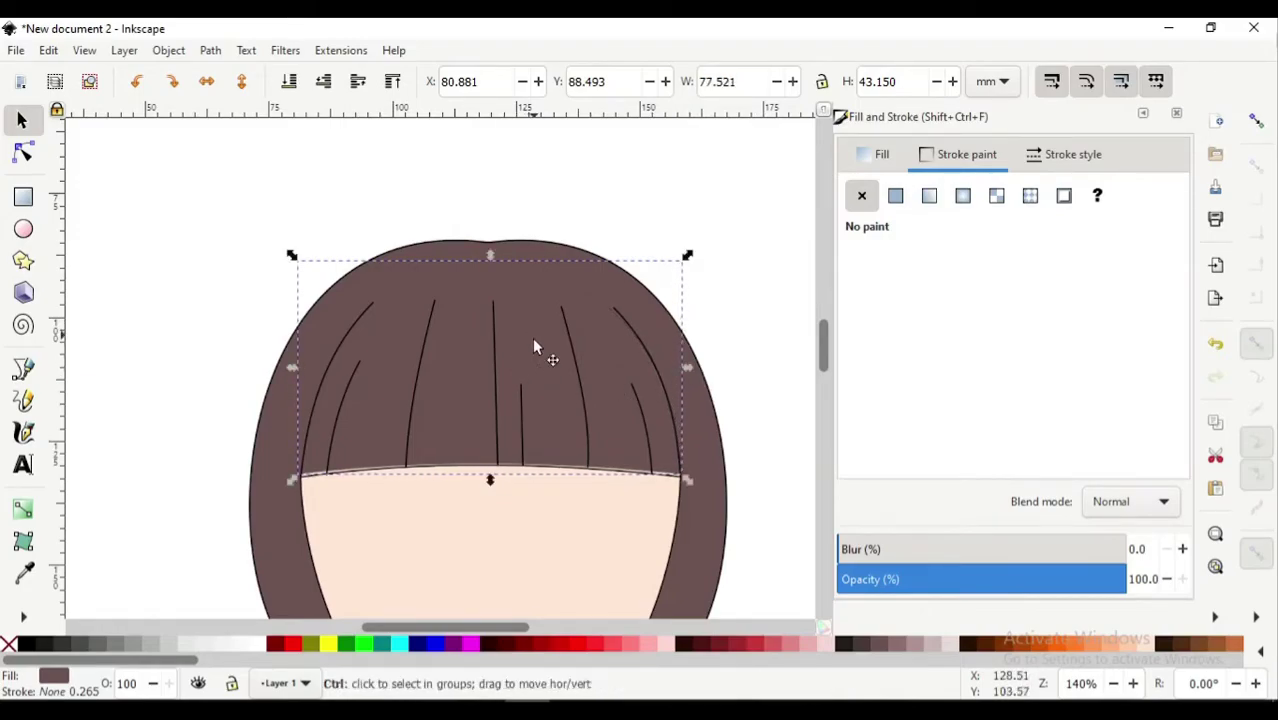
drag(535, 345, 535, 347)
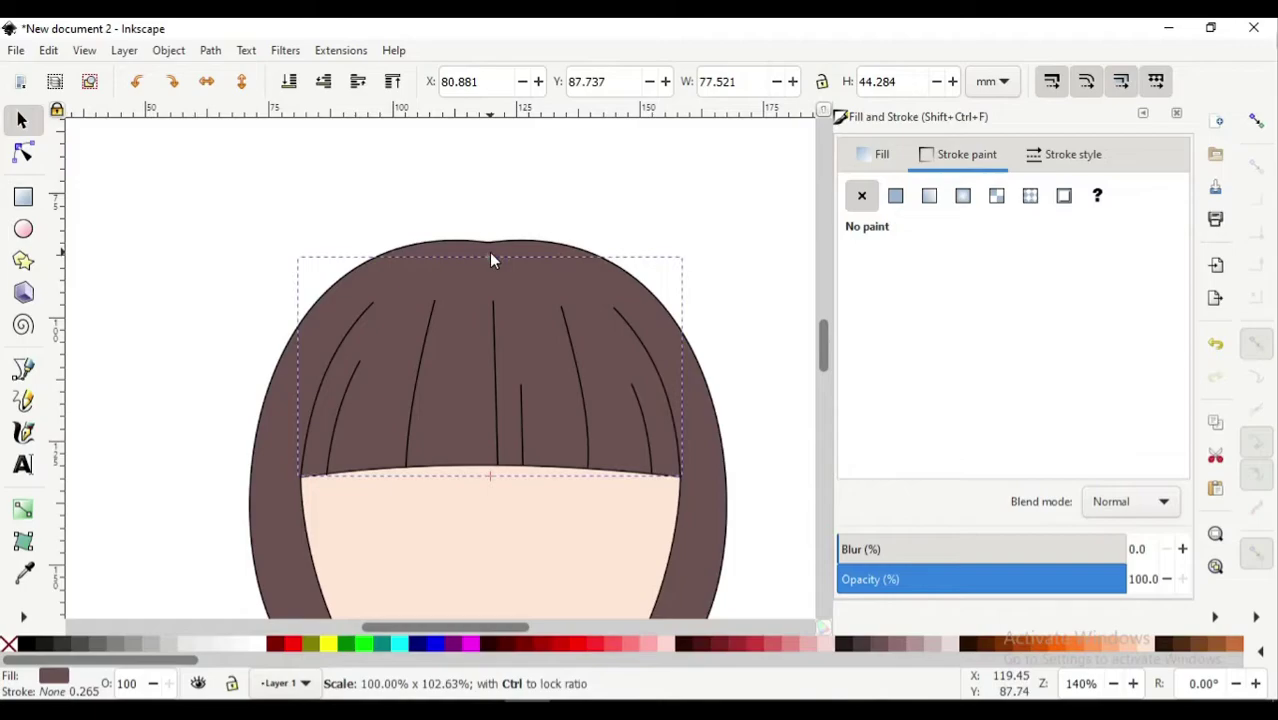
click(588, 191)
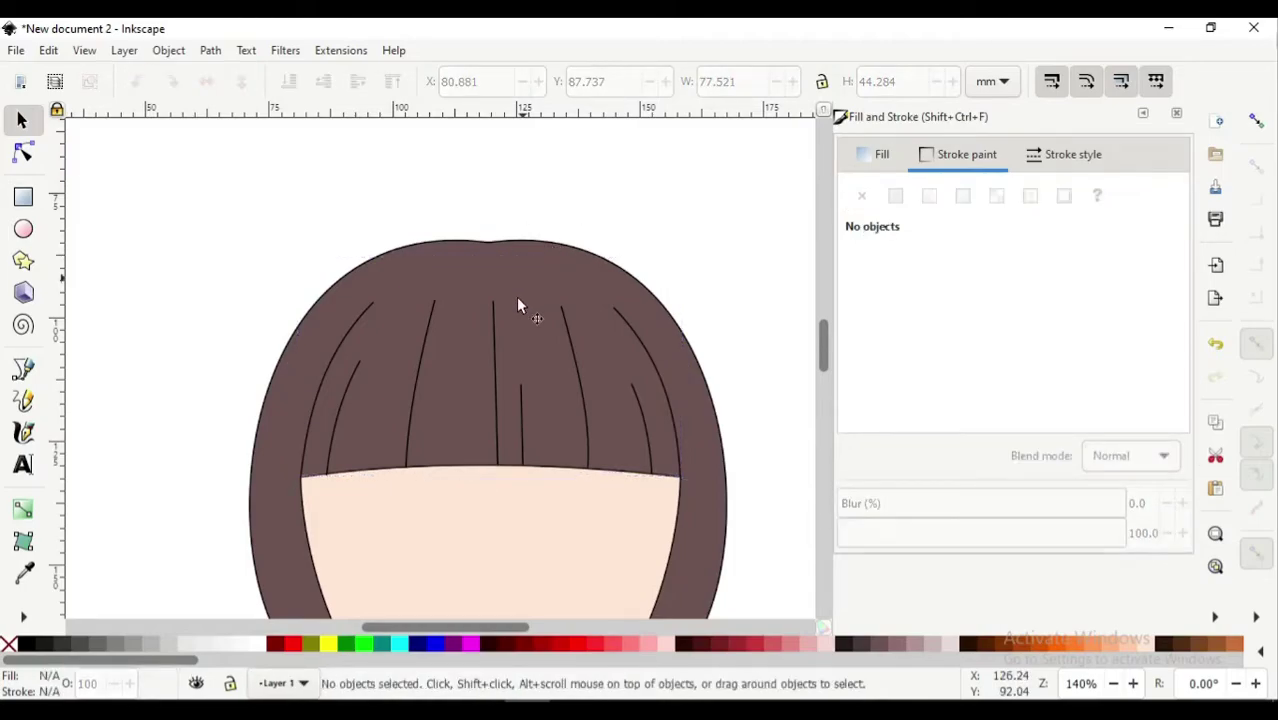
click(518, 305)
scroll(505, 357, down, 2)
scroll(499, 400, down, 2)
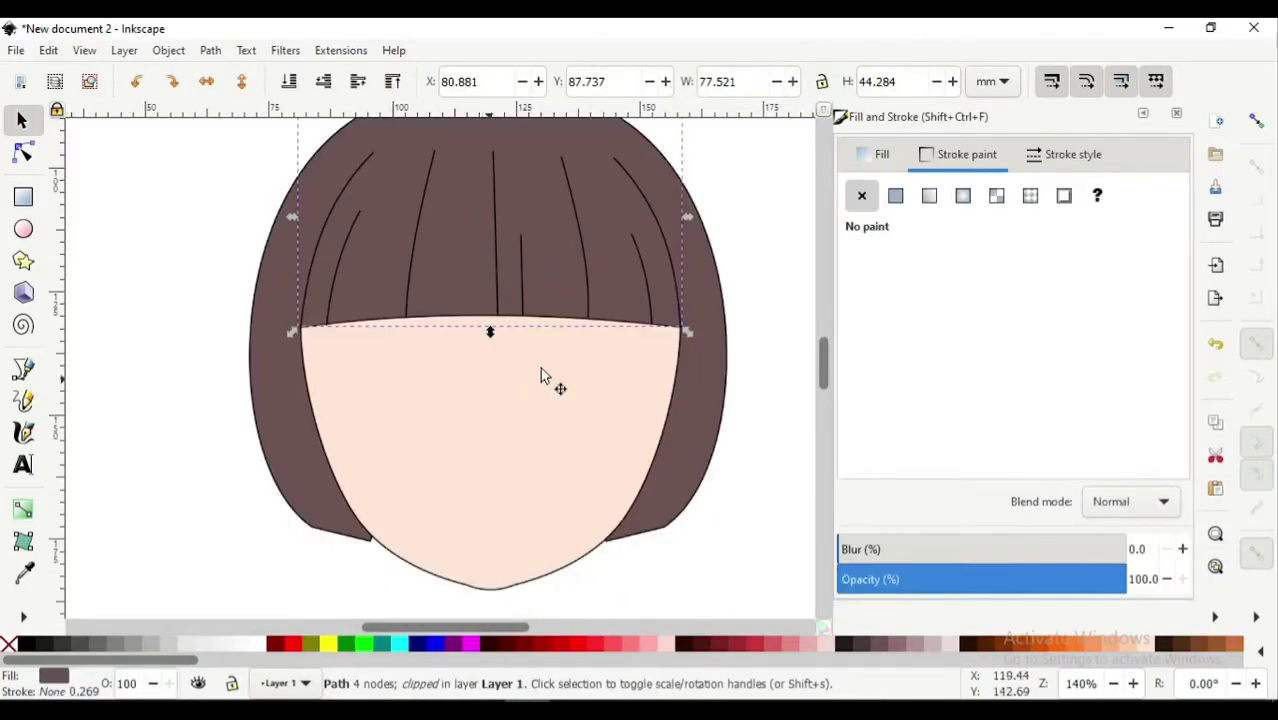
Give the bangs a vertical linear gradient from hair brown at the crown to transparent at the fringe
click(24, 509)
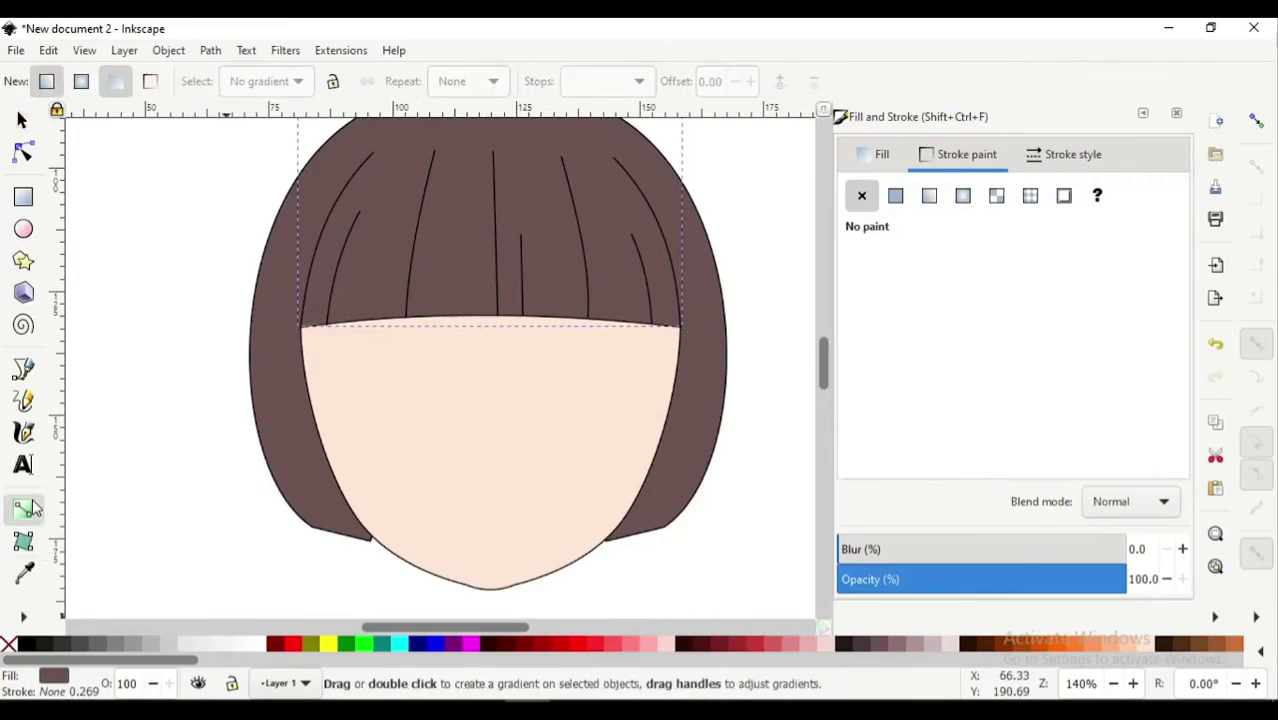
click(880, 154)
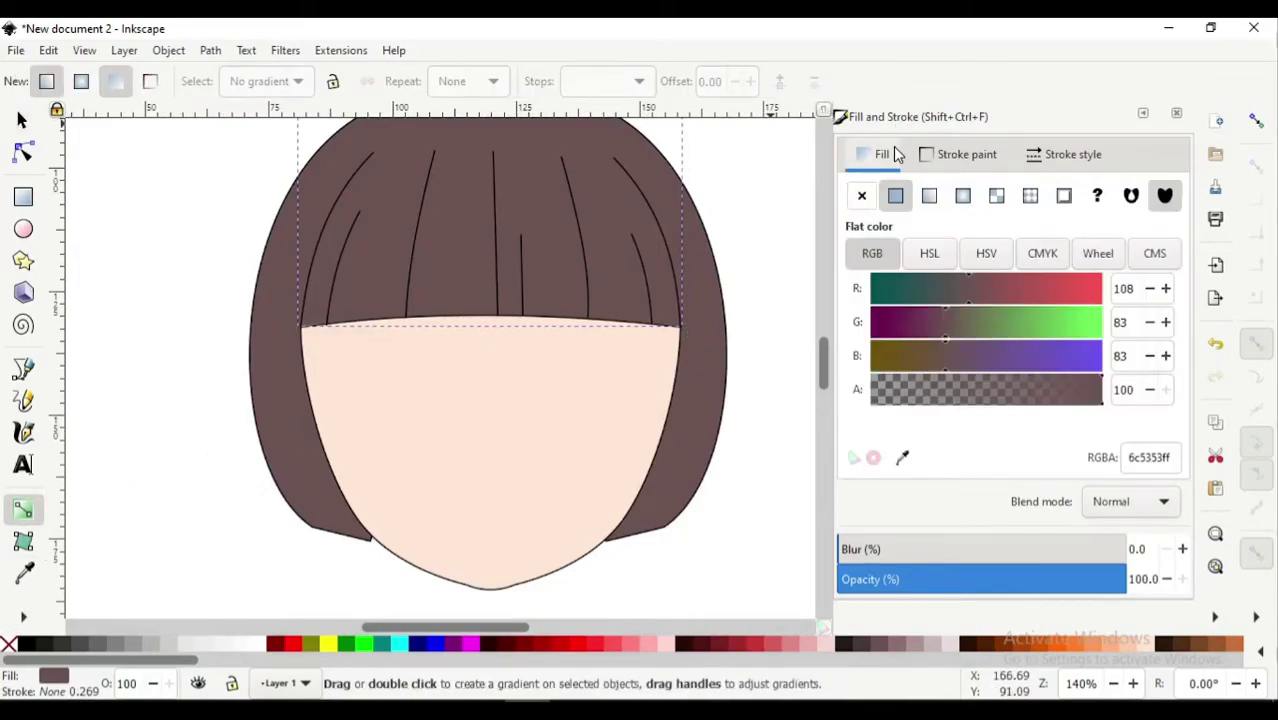
click(928, 197)
drag(299, 217, 496, 141)
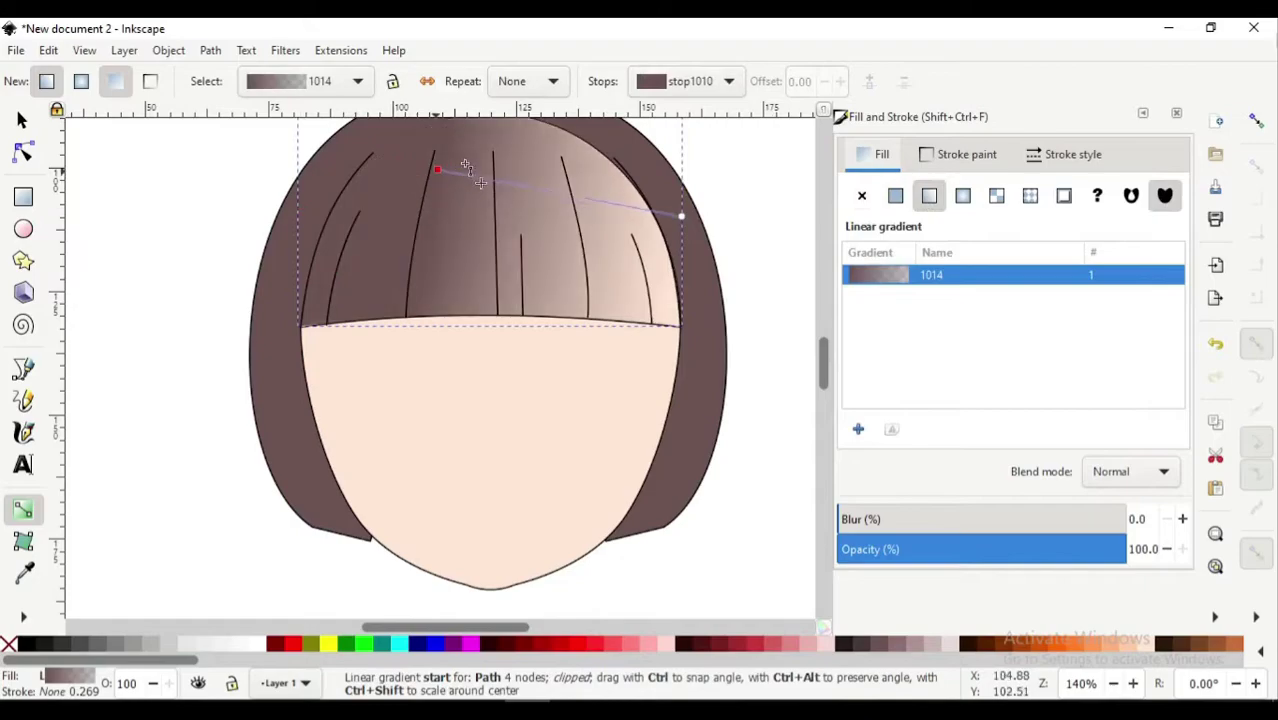
drag(683, 220, 485, 539)
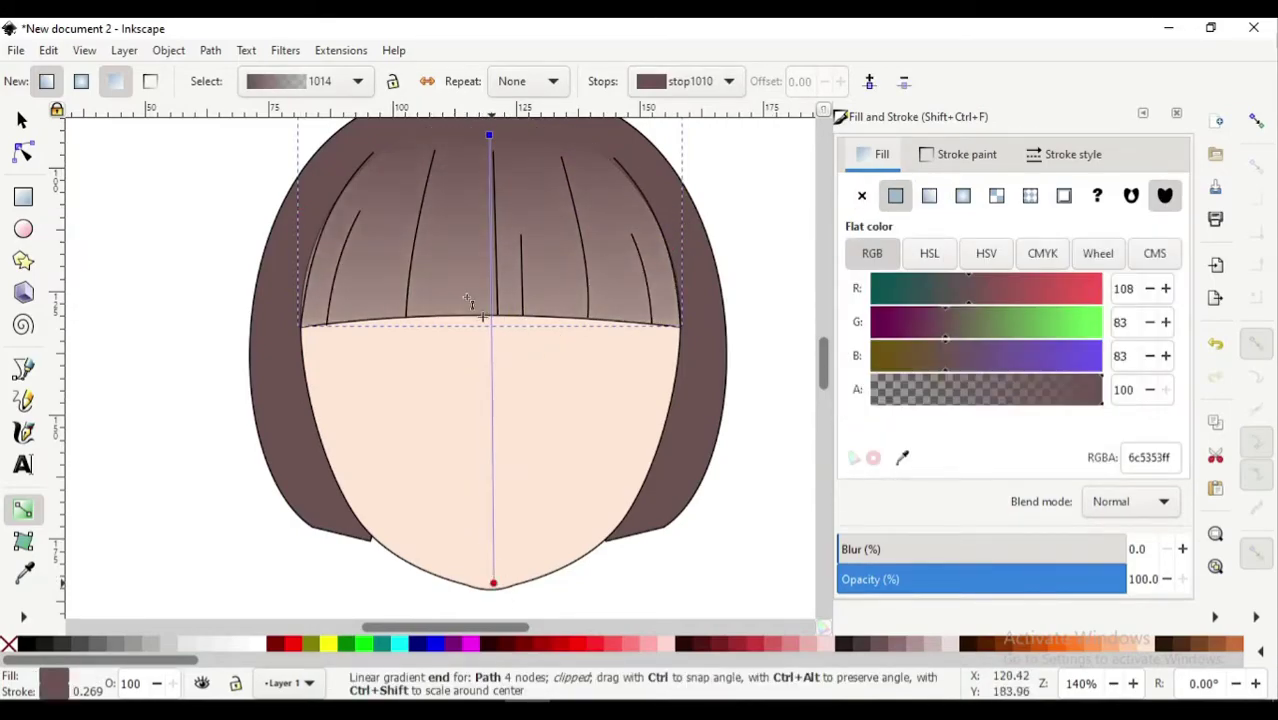
scroll(493, 580, up, 2)
drag(489, 210, 494, 288)
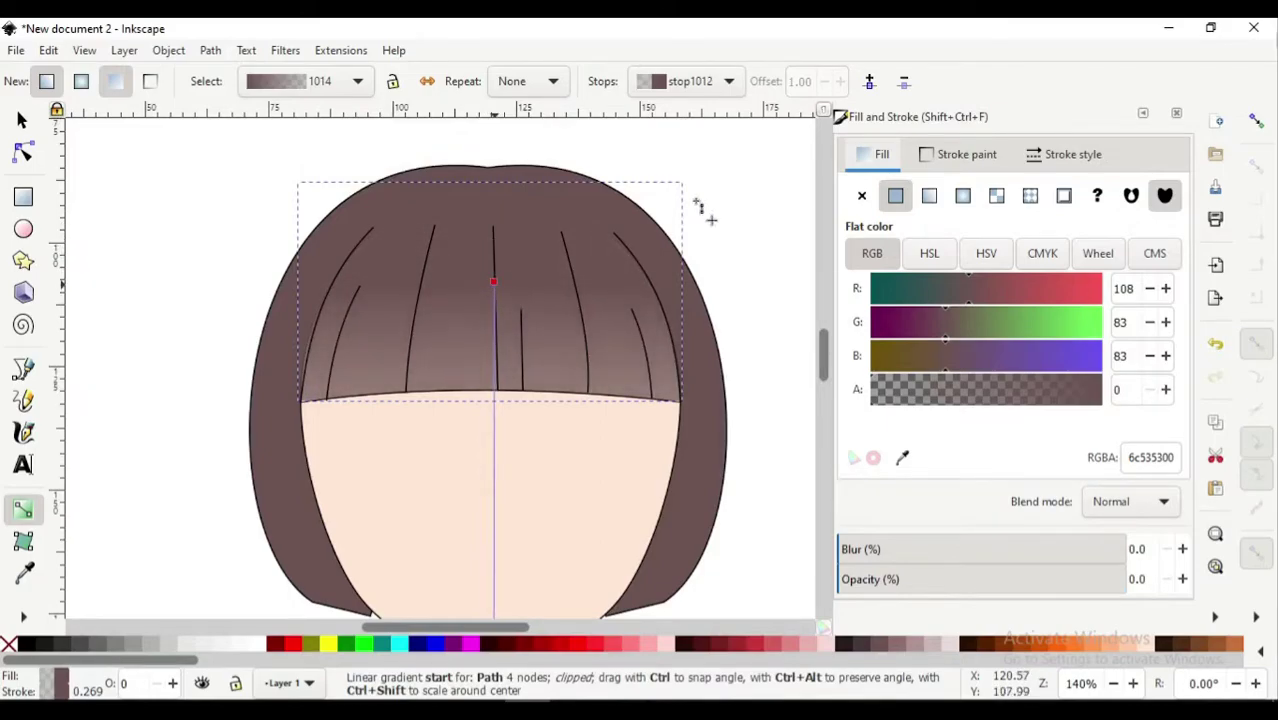
click(710, 171)
click(716, 265)
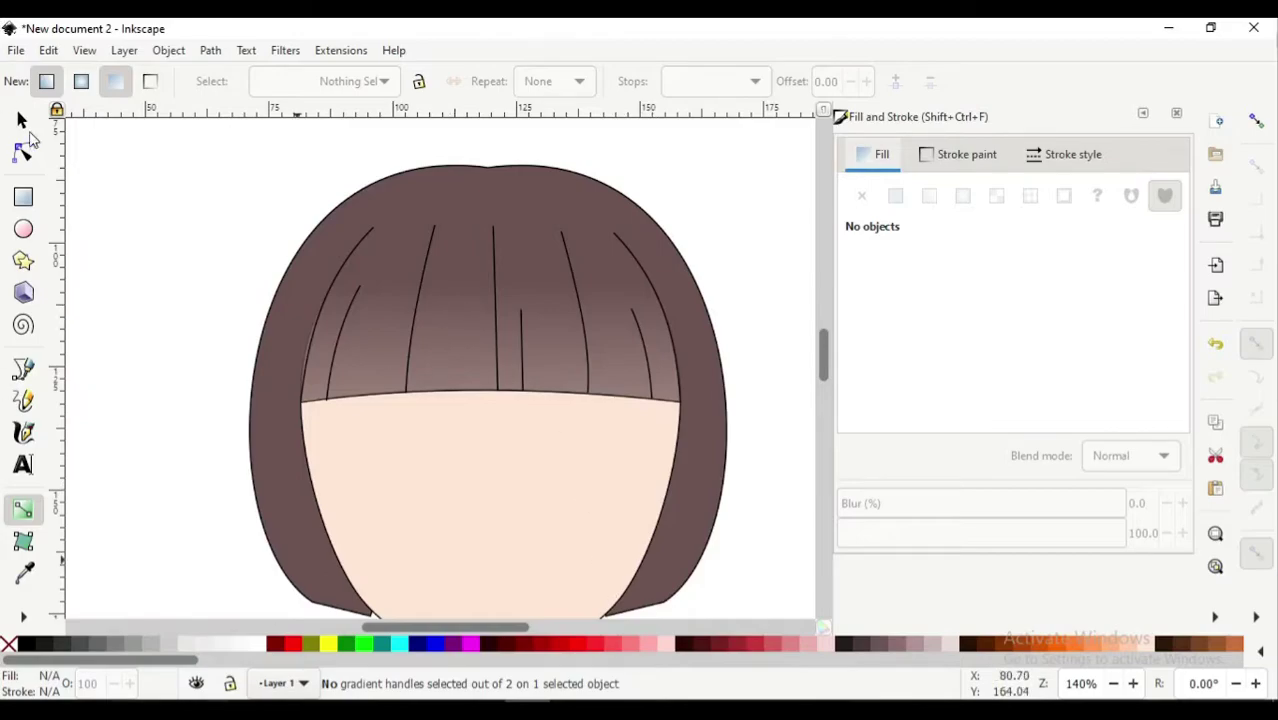
Select and deselect the bangs edge path, then pan the view right toward the face
click(23, 122)
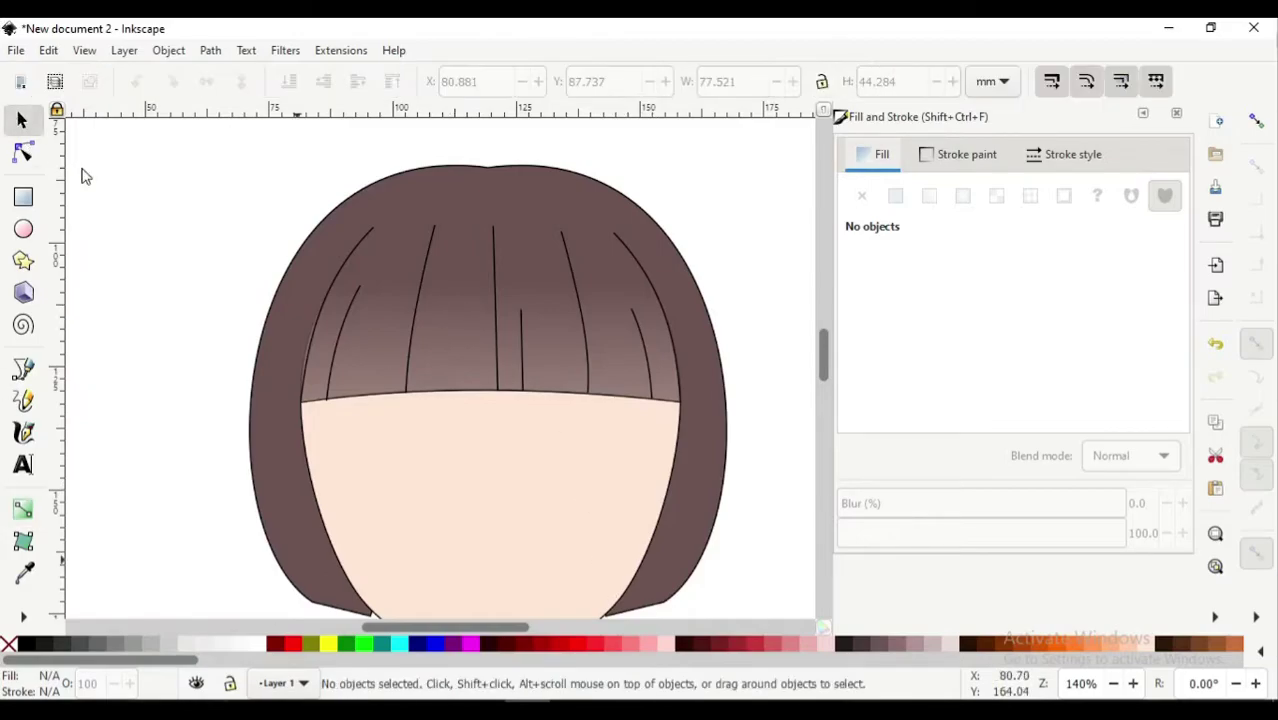
click(476, 402)
key(Escape)
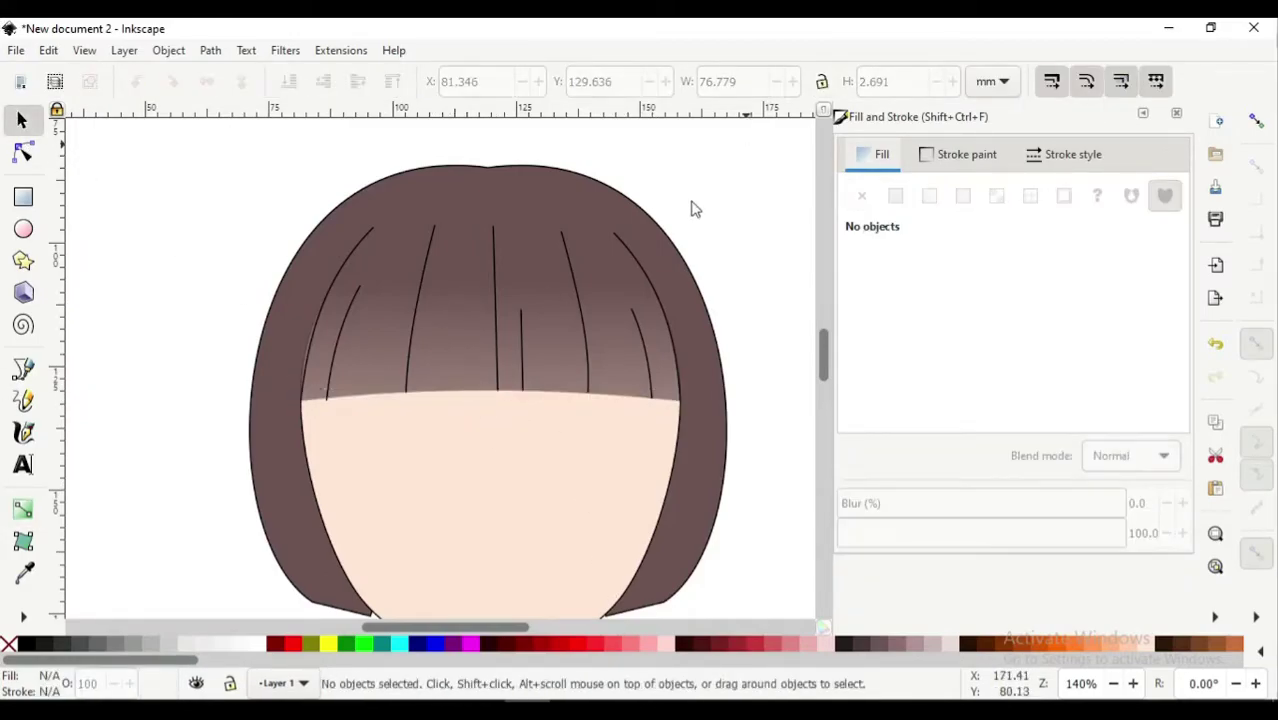
scroll(480, 458, down, 2)
ctrl+scroll(454, 402, up, 1)
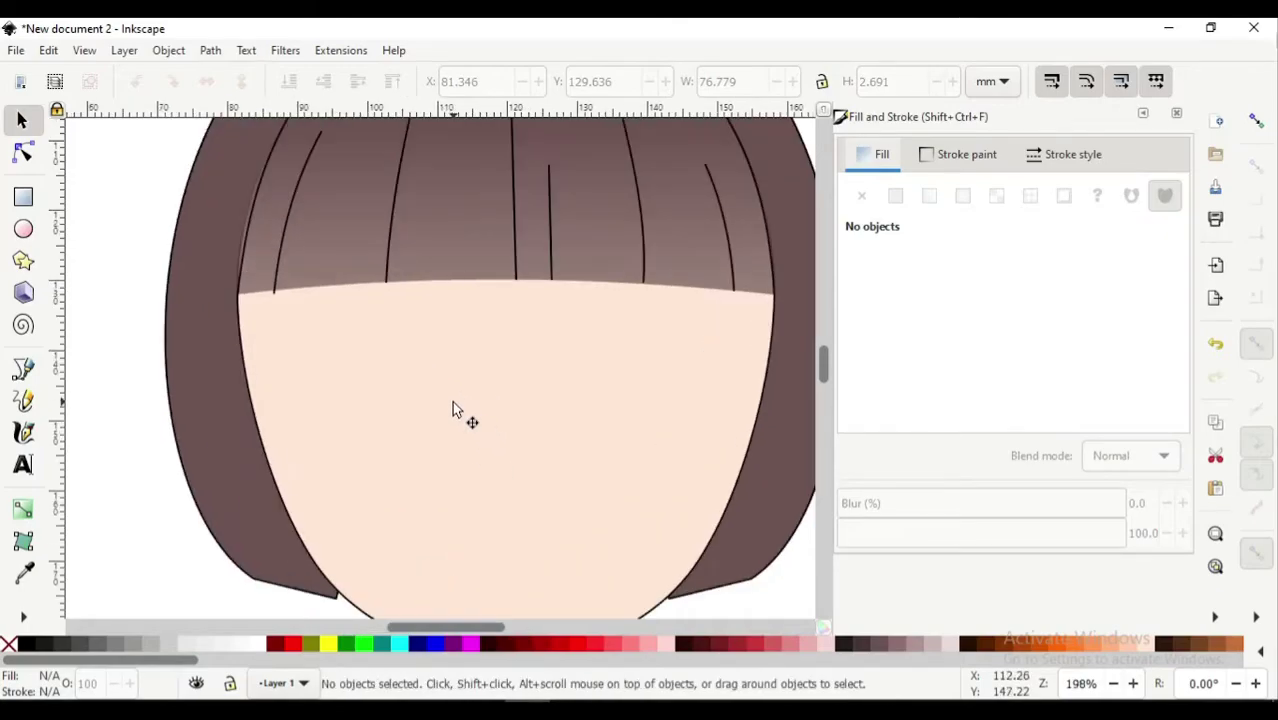
scroll(440, 400, right, 1)
scroll(414, 384, right, 2)
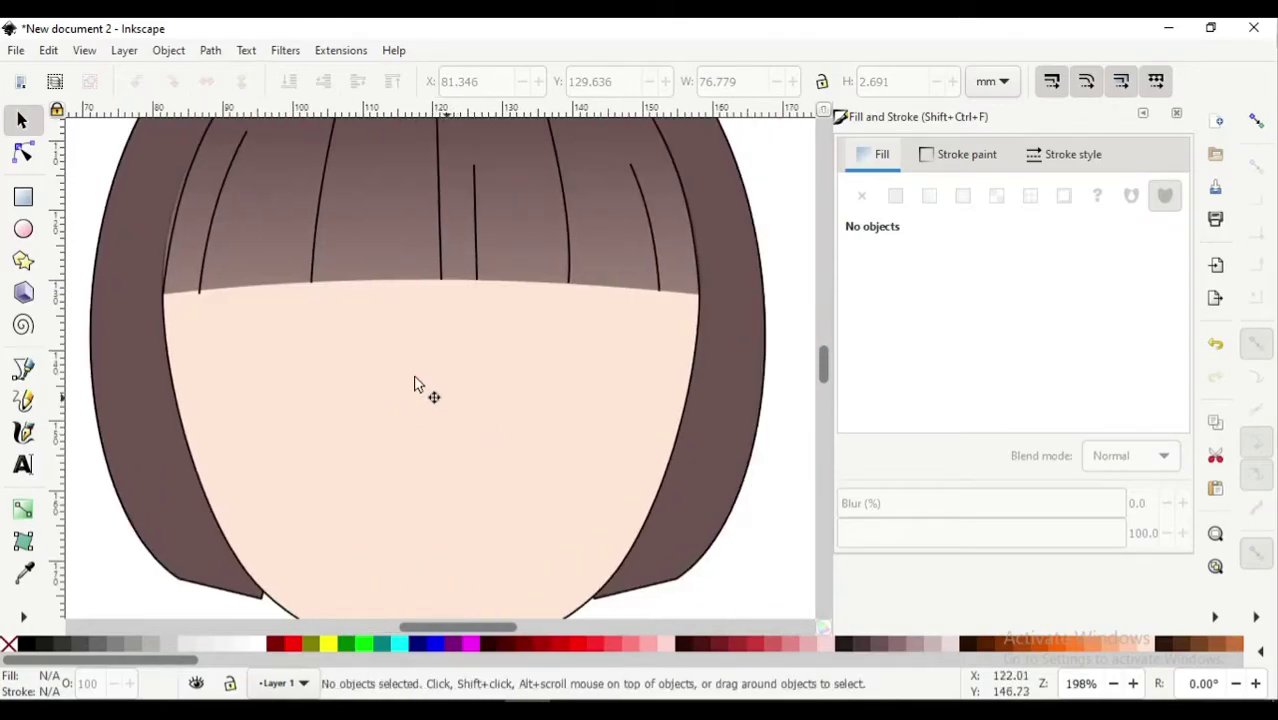
Draw the upper eyelid line on the face's right side and bend it into an upward arc
click(24, 366)
scroll(557, 329, up, 1)
scroll(574, 346, down, 1)
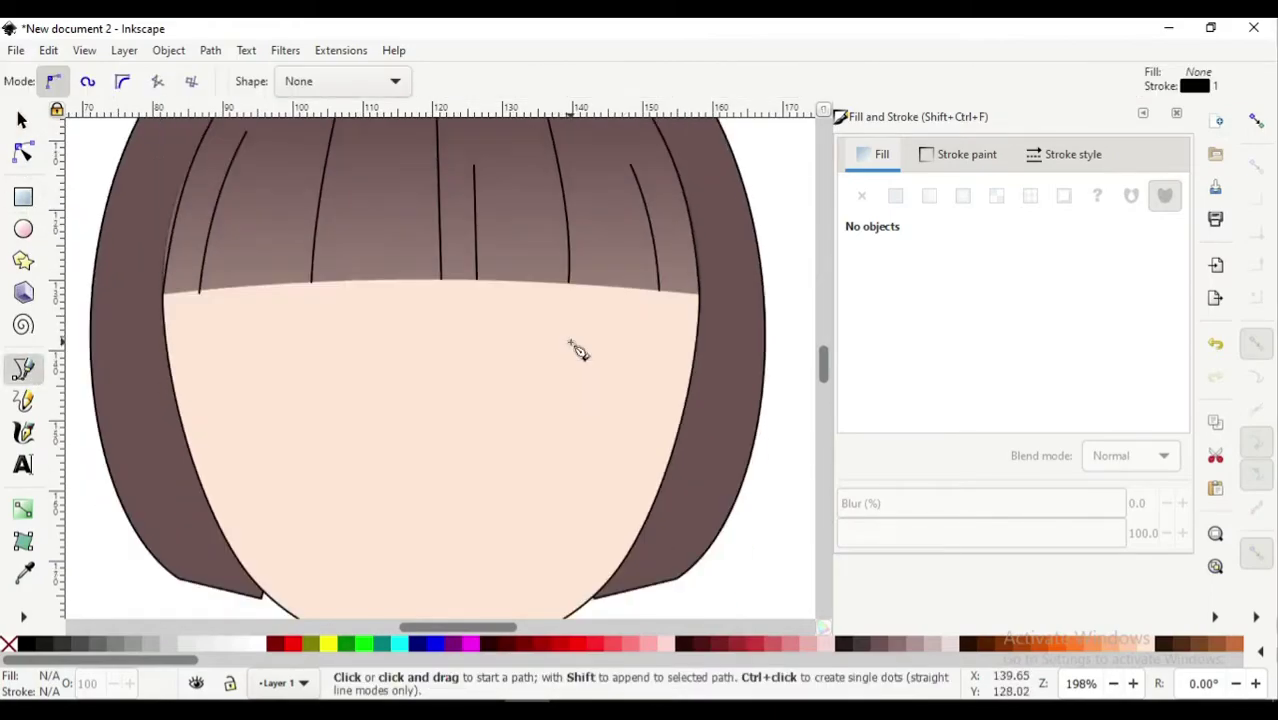
ctrl+scroll(540, 334, up, 1)
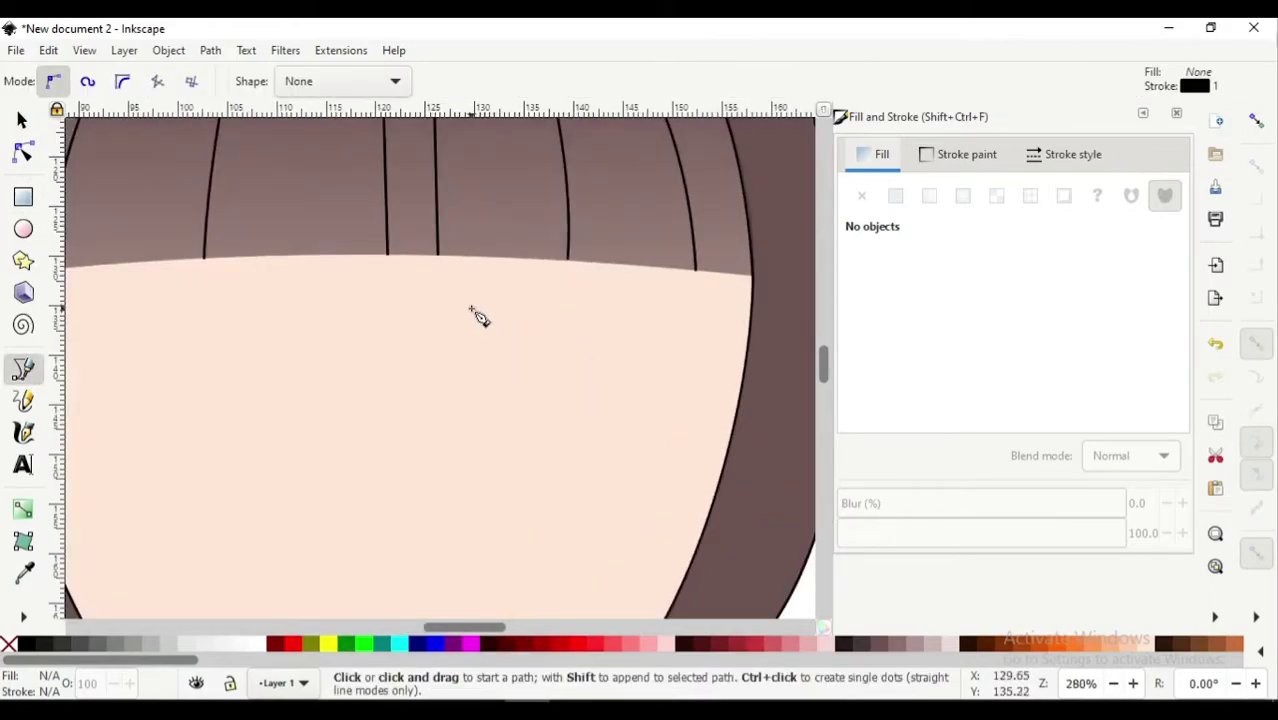
ctrl+scroll(472, 310, down, 1)
click(495, 316)
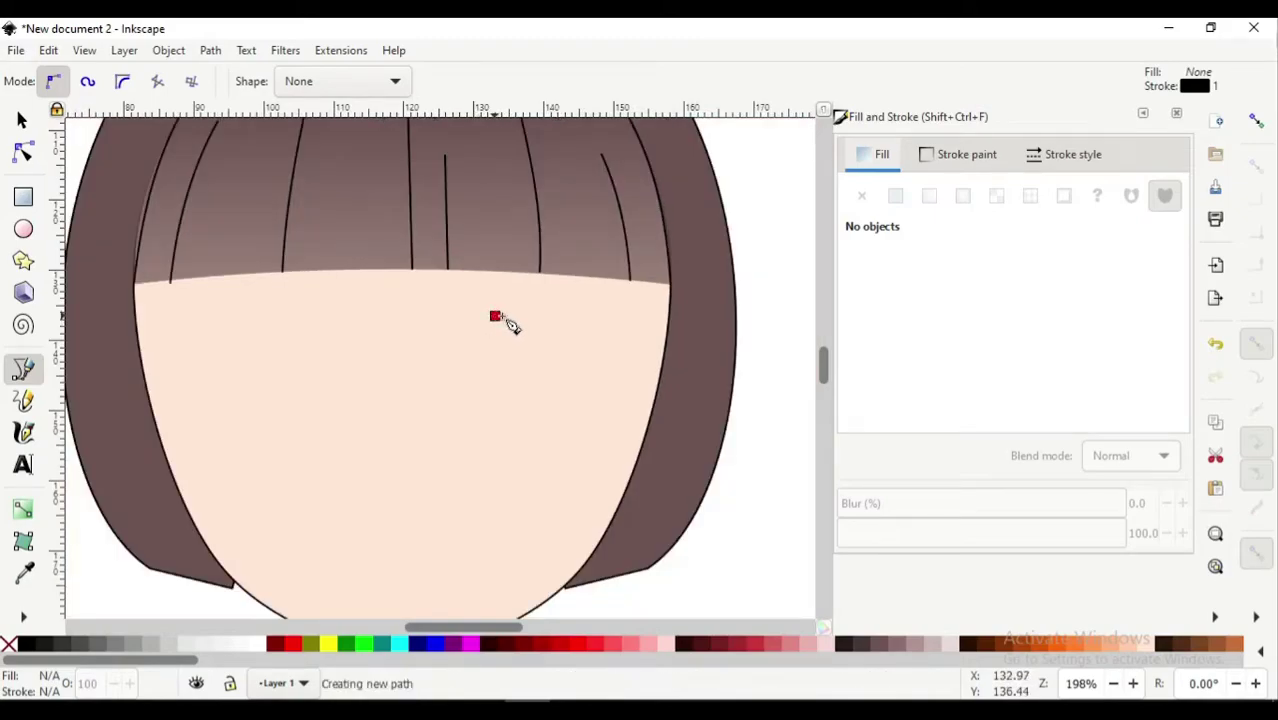
double_click(622, 342)
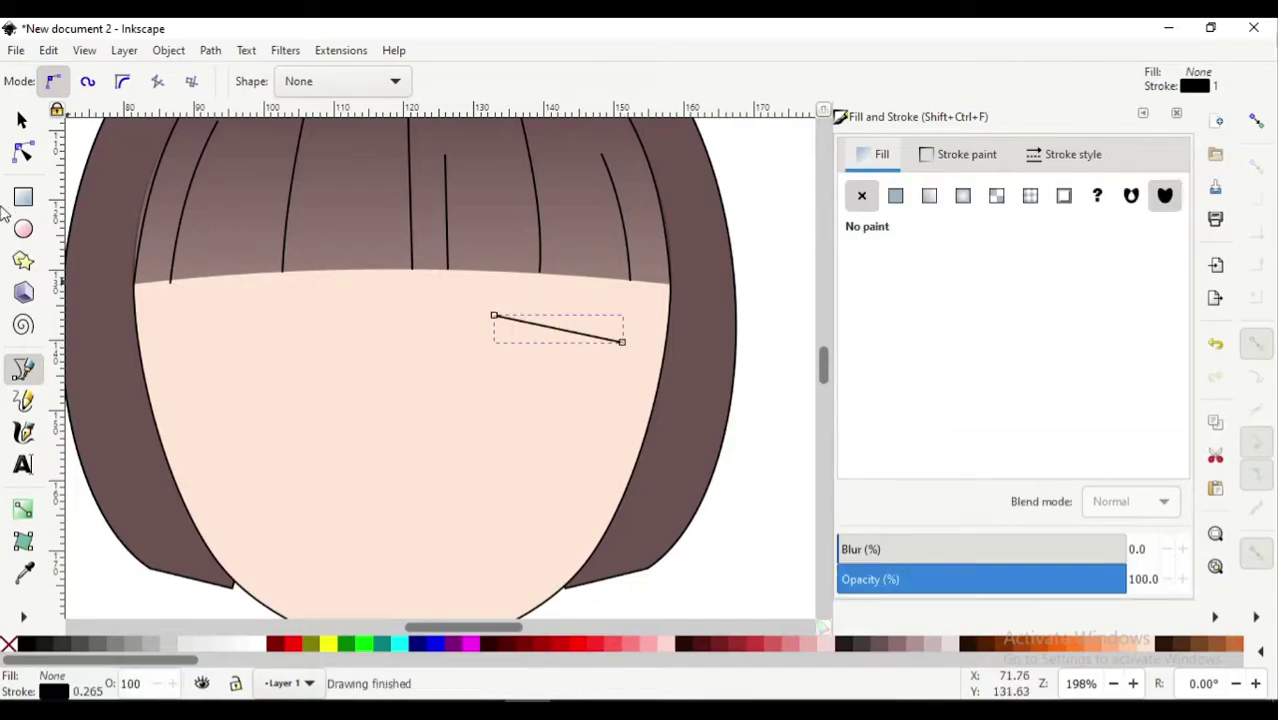
key(n)
mouse_move(566, 335)
mouse_down()
mouse_move(566, 318)
mouse_move(475, 315)
mouse_up()
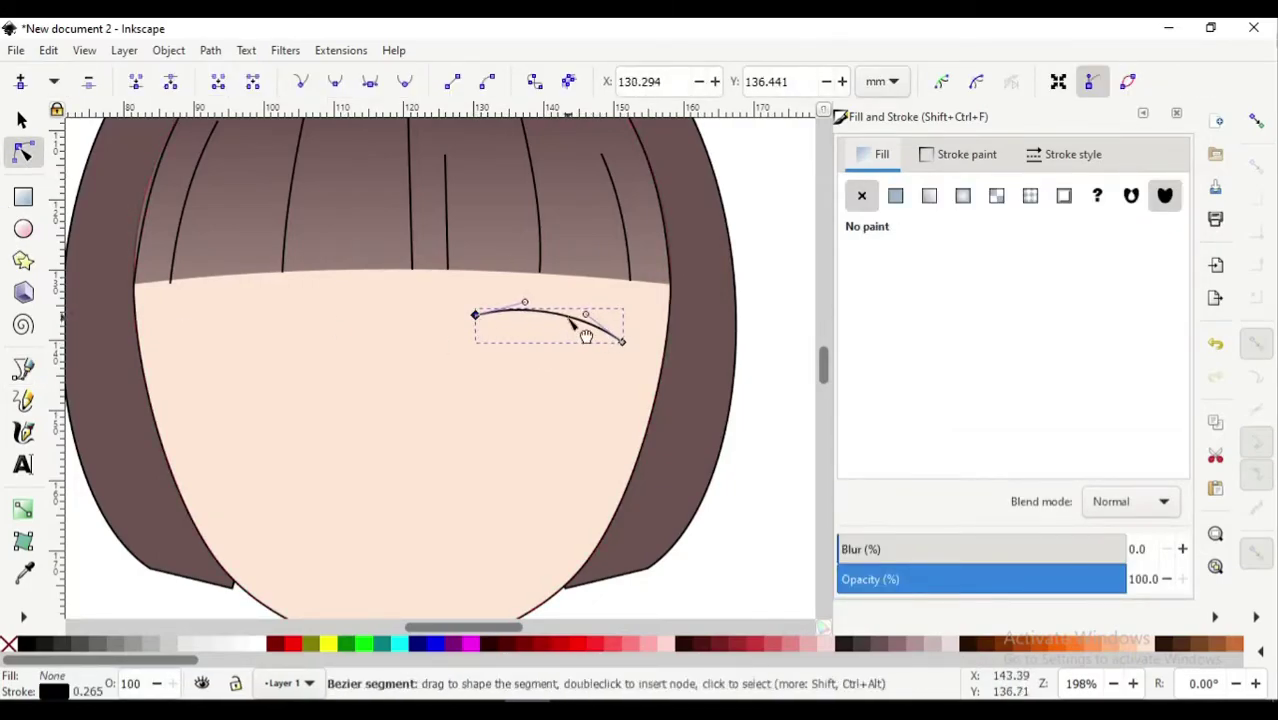
drag(585, 336, 585, 329)
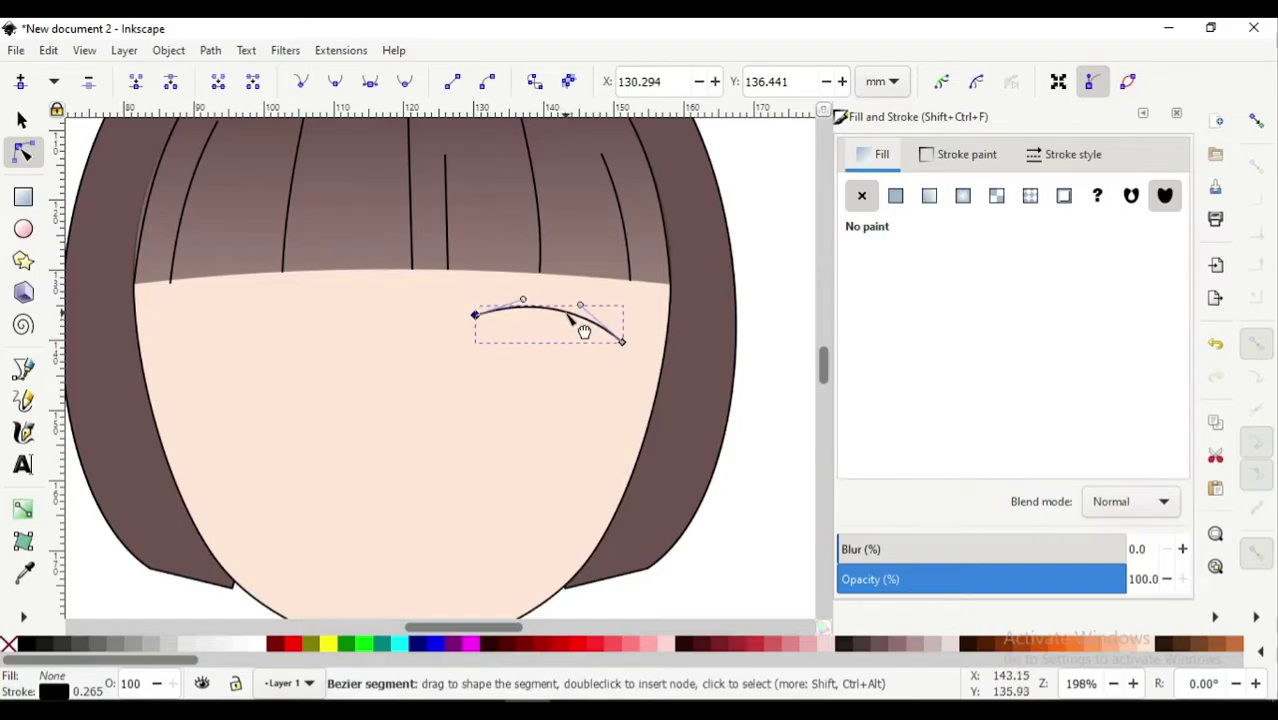
key(s)
Duplicate the eyelid, flip the copy vertically, and shrink it below as a lower lid (about 15.0 × 4.4 mm)
scroll(545, 310, down, 2)
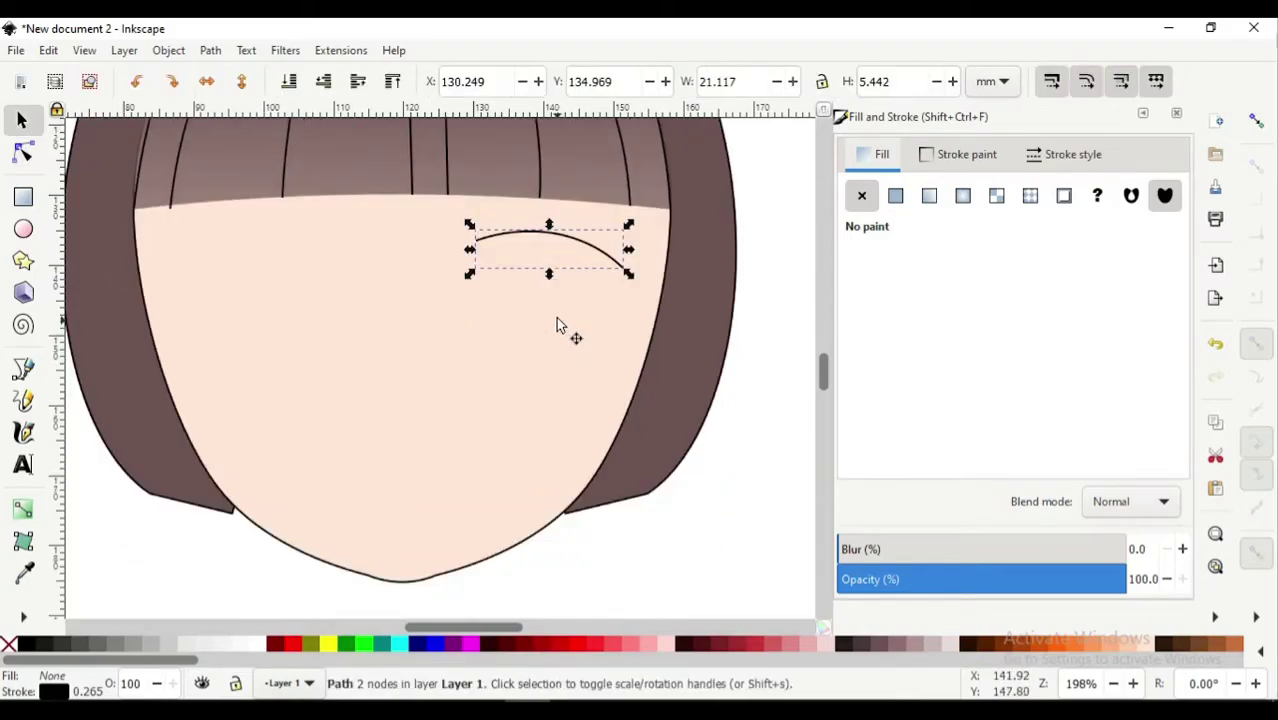
drag(568, 252, 566, 249)
ctrl+scroll(558, 263, up, 1)
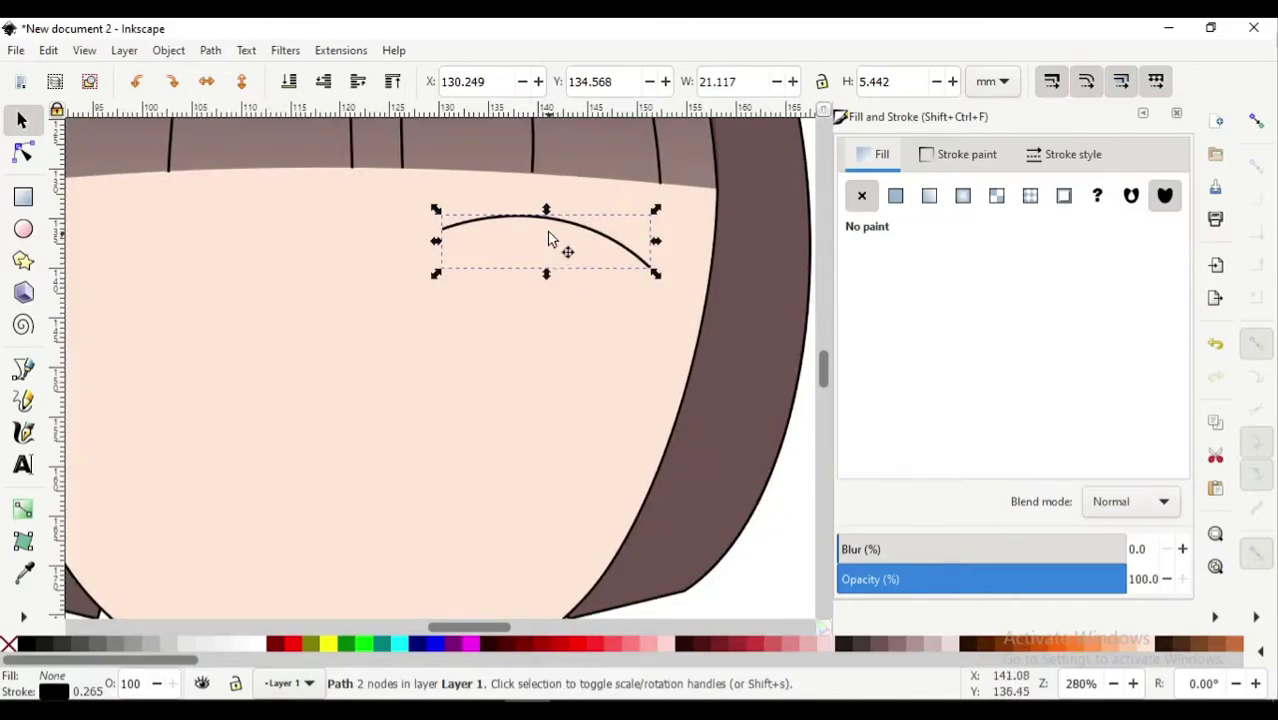
right_click(551, 234)
click(619, 300)
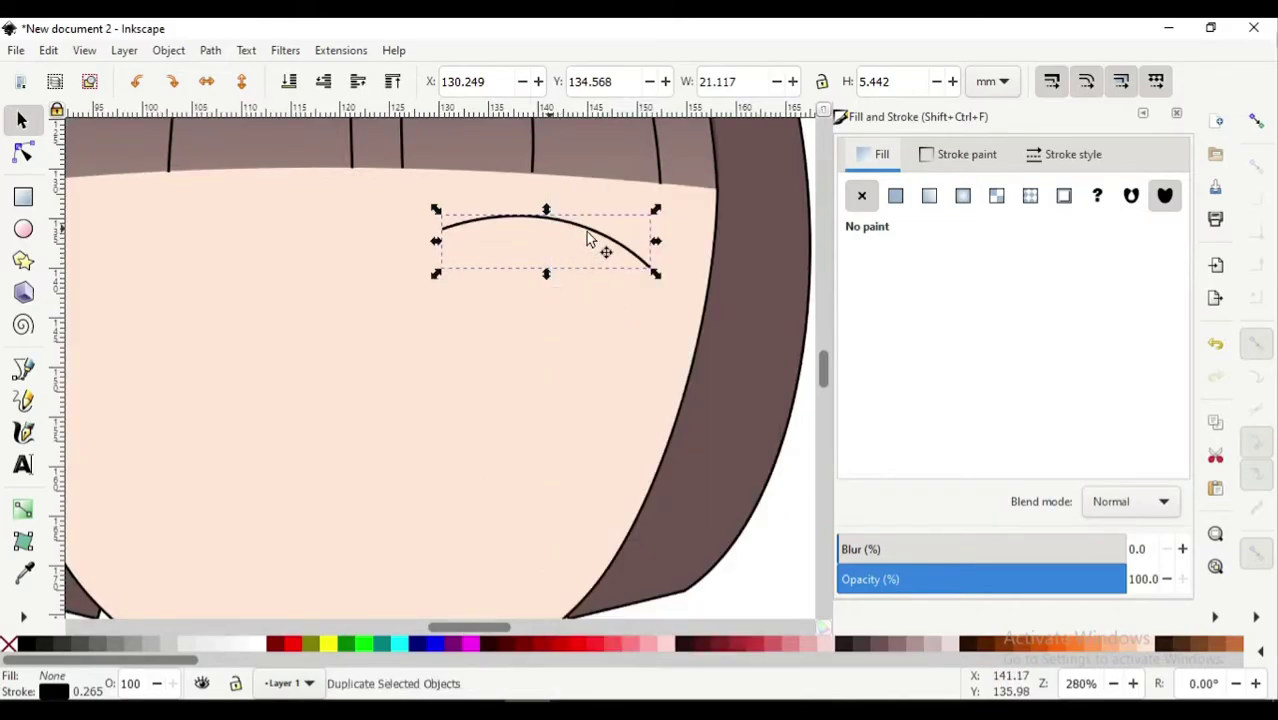
mouse_move(588, 238)
mouse_down()
mouse_move(580, 299)
mouse_move(612, 346)
mouse_up()
click(241, 81)
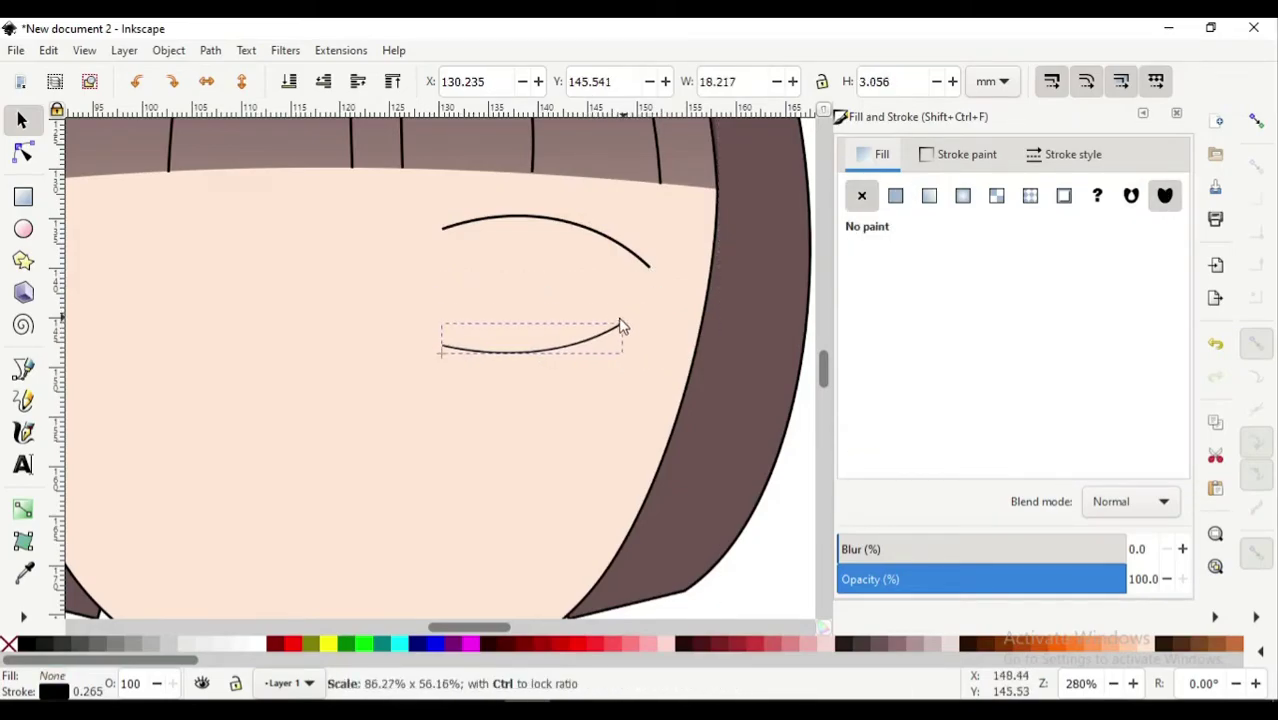
mouse_move(652, 302)
mouse_down()
mouse_move(590, 314)
mouse_move(623, 336)
mouse_up()
scroll(556, 351, down, 1)
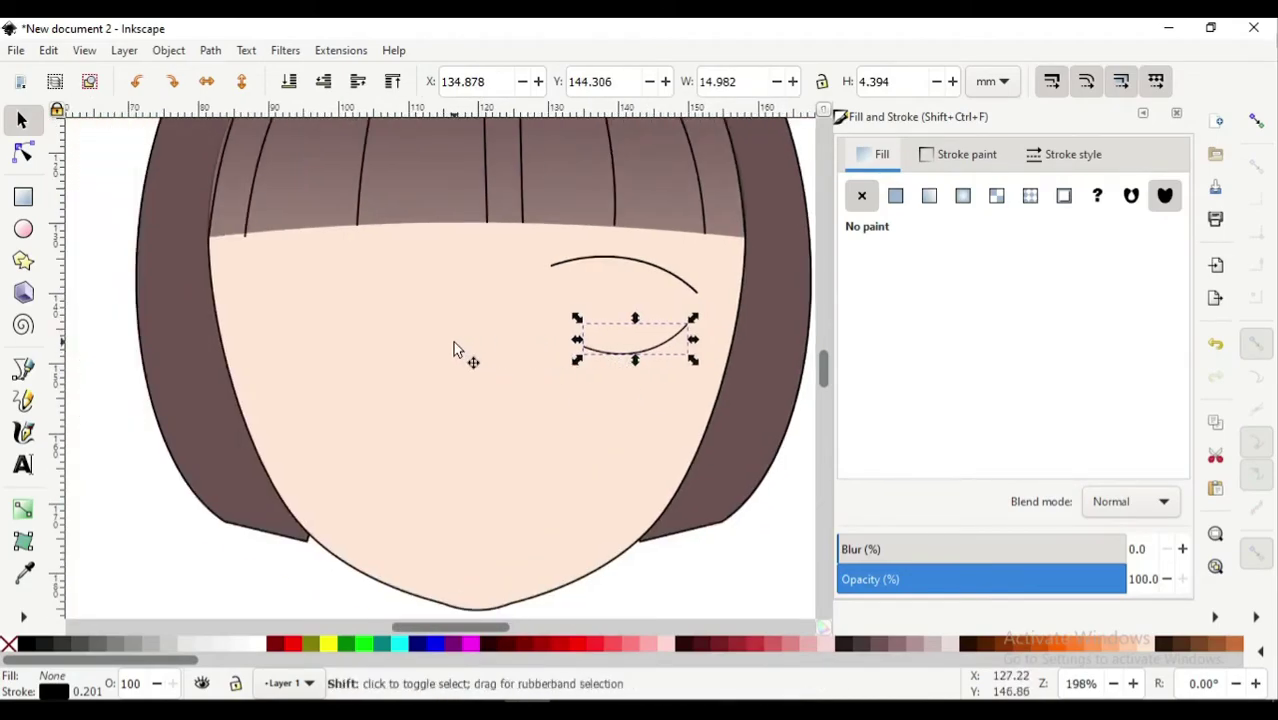
click(748, 239)
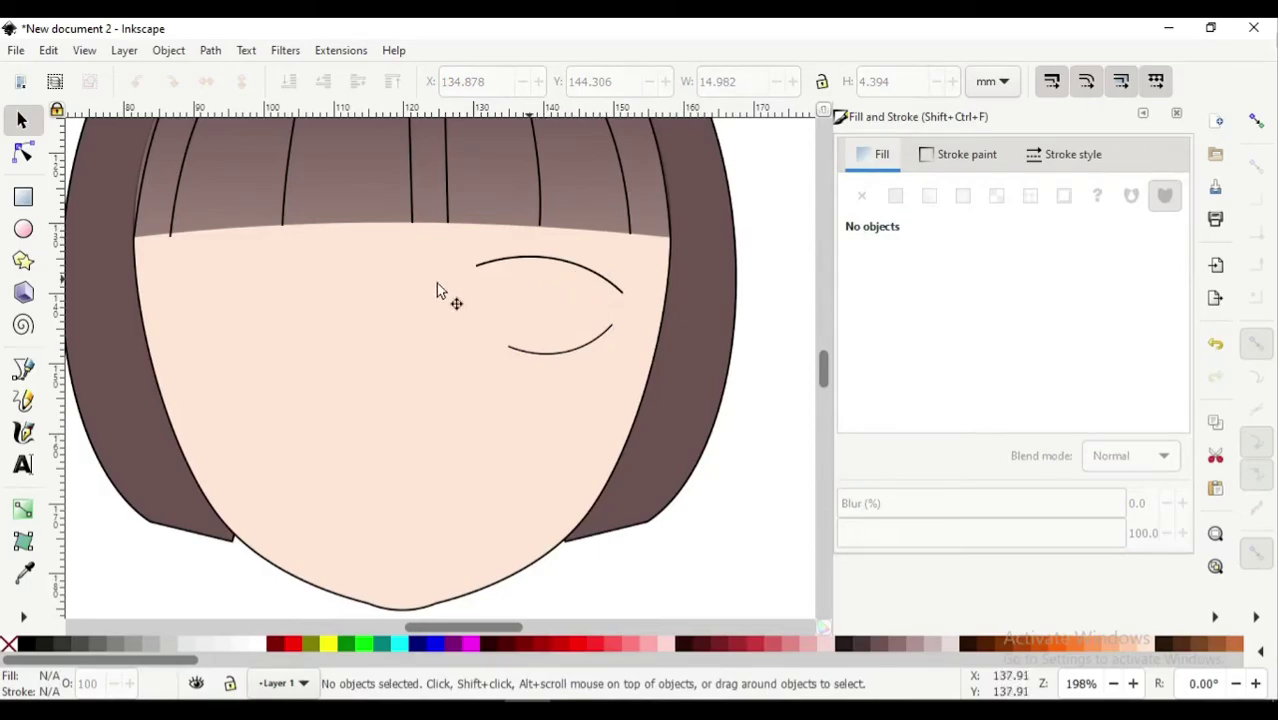
click(23, 229)
Draw the iris ellipse between the eyelids and stretch it to about 14.1 × 13.7 mm
scroll(557, 257, up, 1)
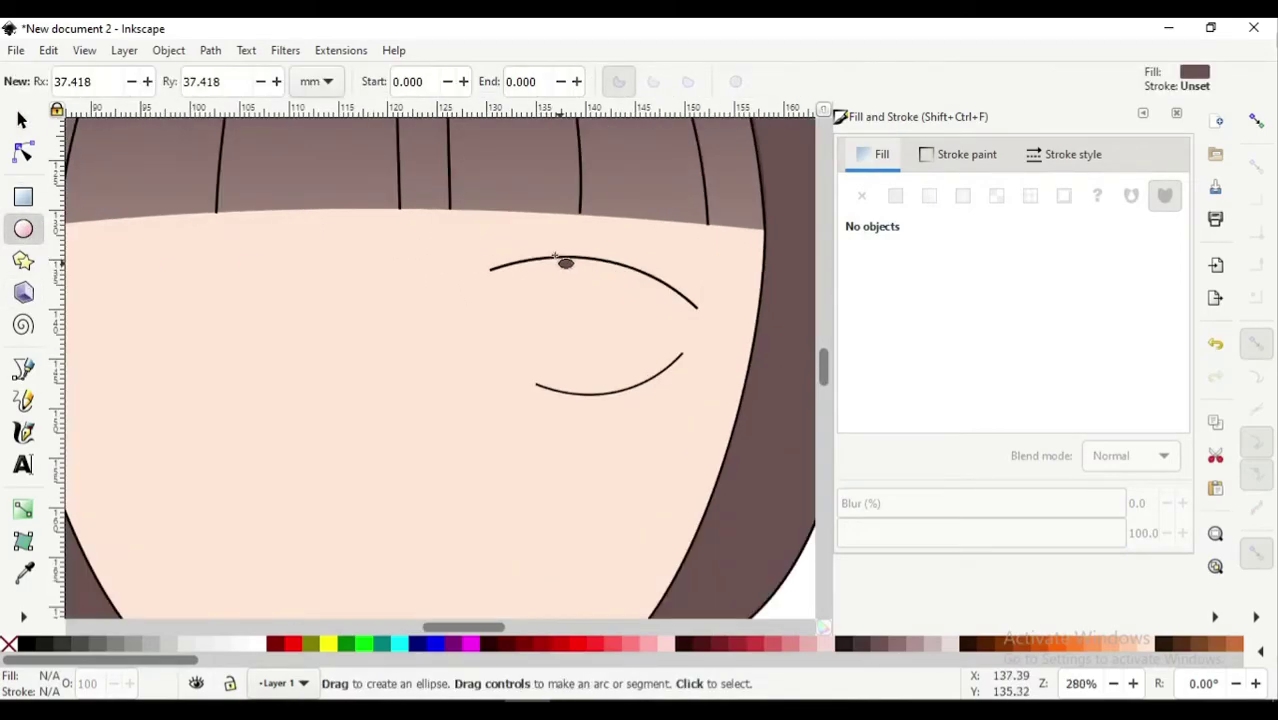
drag(545, 260, 666, 394)
key(s)
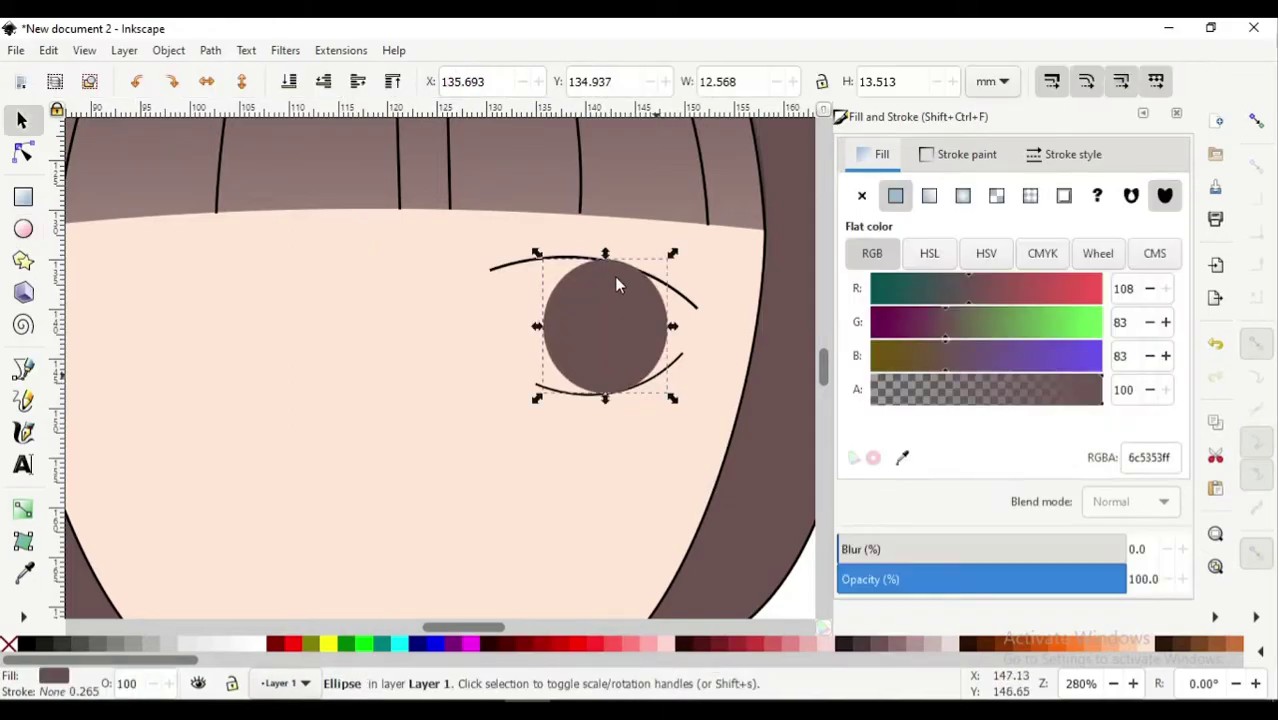
drag(605, 253, 602, 256)
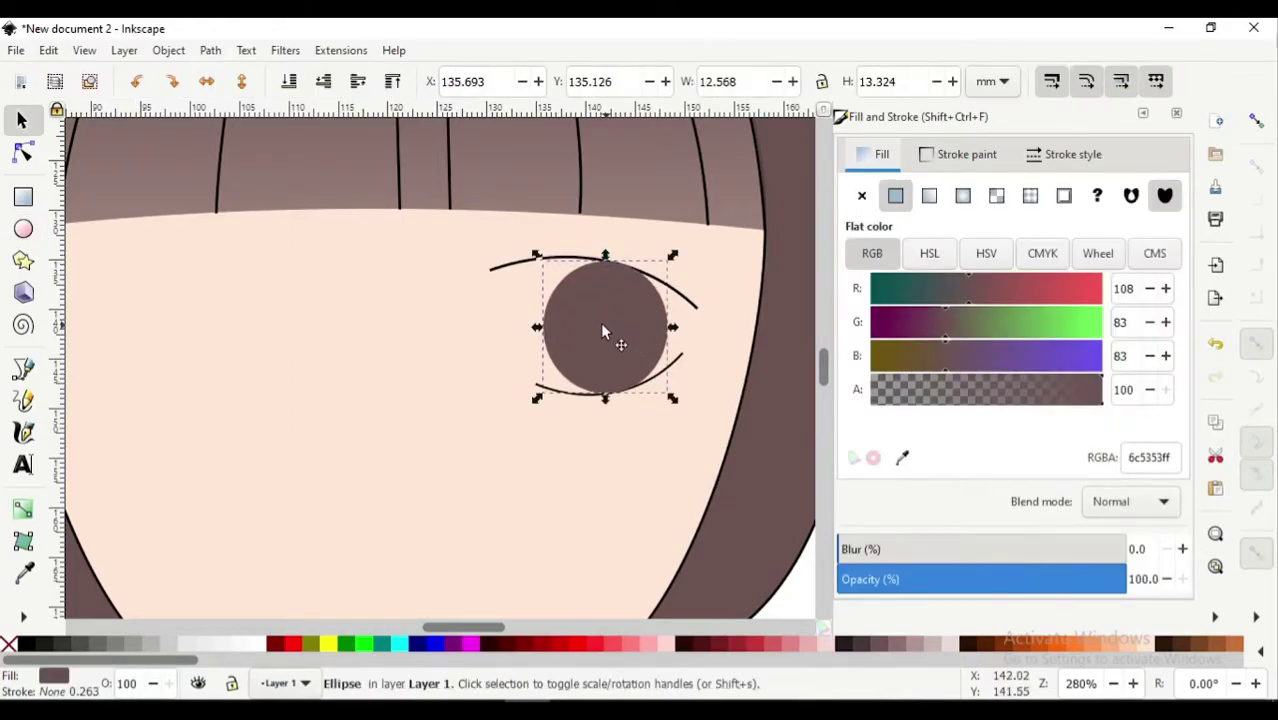
drag(600, 322, 572, 331)
drag(576, 254, 575, 249)
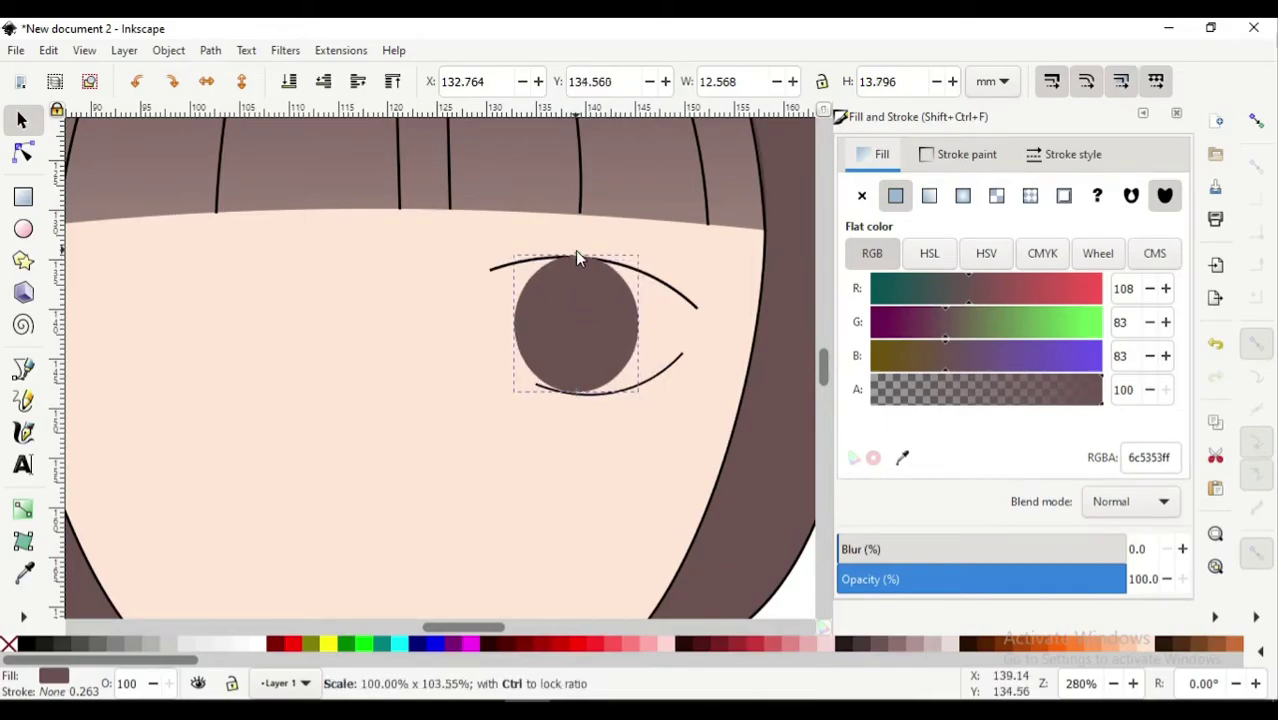
mouse_move(643, 323)
mouse_down()
mouse_move(659, 323)
mouse_move(602, 314)
mouse_up()
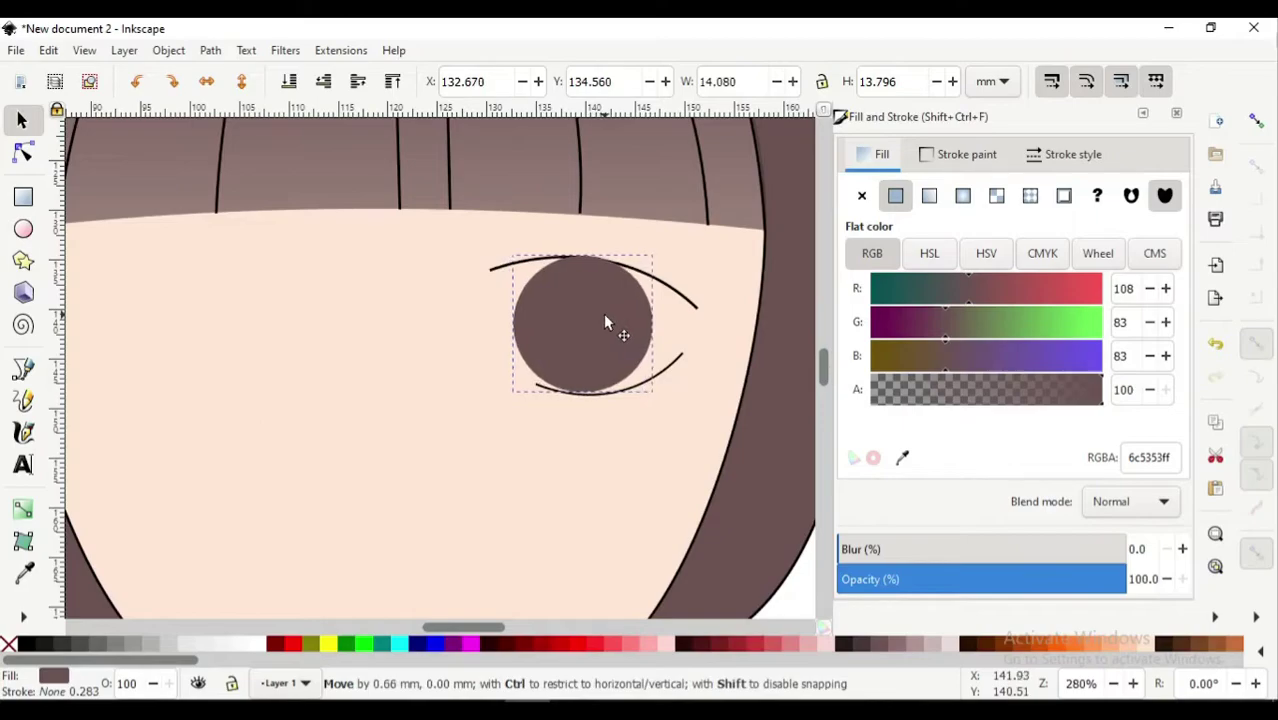
mouse_move(583, 252)
mouse_down()
mouse_move(584, 227)
mouse_move(585, 245)
mouse_up()
Convert the iris to a path and pull its top node down to meet the upper lid
click(25, 151)
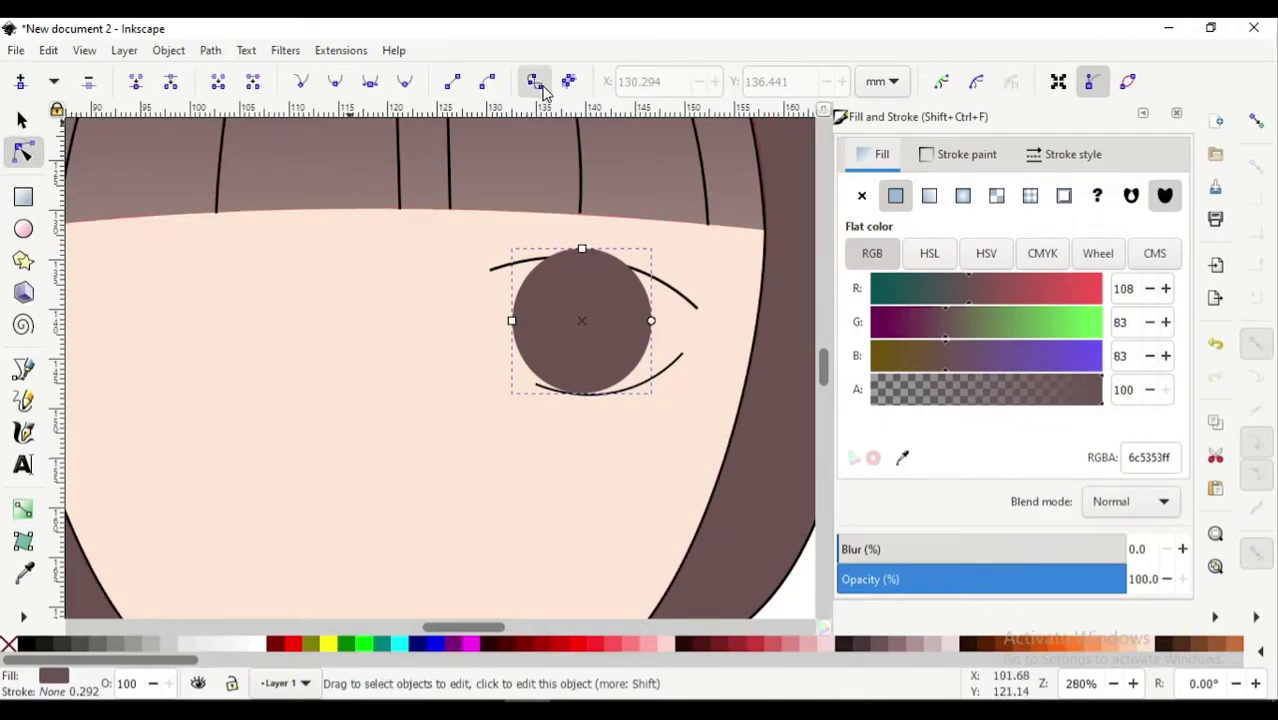
click(541, 88)
drag(582, 248, 633, 264)
Raise the upper eyelid line to the top so it sits in front of the iris
key(s)
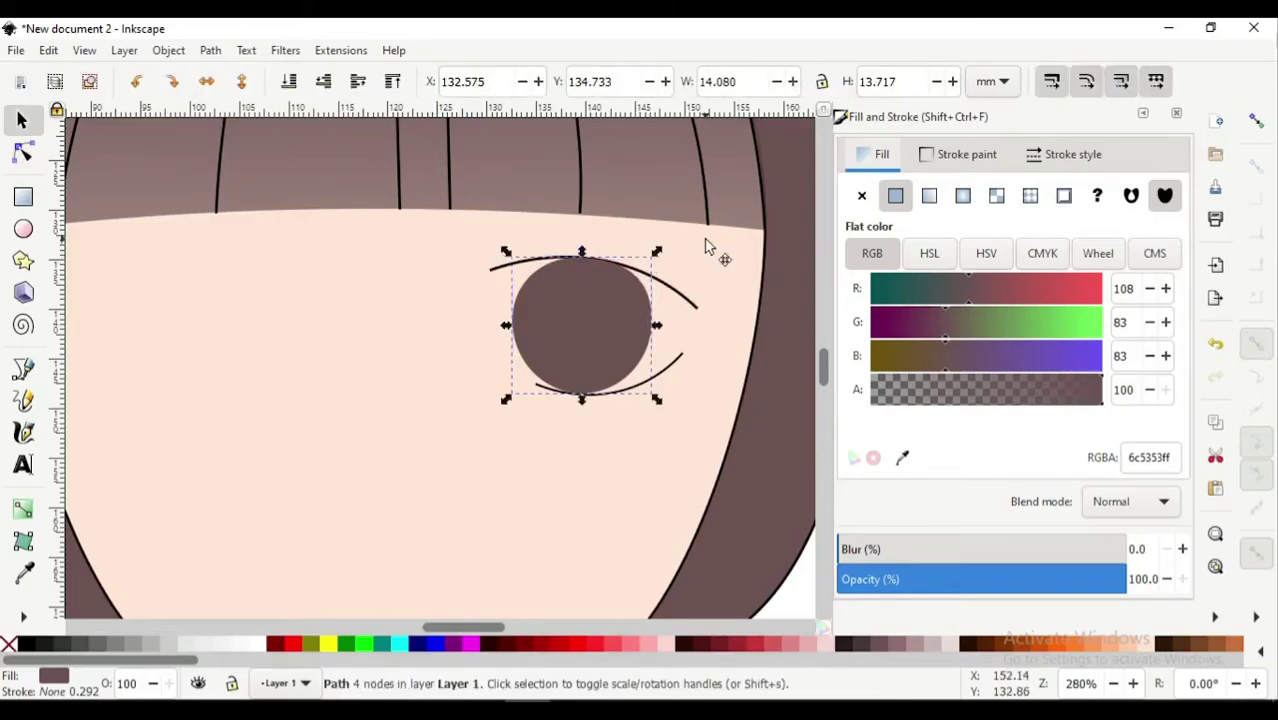
click(697, 297)
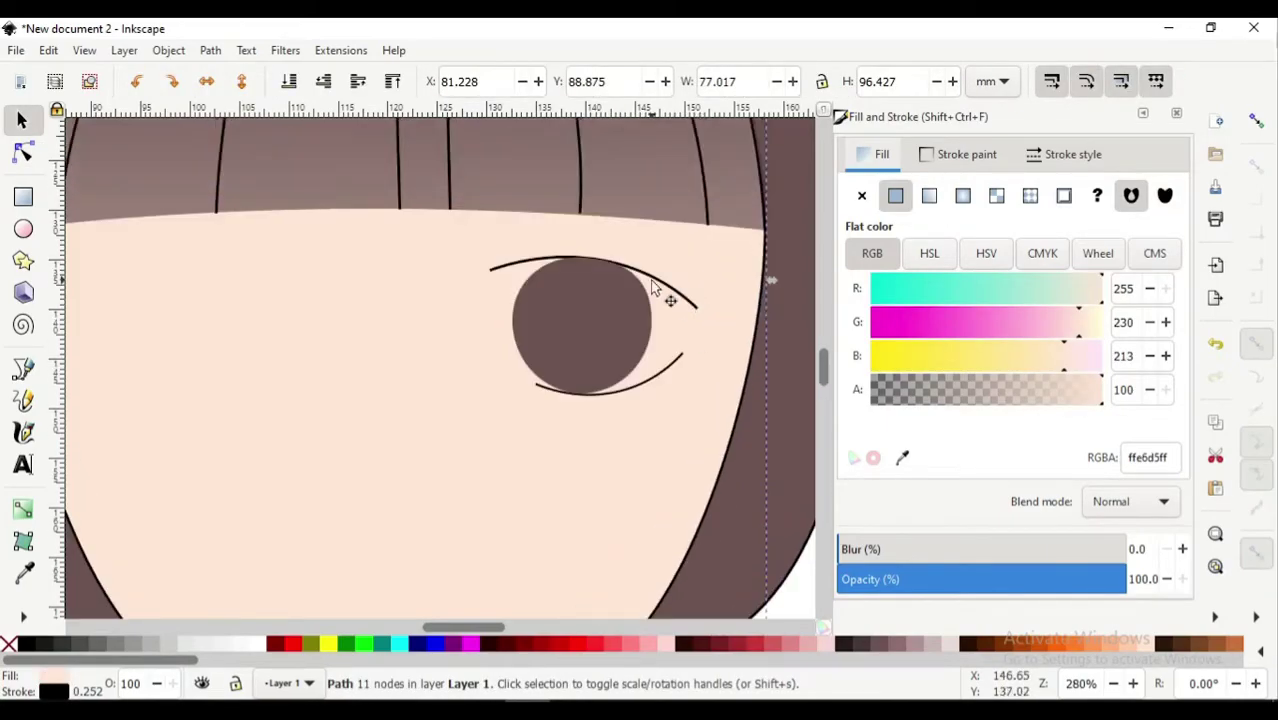
scroll(539, 329, down, 2)
scroll(538, 329, up, 1)
scroll(538, 329, down, 1)
scroll(624, 307, up, 2)
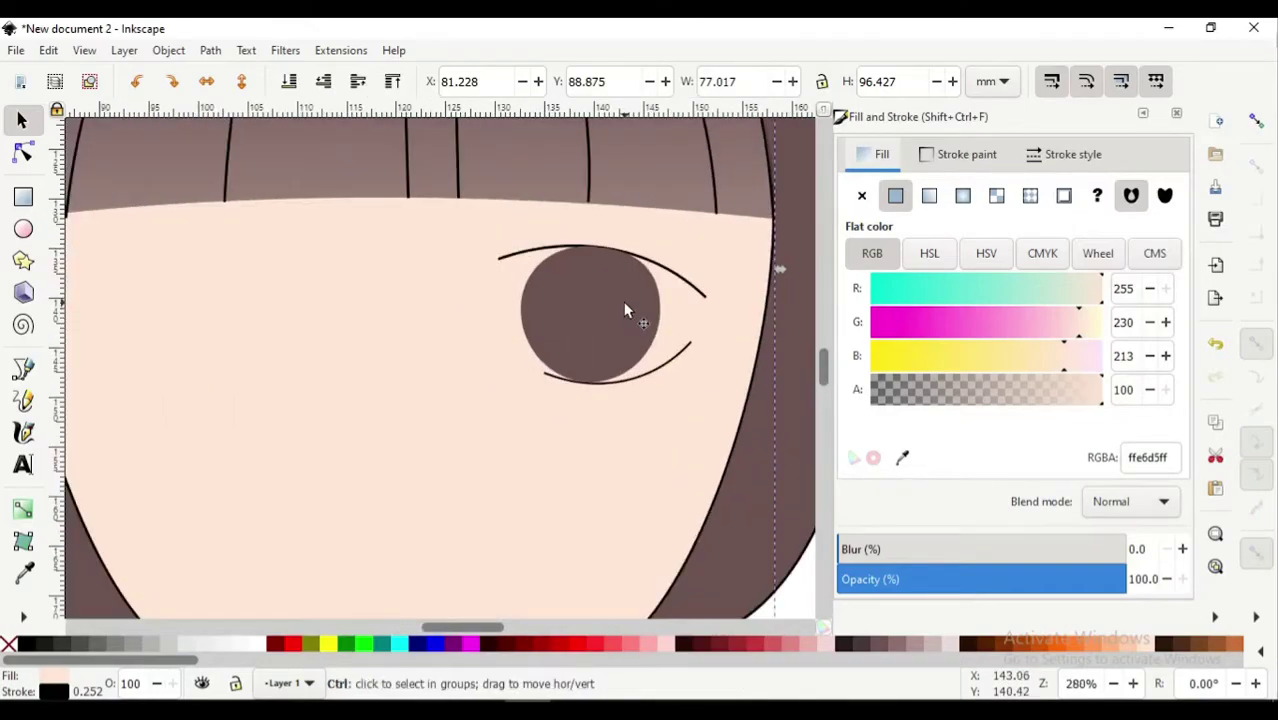
scroll(624, 307, up, 1)
click(575, 315)
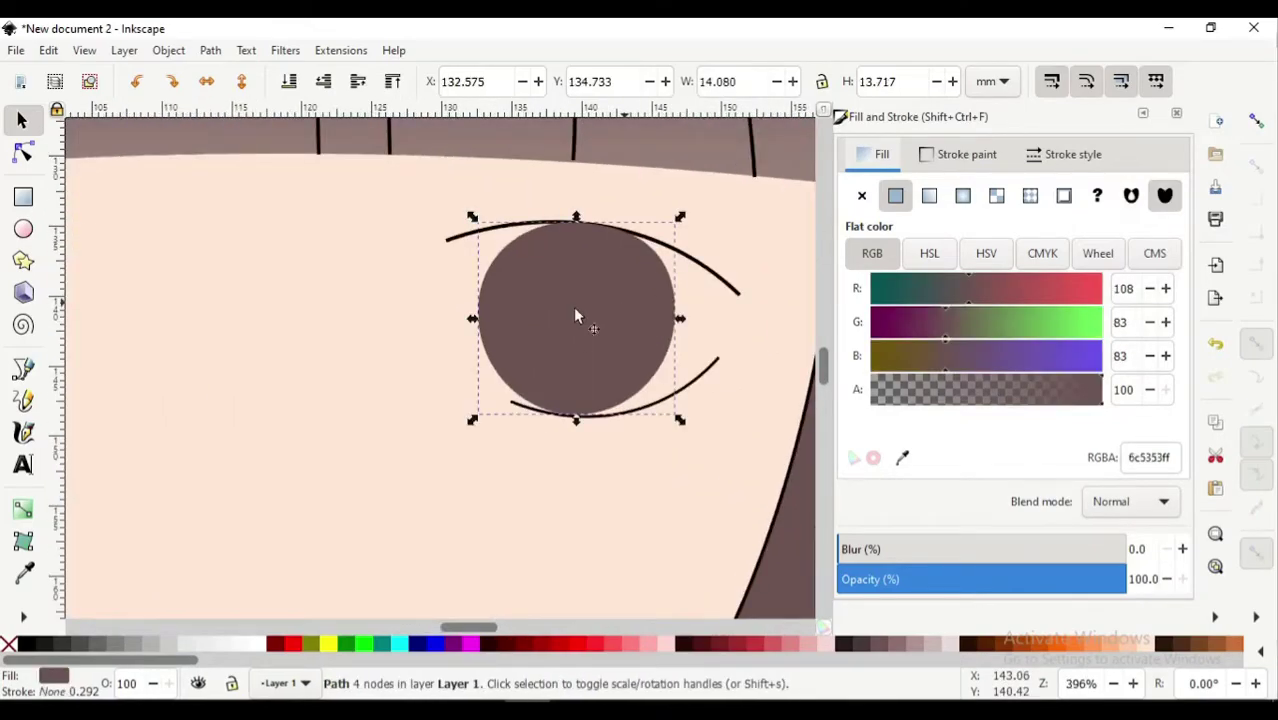
click(449, 241)
click(394, 84)
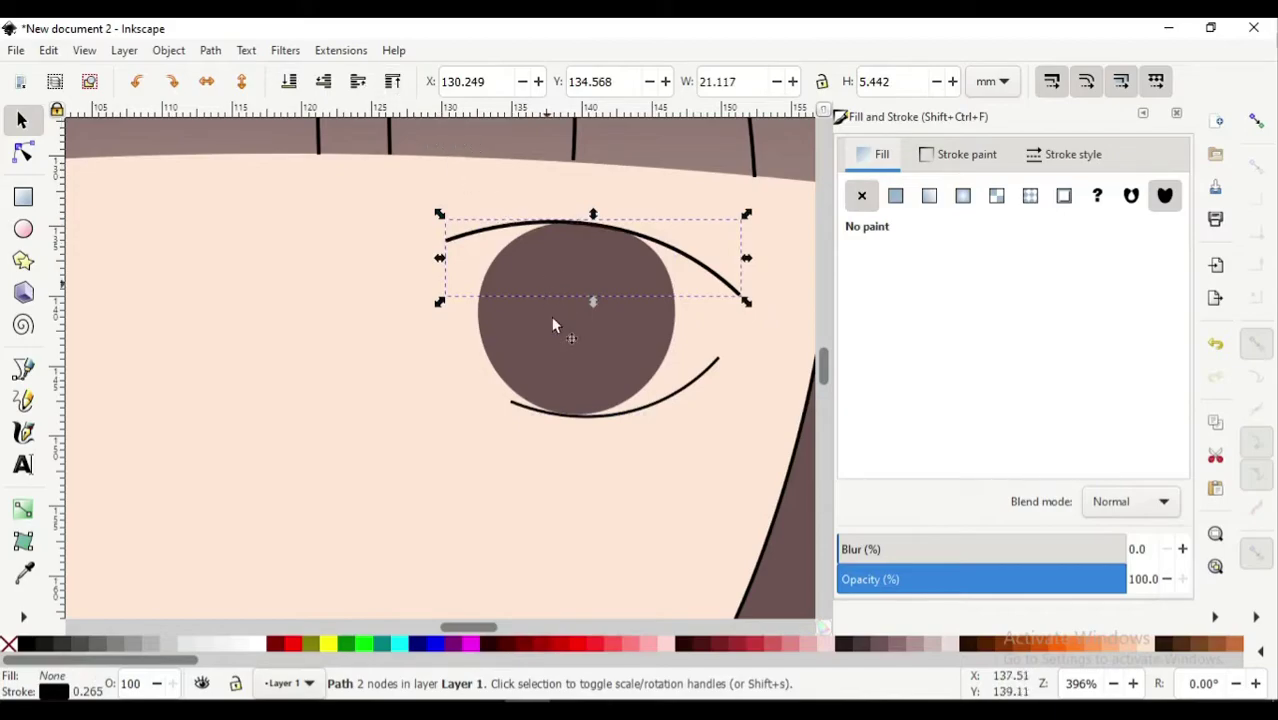
Recolour the iris deep purple (650d64ff), lowering its HSL saturation to 77
click(553, 344)
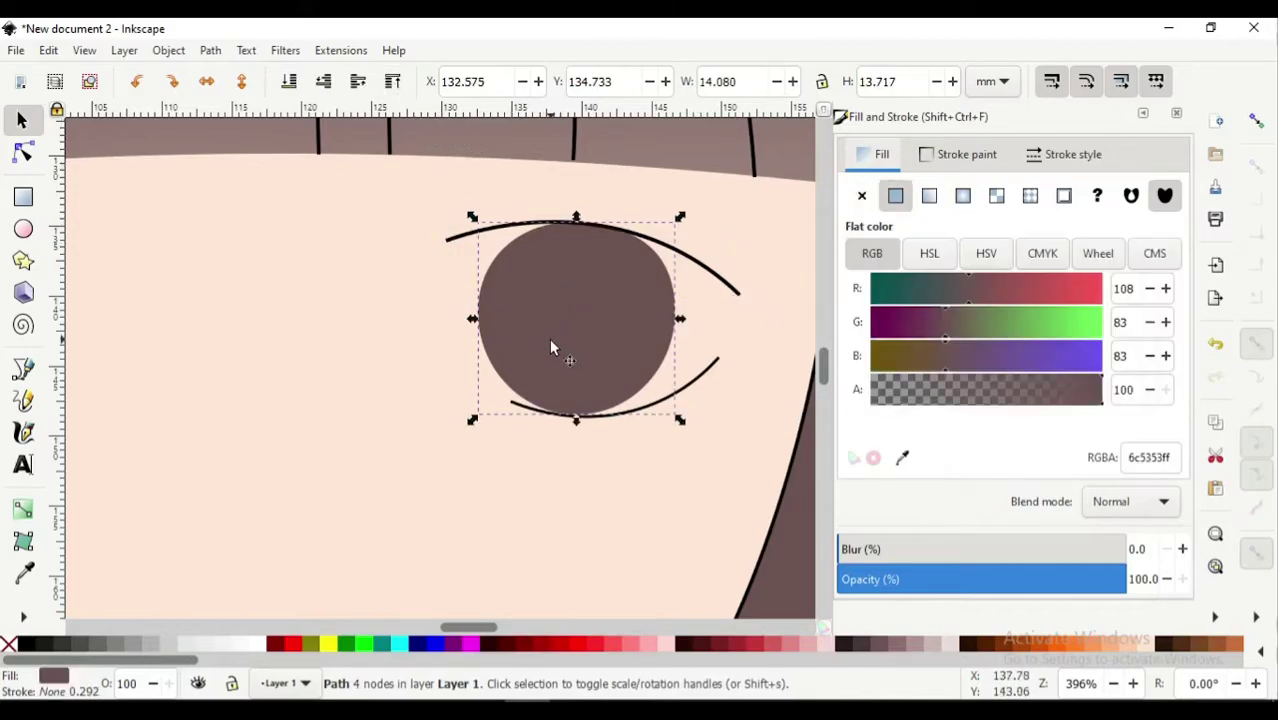
click(423, 646)
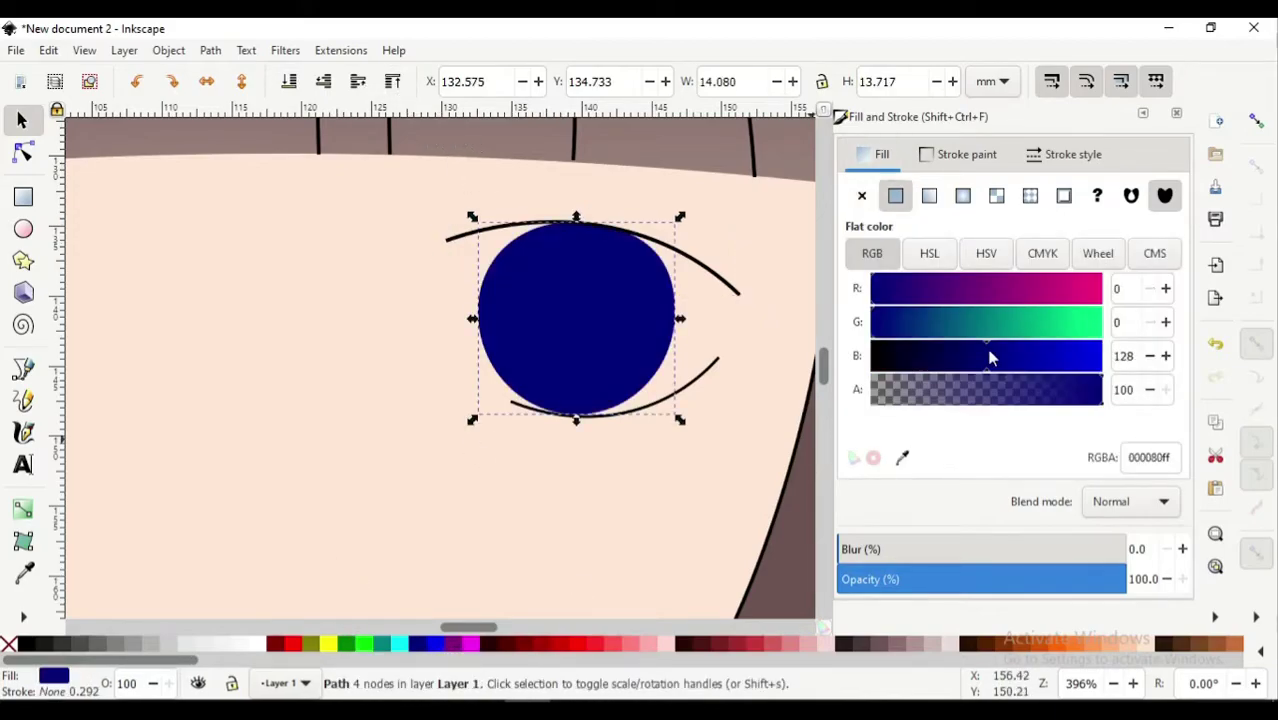
drag(906, 291, 975, 290)
click(929, 253)
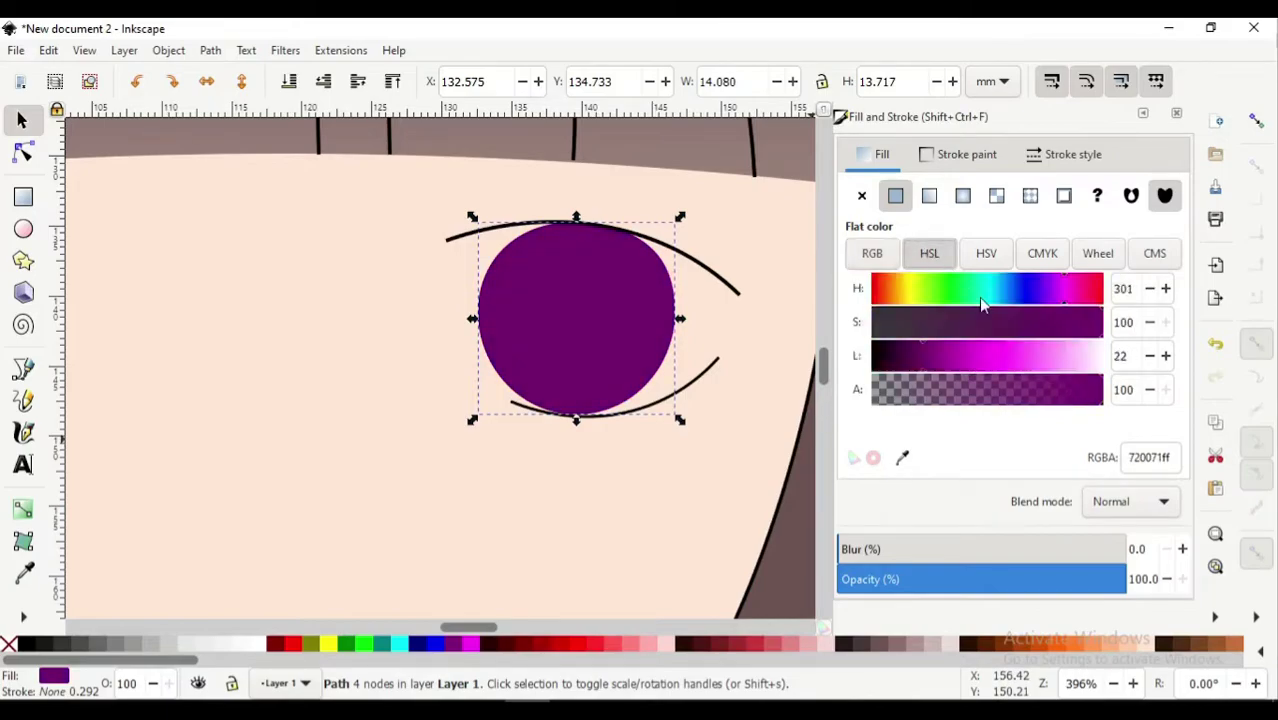
drag(1066, 333, 1049, 333)
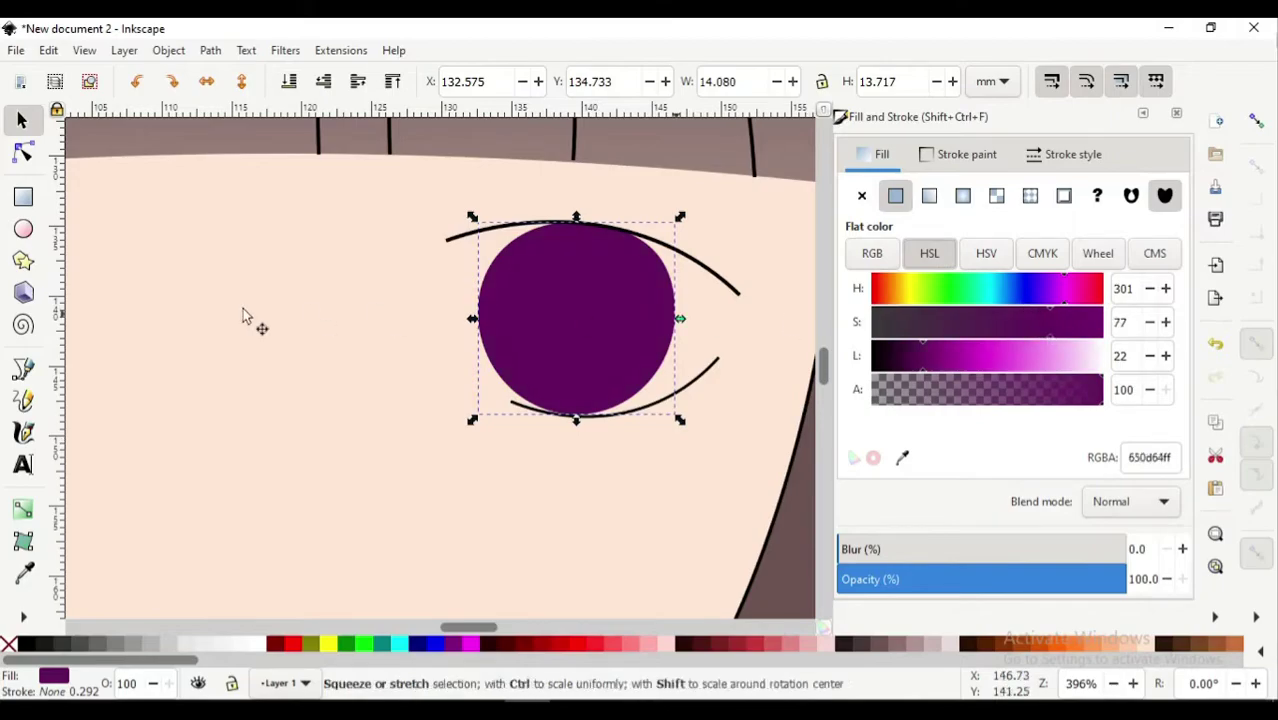
click(23, 229)
Draw a small black-filled circle at the centre of the iris
drag(569, 318, 592, 341)
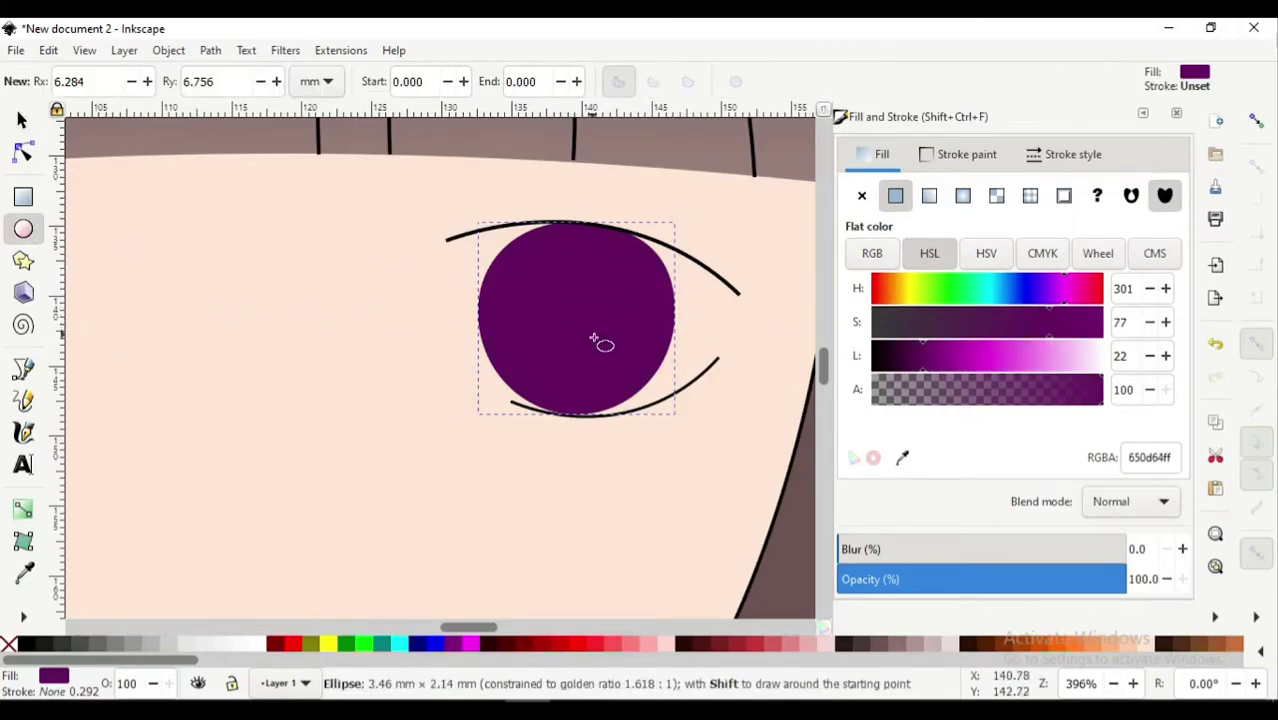
click(873, 358)
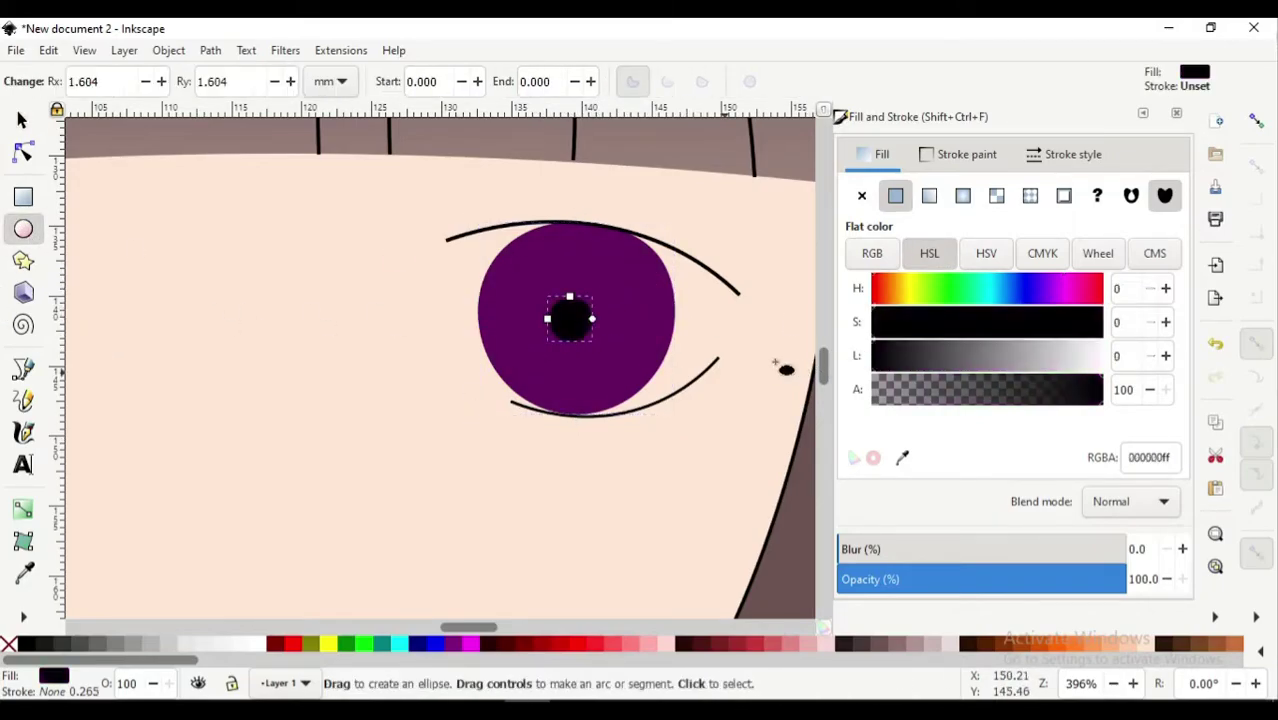
key(s)
Centre the pupil on the iris's vertical axis with Align and Distribute
shift+click(643, 334)
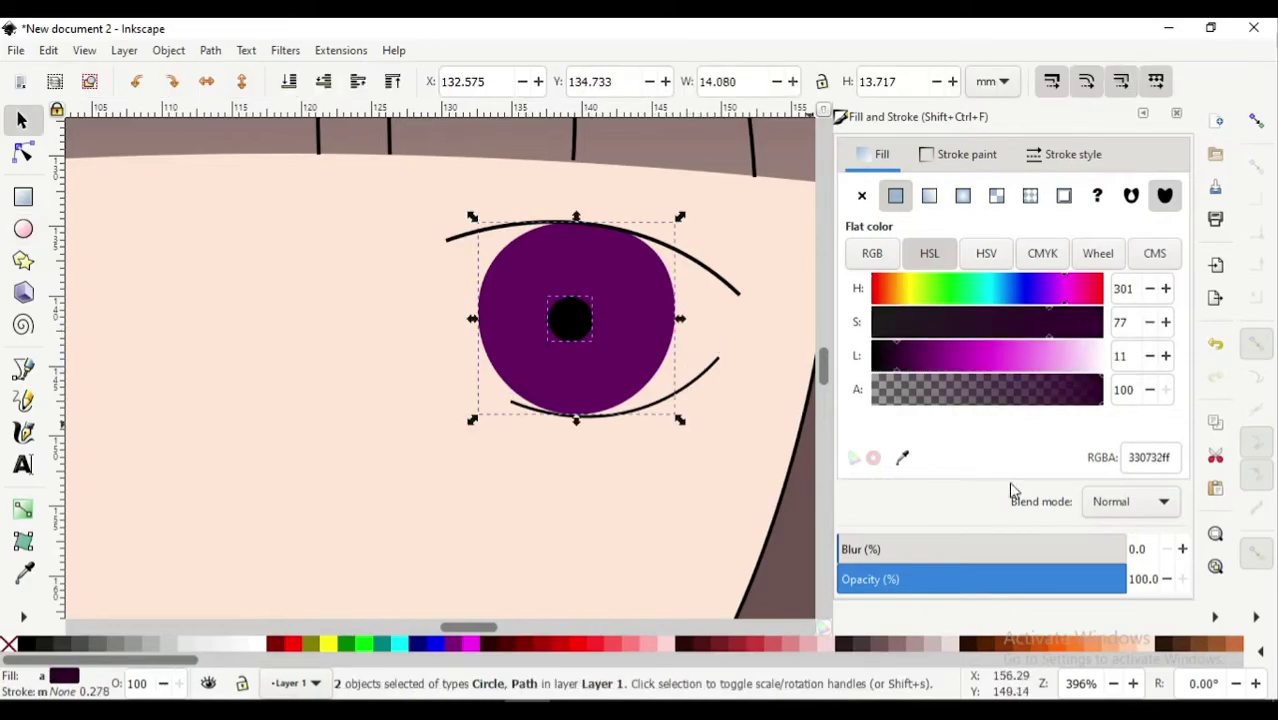
click(1218, 619)
click(1140, 622)
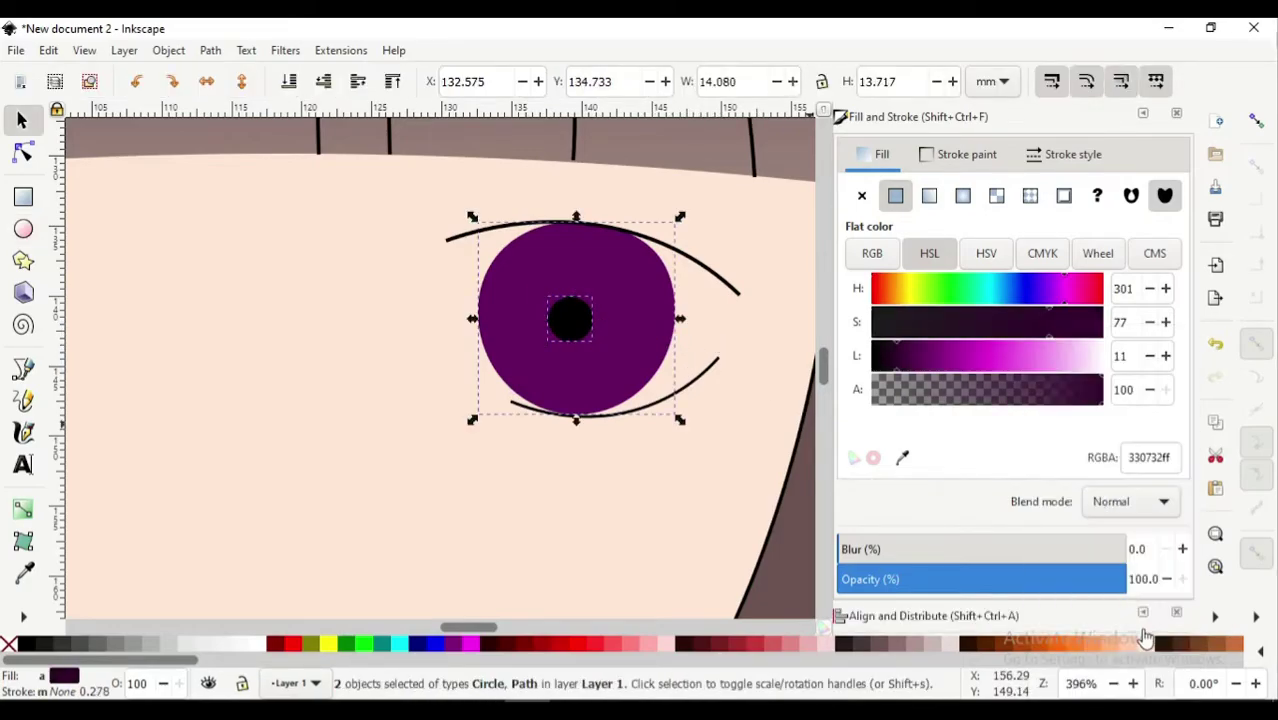
click(1124, 579)
click(1054, 392)
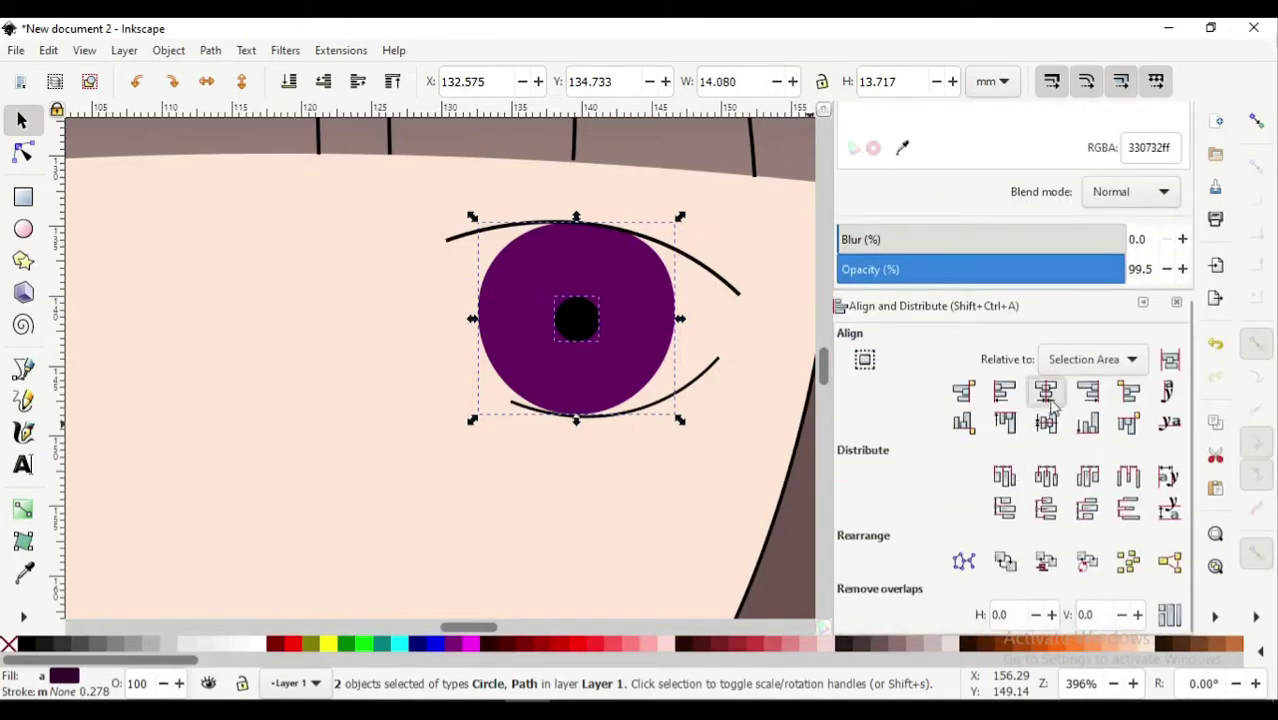
click(640, 515)
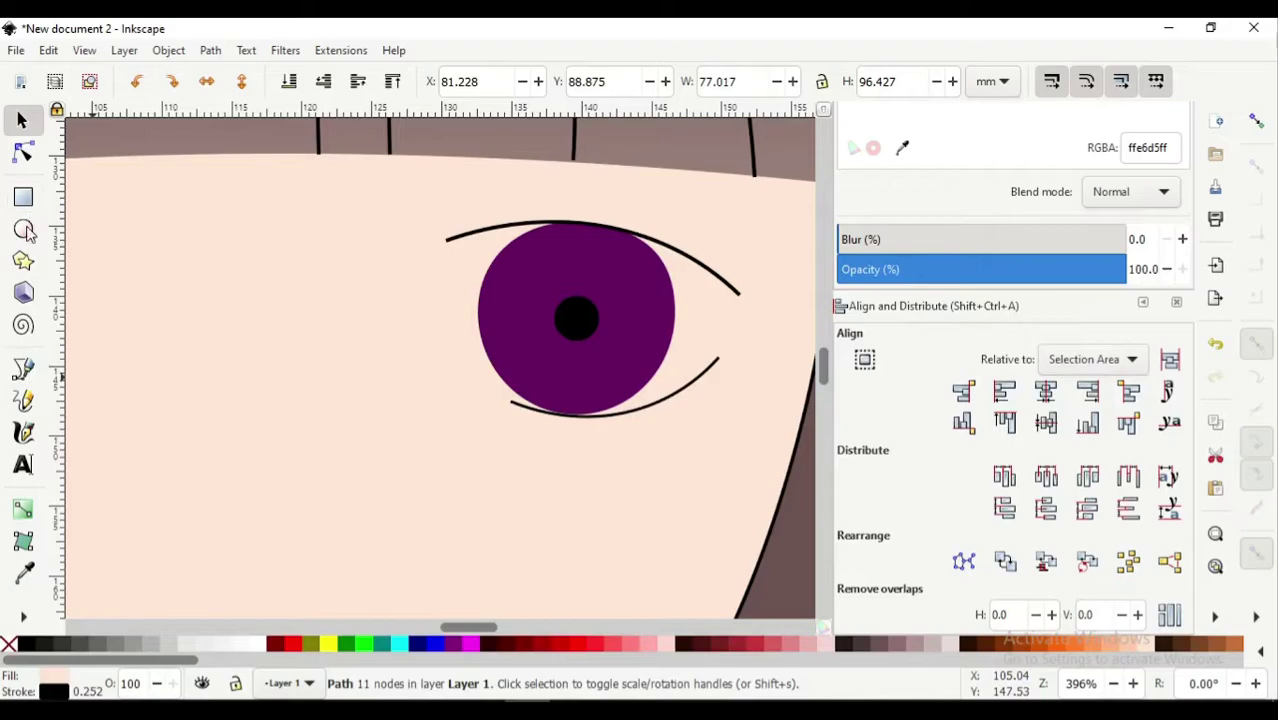
click(25, 230)
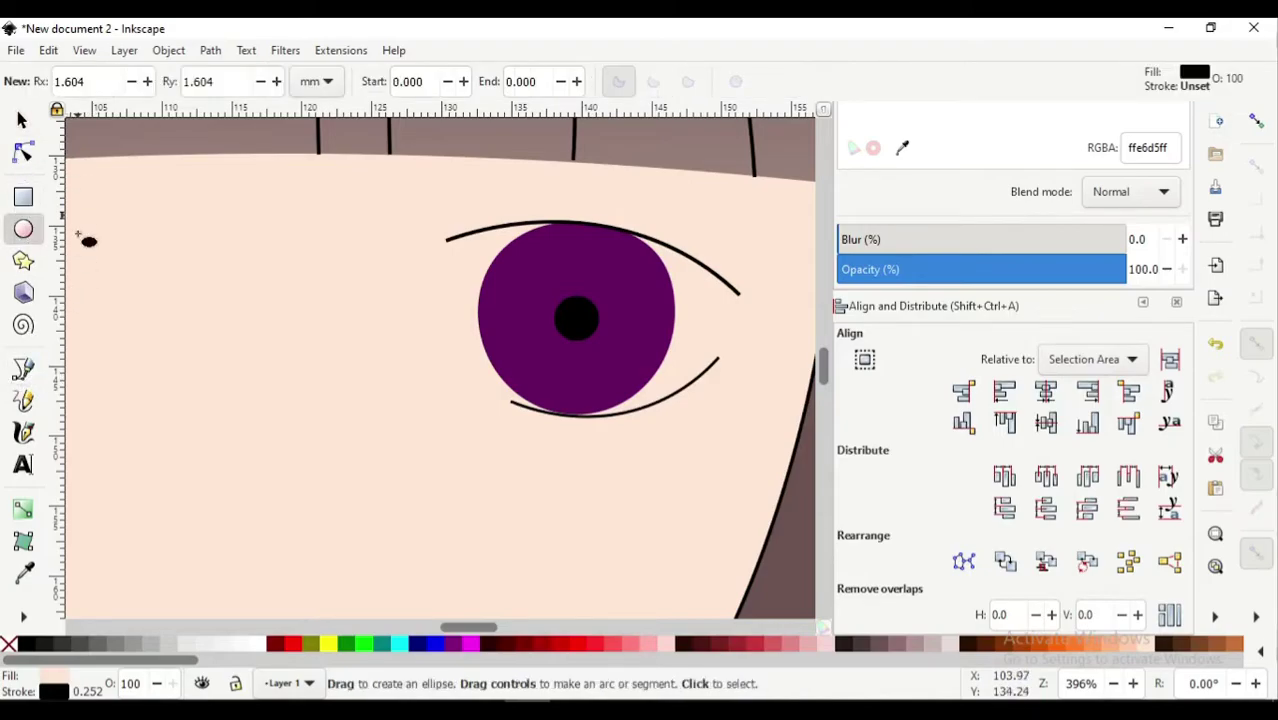
click(23, 368)
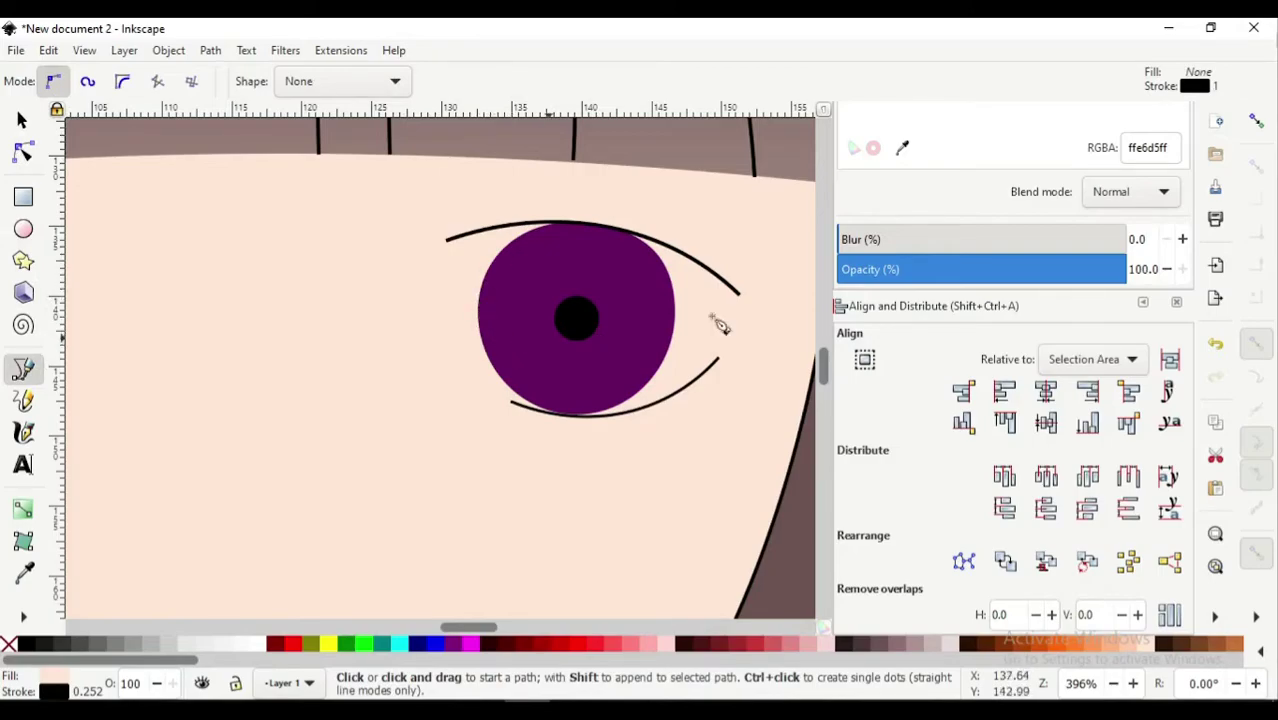
With path snapping on, draw a closed Pen path from the iris's left edge to its right edge
key(percent)
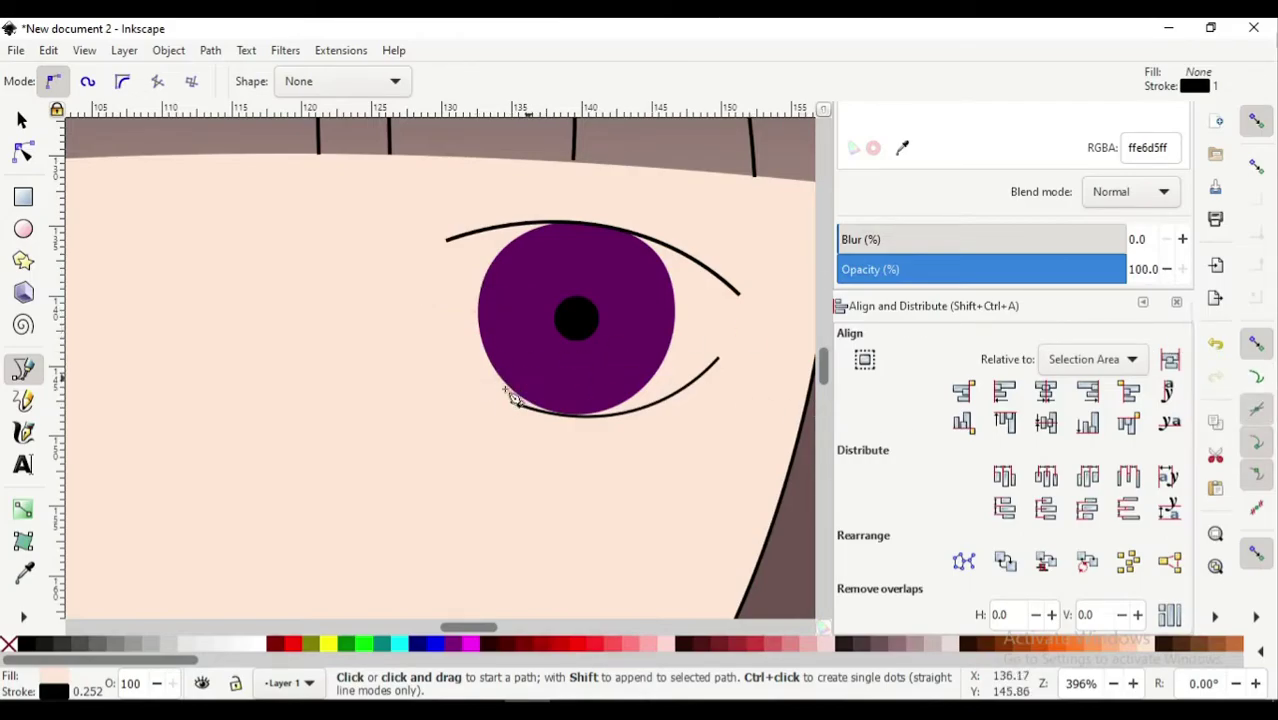
click(1257, 378)
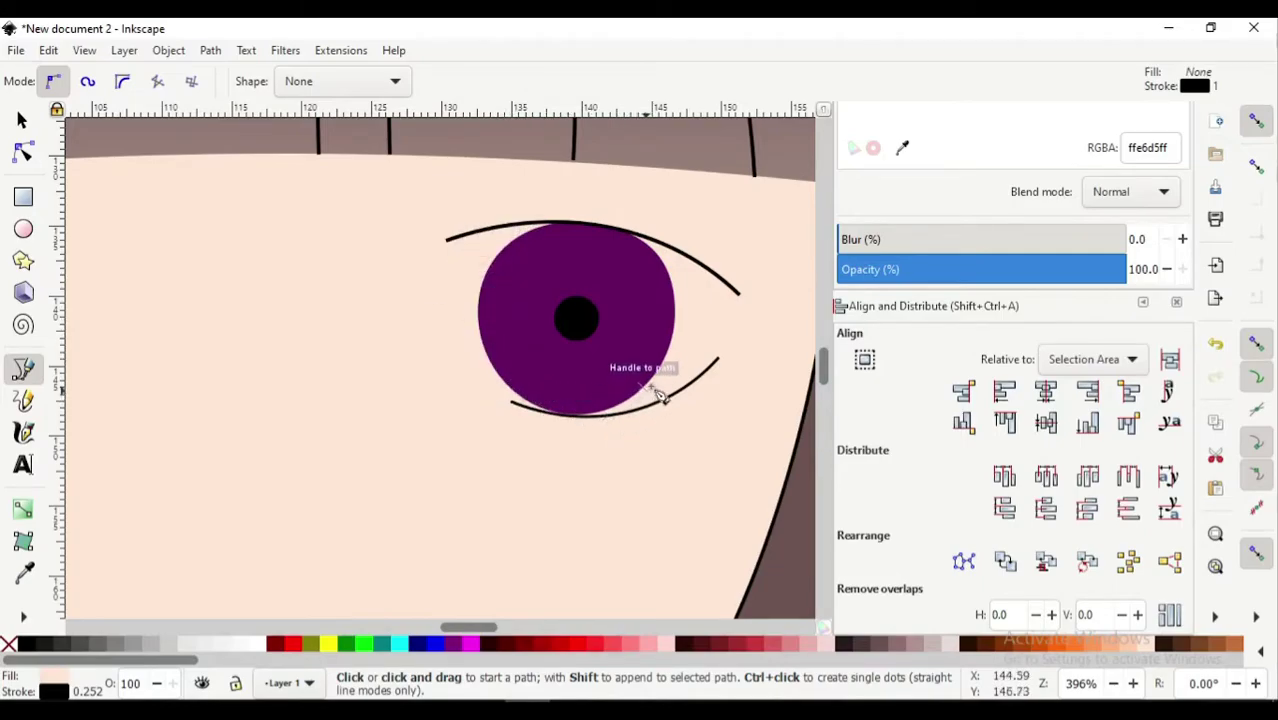
click(498, 374)
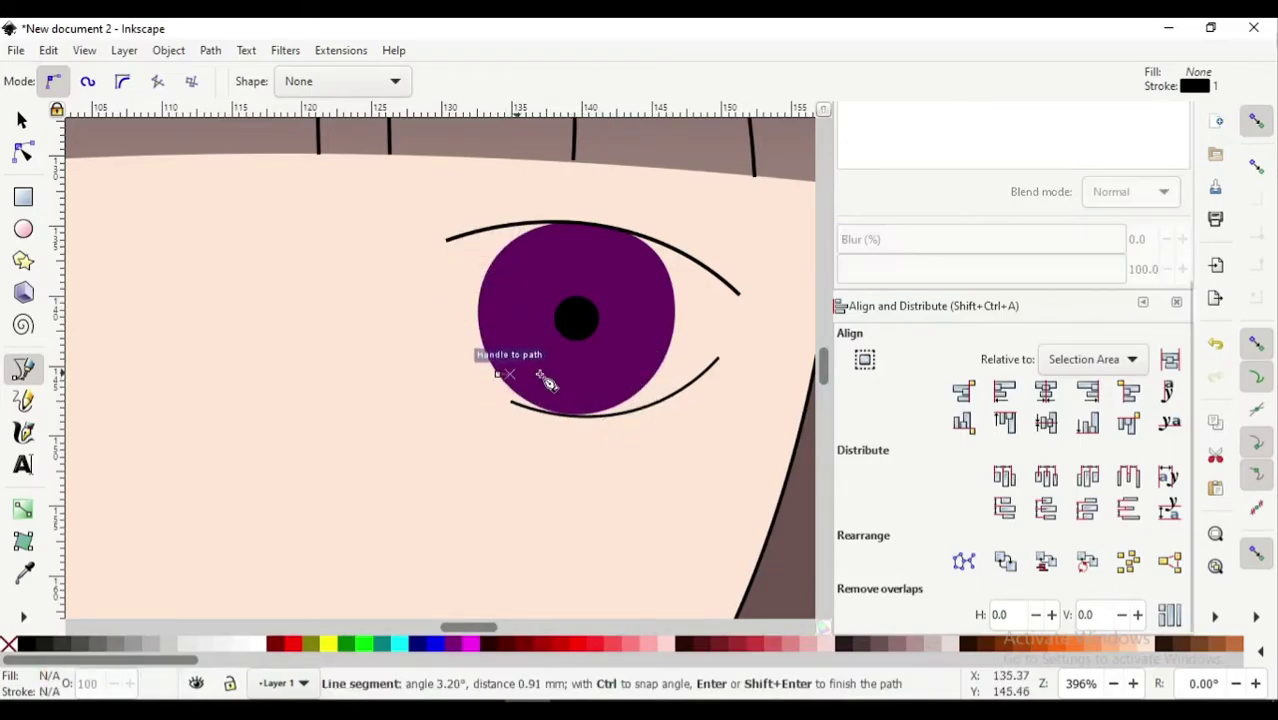
click(719, 358)
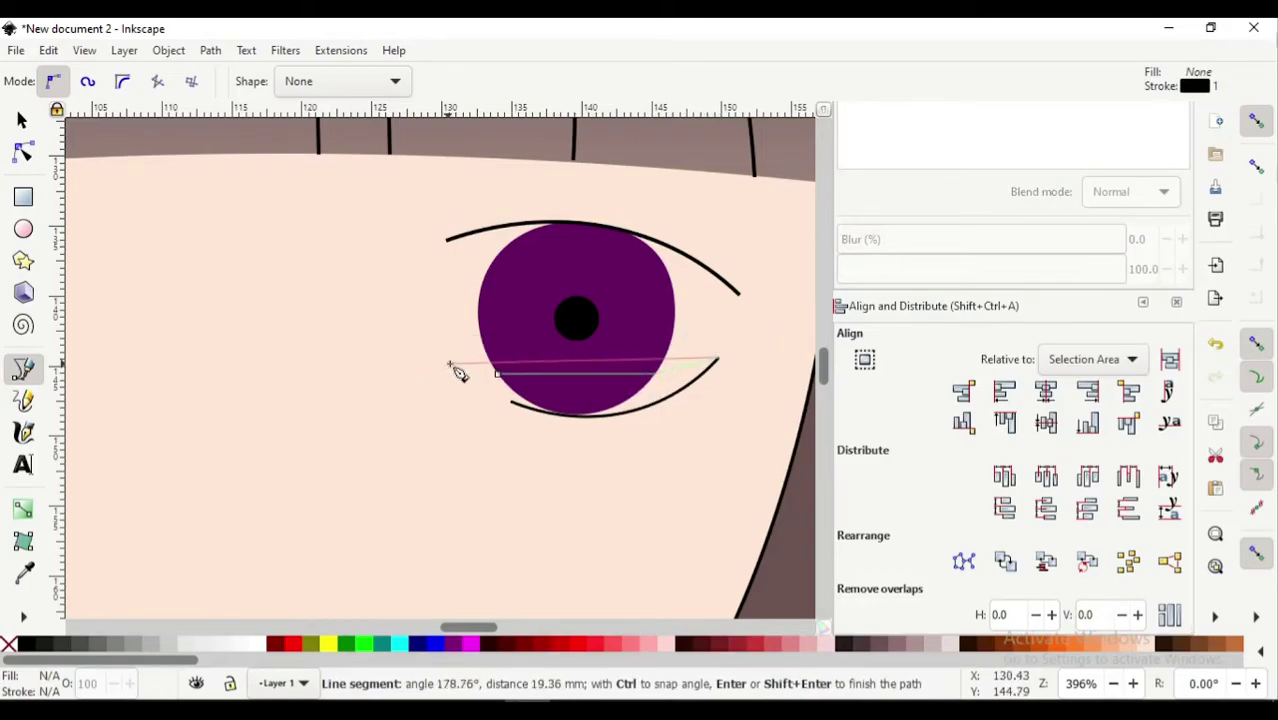
click(498, 374)
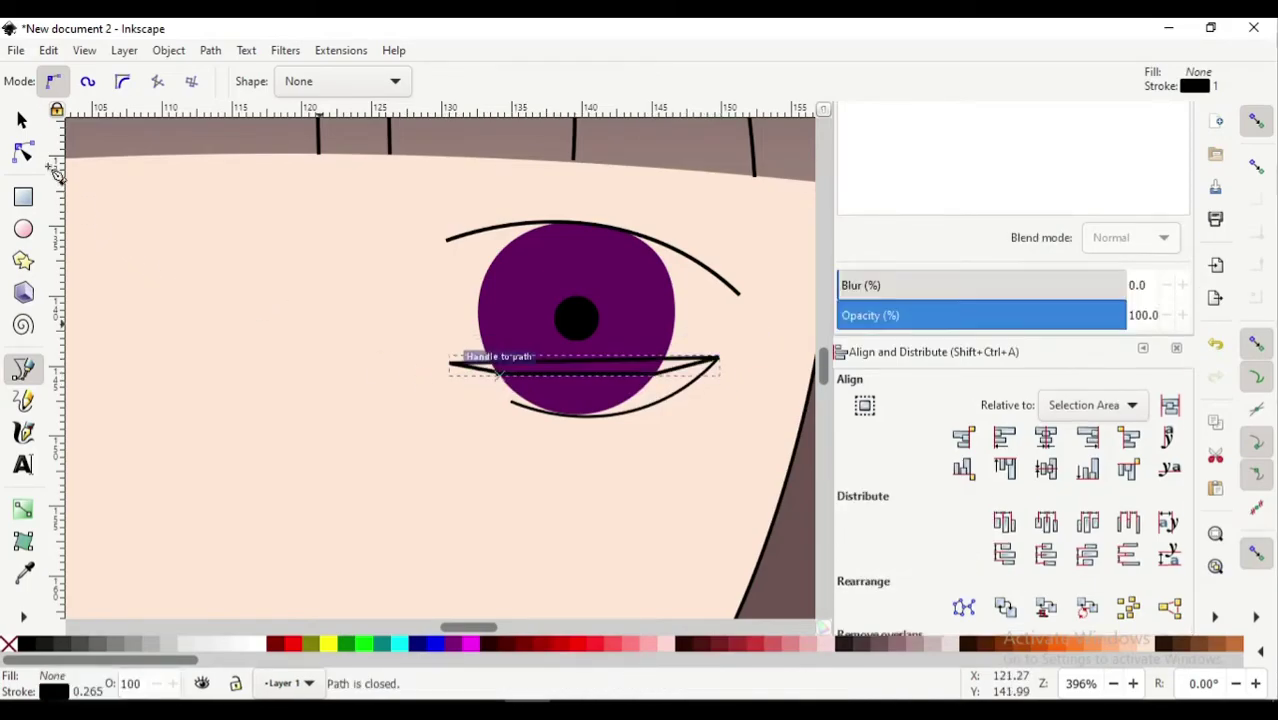
click(23, 151)
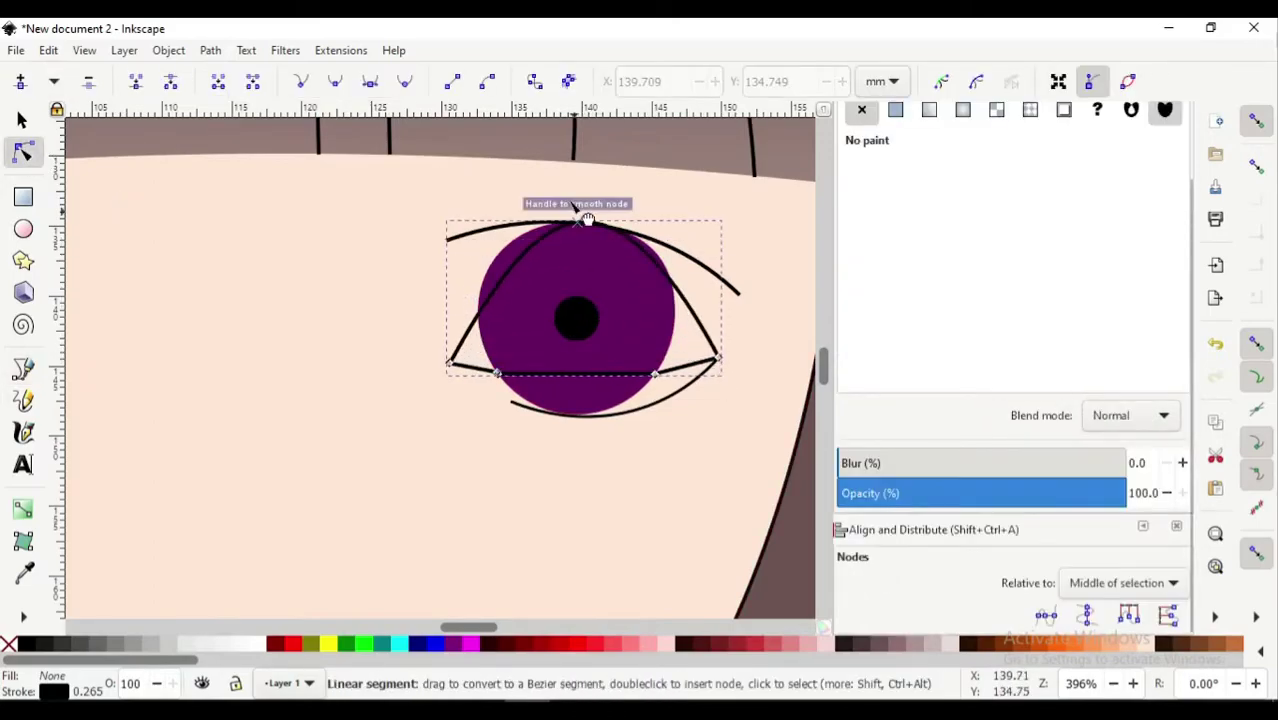
Bend the shape's top and inner base edges into rounded arches curving over the purple iris
drag(614, 330, 470, 250)
drag(687, 270, 685, 245)
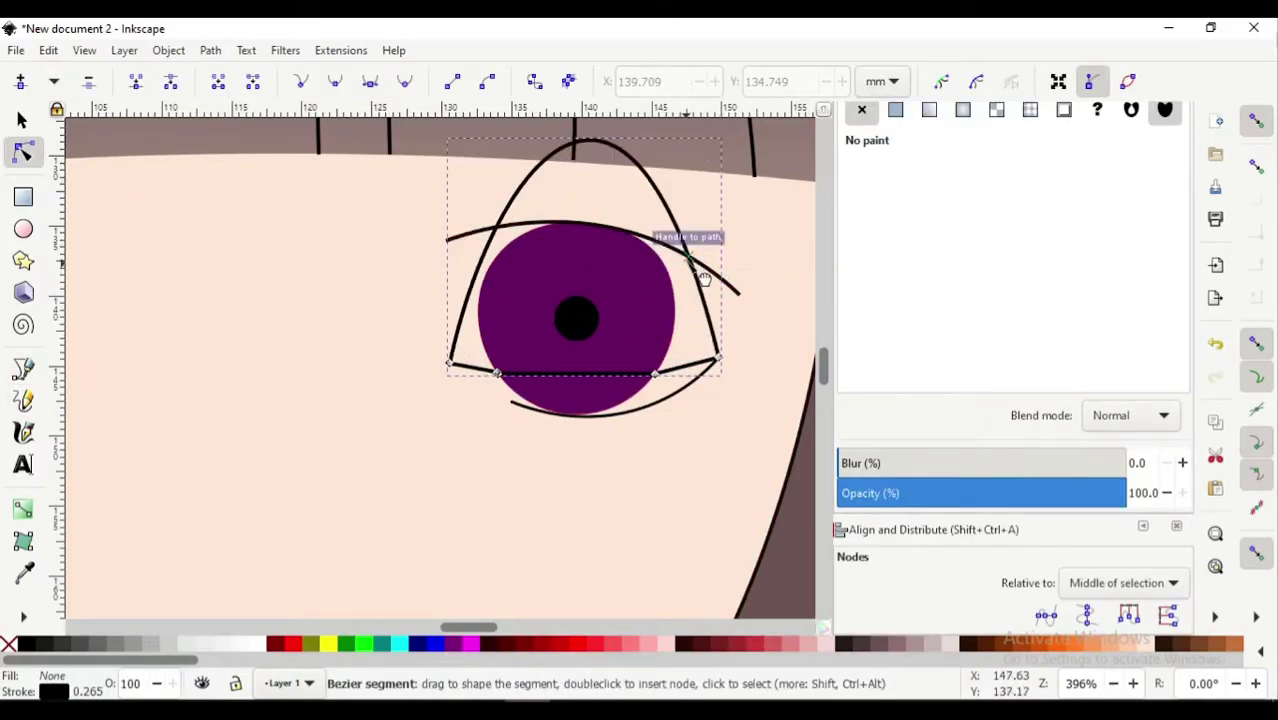
drag(580, 373, 599, 245)
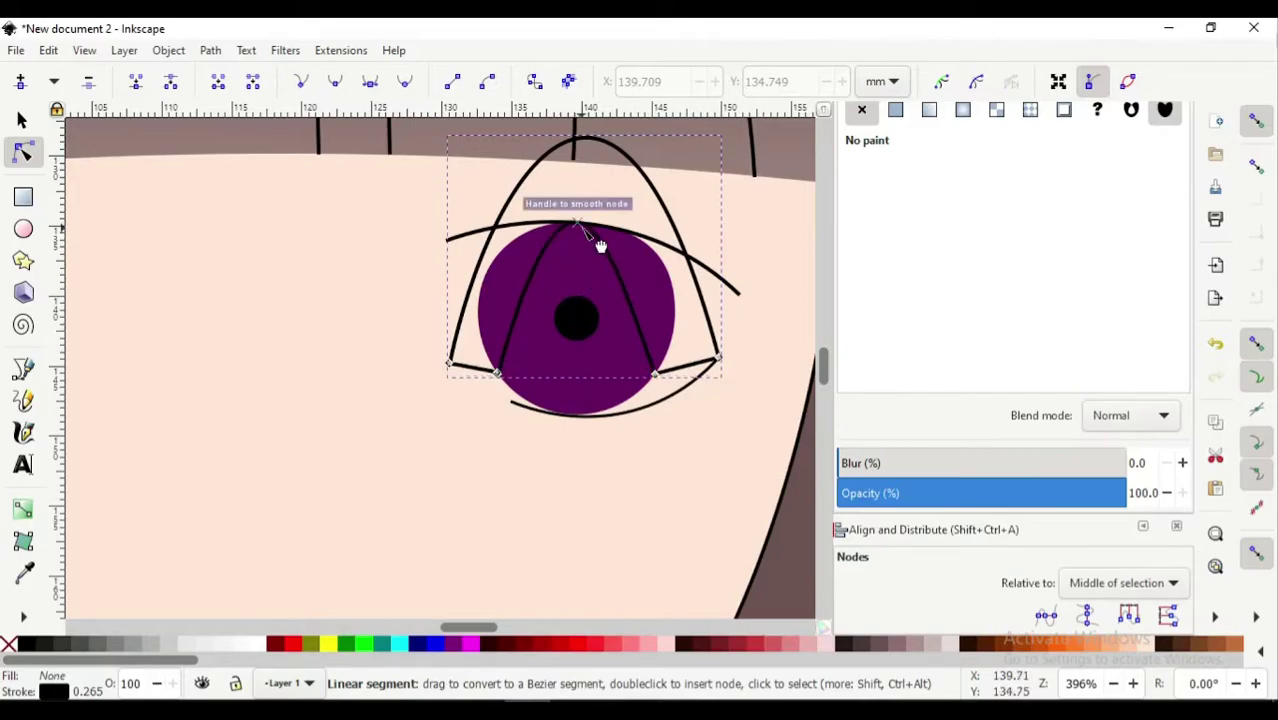
click(1254, 120)
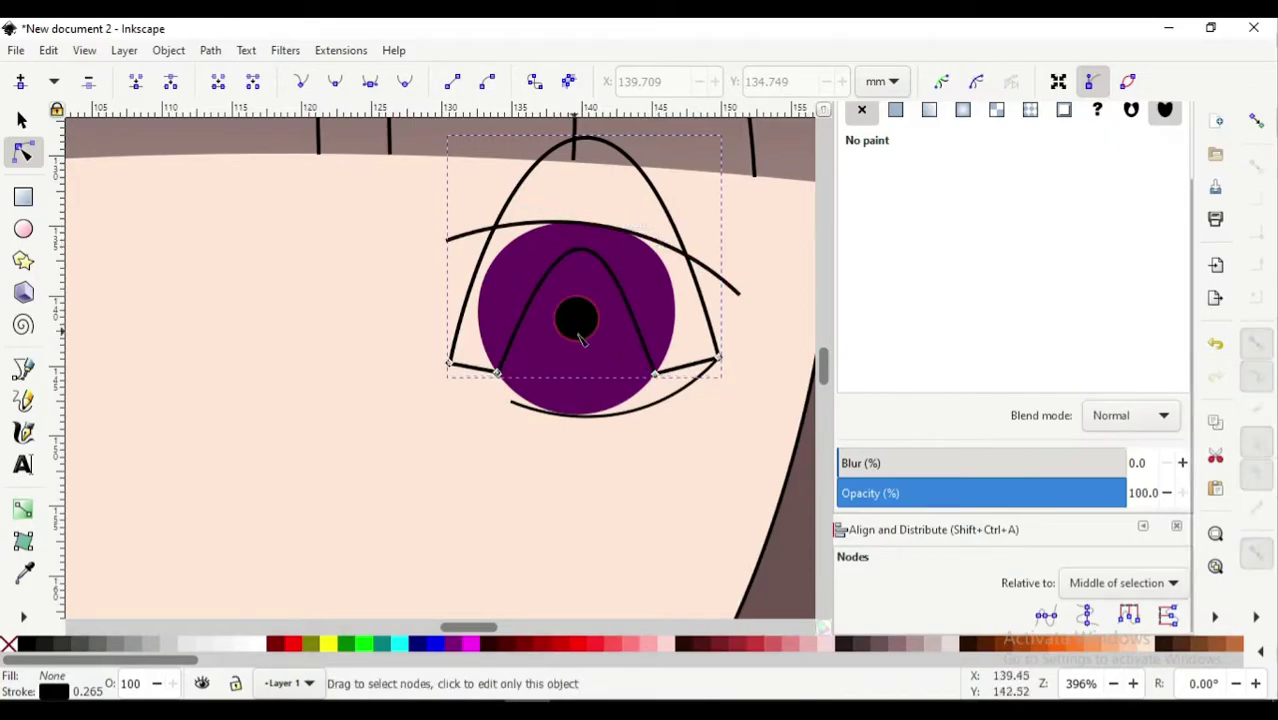
double_click(616, 281)
drag(590, 174, 545, 264)
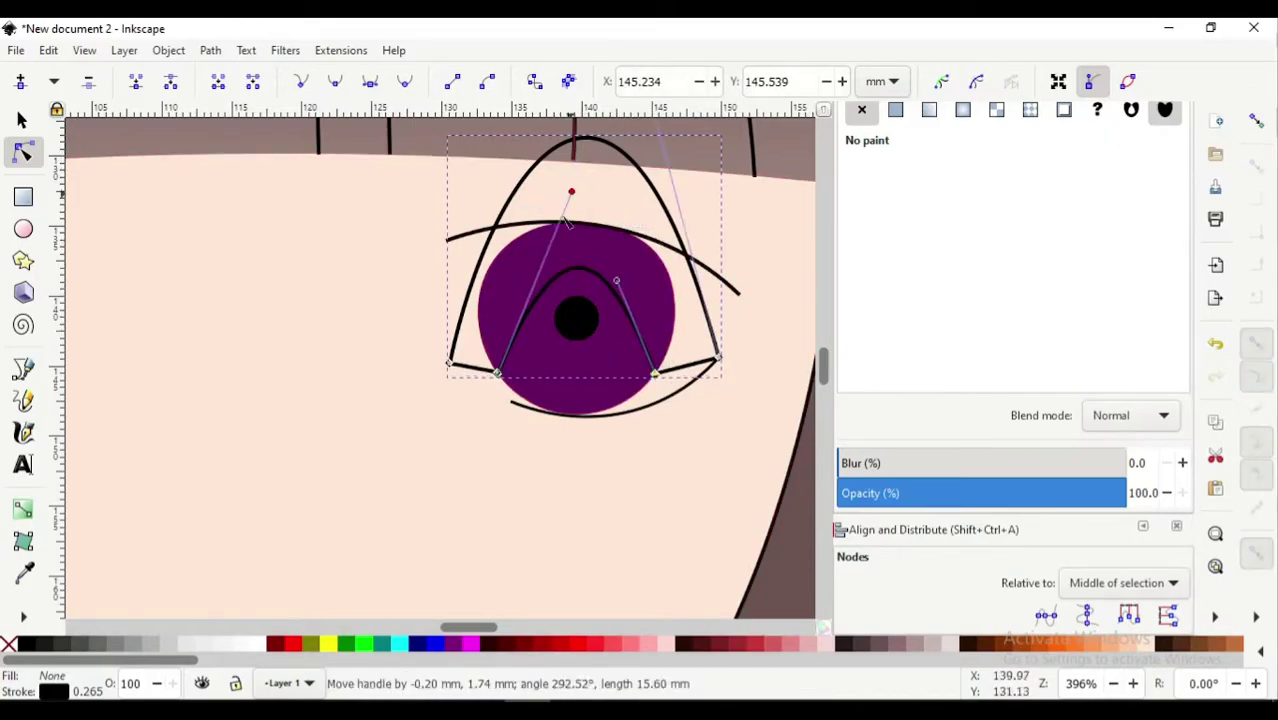
mouse_move(663, 143)
mouse_down()
mouse_move(640, 262)
mouse_move(654, 242)
mouse_up()
drag(546, 266, 494, 228)
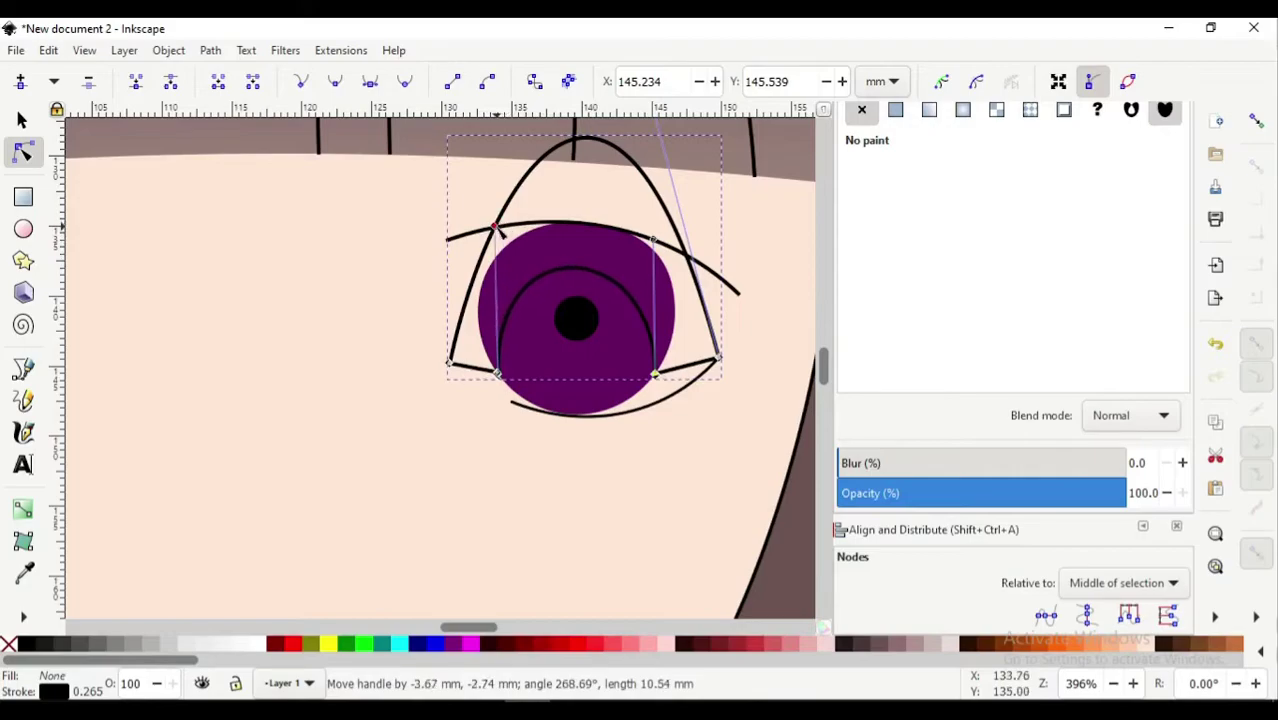
drag(653, 241, 666, 232)
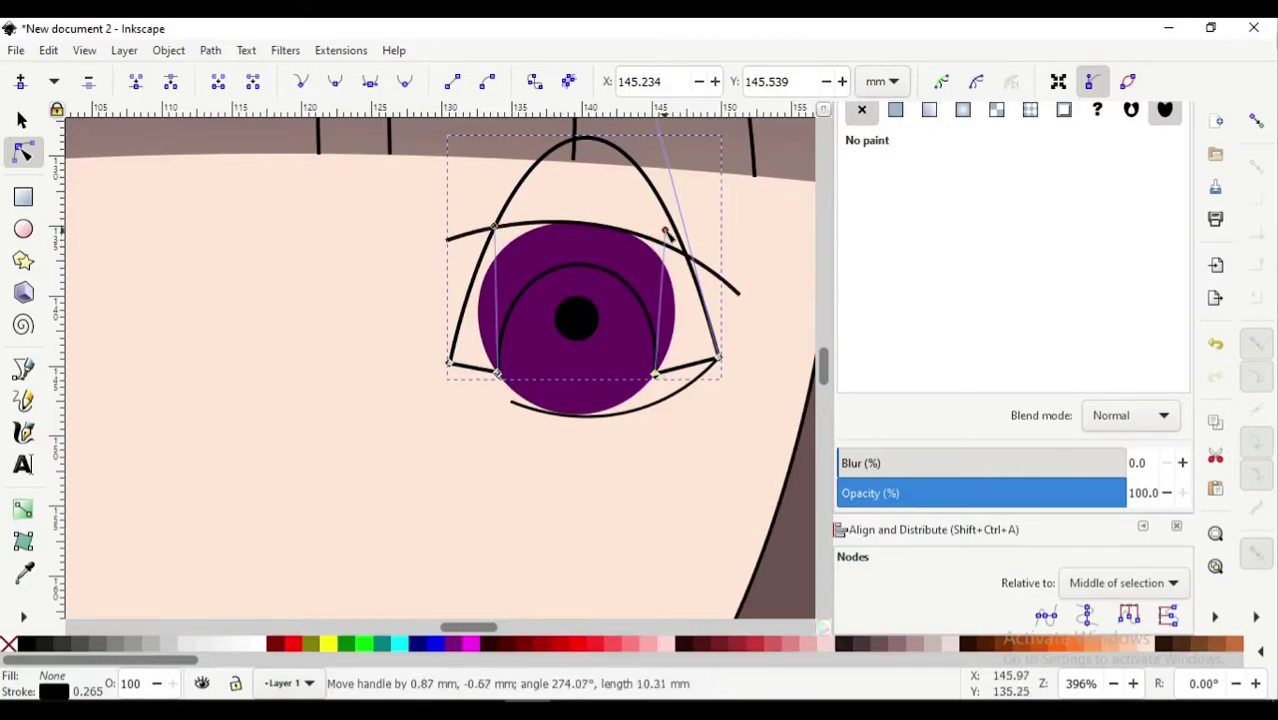
Fill the arch black and clip it to a duplicate of the iris circle to darken the iris top
key(s)
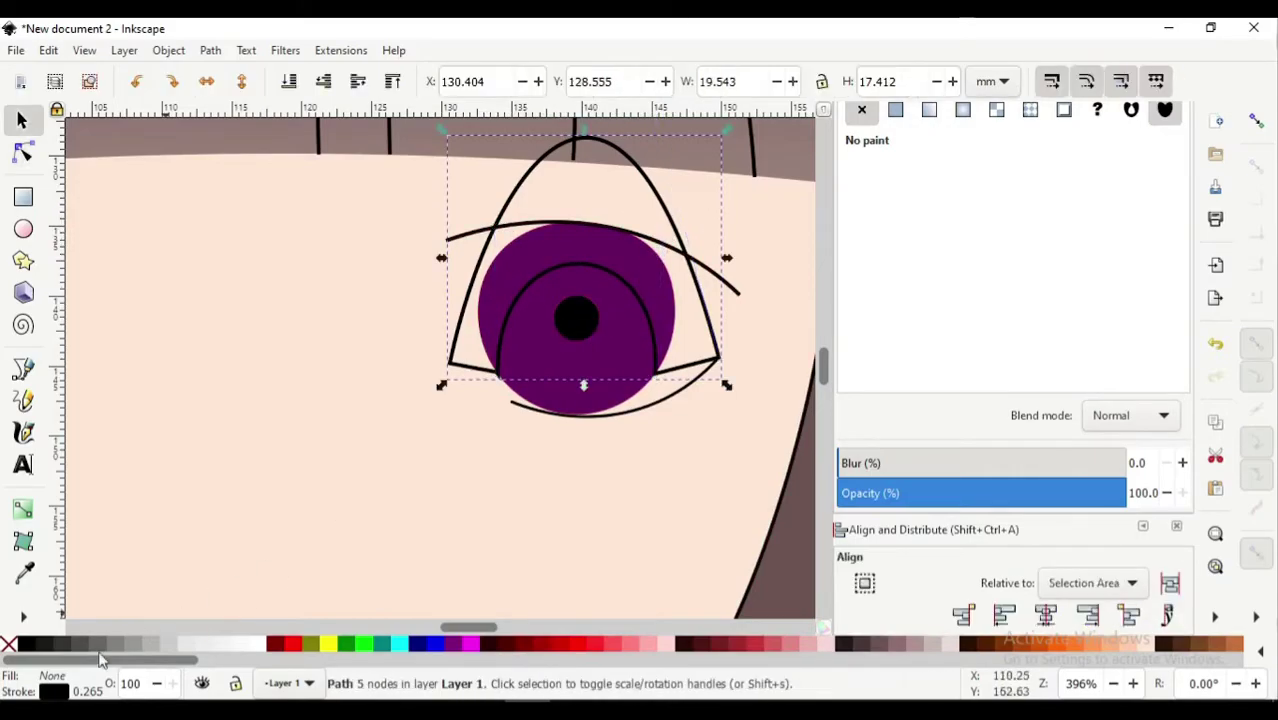
click(22, 648)
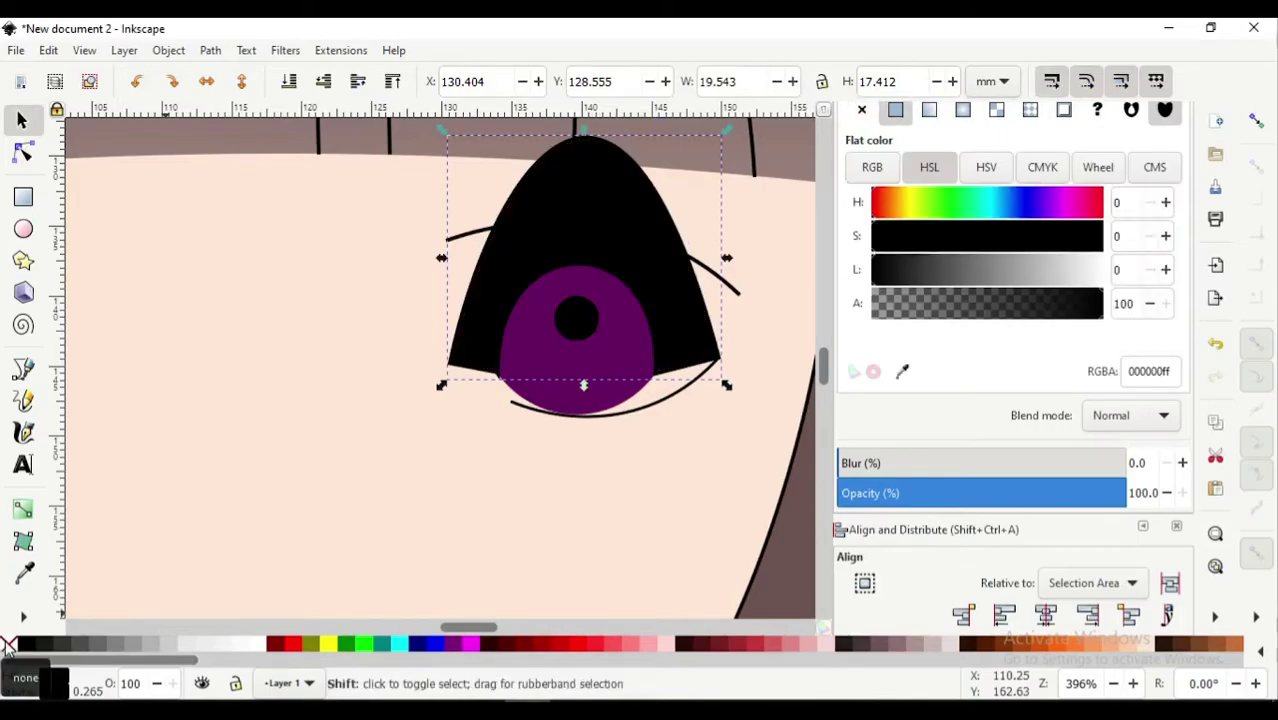
shift+click(572, 413)
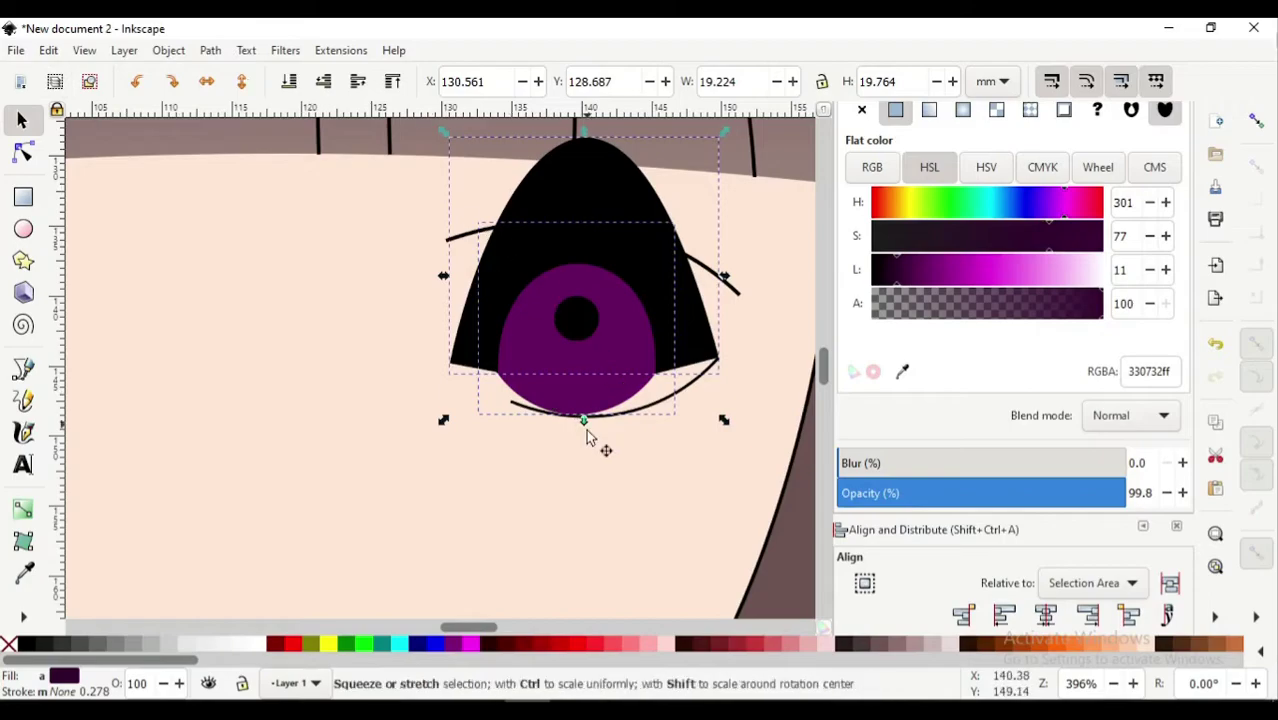
click(544, 354)
right_click(544, 354)
click(606, 300)
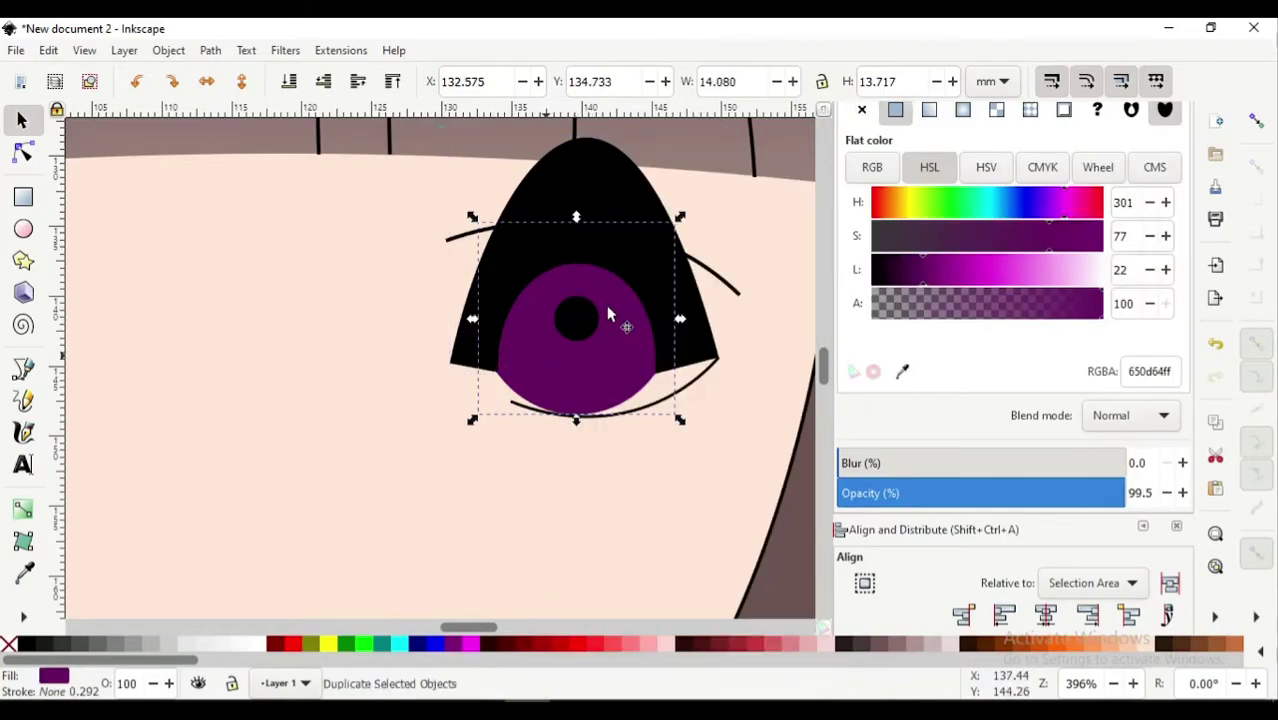
shift+click(588, 190)
click(210, 50)
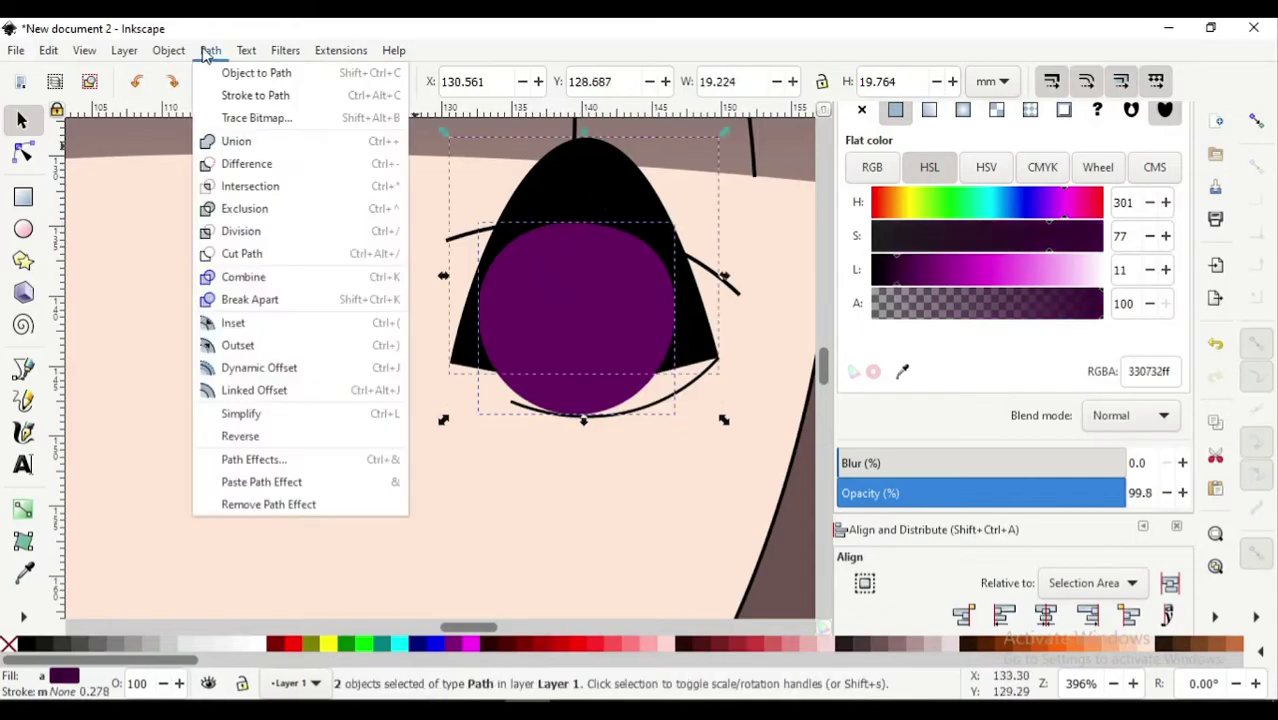
mouse_move(168, 50)
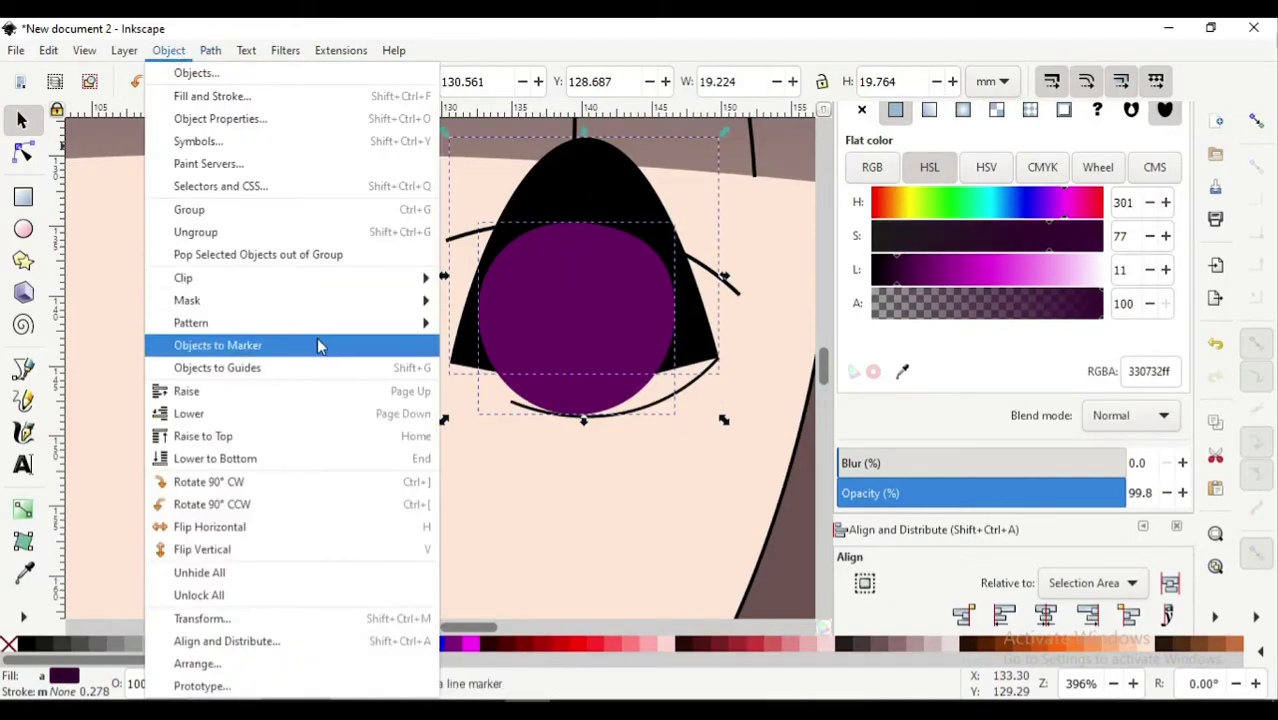
mouse_move(183, 278)
click(500, 277)
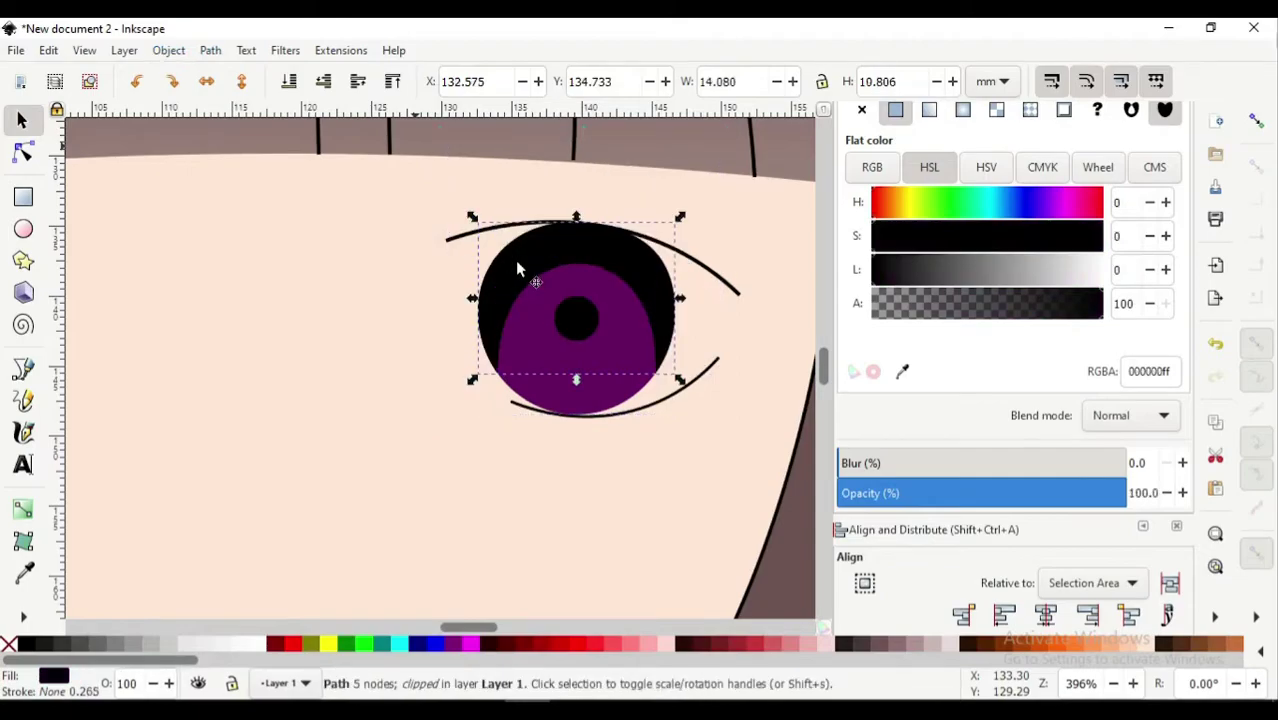
click(641, 355)
Draw a wide white oval highlight near the bottom of the iris
scroll(641, 355, up, 2)
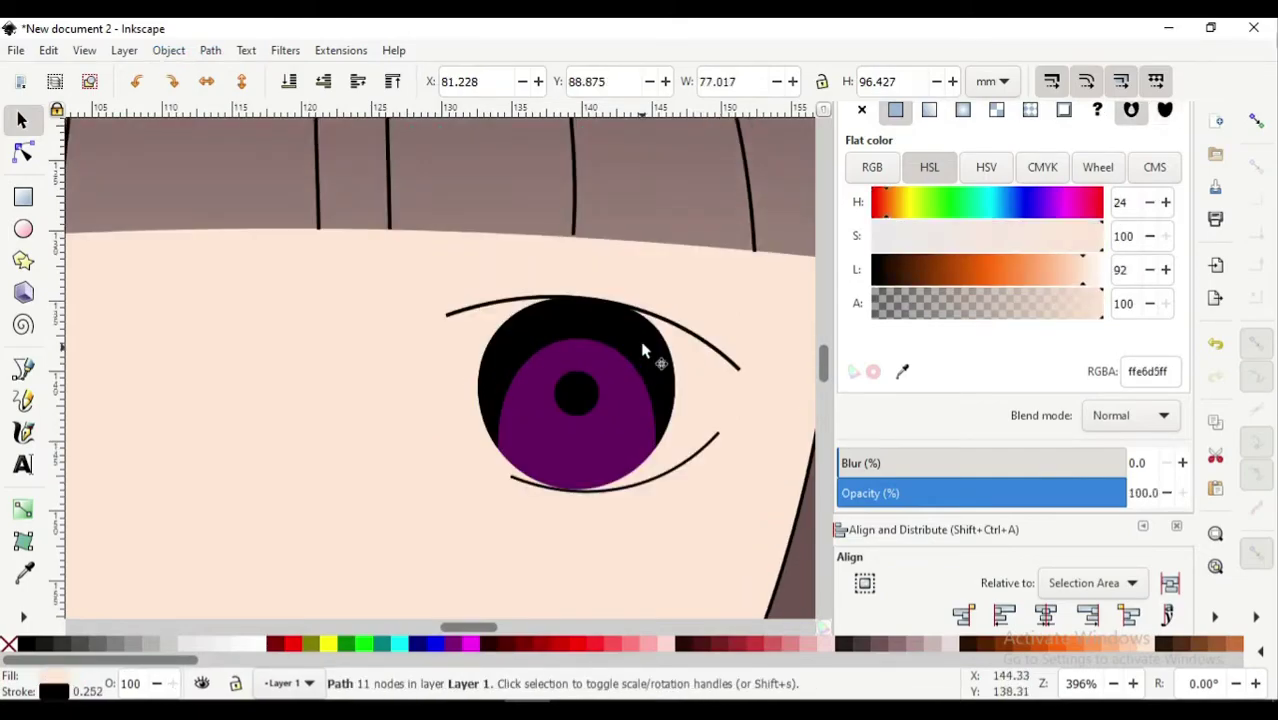
click(23, 229)
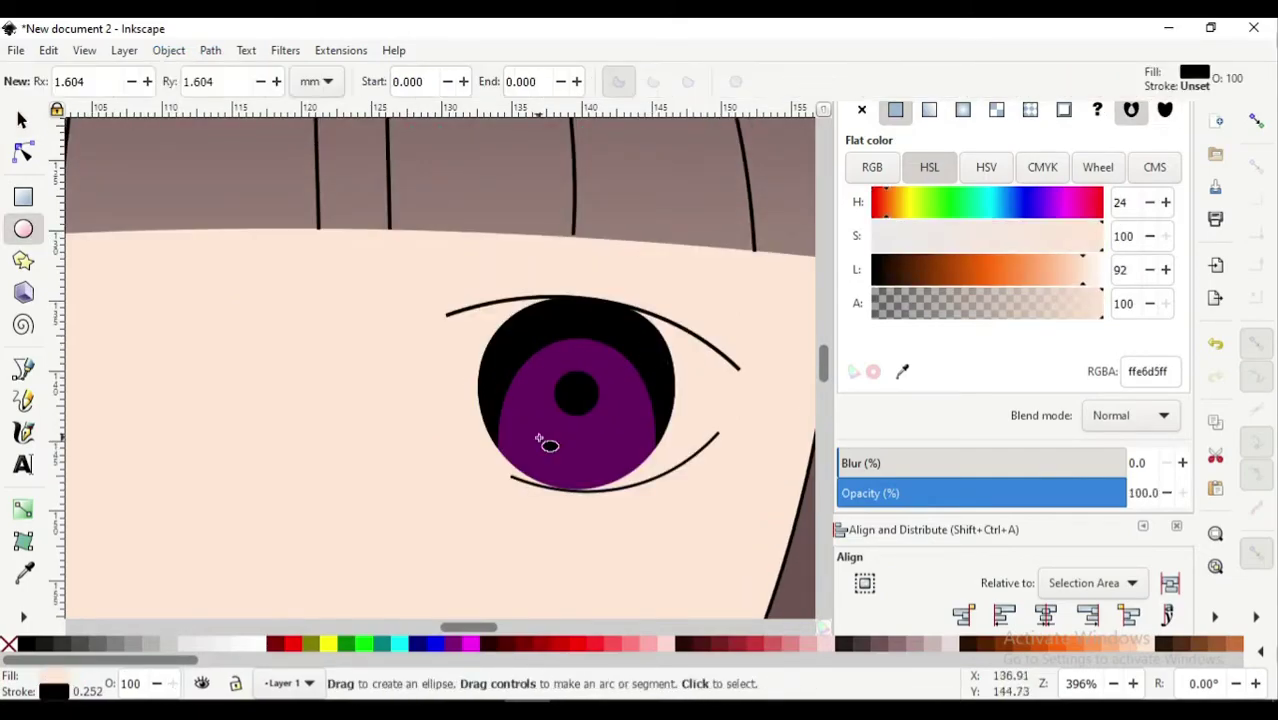
mouse_move(539, 440)
mouse_down()
mouse_move(624, 490)
mouse_move(575, 469)
mouse_up()
key(space)
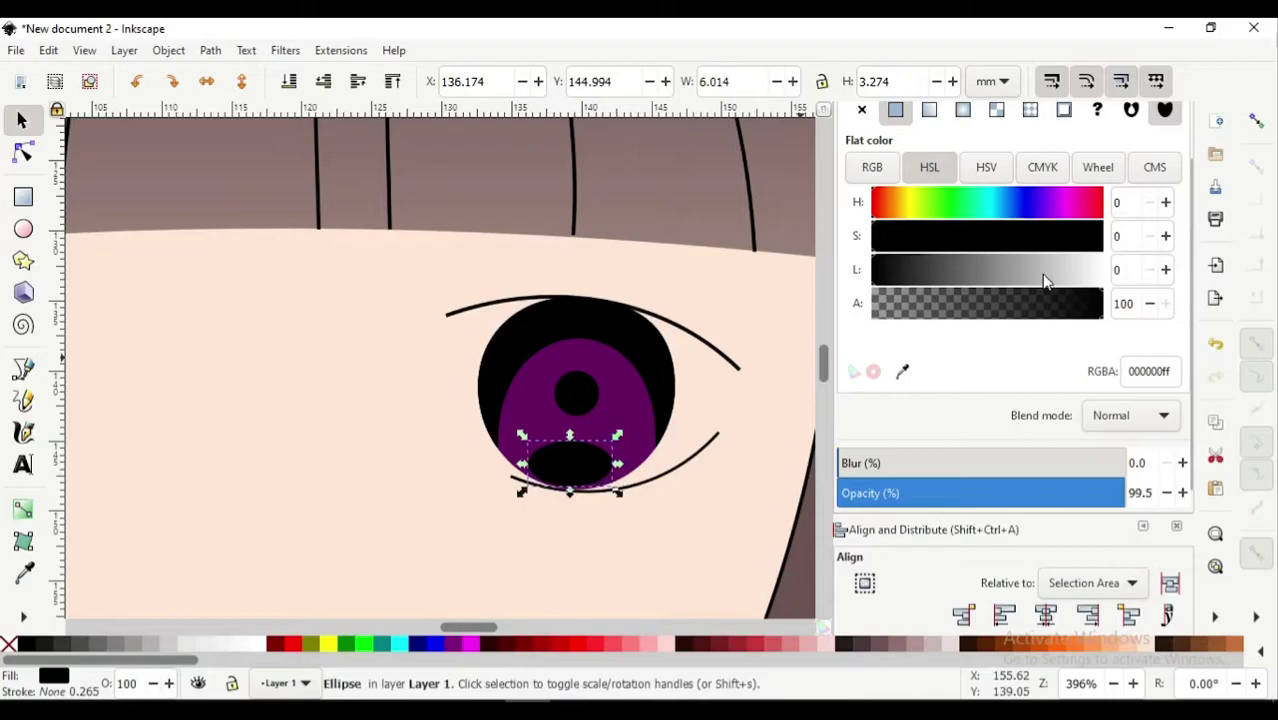
drag(1045, 281, 1104, 285)
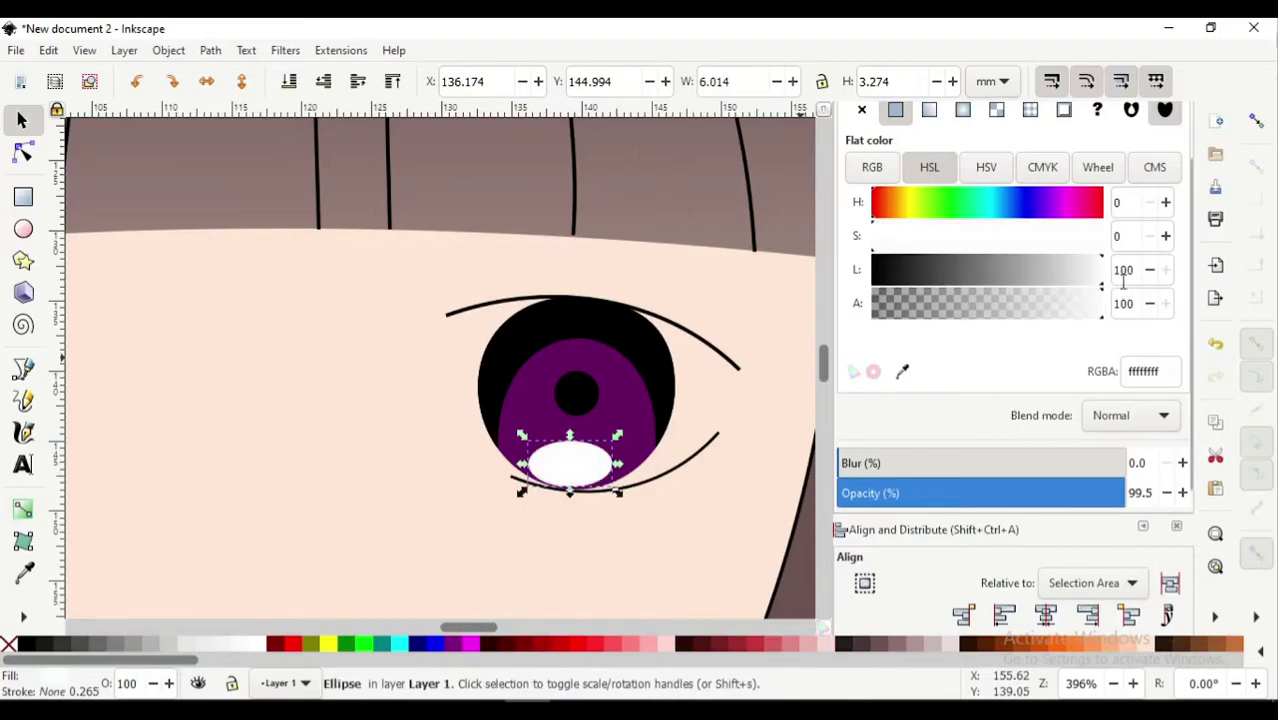
Add two small oval highlights along the iris's upper right edge
click(25, 231)
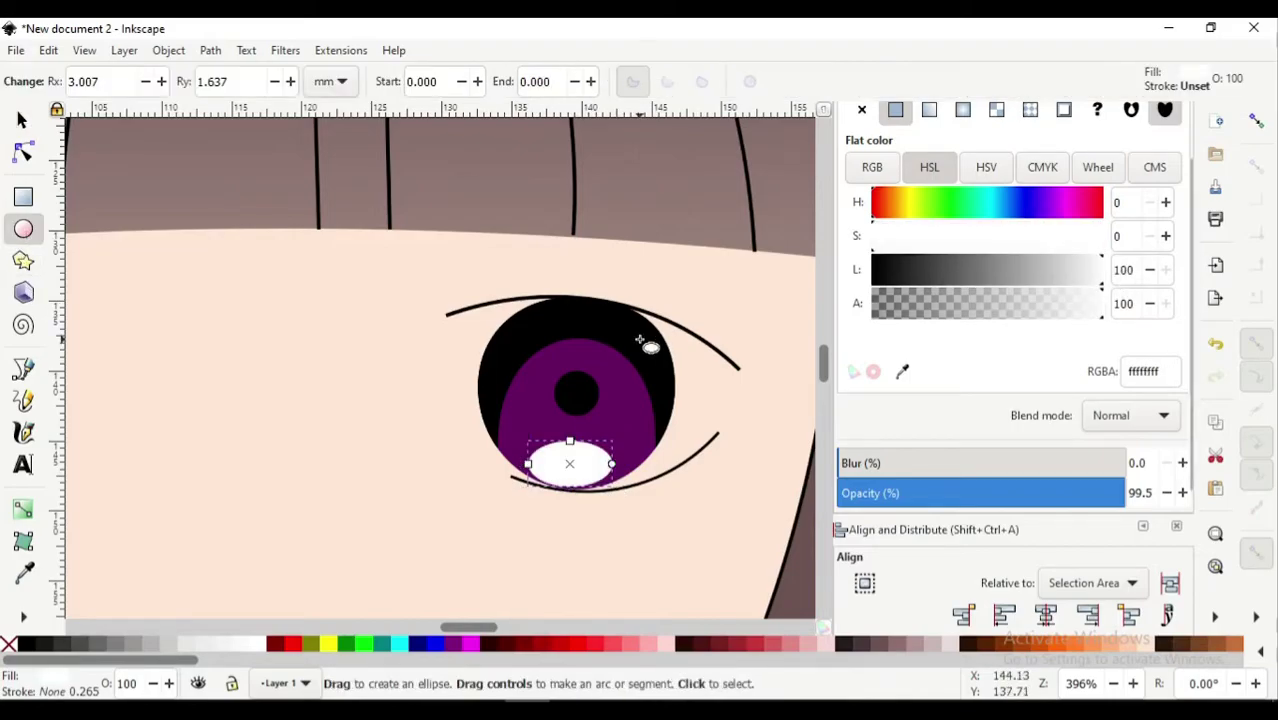
drag(640, 341, 664, 368)
click(23, 151)
click(23, 120)
click(651, 354)
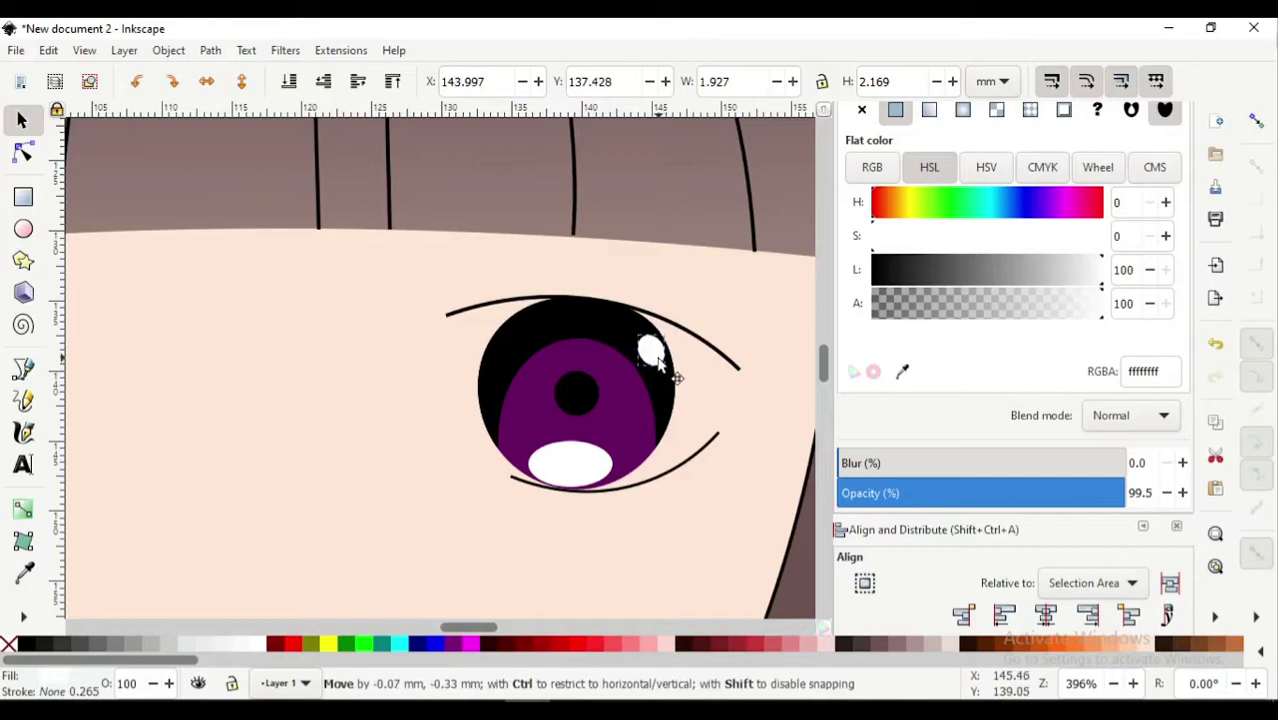
click(23, 229)
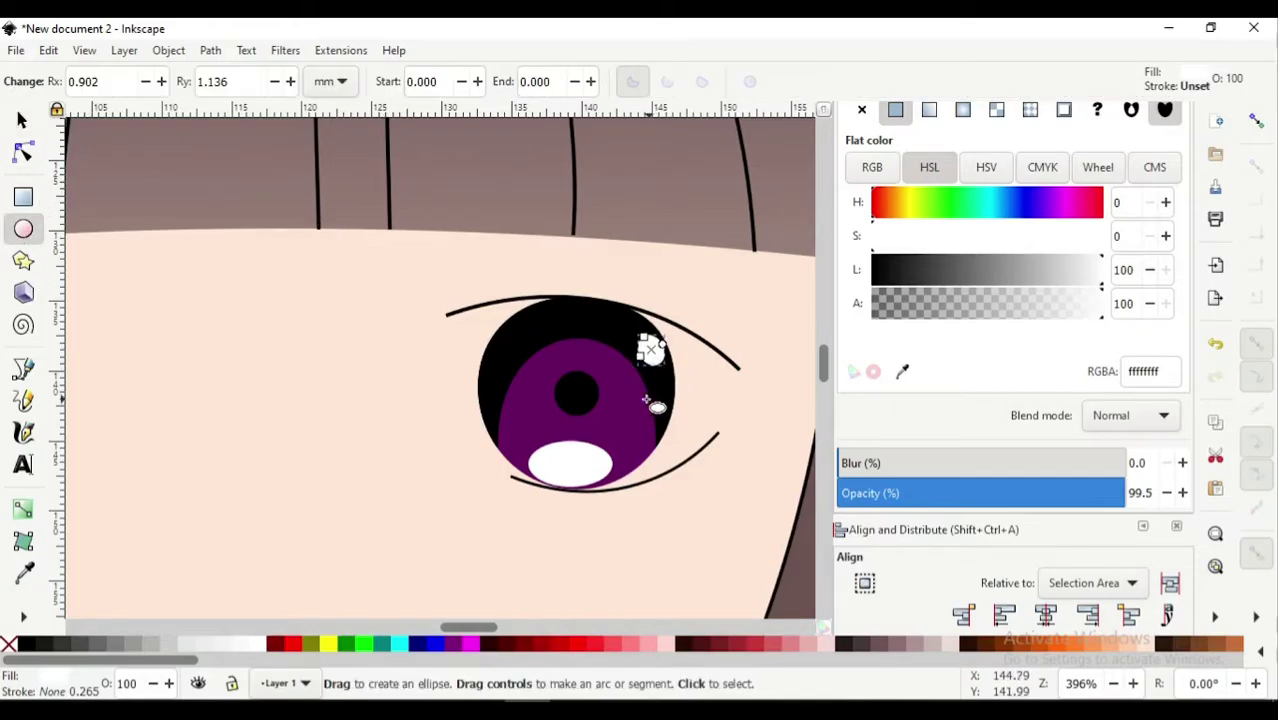
drag(640, 387, 675, 430)
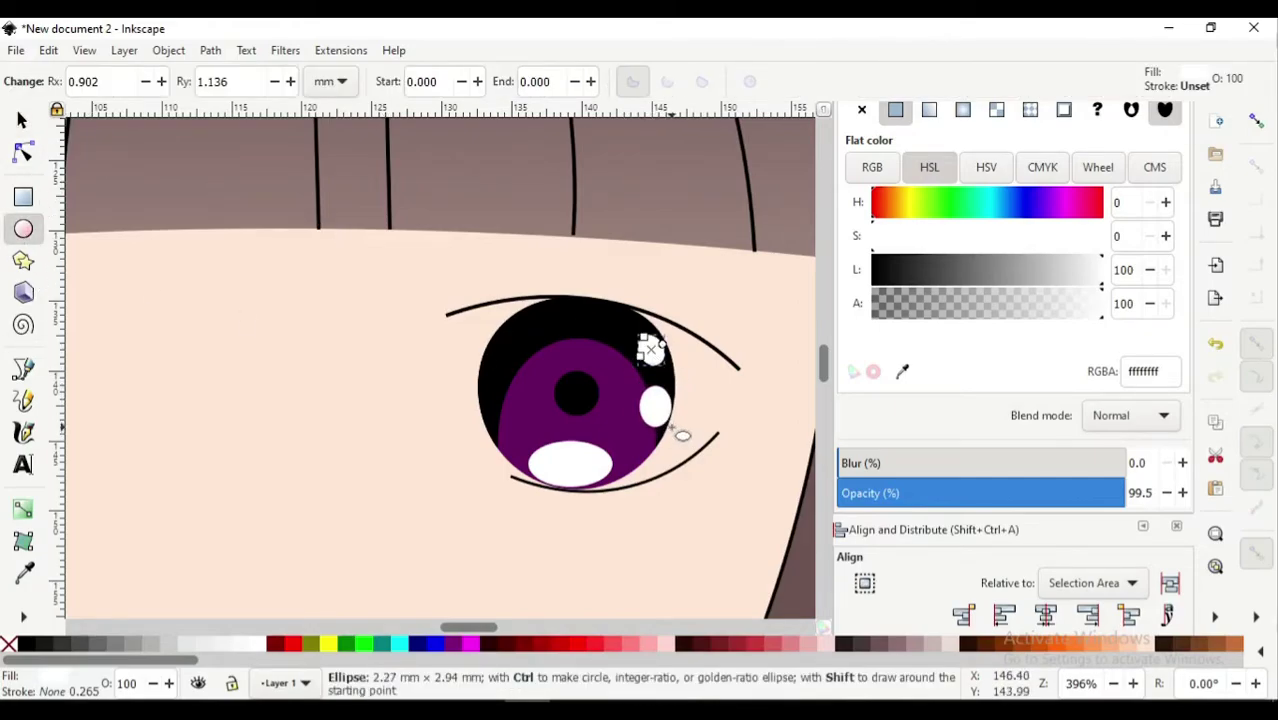
key(s)
drag(662, 410, 657, 402)
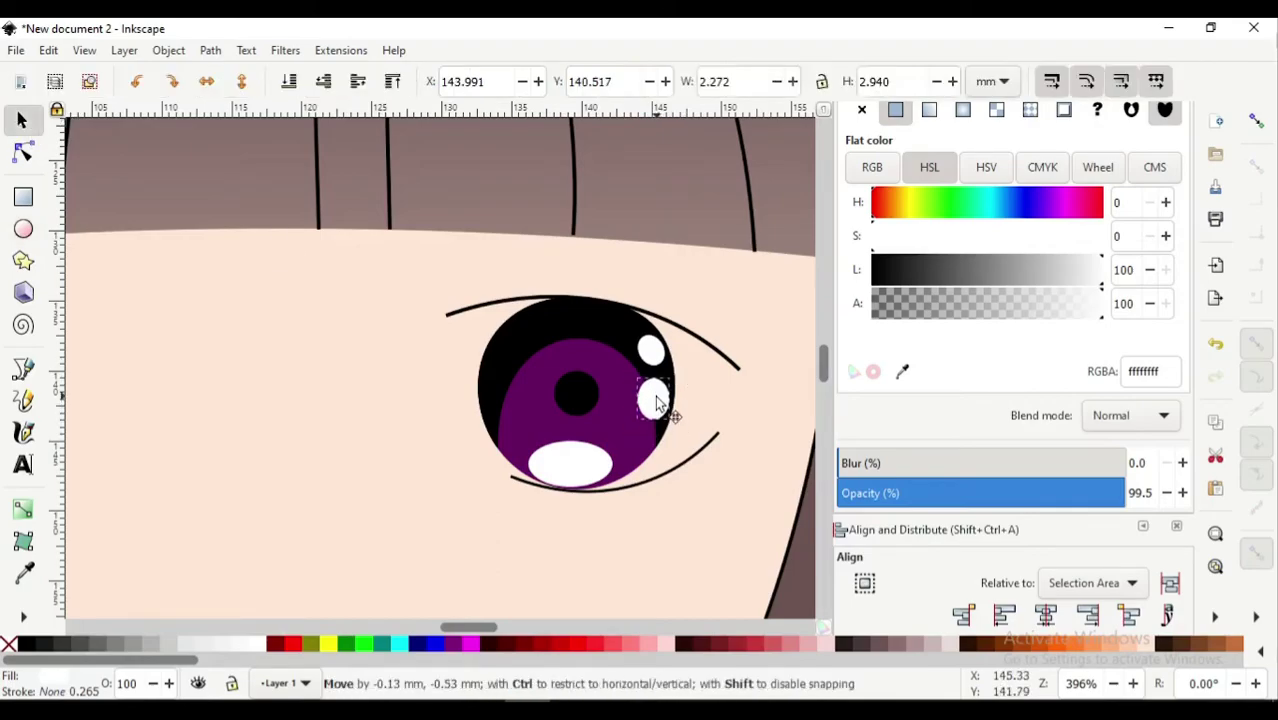
click(656, 531)
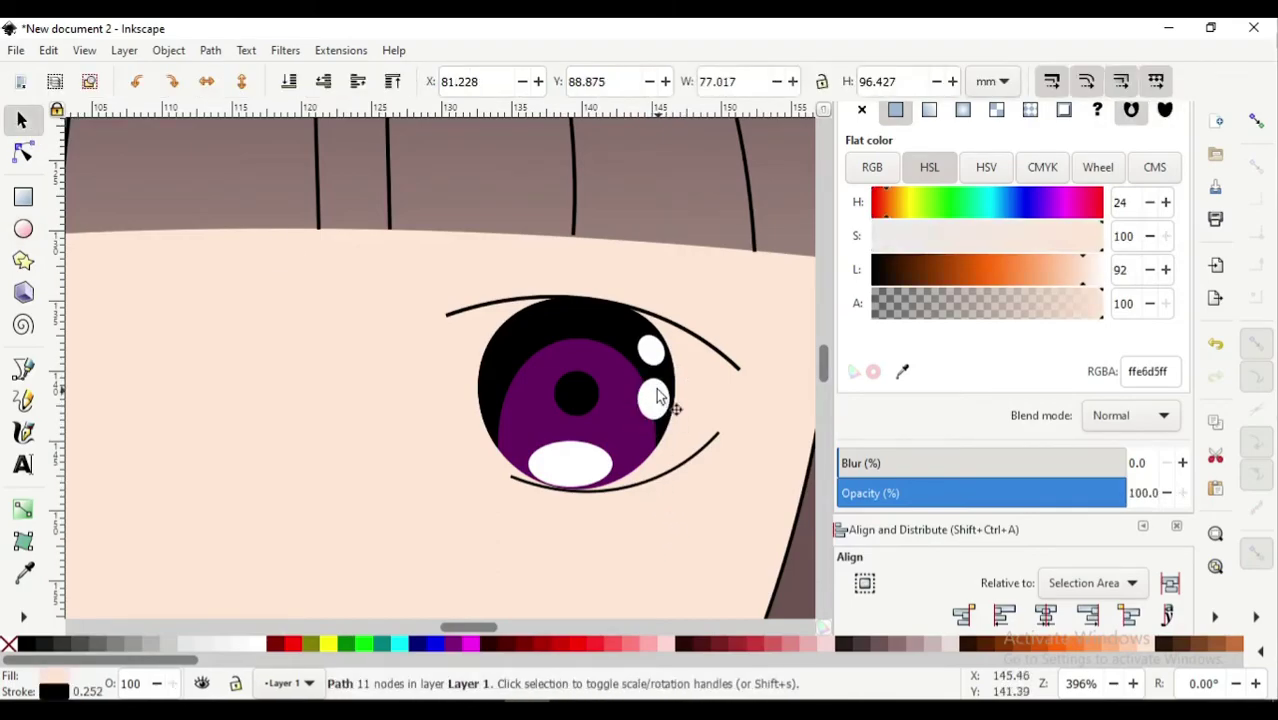
click(587, 465)
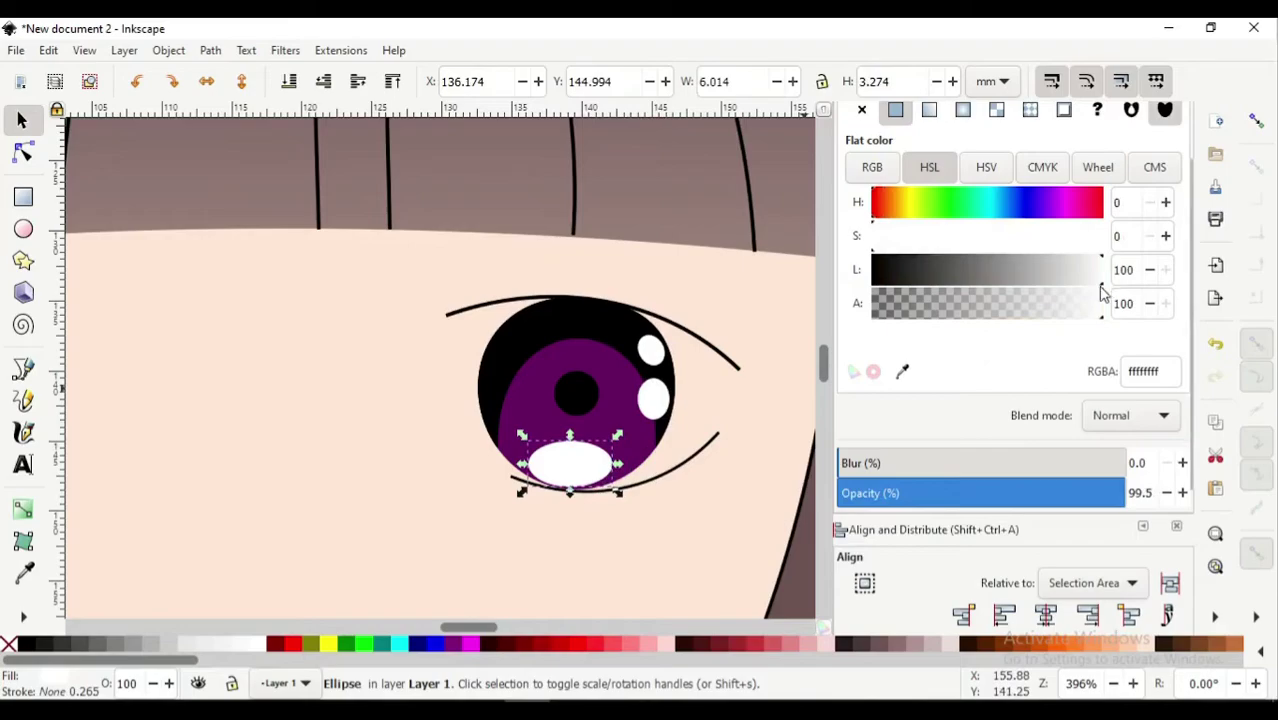
scroll(1061, 365, up, 2)
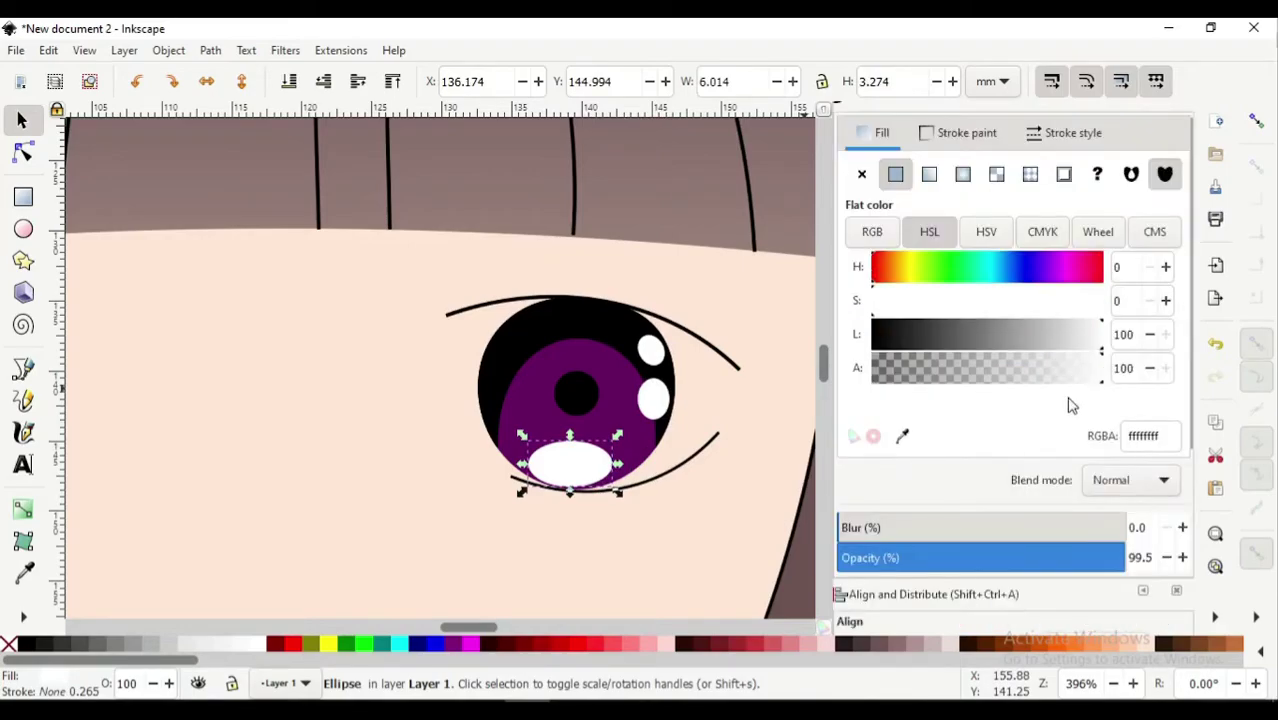
Stretch the lower white highlight taller and lower its alpha to 59 (ffffff96)
mouse_move(569, 436)
mouse_down()
mouse_move(569, 410)
mouse_move(579, 452)
mouse_up()
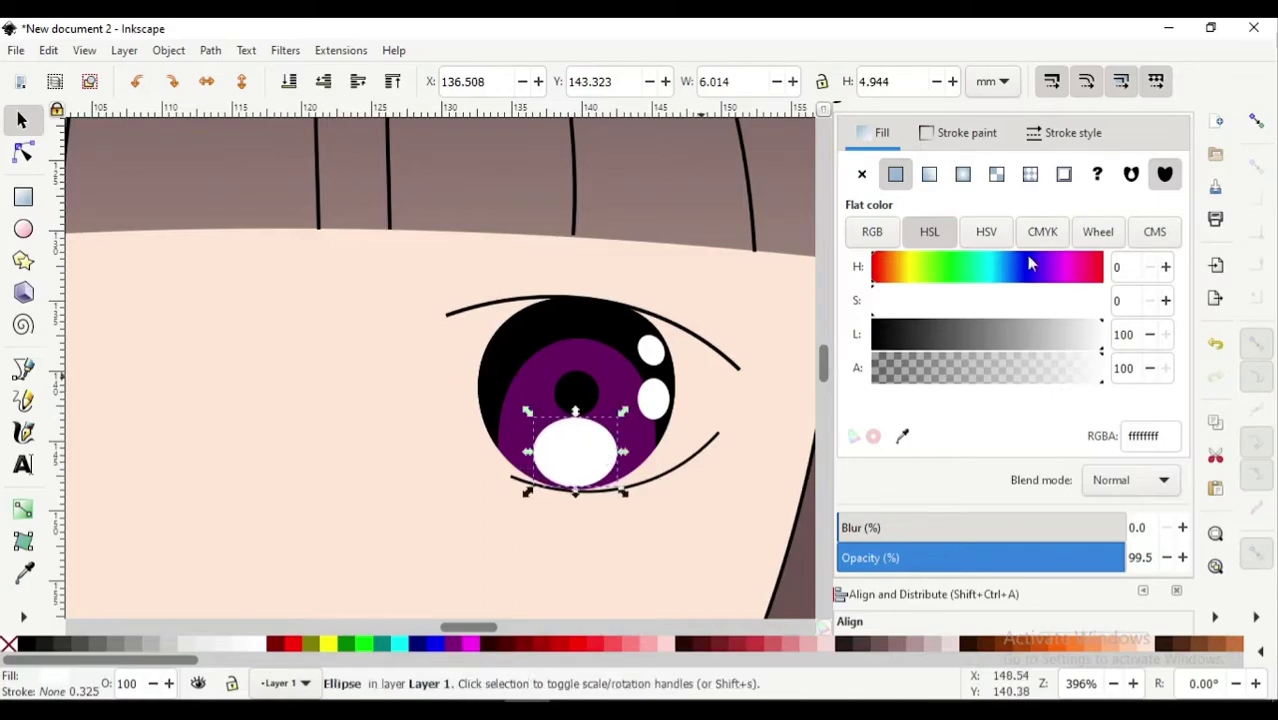
click(1053, 374)
click(1005, 376)
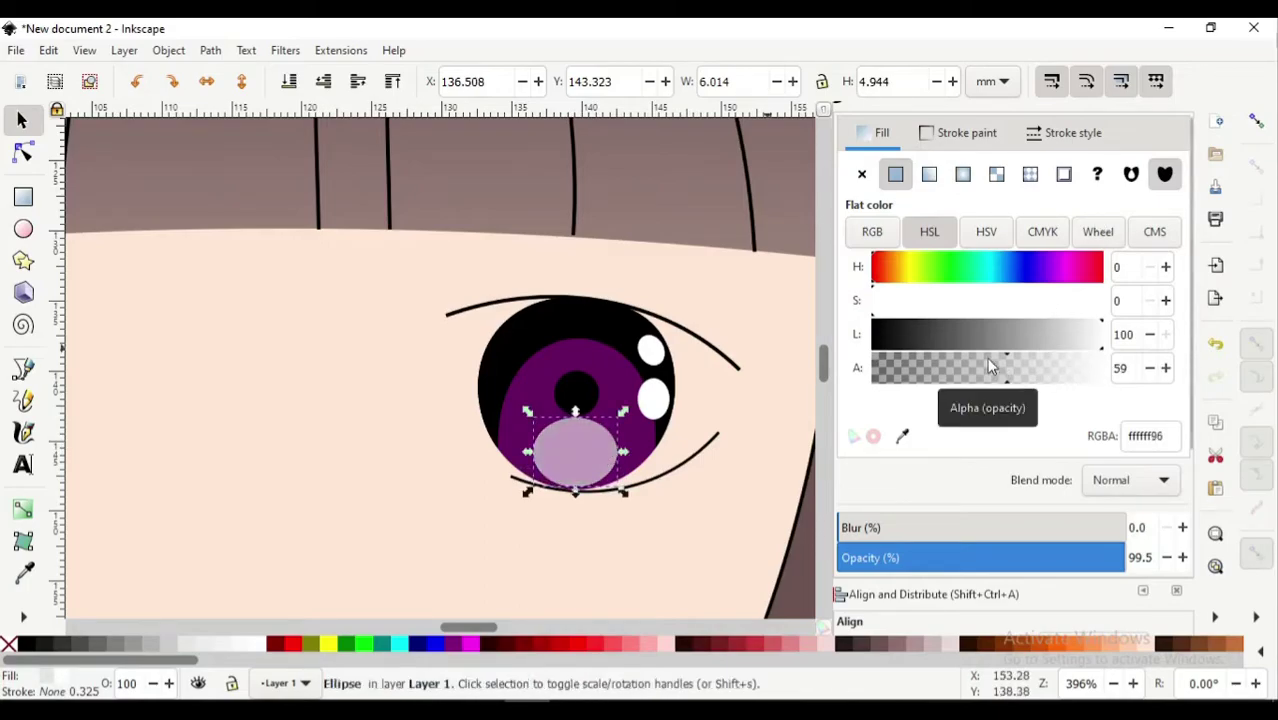
ctrl+scroll(696, 470, down, 1)
ctrl+scroll(697, 472, down, 1)
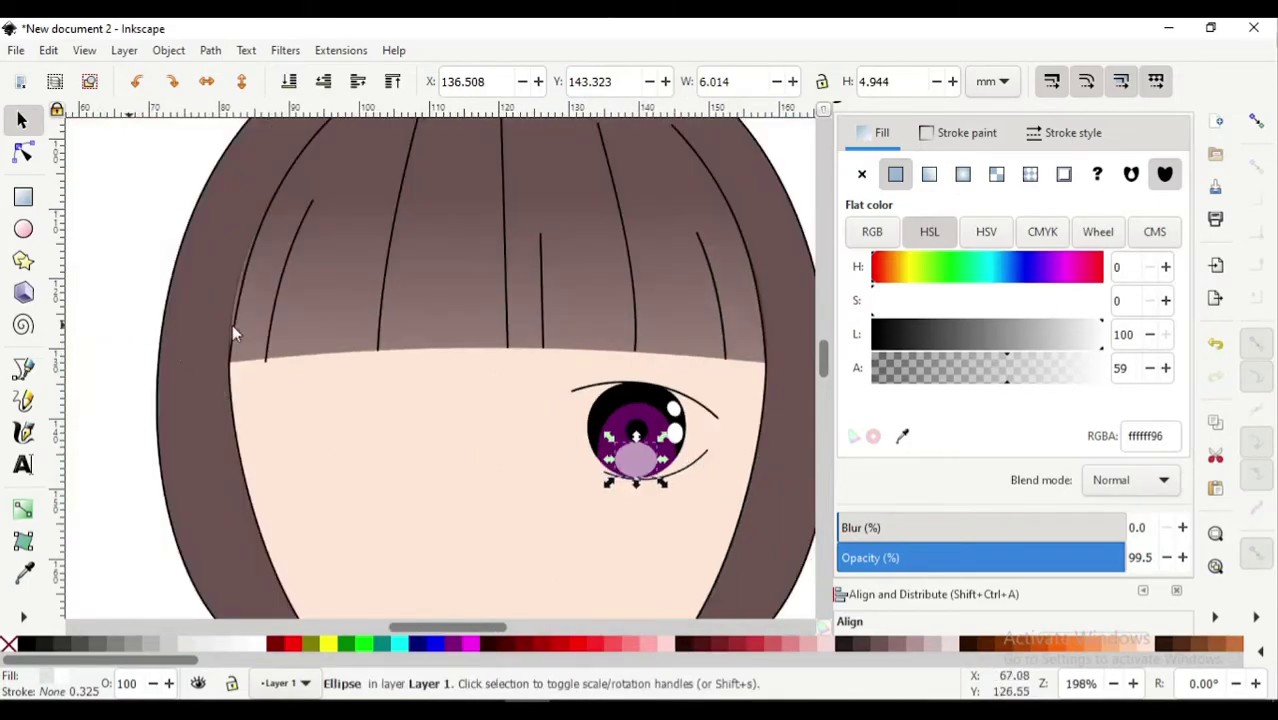
key(Escape)
scroll(378, 370, down, 2)
ctrl+scroll(376, 360, down, 2)
scroll(376, 360, down, 2)
ctrl+scroll(376, 358, up, 1)
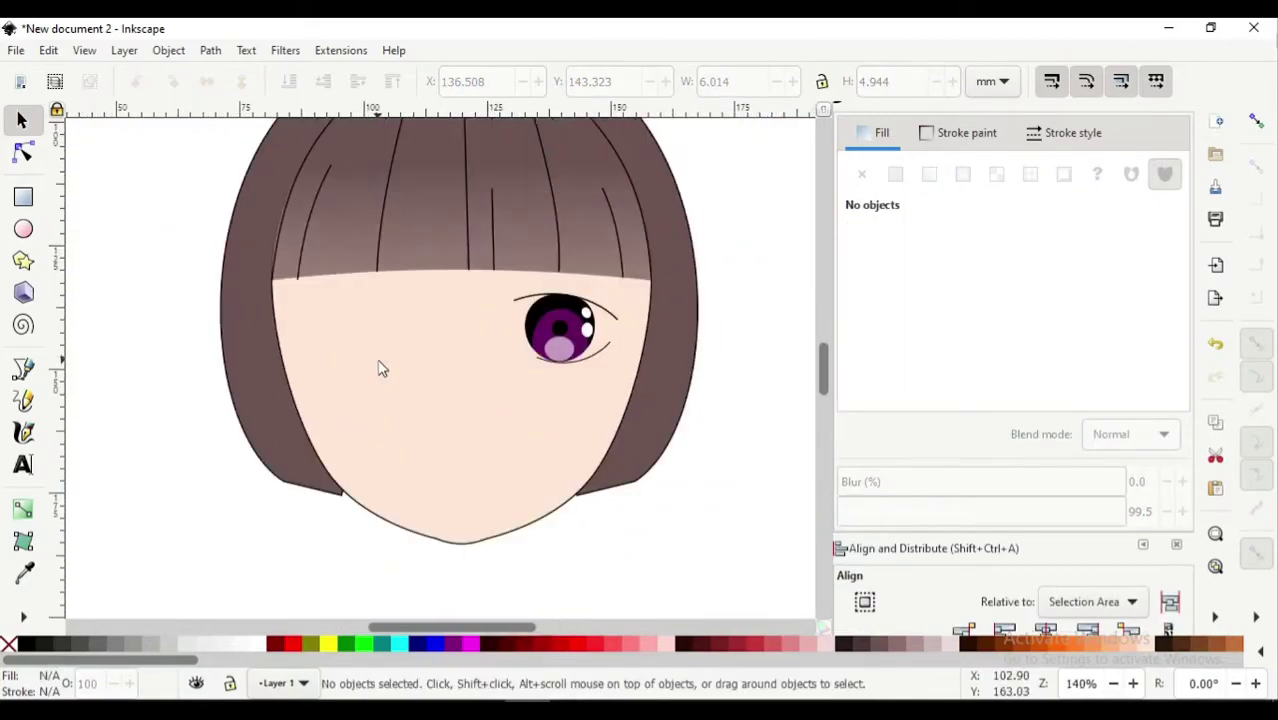
ctrl+scroll(428, 348, up, 1)
ctrl+scroll(630, 295, up, 1)
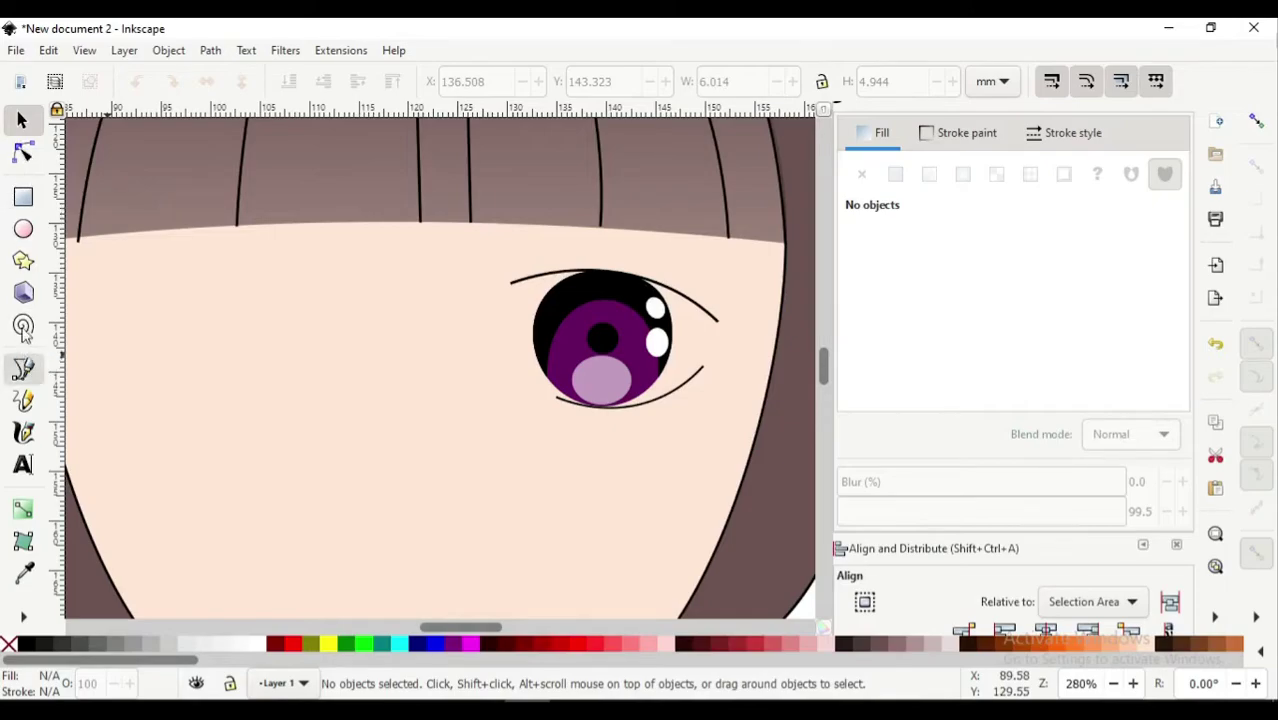
click(23, 369)
click(370, 82)
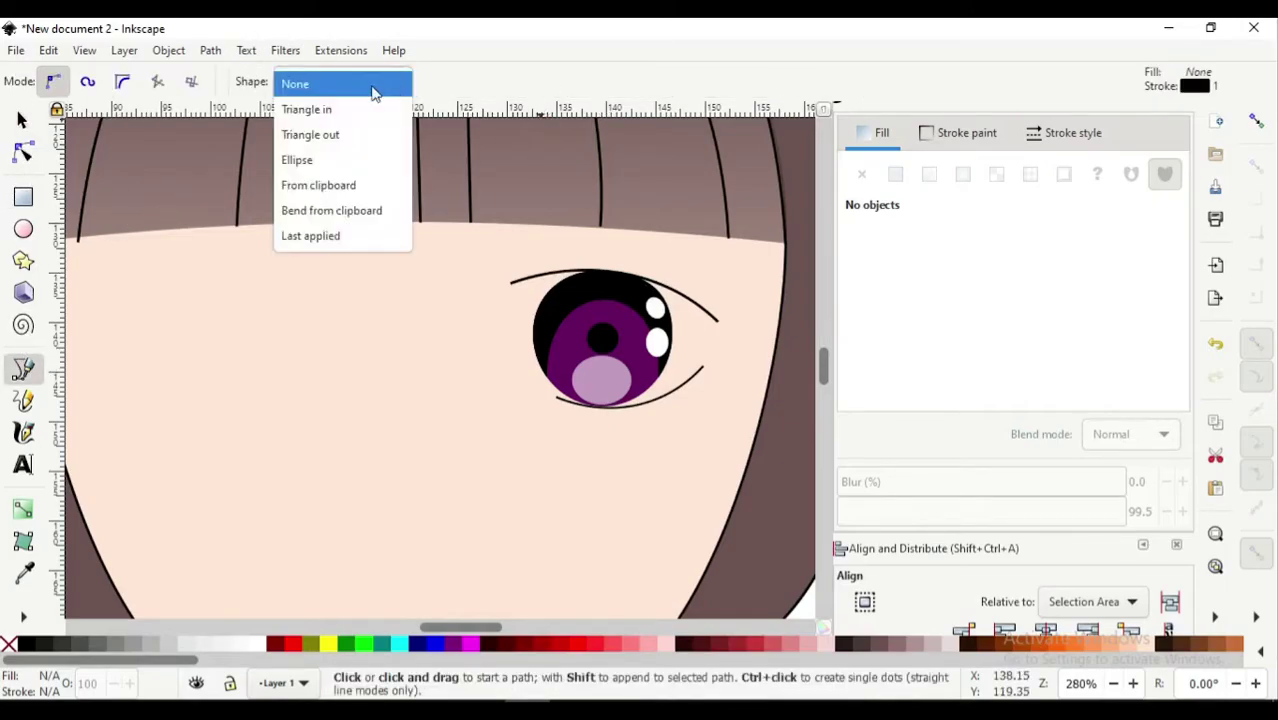
Draw a Triangle out tapered black lash line from the eye's left corner to its right end, with snapping enabled
click(343, 133)
click(1257, 120)
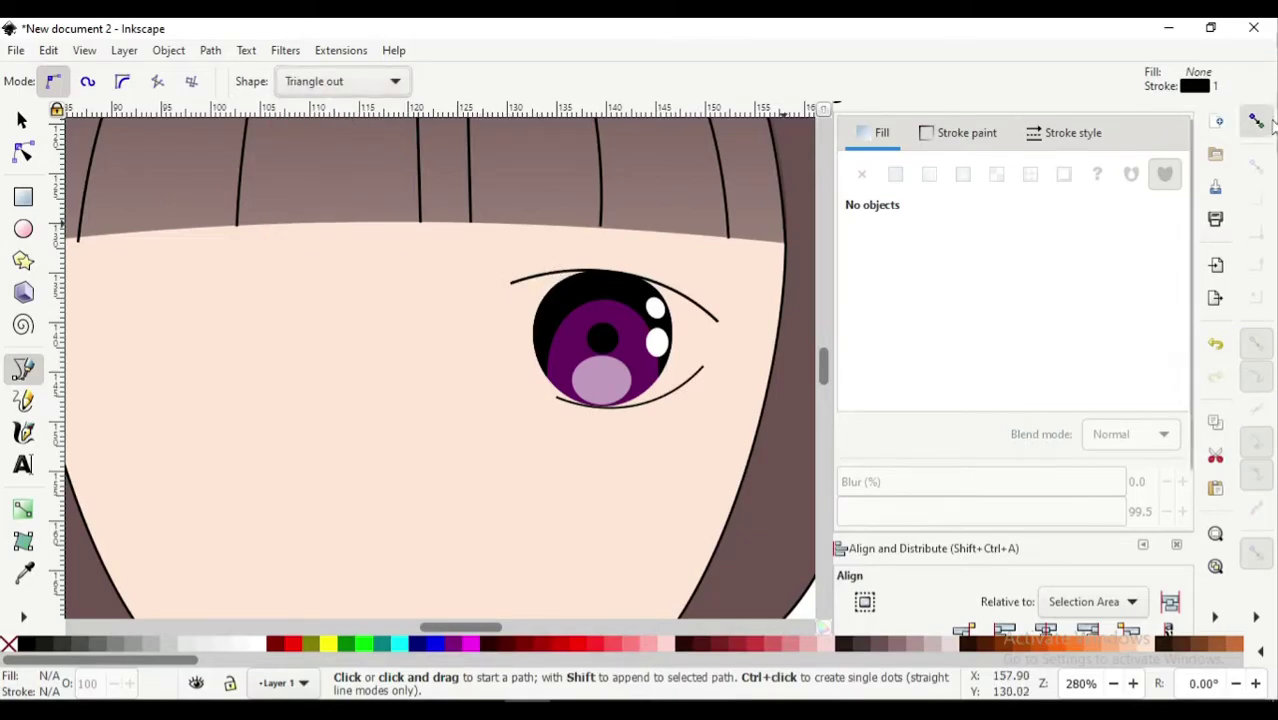
click(506, 285)
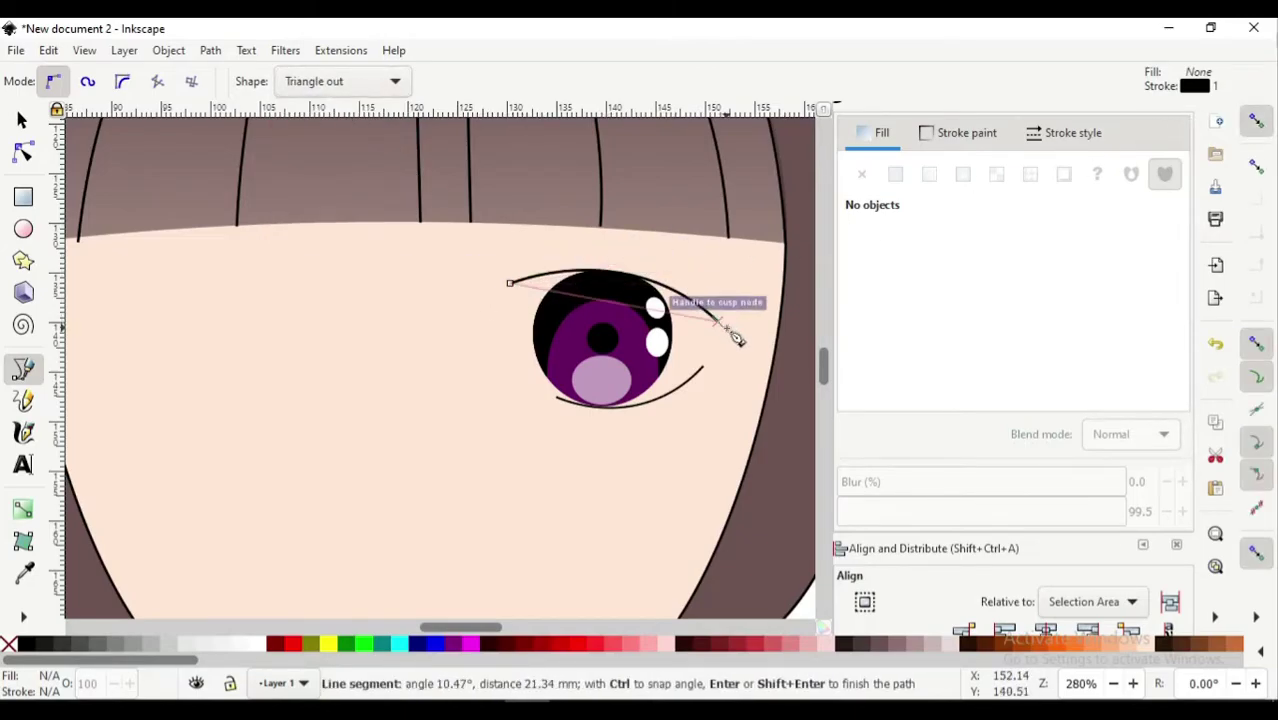
click(506, 287)
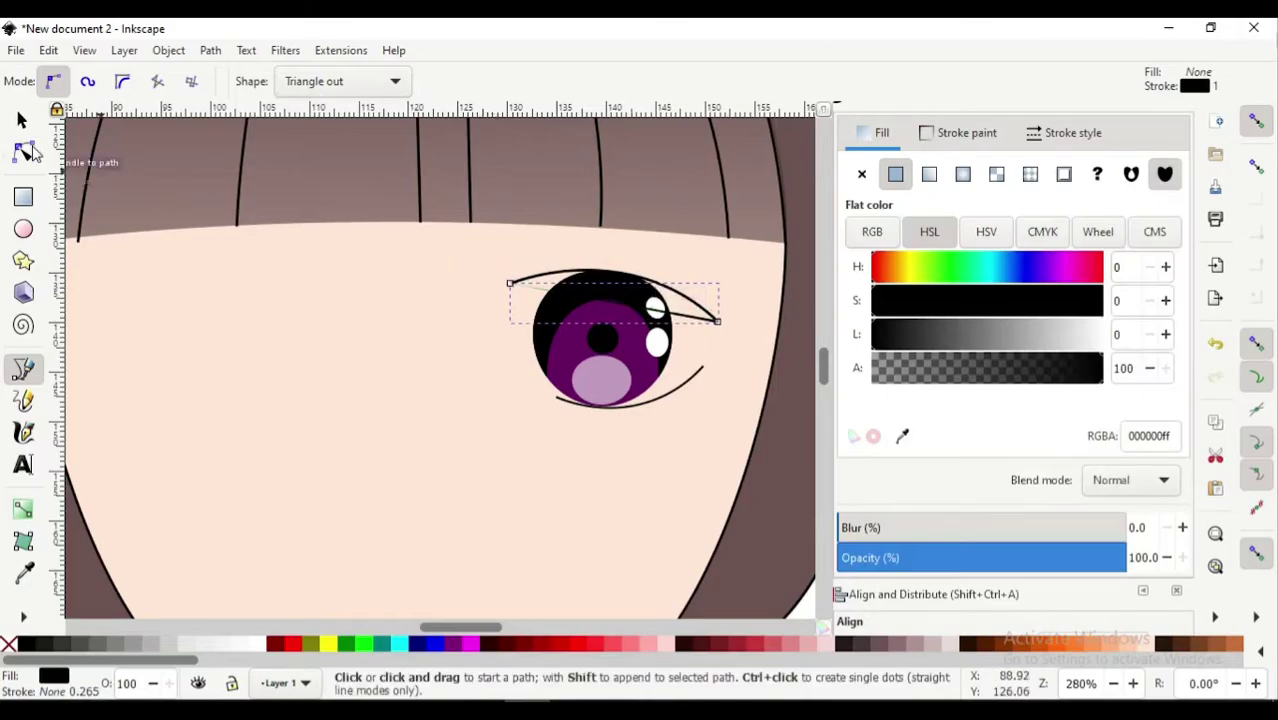
click(23, 151)
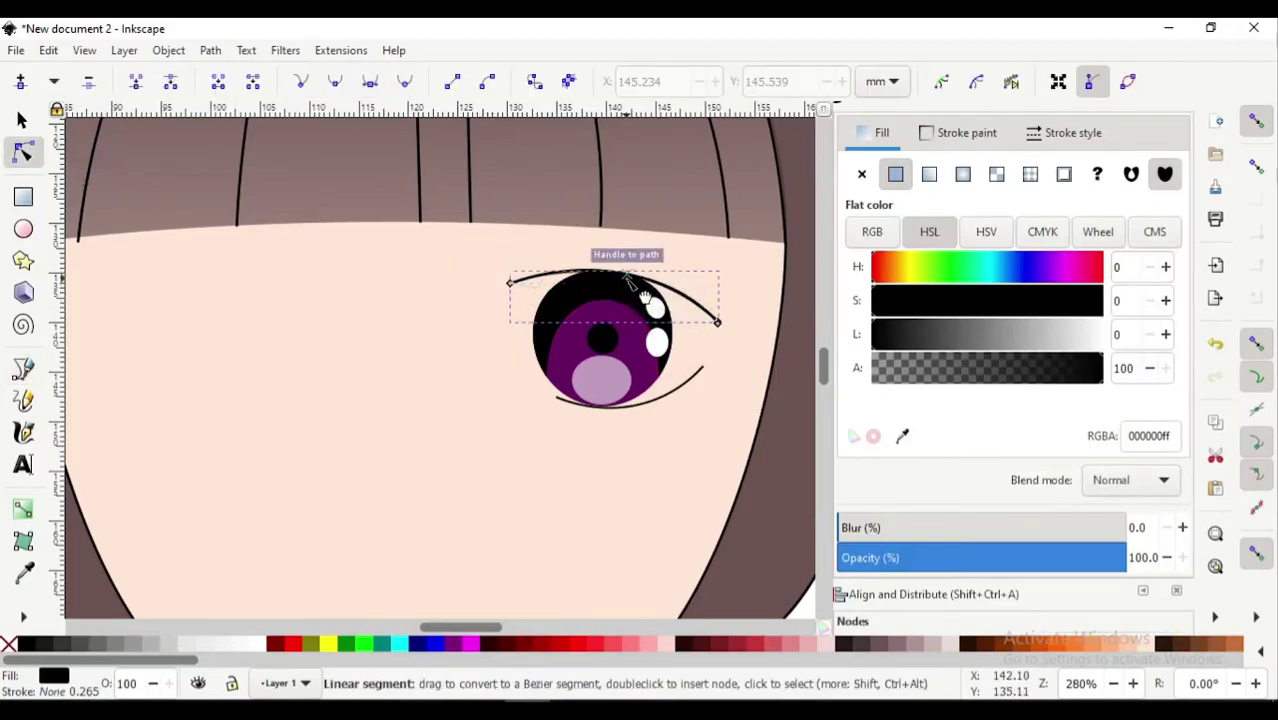
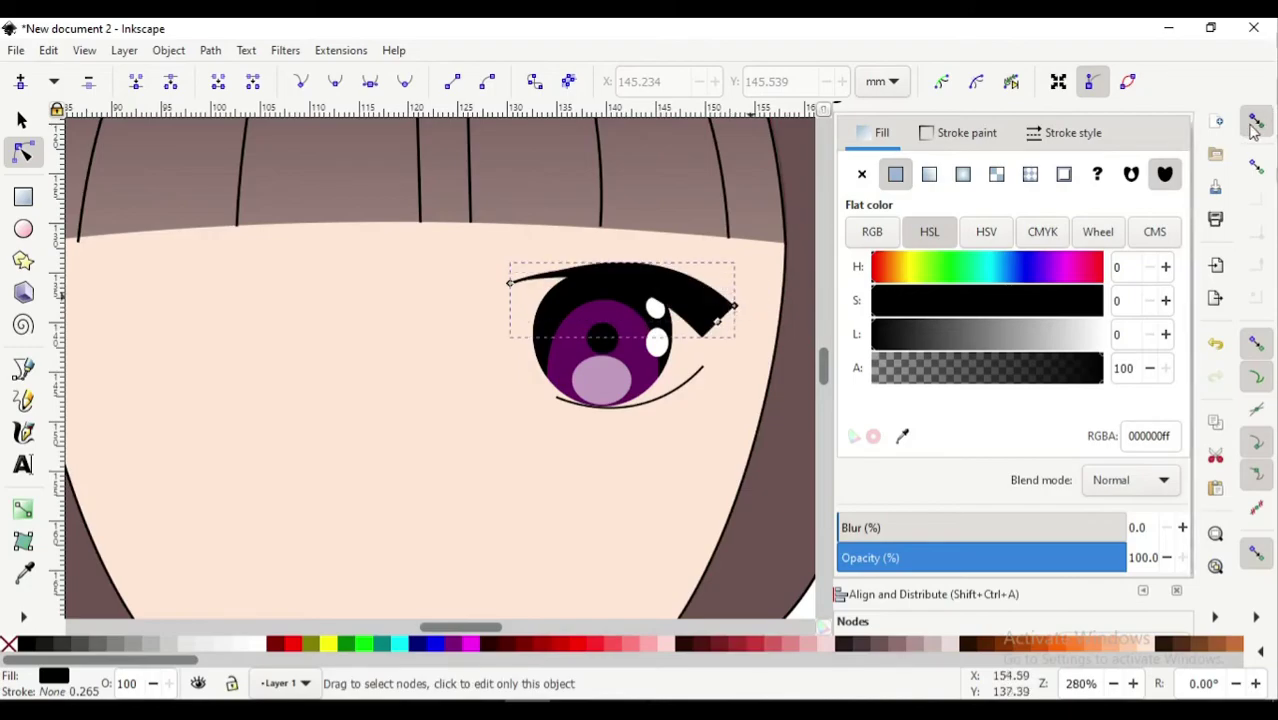
Apply Power Stroke to the upper eyelid path and drag its knot so the lash tapers toward one end
key(percent)
drag(735, 306, 726, 318)
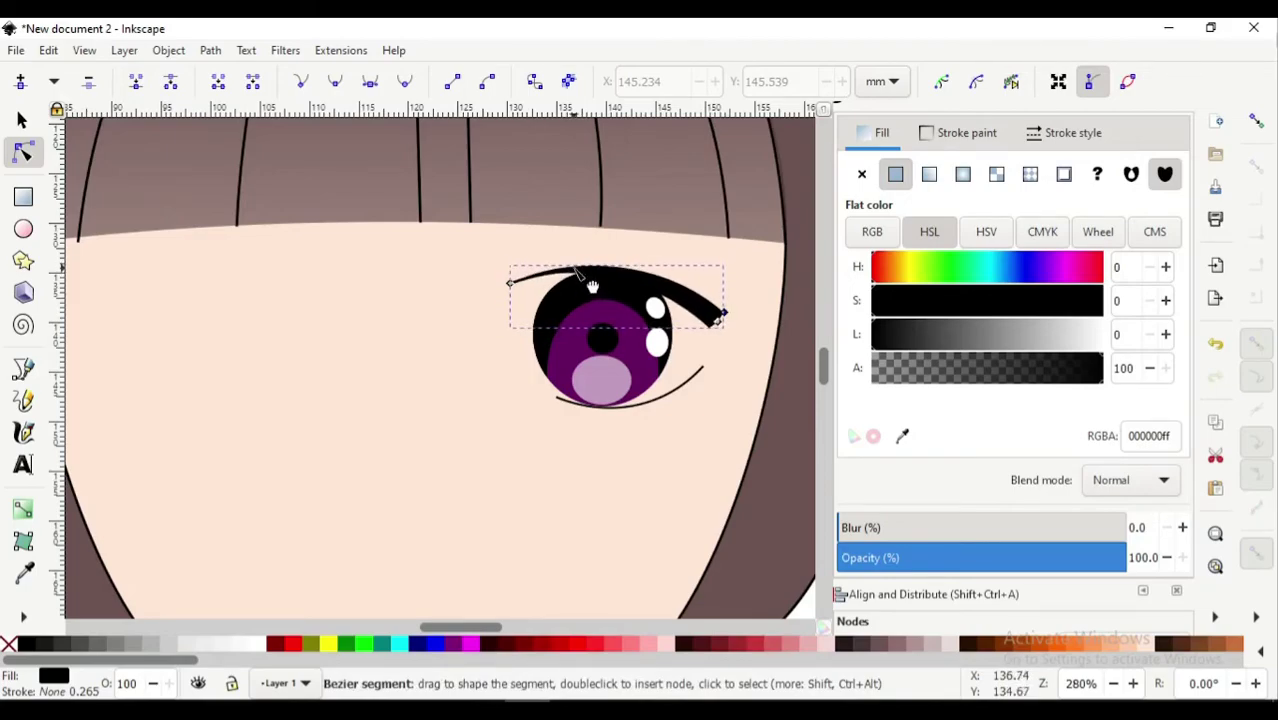
click(726, 387)
scroll(726, 387, up, 1)
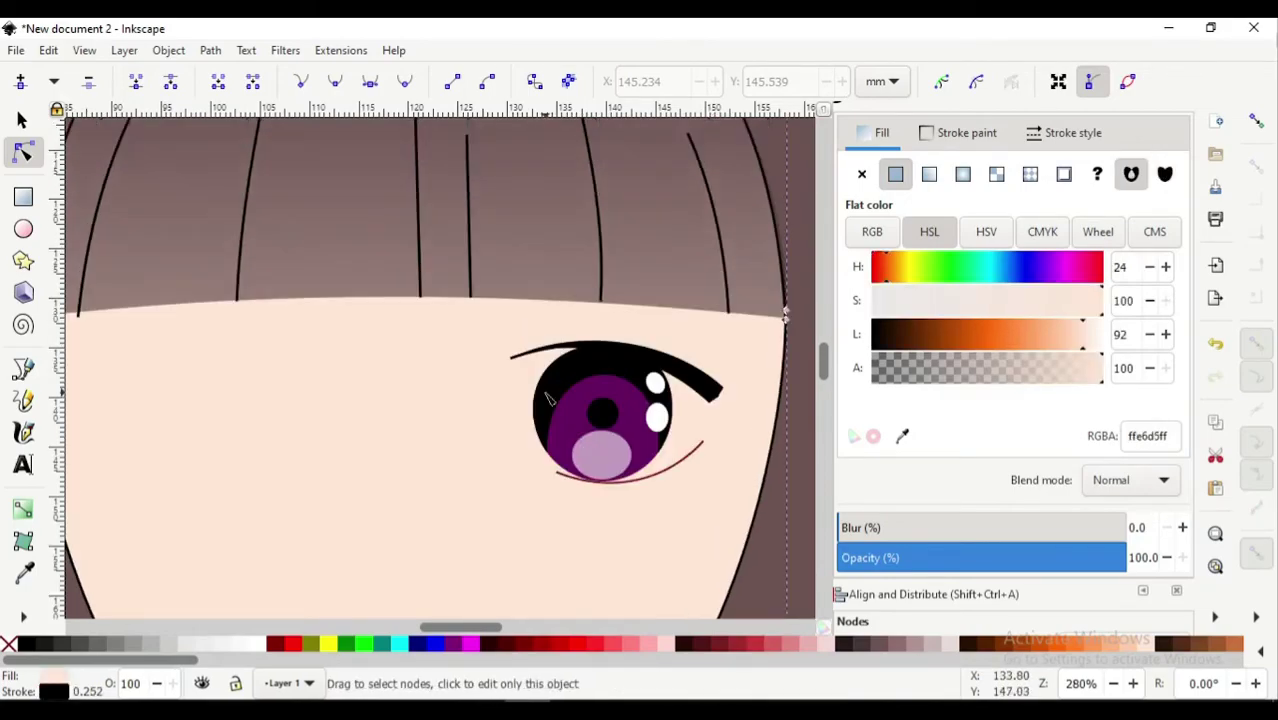
ctrl+scroll(540, 377, down, 1)
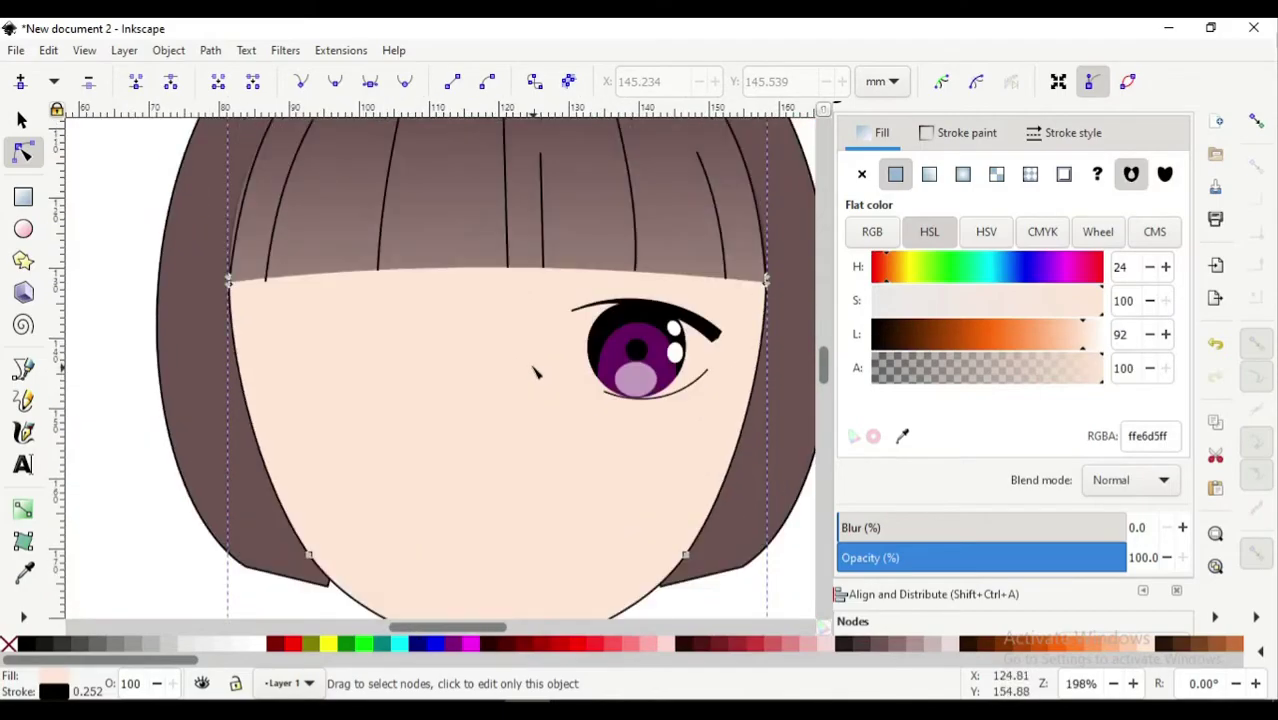
ctrl+scroll(540, 377, down, 1)
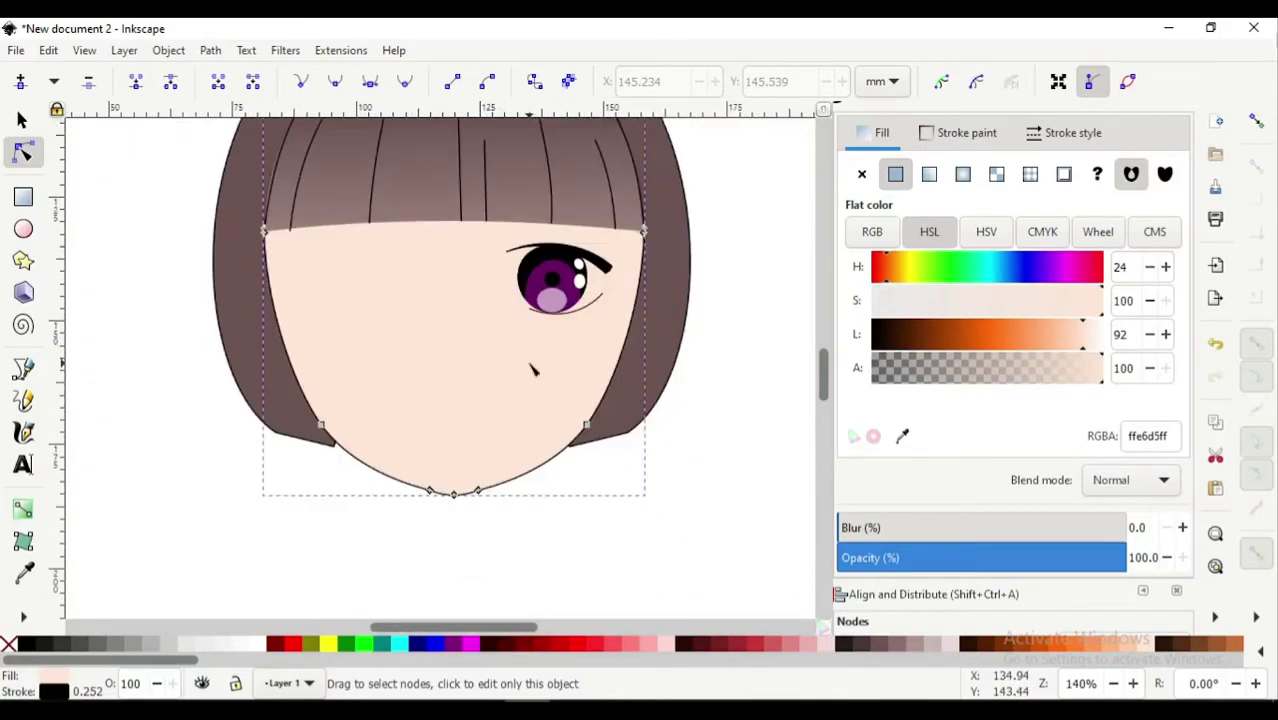
click(764, 302)
ctrl+scroll(643, 313, up, 1)
ctrl+scroll(643, 313, down, 1)
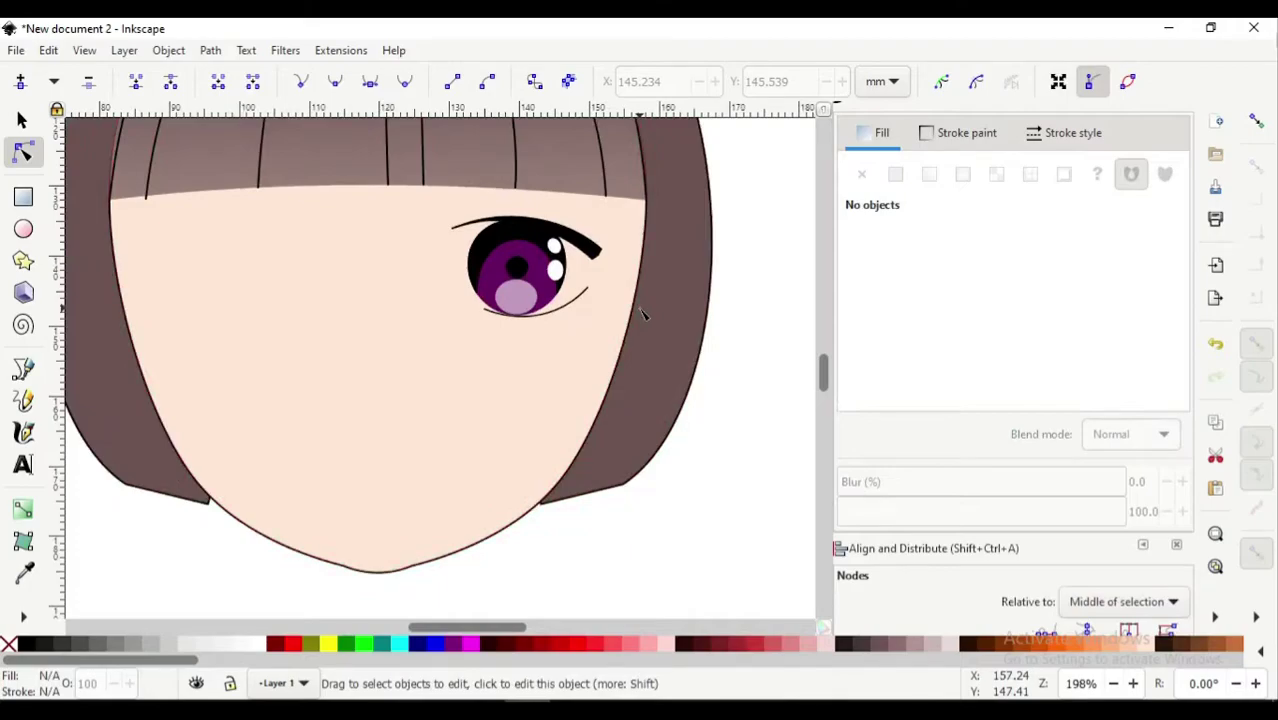
ctrl+scroll(640, 312, down, 1)
ctrl+scroll(563, 340, up, 2)
scroll(563, 340, down, 2)
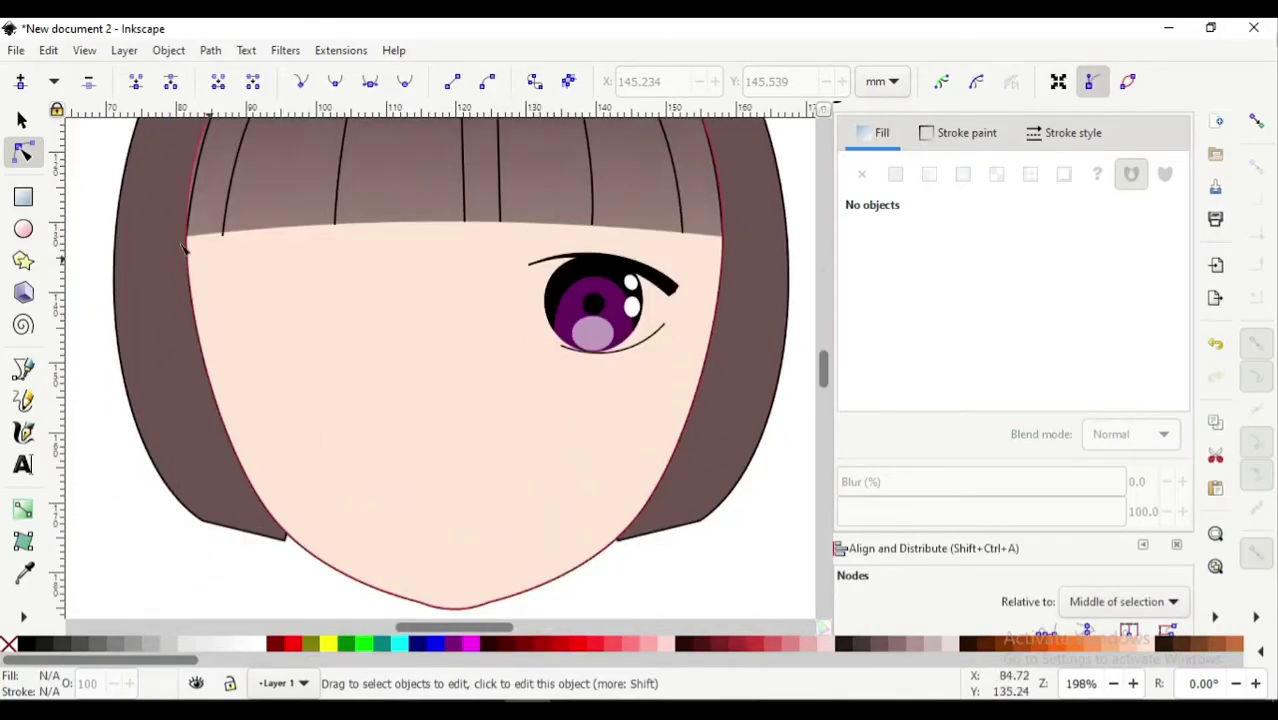
click(22, 120)
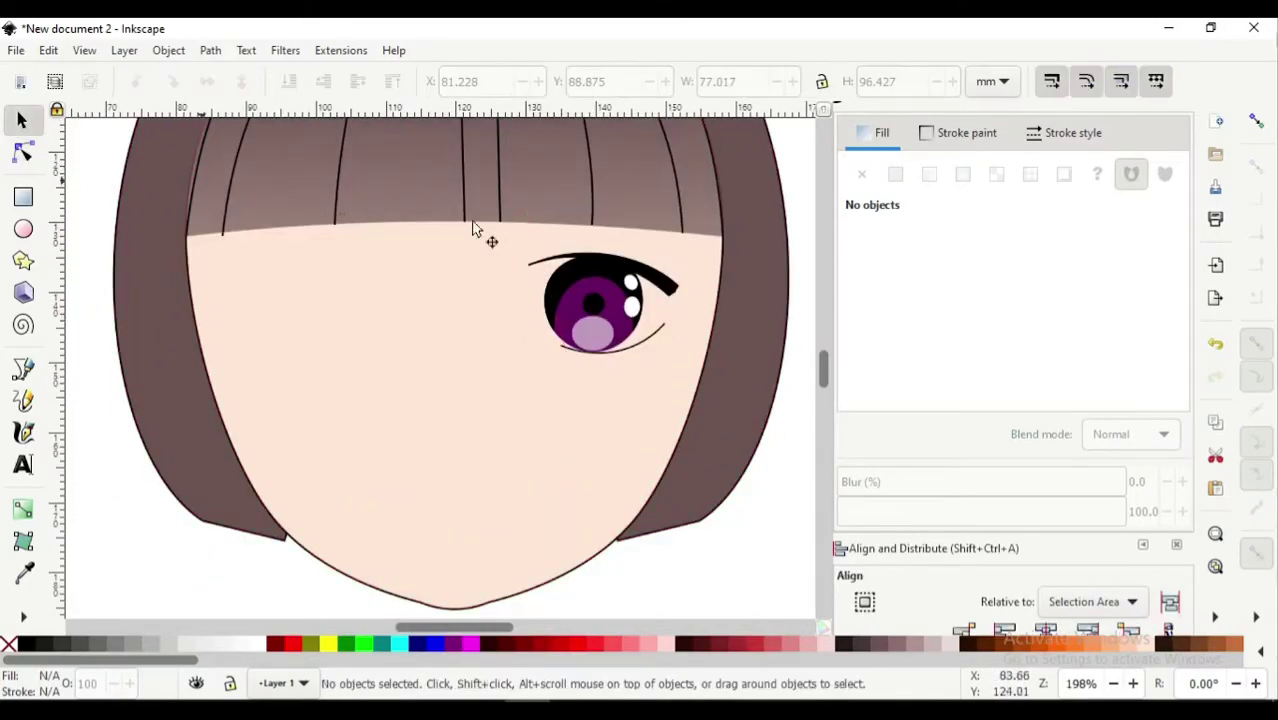
Set the lower eyelid line's stroke width to 0.401 mm in Fill and Stroke
click(643, 349)
click(935, 133)
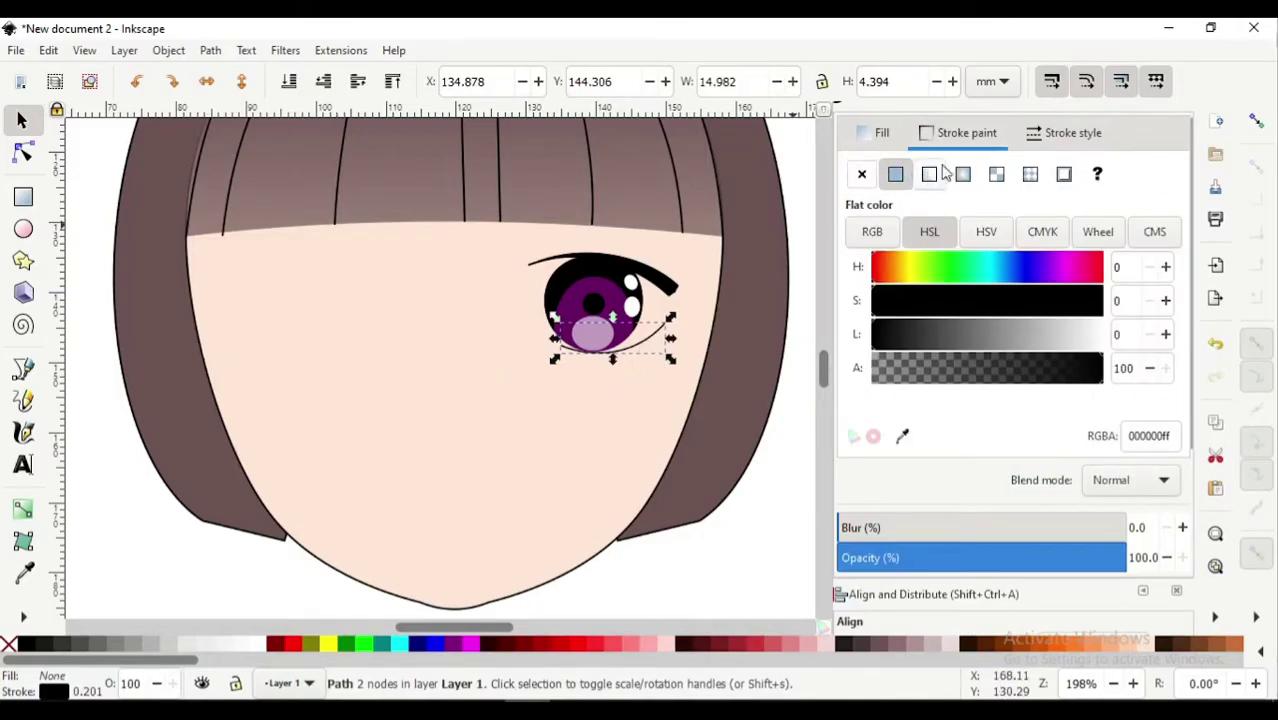
click(1073, 133)
click(972, 175)
click(972, 175)
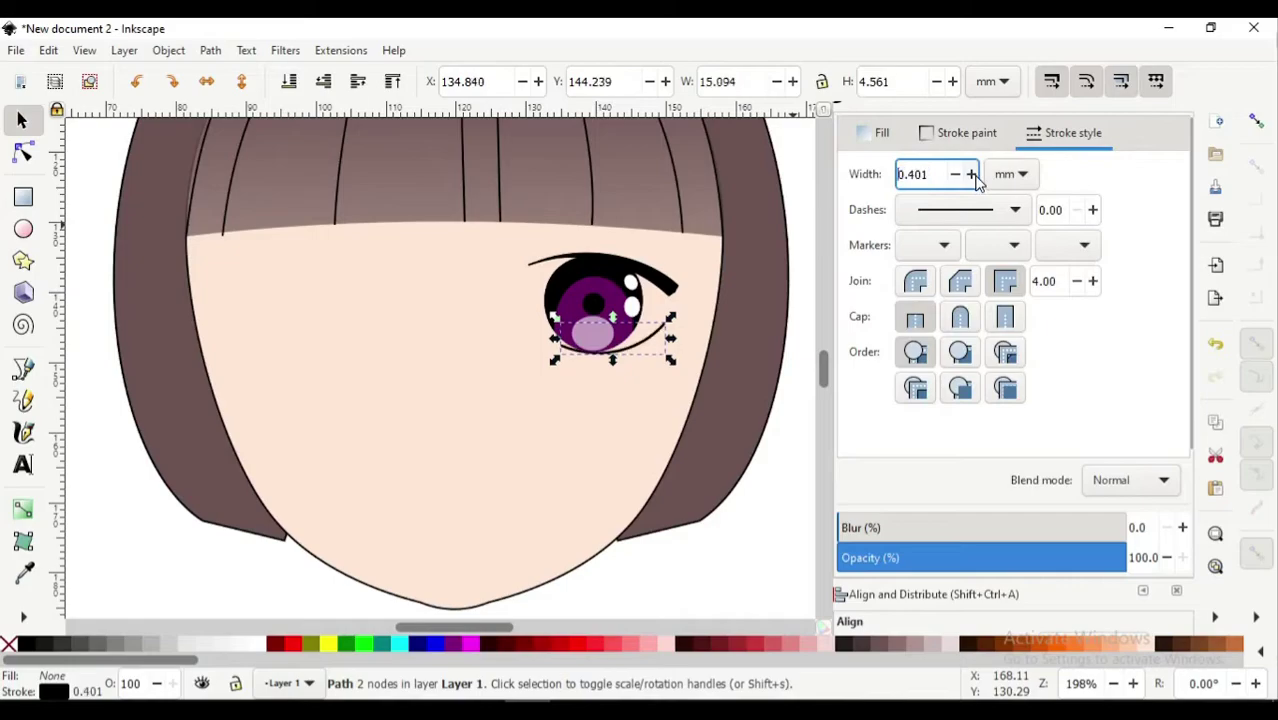
click(759, 504)
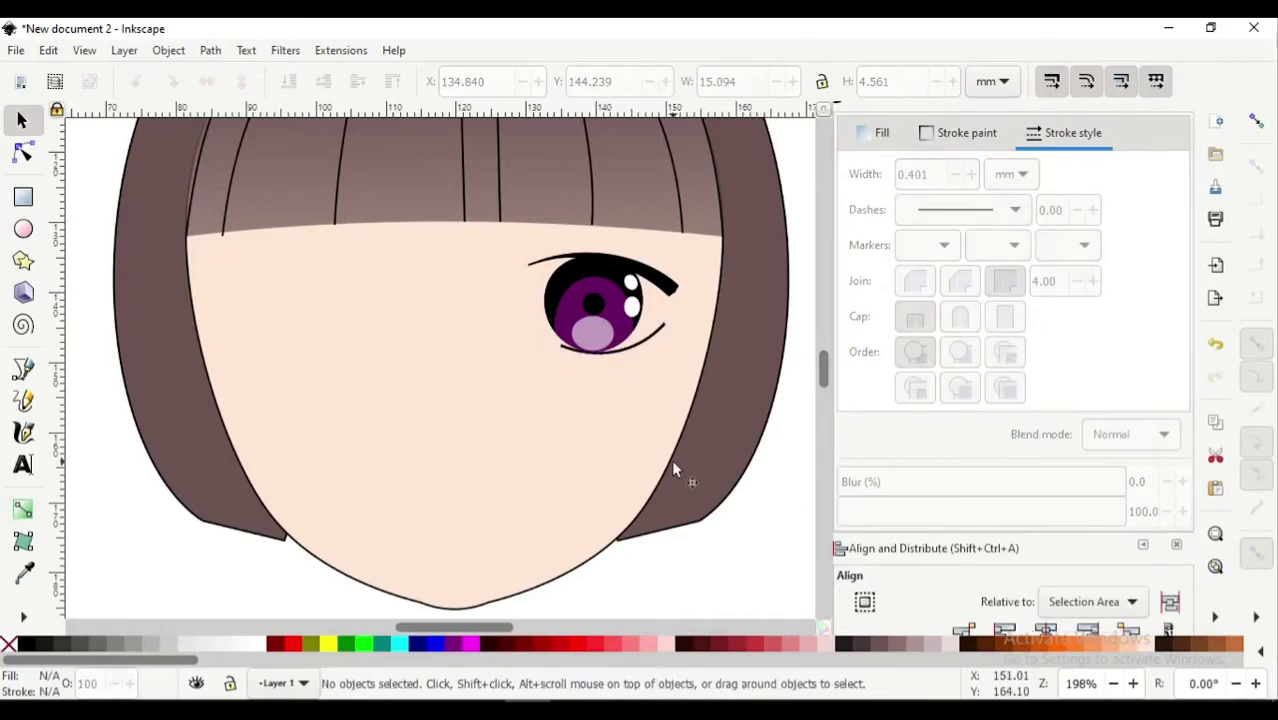
scroll(562, 291, up, 1)
scroll(533, 292, down, 1)
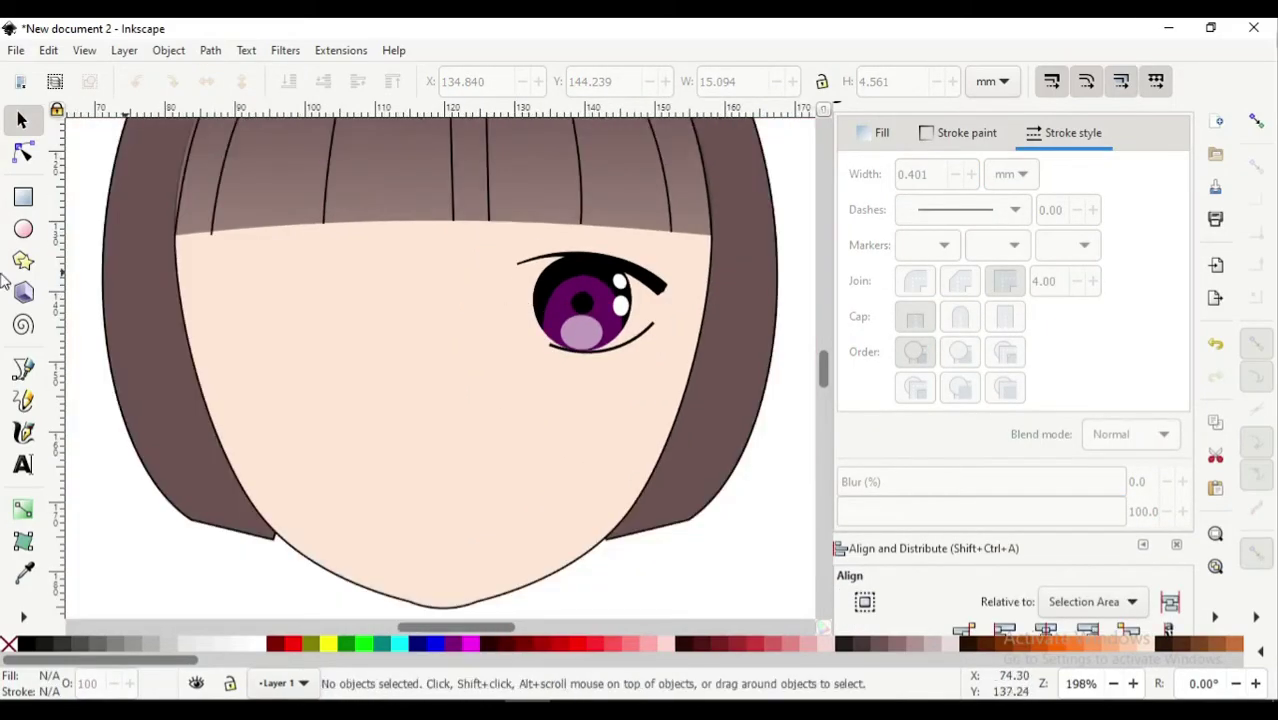
click(23, 229)
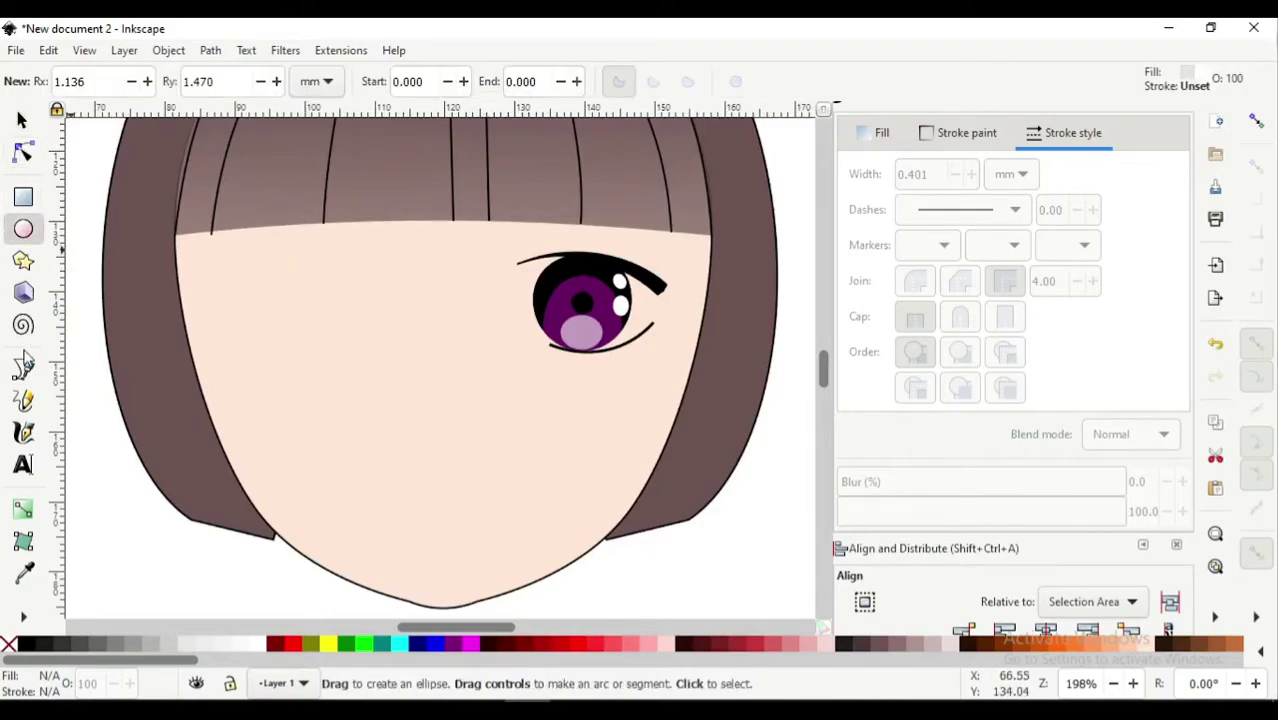
click(23, 366)
scroll(480, 263, up, 1)
Draw a closed four-node path around the eye with the pen, Shape set to None
key(s)
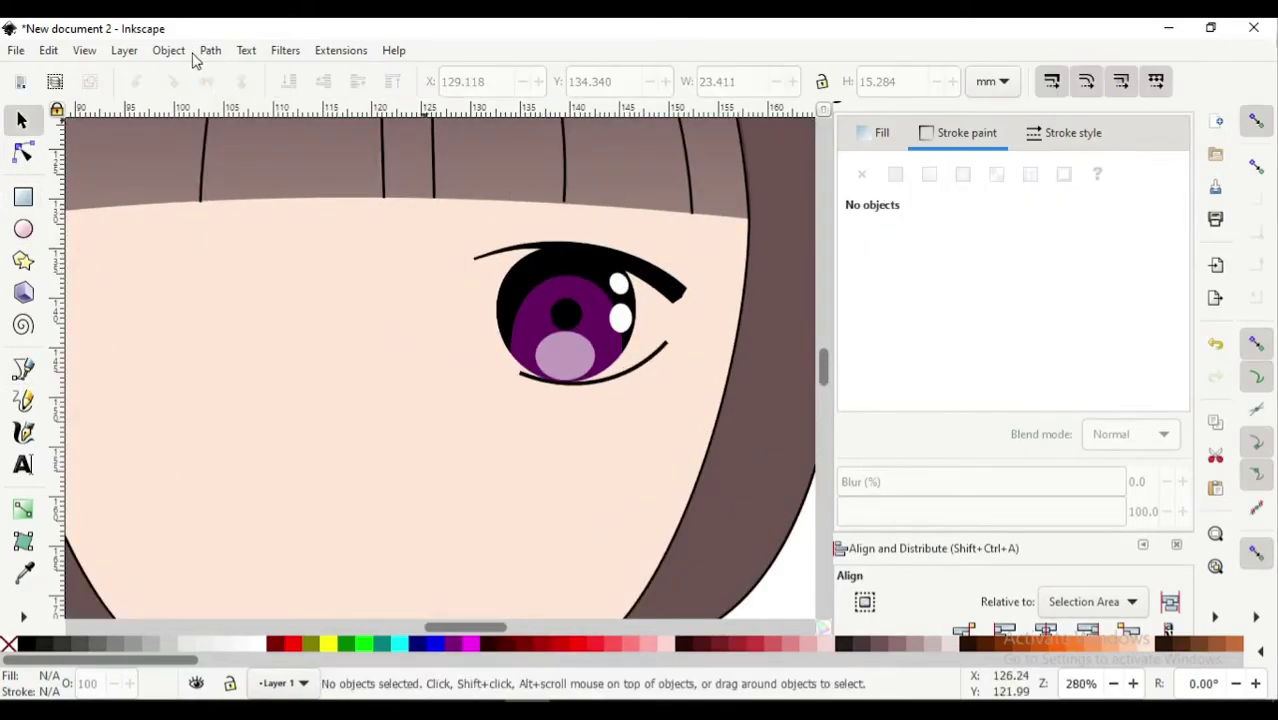
click(23, 369)
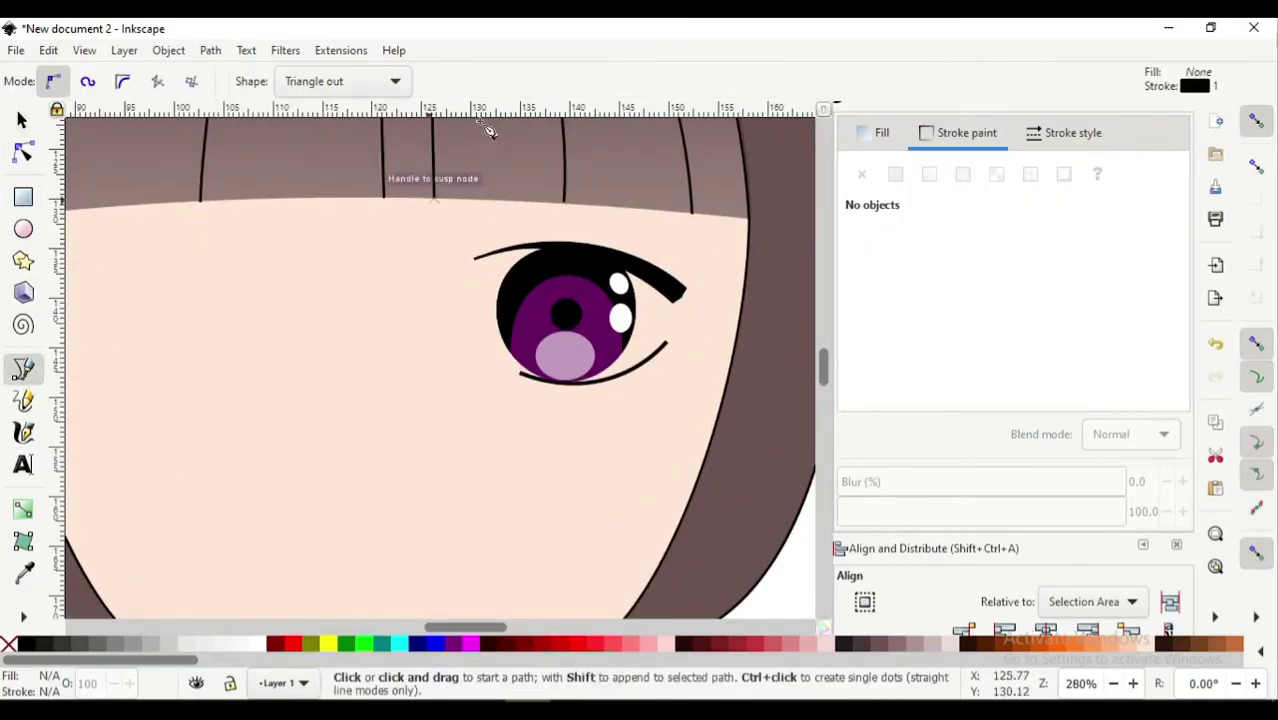
click(400, 82)
click(295, 34)
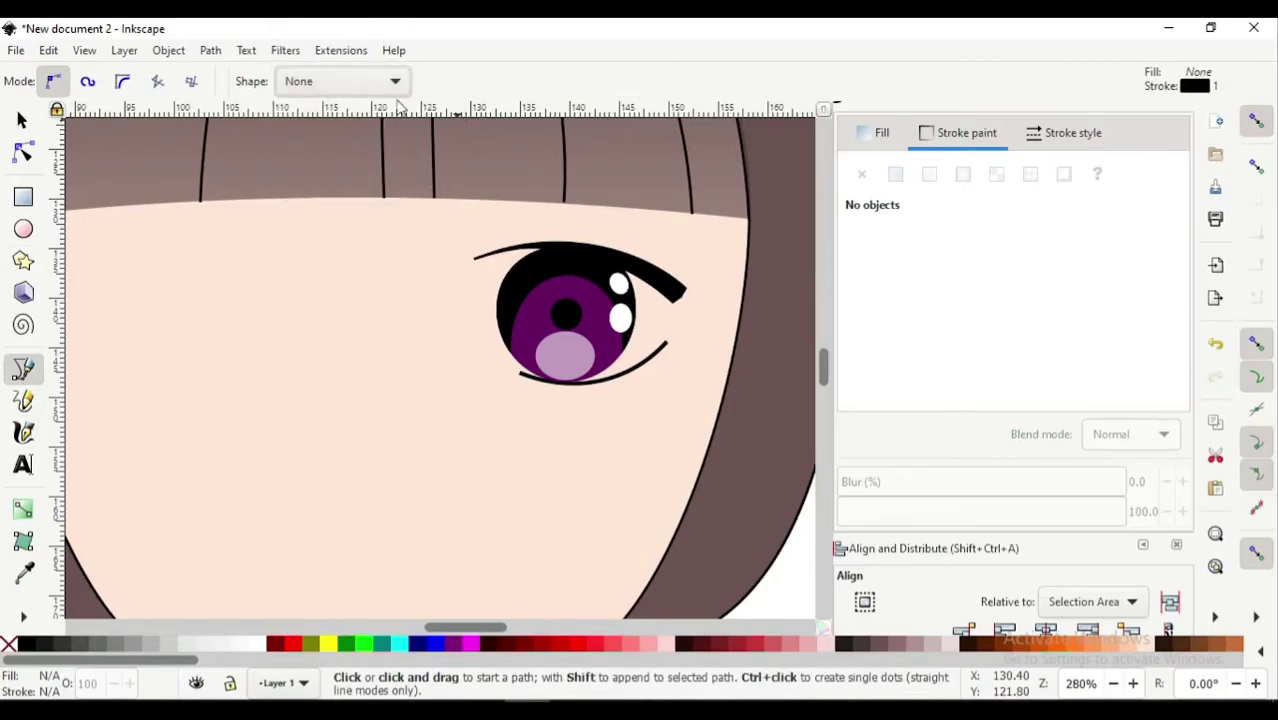
click(473, 259)
click(675, 340)
click(667, 342)
click(508, 371)
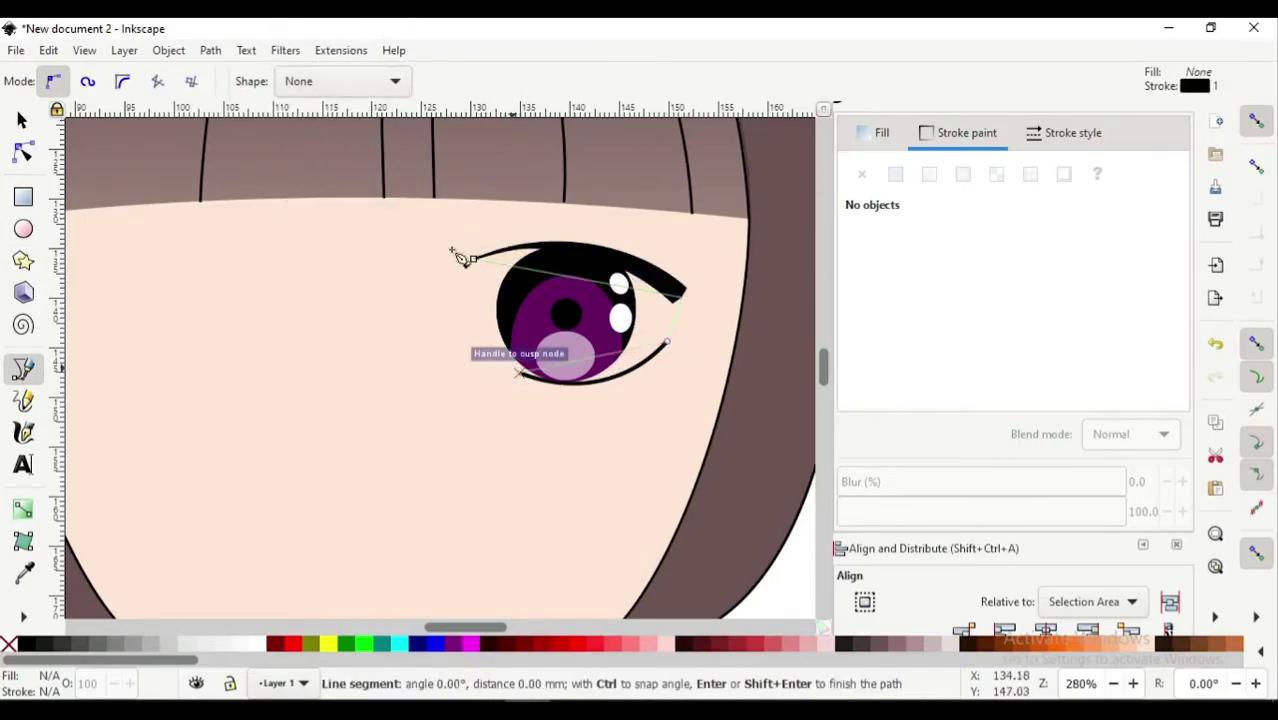
click(23, 150)
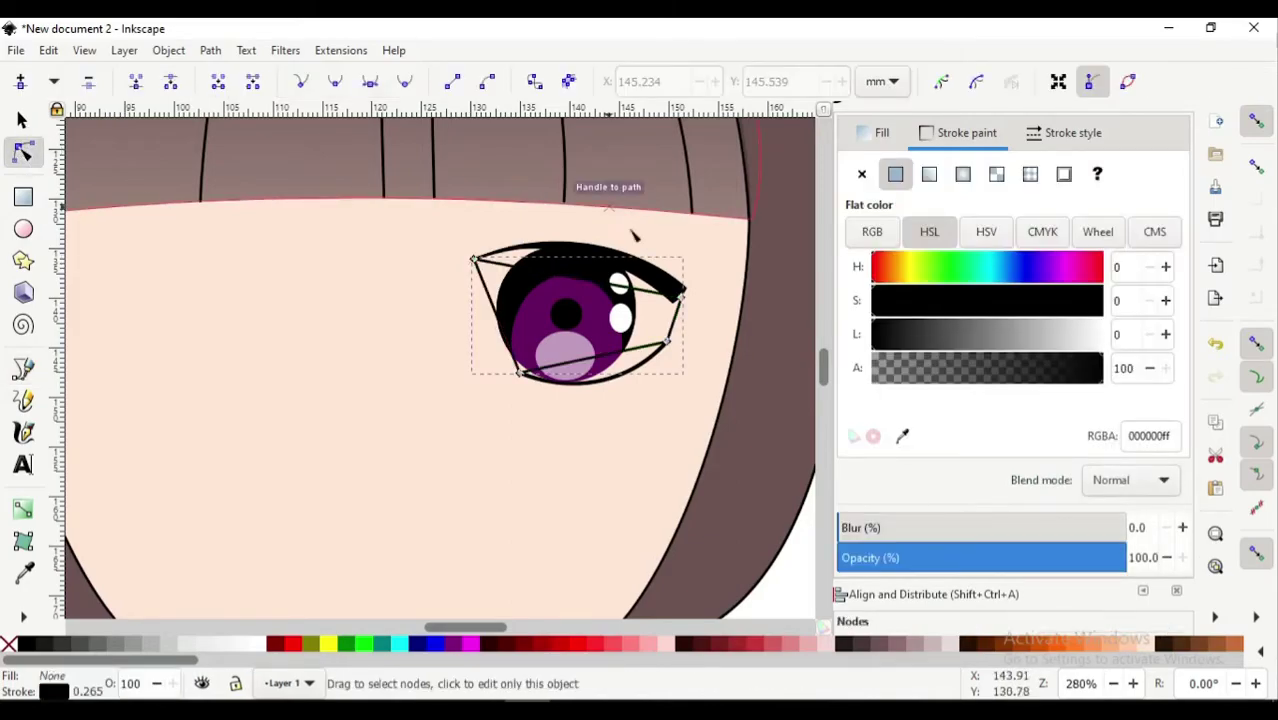
Bend the outline's top, left and bottom edges into curves following the eye
drag(604, 276, 595, 248)
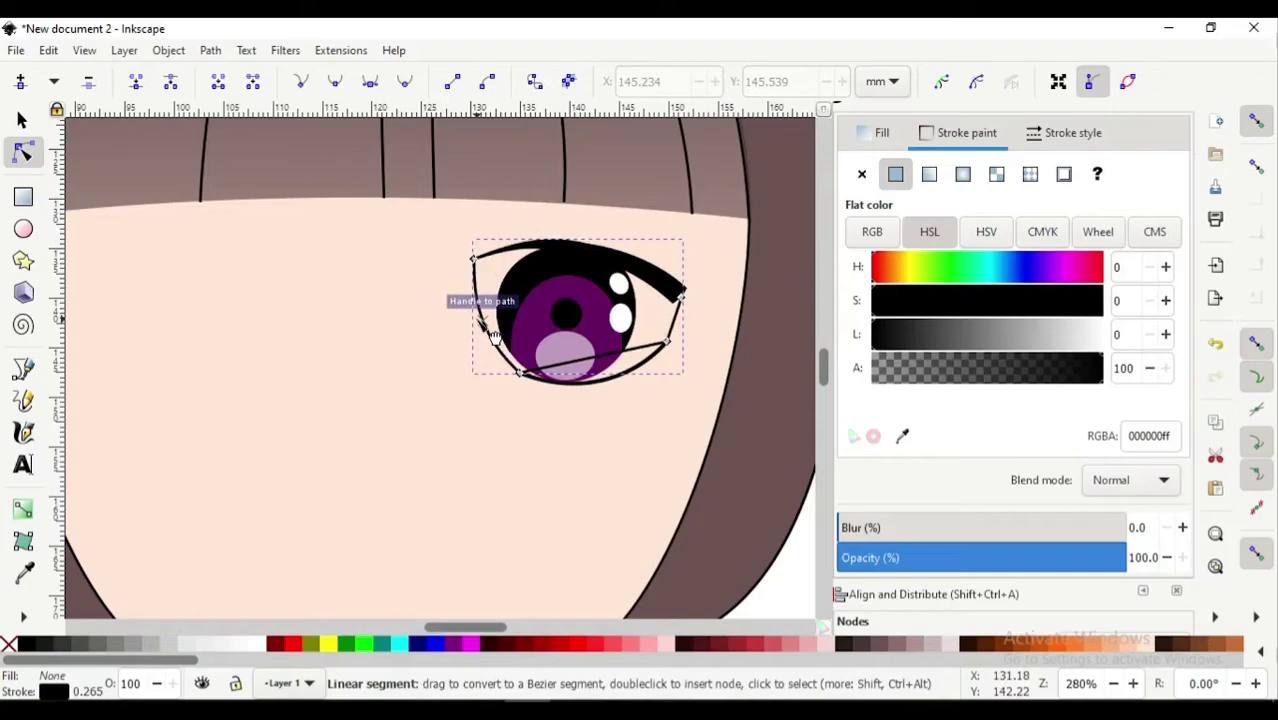
drag(493, 335, 483, 333)
drag(570, 360, 613, 391)
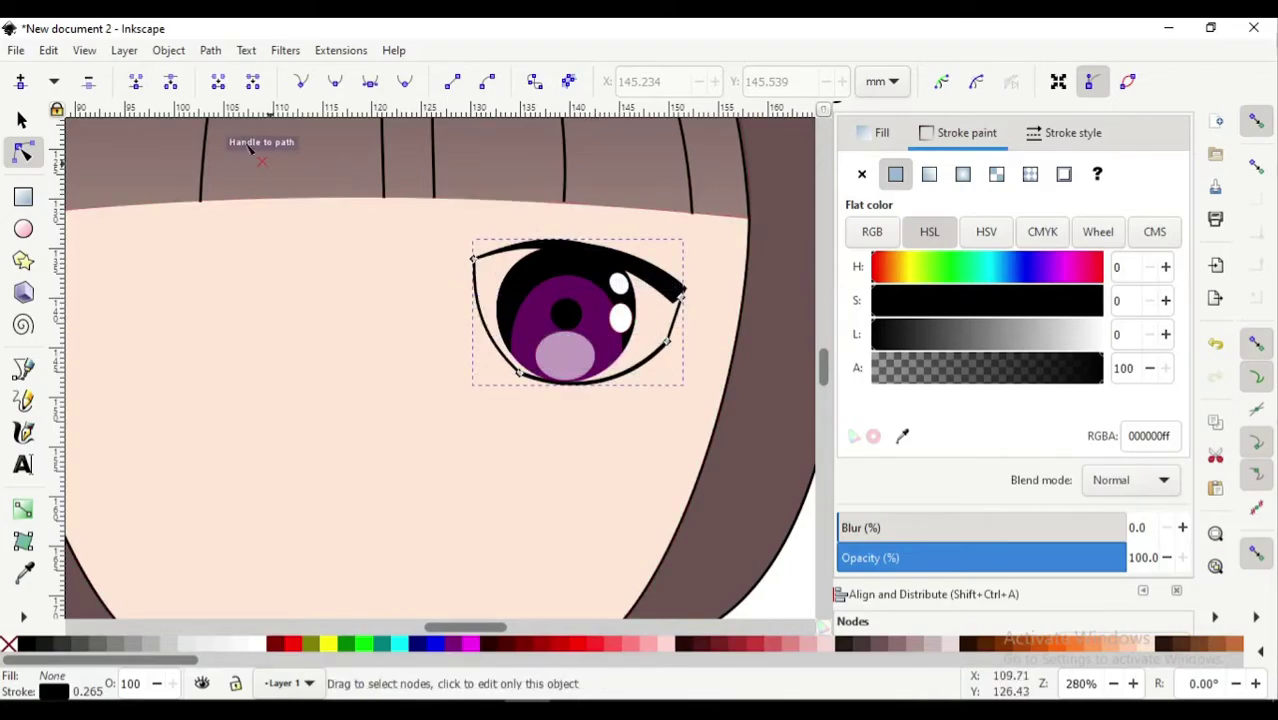
scroll(315, 290, down, 1)
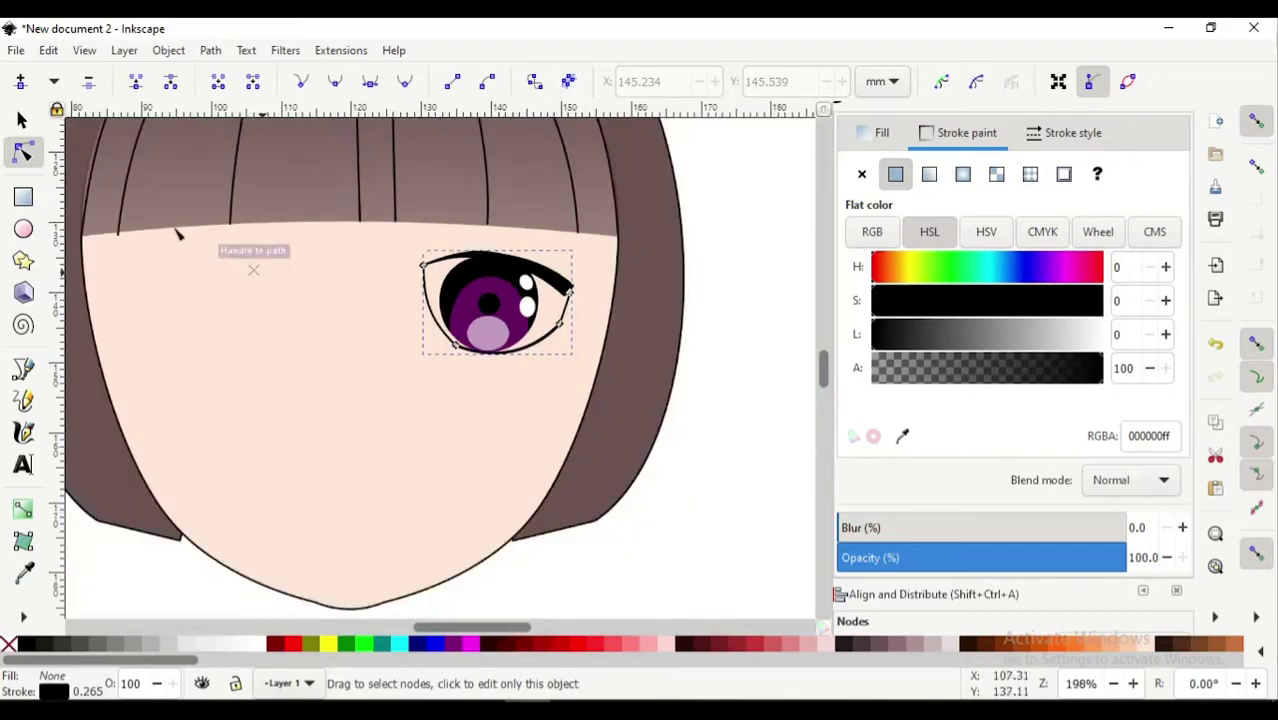
Give the eye outline a semi-transparent white fill with no stroke and lower it beneath the iris
key(s)
scroll(305, 308, up, 1)
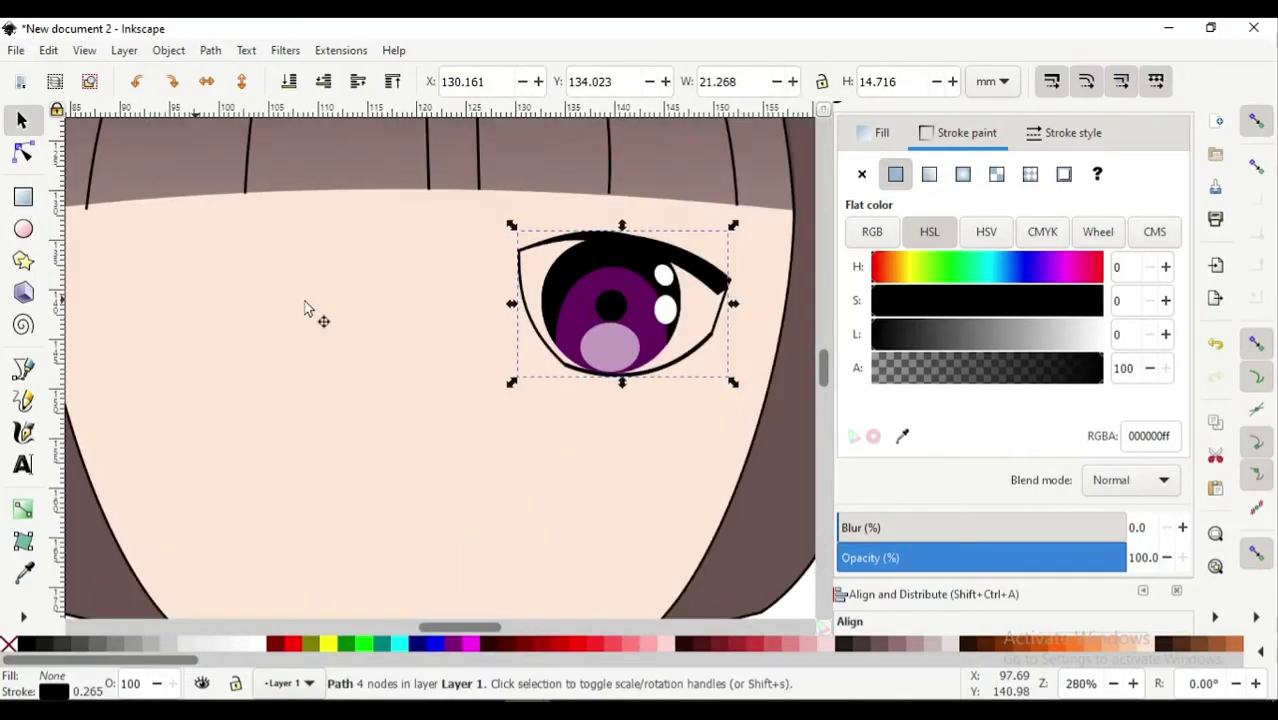
drag(1073, 350, 1046, 350)
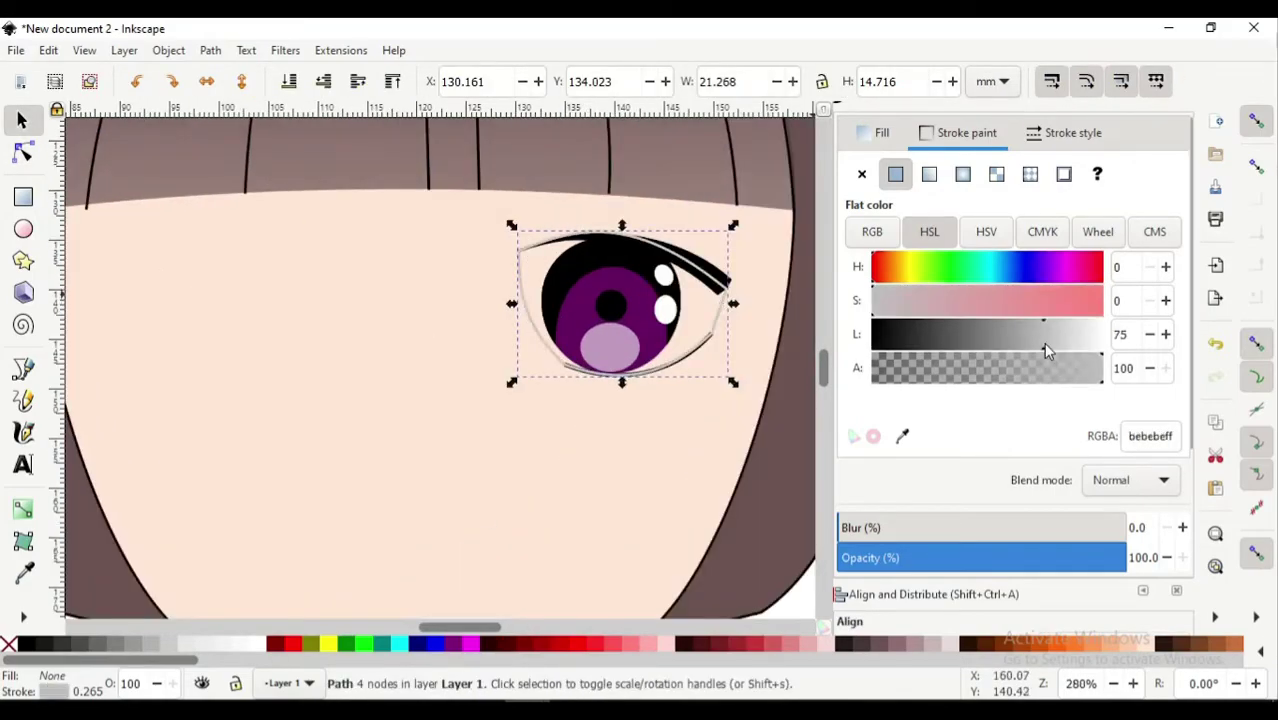
click(875, 132)
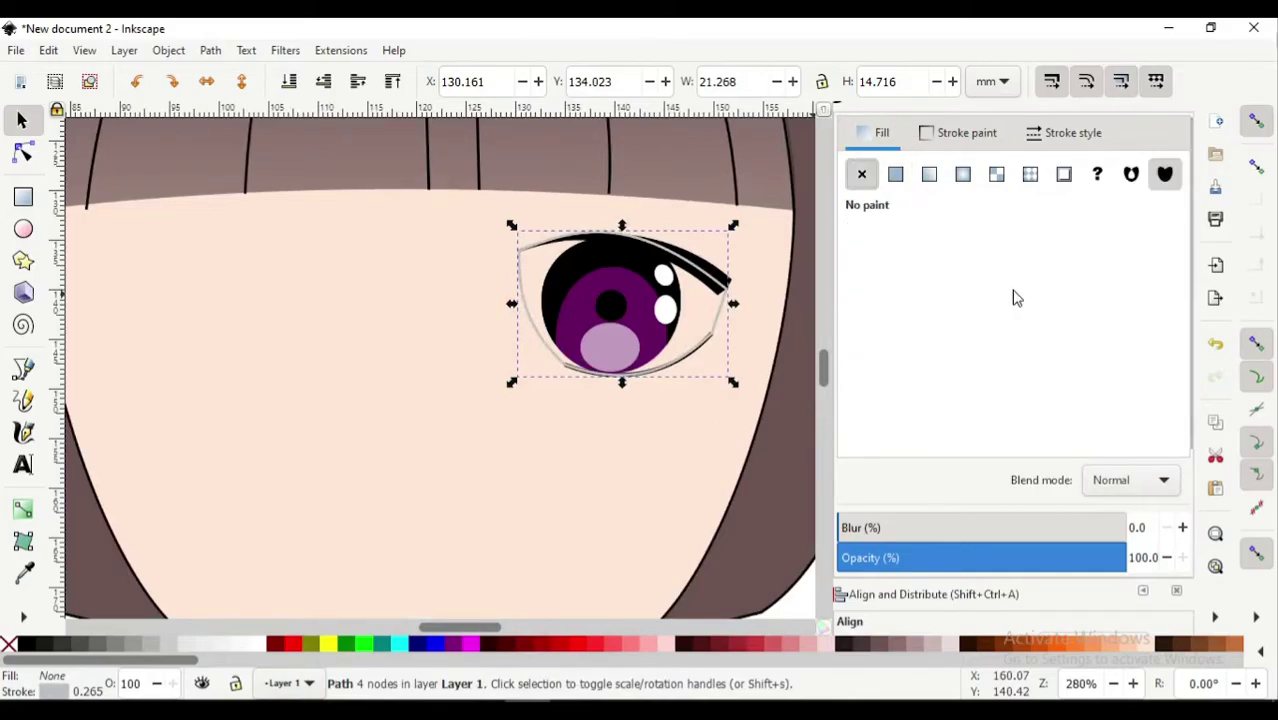
click(895, 174)
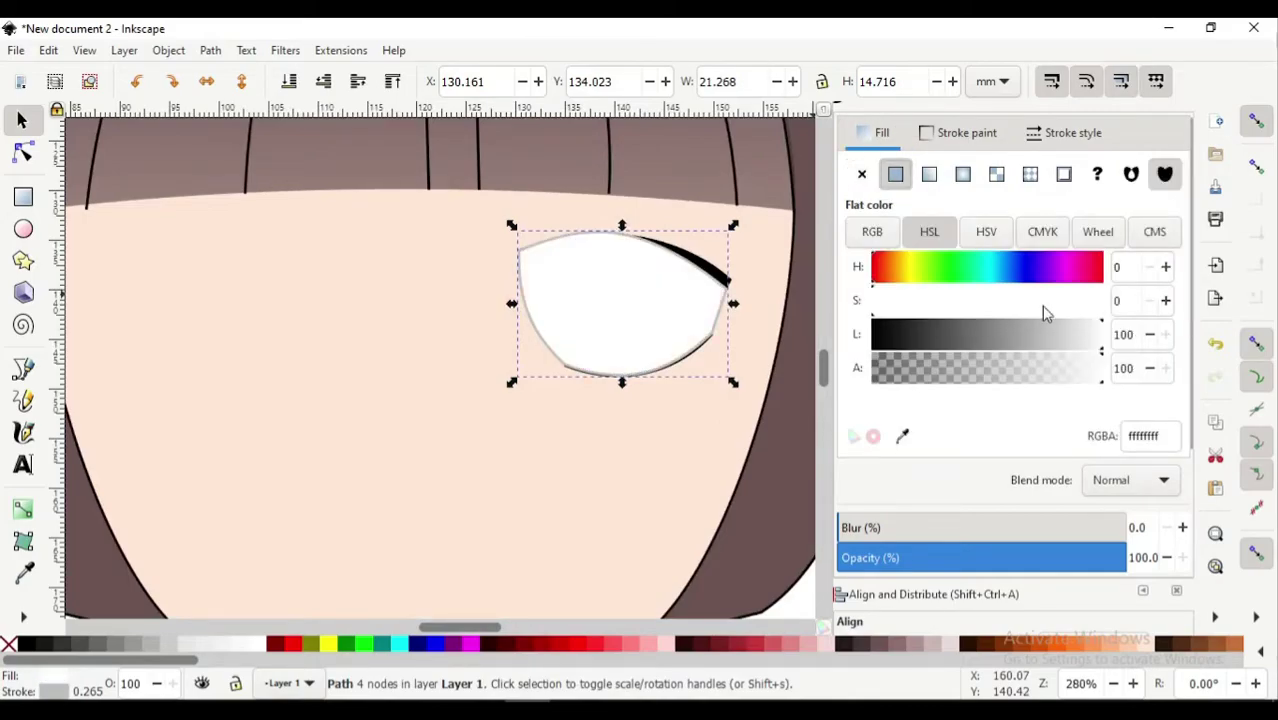
click(966, 132)
click(861, 174)
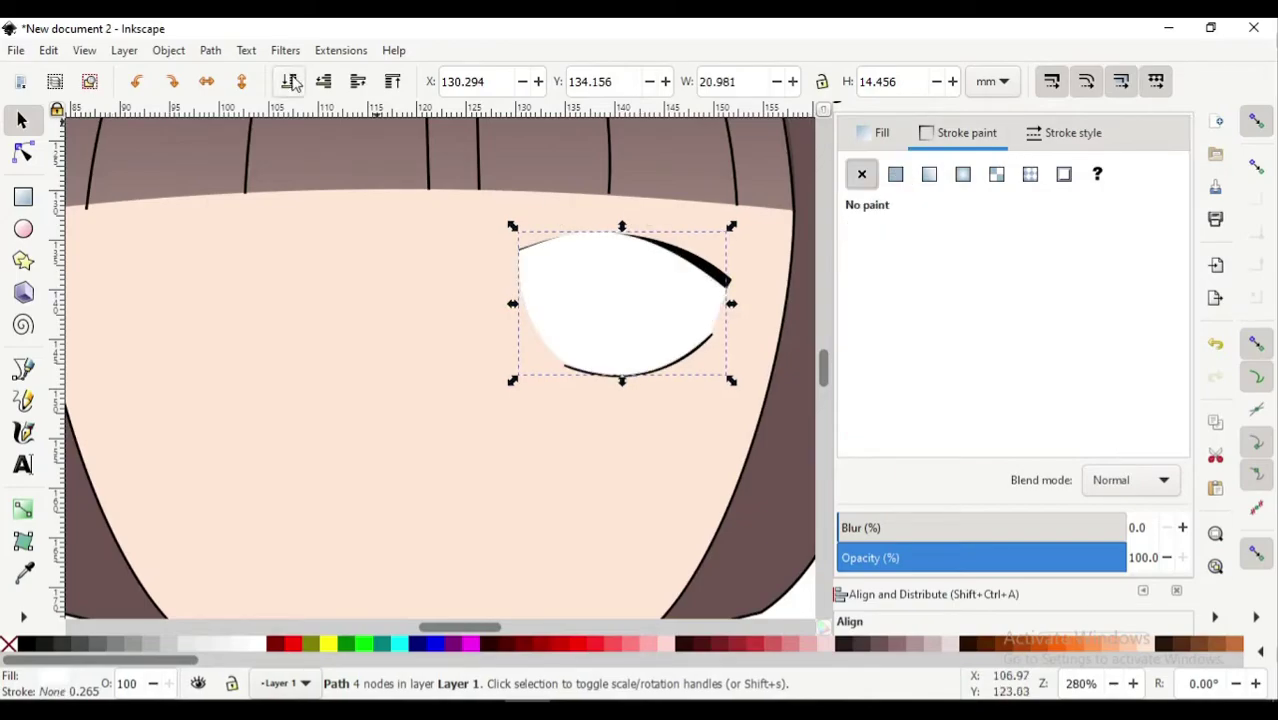
click(358, 82)
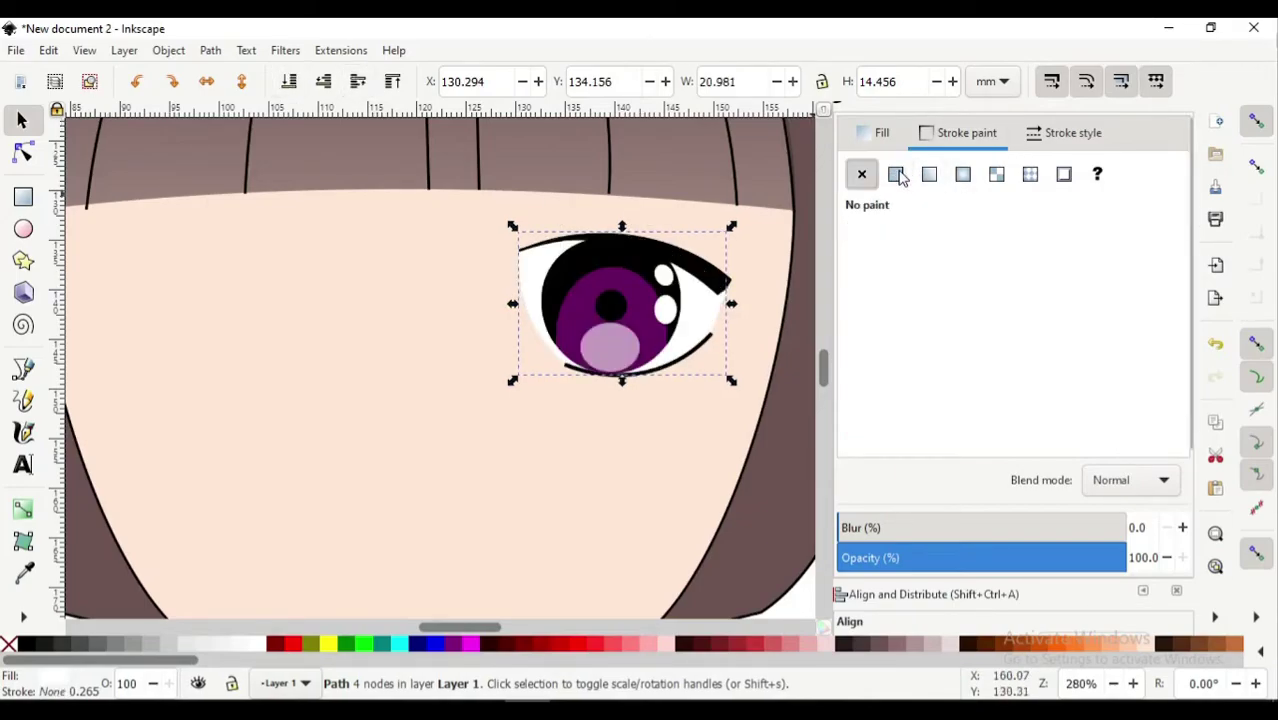
Reset the eye white to no stroke and a flat white fill, then zoom in on the face
click(895, 175)
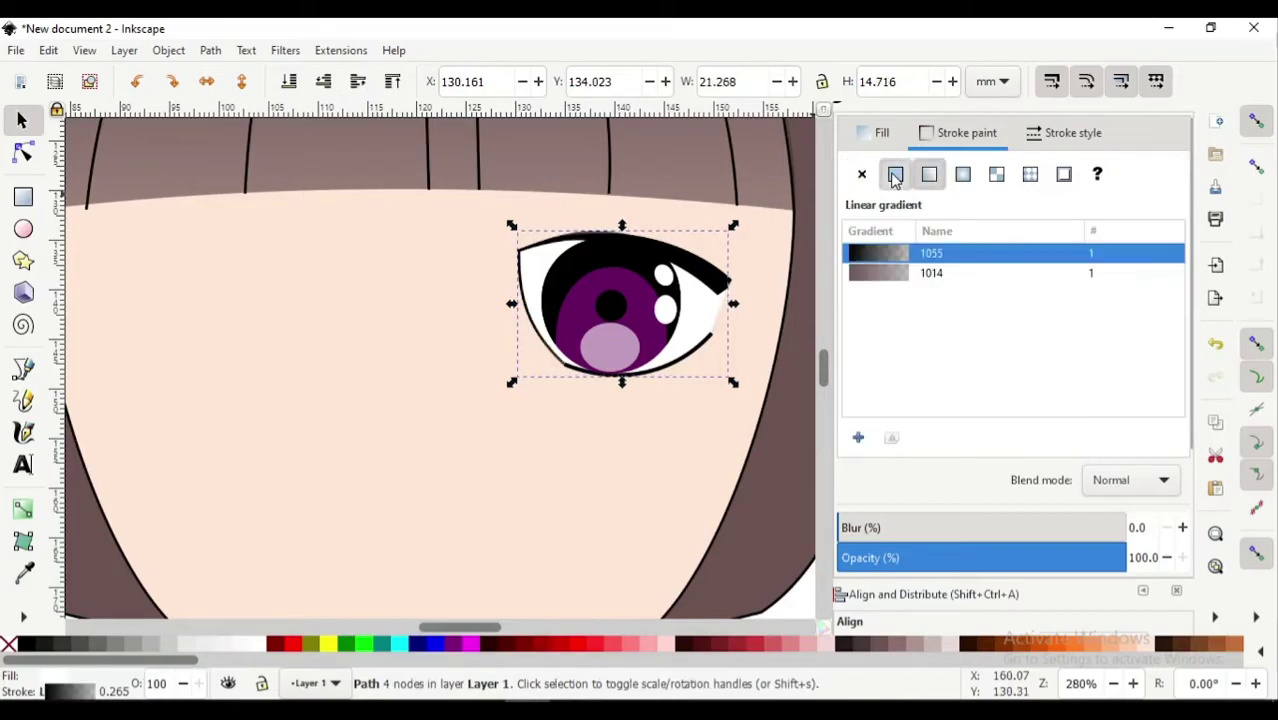
click(895, 175)
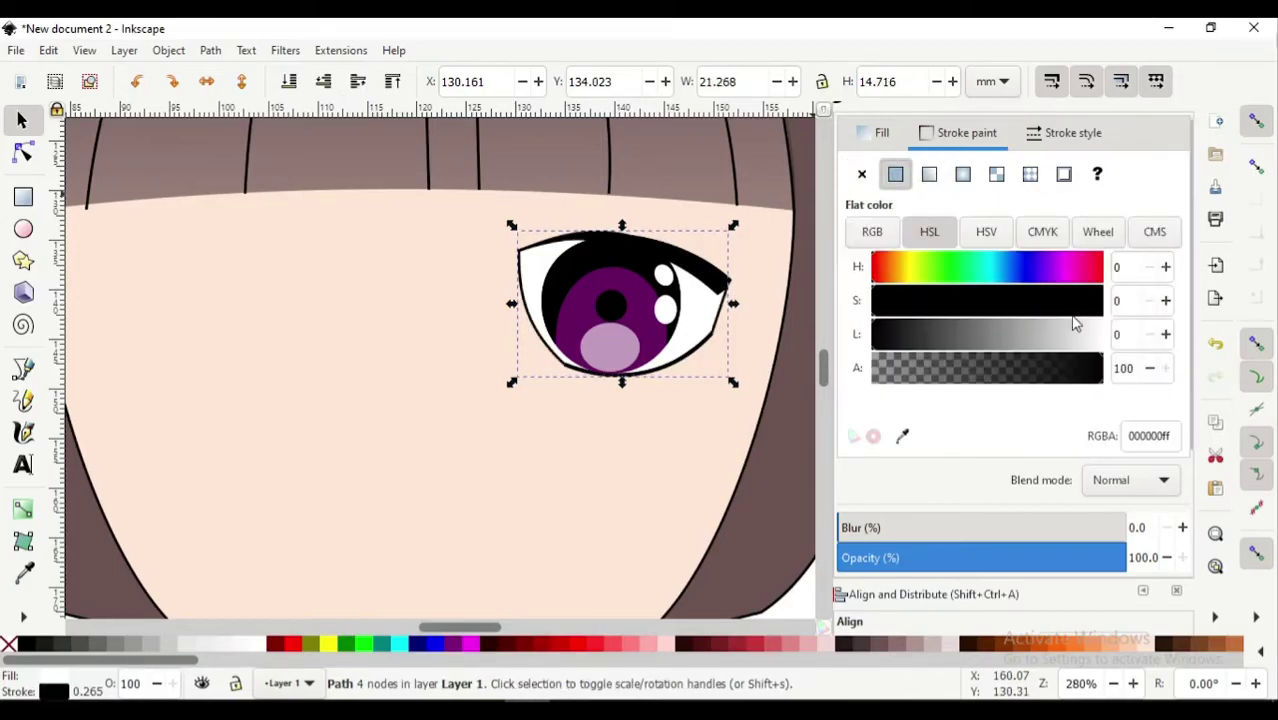
click(861, 175)
click(882, 132)
click(895, 175)
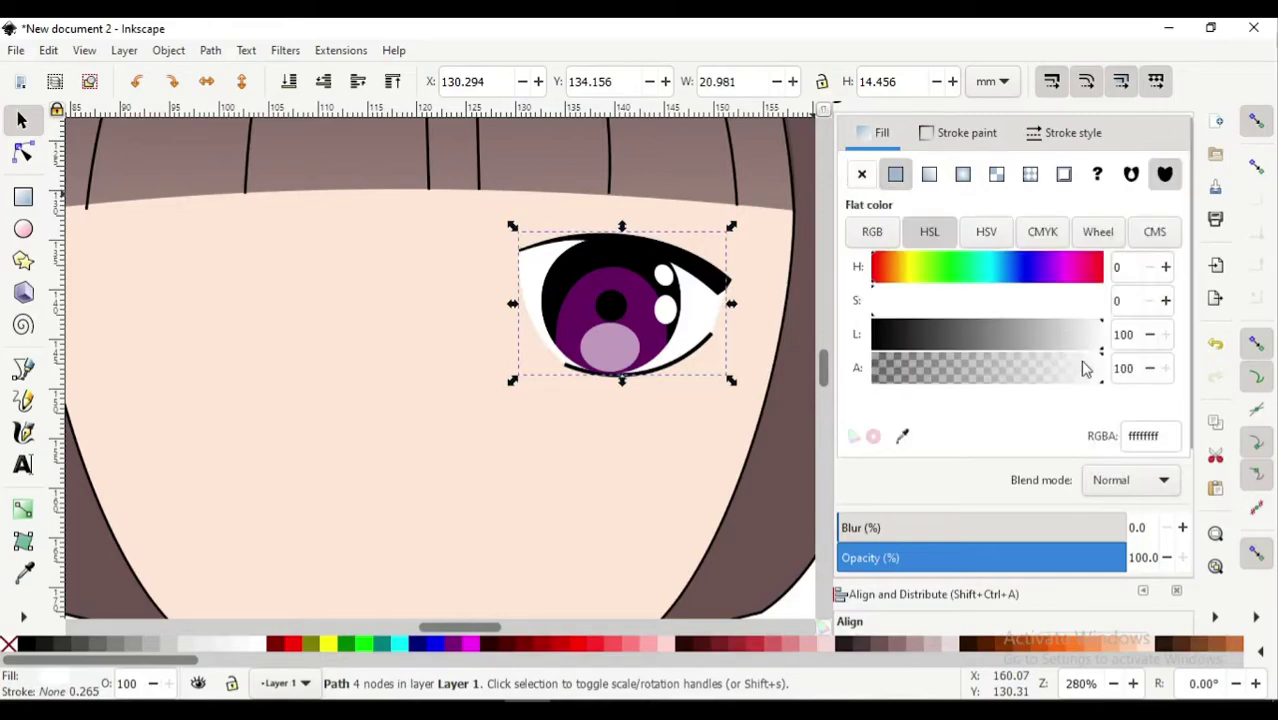
scroll(681, 383, down, 1)
scroll(684, 390, down, 2)
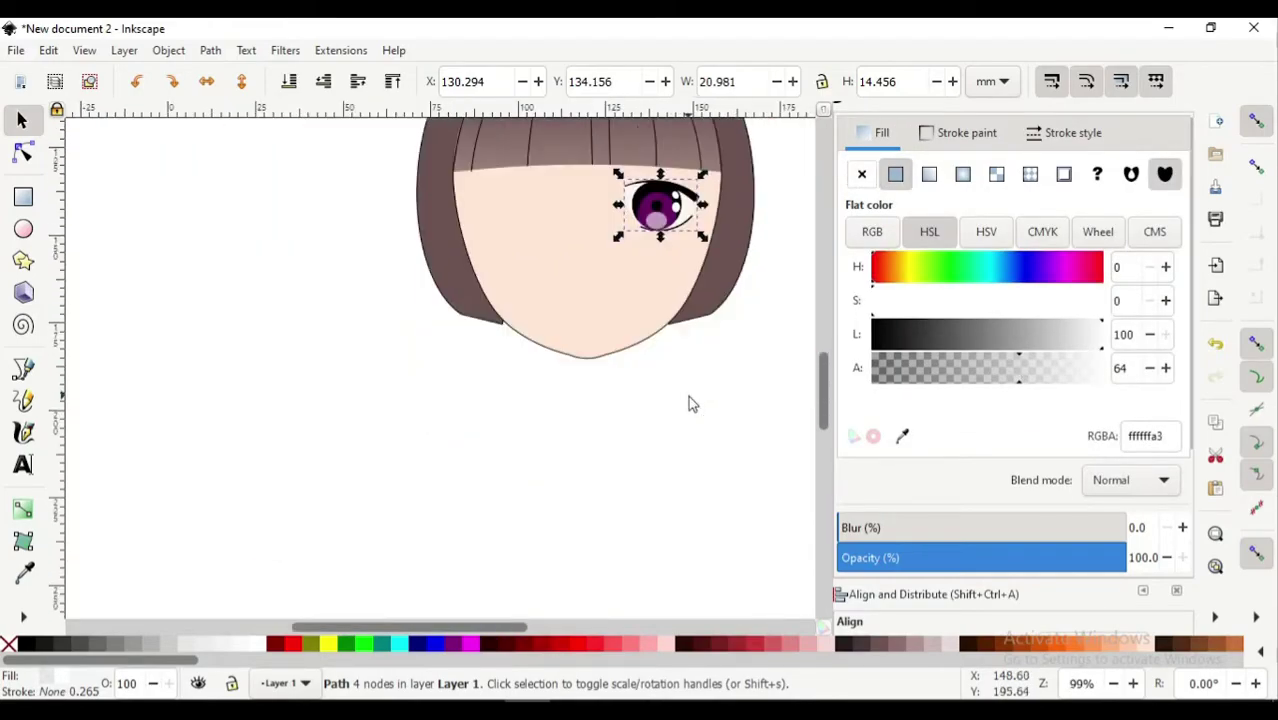
click(670, 389)
scroll(667, 382, up, 2)
scroll(560, 370, right, 3)
scroll(480, 350, up, 1)
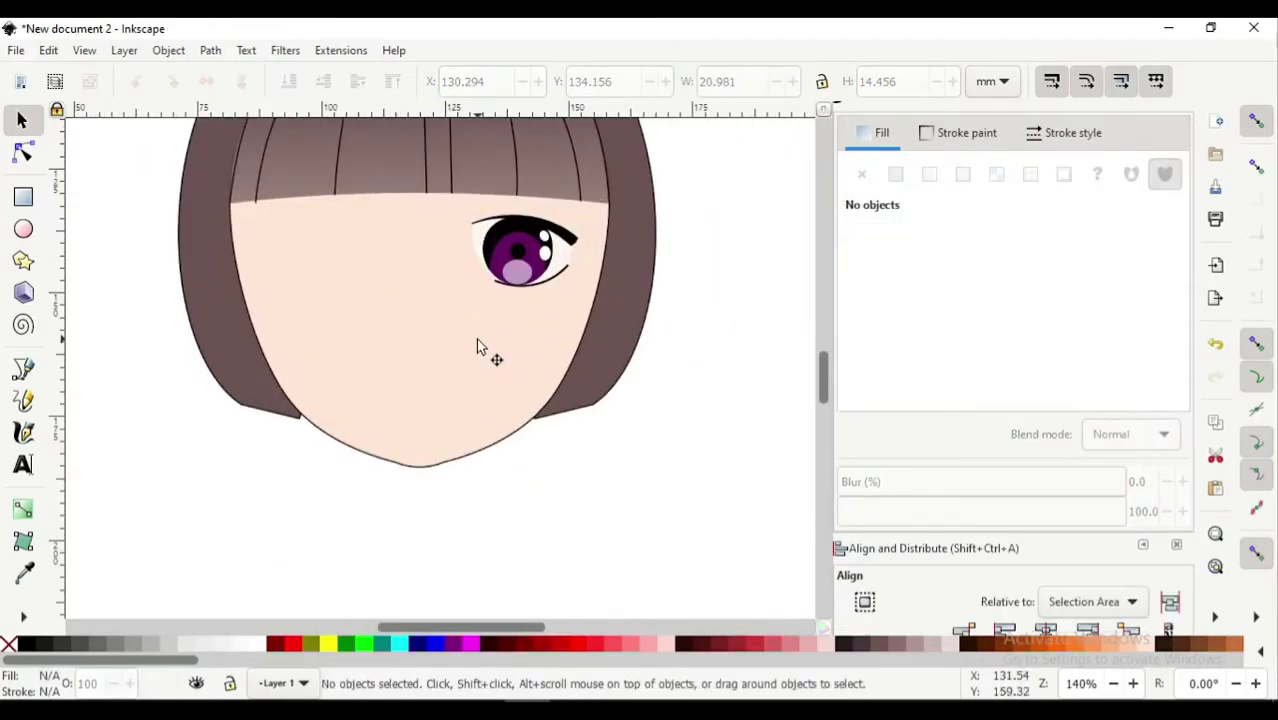
Select all ten eye parts and group them
drag(692, 340, 442, 205)
scroll(420, 275, up, 1)
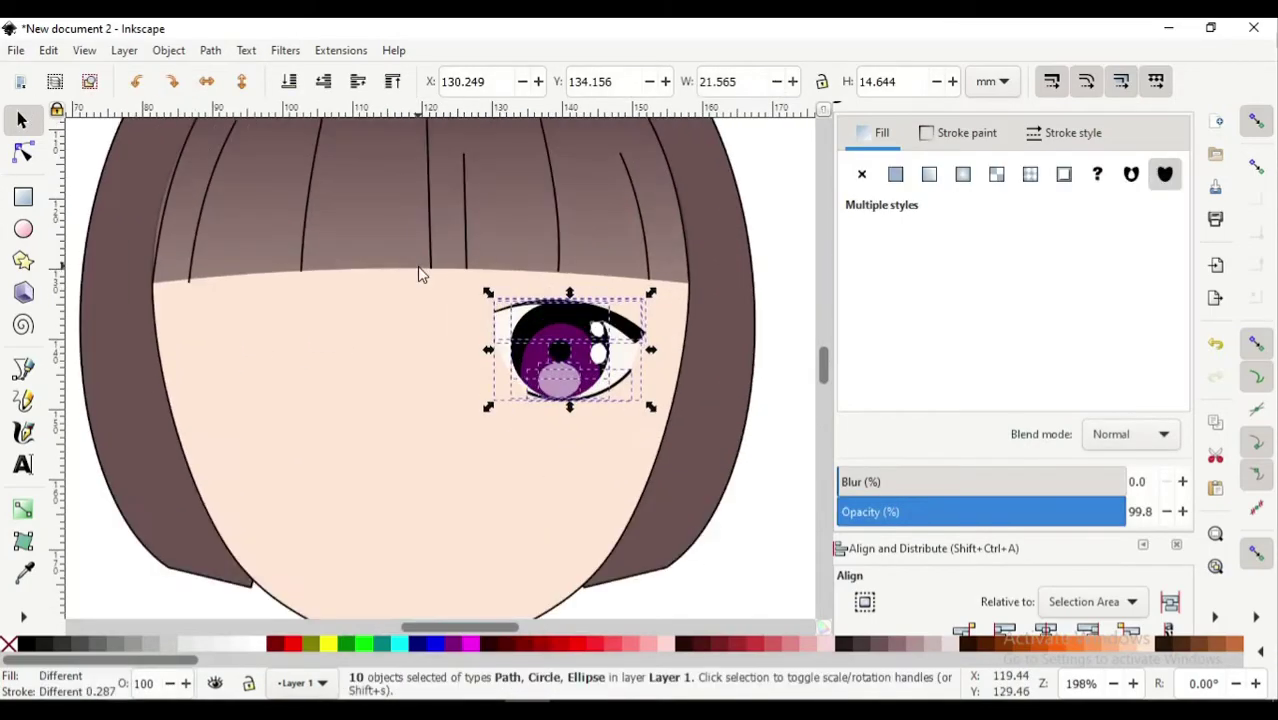
right_click(1212, 615)
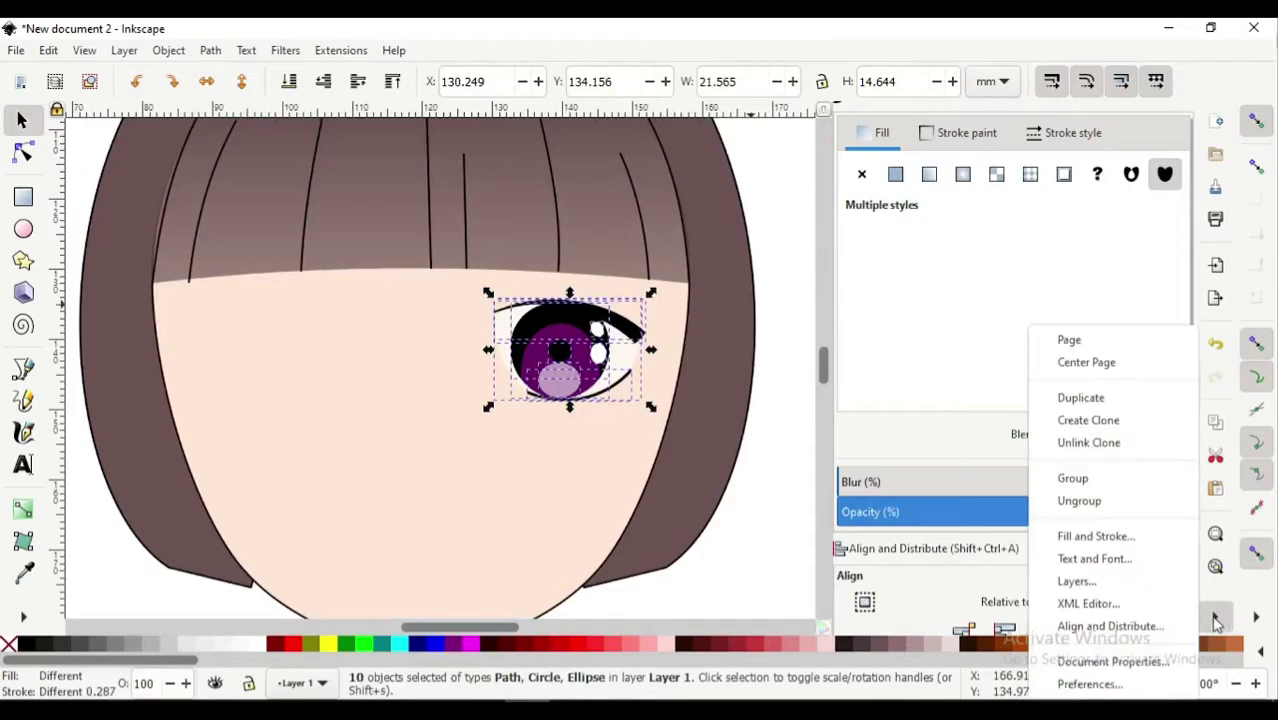
click(1146, 484)
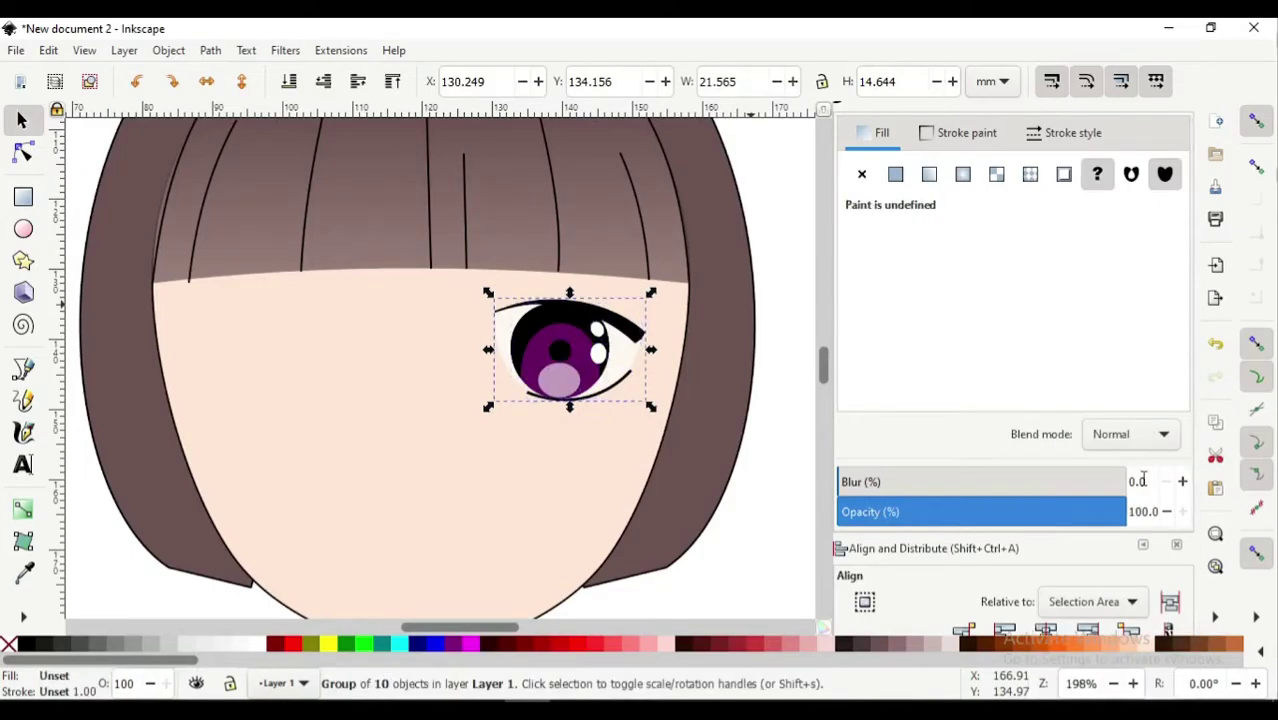
Duplicate the eye group, move the copy to the face's left side and mirror it horizontally
right_click(550, 347)
click(602, 277)
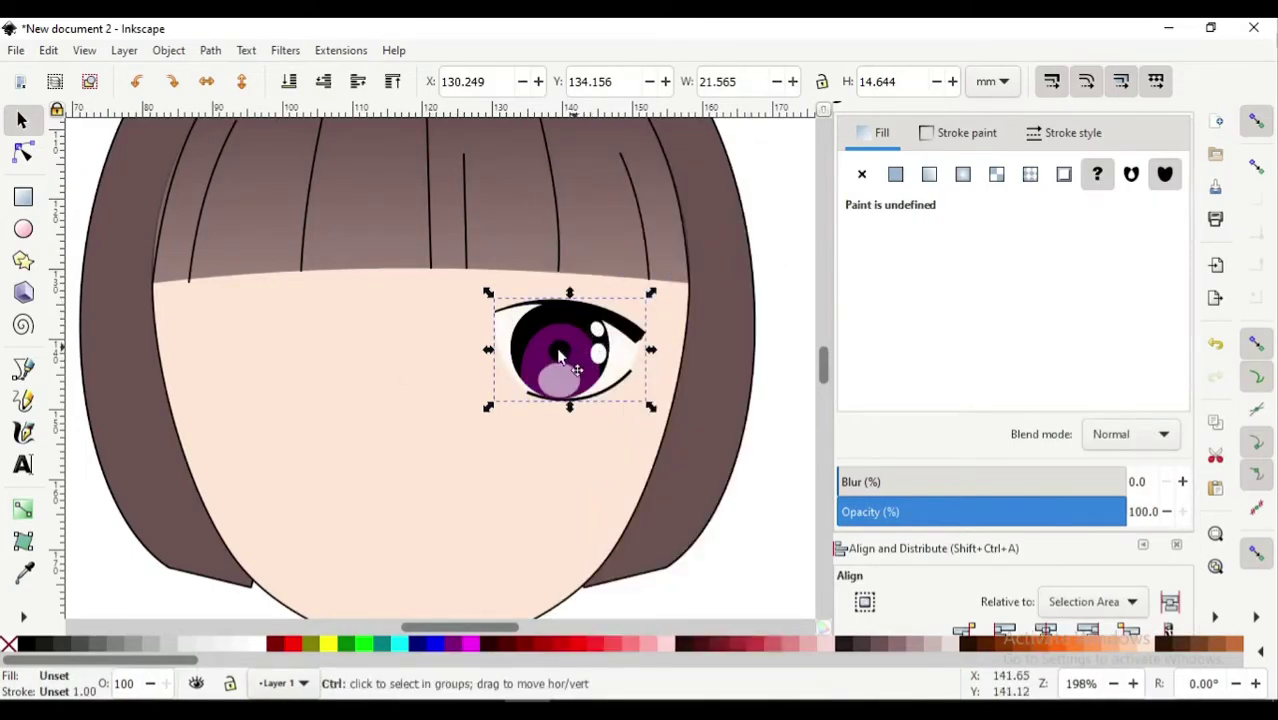
drag(560, 355, 272, 345)
click(206, 81)
scroll(385, 380, down, 2)
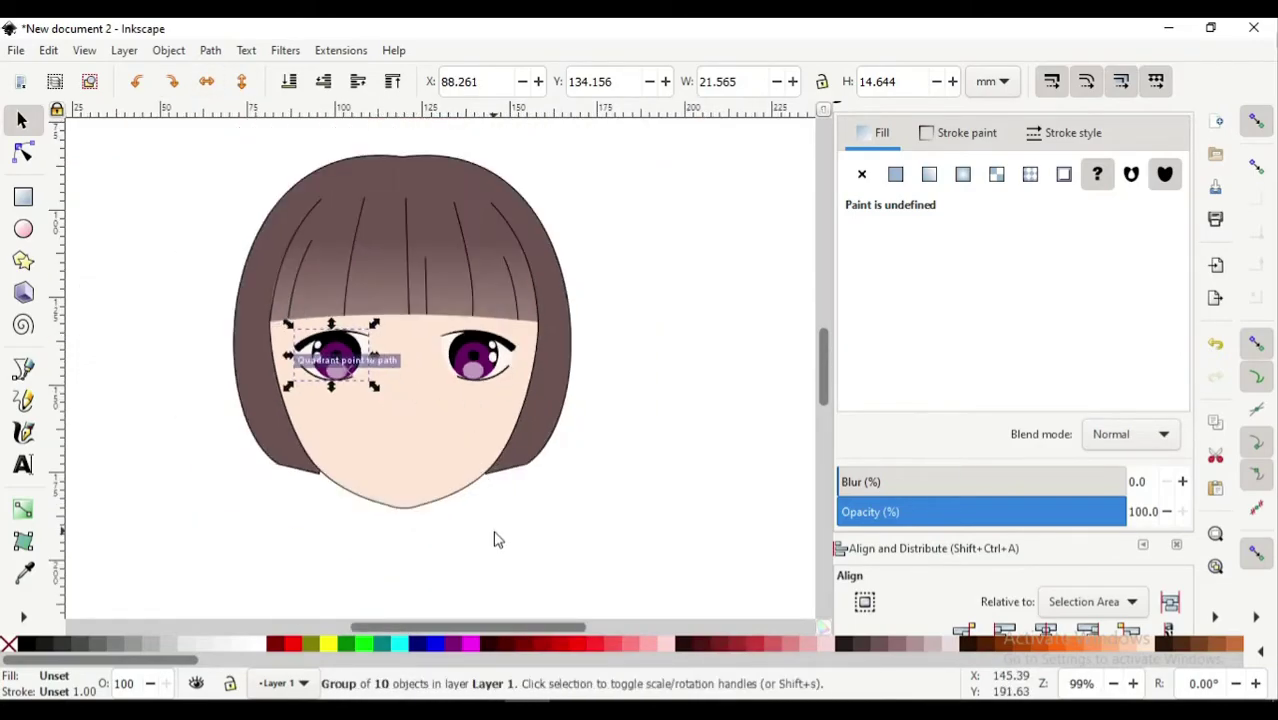
click(450, 512)
scroll(395, 410, up, 1)
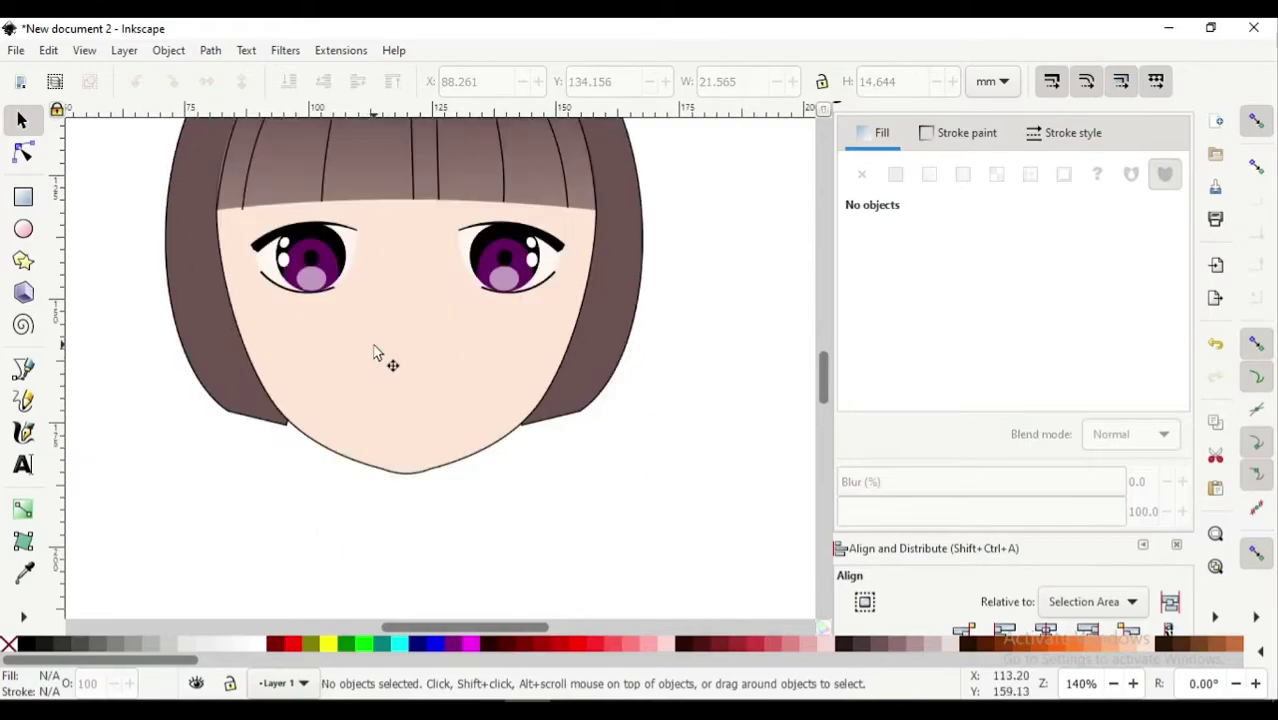
scroll(399, 383, up, 1)
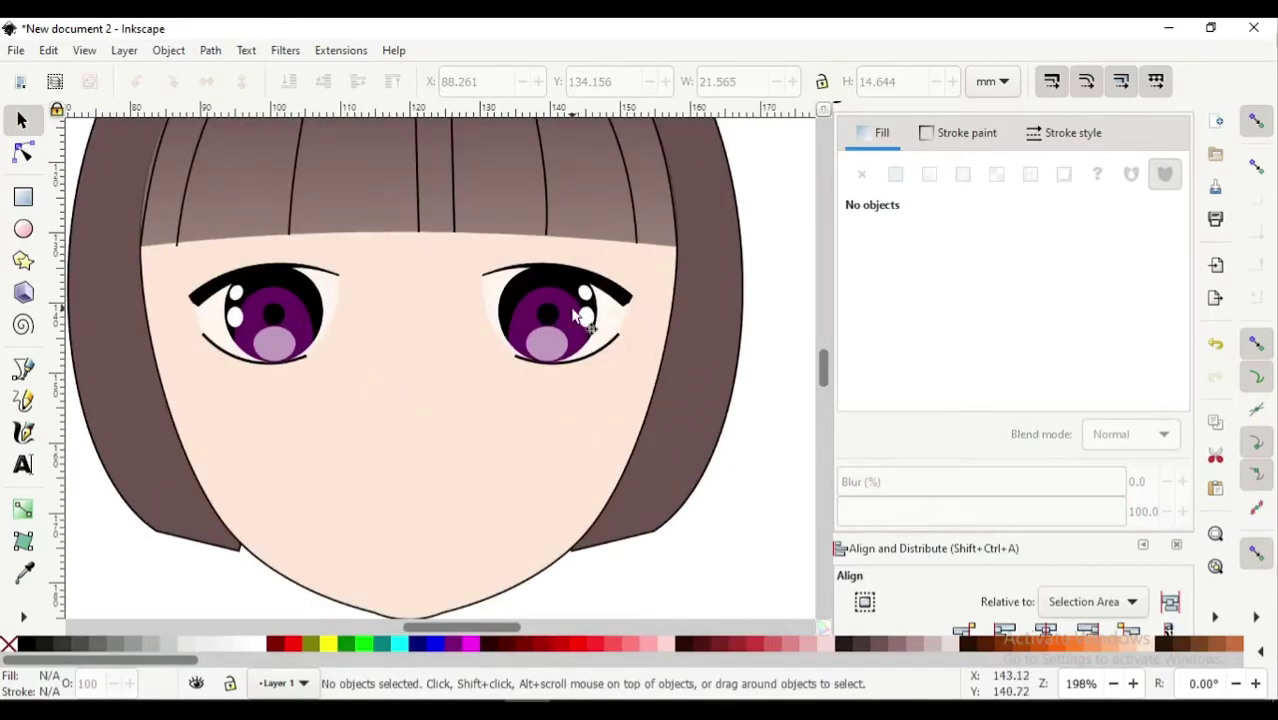
Rotate the right eye group a few degrees
click(576, 316)
click(578, 318)
mouse_move(634, 366)
mouse_down()
mouse_move(643, 374)
mouse_move(631, 383)
mouse_up()
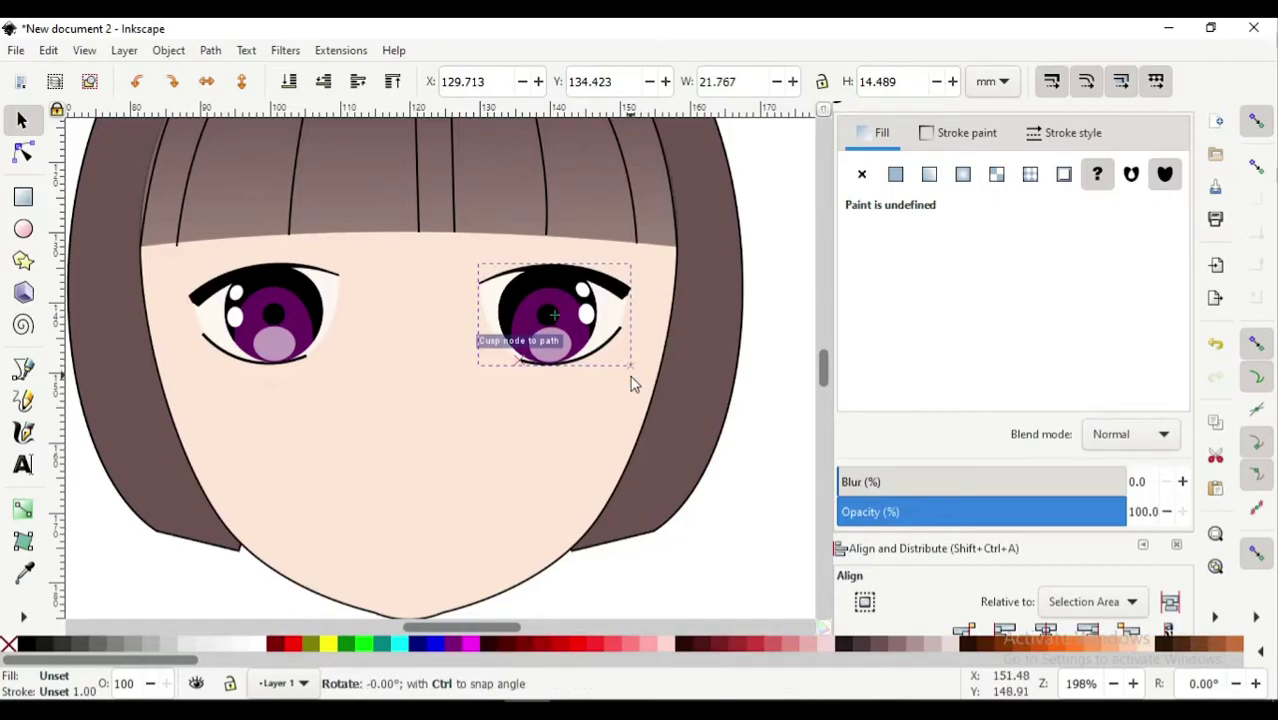
Select the whole left-eye group and tilt it slightly to match
click(260, 320)
double_click(272, 333)
click(272, 333)
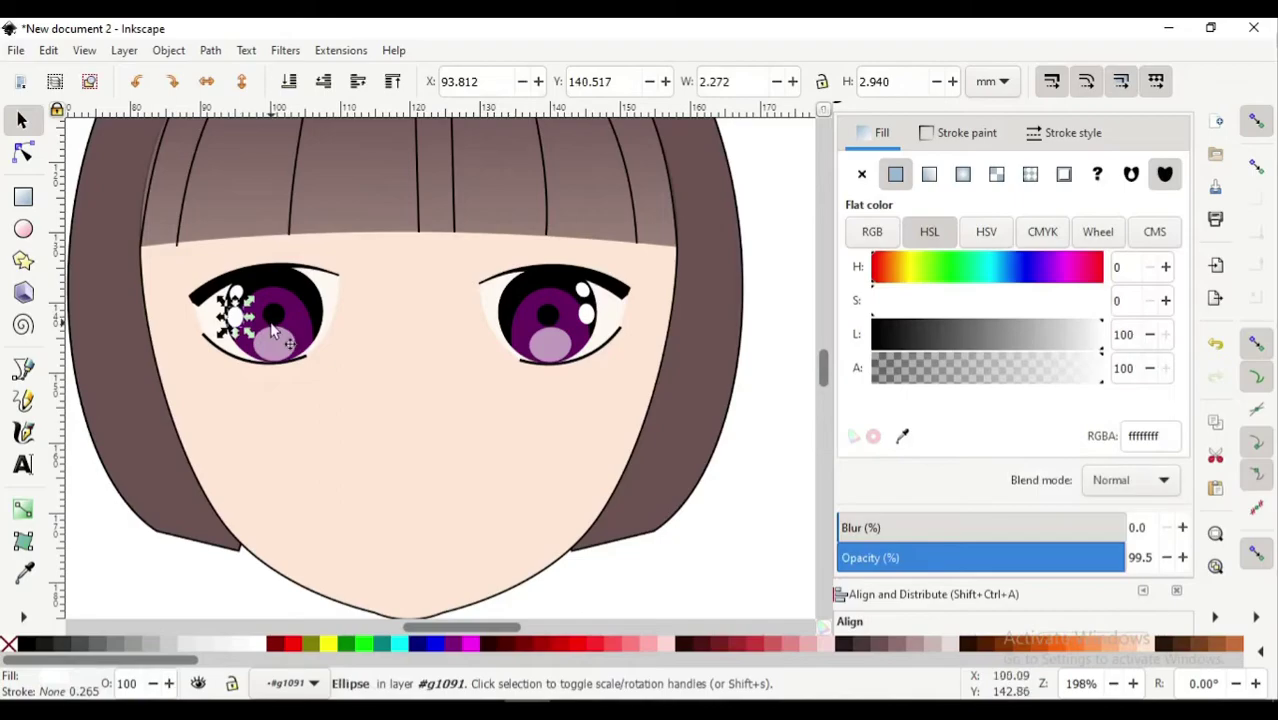
click(306, 284)
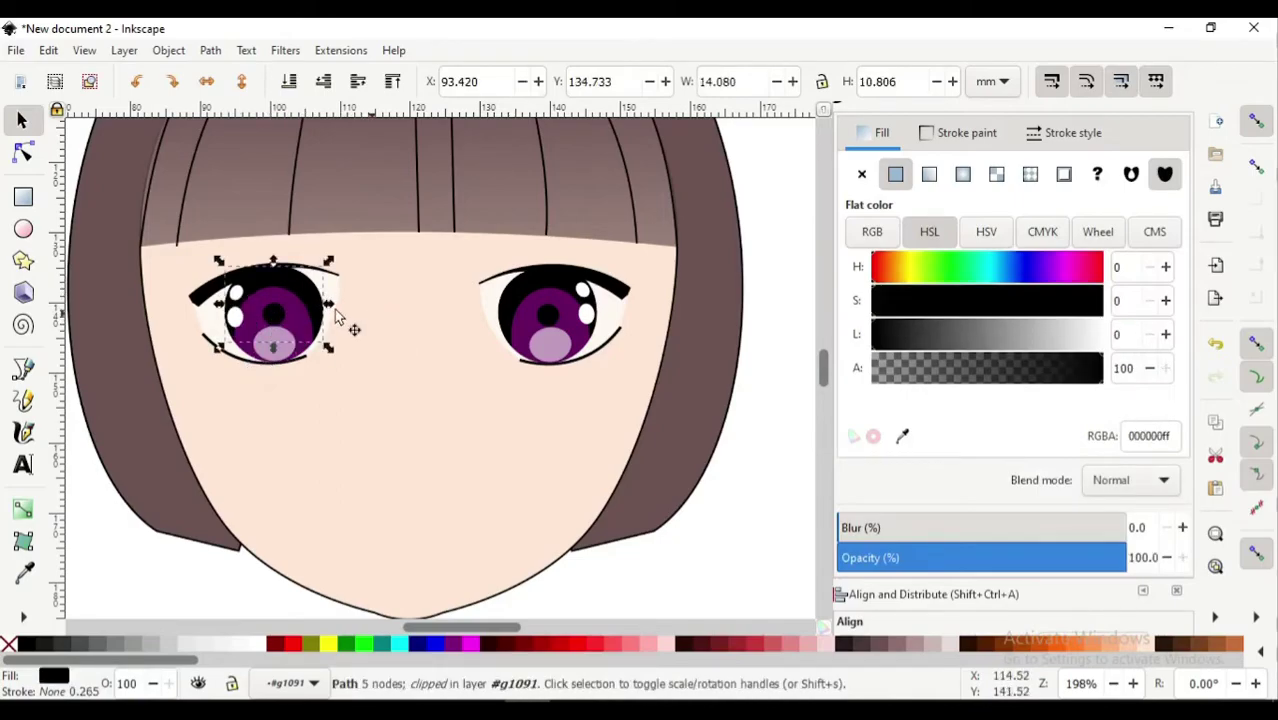
click(337, 320)
click(322, 312)
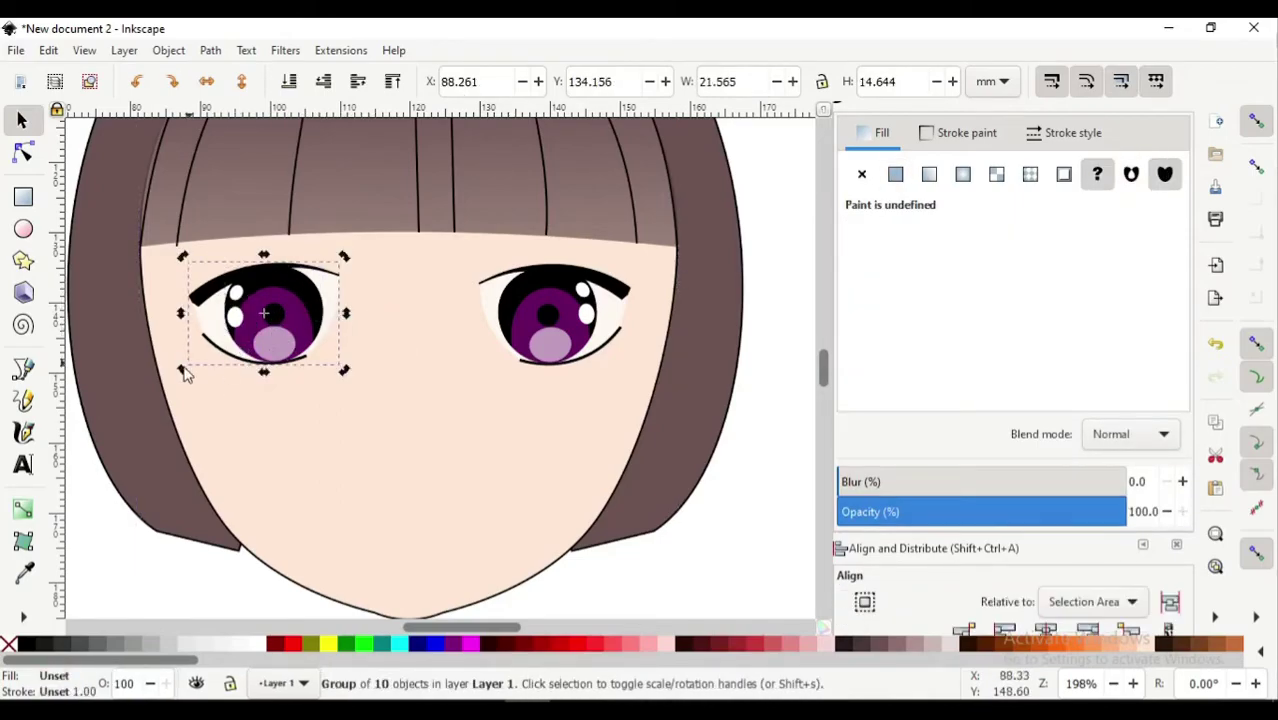
drag(183, 369, 181, 378)
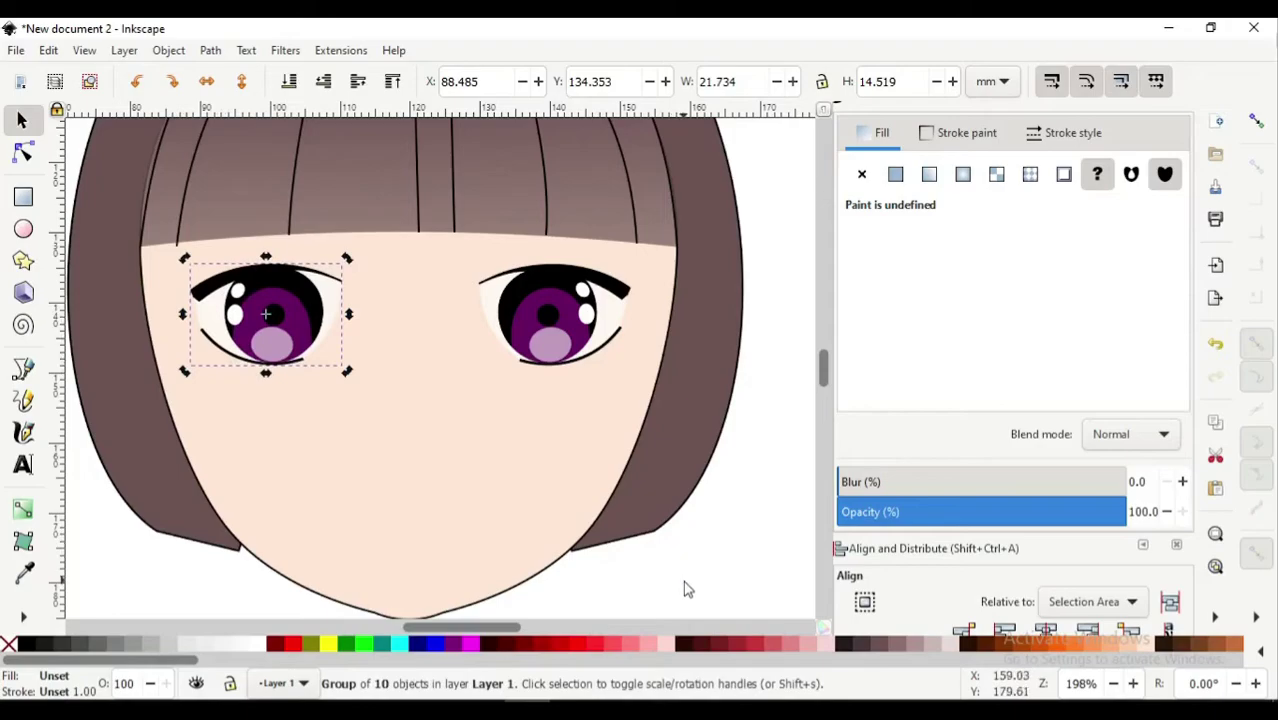
click(685, 582)
scroll(638, 502, down, 2)
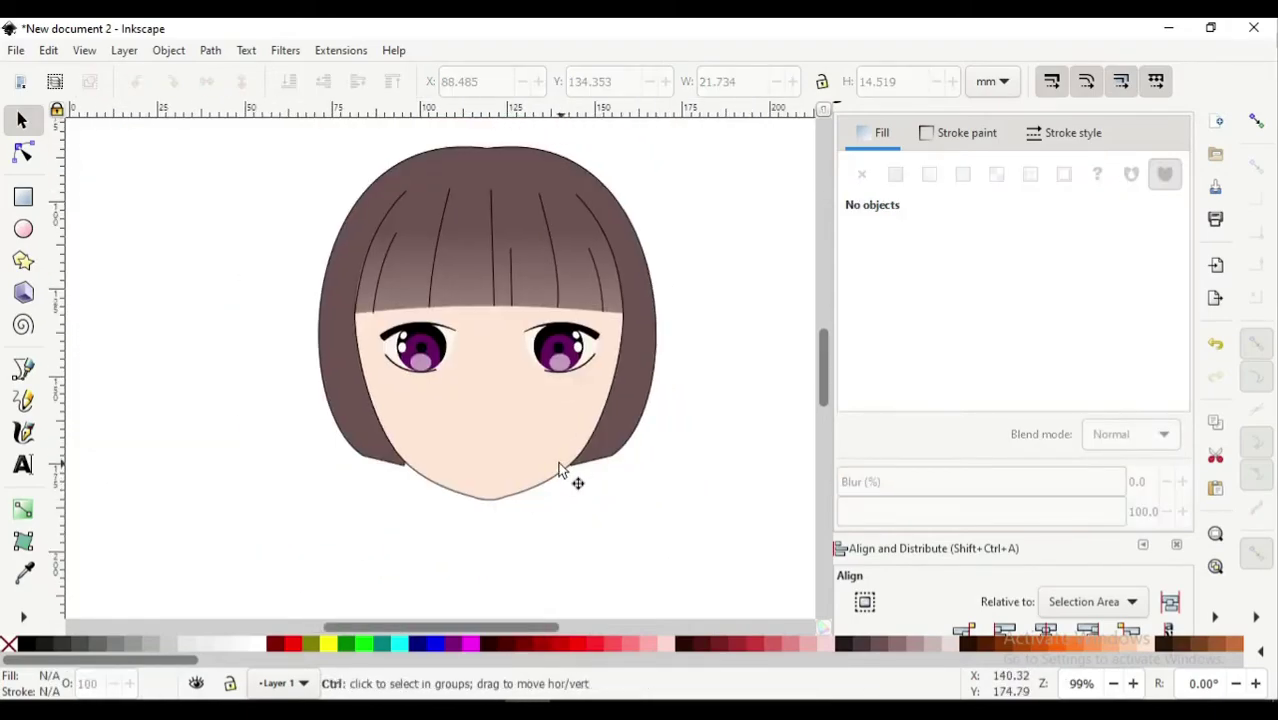
scroll(565, 475, up, 1)
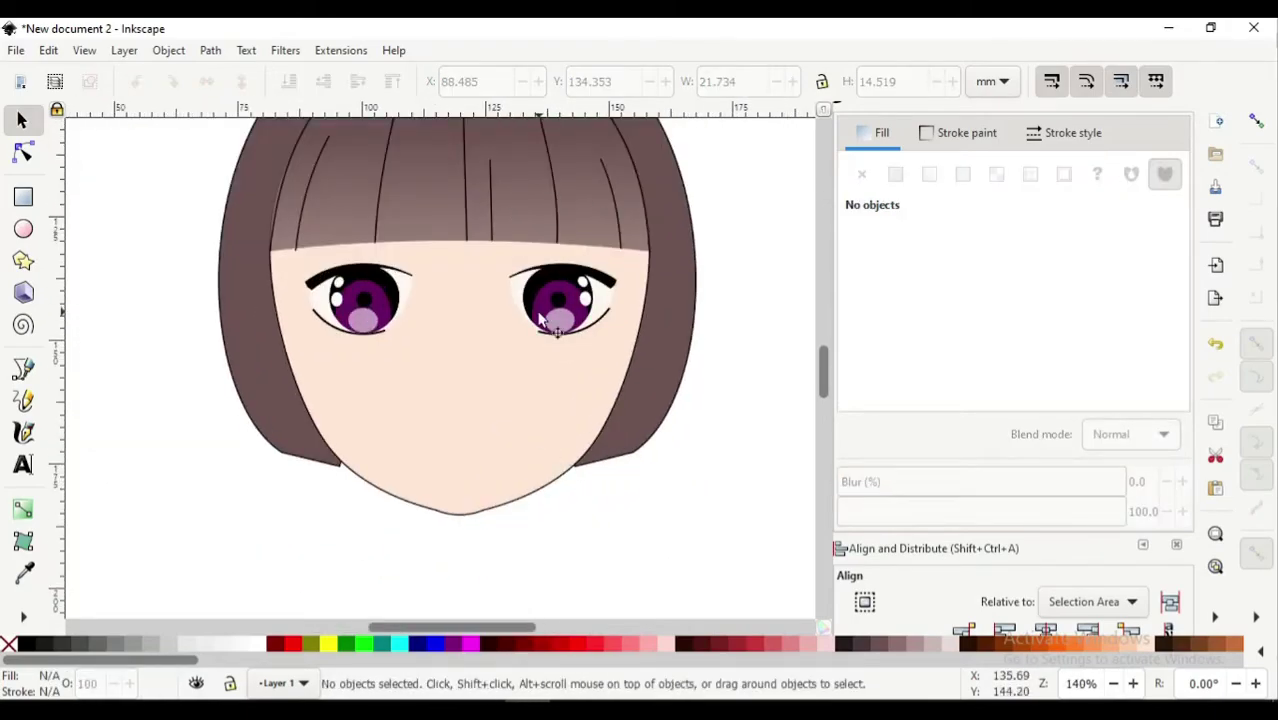
scroll(550, 322, down, 2)
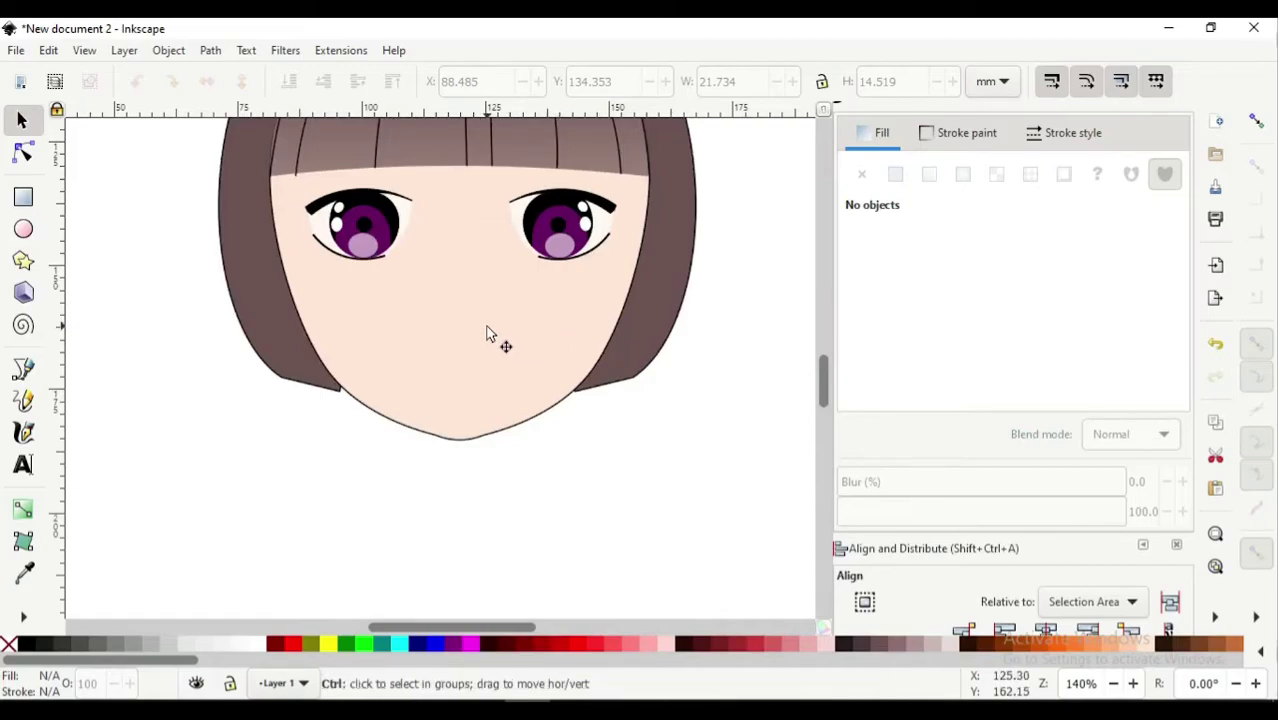
Draw a horizontal mouth line below the eyes and centre it horizontally on the face
scroll(487, 320, up, 1)
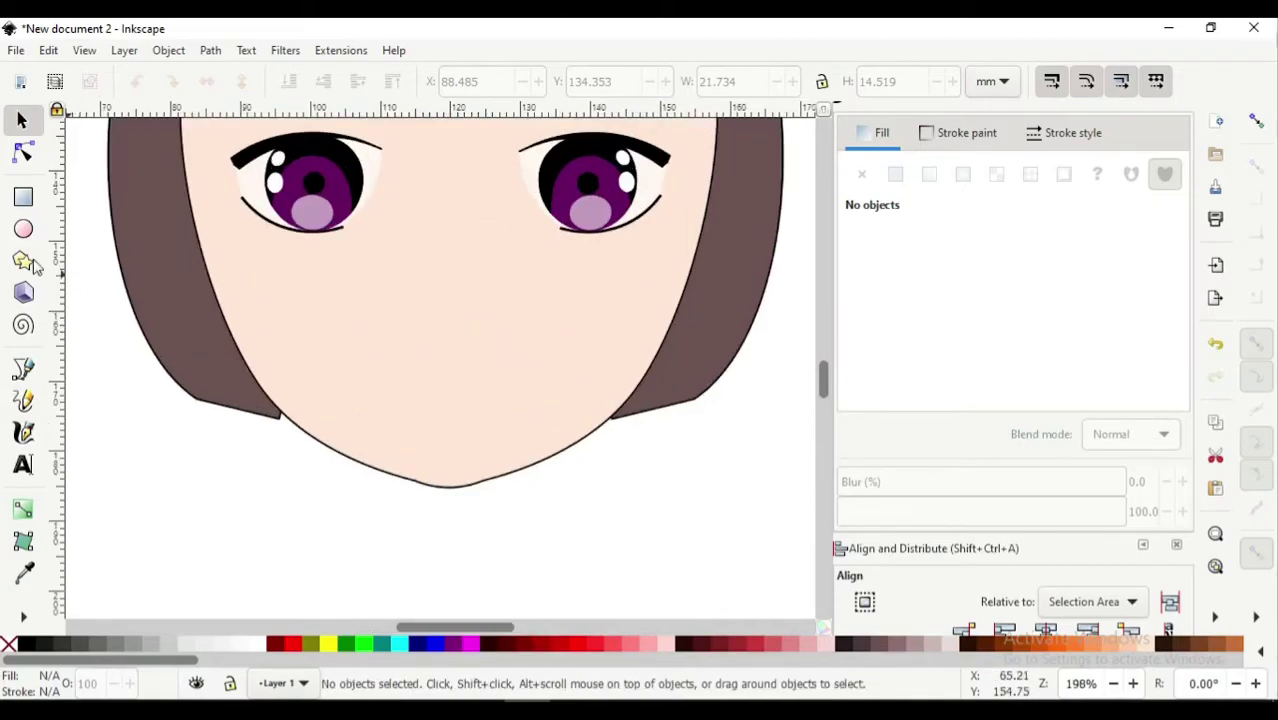
click(25, 372)
ctrl+scroll(371, 399, up, 1)
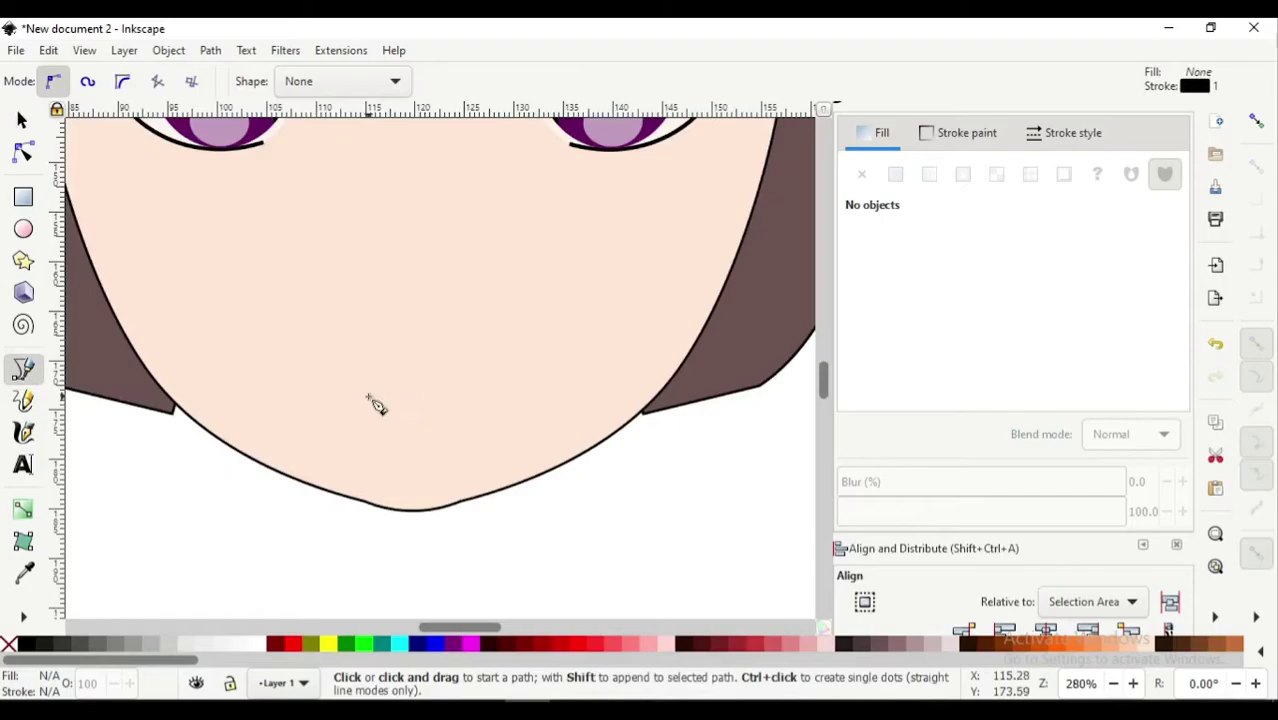
scroll(372, 450, up, 2)
click(352, 449)
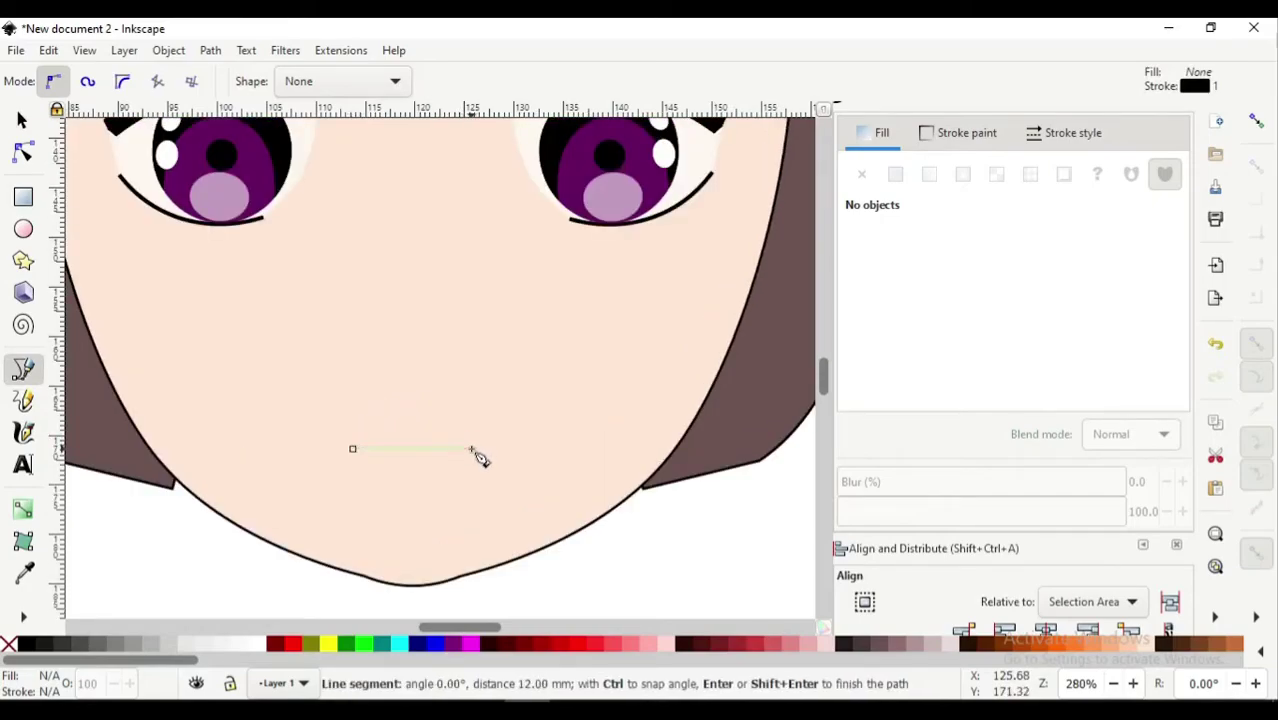
double_click(452, 476)
click(23, 151)
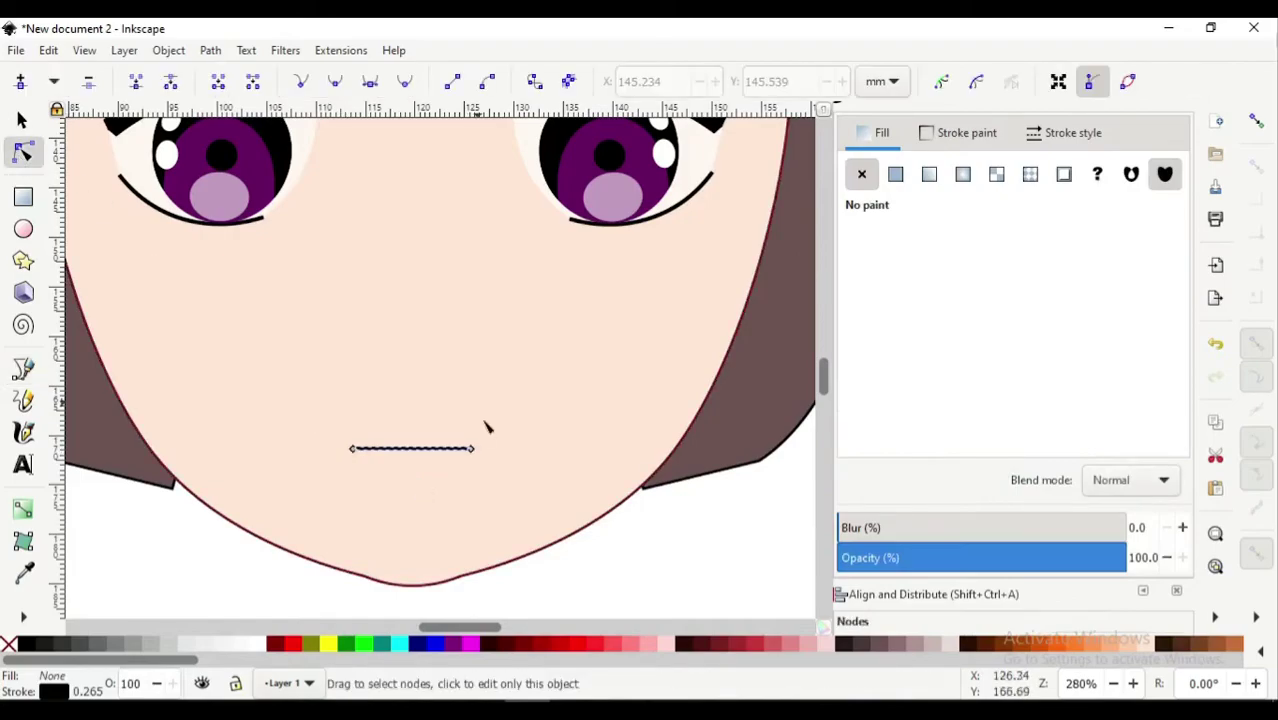
key(s)
shift+click(540, 455)
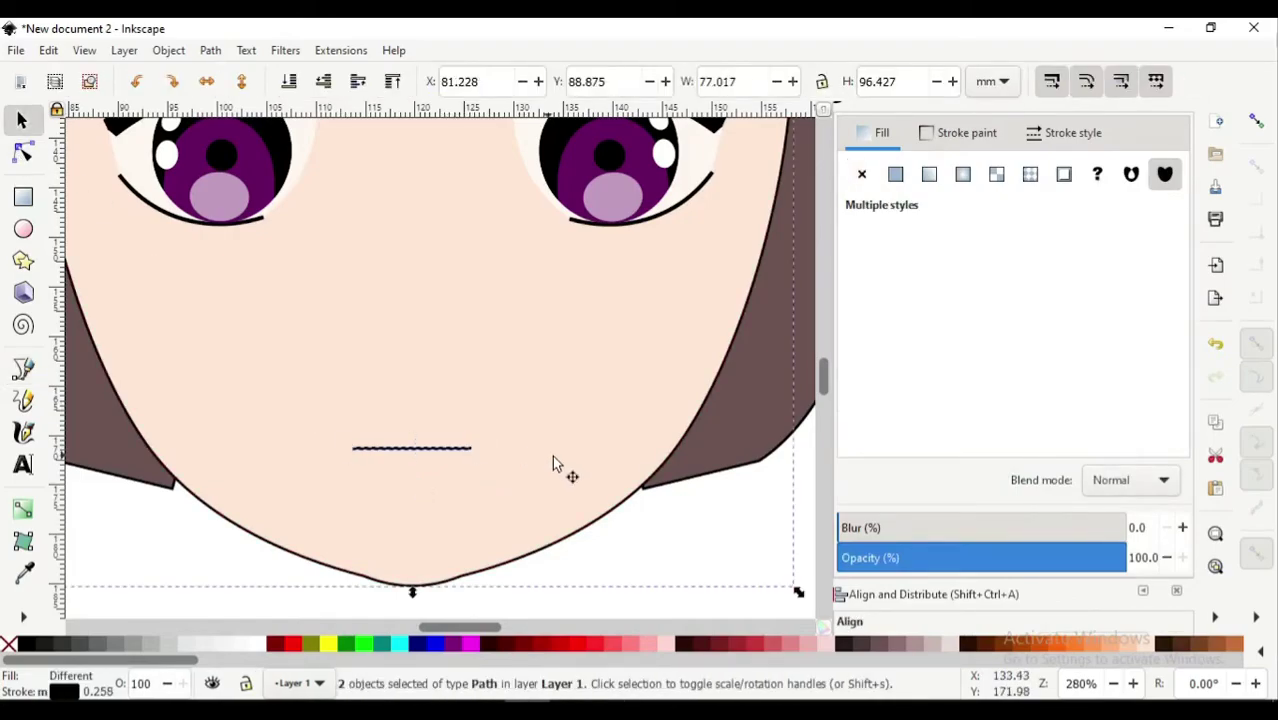
scroll(876, 257, down, 5)
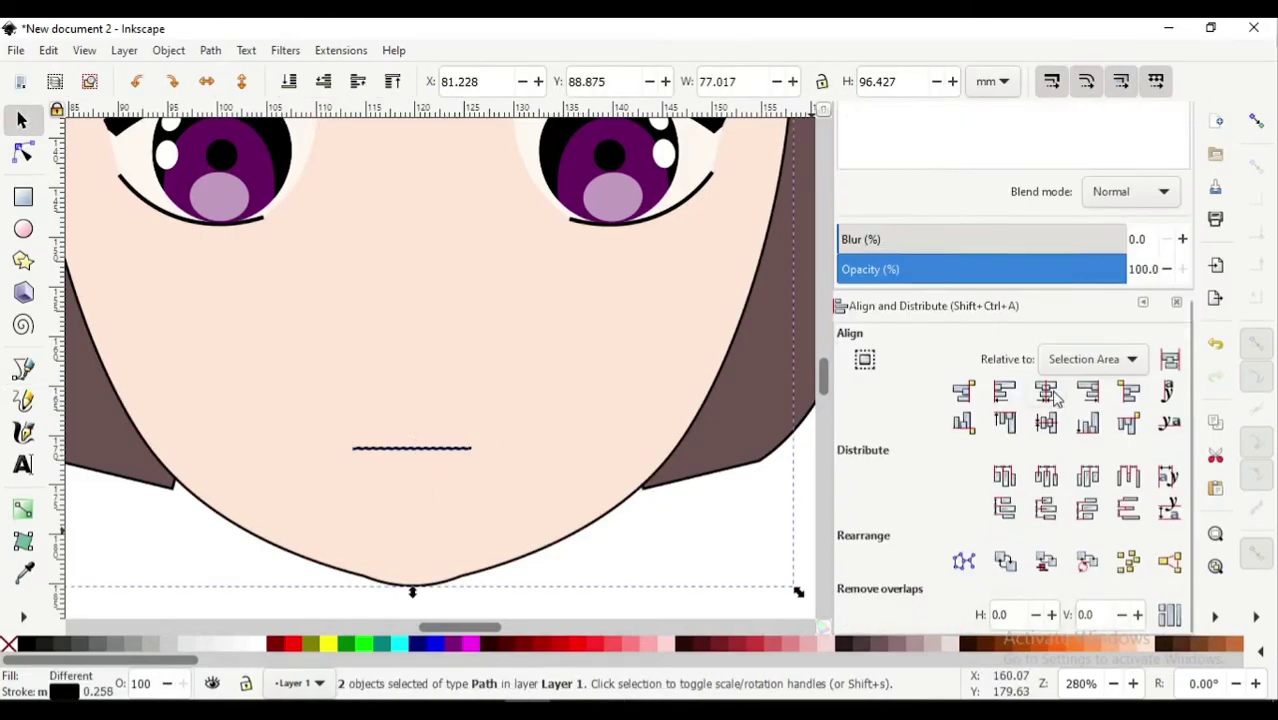
click(610, 557)
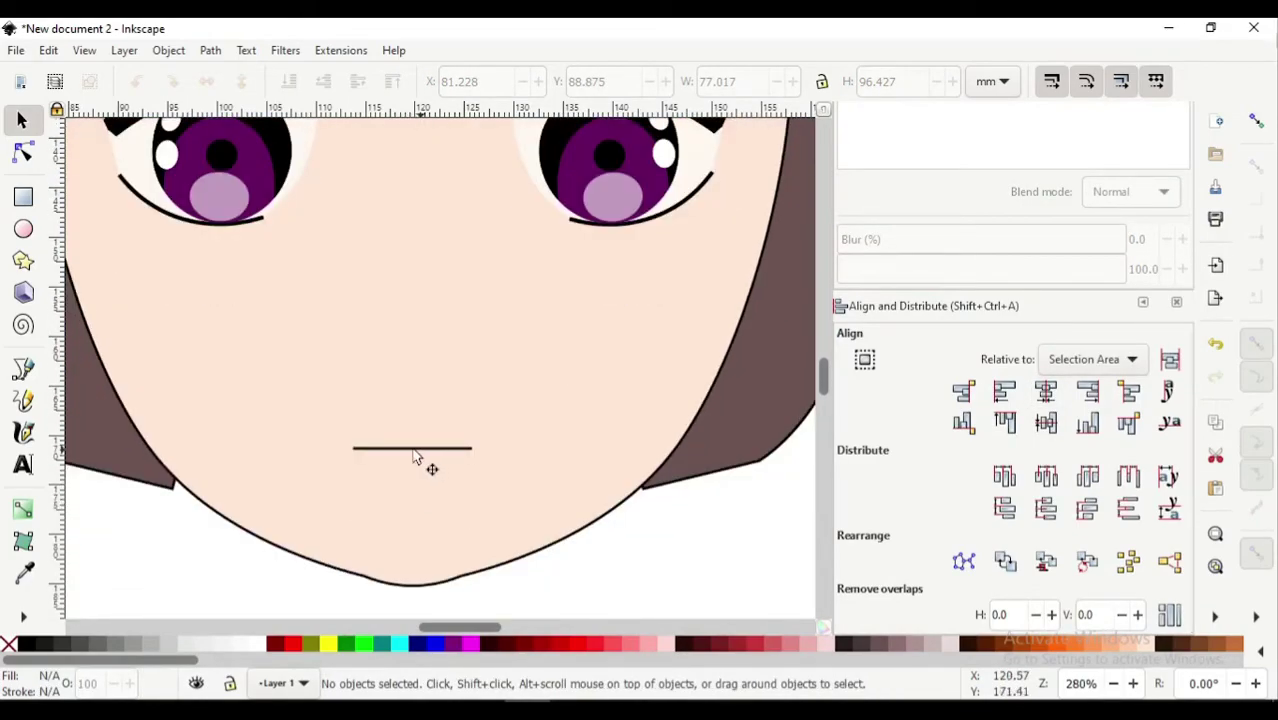
Place a duplicate of the mouth line just below the original
click(415, 450)
right_click(415, 451)
click(475, 297)
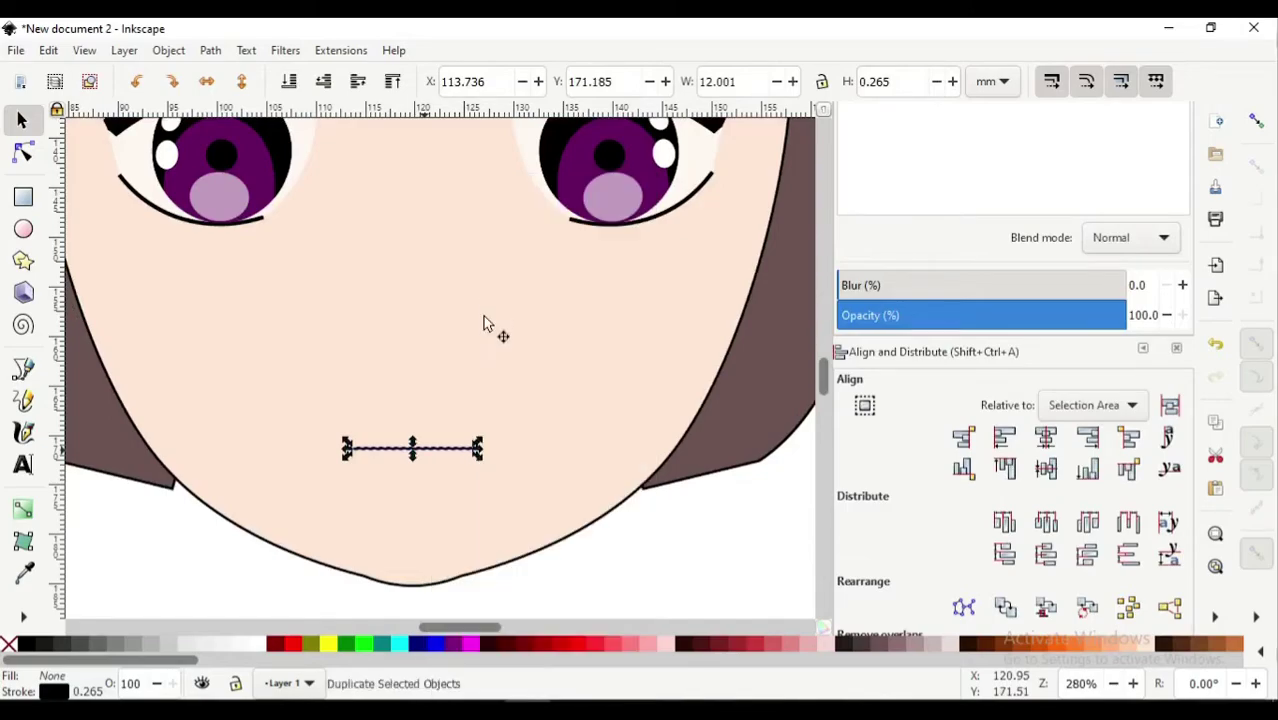
mouse_move(435, 455)
mouse_down()
mouse_move(433, 481)
mouse_move(451, 478)
mouse_up()
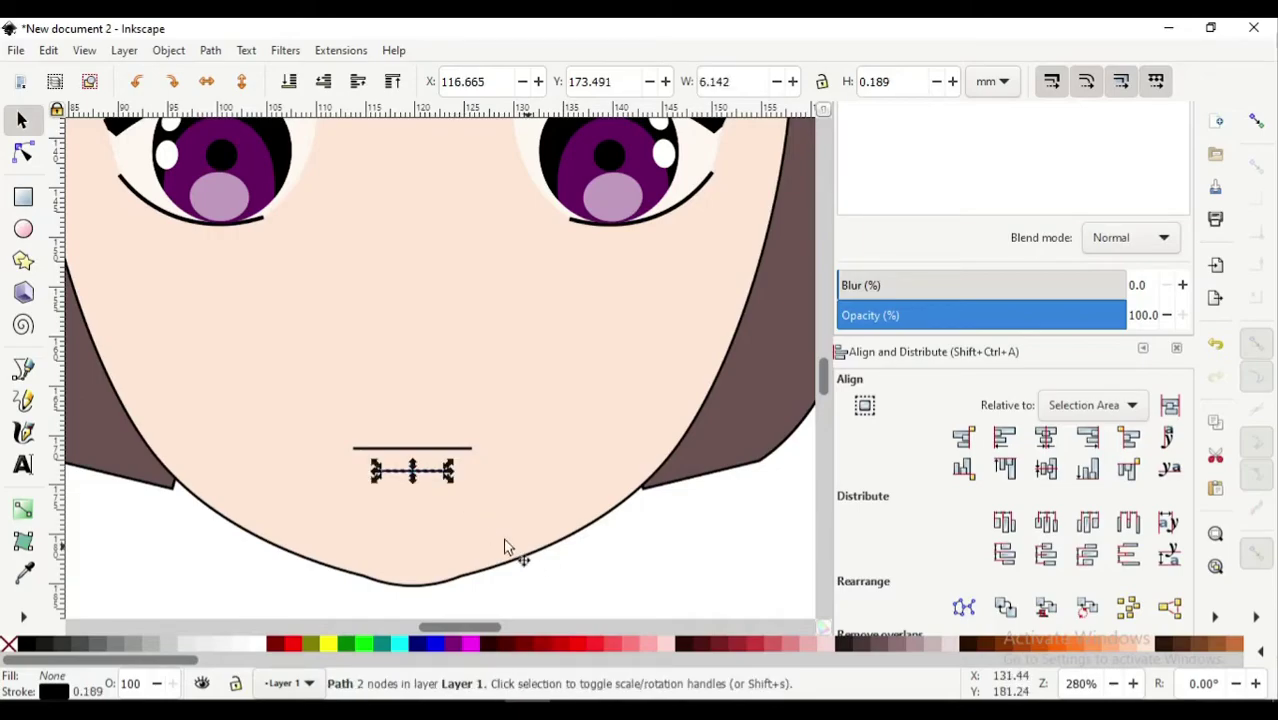
Bend the upper mouth line into a gentle arch with the Node tool
click(449, 458)
click(449, 449)
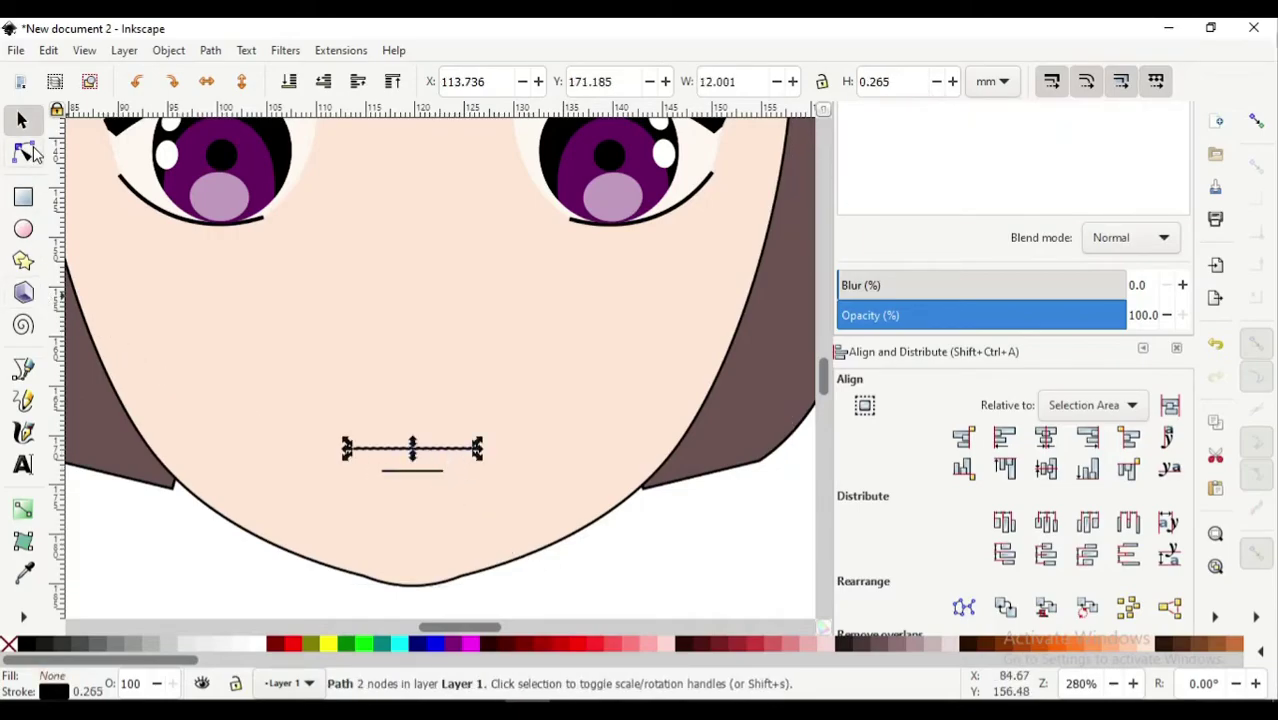
click(25, 152)
drag(422, 448, 428, 458)
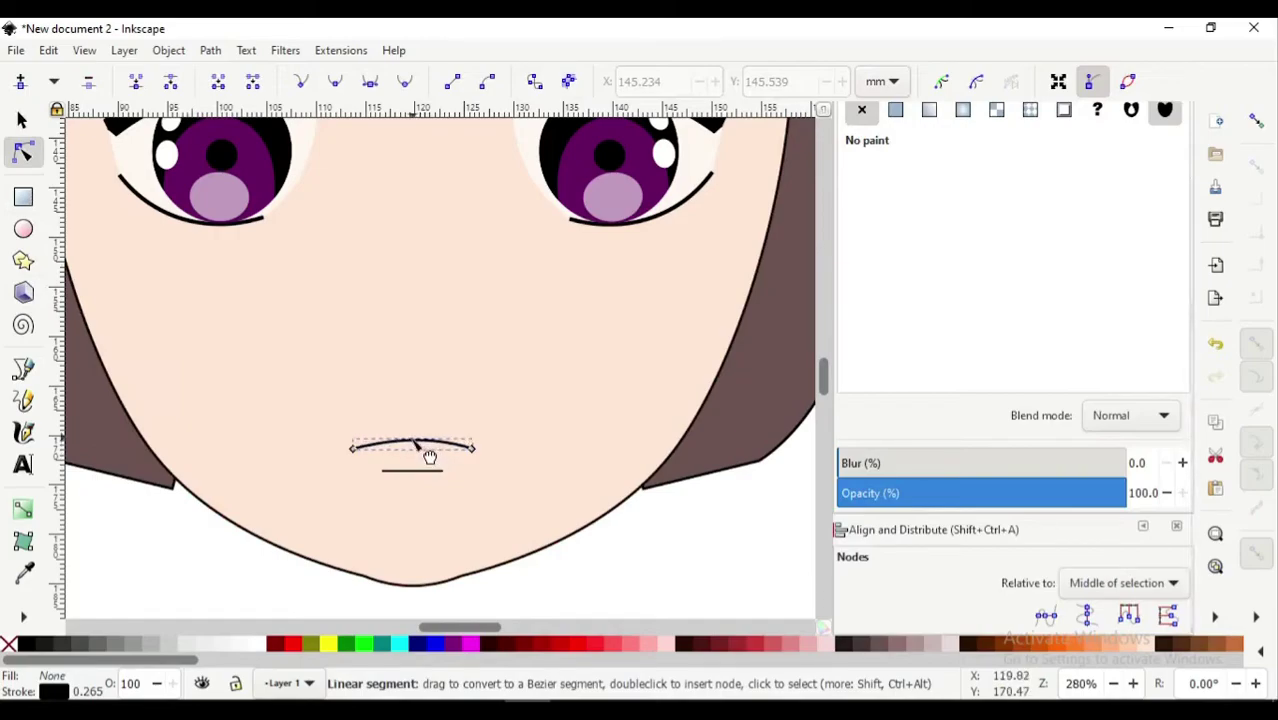
key(Escape)
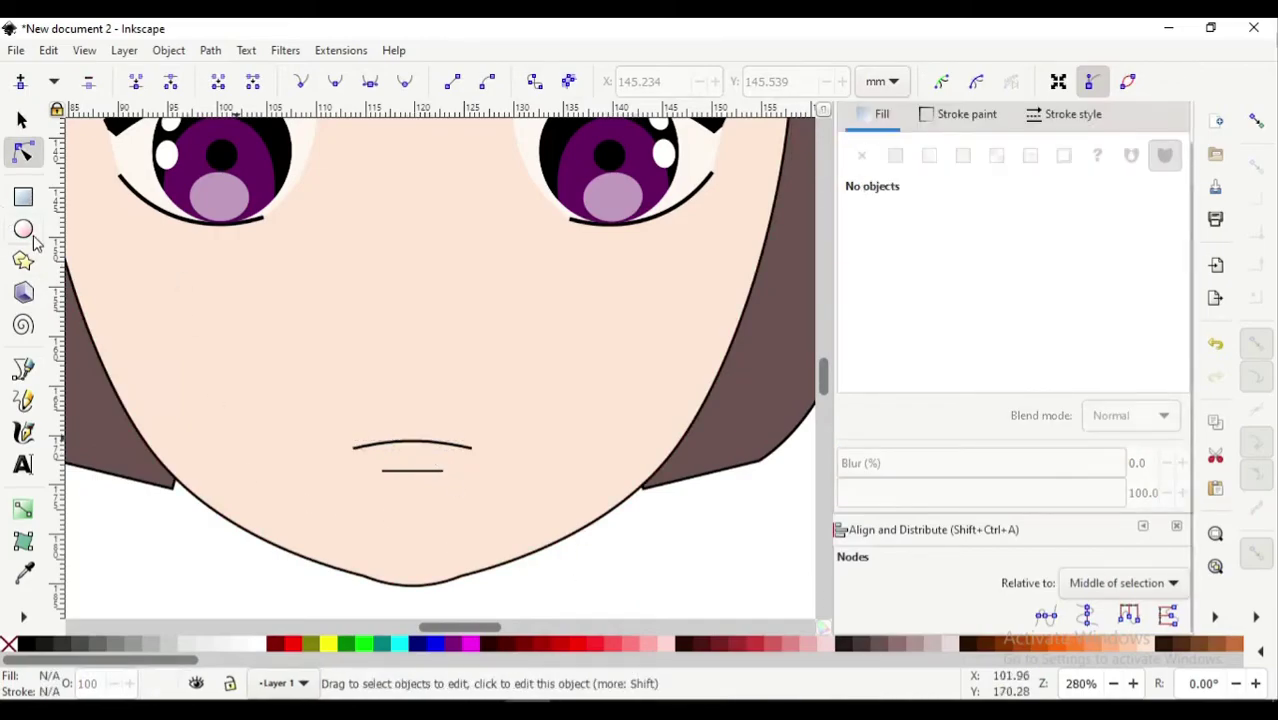
Draw a small ellipse for the nose and squeeze it to about half its width
key(e)
drag(419, 321, 463, 357)
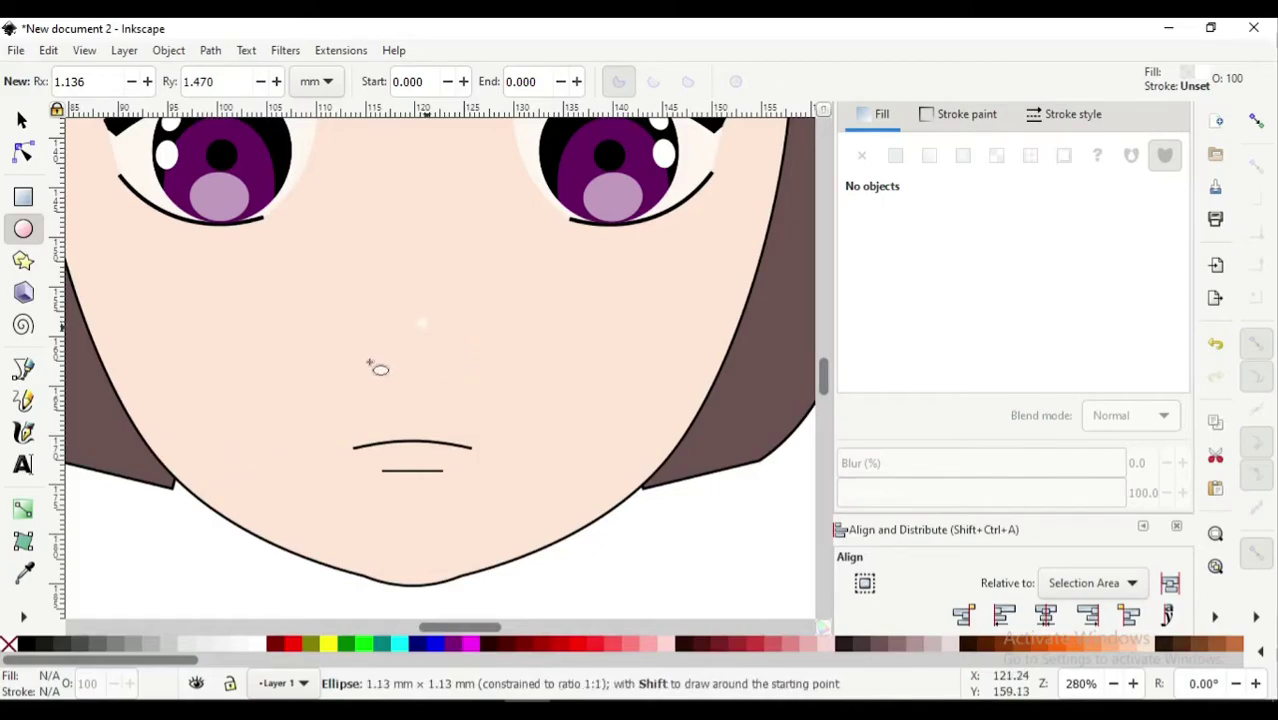
drag(370, 364, 370, 364)
click(22, 119)
click(421, 321)
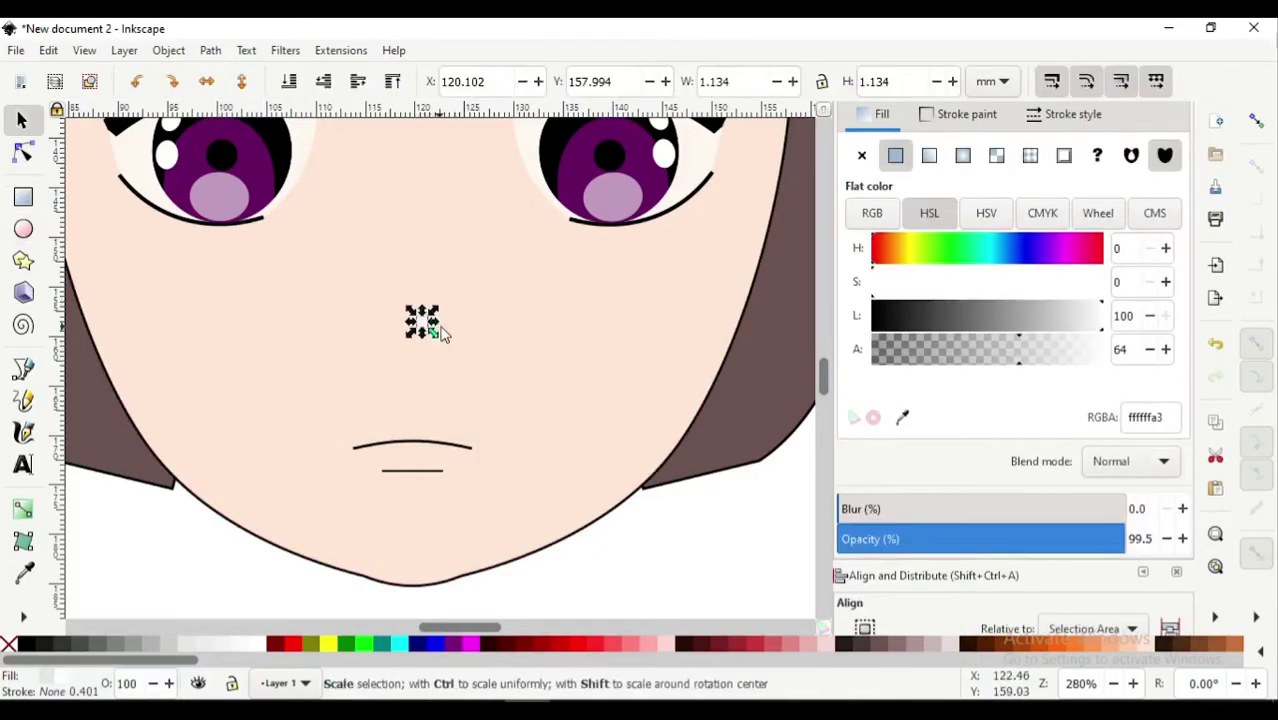
drag(440, 325, 430, 330)
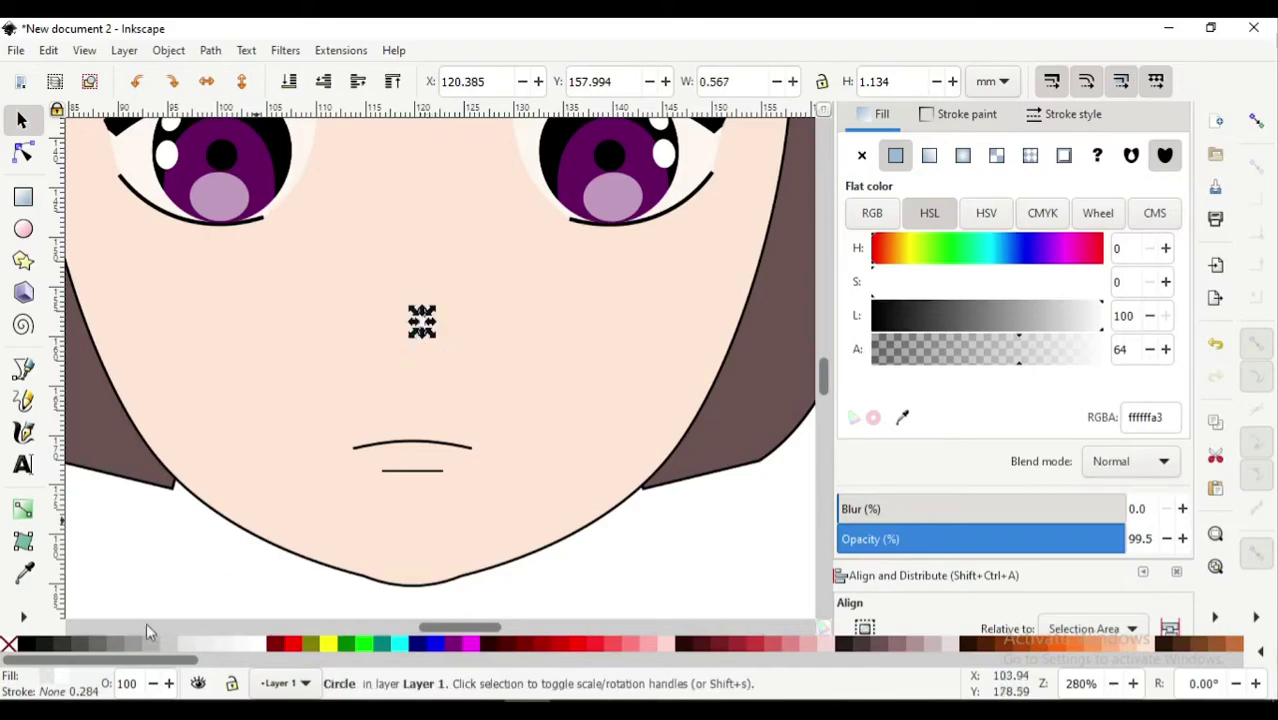
click(28, 643)
key(Escape)
Narrow the nose further into a slim vertical mark about a third as wide
ctrl+scroll(575, 550, down, 1)
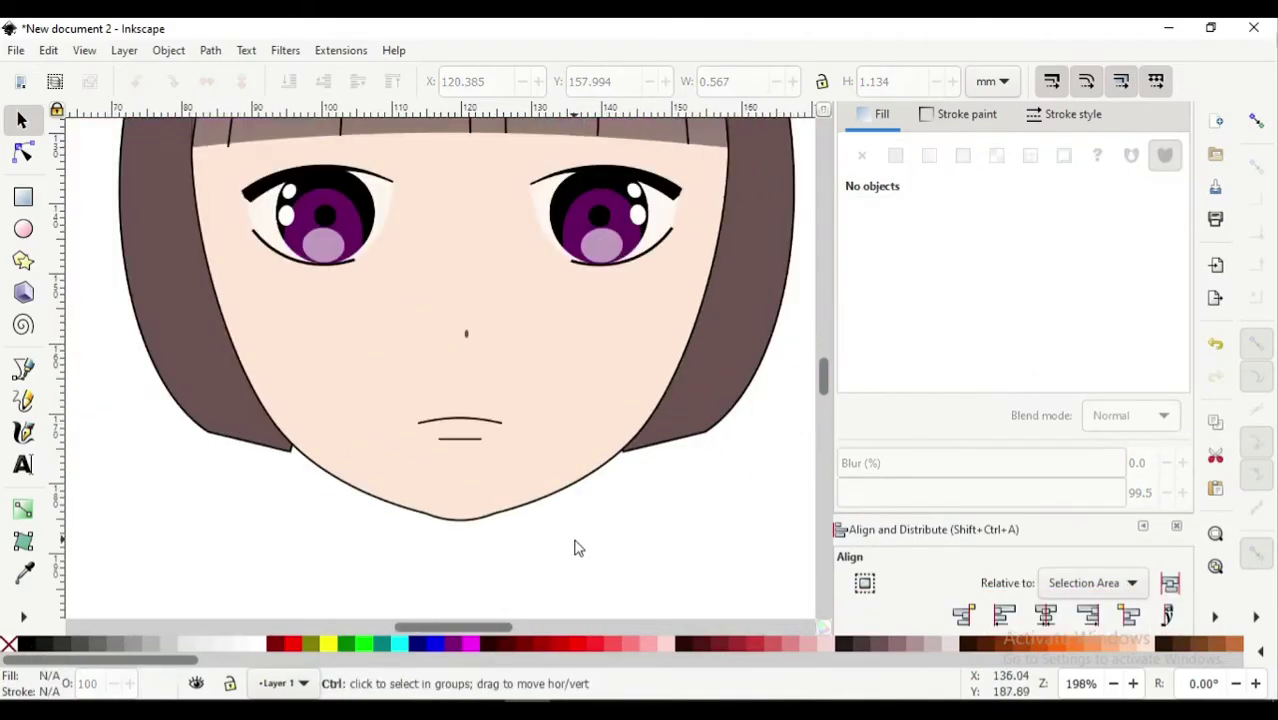
ctrl+scroll(555, 500, down, 1)
ctrl+scroll(497, 505, up, 1)
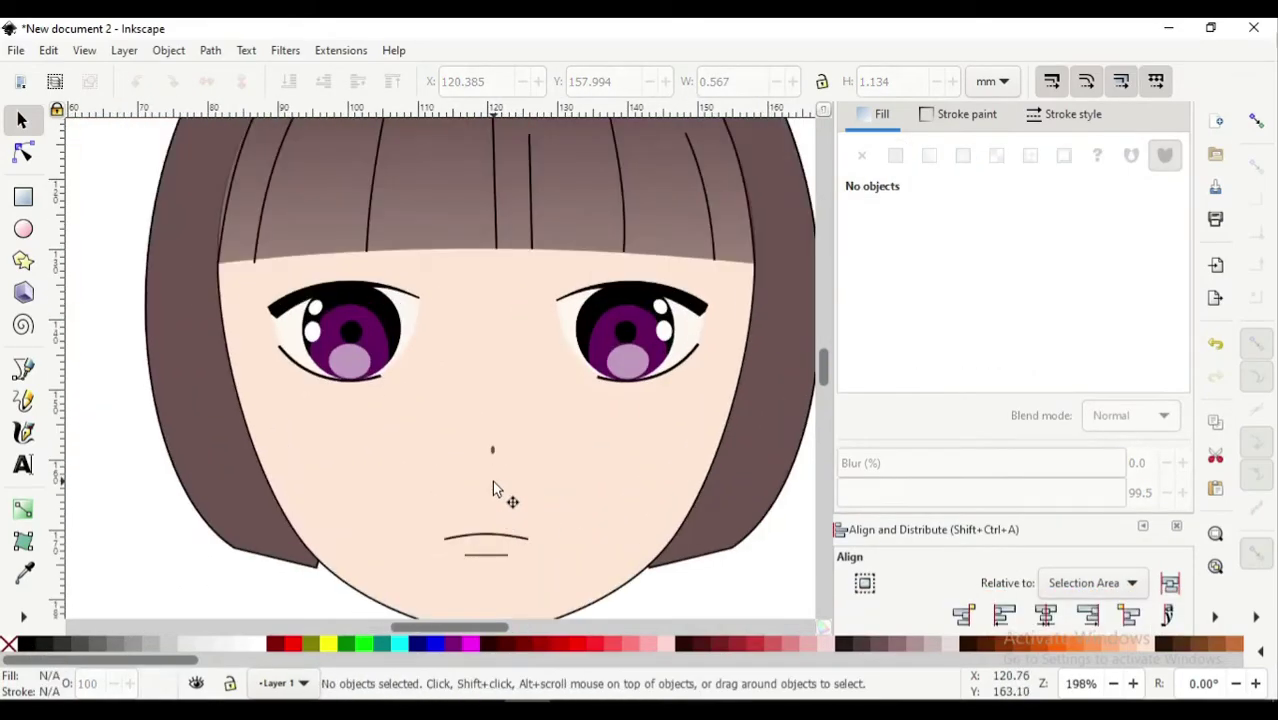
ctrl+scroll(494, 470, down, 2)
ctrl+scroll(495, 472, up, 1)
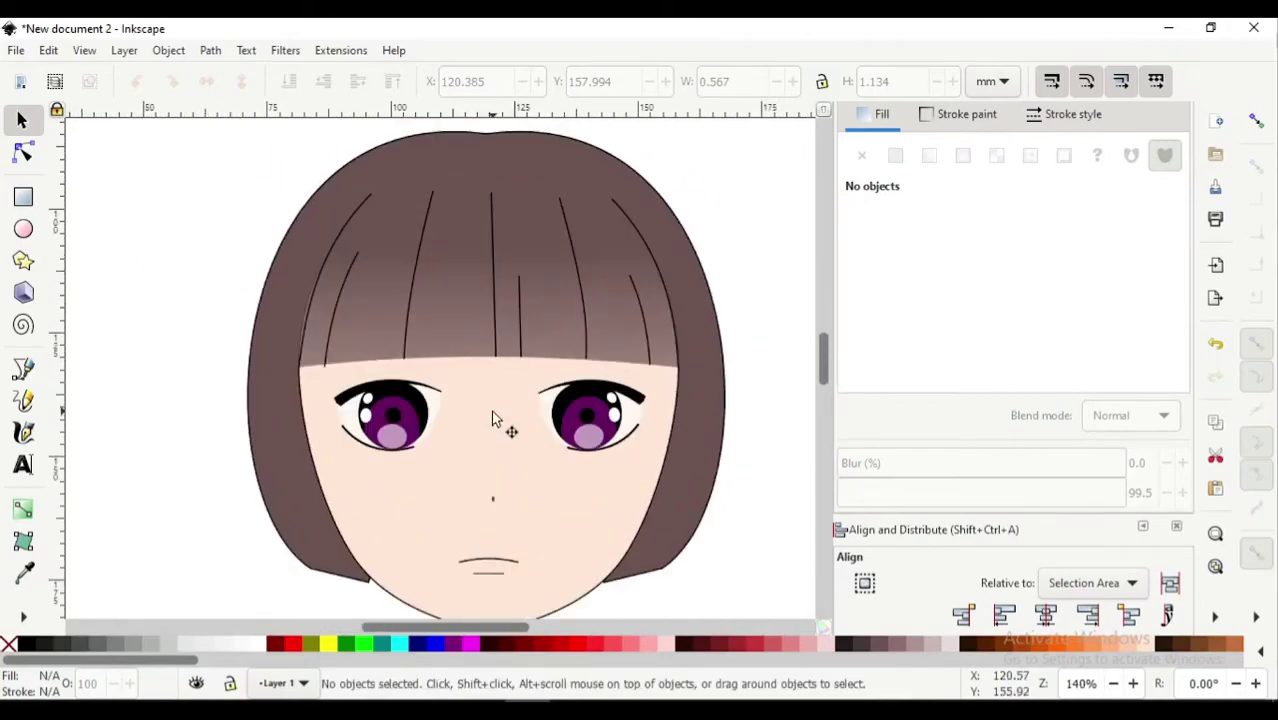
click(494, 502)
ctrl+scroll(495, 512, up, 1)
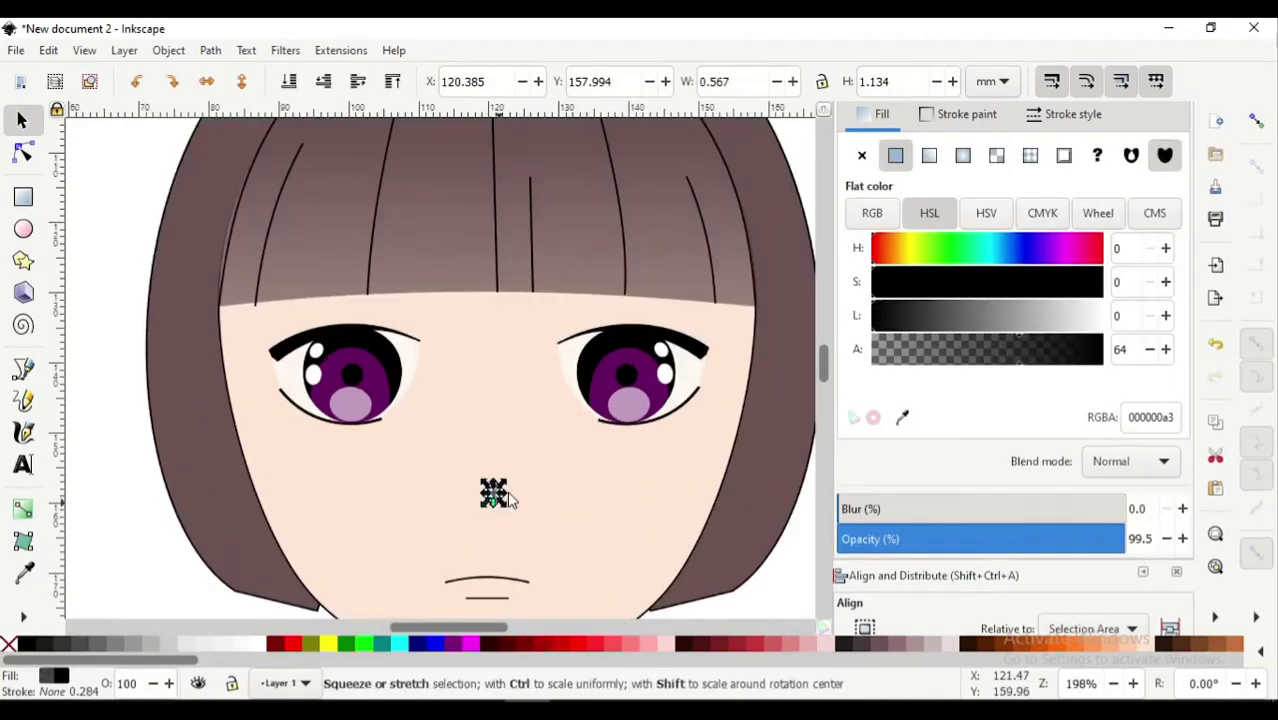
ctrl+scroll(500, 512, up, 1)
drag(508, 486, 512, 497)
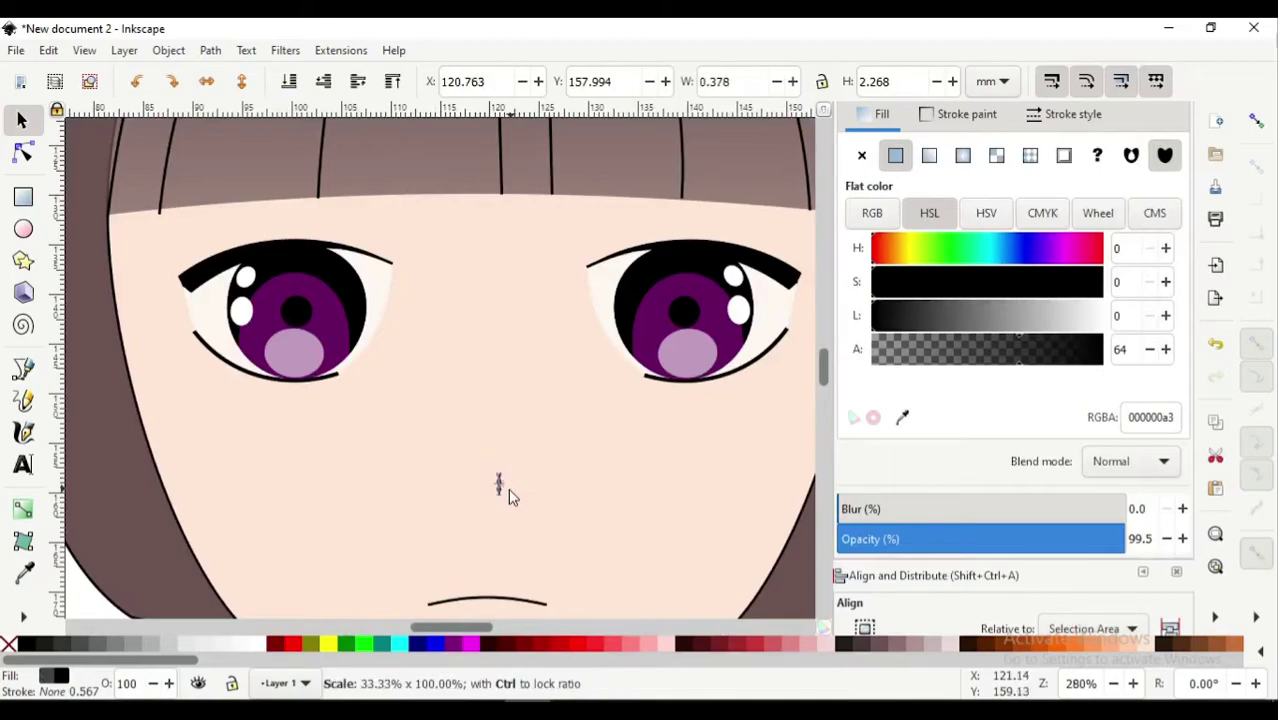
Select the nose together with the face for centring, then deselect and review the face
shift+click(571, 476)
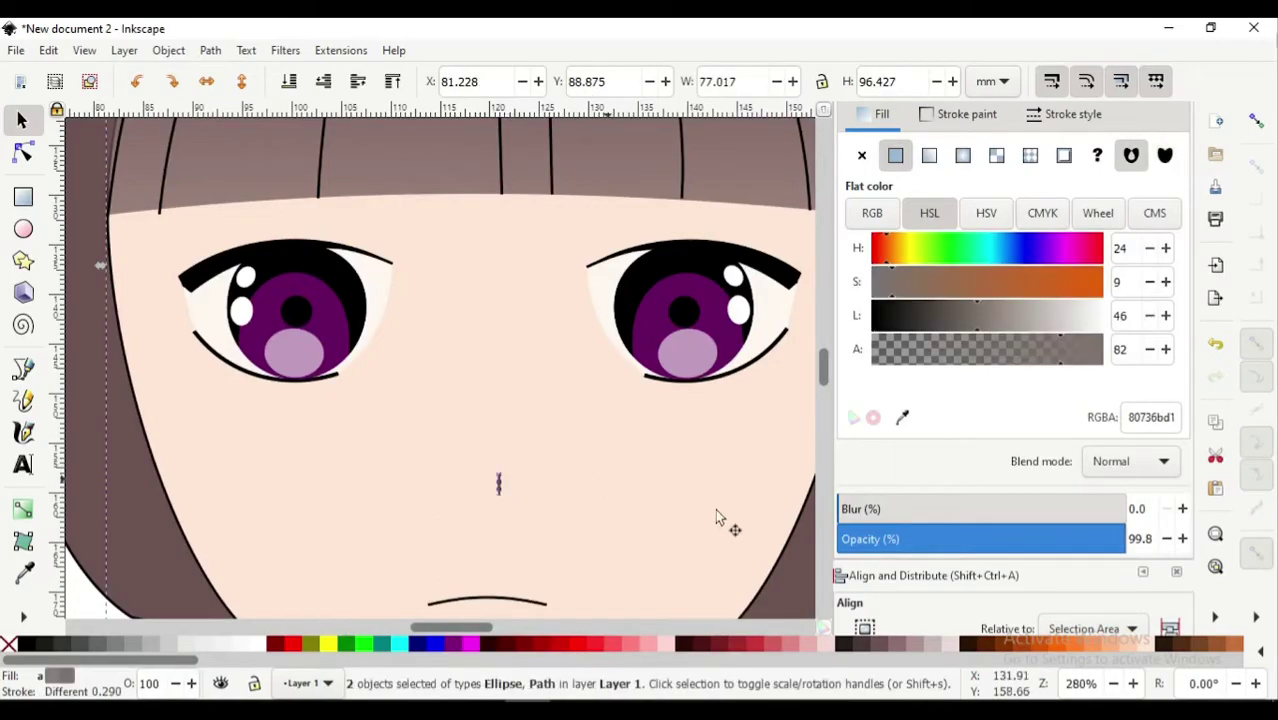
scroll(988, 563, down, 2)
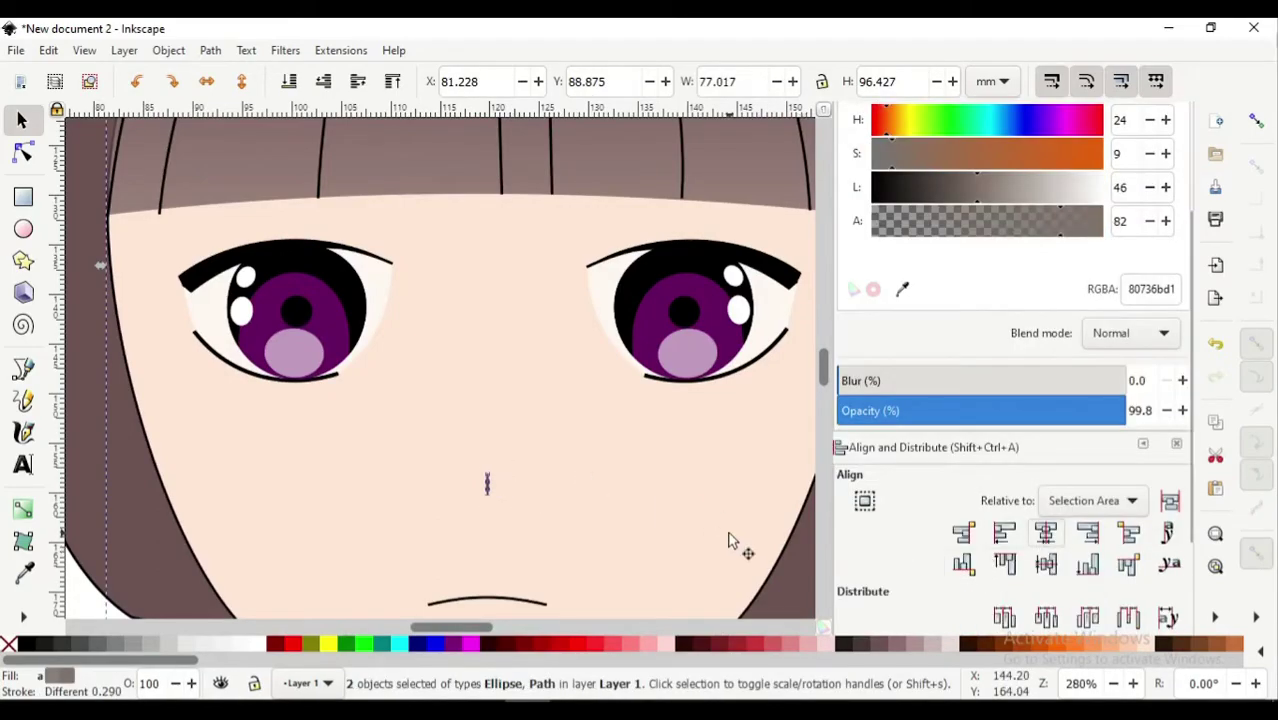
ctrl+scroll(728, 538, down, 1)
scroll(710, 565, down, 3)
click(696, 578)
ctrl+scroll(690, 570, down, 1)
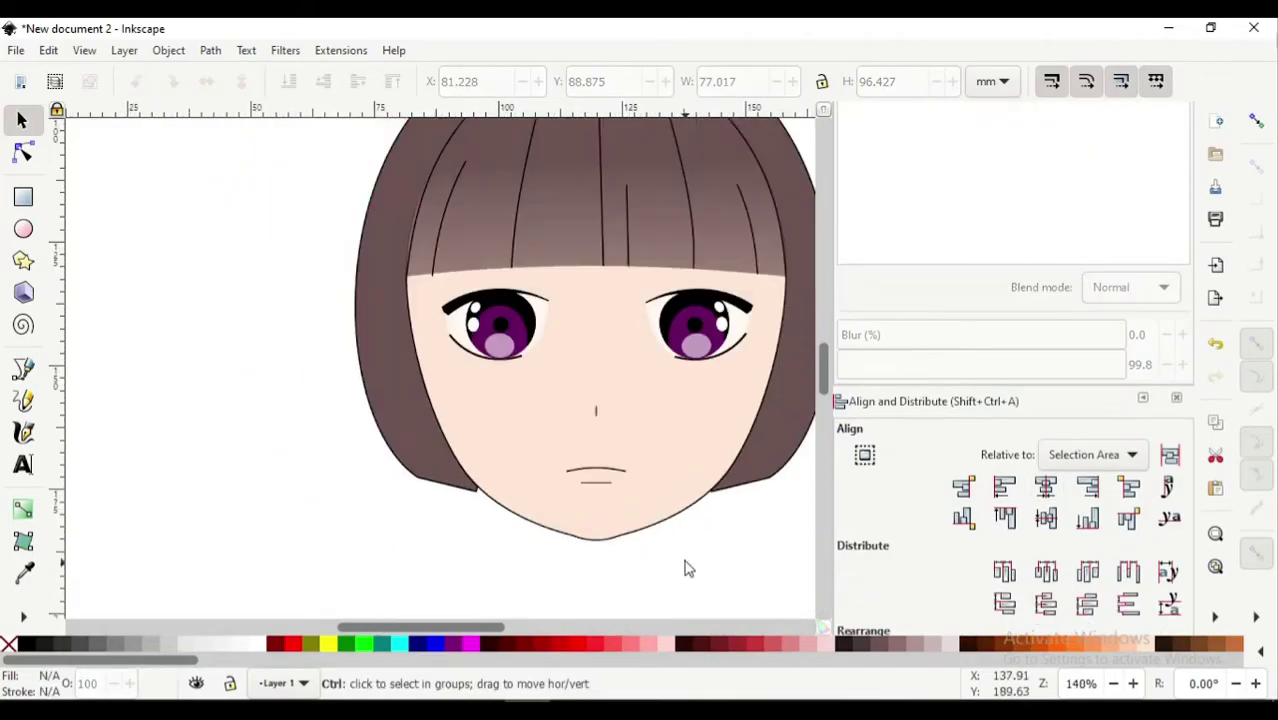
shift+scroll(656, 537, right, 1)
scroll(646, 490, up, 2)
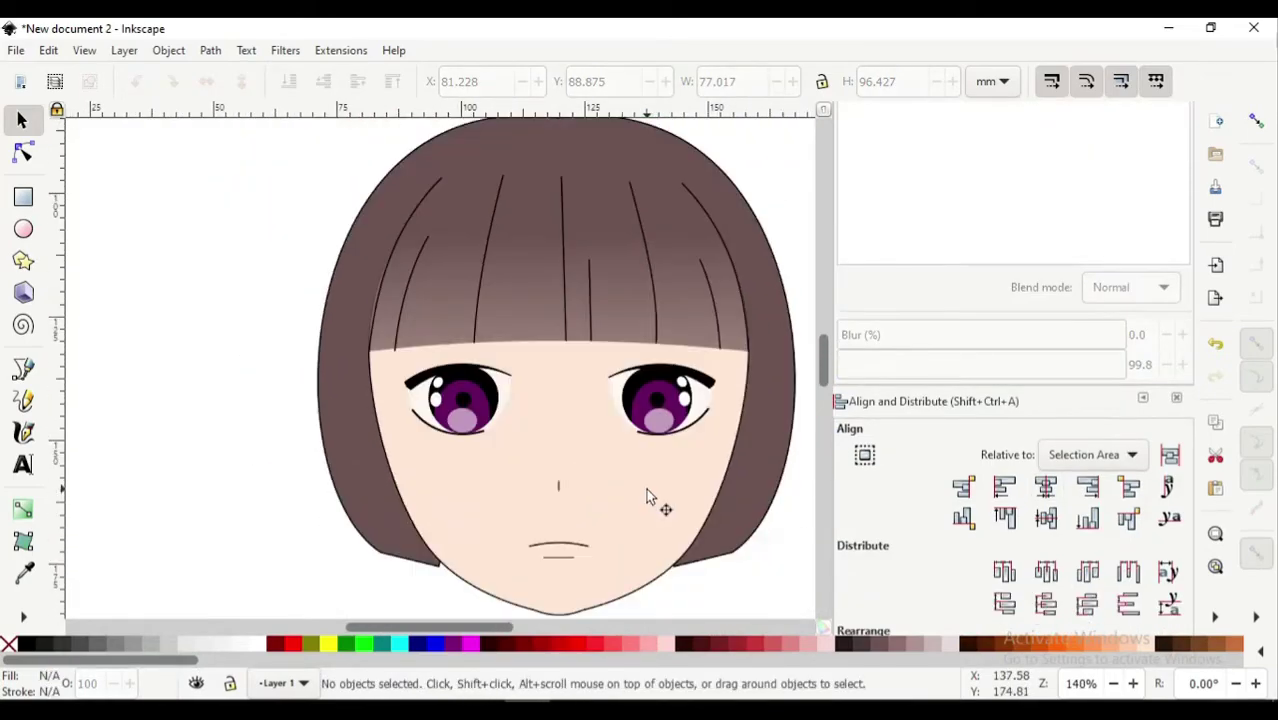
ctrl+scroll(700, 430, up, 1)
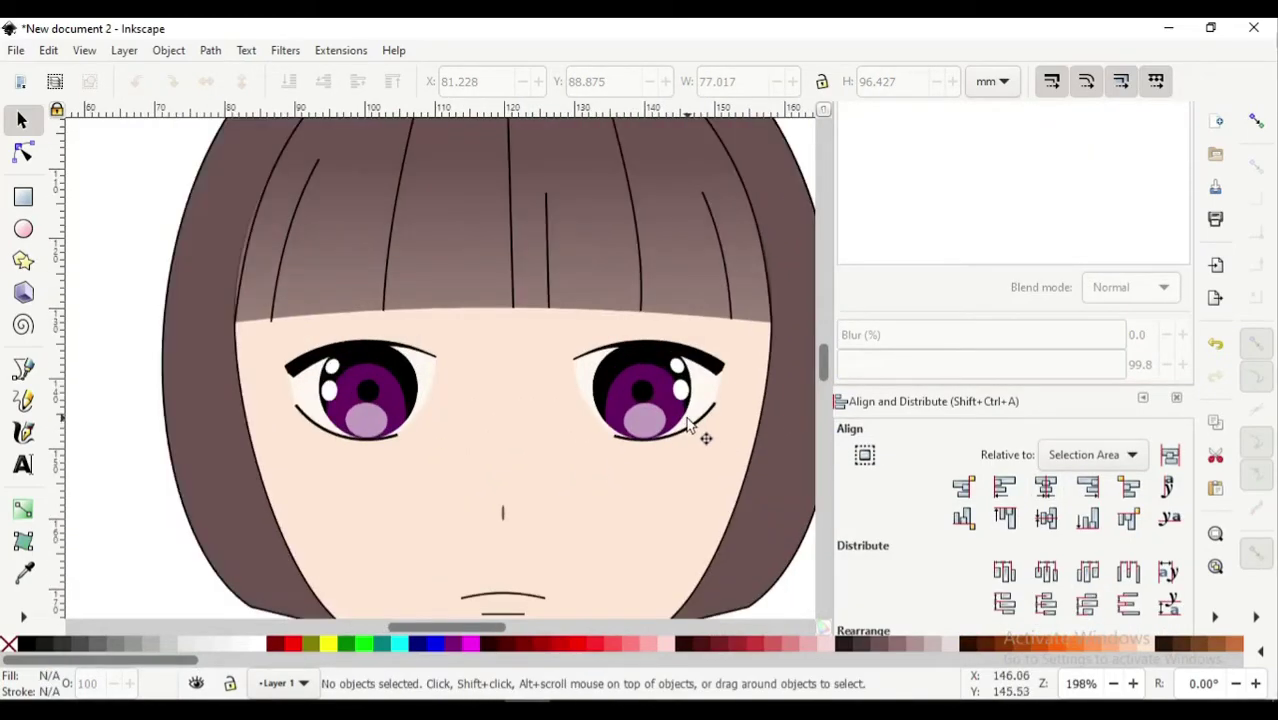
Draw a thin triangular eyebrow above the right eye, curve its lower edge, and fill it black
click(24, 370)
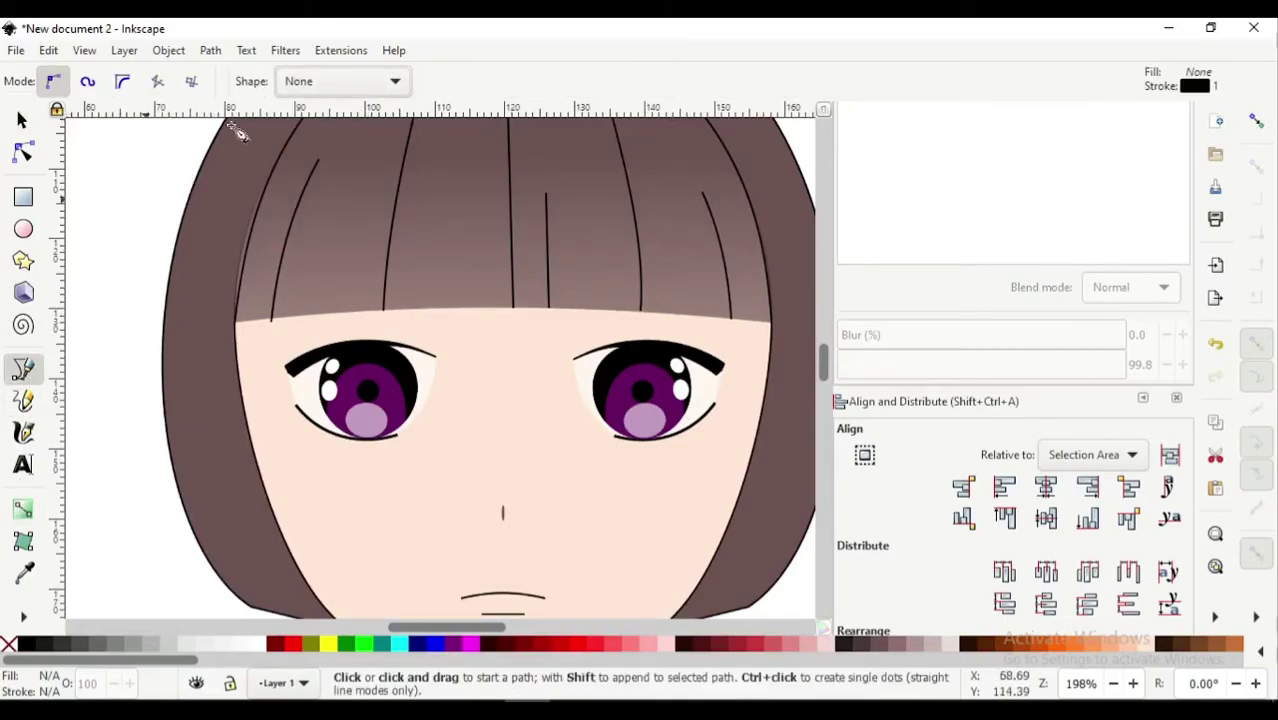
scroll(645, 250, right, 1)
ctrl+scroll(537, 272, up, 1)
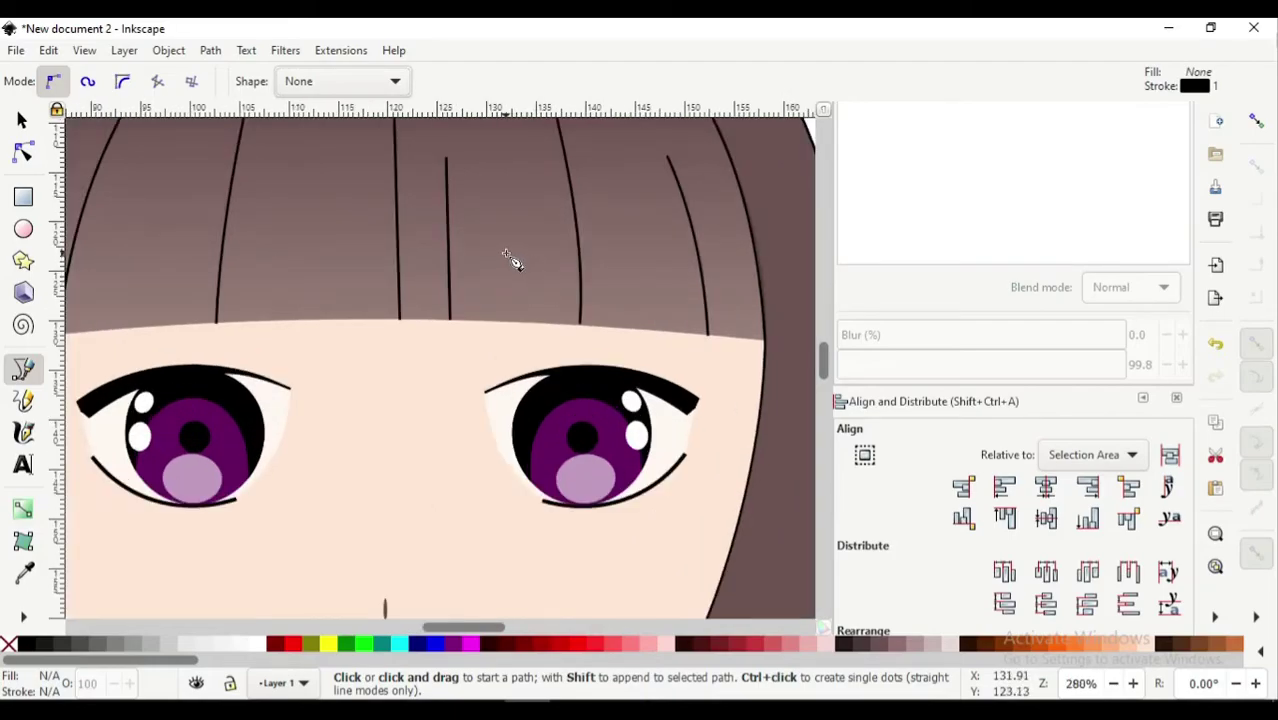
click(504, 249)
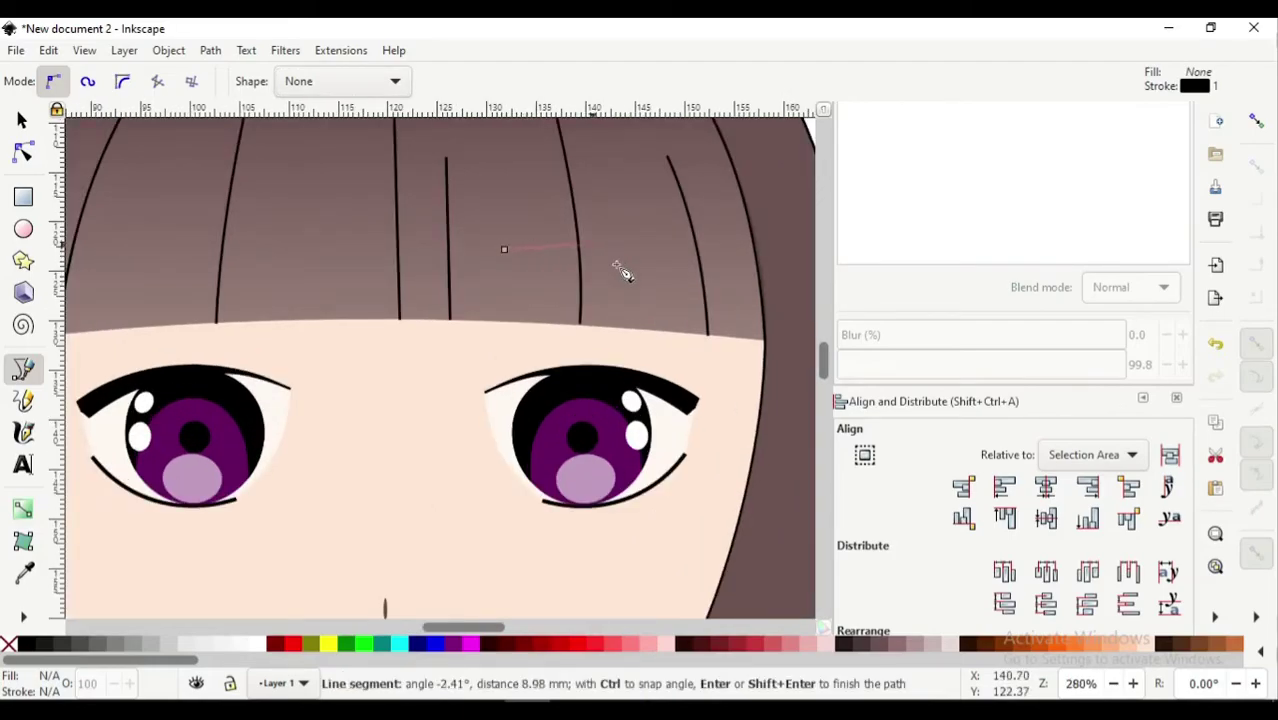
click(490, 236)
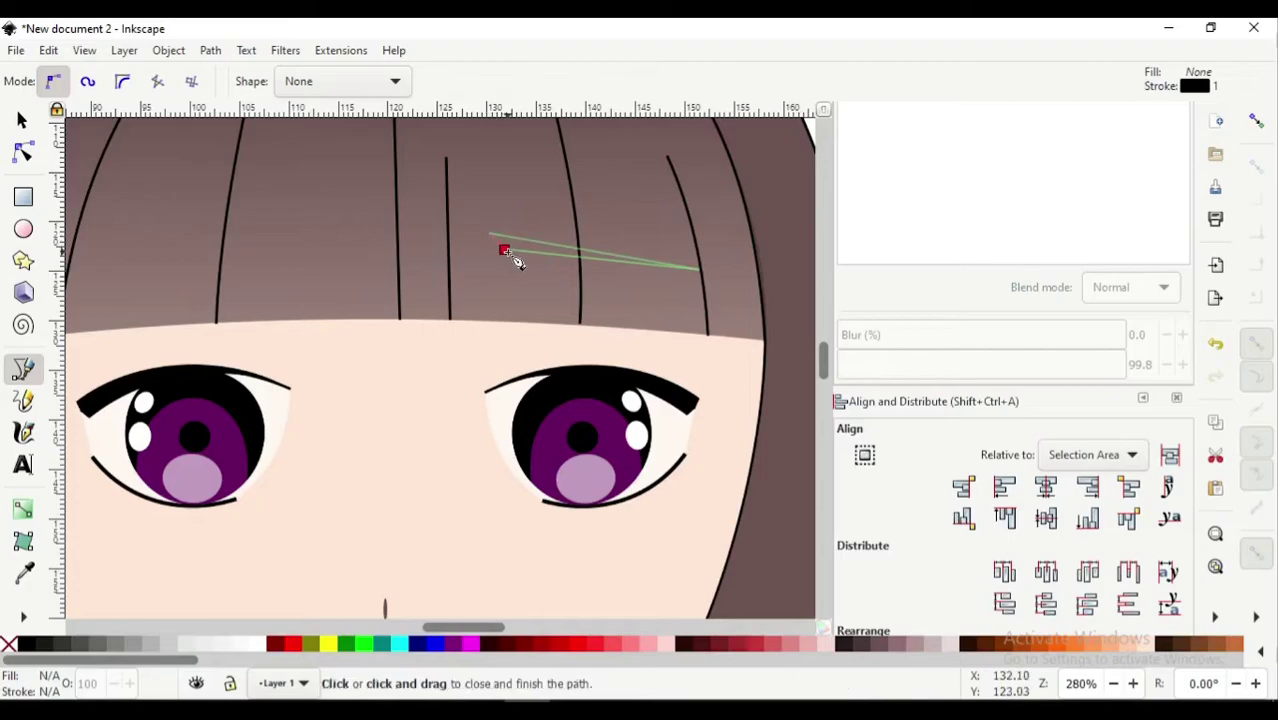
click(504, 249)
key(n)
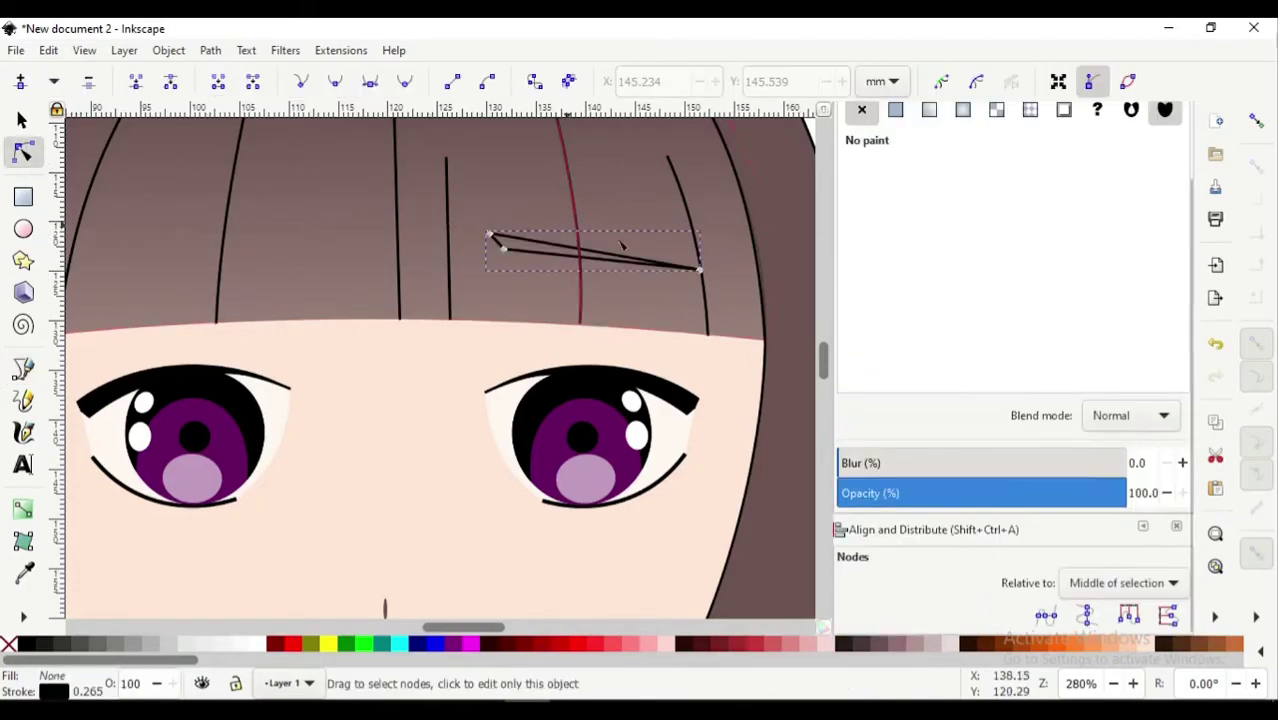
drag(622, 275, 628, 265)
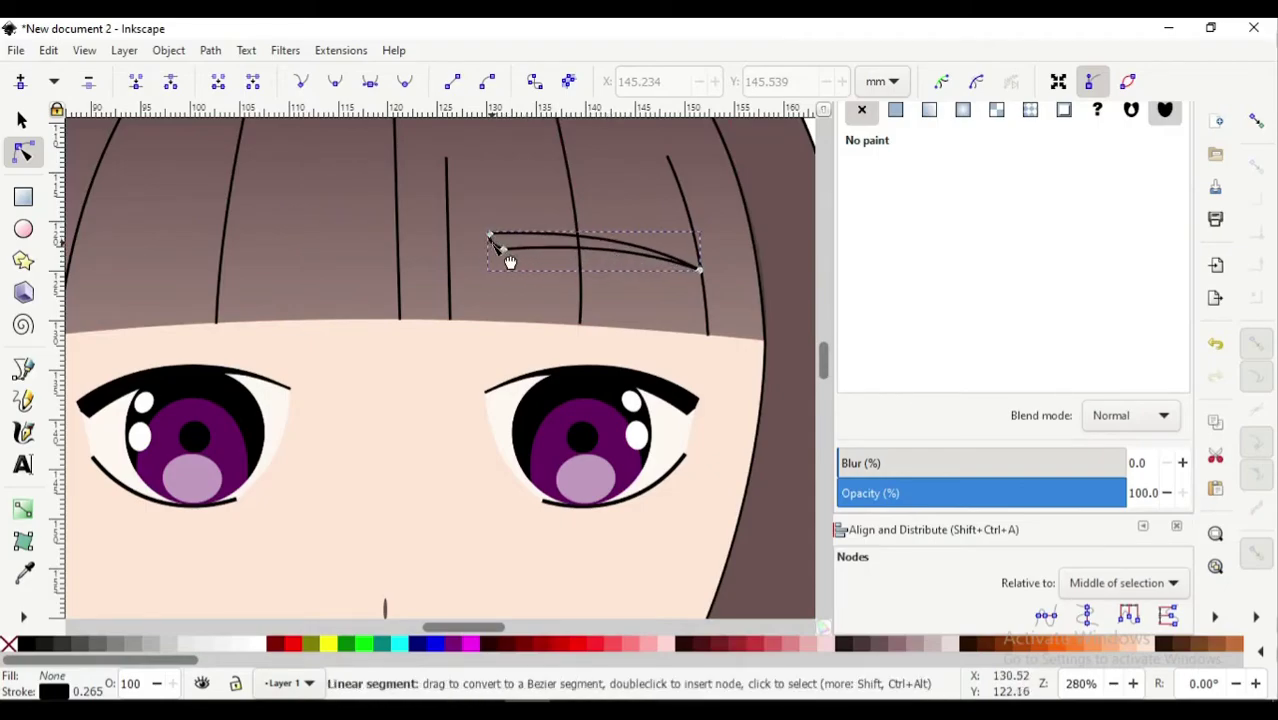
scroll(228, 468, down, 1)
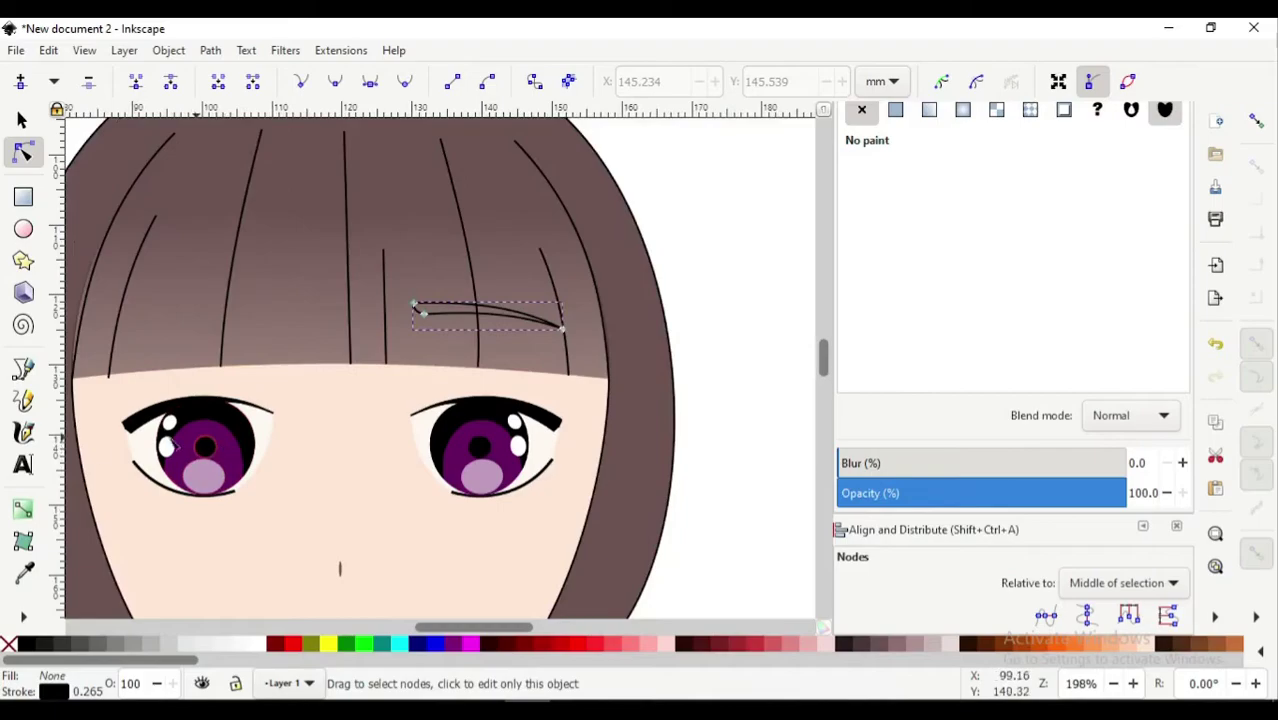
click(25, 645)
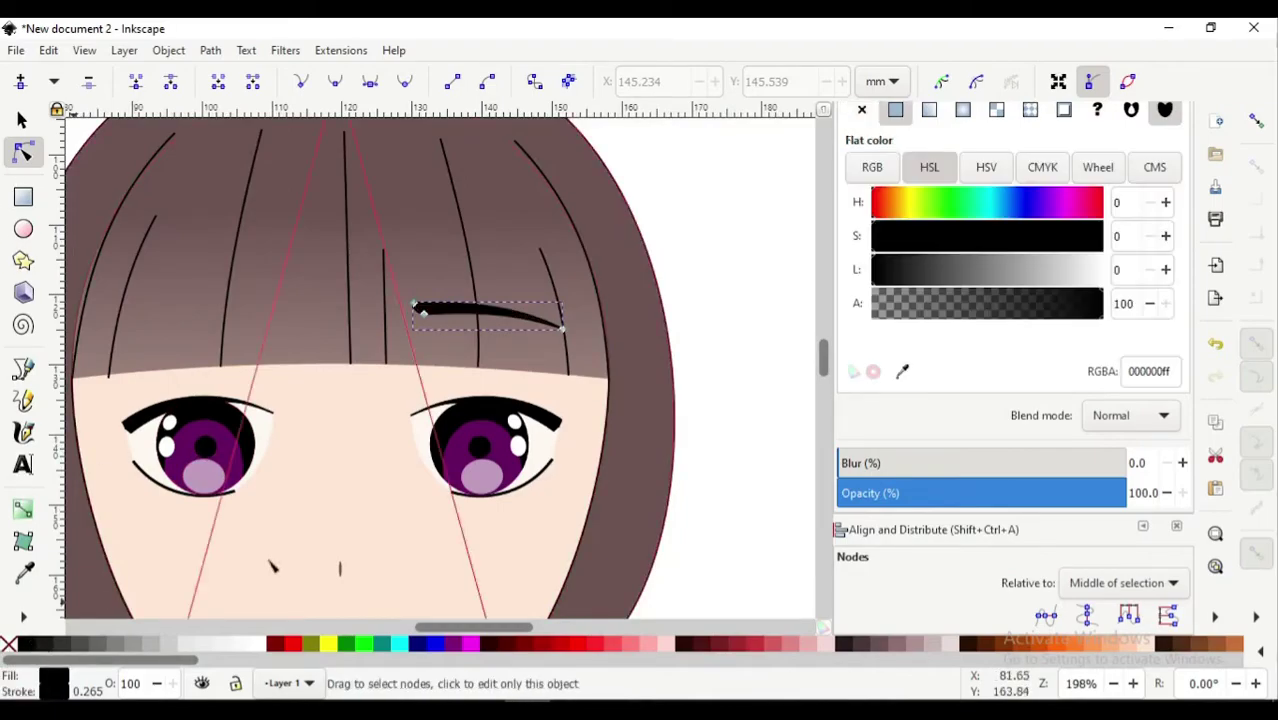
scroll(322, 532, left, 2)
Duplicate the eyebrow, move the copy above the left eye, and flip it horizontally
key(s)
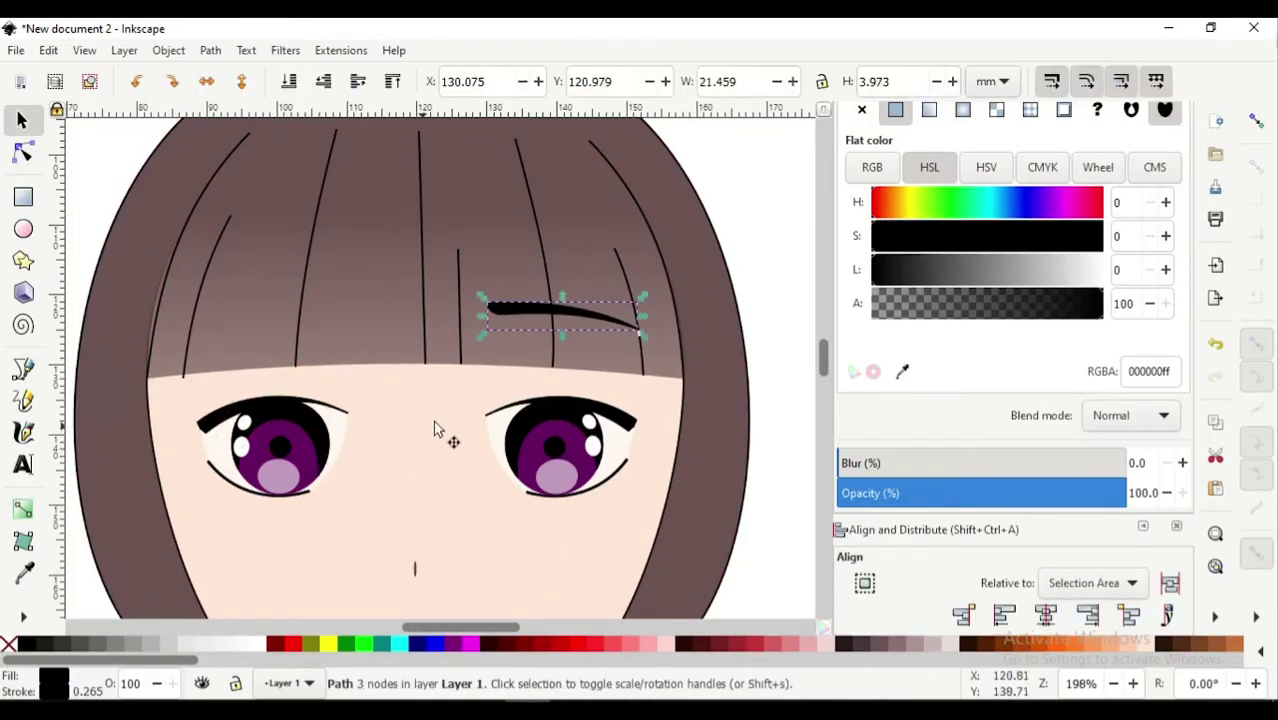
right_click(597, 322)
click(615, 297)
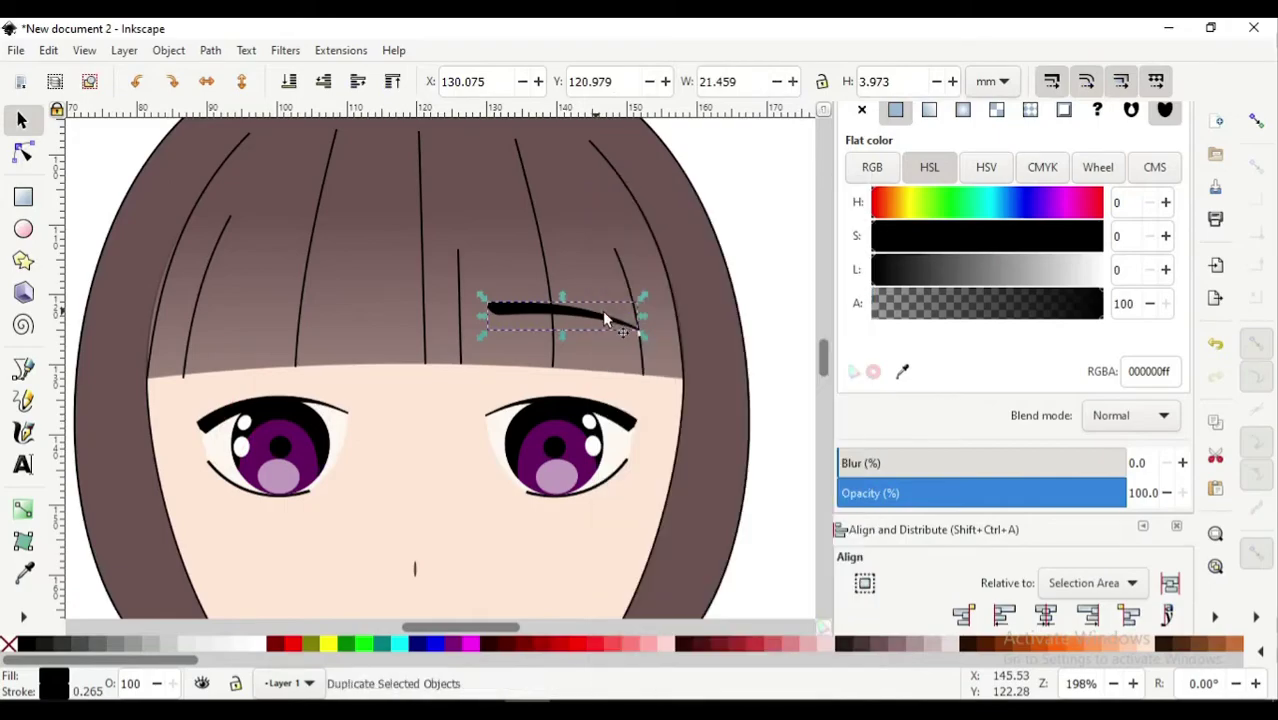
drag(608, 327, 279, 320)
click(213, 84)
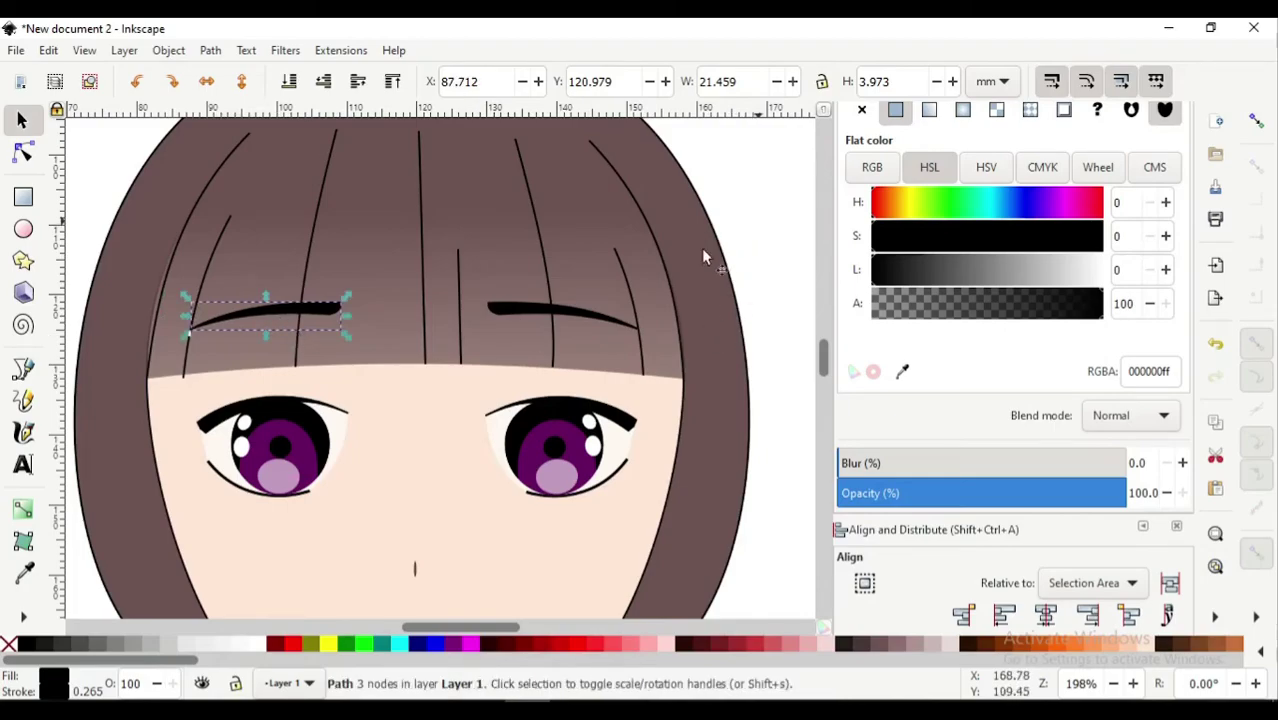
key(Escape)
scroll(576, 294, down, 1)
scroll(580, 296, down, 1)
scroll(586, 298, down, 1)
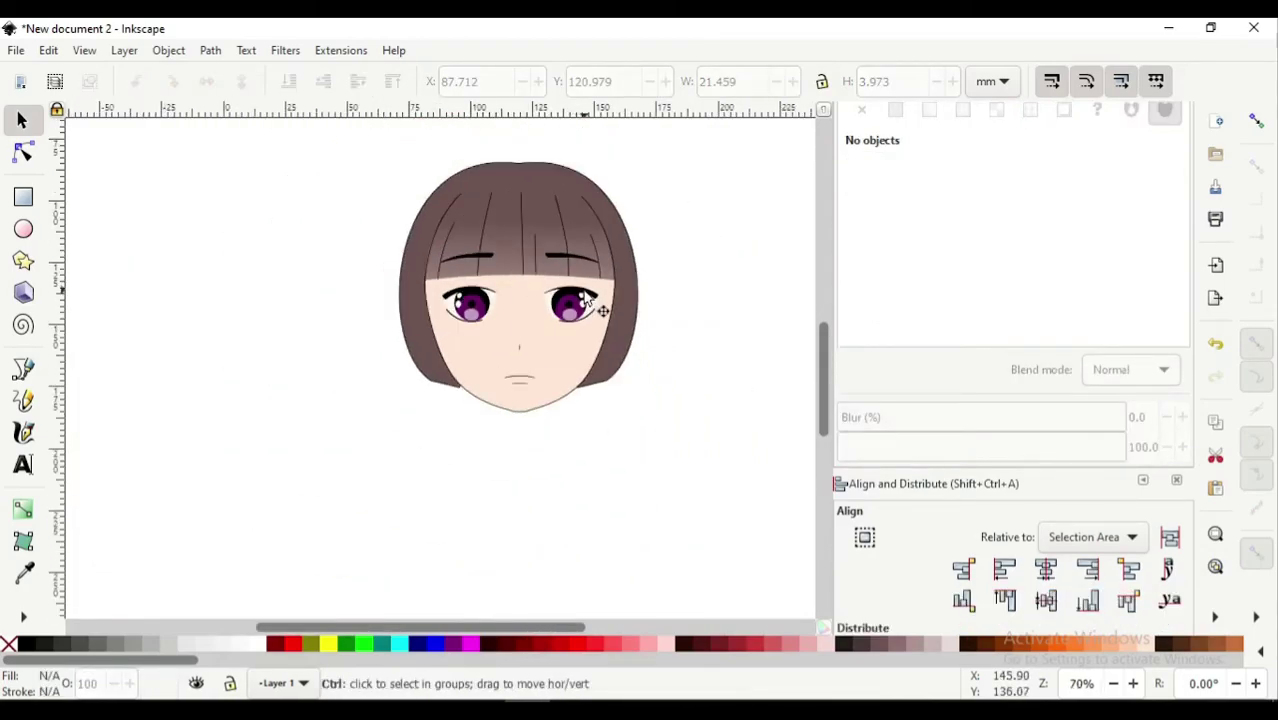
scroll(600, 320, up, 3)
scroll(616, 336, down, 4)
scroll(608, 336, up, 2)
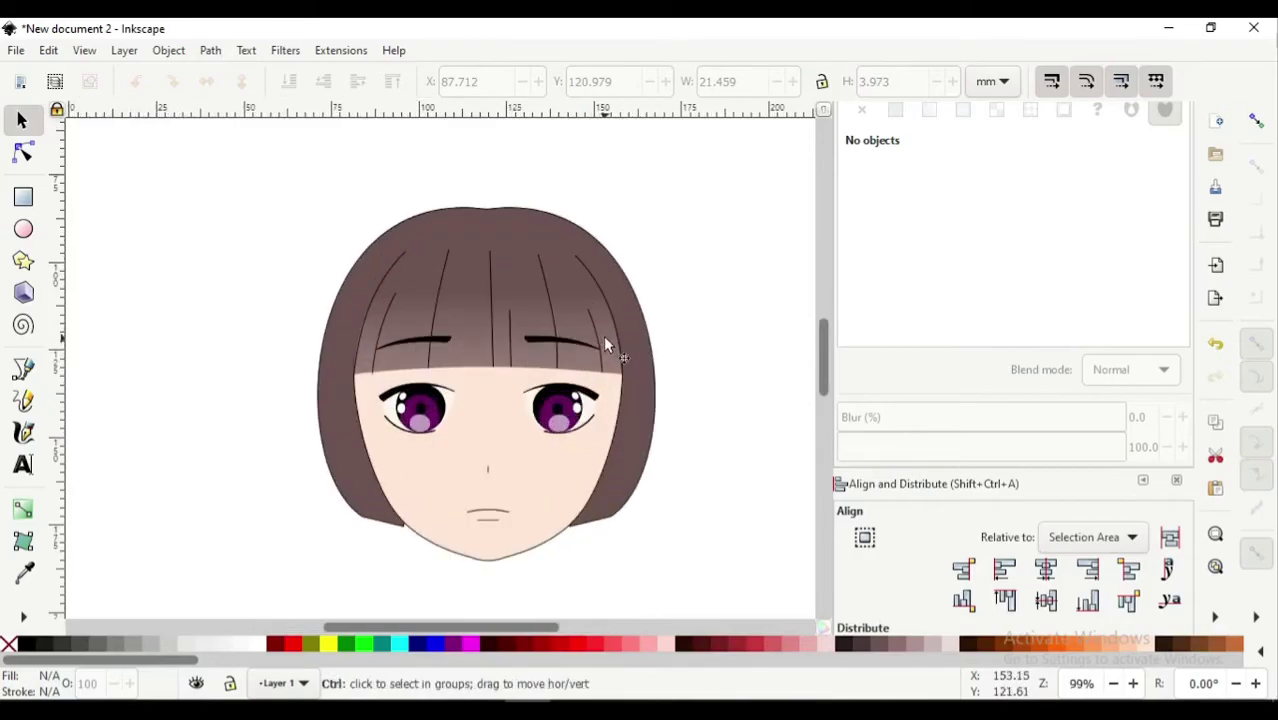
scroll(605, 340, up, 1)
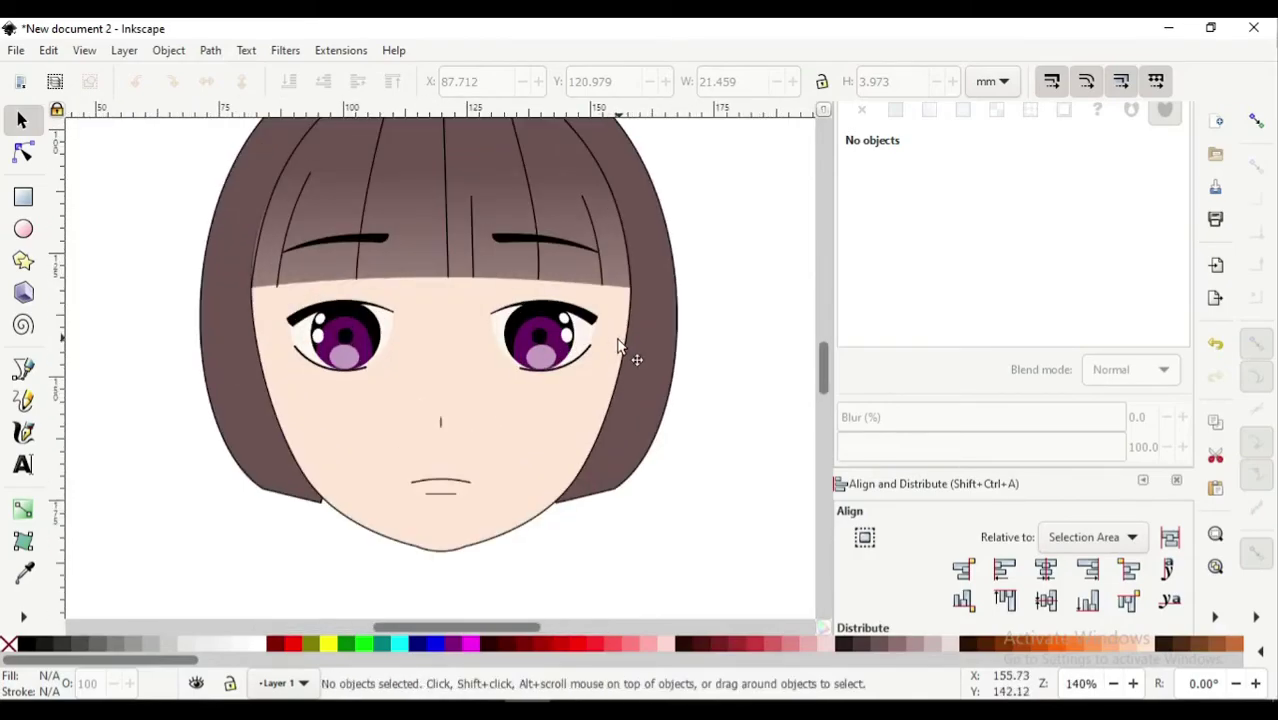
click(618, 347)
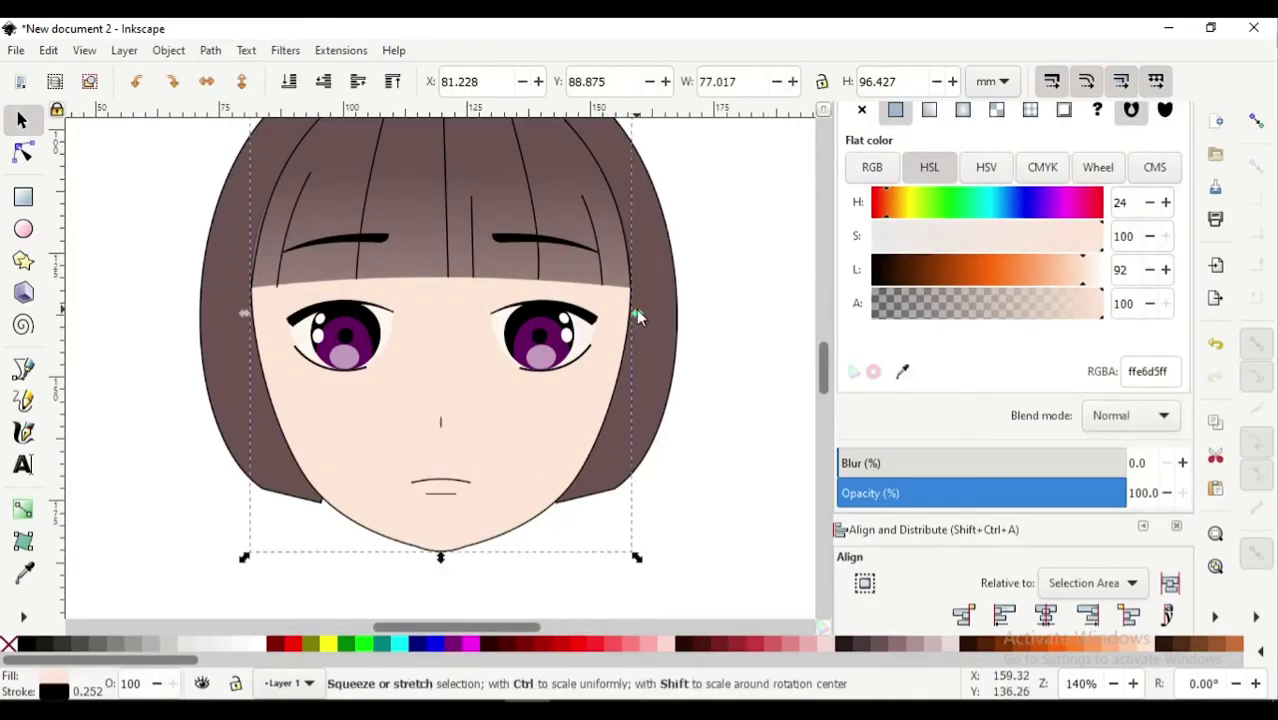
drag(638, 317, 627, 321)
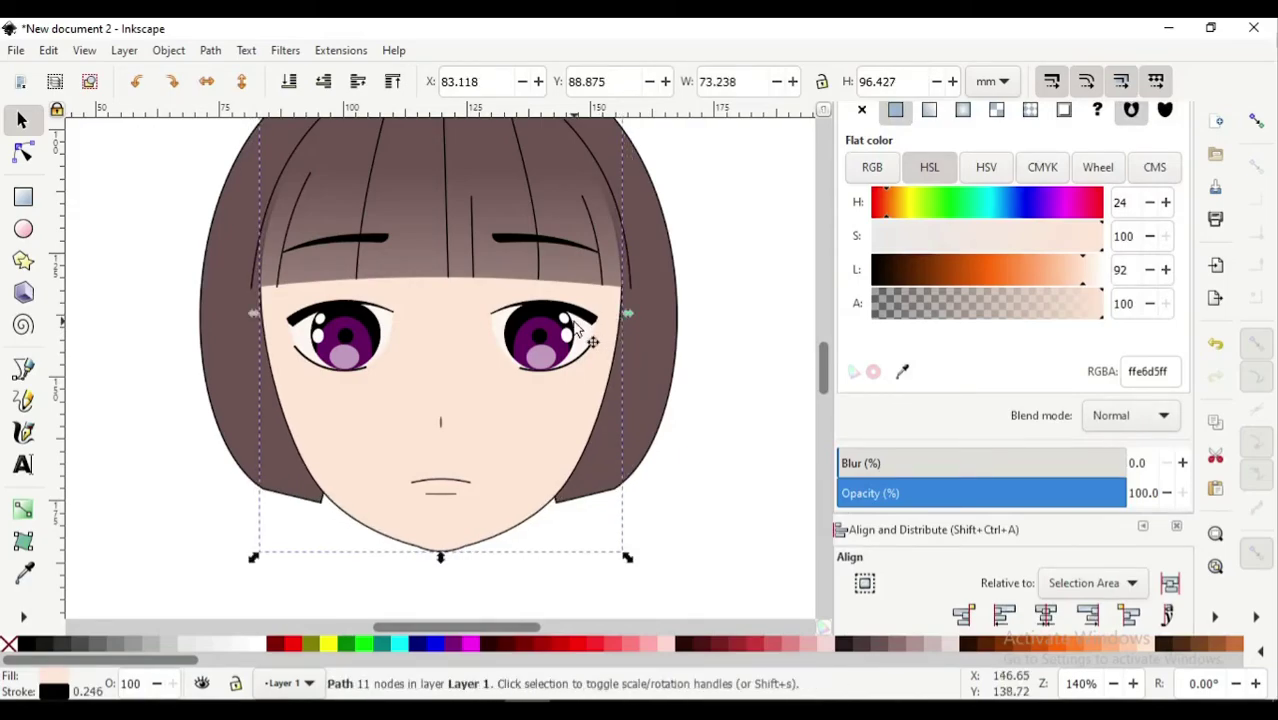
click(642, 361)
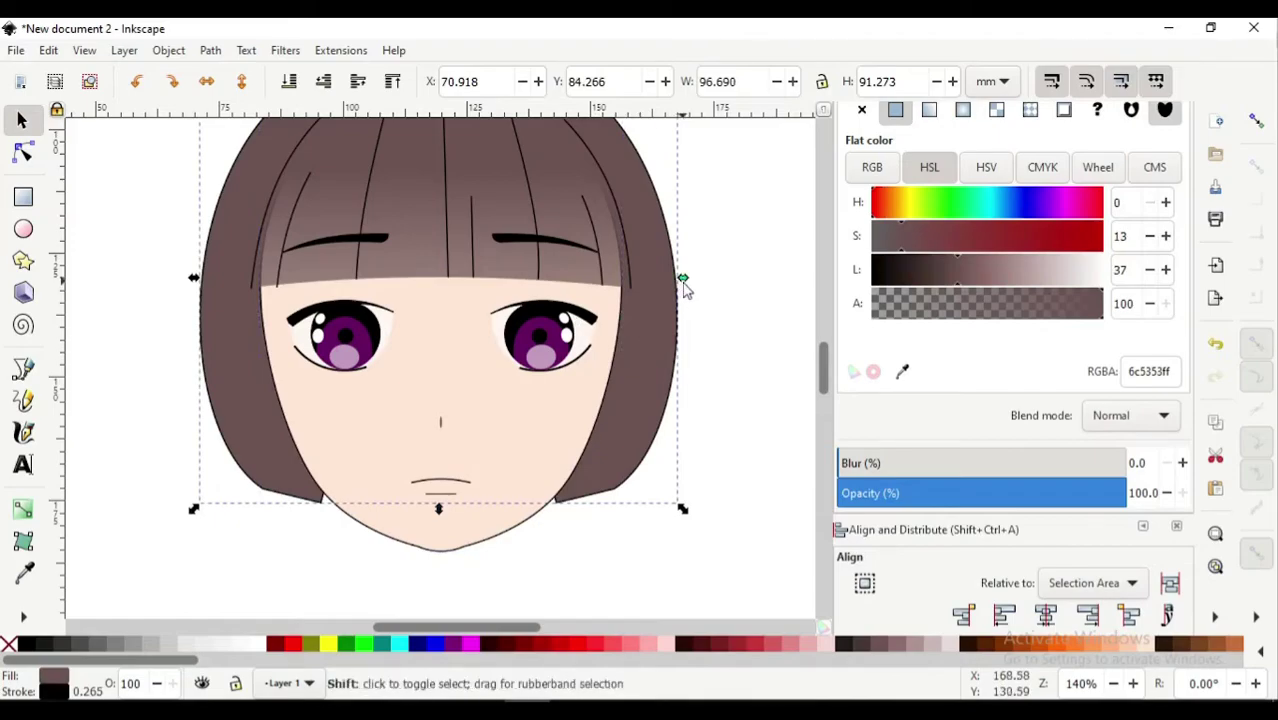
drag(680, 286, 693, 297)
click(730, 302)
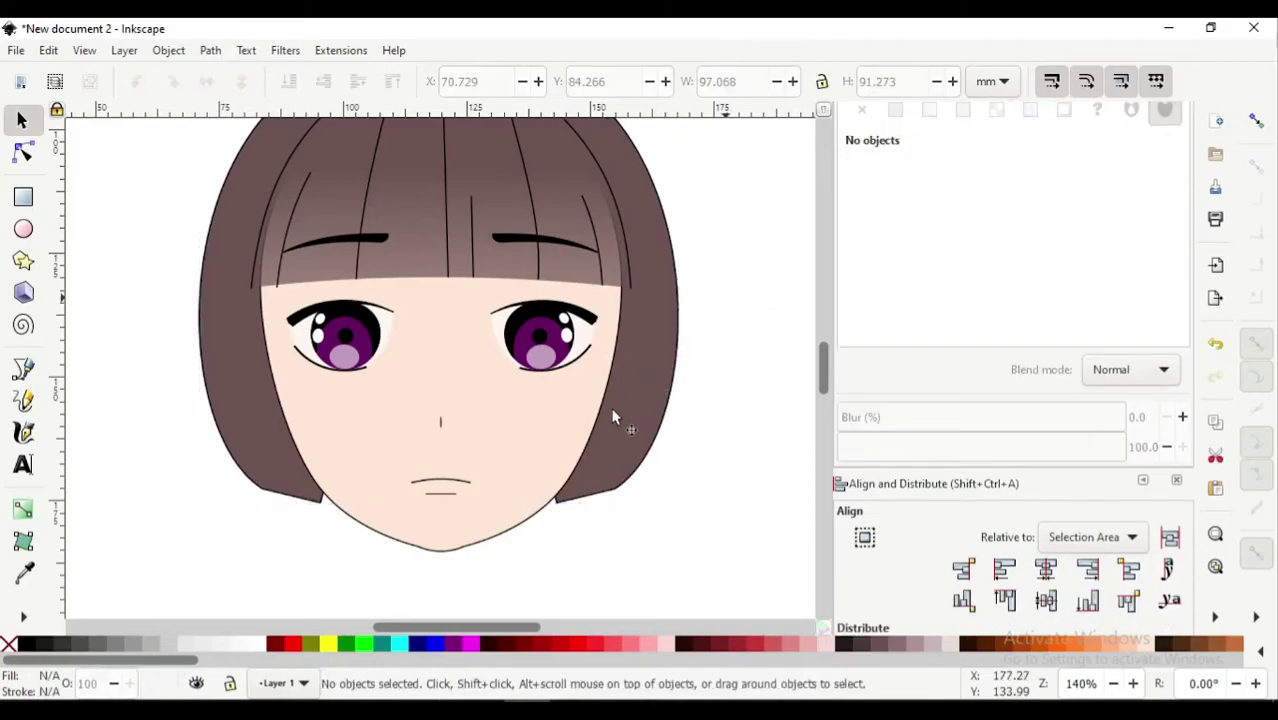
scroll(346, 307, up, 2)
scroll(375, 340, down, 2)
click(343, 321)
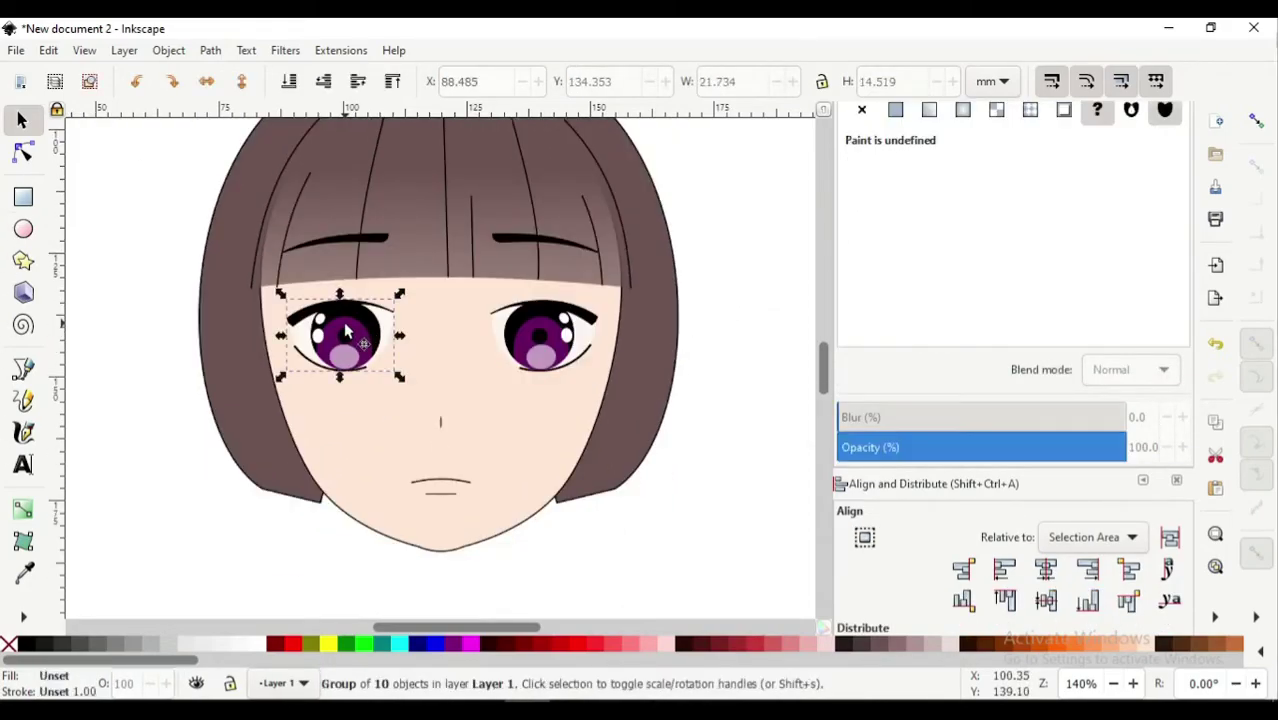
shift+click(355, 236)
drag(337, 348, 353, 335)
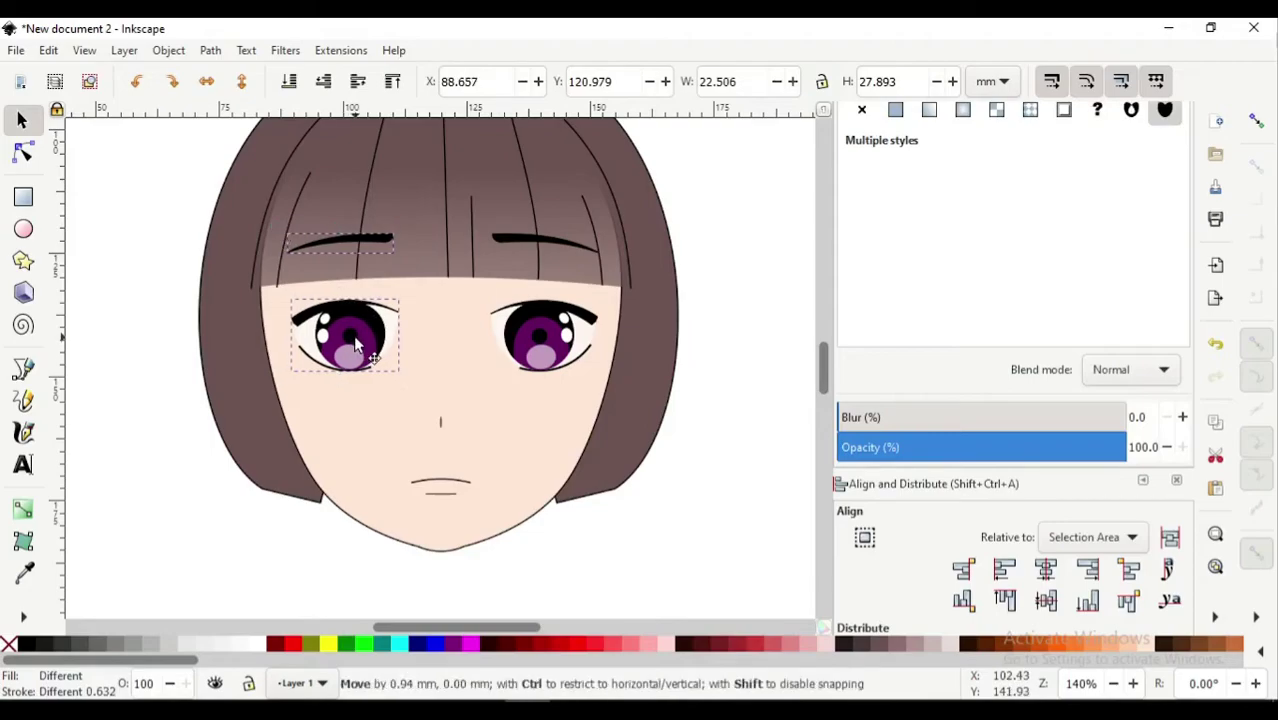
click(545, 340)
shift+click(547, 245)
drag(540, 340, 531, 340)
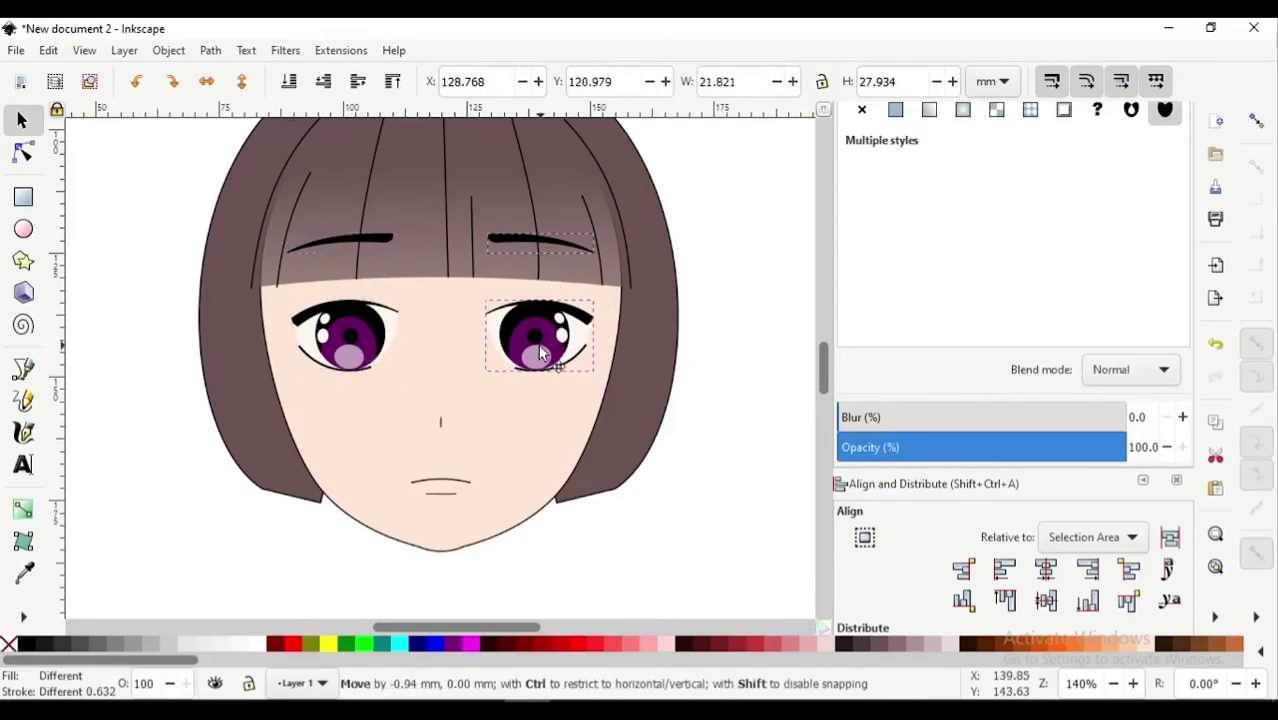
click(614, 533)
scroll(604, 513, down, 1)
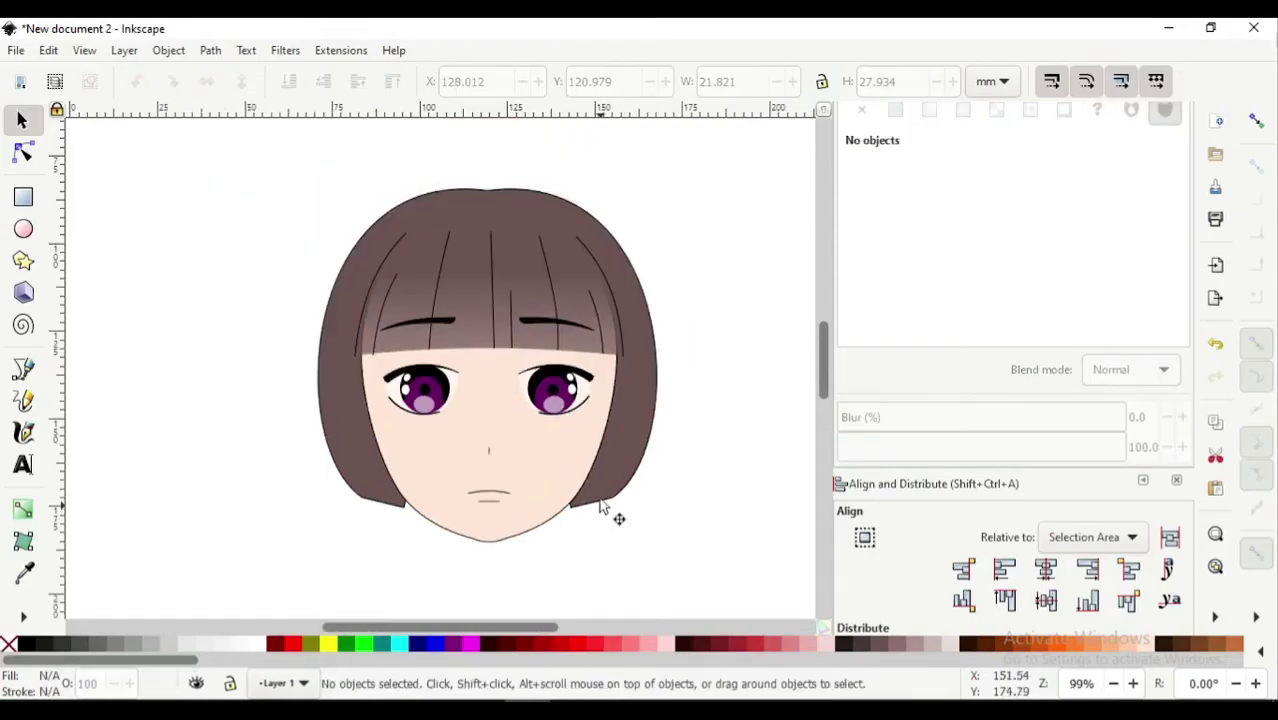
scroll(601, 465, down, 1)
scroll(604, 470, down, 1)
scroll(600, 466, down, 1)
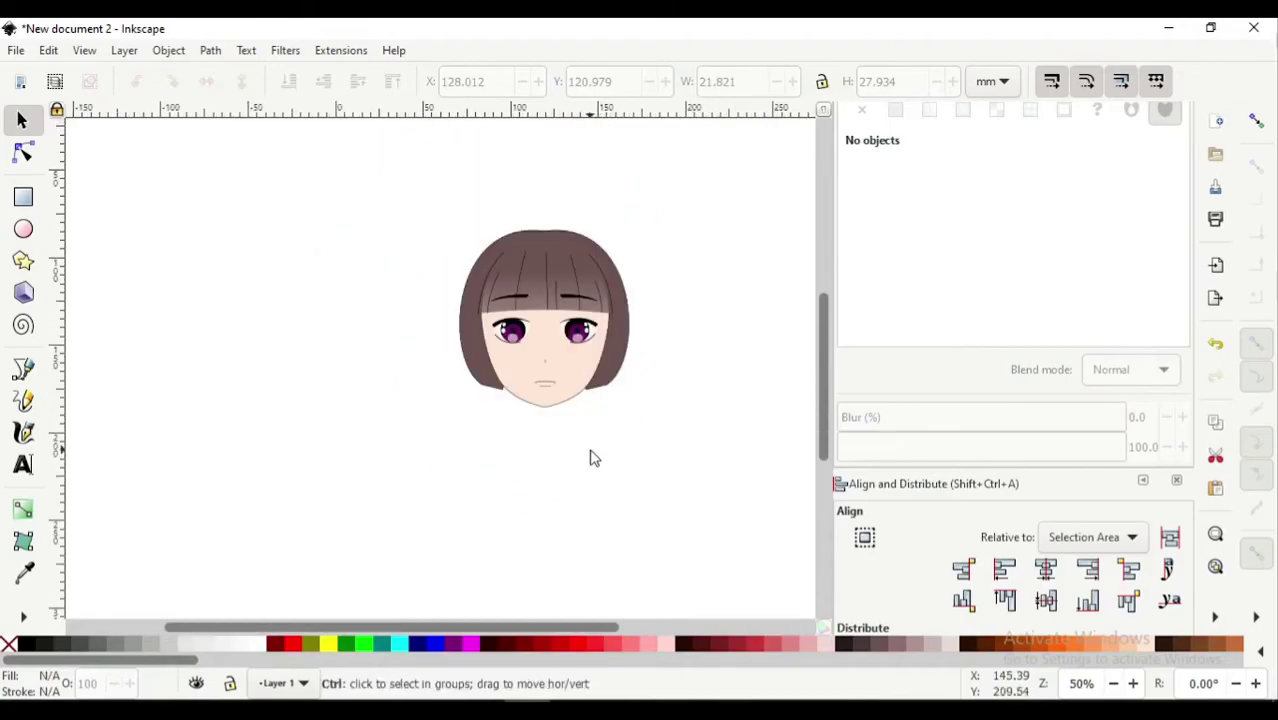
scroll(592, 454, up, 1)
scroll(586, 446, up, 1)
scroll(568, 412, up, 2)
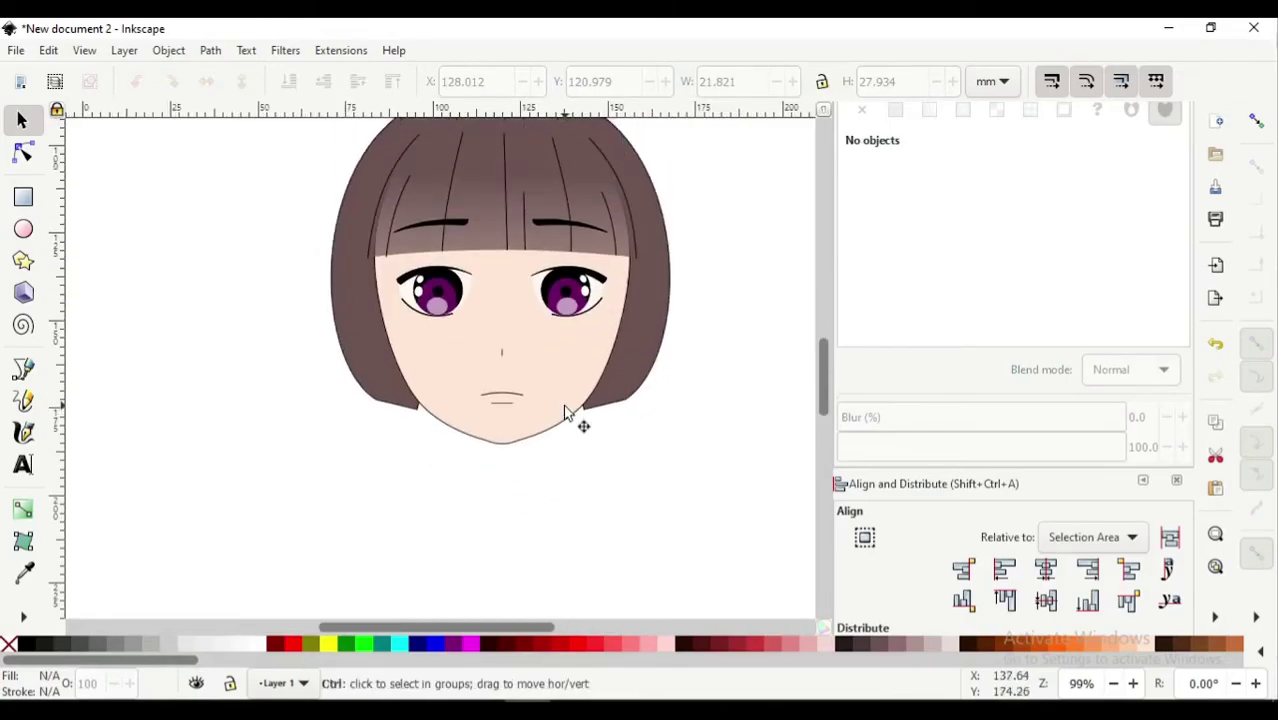
scroll(570, 415, up, 1)
scroll(520, 340, up, 2)
scroll(484, 287, up, 1)
Ungroup the left eye group into its separate parts
click(484, 287)
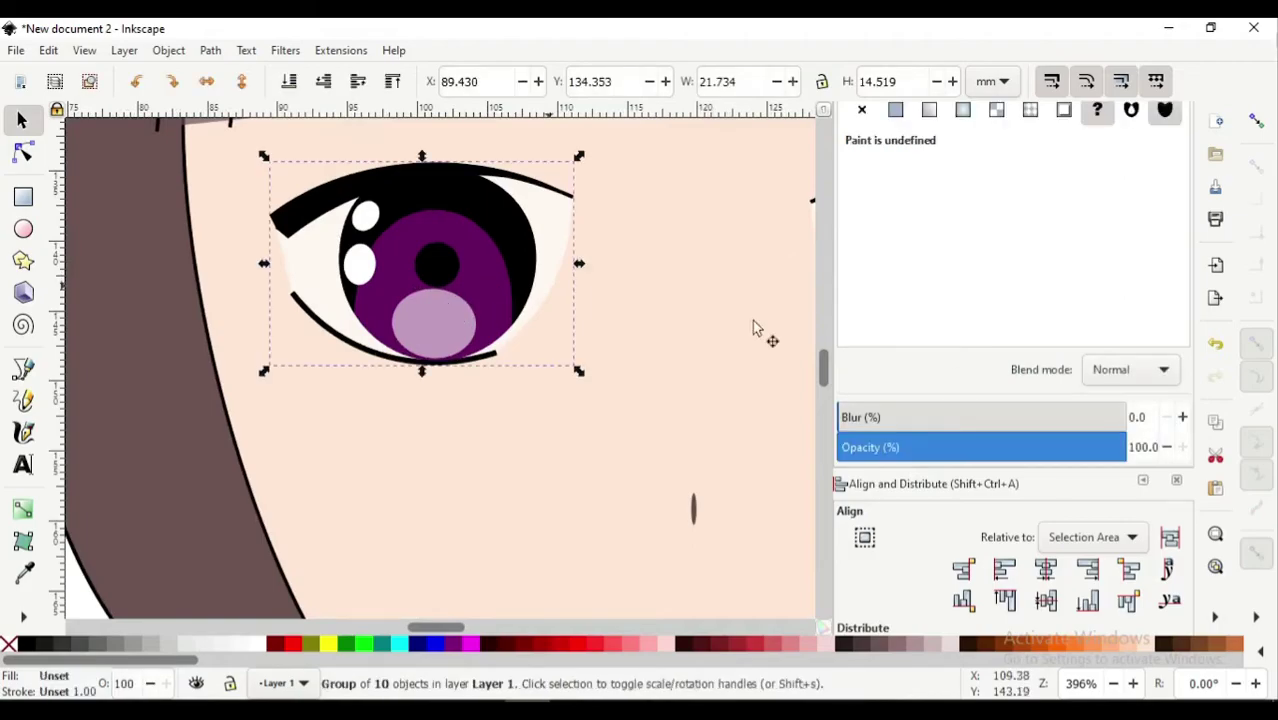
right_click(1205, 615)
click(1135, 500)
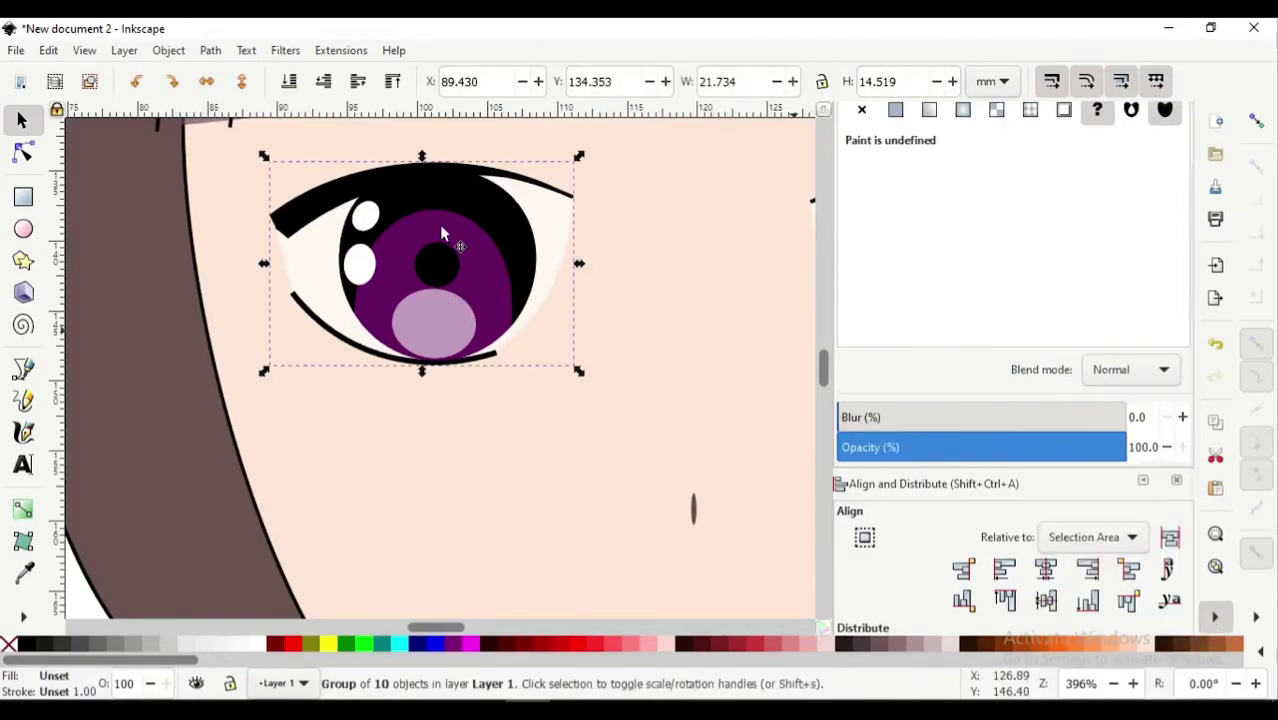
Move both white highlights to the iris's right side and flip them horizontally
click(358, 265)
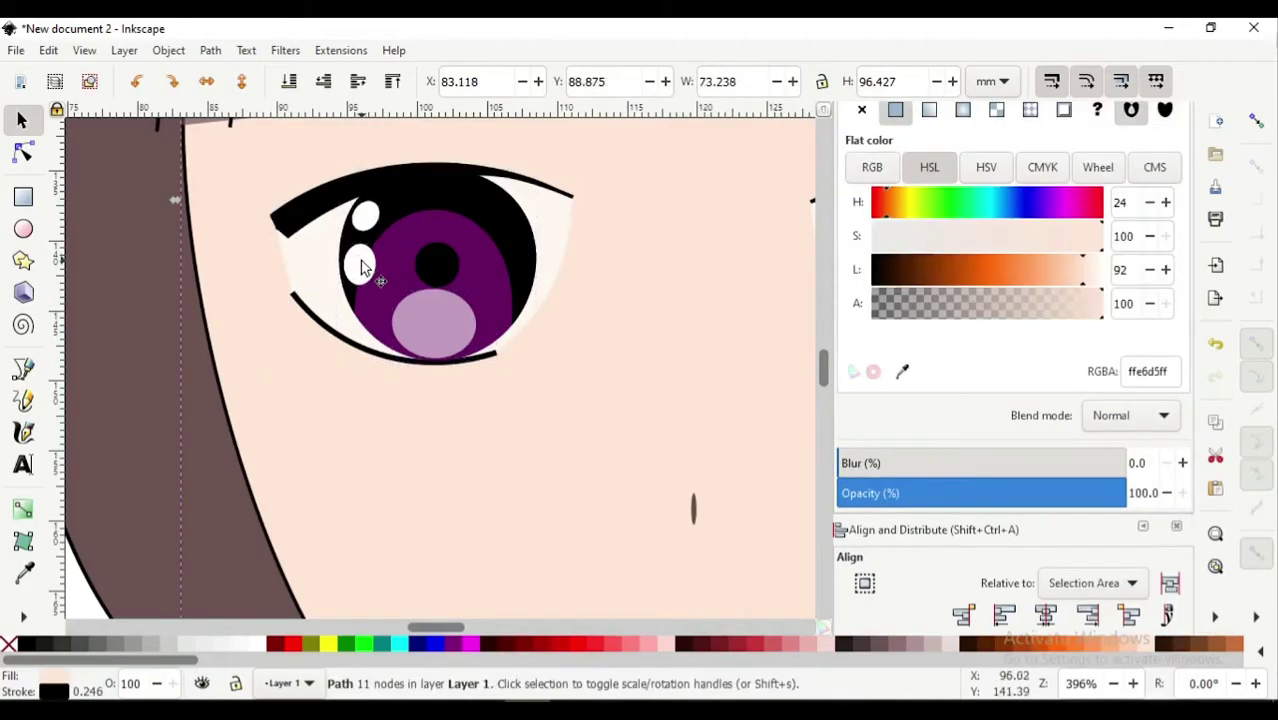
click(364, 268)
shift+click(366, 213)
drag(358, 263, 519, 262)
click(199, 87)
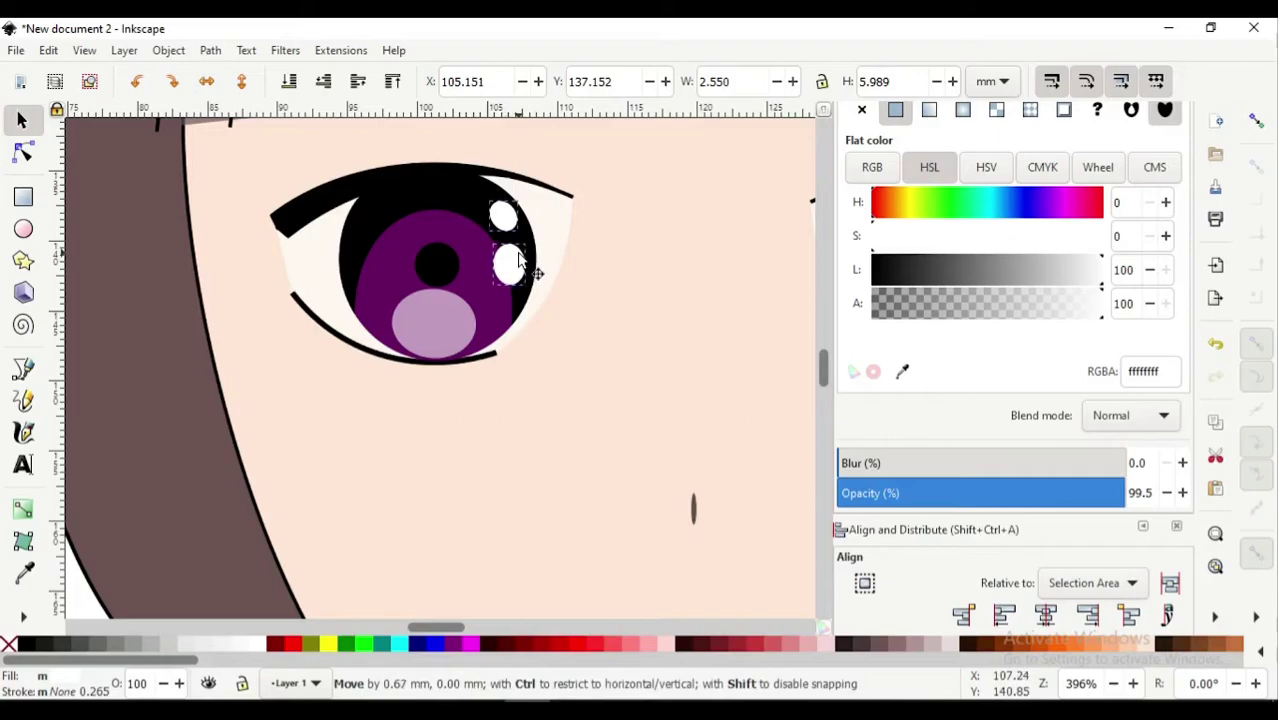
ctrl+scroll(432, 282, down, 3)
click(301, 392)
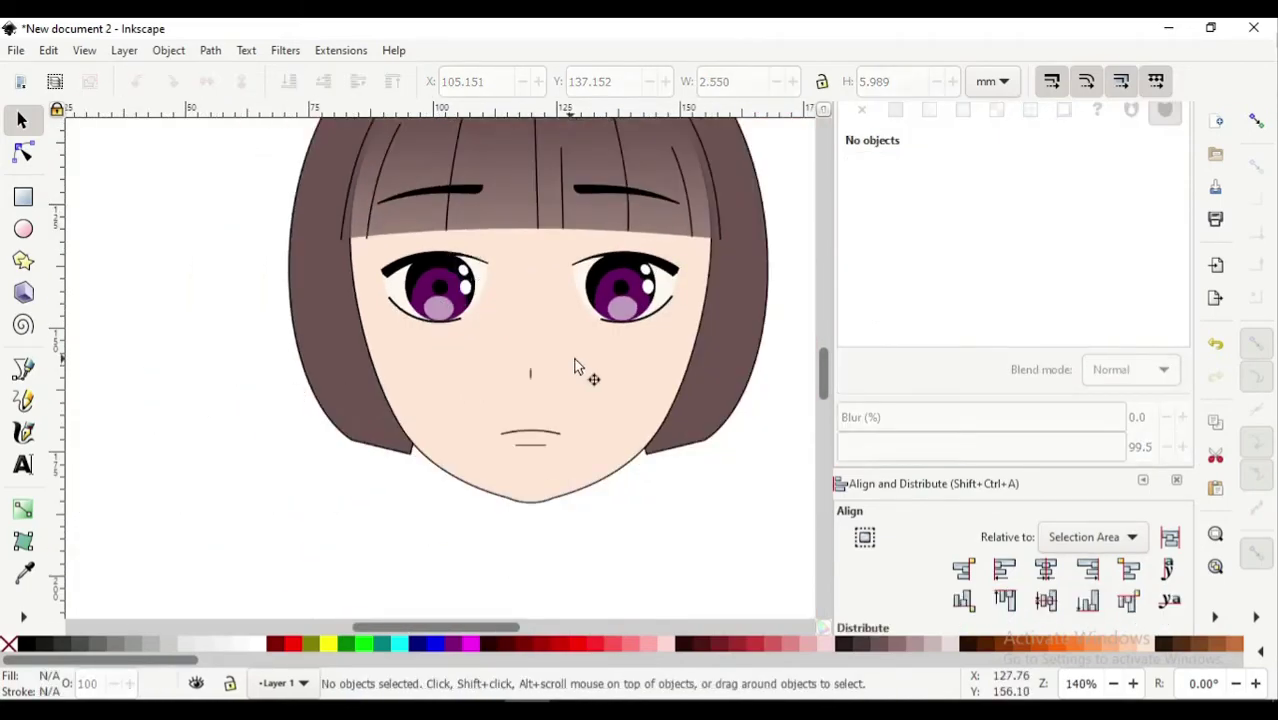
ctrl+scroll(575, 366, down, 1)
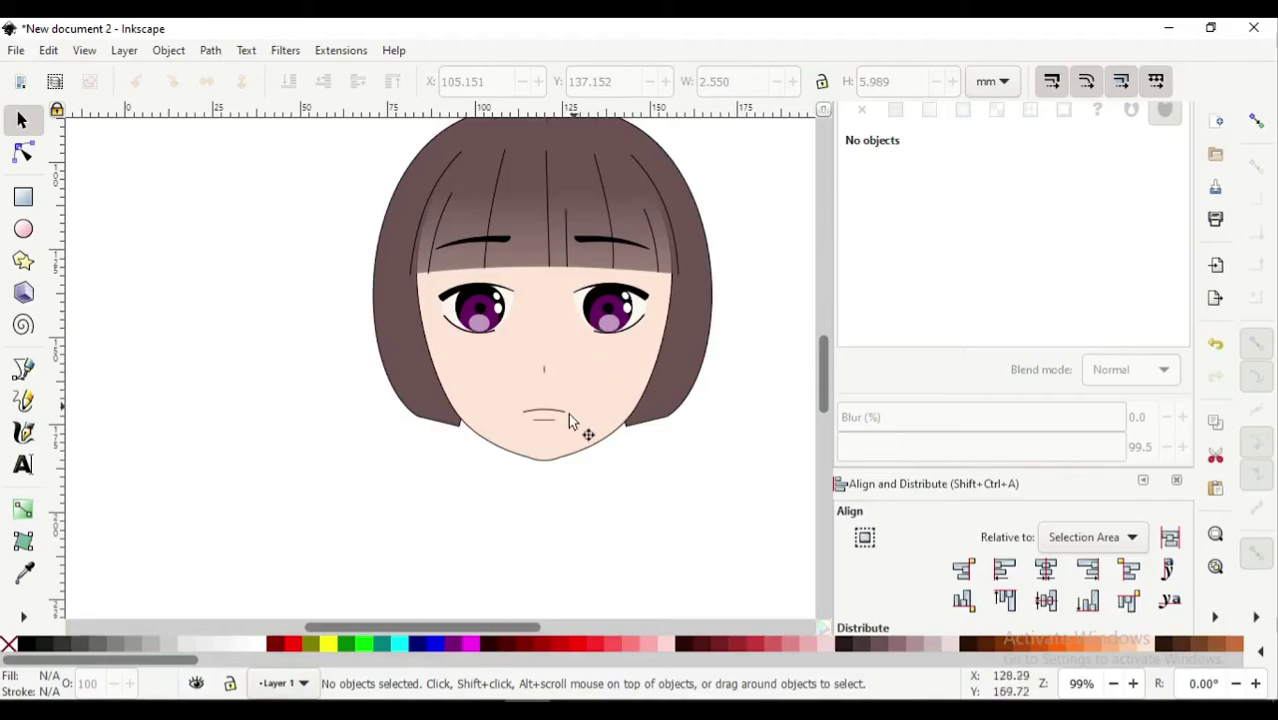
ctrl+scroll(555, 425, up, 1)
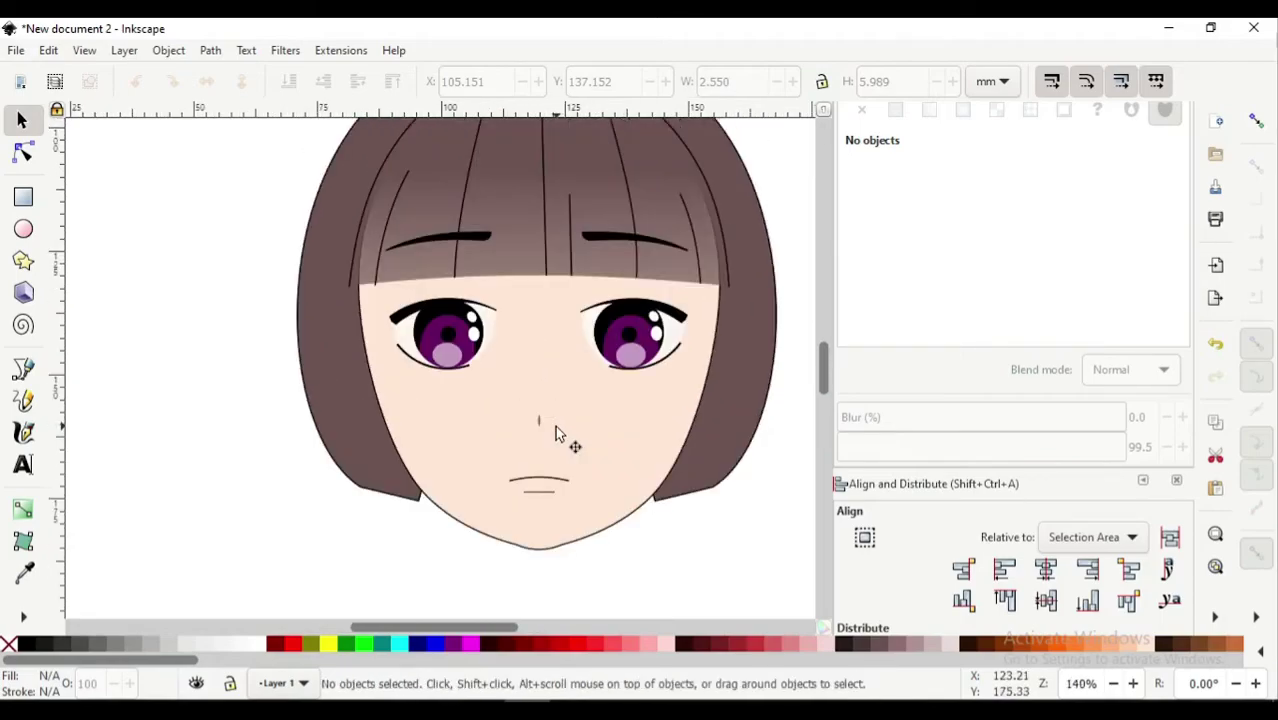
scroll(555, 425, down, 2)
Nudge the hair path's left and right lower corner nodes inward to meet the jawline
click(25, 155)
click(372, 410)
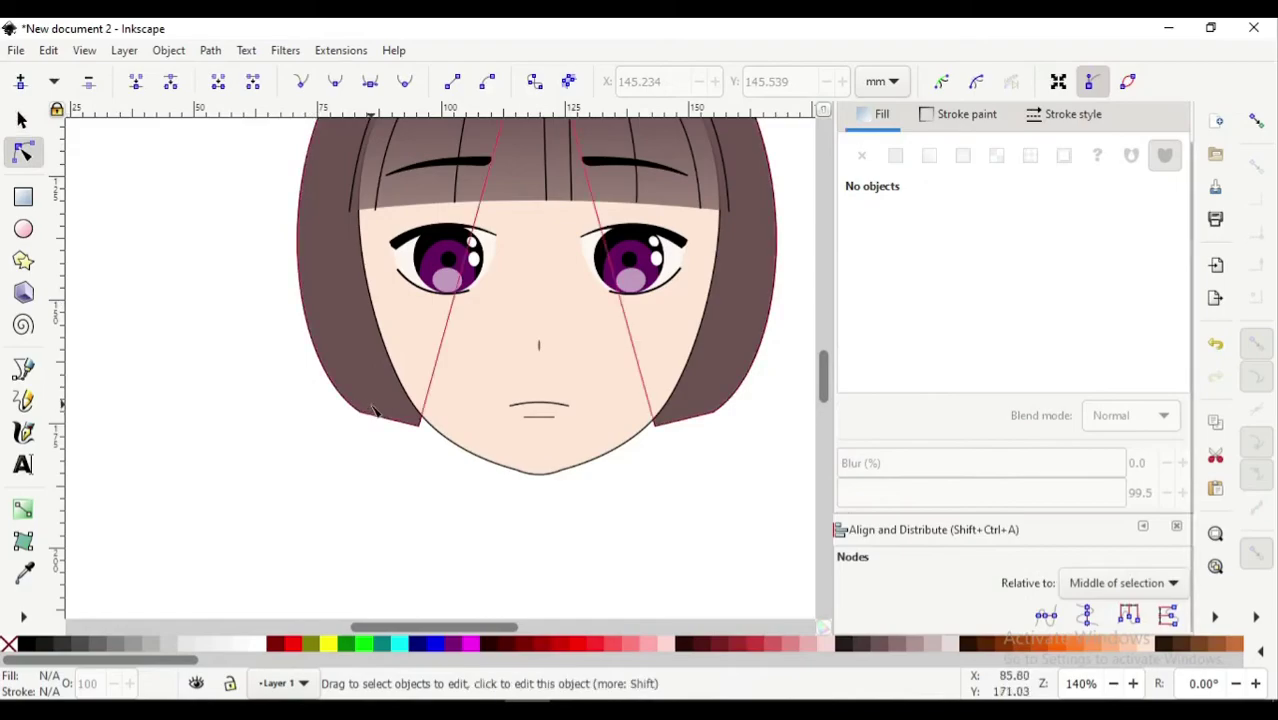
click(420, 430)
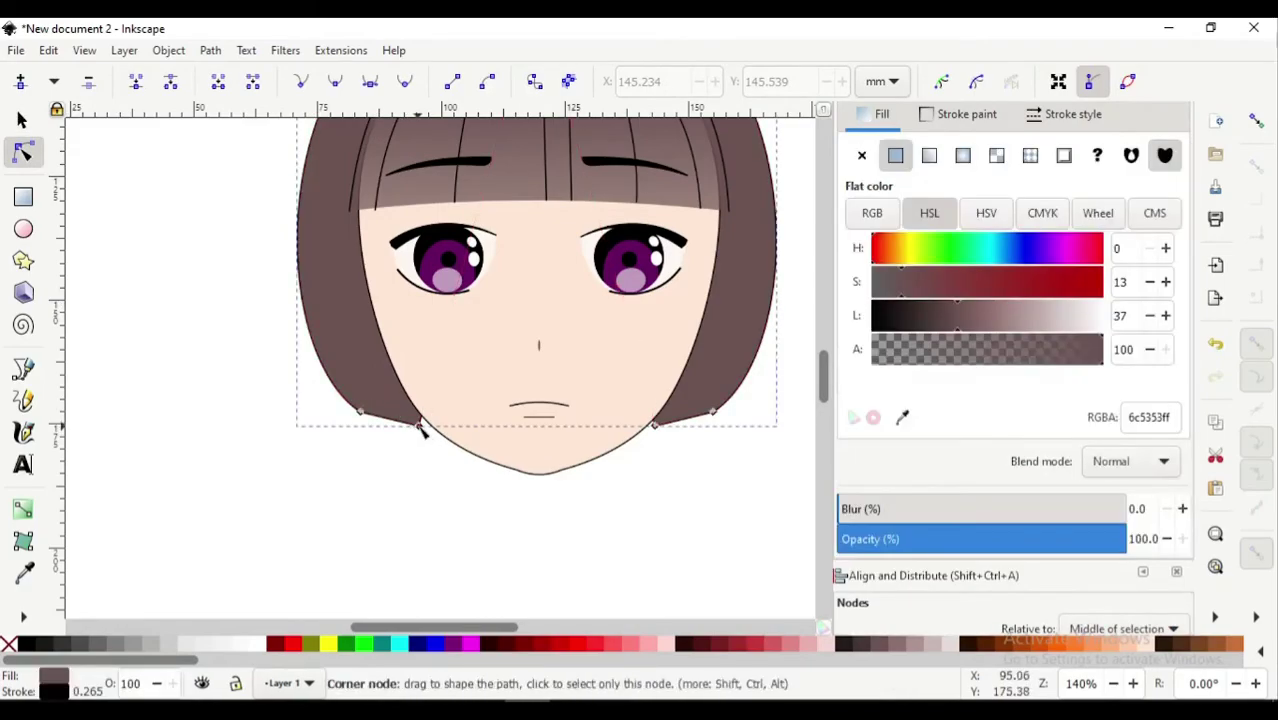
drag(418, 428, 430, 426)
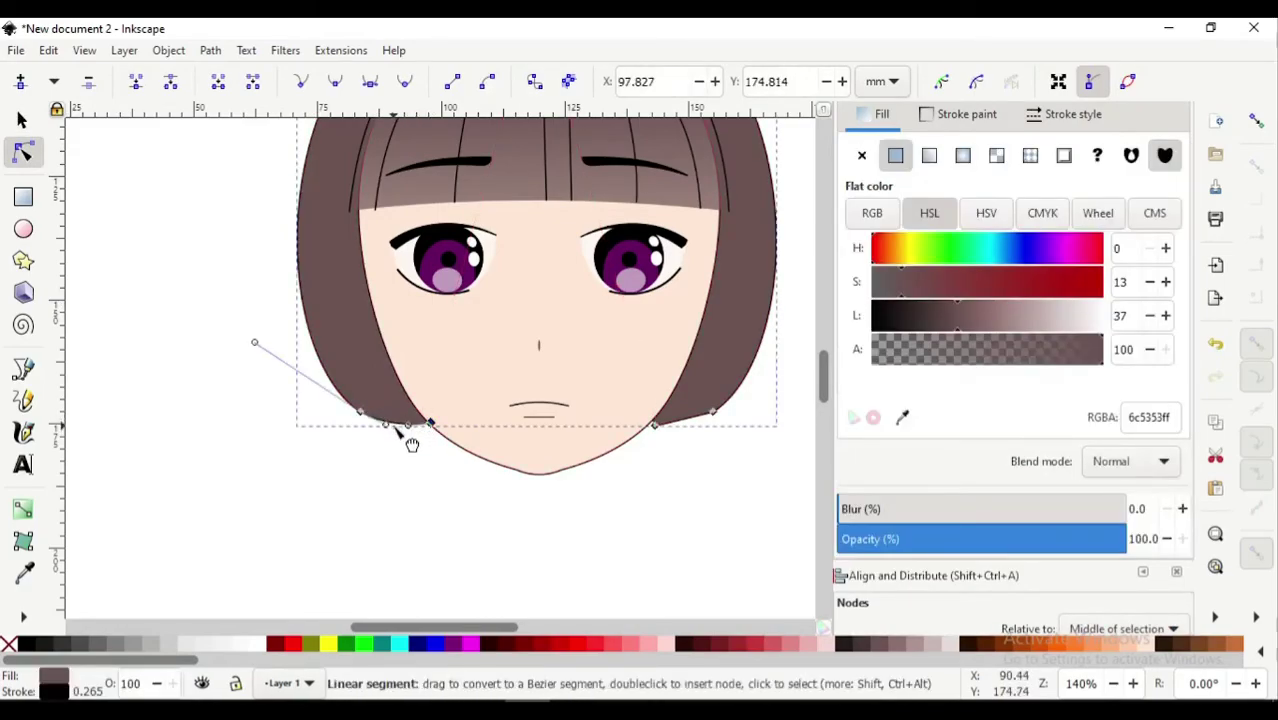
drag(658, 430, 652, 427)
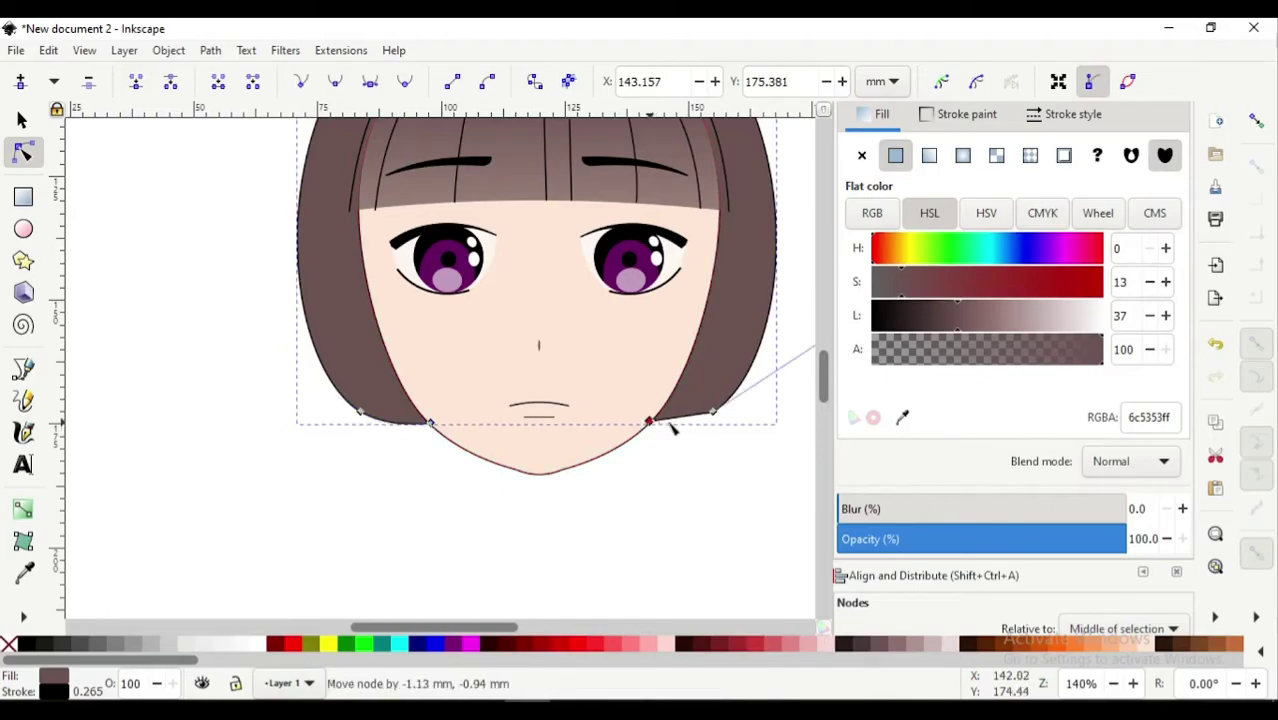
click(671, 484)
ctrl+scroll(643, 473, down, 1)
scroll(643, 473, down, 2)
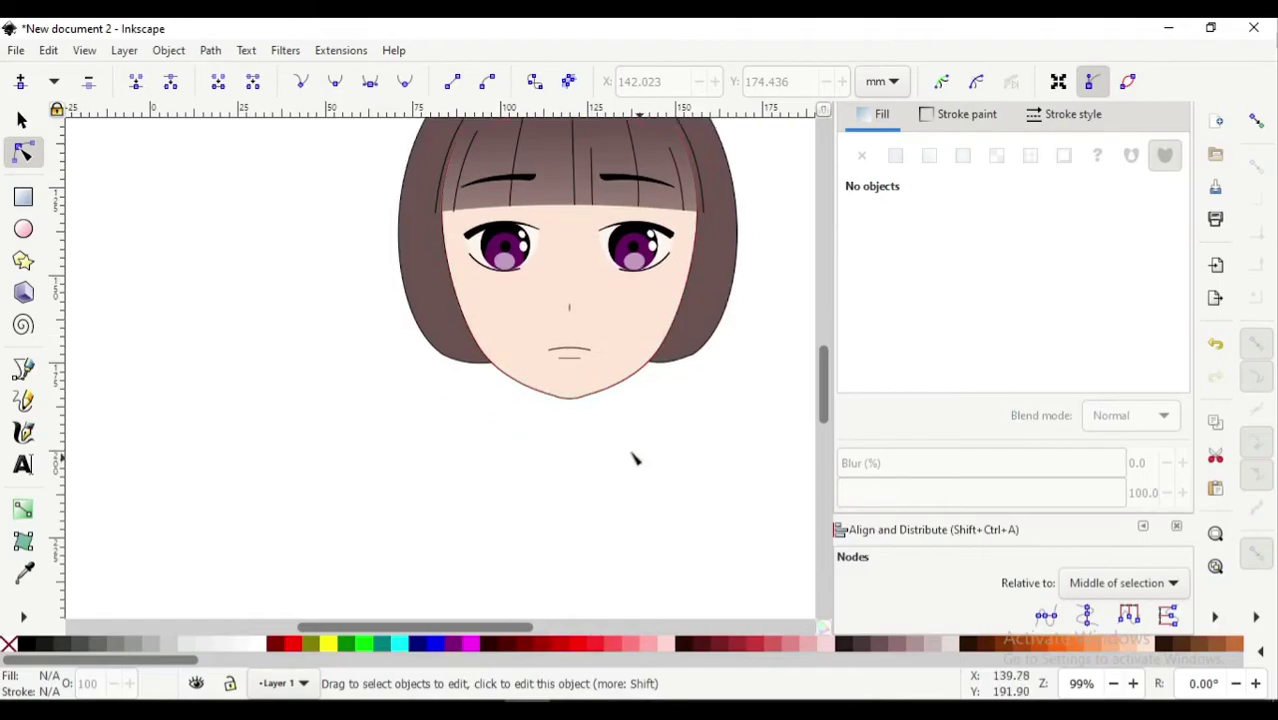
Draw a closed four-corner neck outline extending below the chin
click(23, 198)
scroll(230, 362, right, 1)
scroll(265, 330, right, 1)
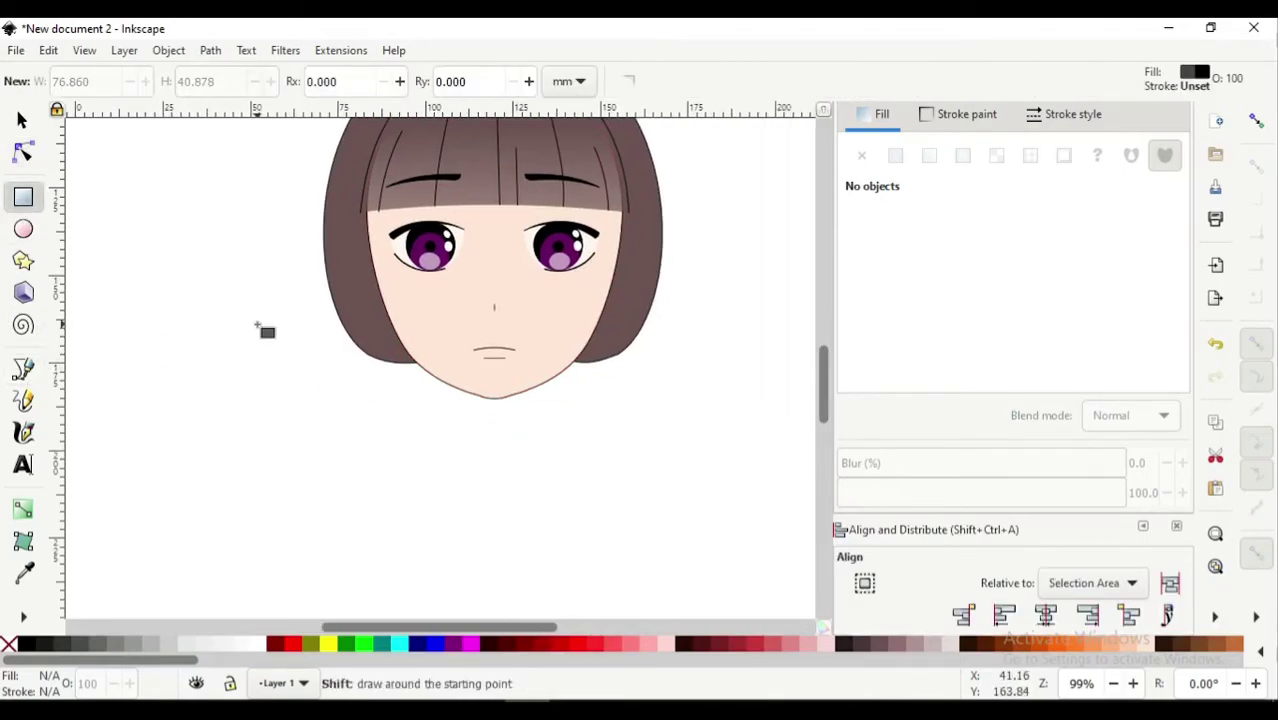
ctrl+scroll(245, 340, up, 1)
scroll(452, 385, right, 3)
key(b)
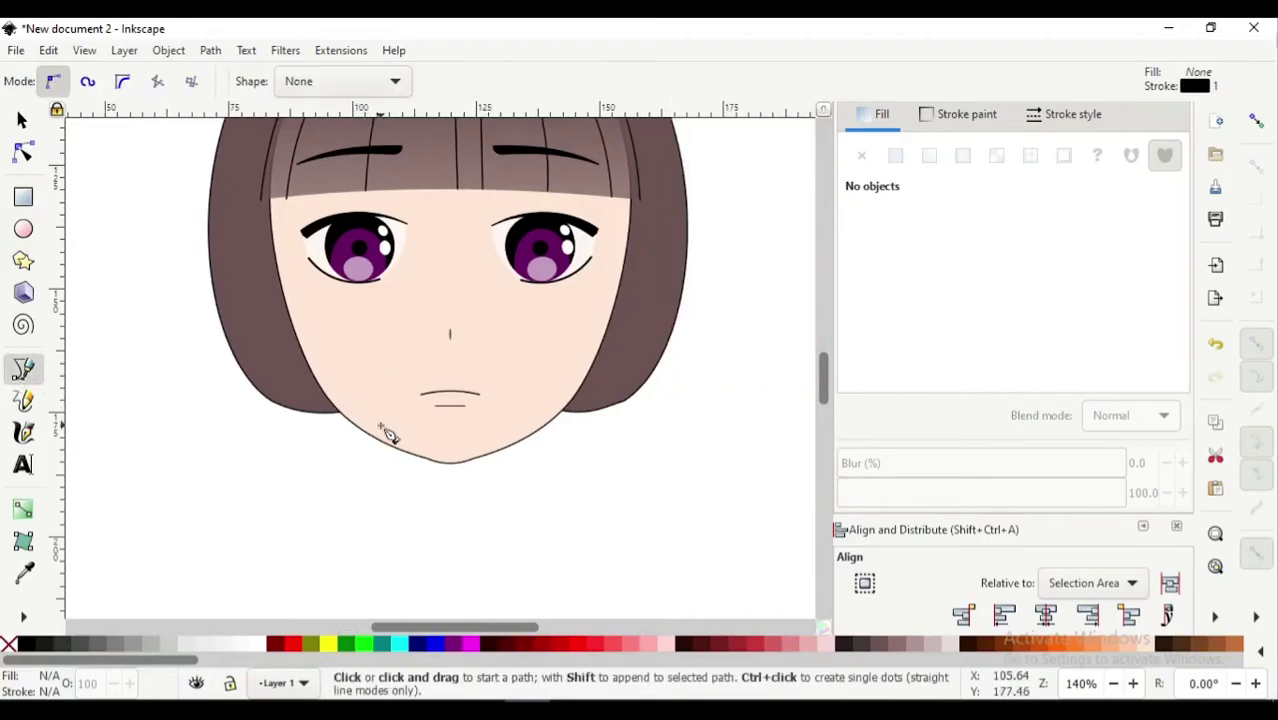
click(364, 408)
ctrl+scroll(366, 414, down, 1)
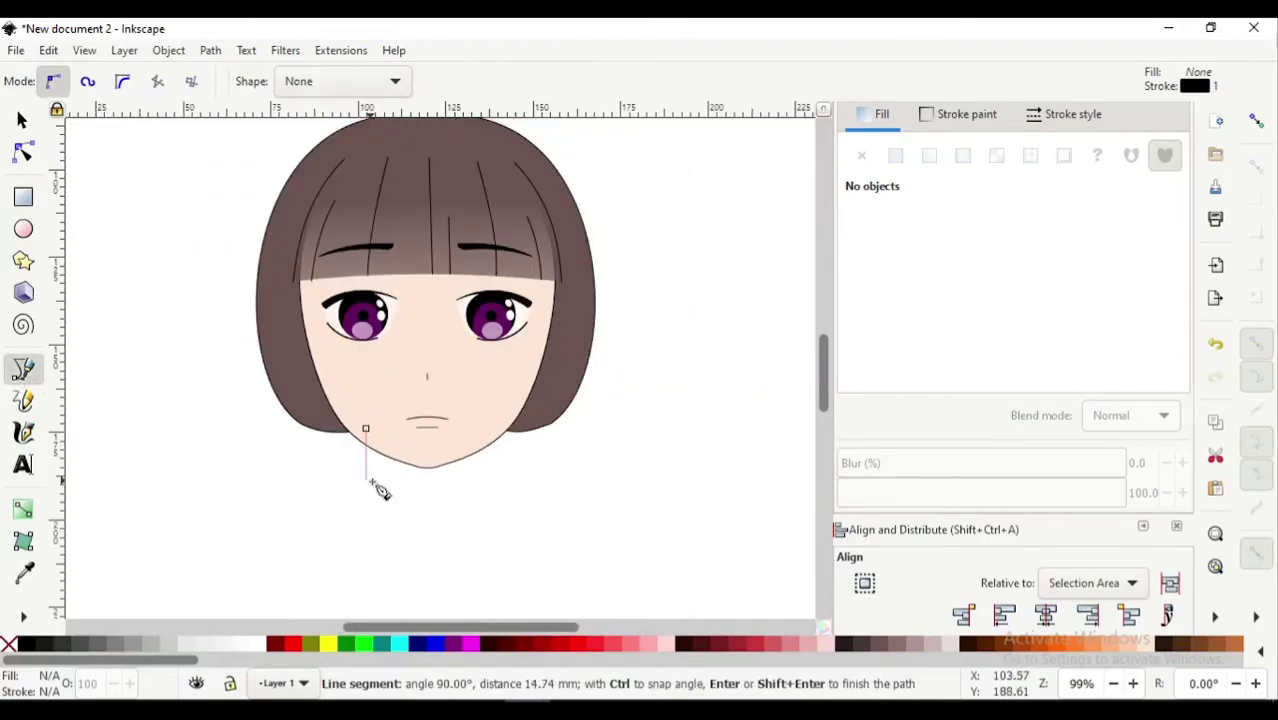
ctrl+scroll(385, 497, up, 1)
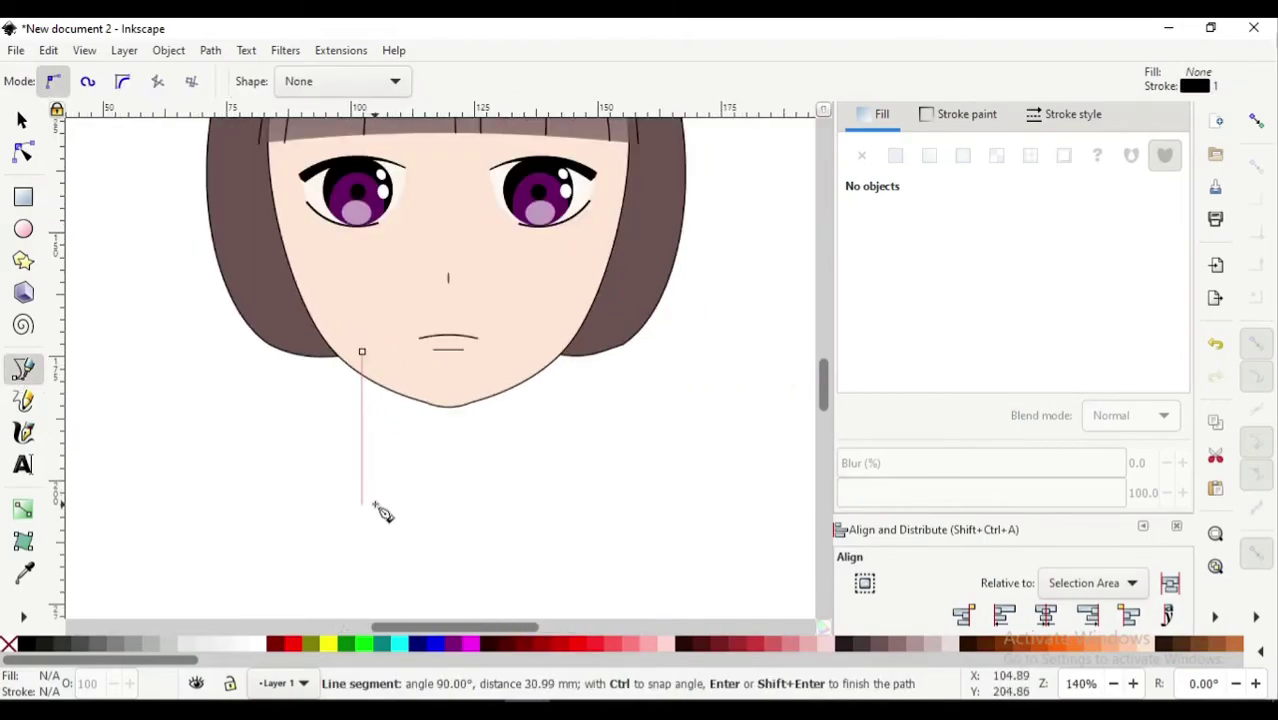
ctrl+click(374, 503)
ctrl+click(530, 503)
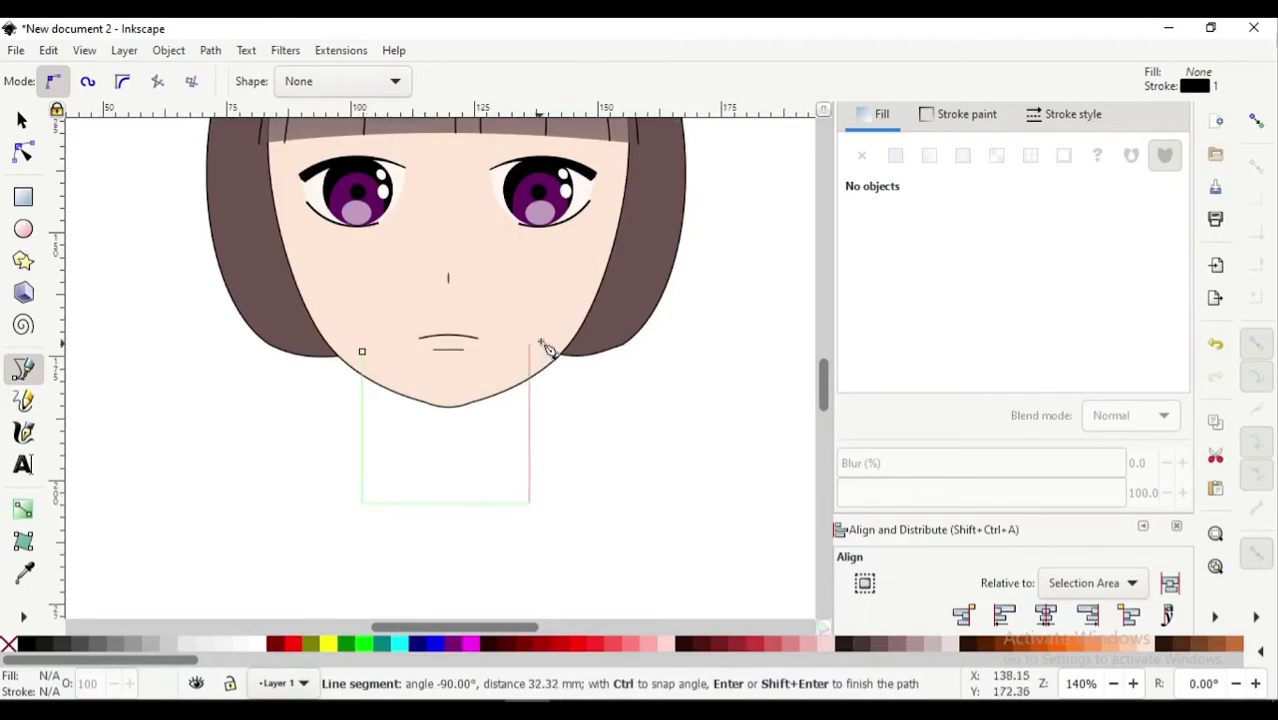
ctrl+click(541, 348)
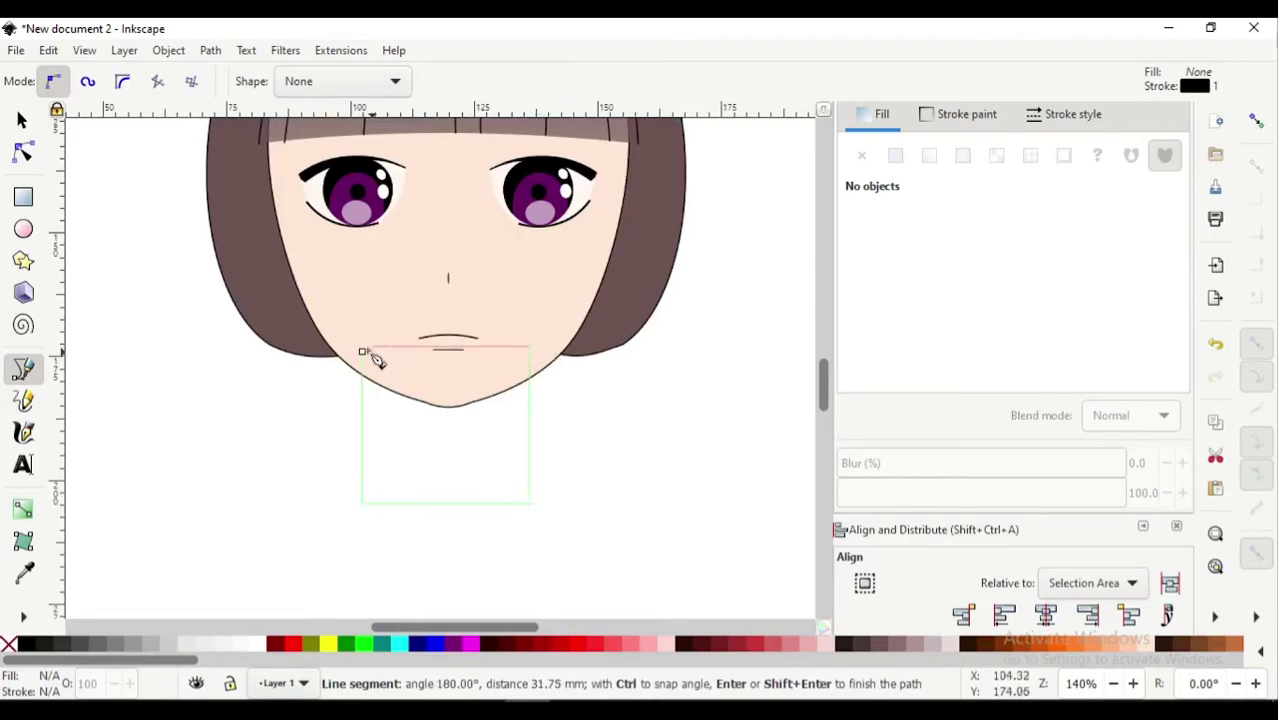
ctrl+click(447, 378)
Curve the neck's left and right edges inward
key(s)
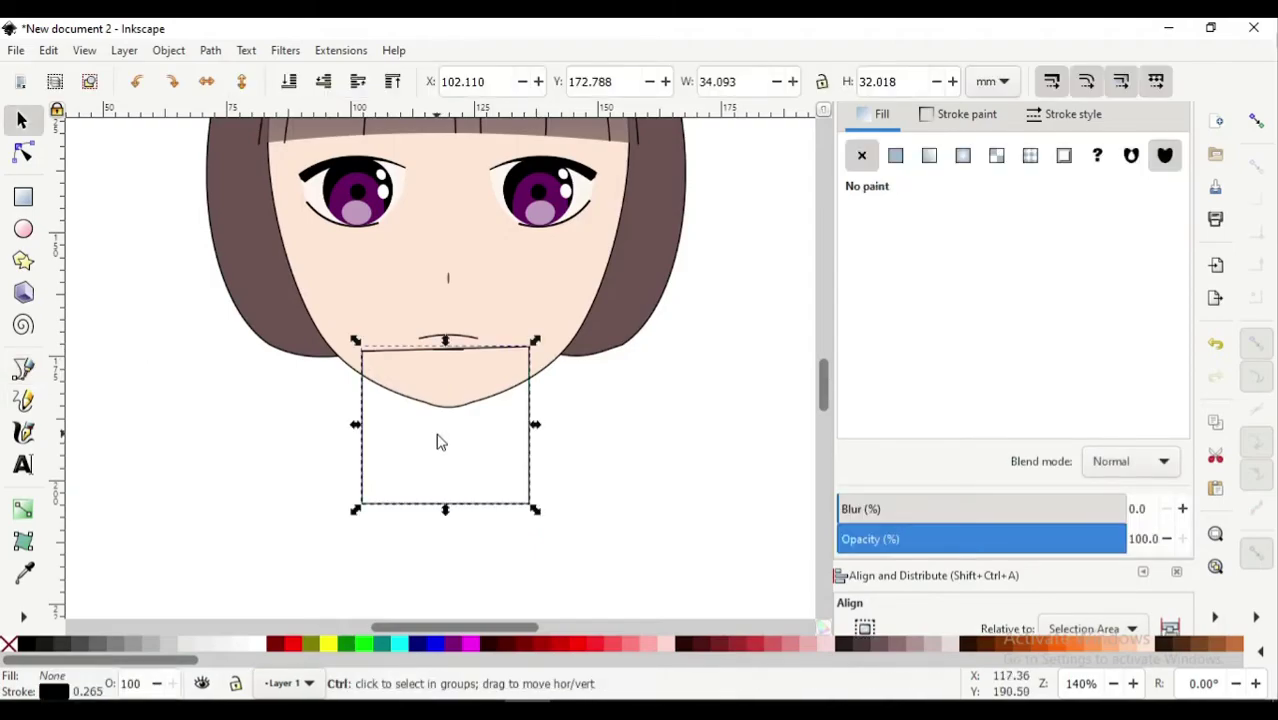
ctrl+scroll(437, 437, up, 1)
click(26, 155)
drag(335, 436, 358, 442)
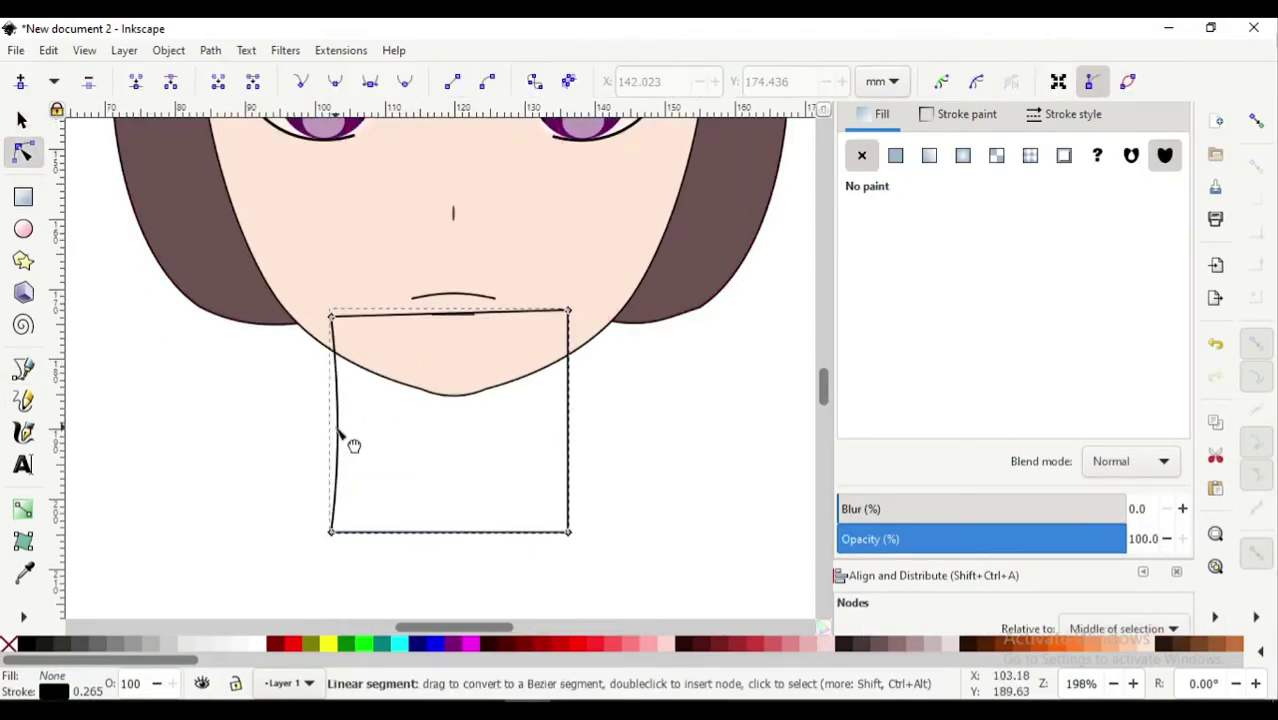
drag(584, 443, 575, 447)
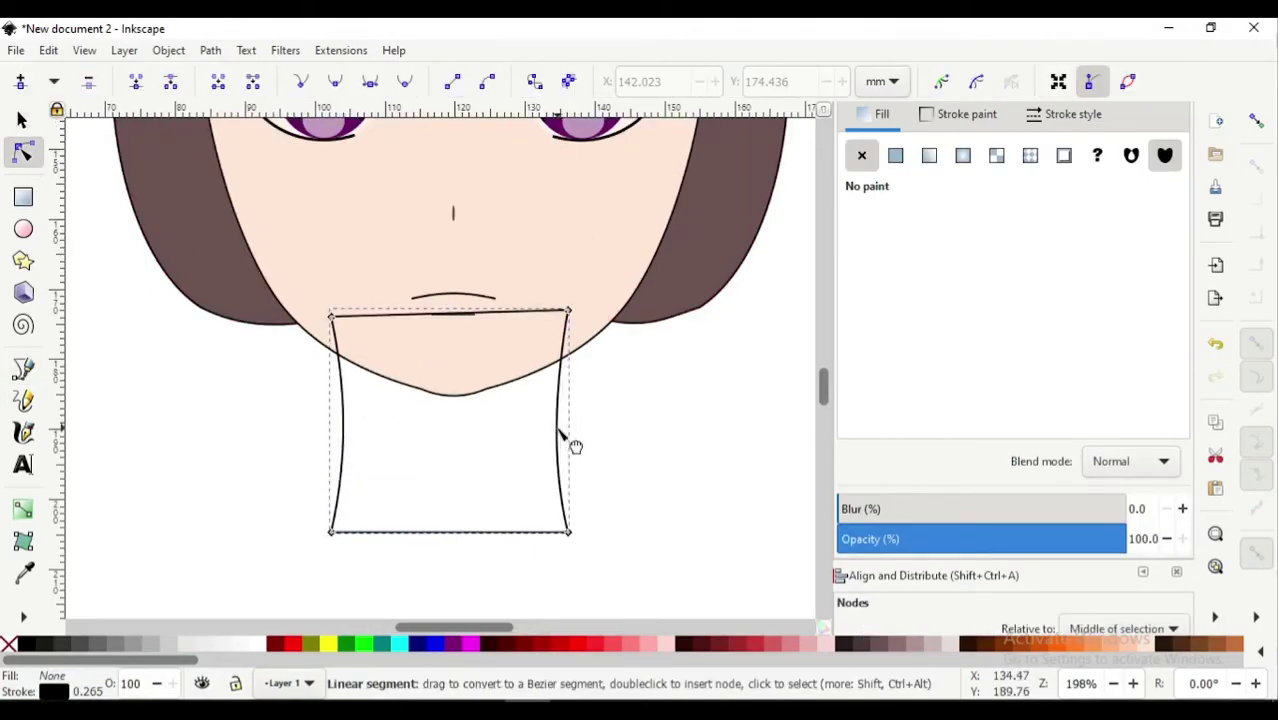
Centre the neck horizontally on the face and send it behind the face
key(s)
shift+click(633, 251)
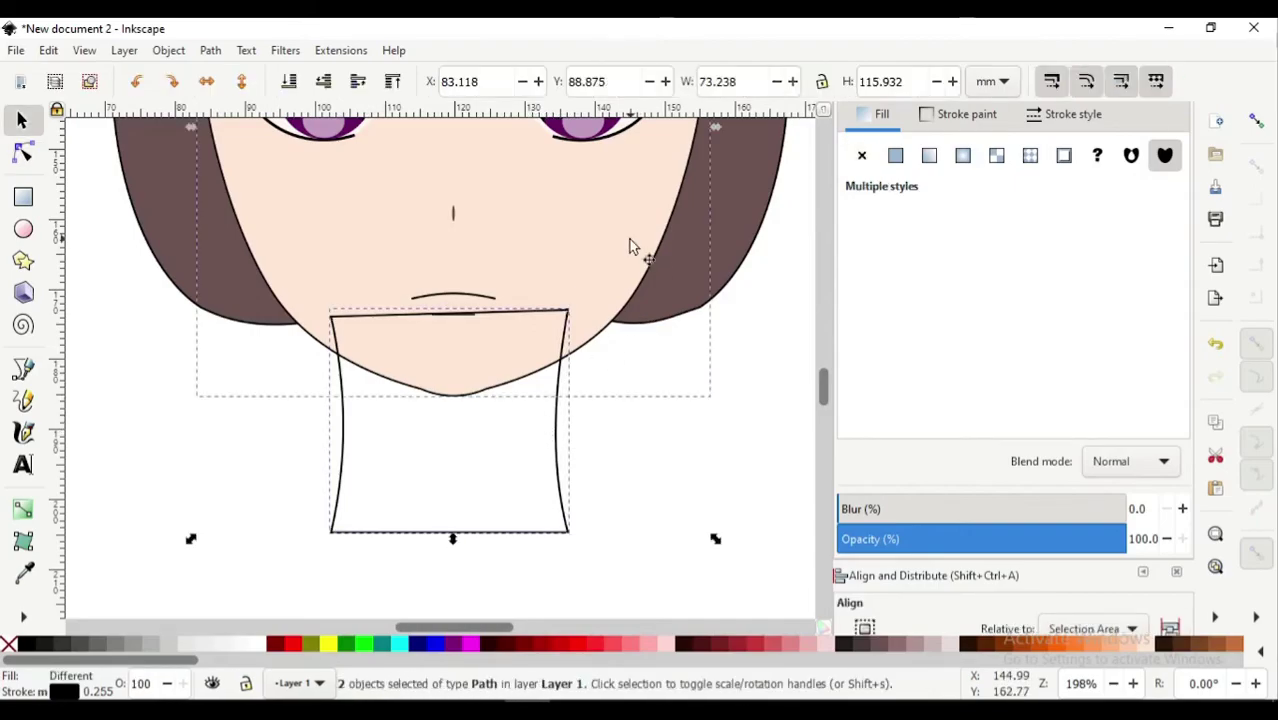
key(ctrl+shift+a)
click(1045, 404)
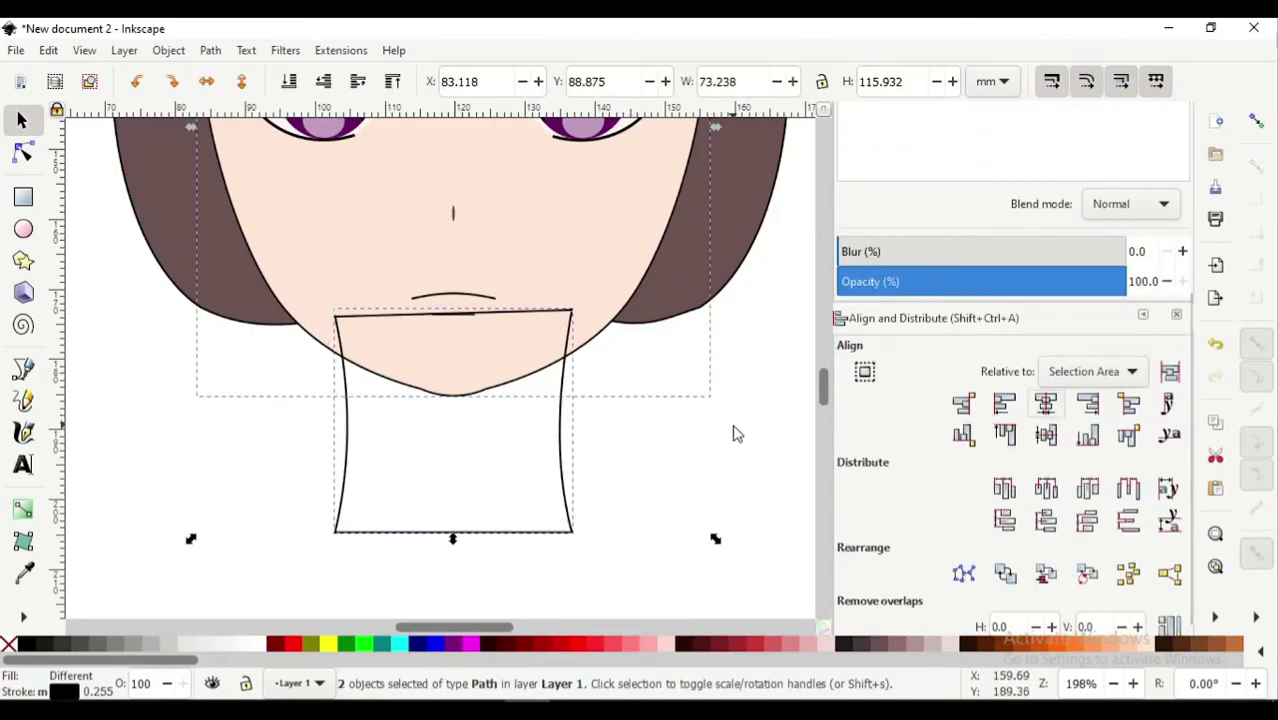
click(580, 458)
click(560, 458)
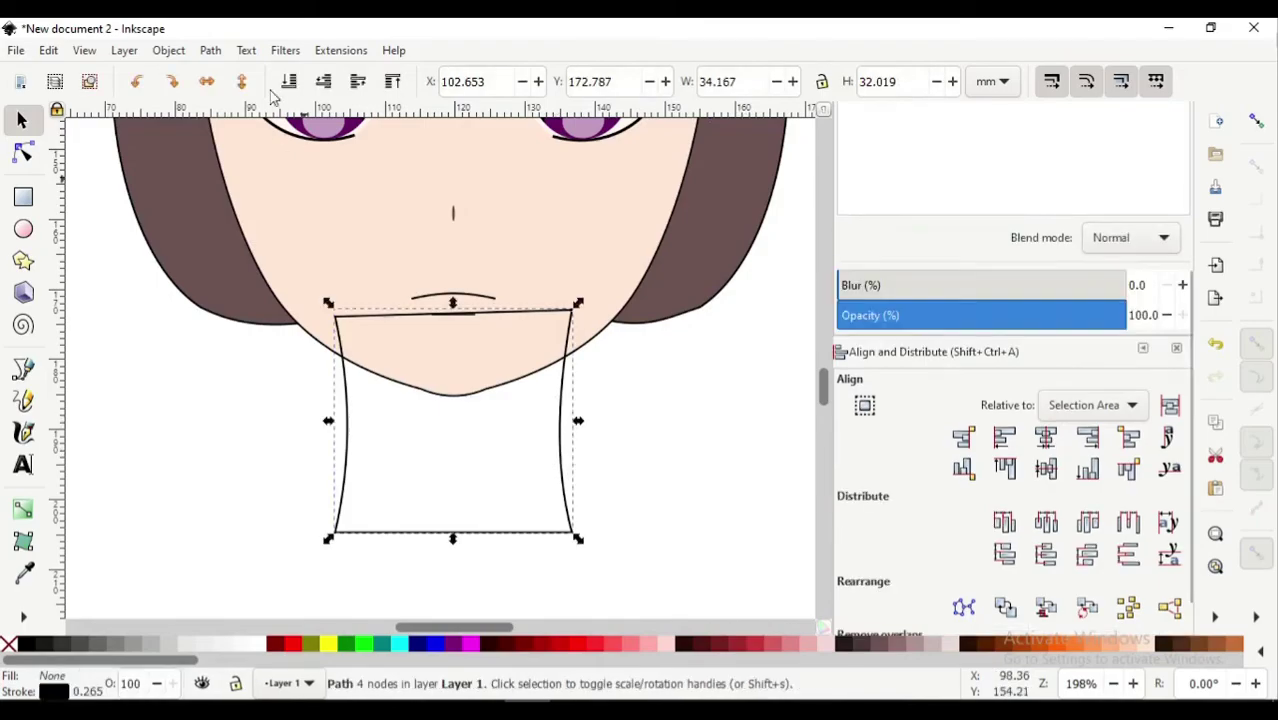
click(289, 81)
Fill the neck with the face's skin colour using the dropper
click(25, 574)
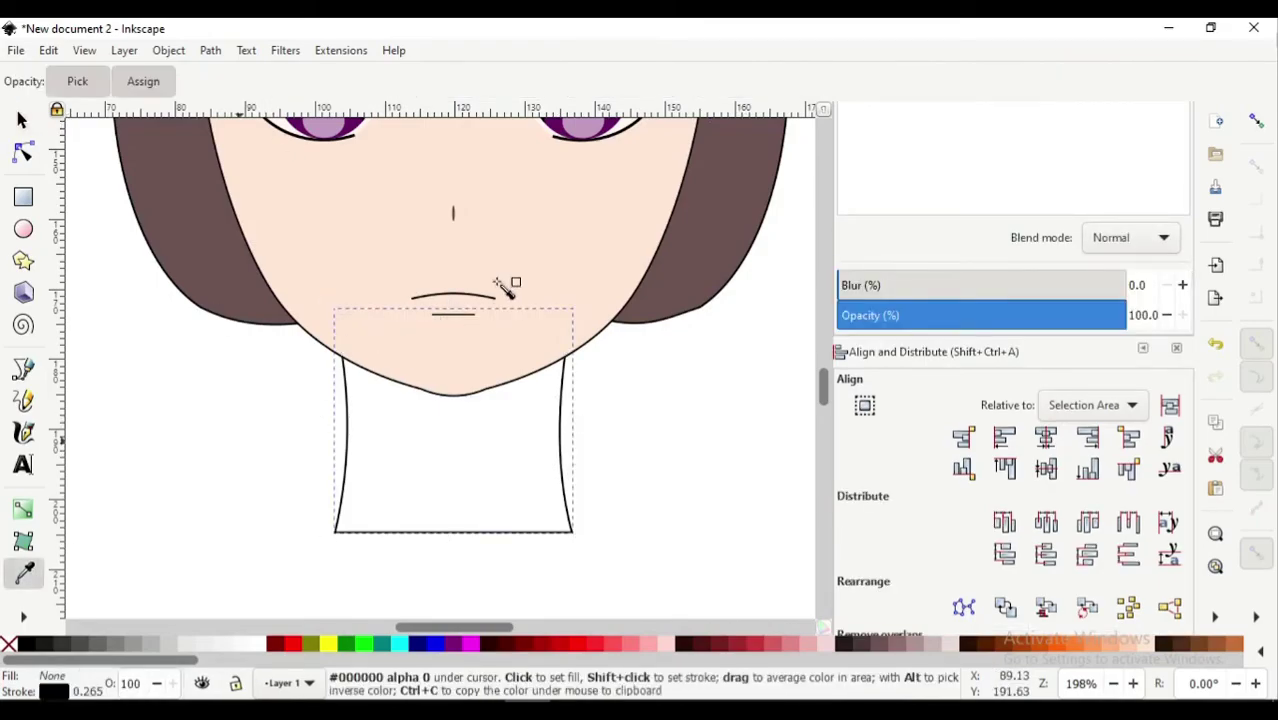
click(536, 272)
scroll(437, 337, down, 2)
scroll(437, 337, down, 2)
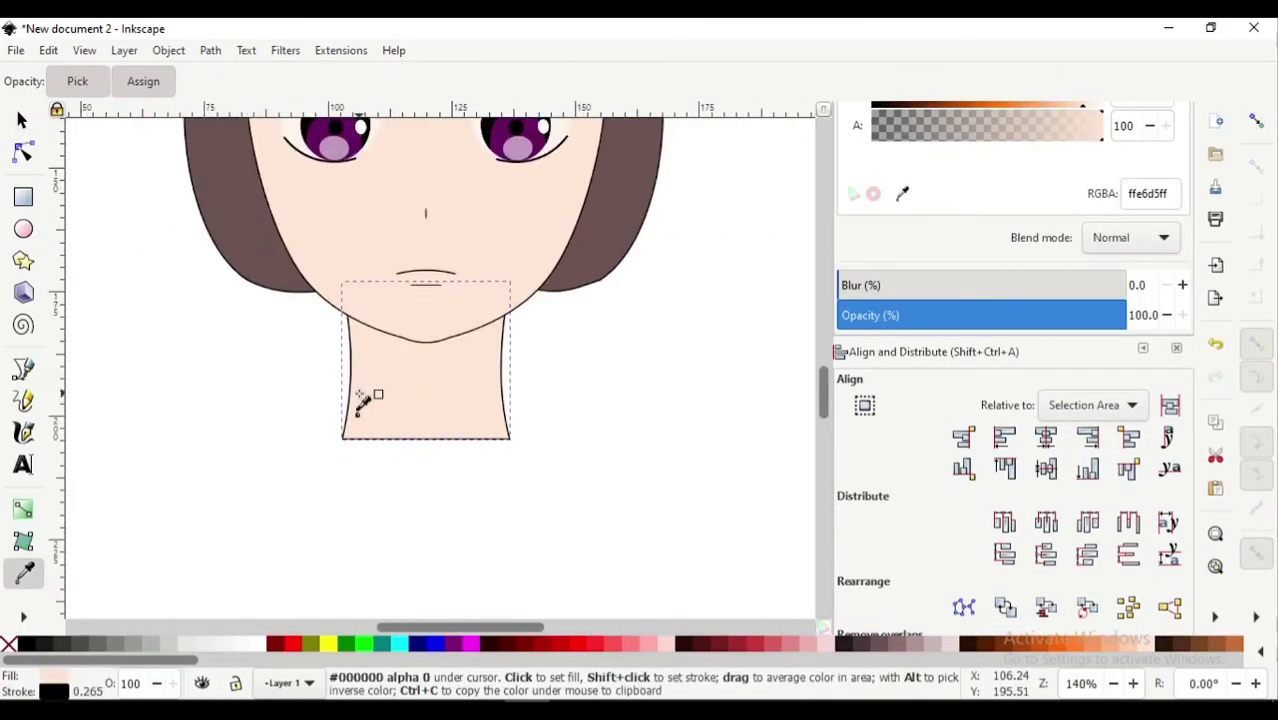
Bend the neck's bottom edge into a gentle downward curve
click(35, 119)
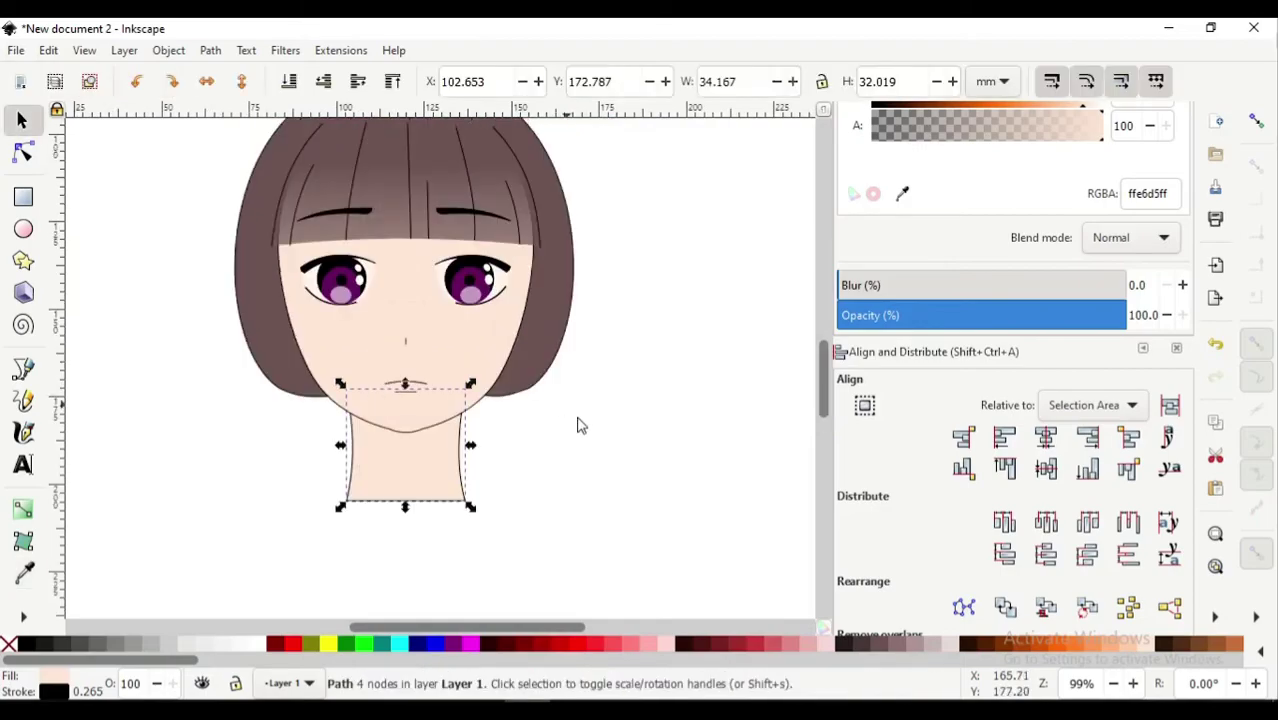
click(477, 480)
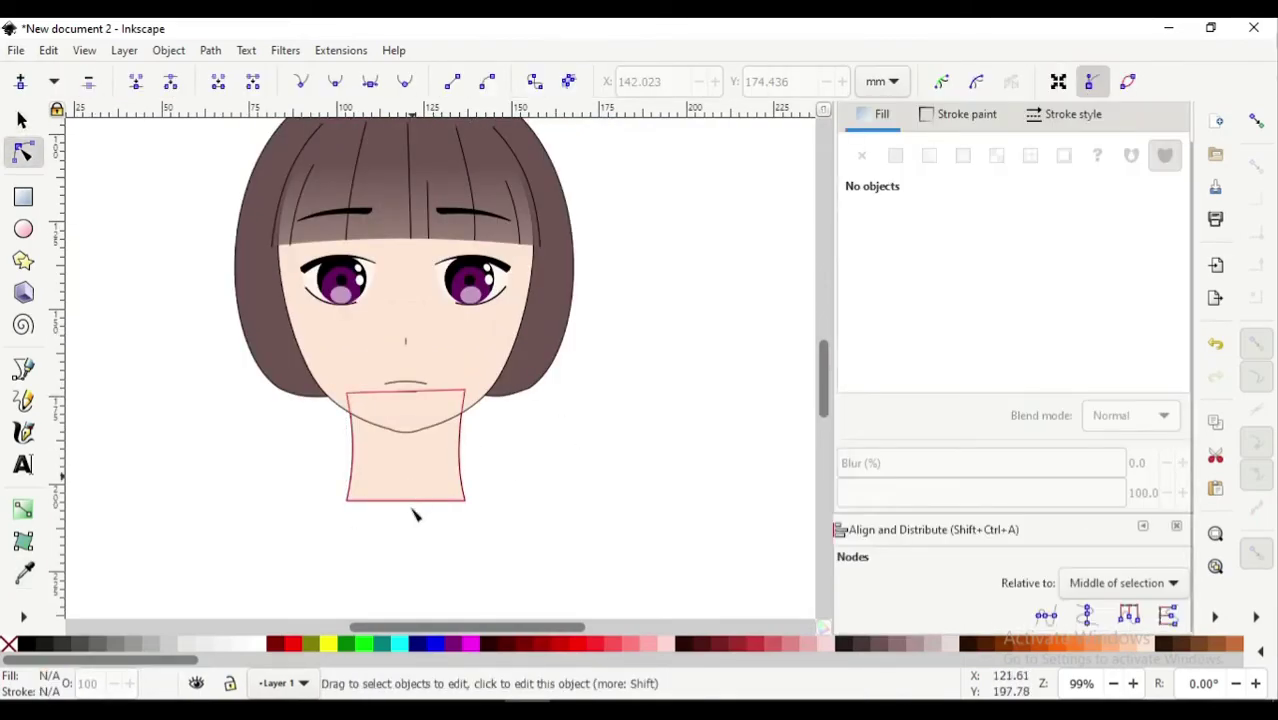
click(416, 514)
drag(416, 514, 422, 533)
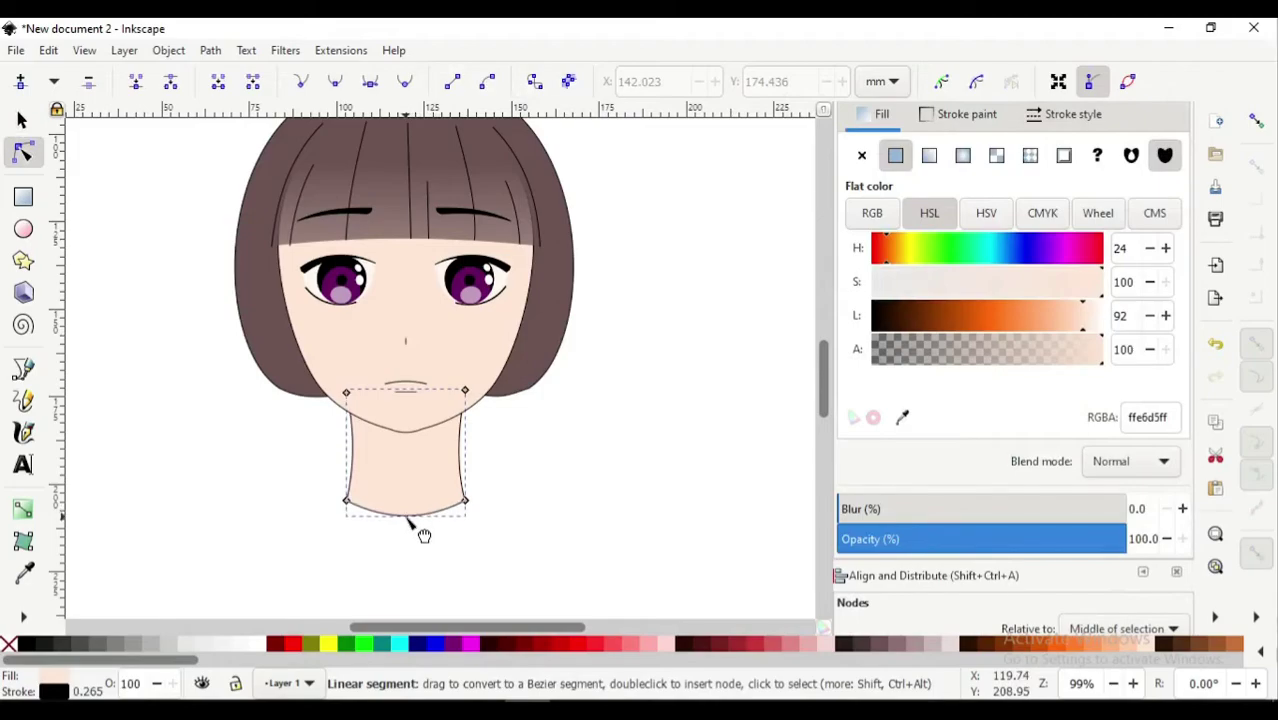
click(575, 452)
scroll(562, 447, up, 2)
scroll(562, 447, down, 1)
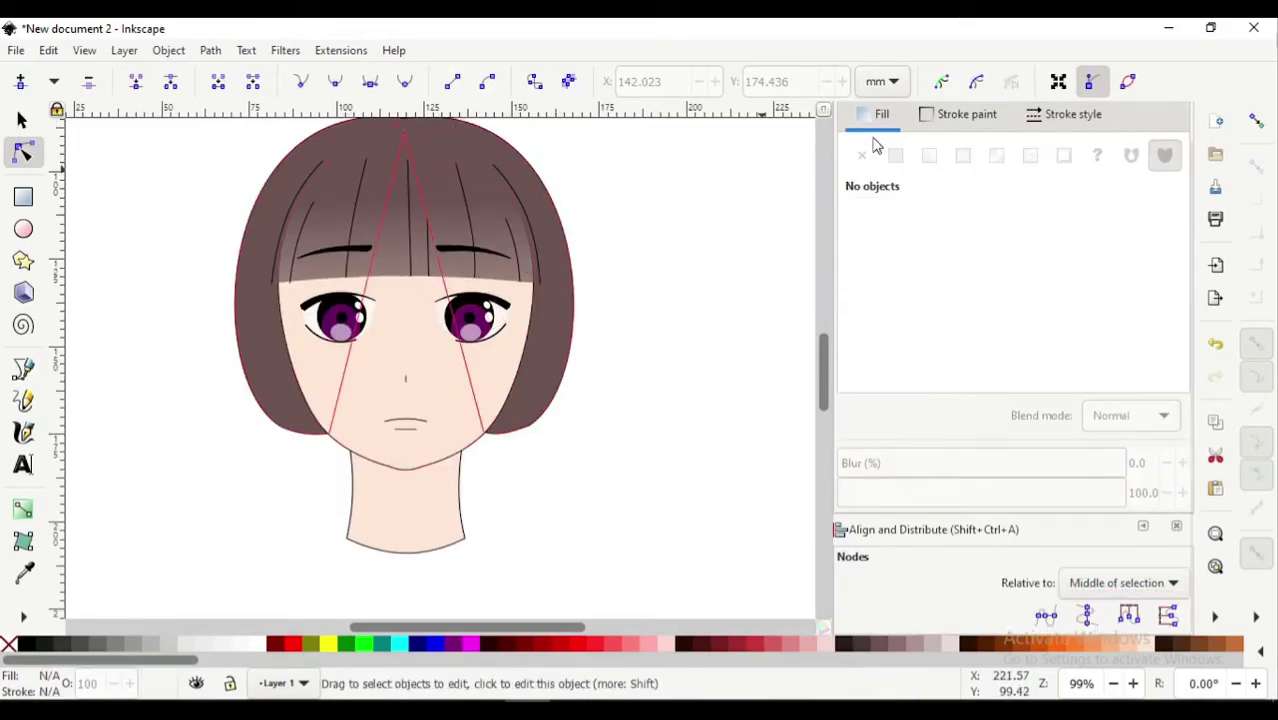
ctrl+scroll(692, 214, up, 1)
scroll(630, 230, left, 2)
scroll(728, 202, left, 1)
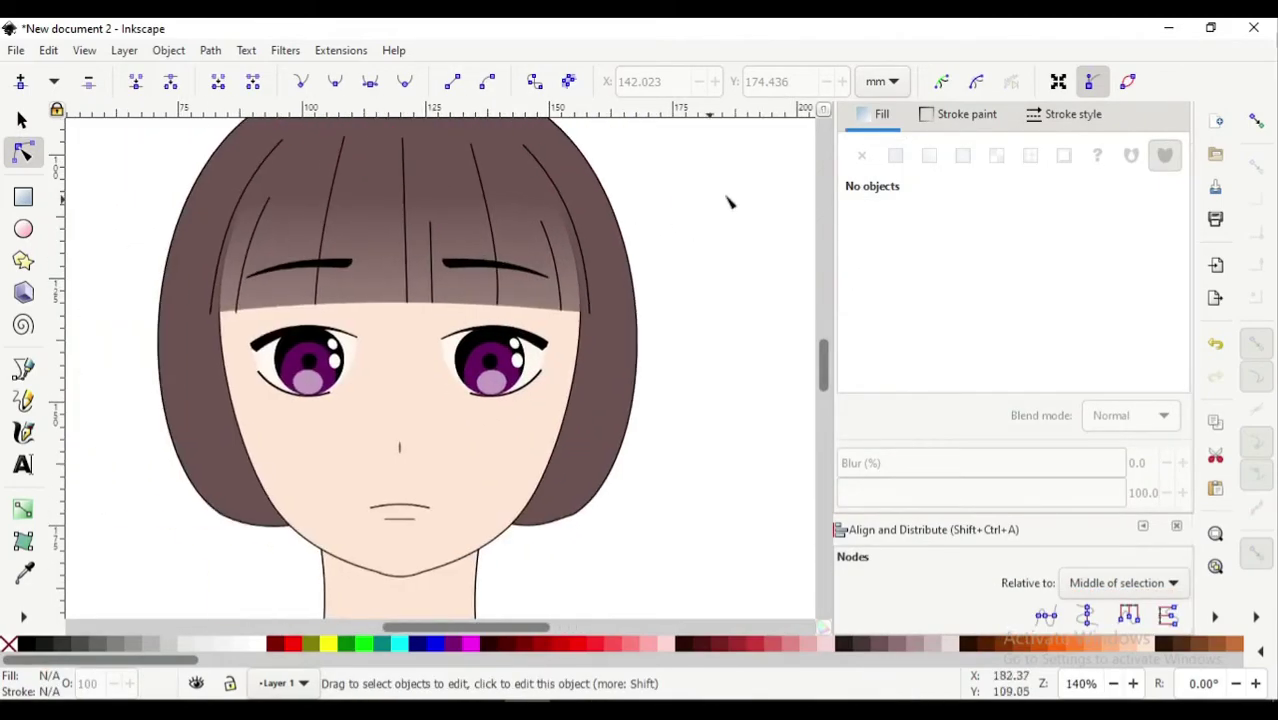
click(22, 120)
Draw a line above the left eye and bend it into a thin arc
scroll(271, 279, down, 2)
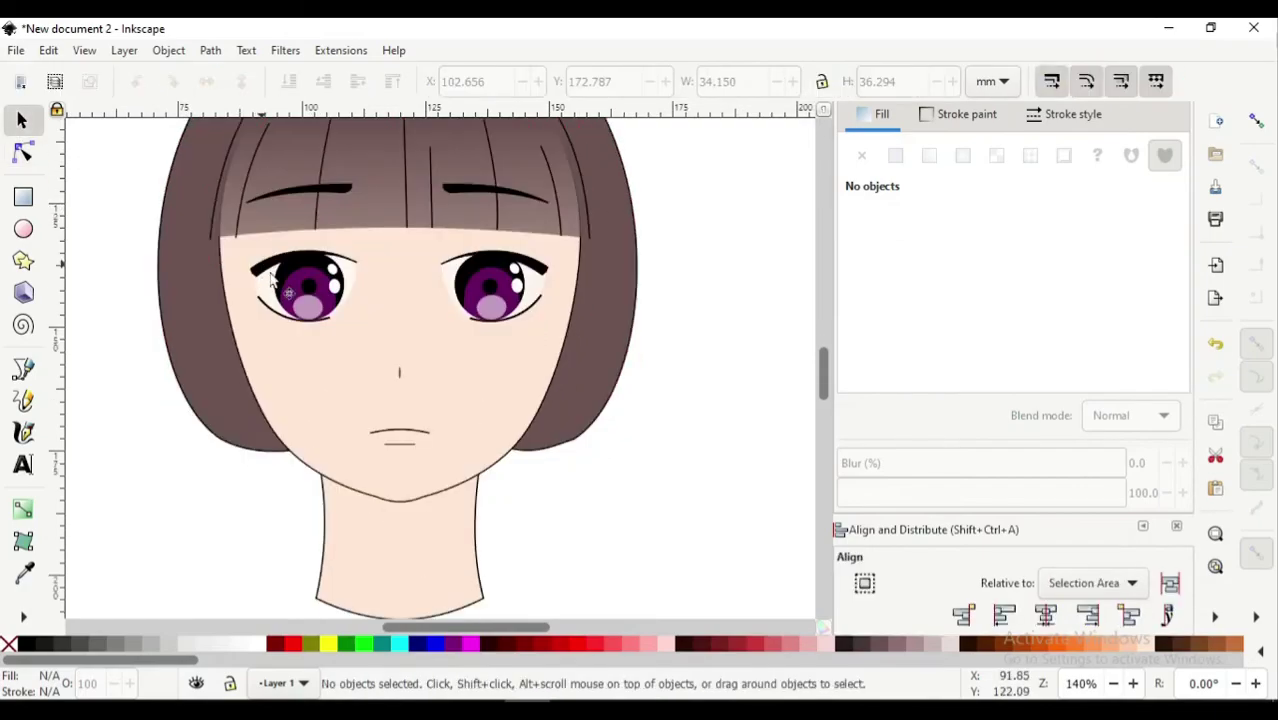
ctrl+scroll(271, 279, up, 1)
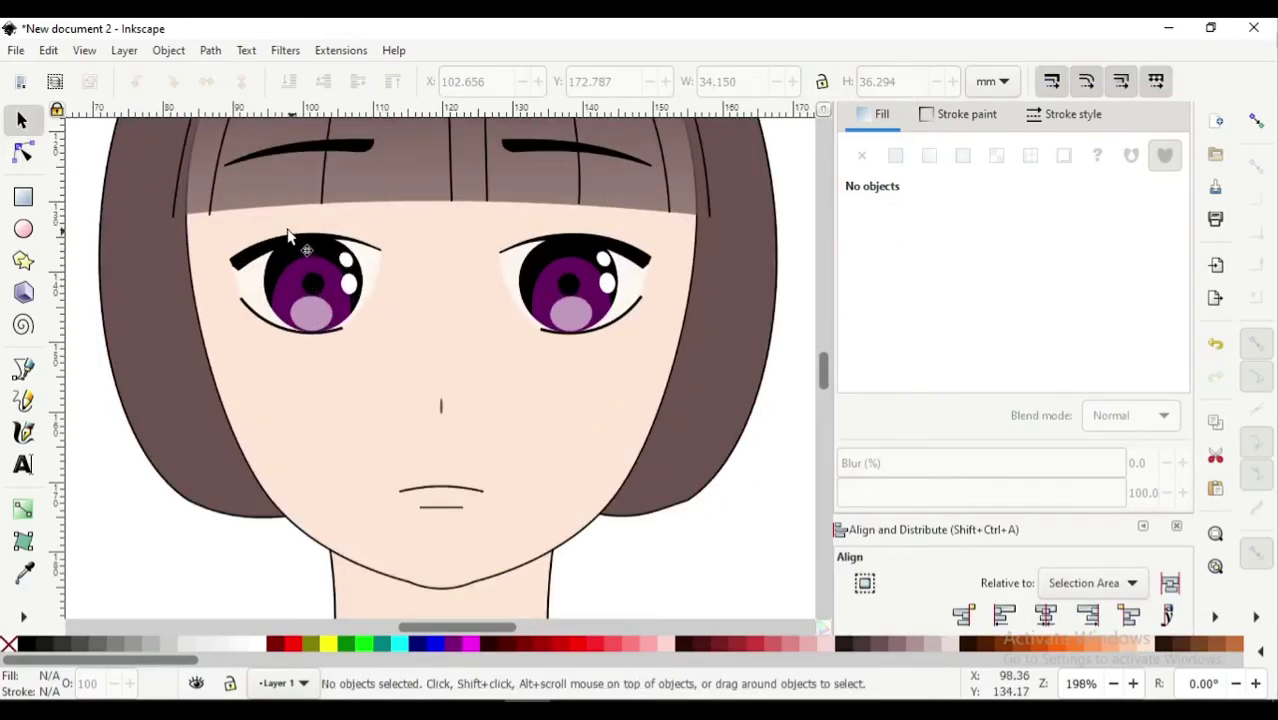
scroll(270, 270, up, 1)
ctrl+scroll(285, 315, up, 1)
ctrl+scroll(250, 313, up, 1)
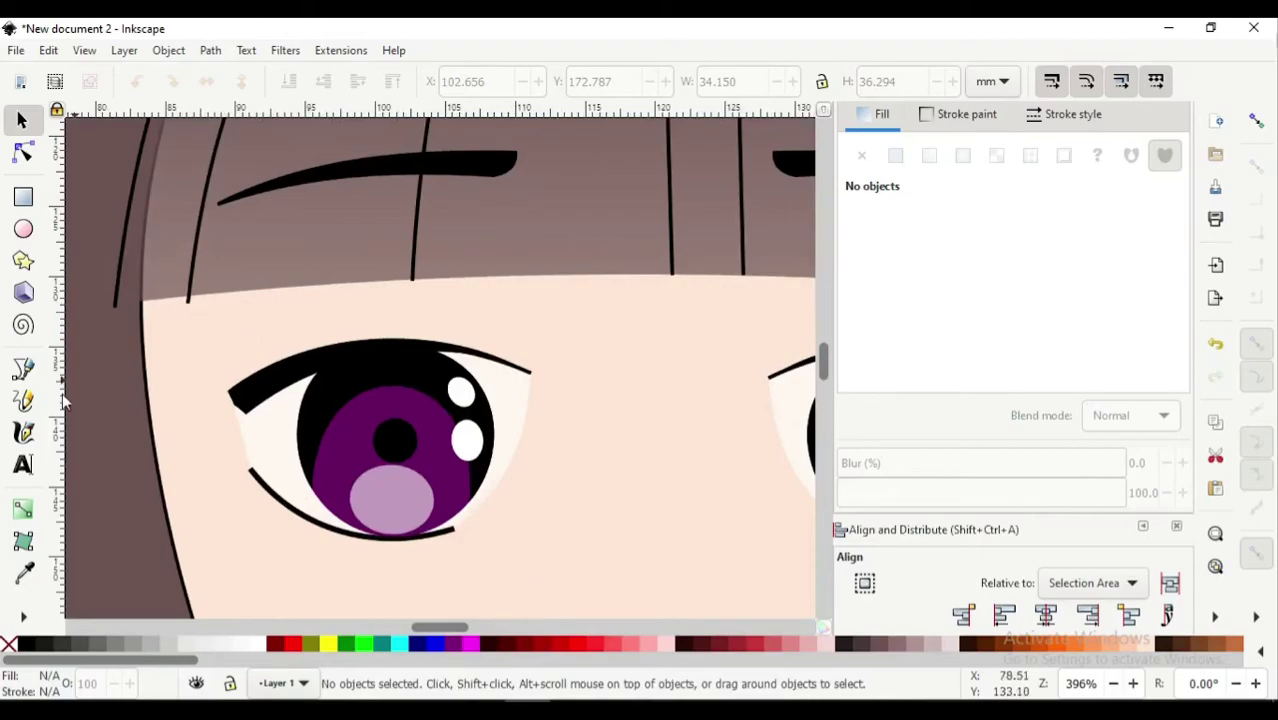
click(22, 370)
click(233, 361)
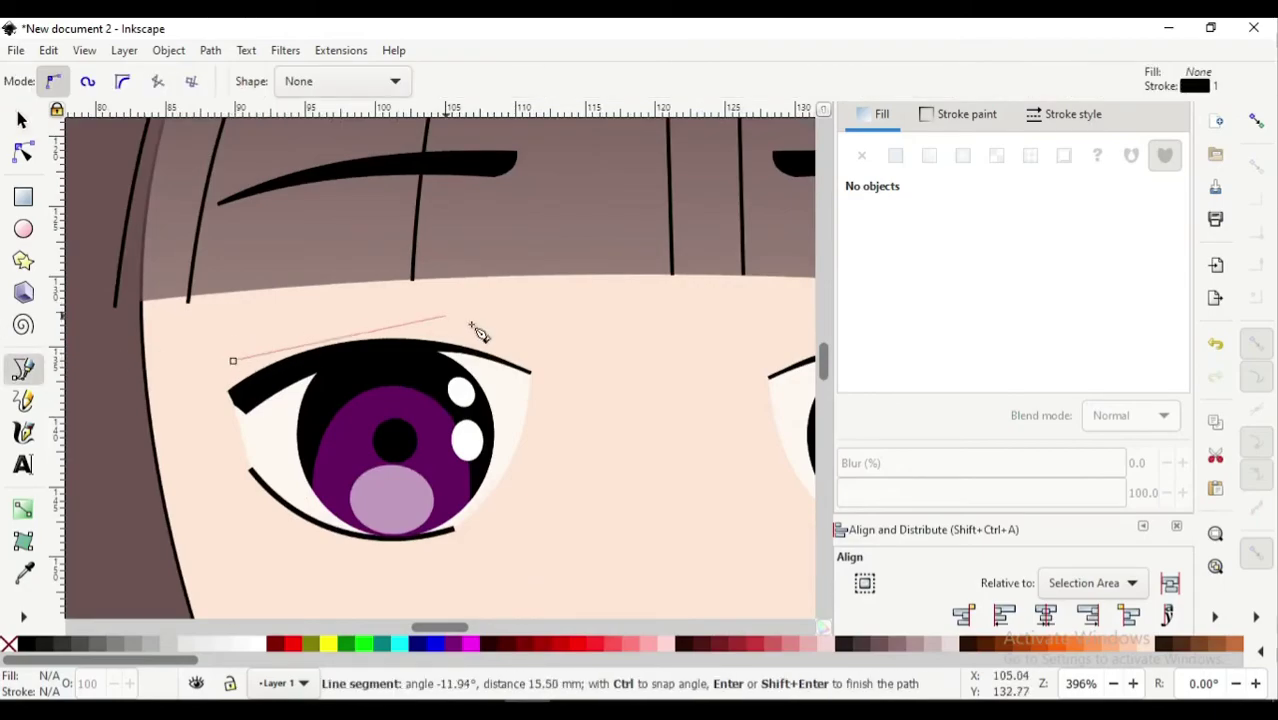
key(Return)
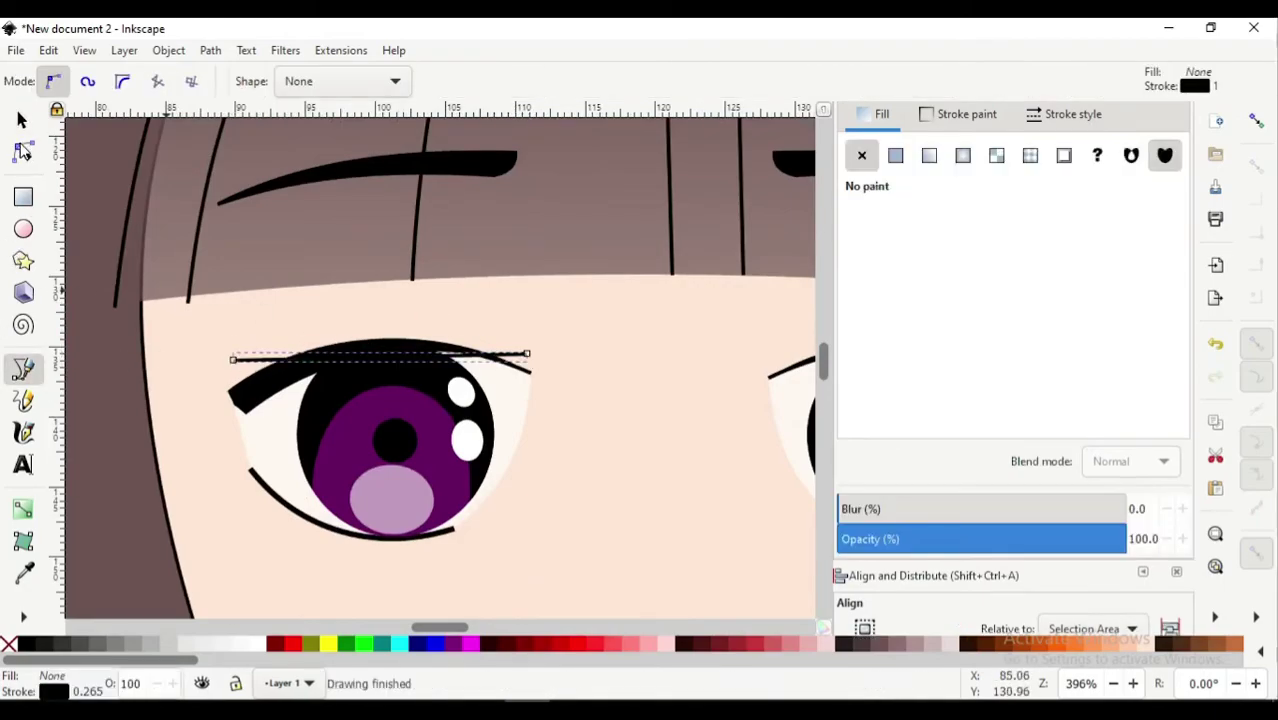
click(22, 151)
mouse_move(405, 357)
mouse_down()
mouse_move(415, 343)
mouse_move(386, 336)
mouse_move(370, 362)
mouse_up()
Duplicate the arc and move the copy 37.80 mm across above the right eye
key(minus)
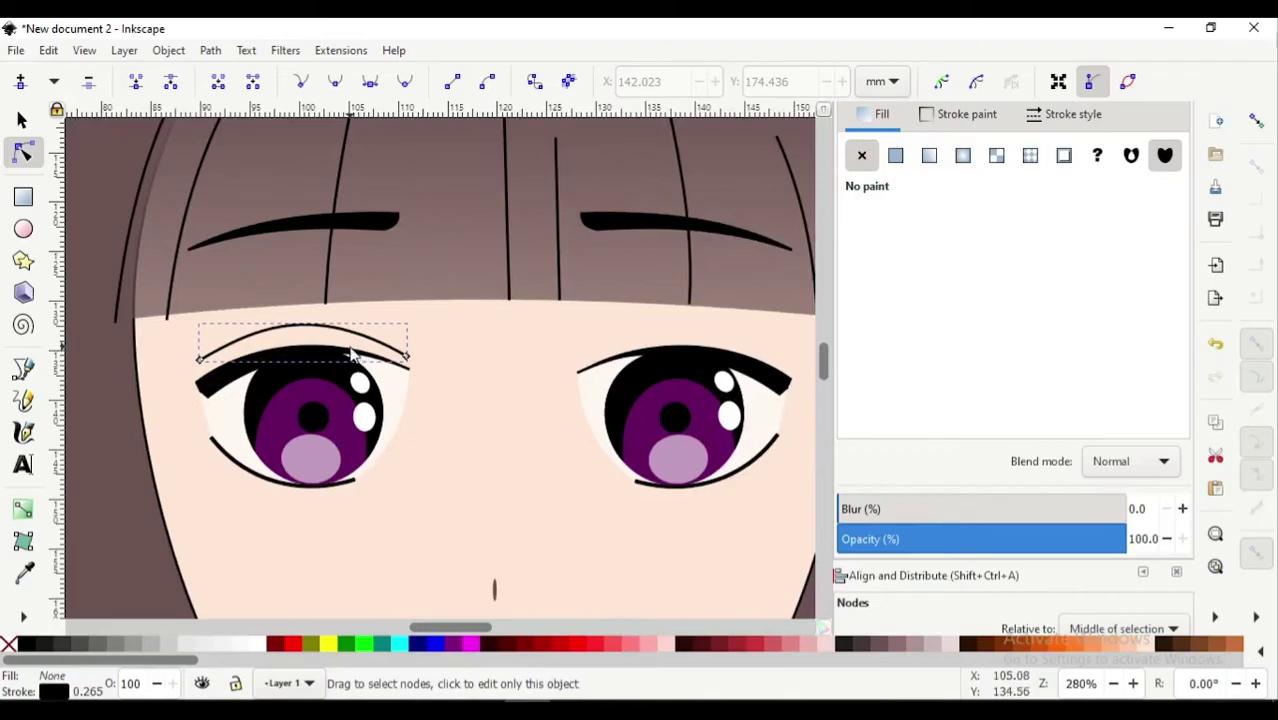
key(s)
scroll(135, 432, down, 2)
key(Escape)
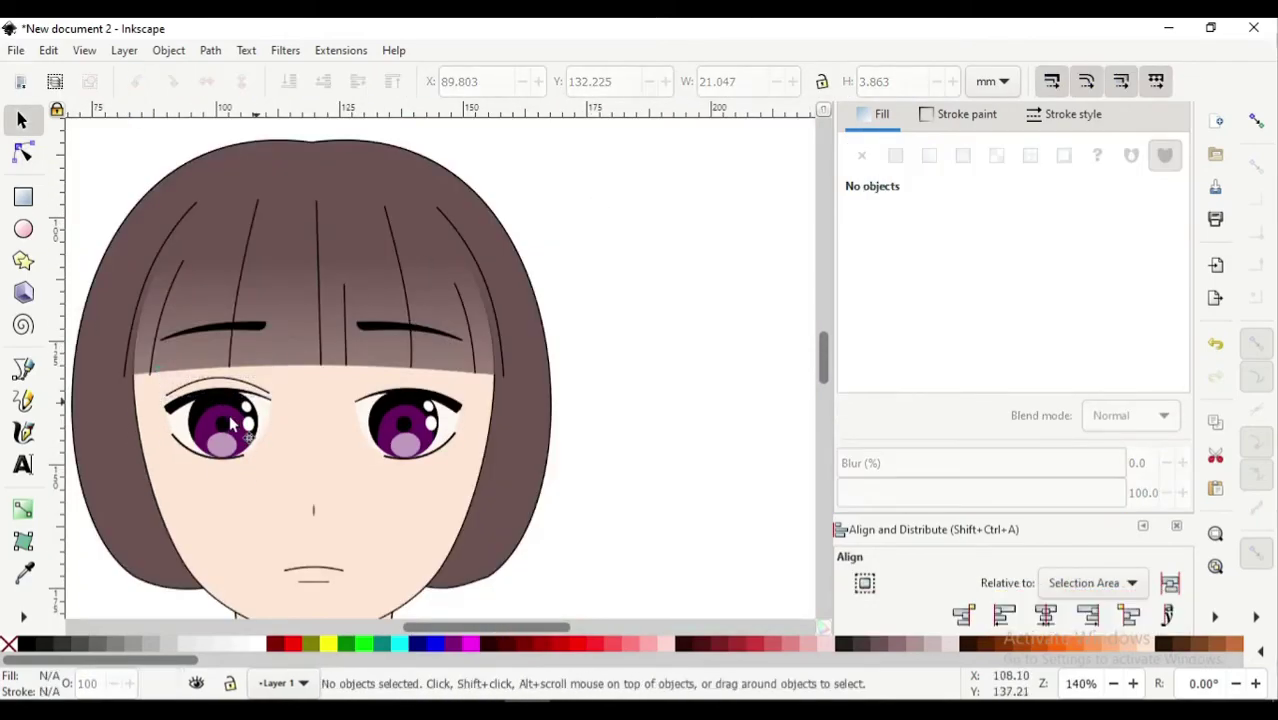
scroll(400, 360, left, 2)
scroll(286, 388, up, 2)
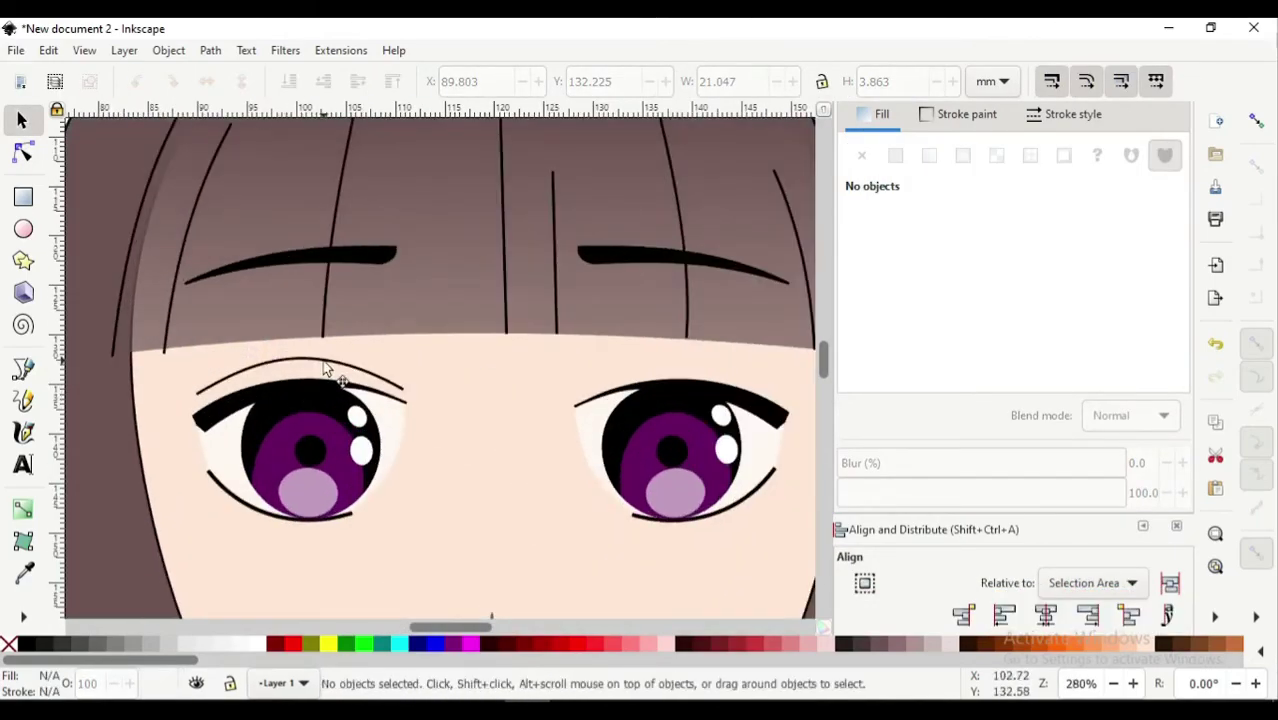
click(323, 368)
right_click(324, 368)
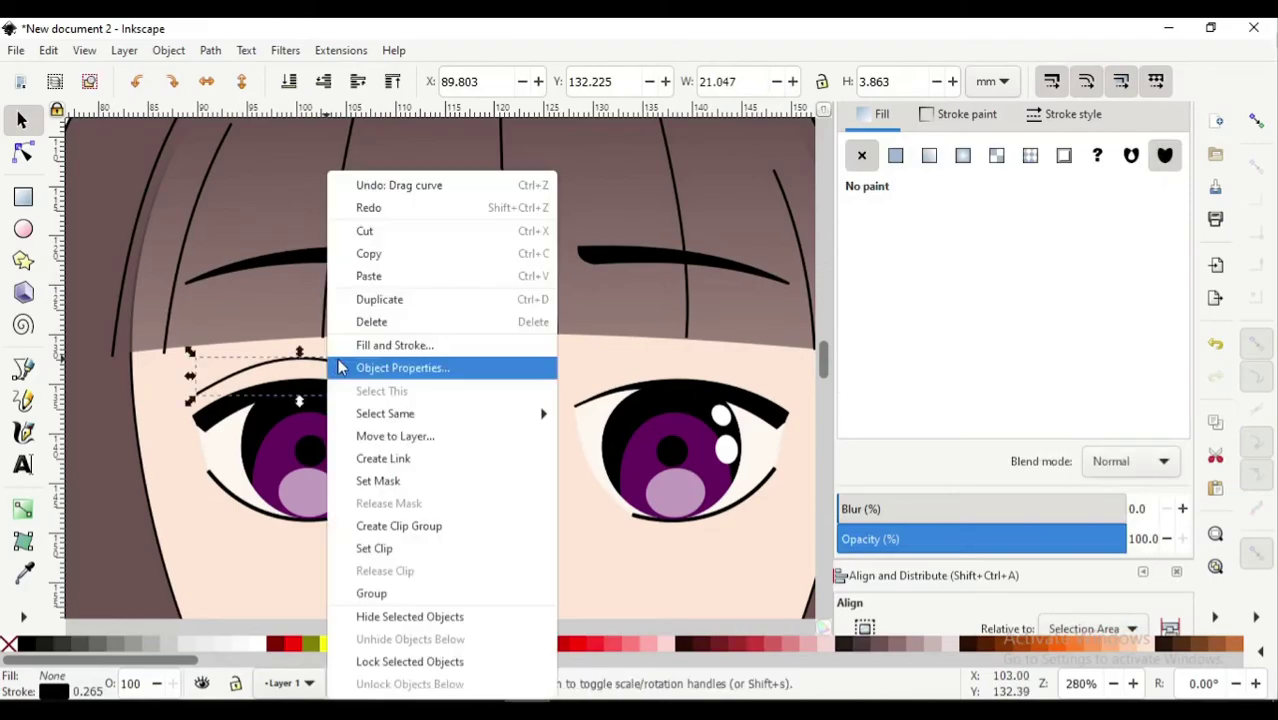
click(400, 301)
drag(342, 371, 722, 372)
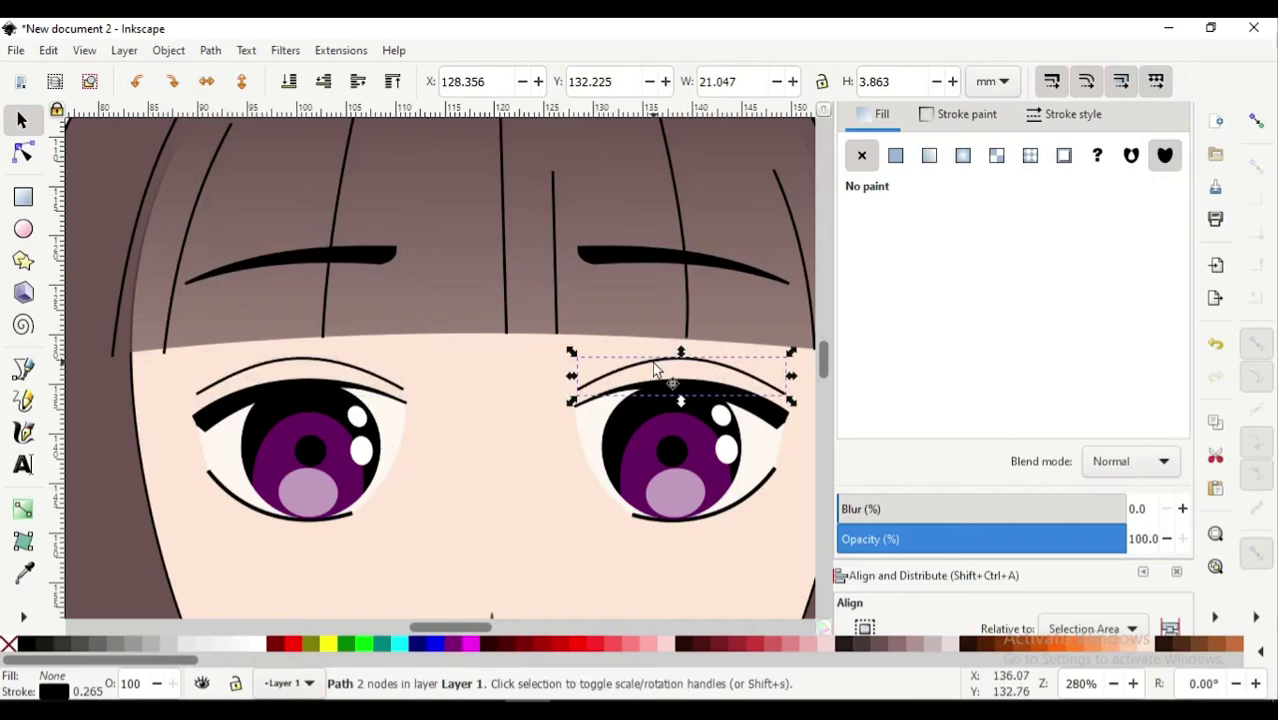
ctrl+scroll(600, 380, down, 2)
key(Escape)
scroll(318, 280, down, 2)
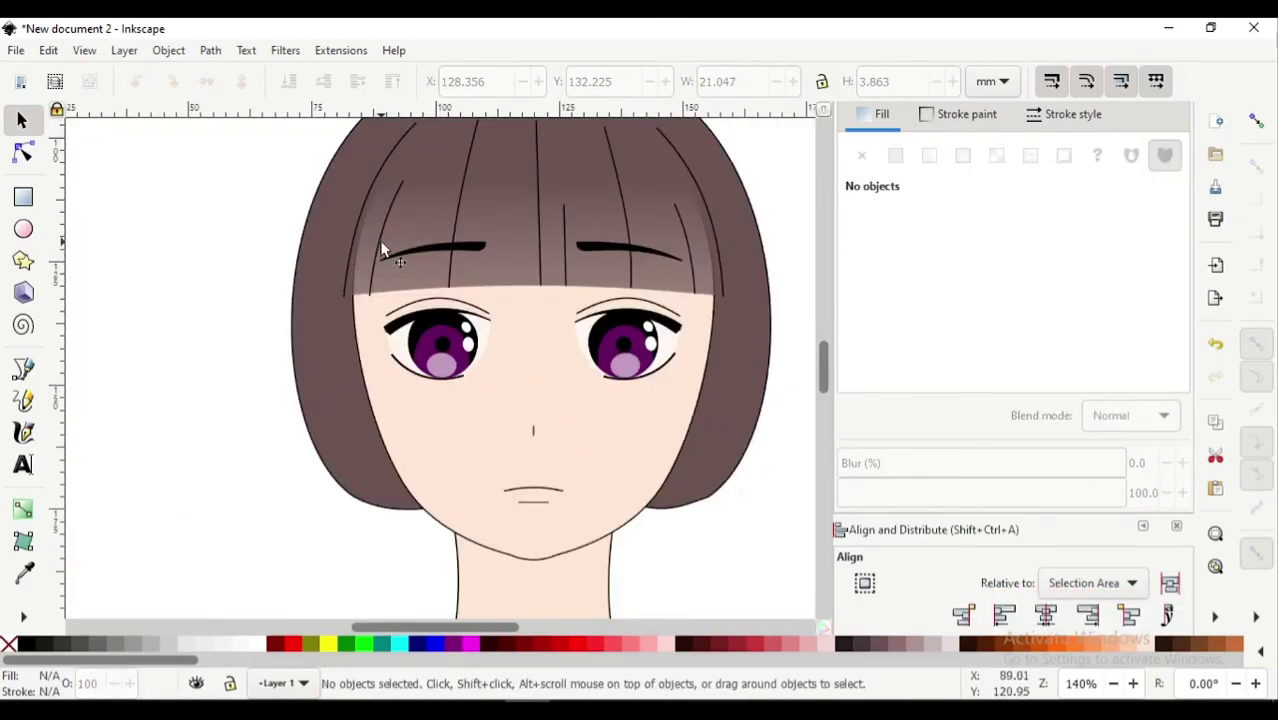
ctrl+scroll(455, 305, up, 1)
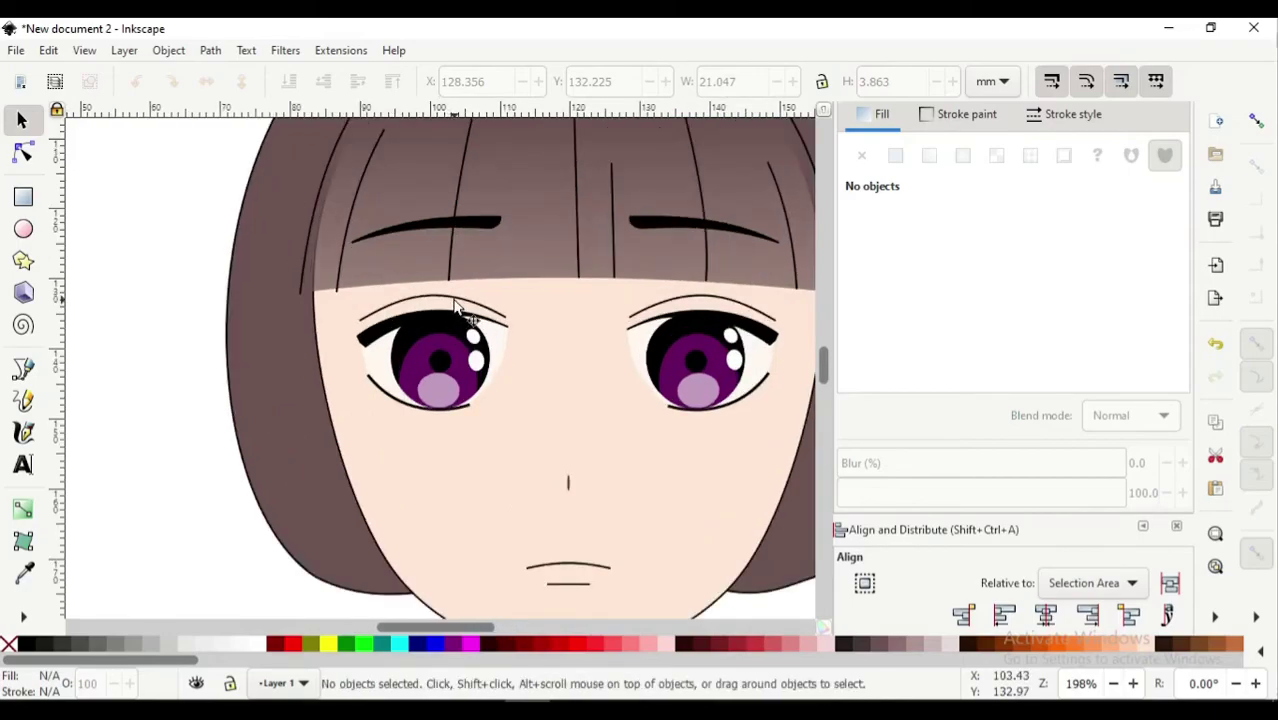
Change the left crease's stroke colour from black to a muted brown, 73492dff
click(455, 305)
ctrl+scroll(460, 305, up, 1)
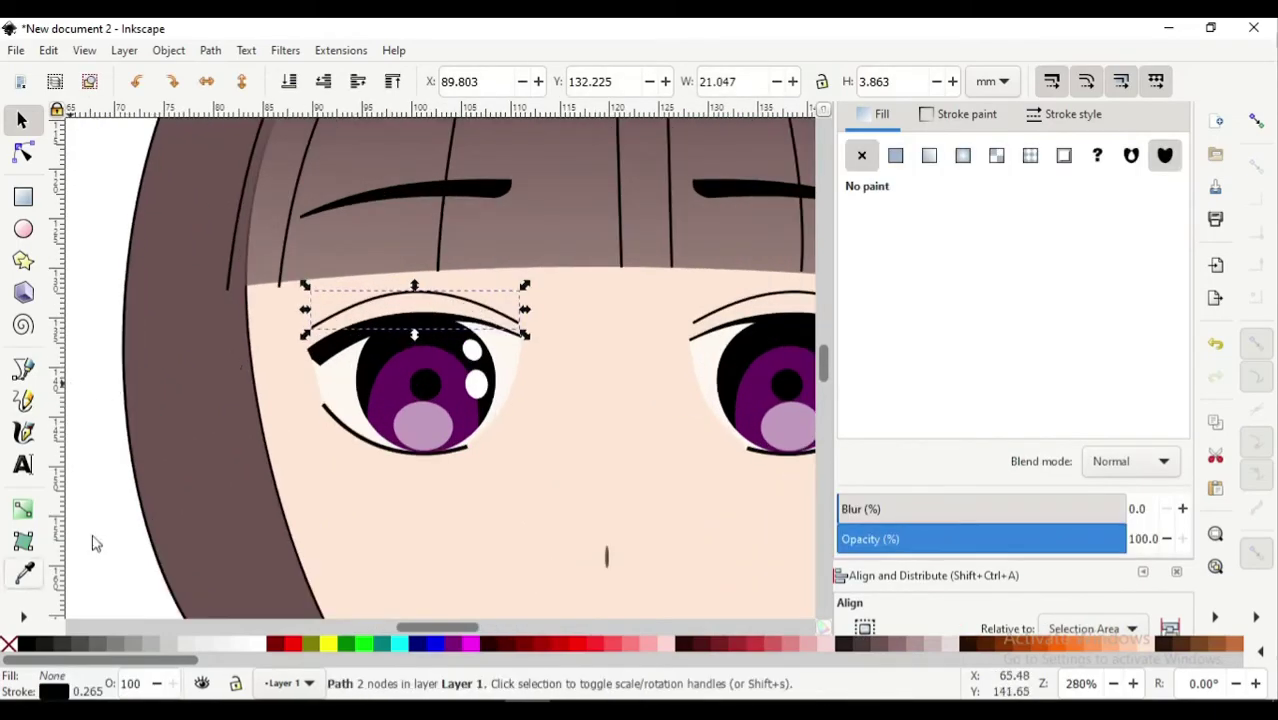
click(962, 115)
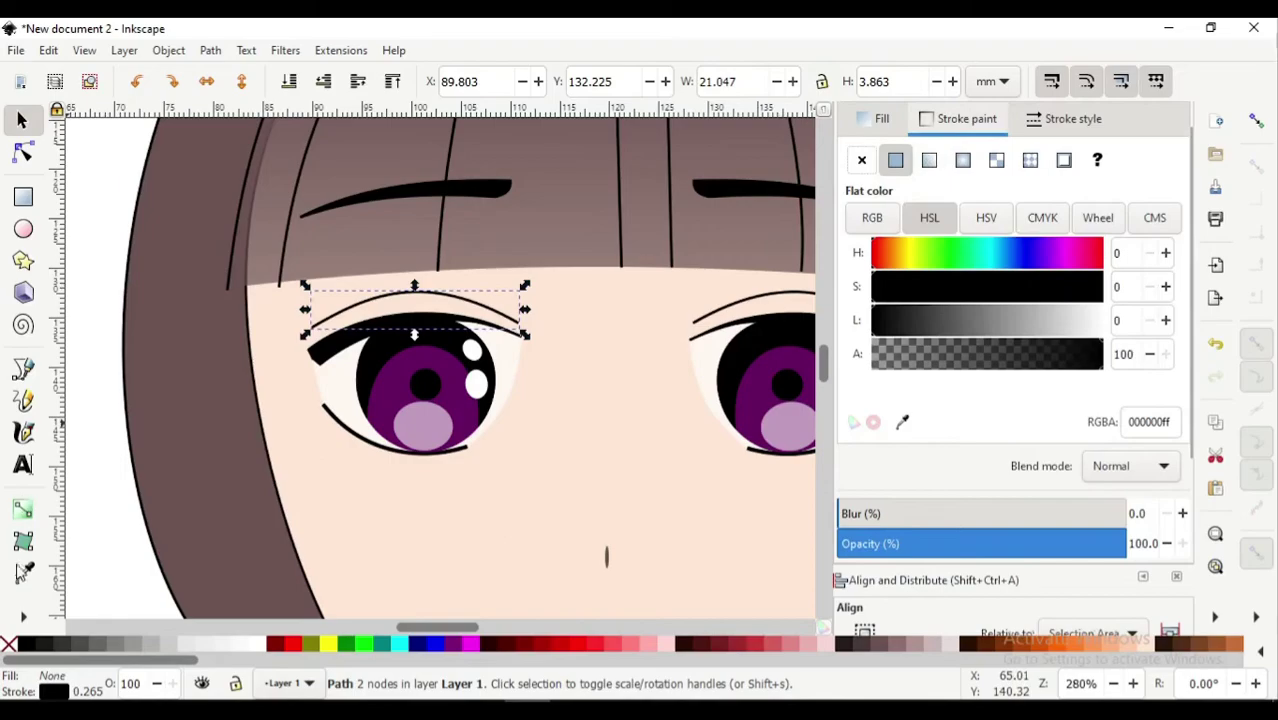
click(24, 572)
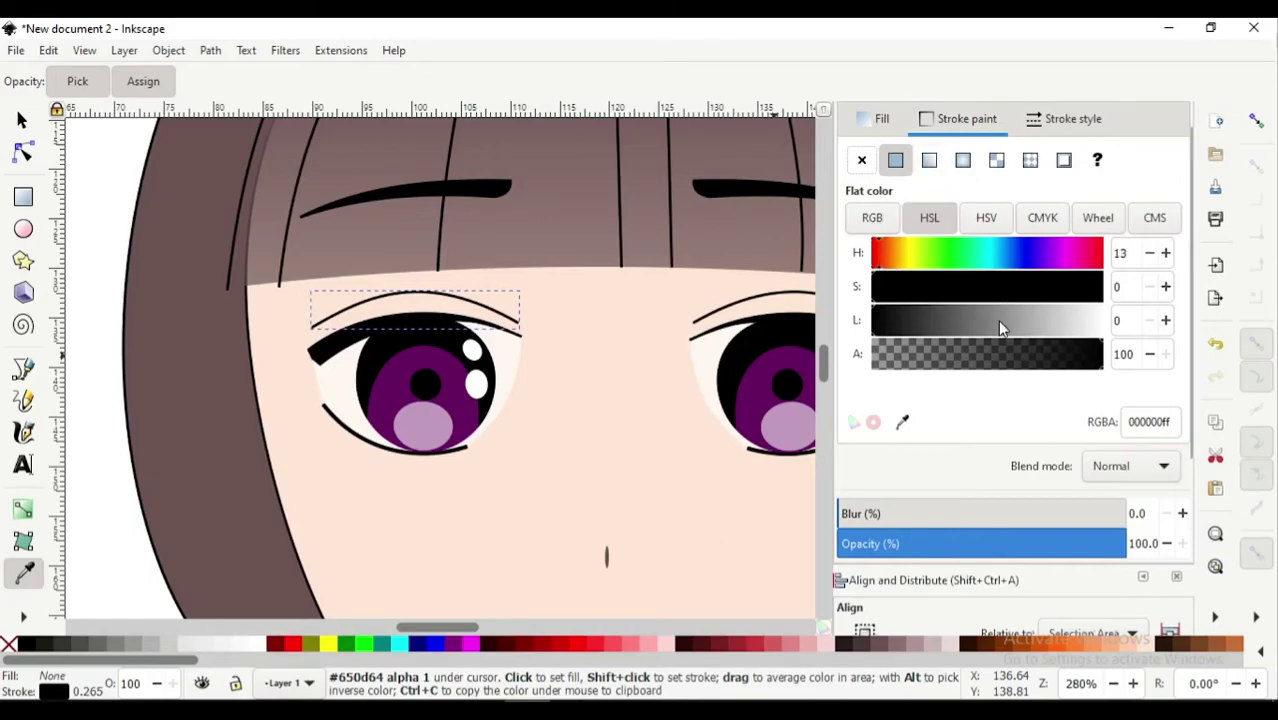
drag(1000, 327, 1066, 327)
click(1062, 286)
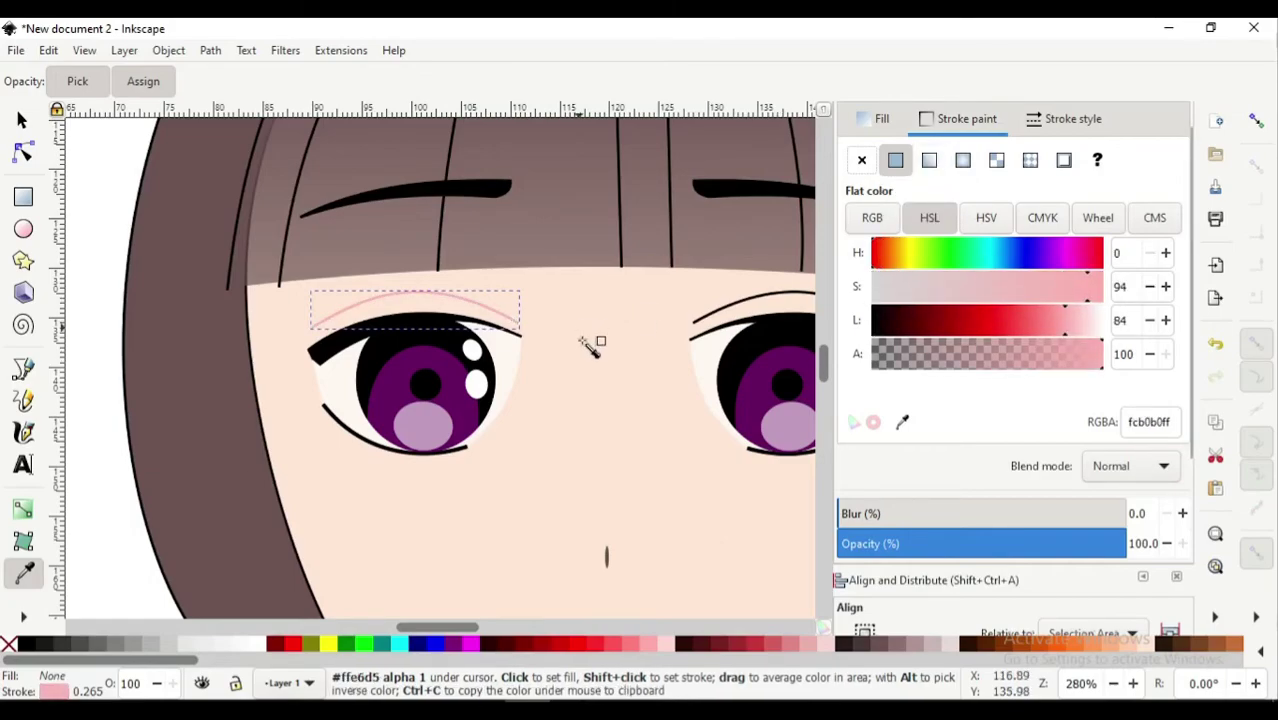
click(605, 423)
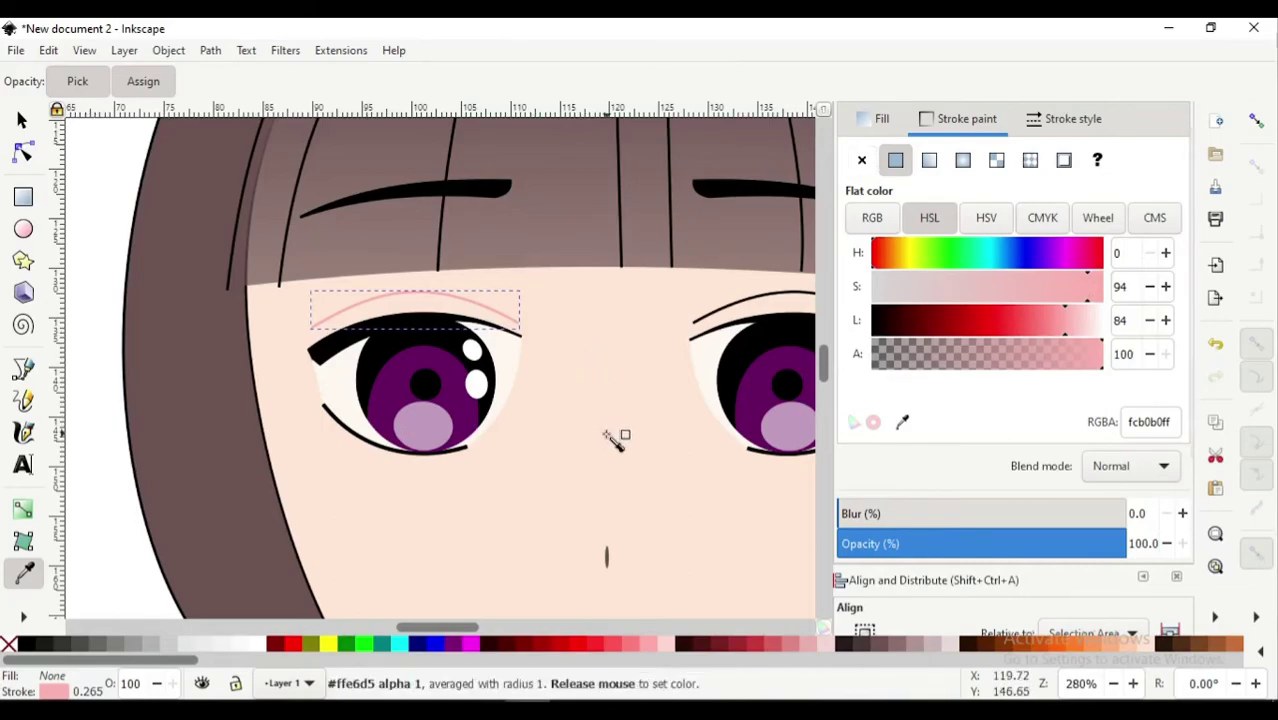
shift+click(613, 422)
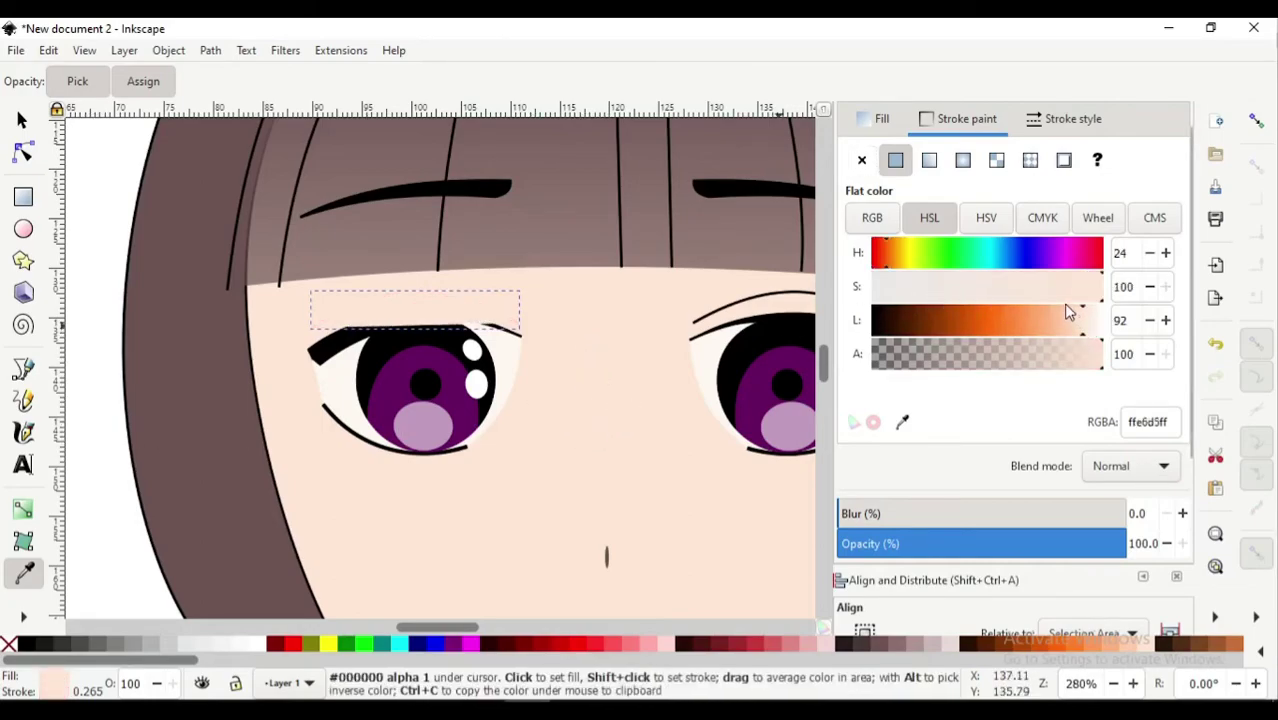
mouse_move(1083, 320)
mouse_down()
mouse_move(958, 322)
mouse_move(946, 335)
mouse_up()
click(876, 120)
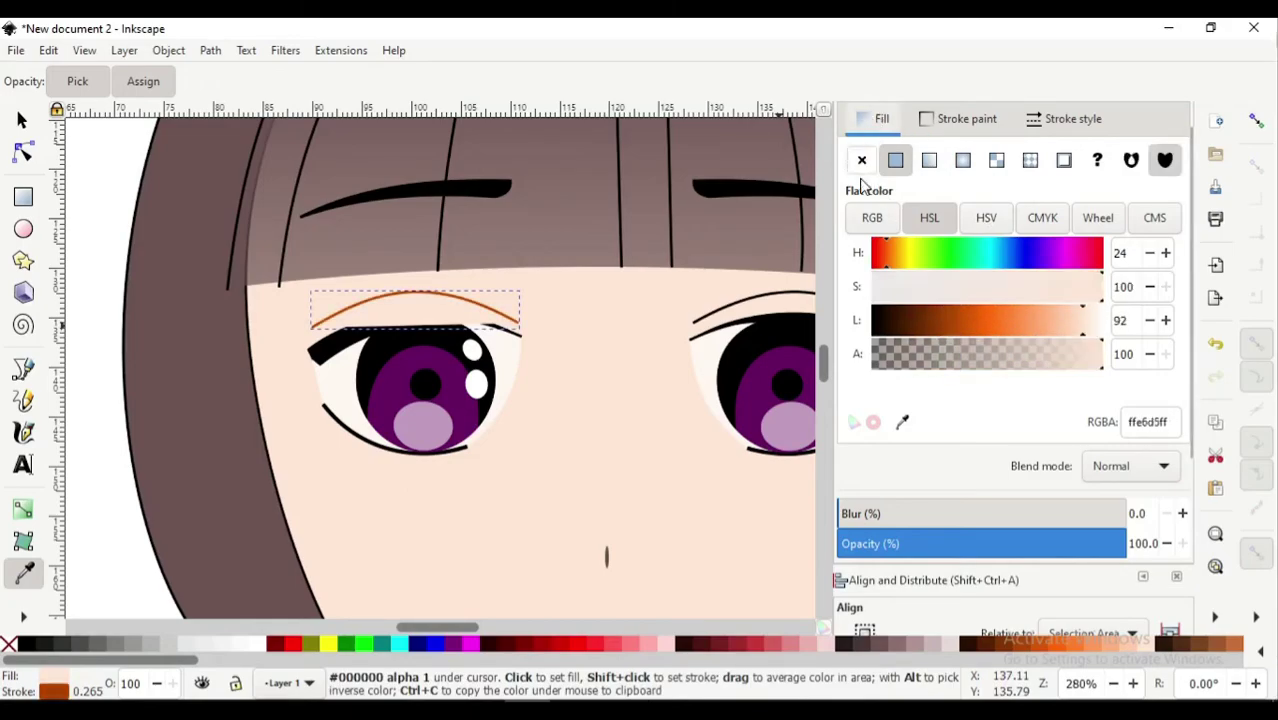
click(915, 125)
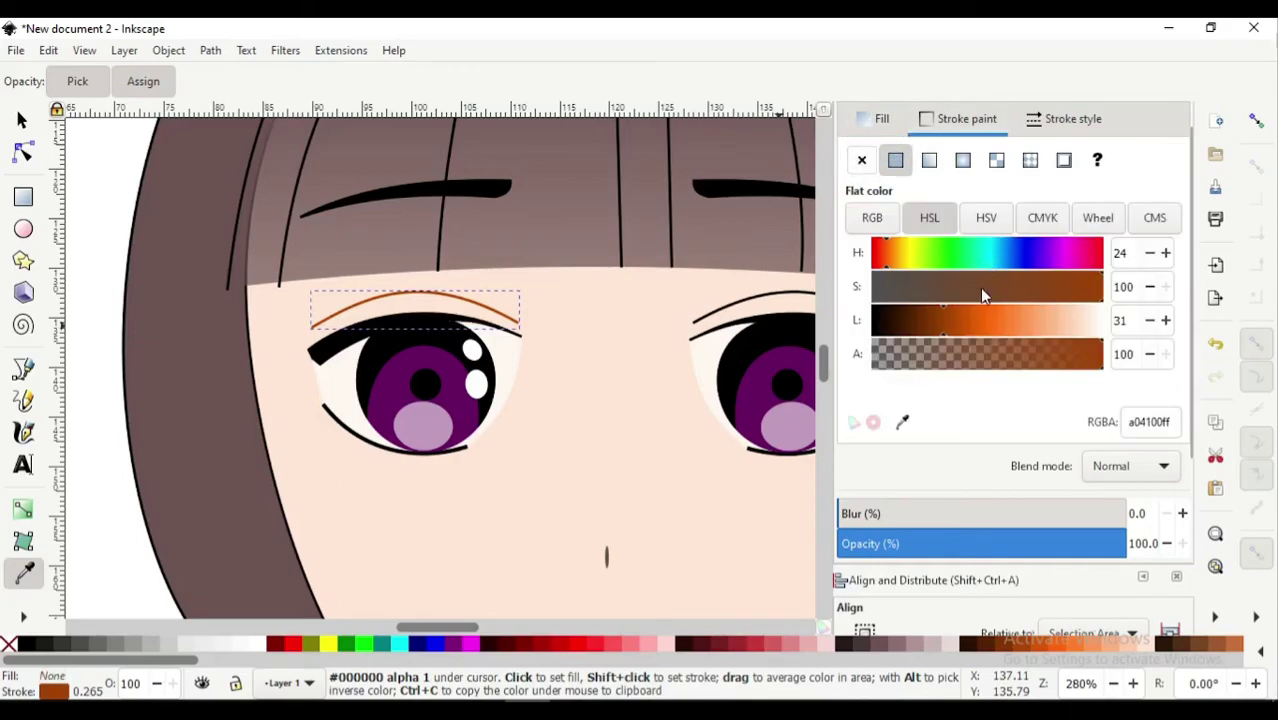
drag(982, 290, 977, 290)
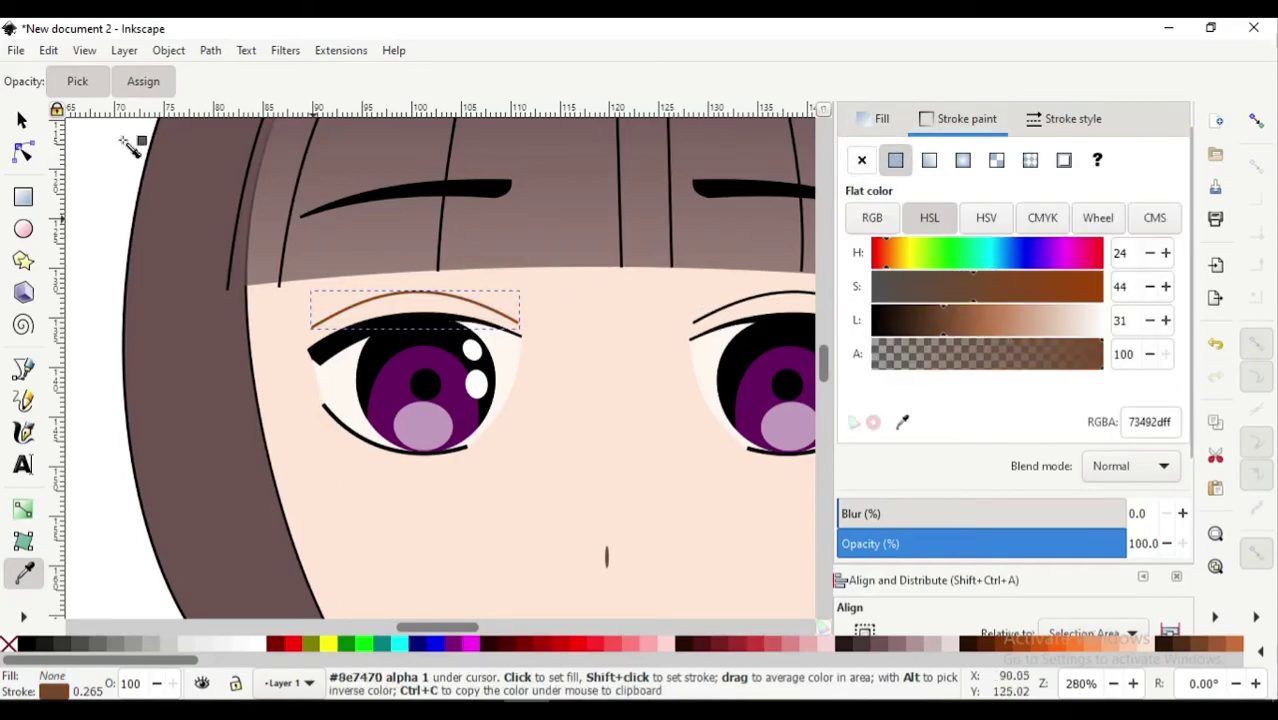
Copy the 73492dff colour code and paste it onto the right crease's stroke
double_click(1168, 423)
key(ctrl+c)
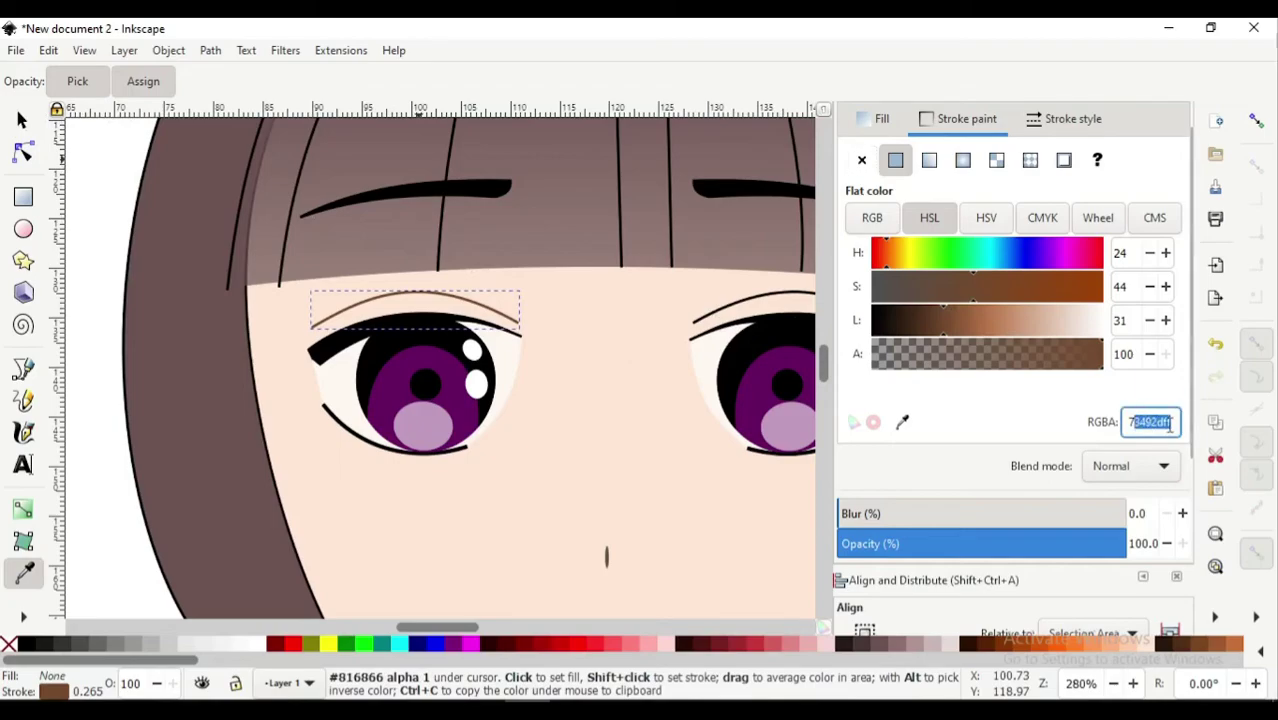
click(1168, 424)
right_click(1155, 425)
click(1175, 463)
key(s)
scroll(366, 308, right, 2)
click(680, 297)
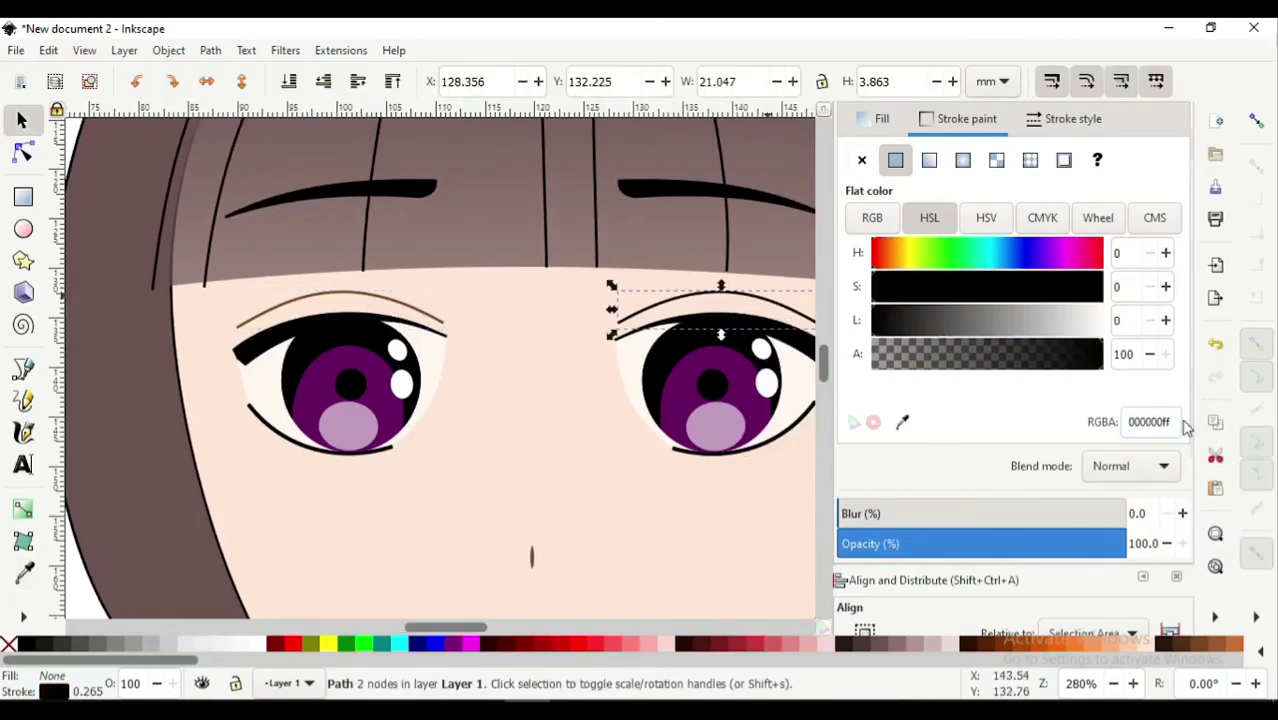
right_click(1146, 424)
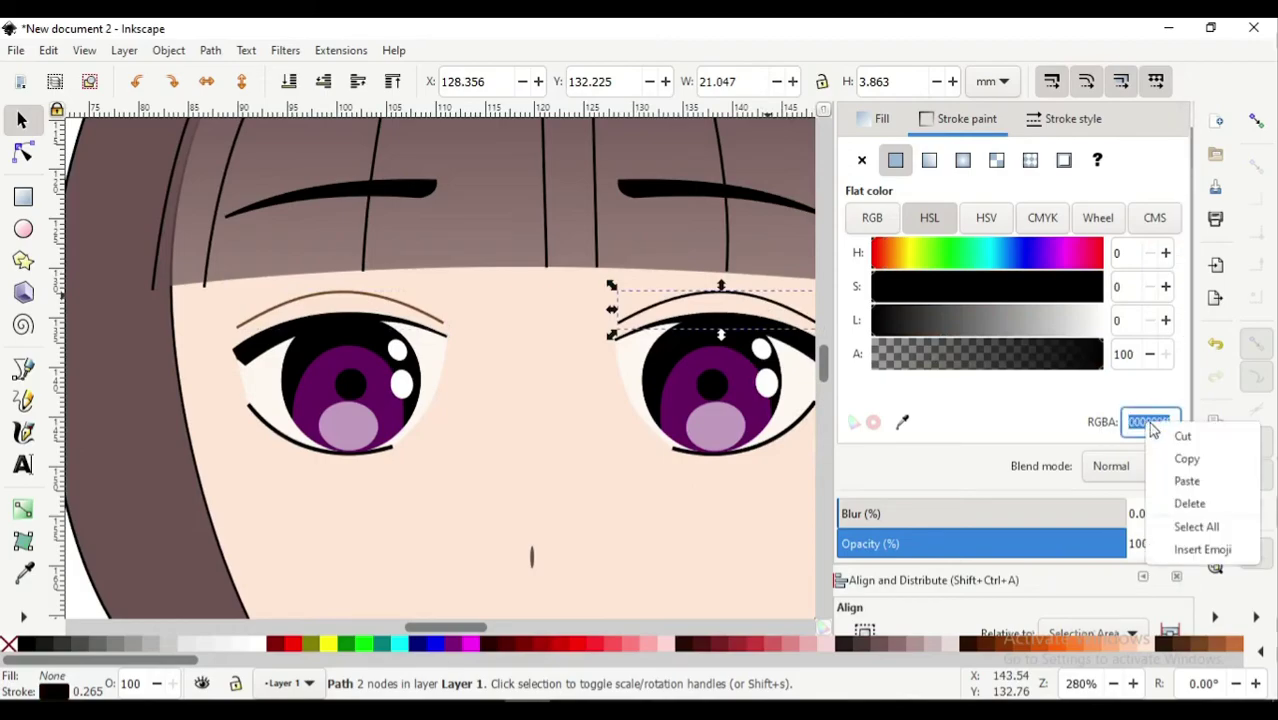
click(1186, 482)
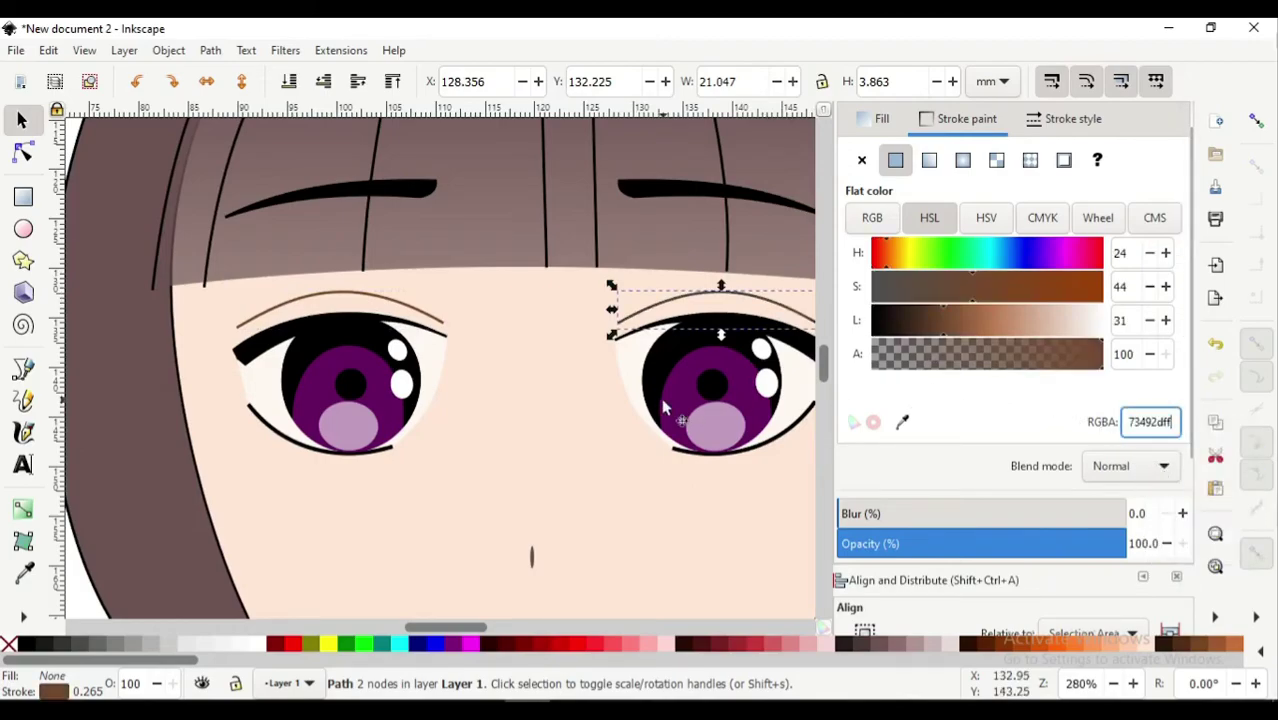
scroll(659, 393, down, 3)
click(334, 374)
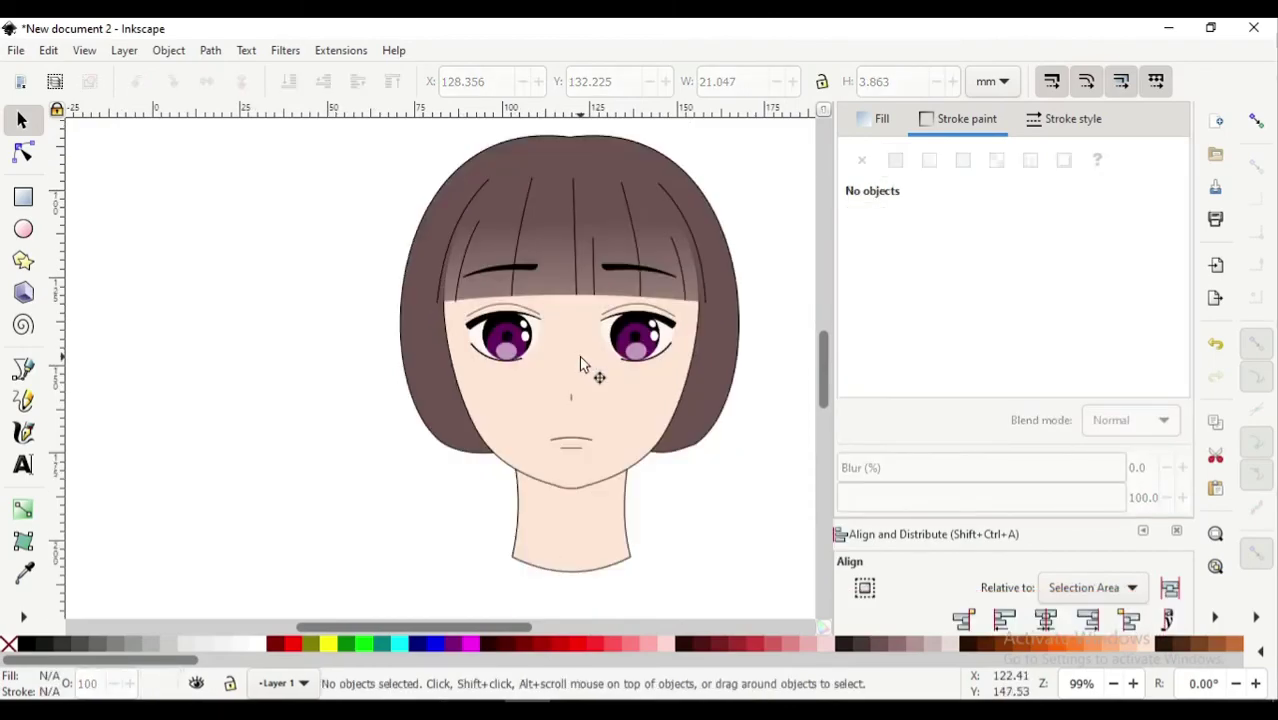
Flatten the curve of the mouth's upper line with the Node tool
scroll(579, 356, up, 1)
scroll(575, 365, up, 1)
scroll(569, 375, up, 1)
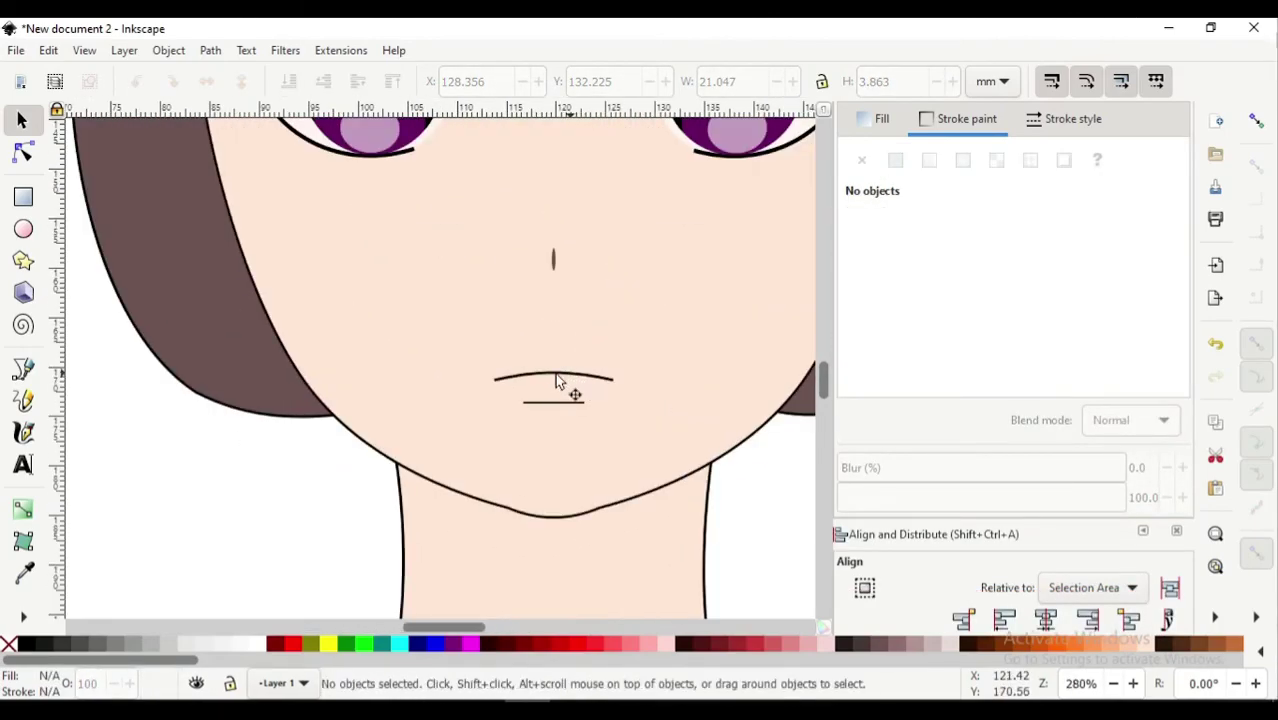
click(557, 379)
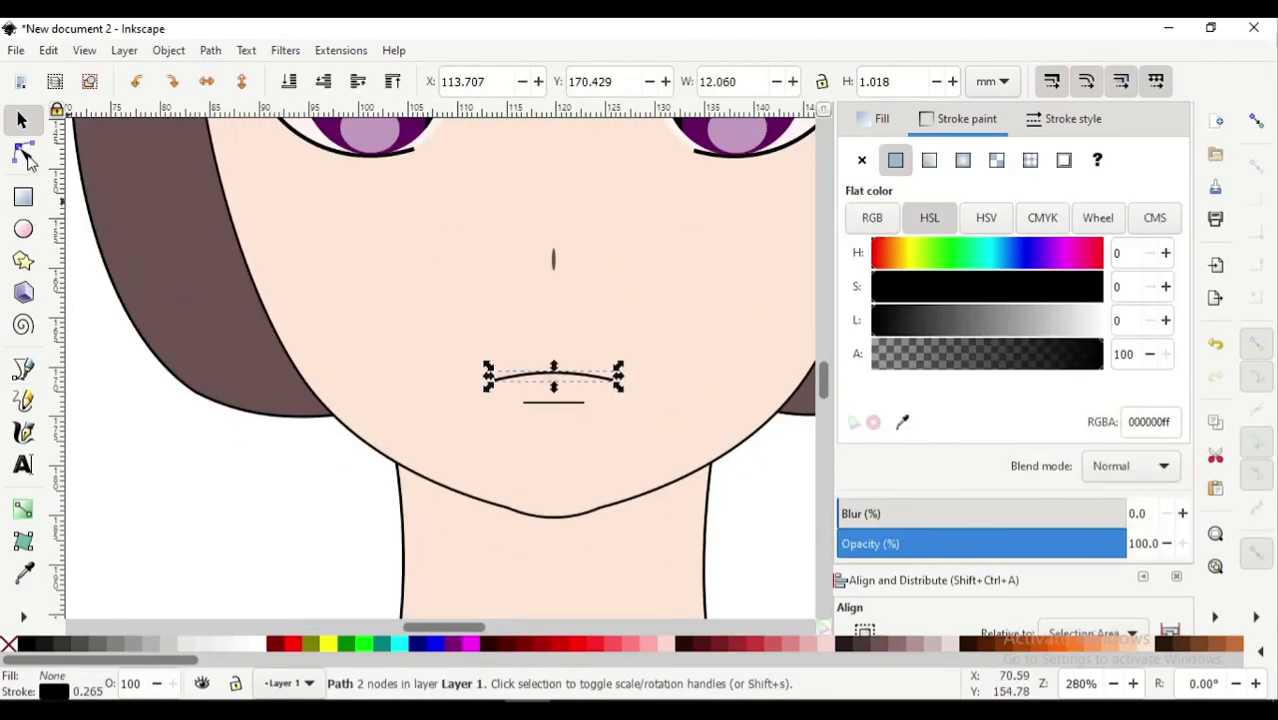
click(25, 154)
drag(558, 380, 570, 391)
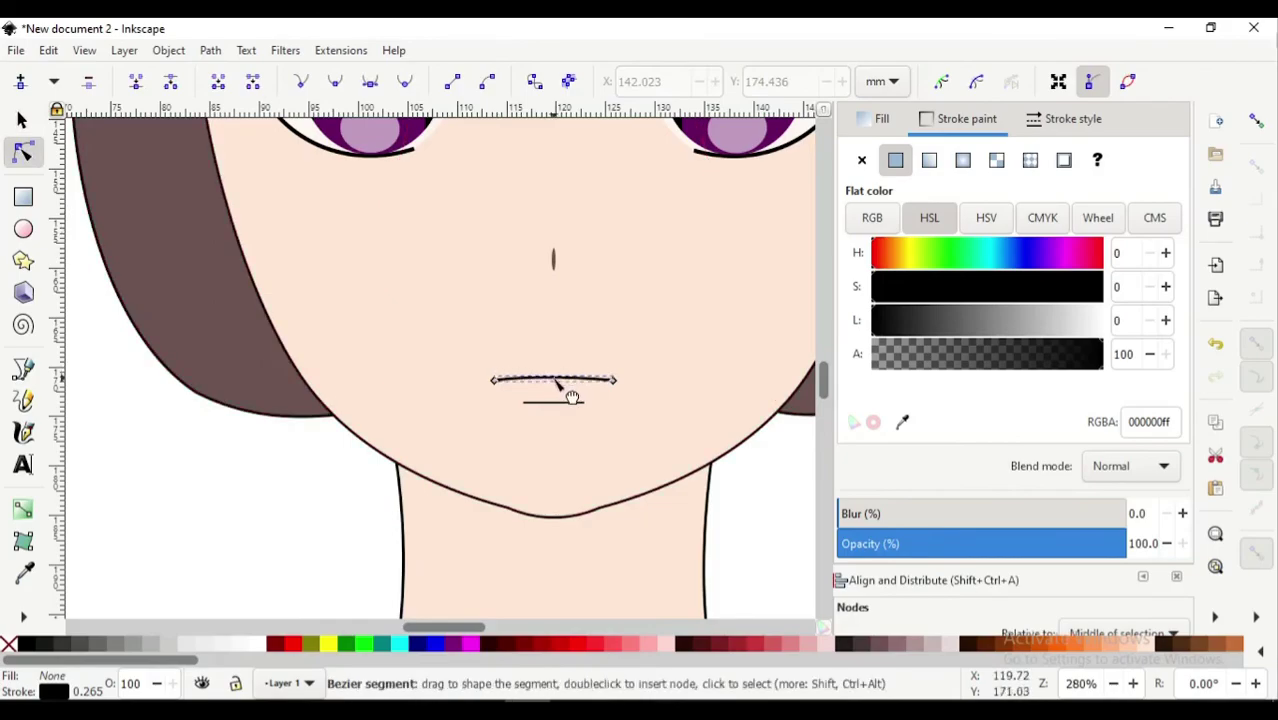
scroll(510, 453, down, 3)
key(Escape)
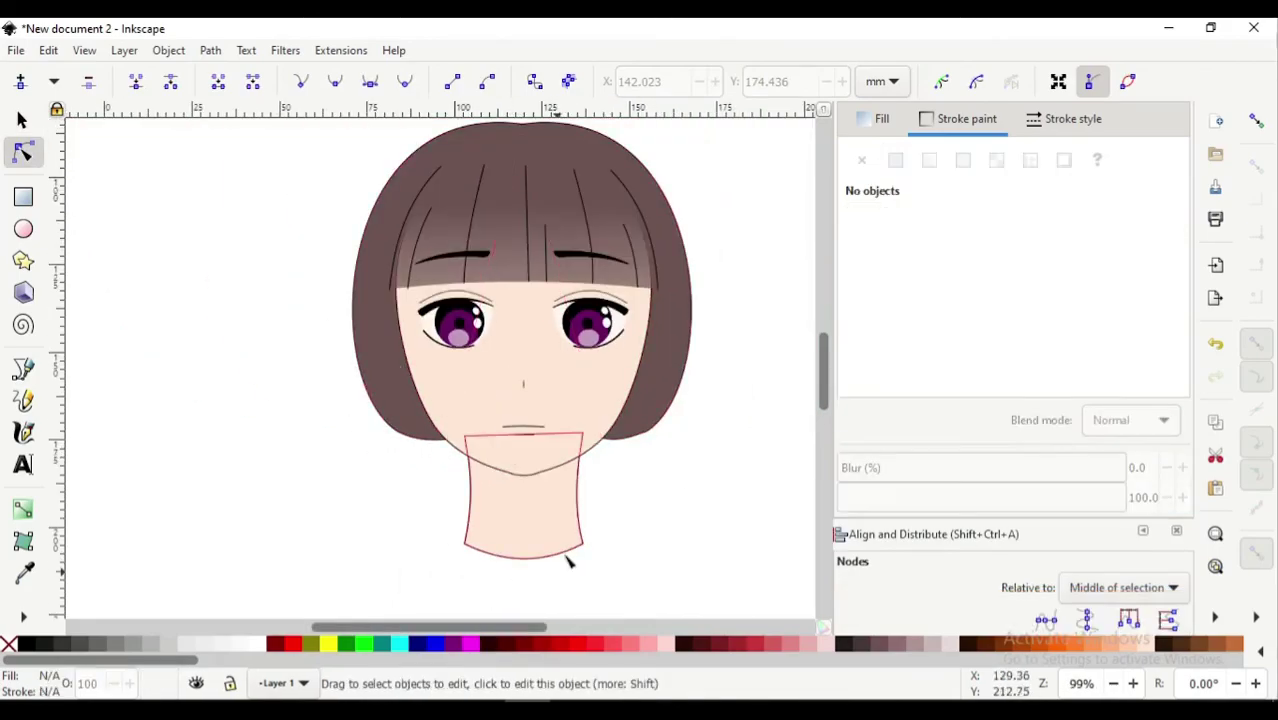
Move both mouth lines together slightly upward on the face
scroll(578, 518, up, 2)
key(s)
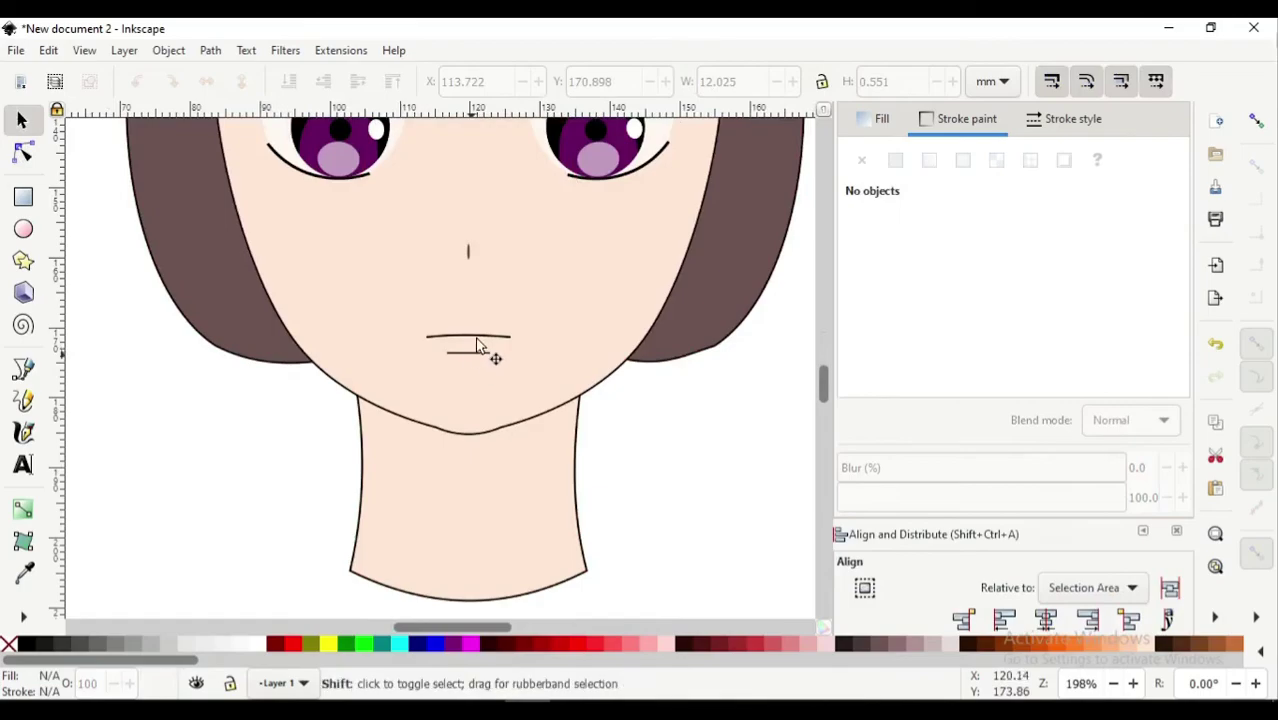
shift+click(485, 342)
shift+click(490, 352)
drag(490, 352, 483, 339)
key(Escape)
Raise the nose mark about 1.2 mm toward the eyes
scroll(598, 420, down, 3)
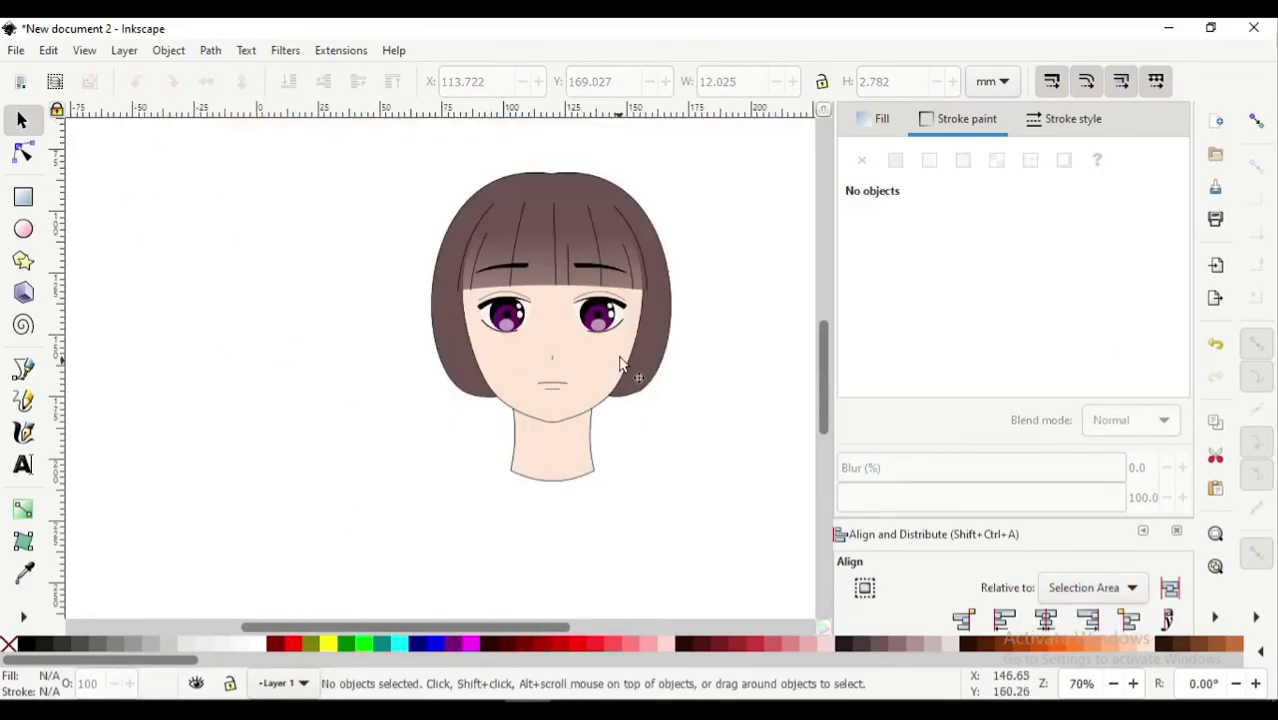
scroll(560, 440, up, 1)
scroll(548, 434, up, 1)
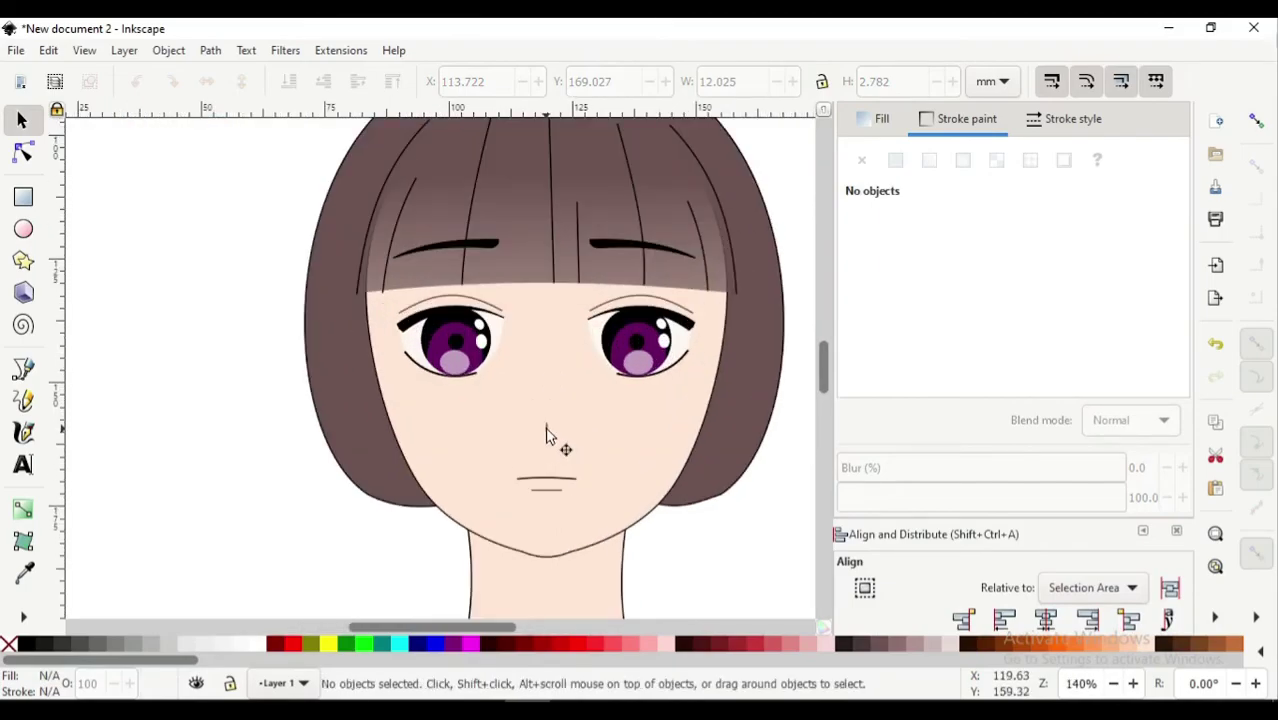
click(546, 432)
scroll(546, 428, up, 1)
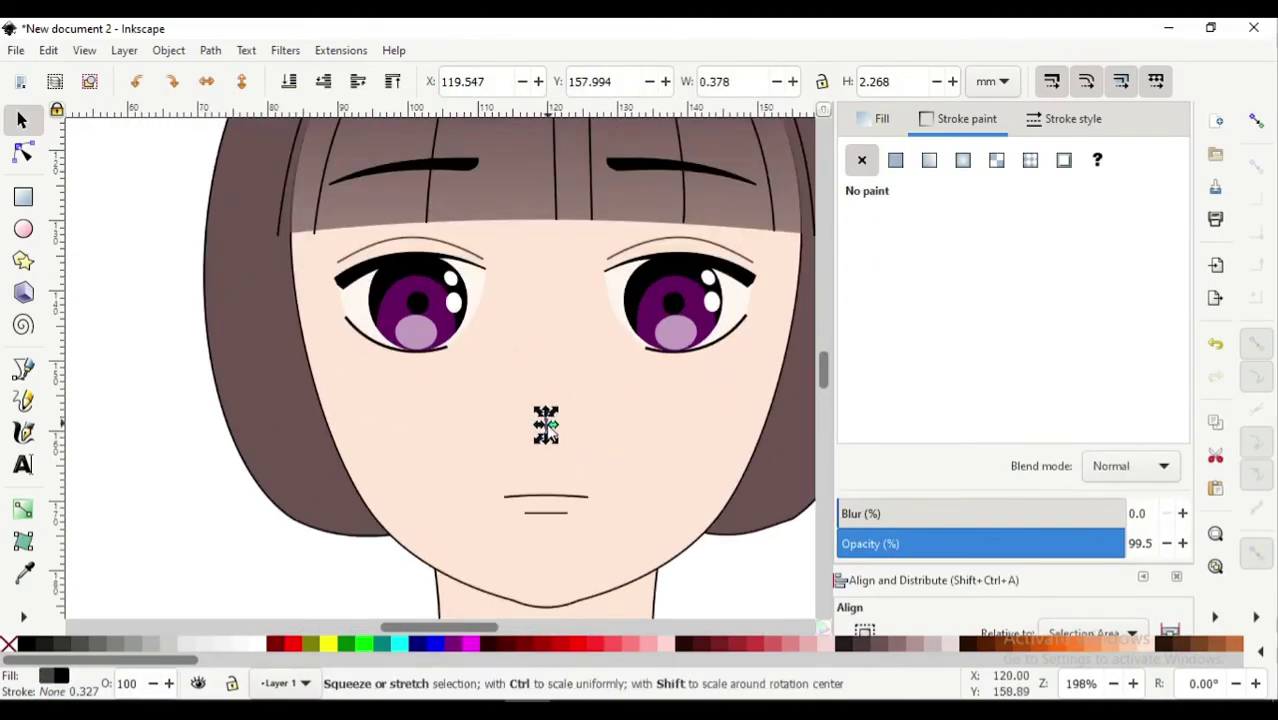
scroll(548, 428, up, 1)
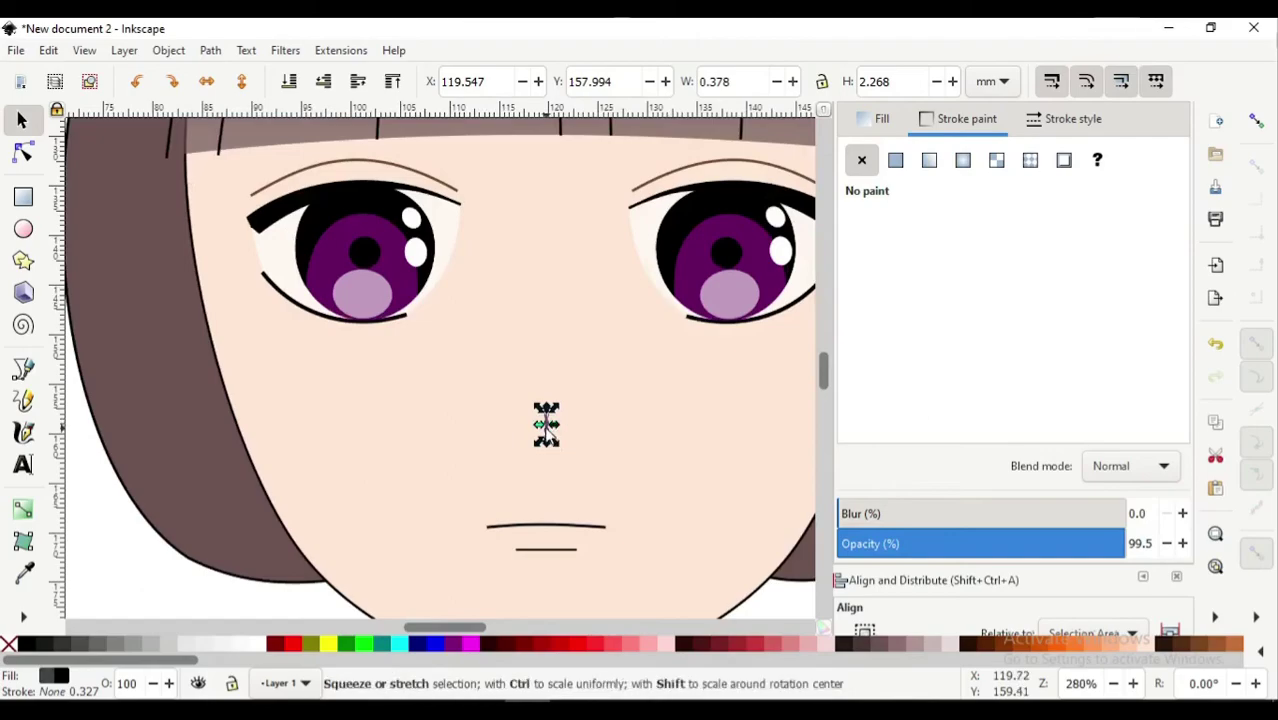
drag(547, 425, 546, 408)
scroll(505, 476, down, 2)
click(270, 537)
scroll(290, 525, down, 1)
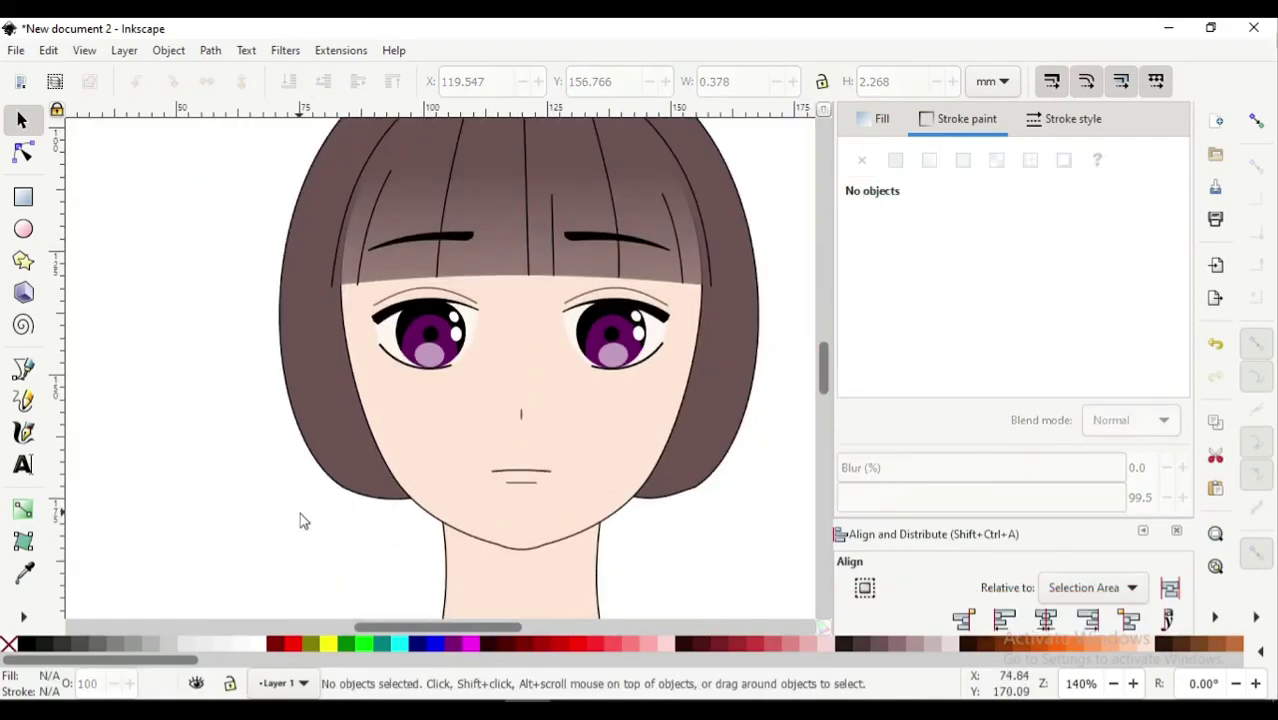
scroll(450, 470, down, 1)
scroll(400, 470, down, 1)
scroll(408, 405, up, 3)
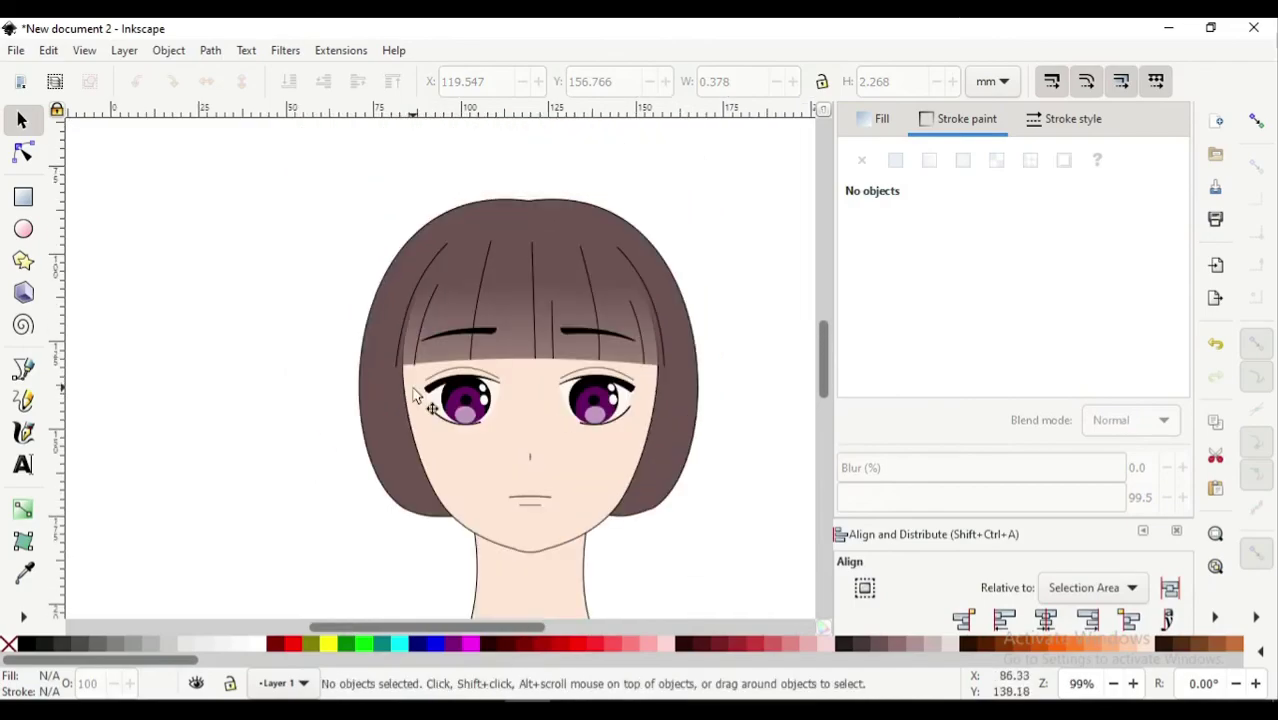
scroll(410, 390, down, 2)
scroll(411, 385, down, 2)
scroll(416, 398, up, 1)
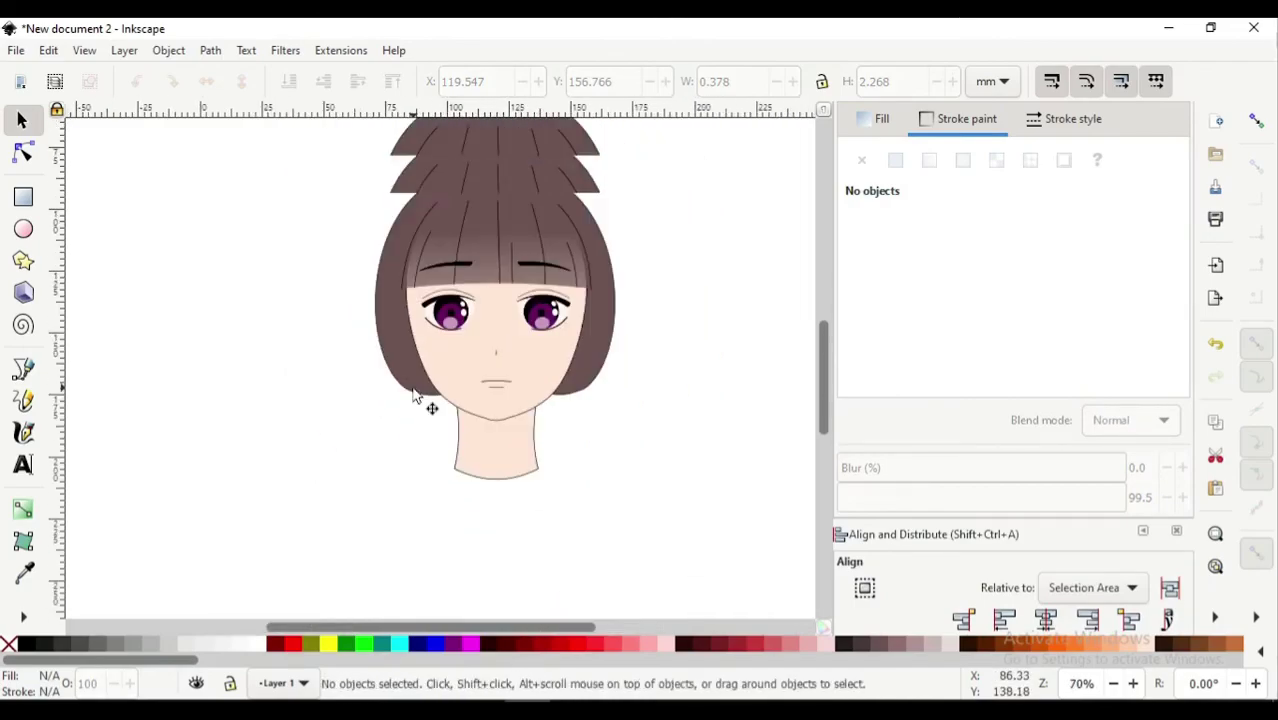
scroll(410, 400, right, 2)
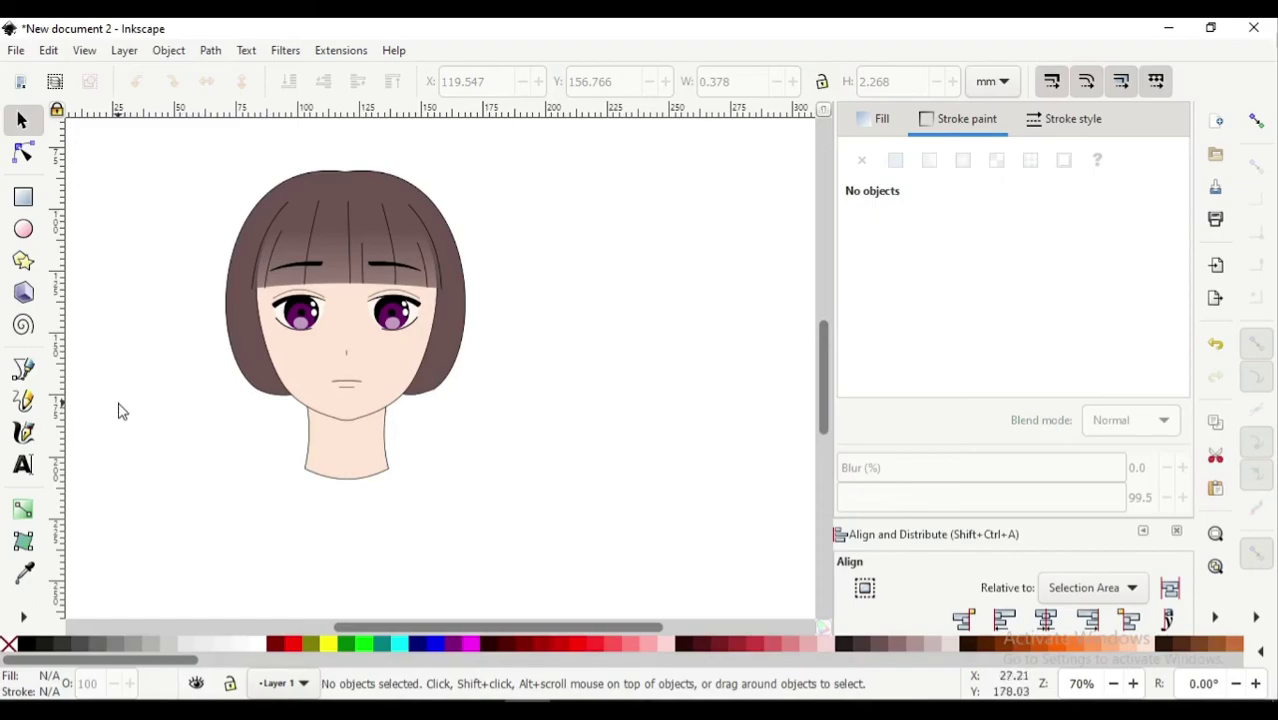
scroll(200, 390, up, 1)
scroll(320, 371, up, 1)
Draw a small circle on the left cheek and give it a flat red fill
click(38, 231)
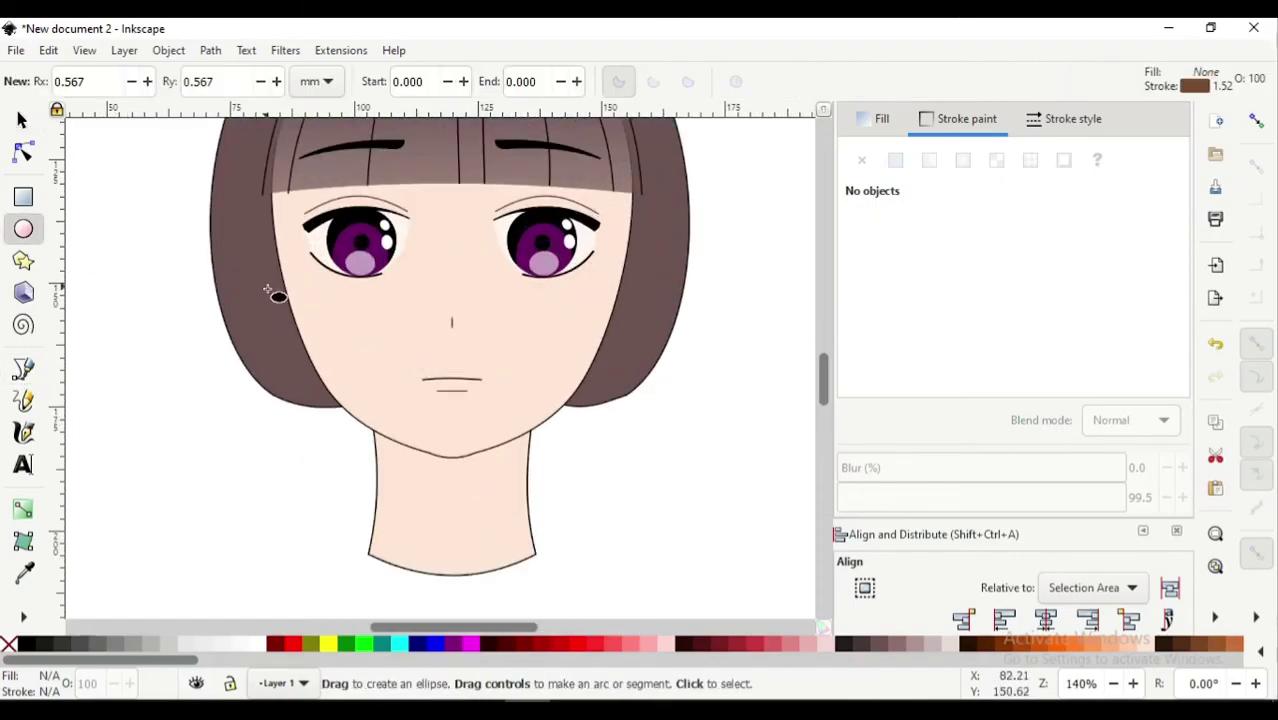
scroll(365, 283, up, 1)
drag(353, 357, 366, 368)
key(s)
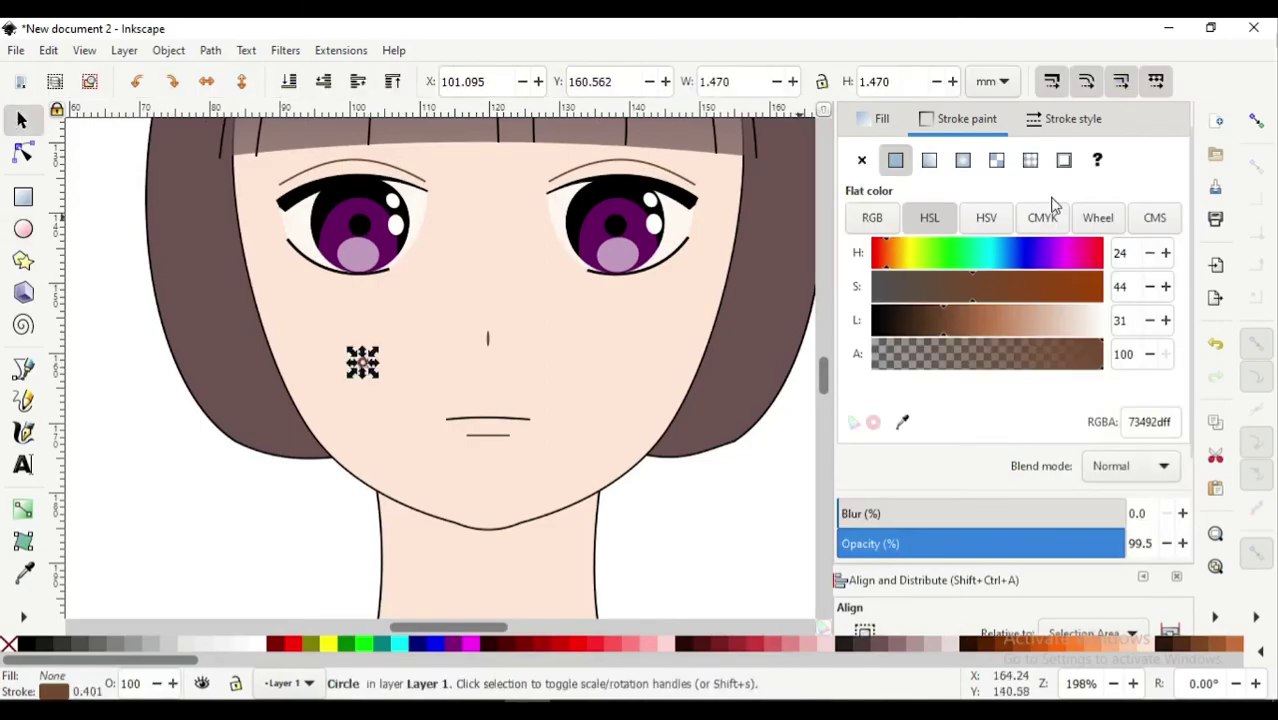
click(877, 121)
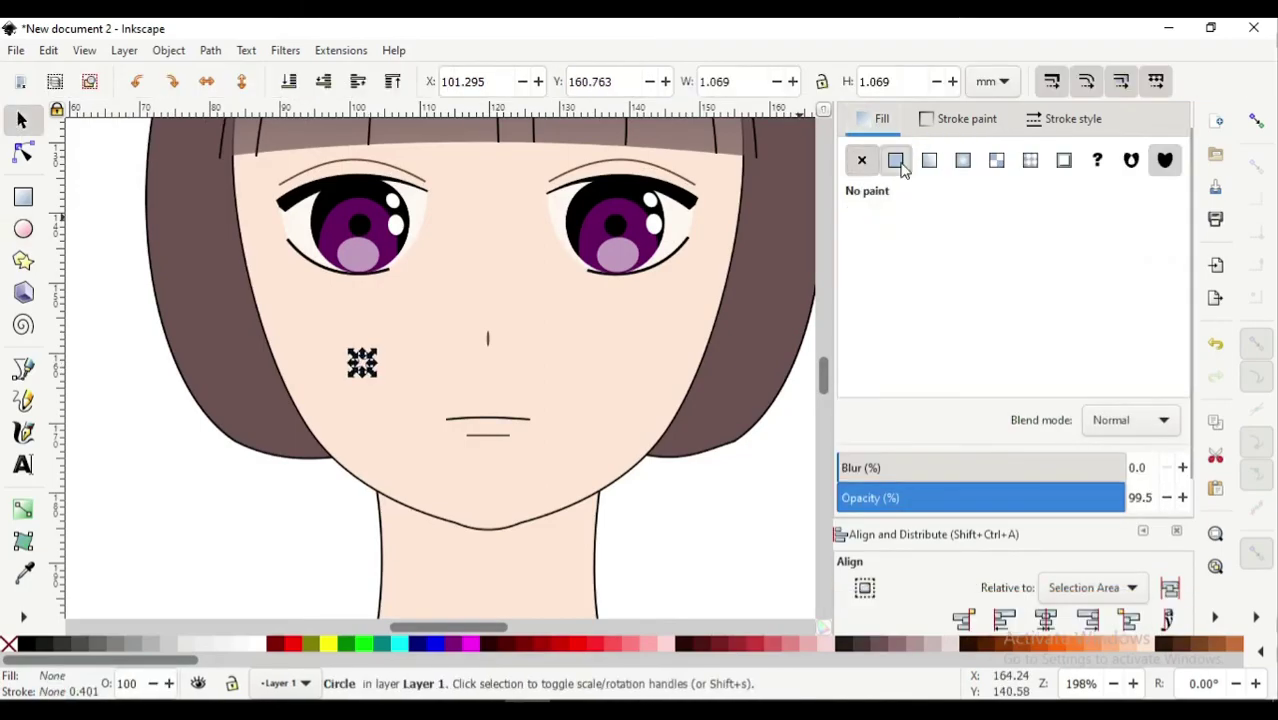
click(895, 160)
drag(977, 312, 1102, 312)
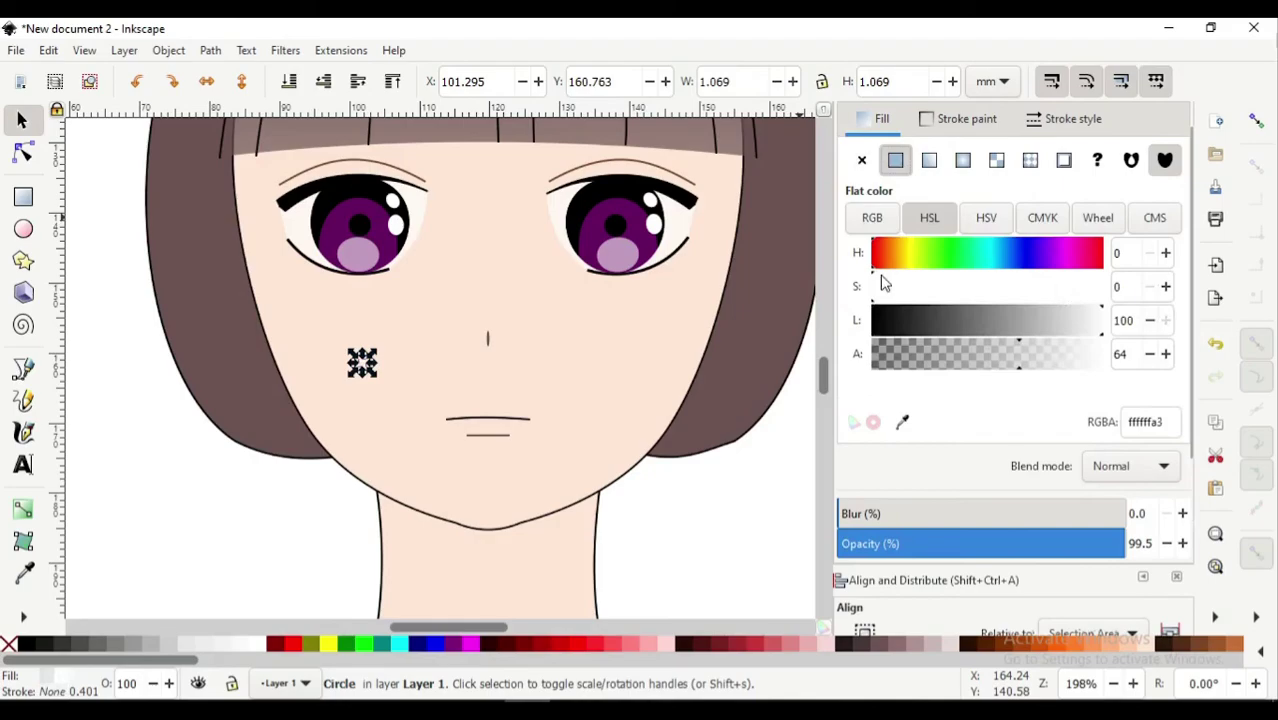
drag(896, 286, 1102, 286)
click(988, 328)
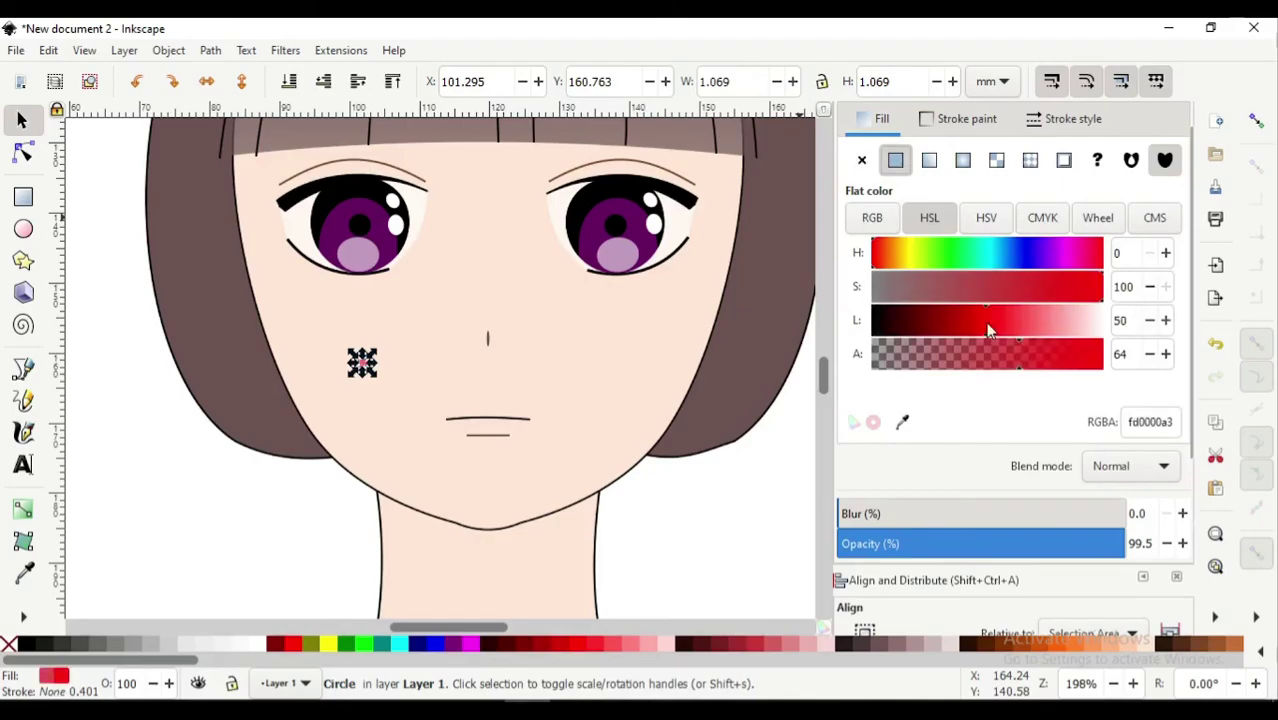
Blur the circle 100%, enlarge it over the cheek and lower its opacity to 39.4%
drag(878, 513, 1239, 530)
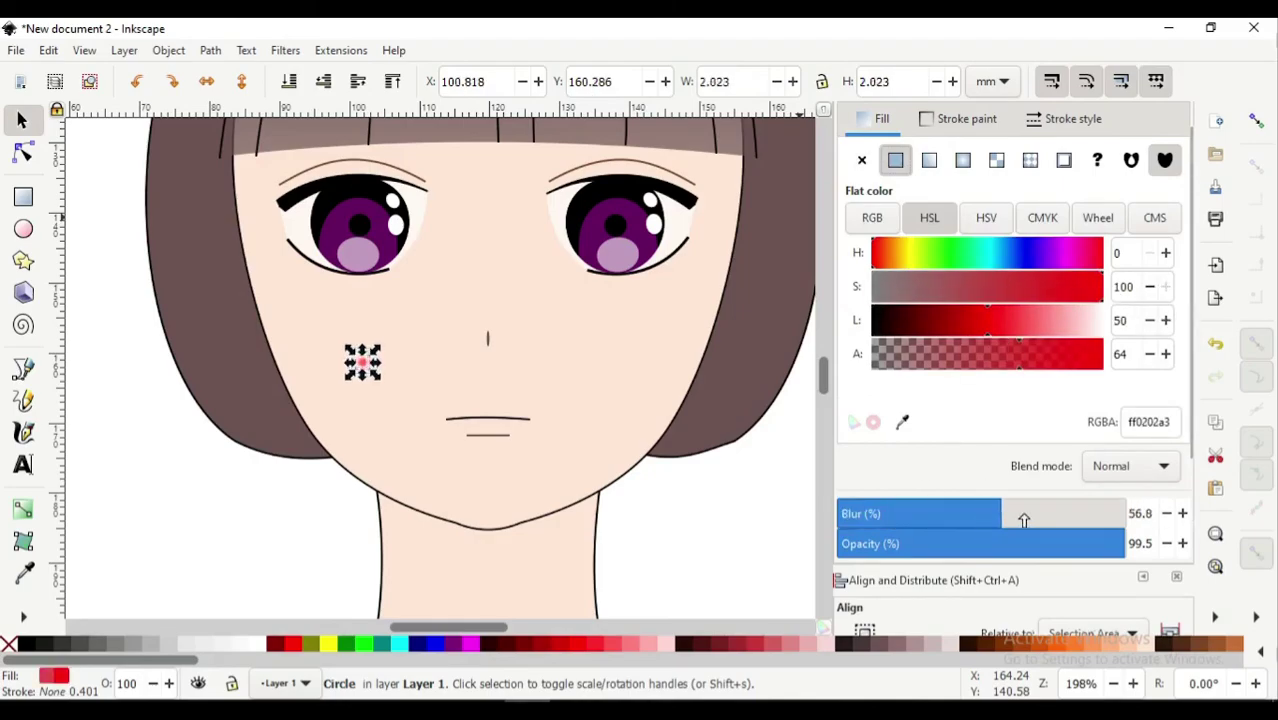
mouse_move(382, 380)
mouse_down()
mouse_move(537, 456)
mouse_move(337, 366)
mouse_up()
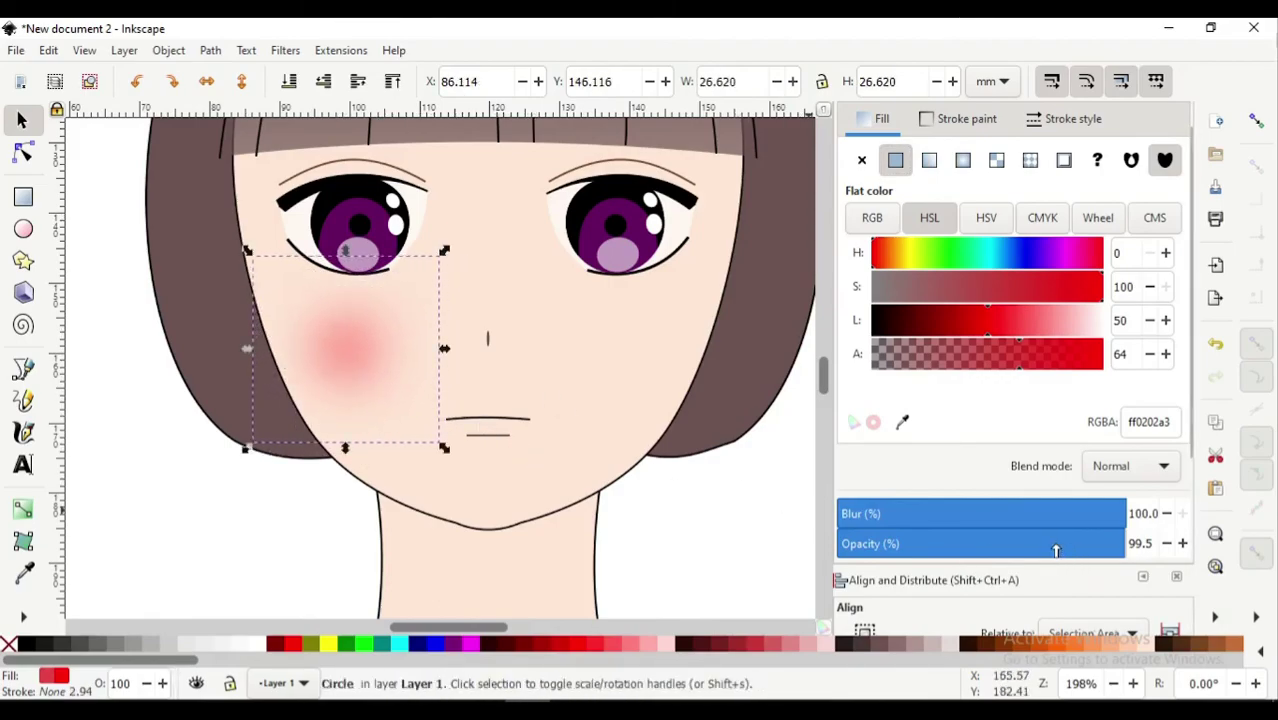
drag(1064, 545, 996, 545)
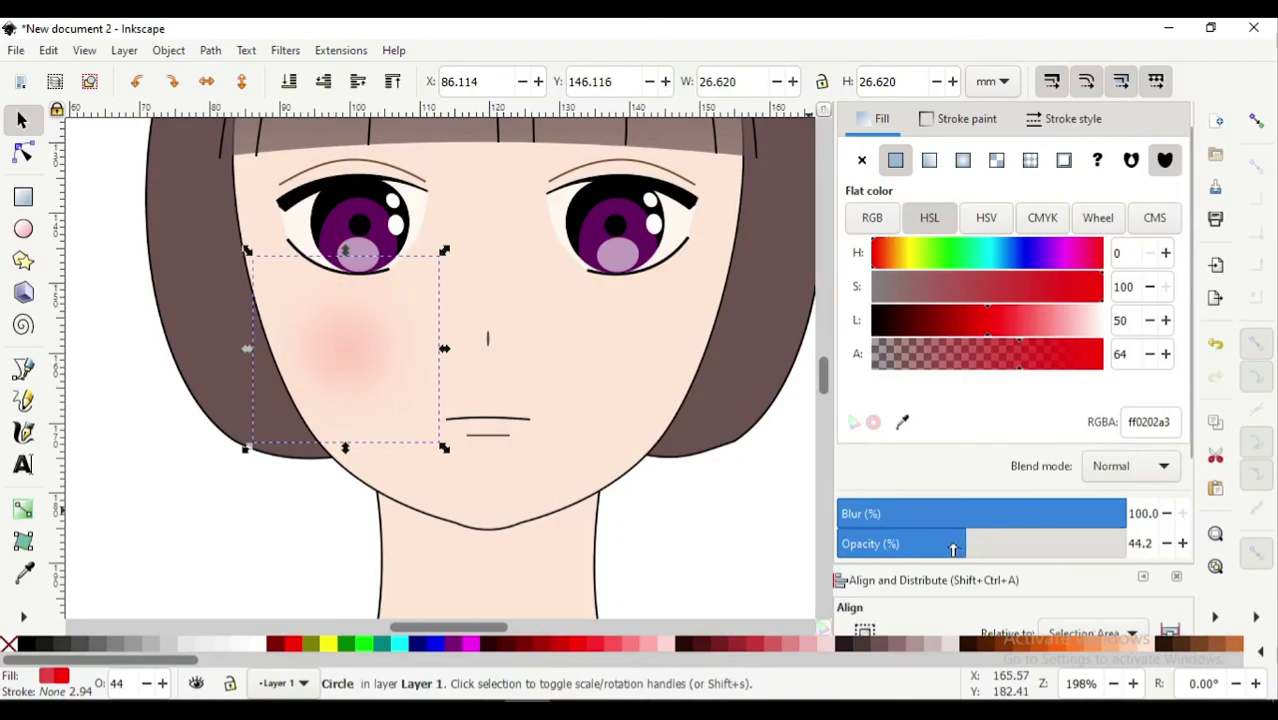
drag(954, 543, 956, 543)
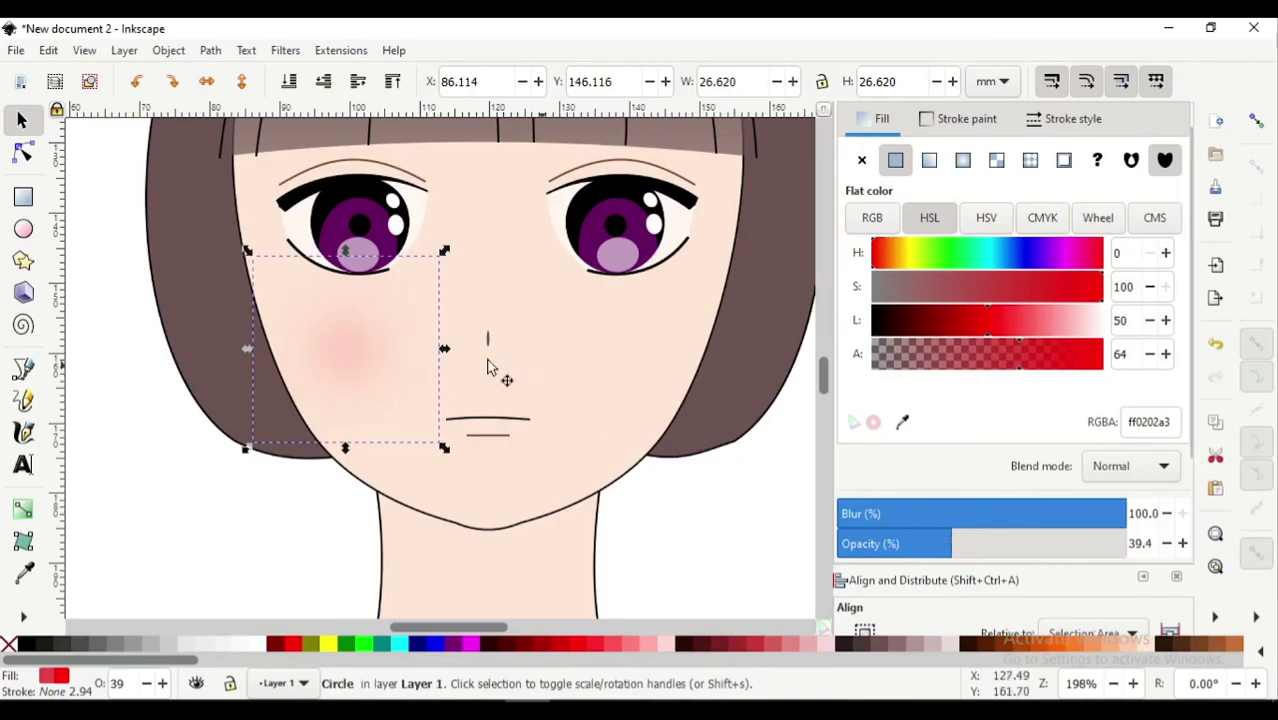
right_click(365, 350)
Duplicate the blush and move the copy 39.56 mm across onto the right cheek
click(462, 299)
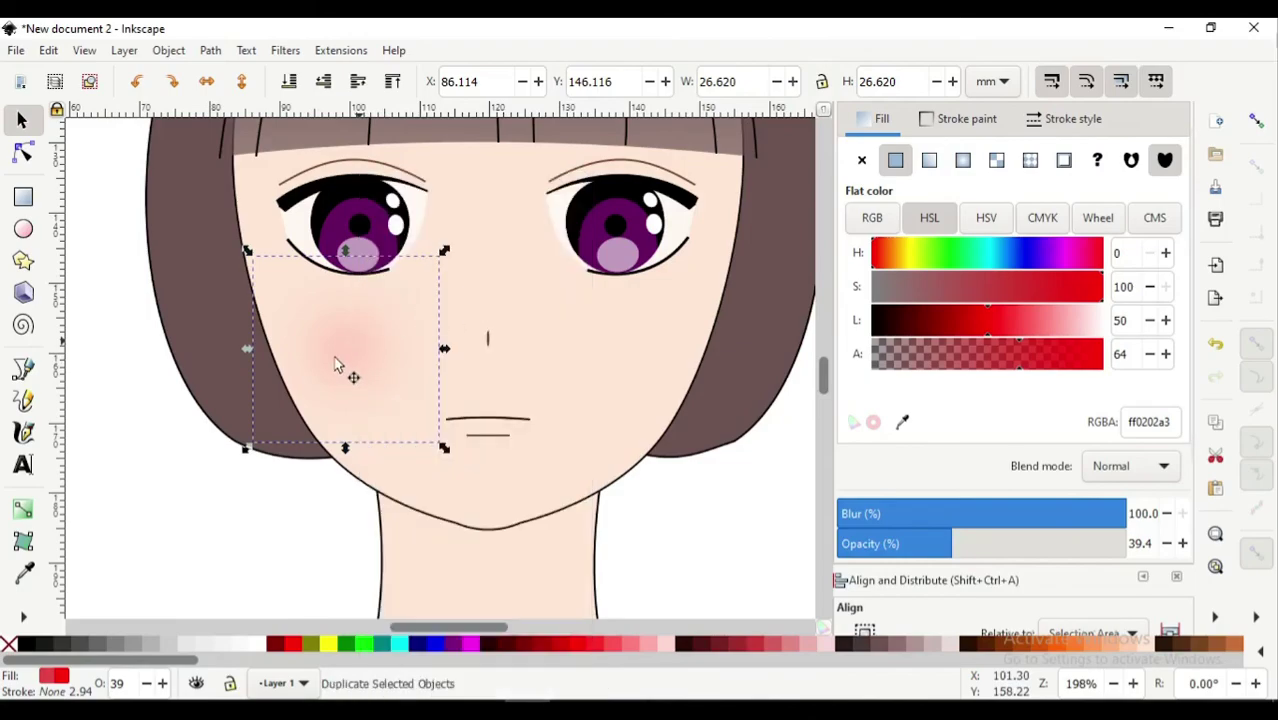
drag(341, 375, 619, 375)
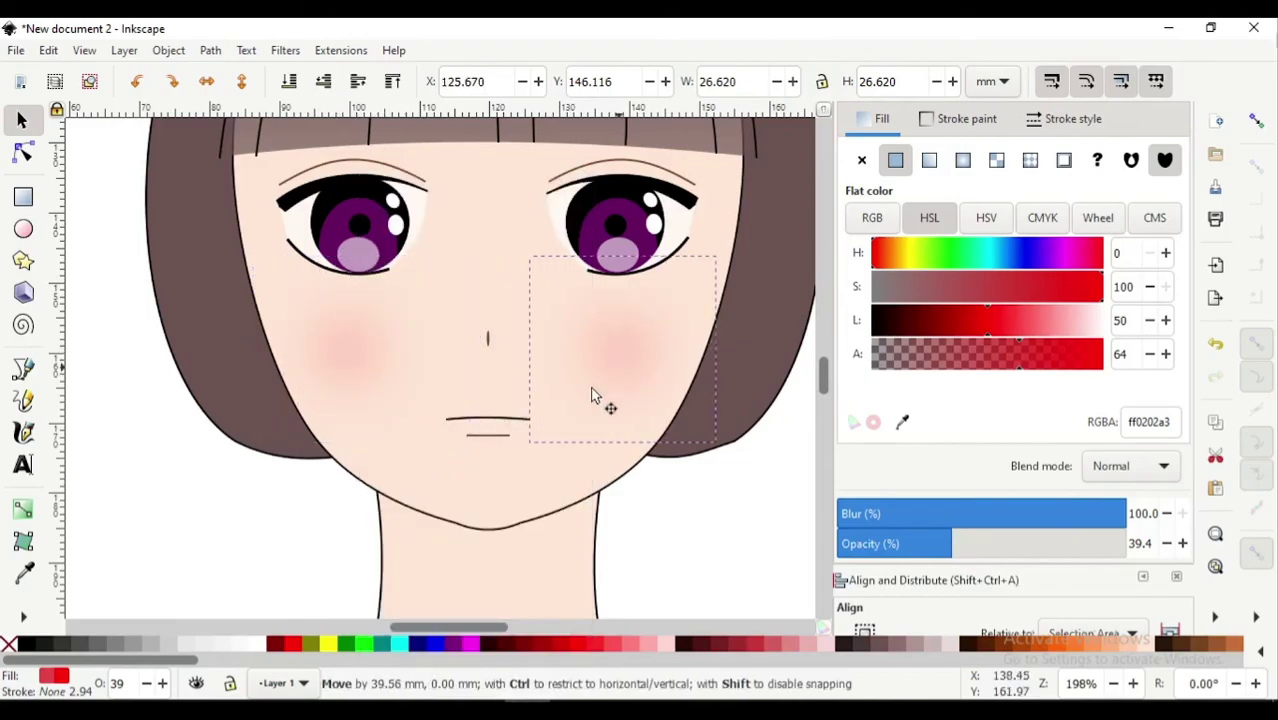
ctrl+scroll(403, 437, down, 5)
key(Escape)
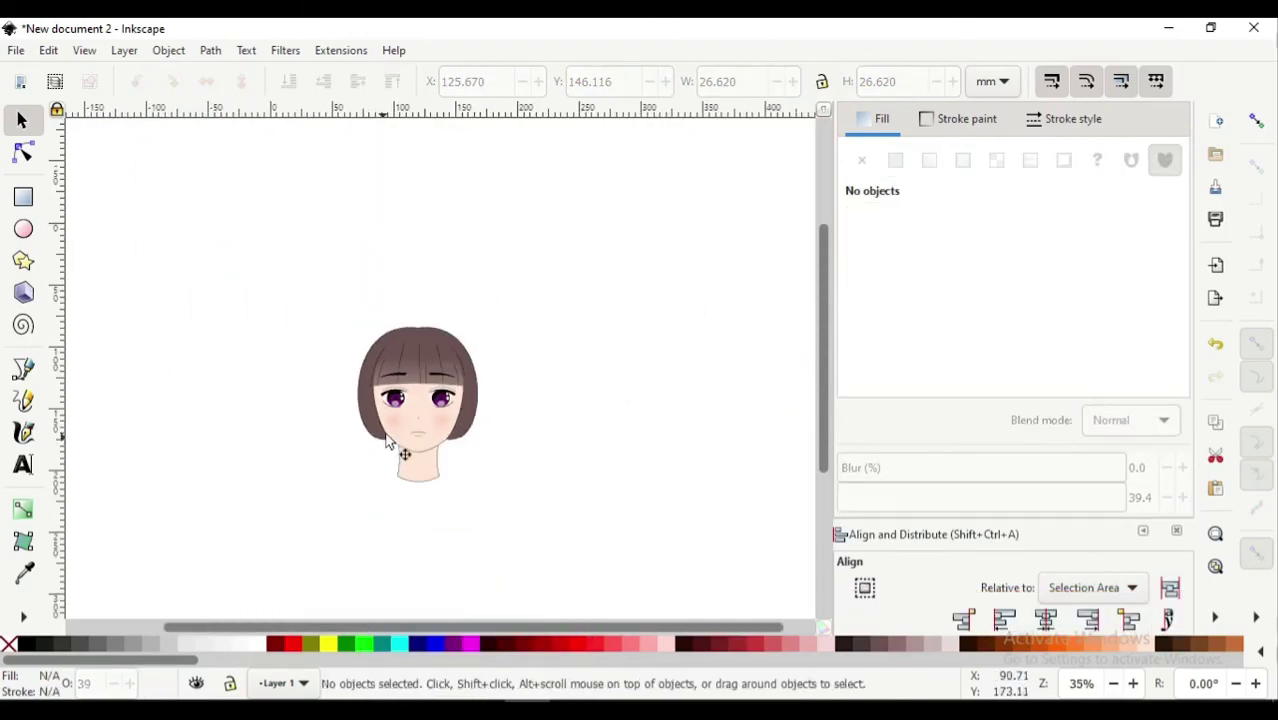
ctrl+scroll(485, 328, up, 1)
ctrl+scroll(451, 309, up, 2)
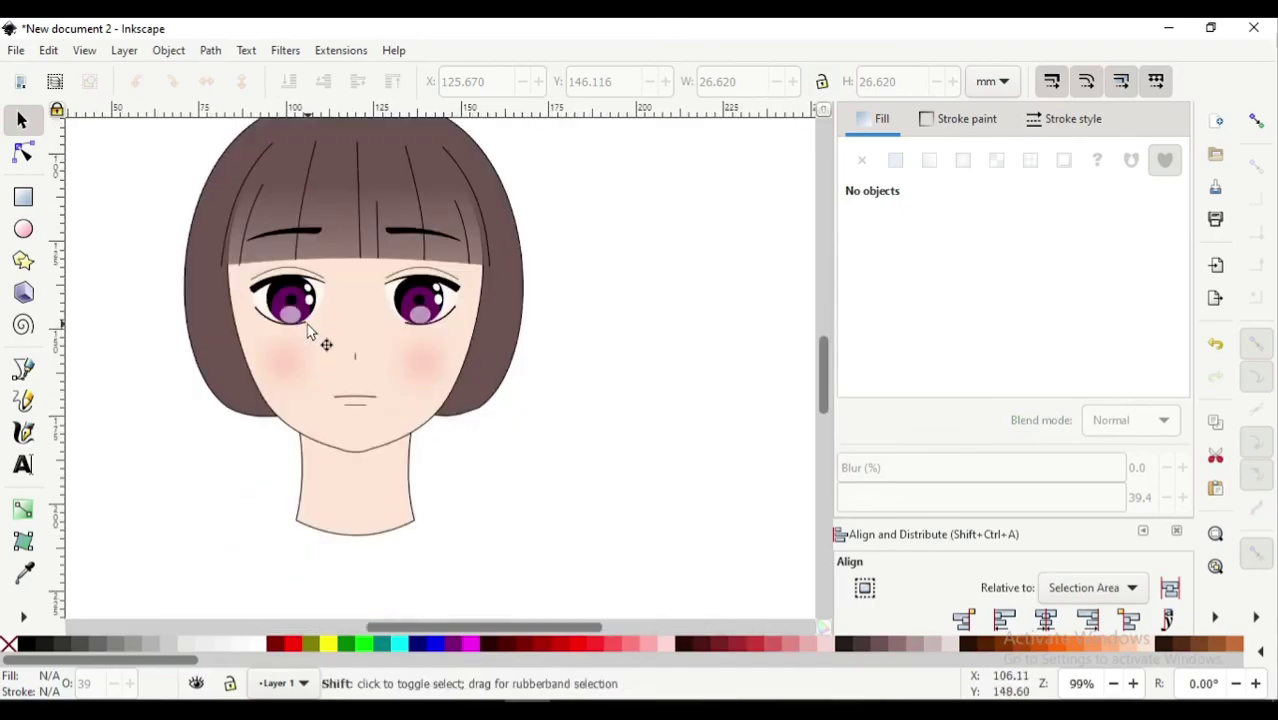
scroll(307, 325, left, 2)
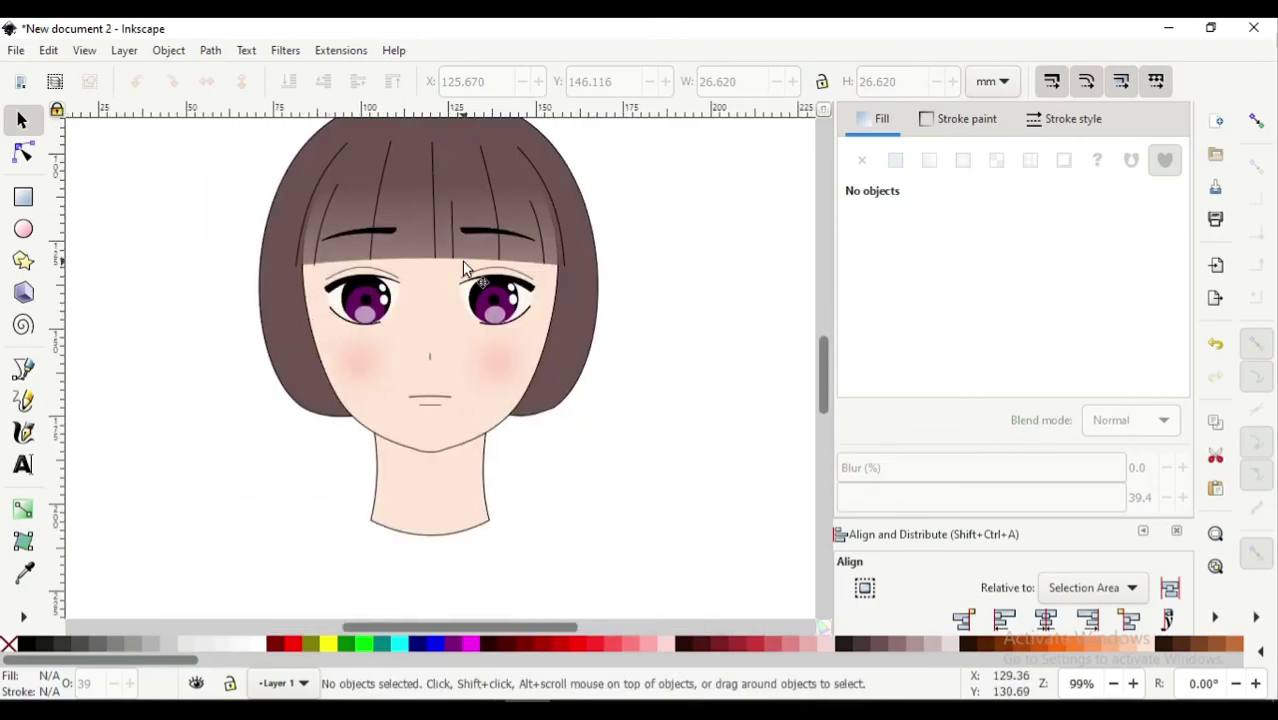
ctrl+scroll(462, 262, up, 1)
ctrl+scroll(462, 262, down, 1)
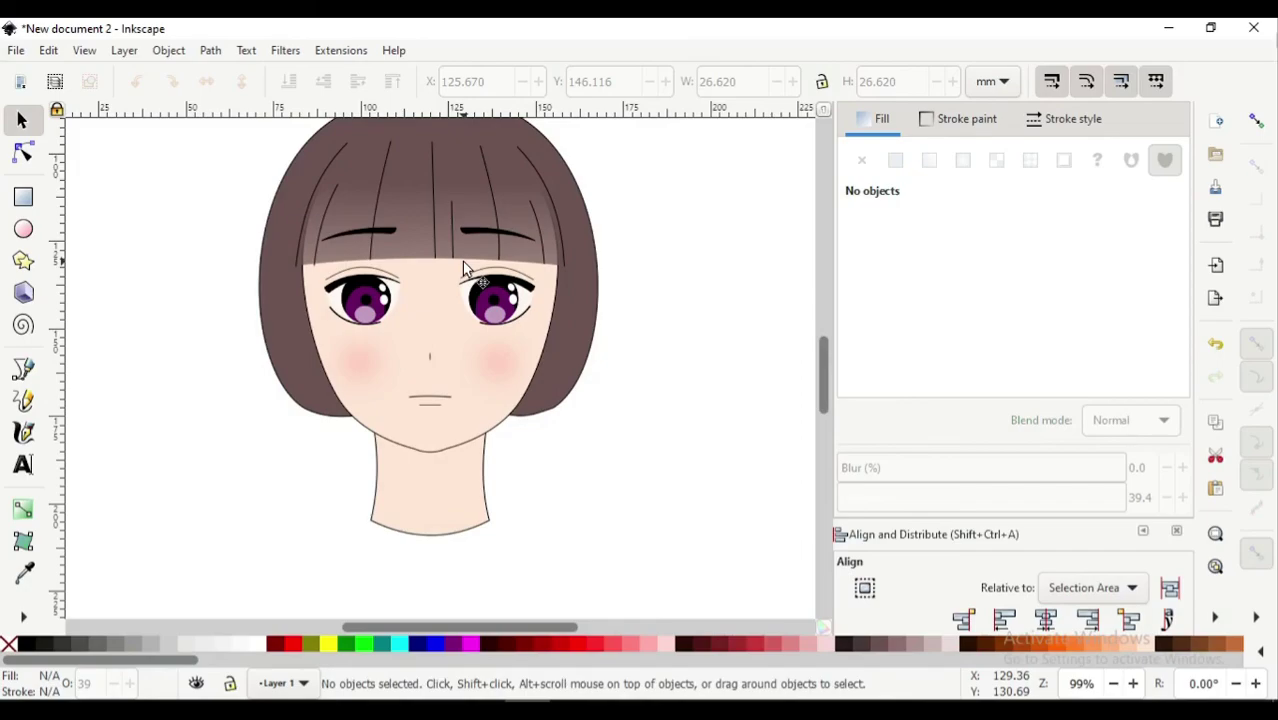